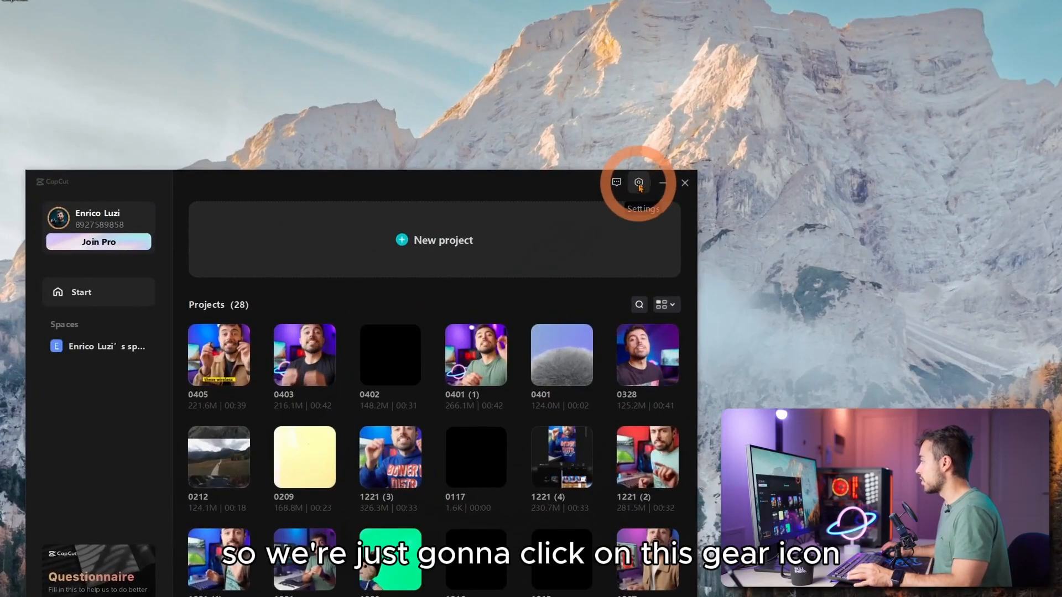
# - Set the default frame rate to 25.00 fps in the settings, review the performance options and save
pyautogui.click(640, 187)
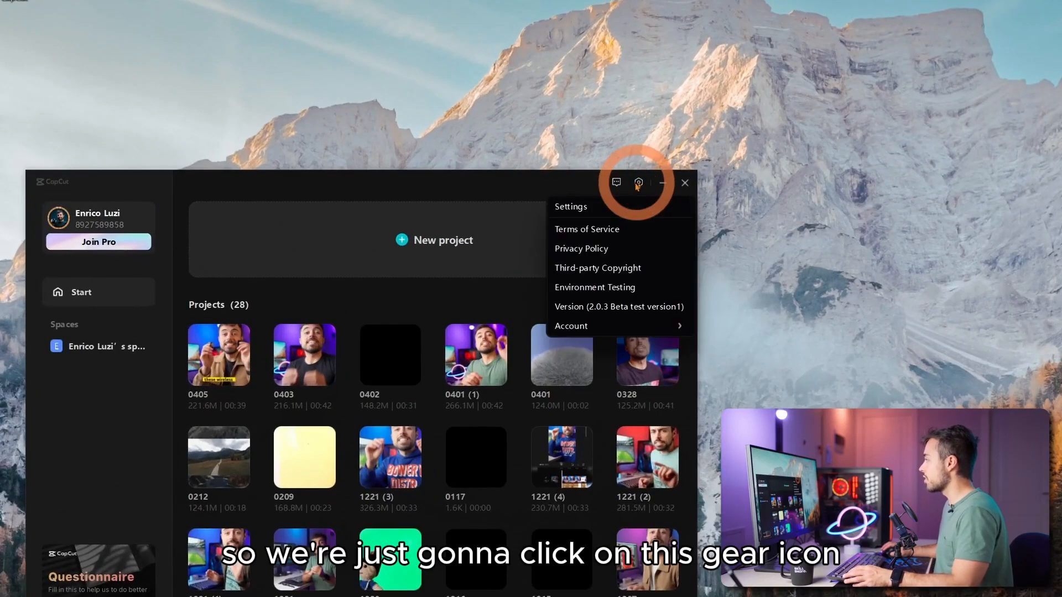
pyautogui.click(577, 209)
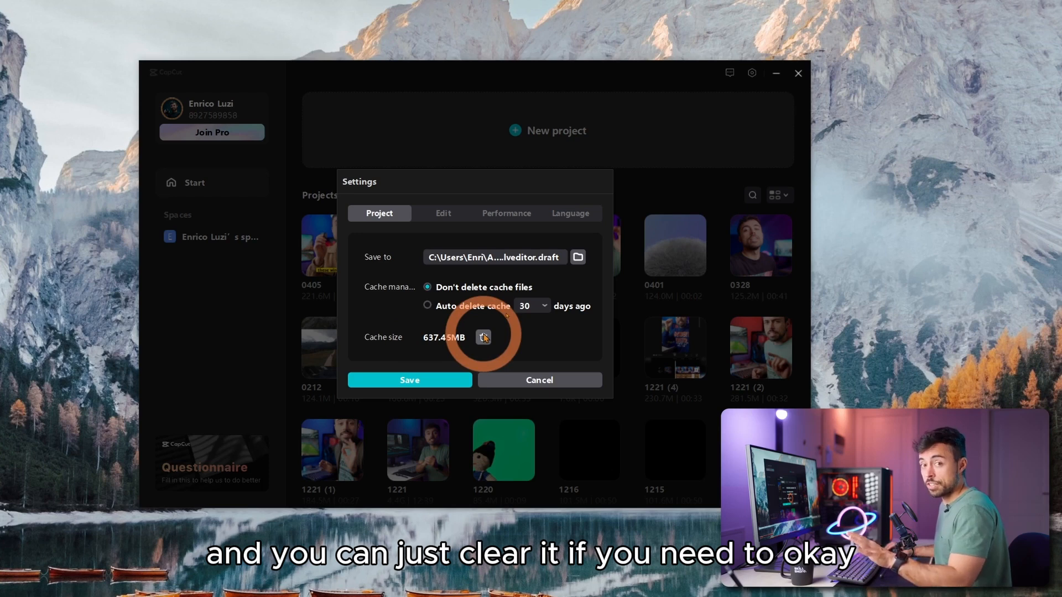
pyautogui.click(444, 214)
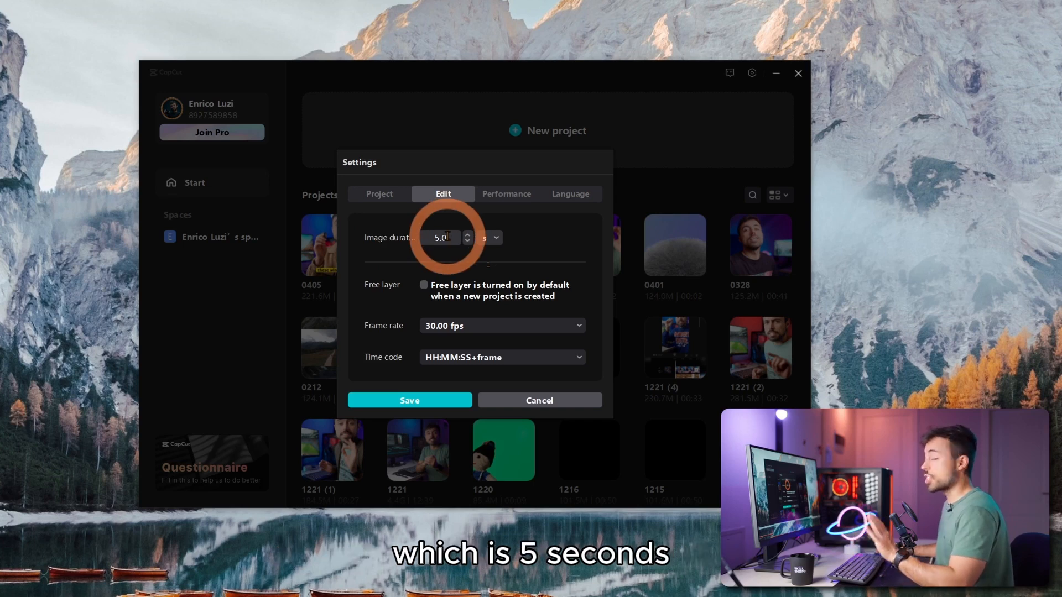
pyautogui.click(495, 328)
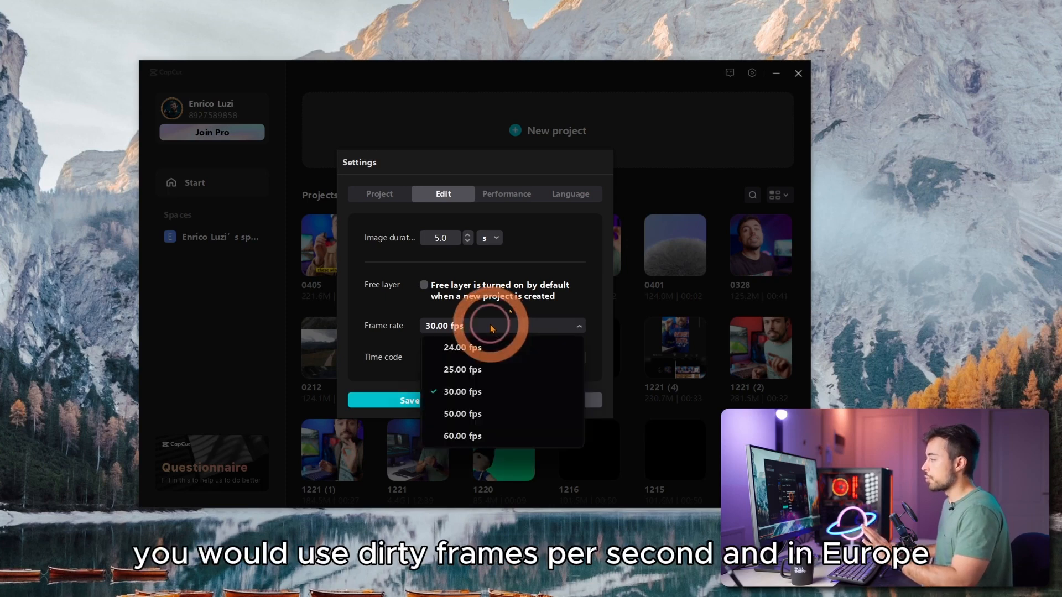
pyautogui.click(500, 372)
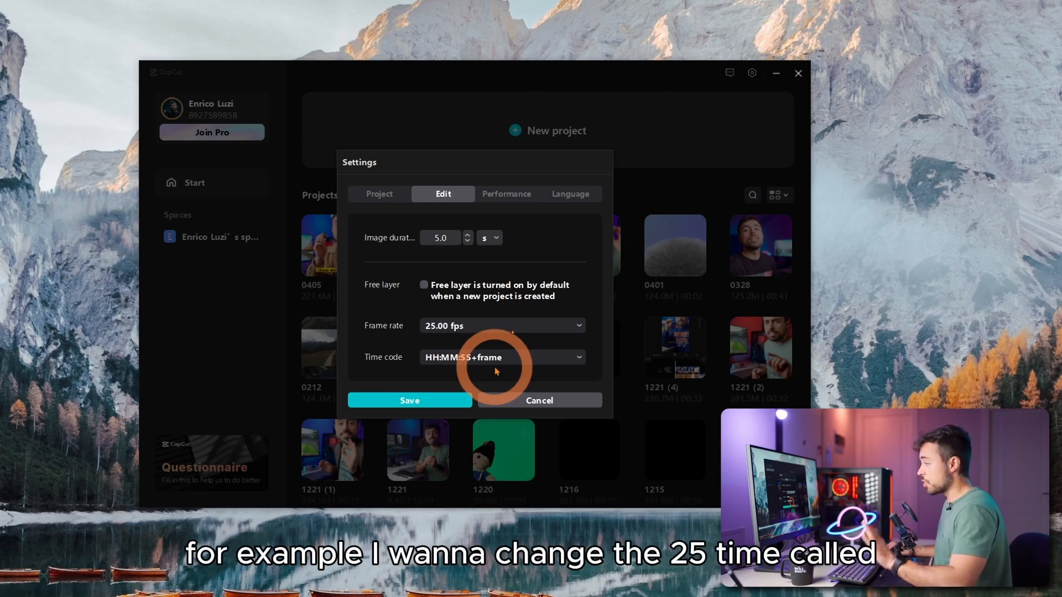
pyautogui.click(507, 195)
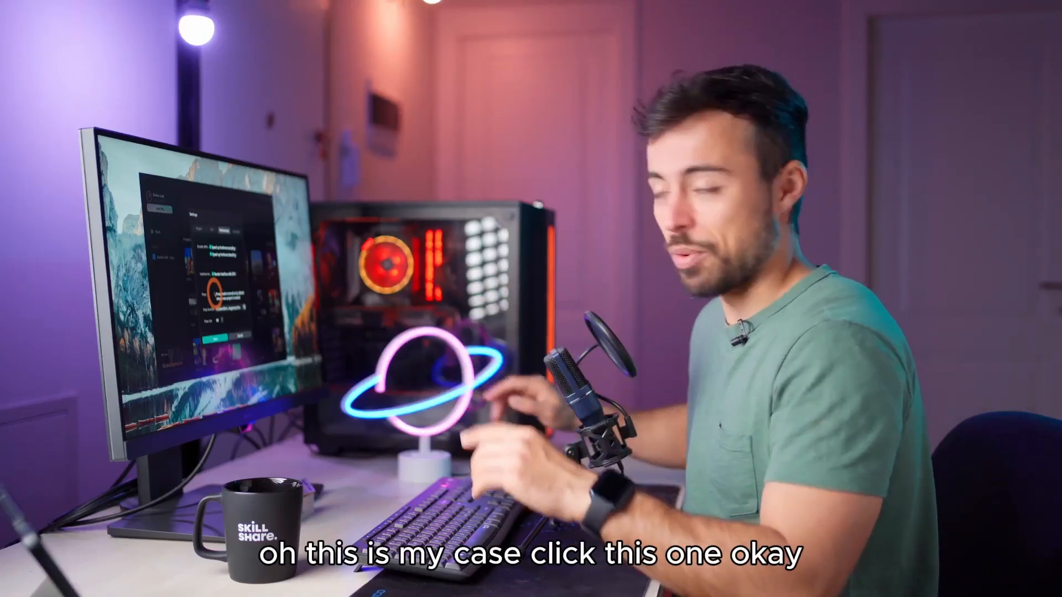
pyautogui.click(414, 426)
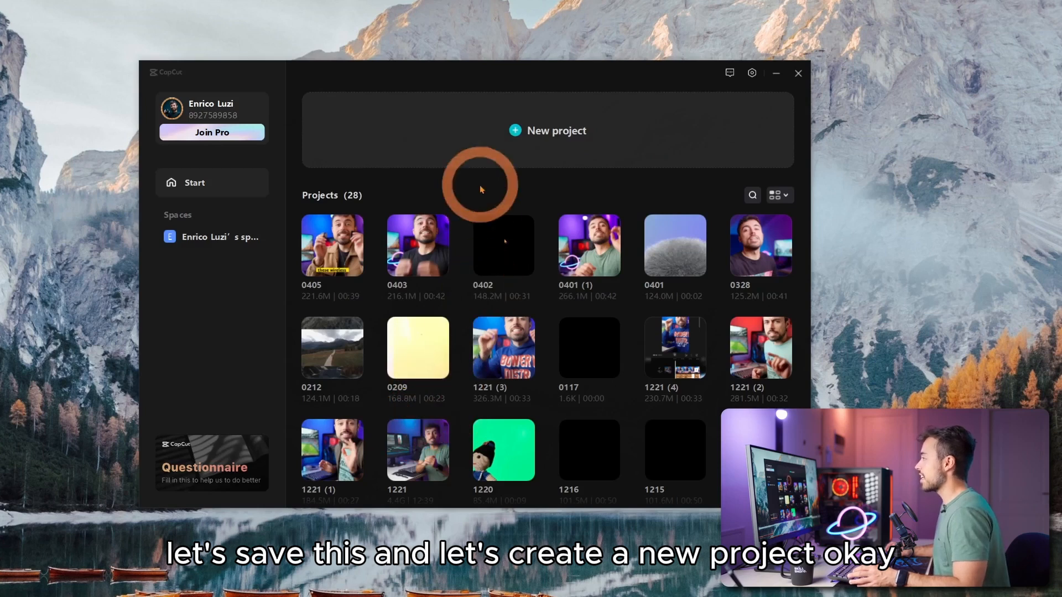
# - Create a new project and import the drone clip DJI_0641.MOV into its media
pyautogui.click(471, 135)
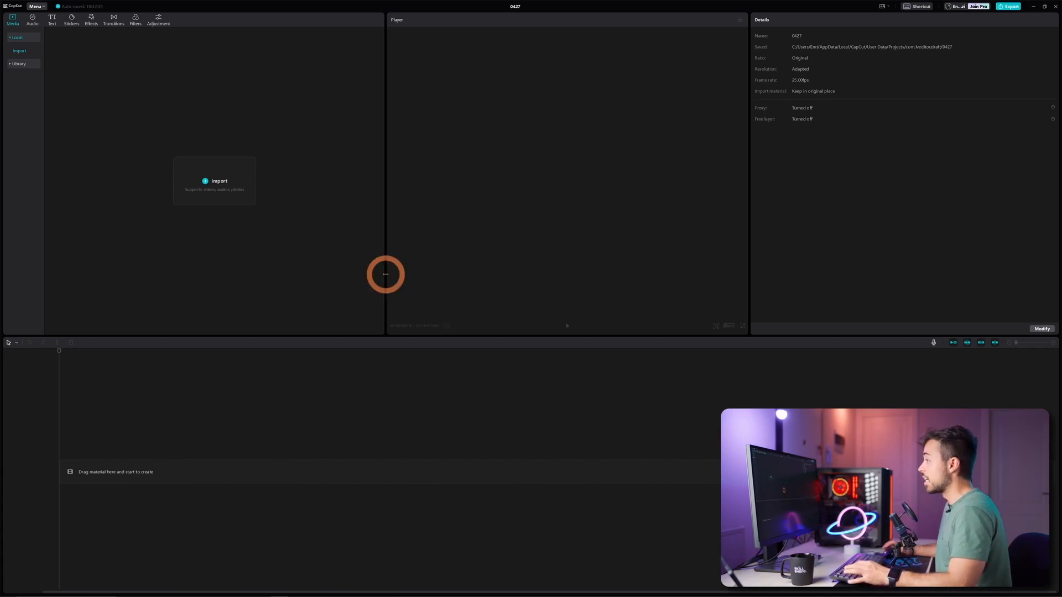
pyautogui.click(236, 190)
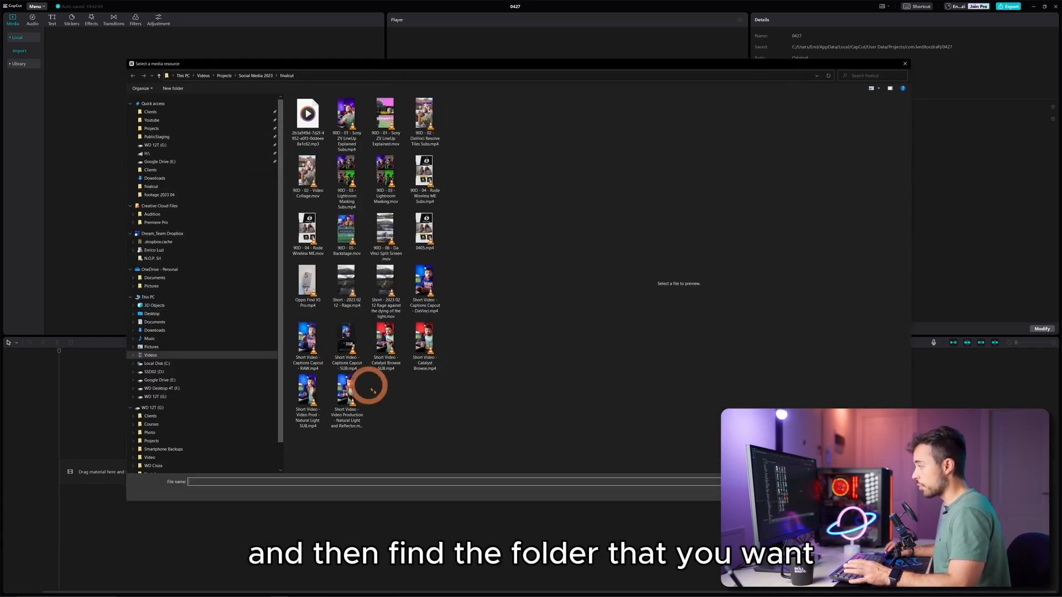
pyautogui.hotkey('alt', 'Tab')
pyautogui.moveTo(475, 271); pyautogui.dragTo(172, 132)
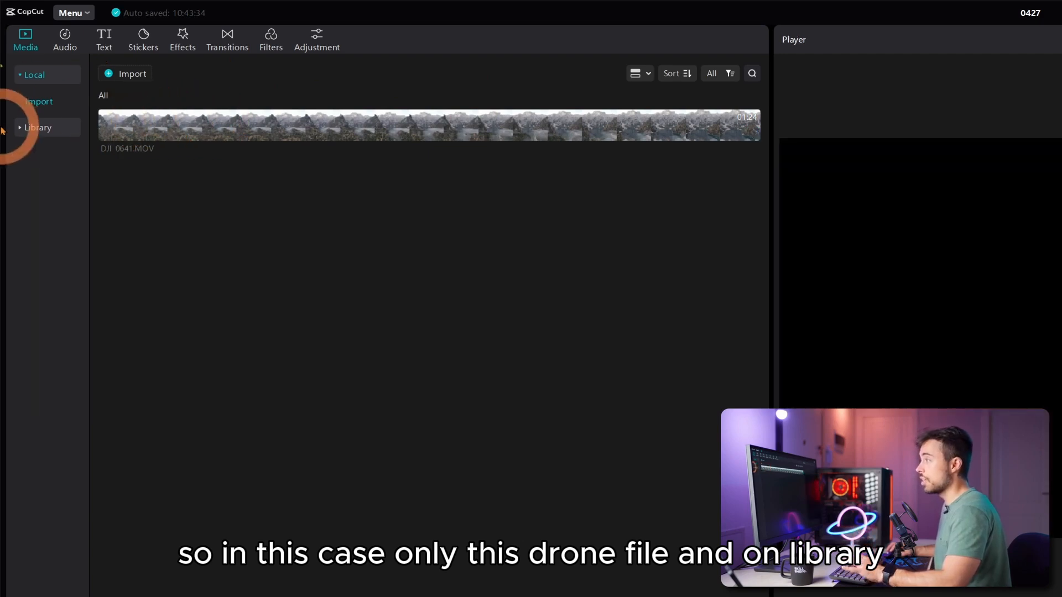
# - Examine the built-in library, audio, text effects, stickers, effects, transitions, filters and adjustment options
pyautogui.click(22, 129)
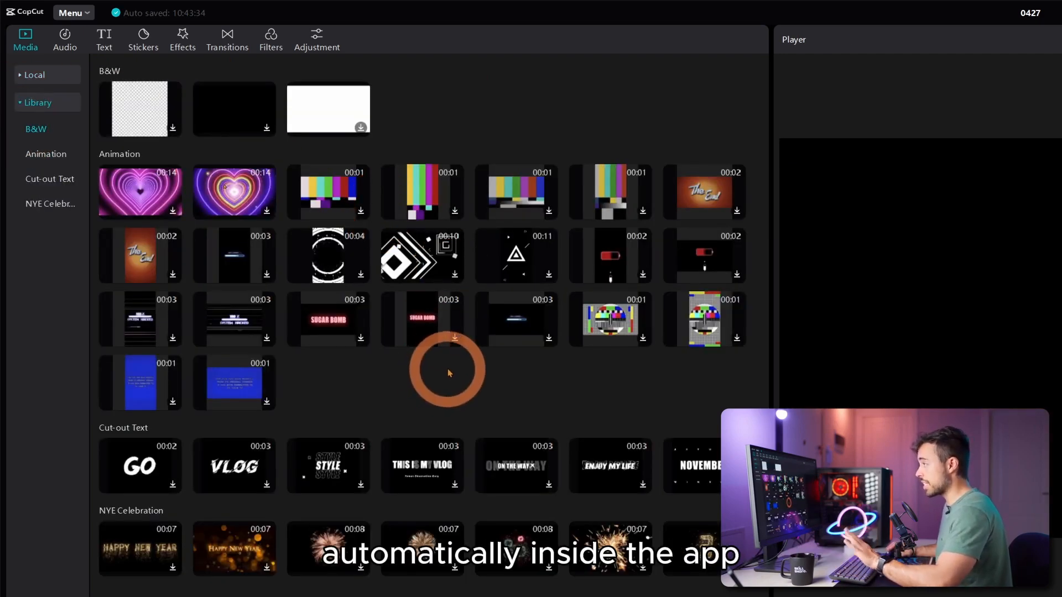
pyautogui.click(64, 40)
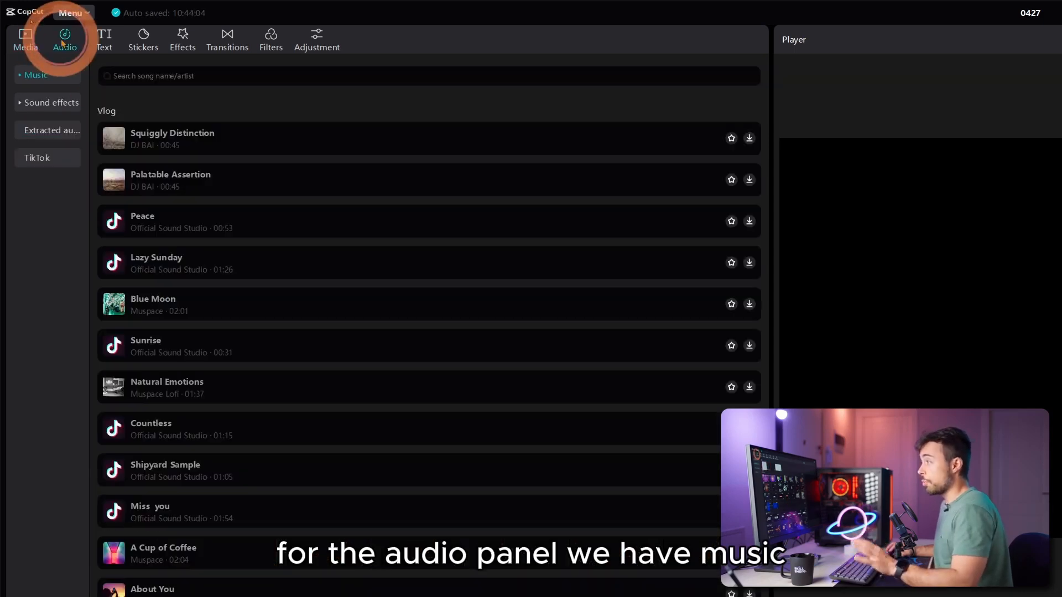
pyautogui.click(104, 39)
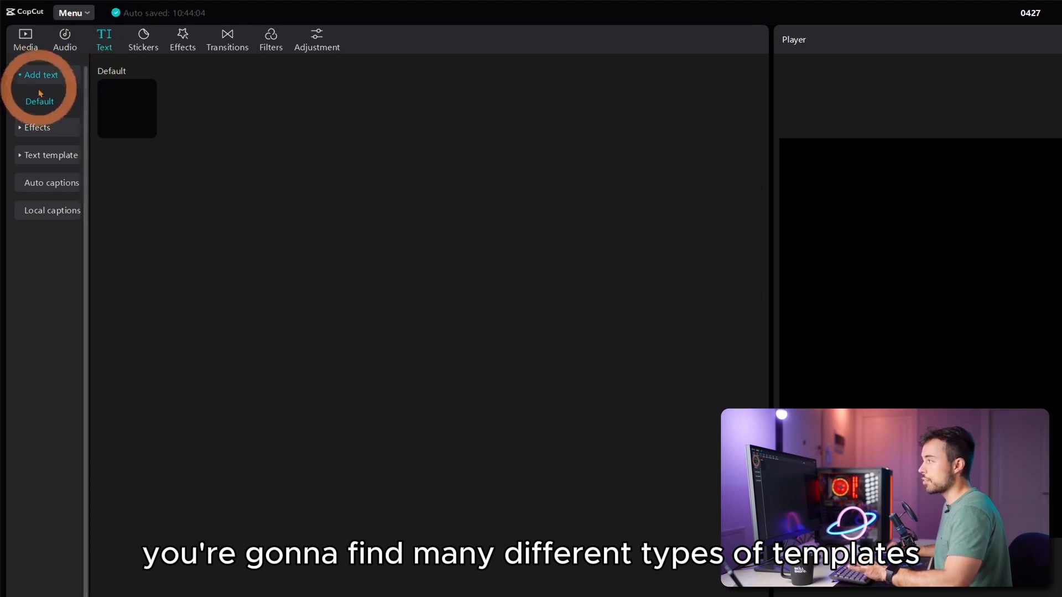
pyautogui.click(32, 130)
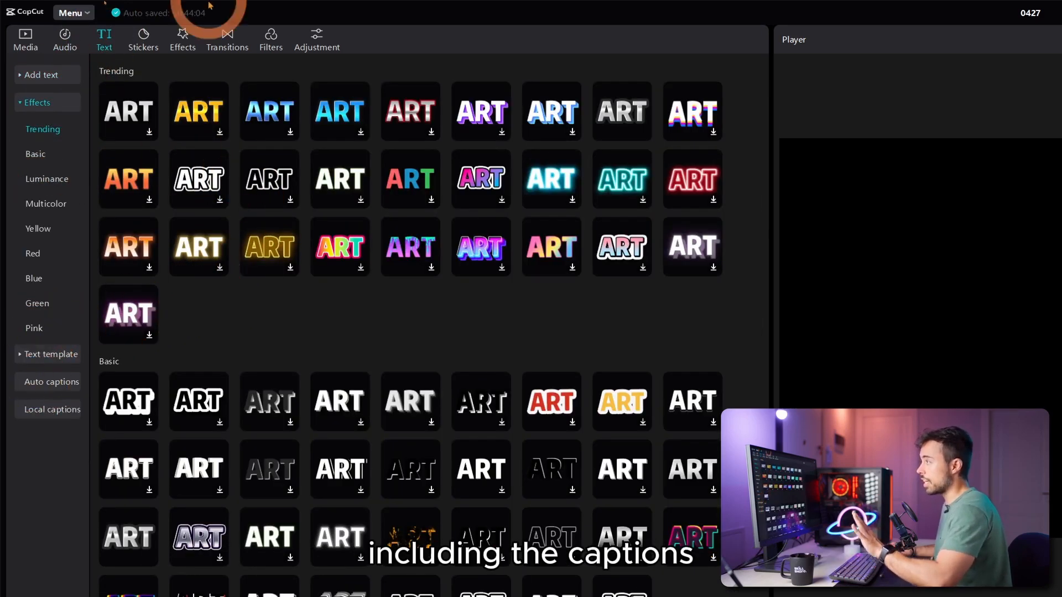
pyautogui.click(140, 34)
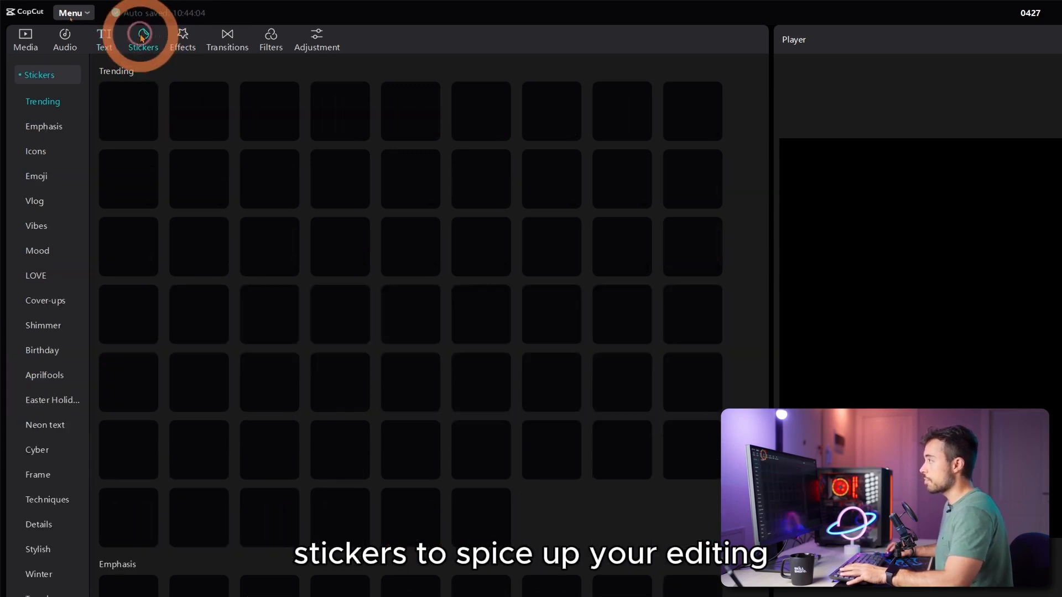
pyautogui.click(183, 39)
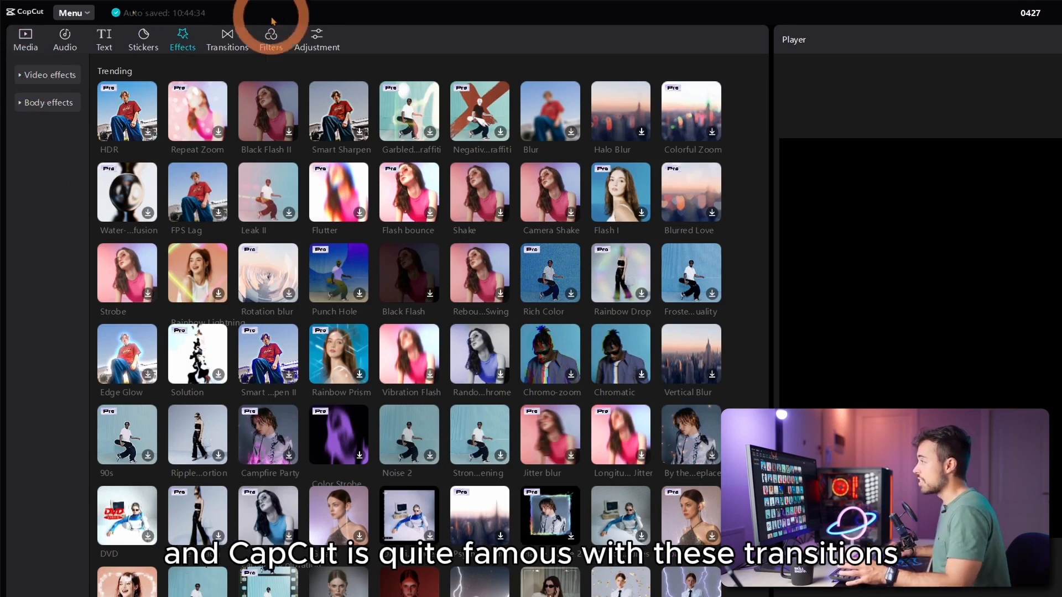
pyautogui.click(229, 49)
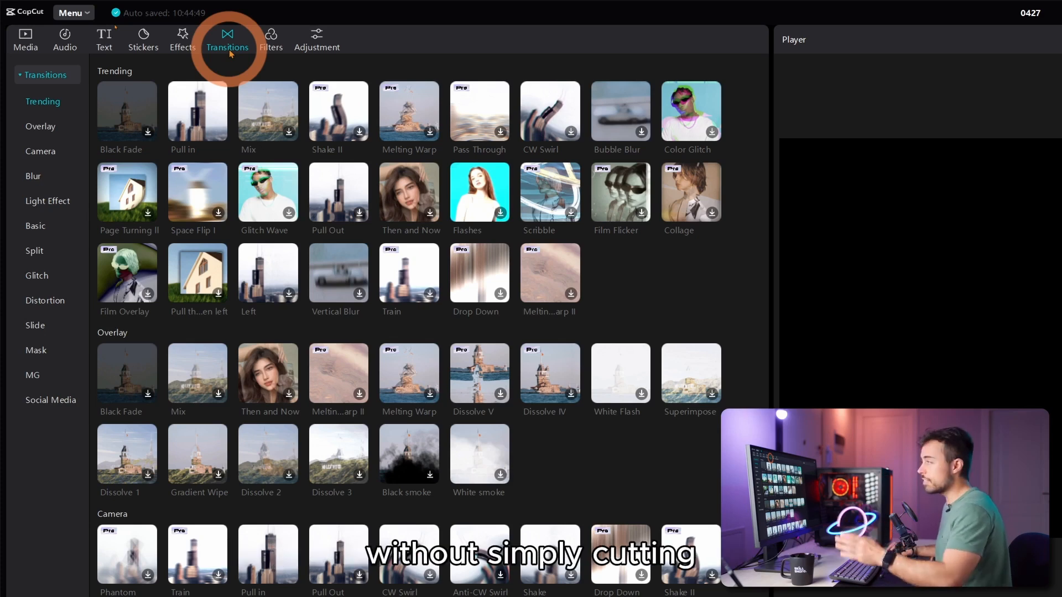
pyautogui.click(271, 42)
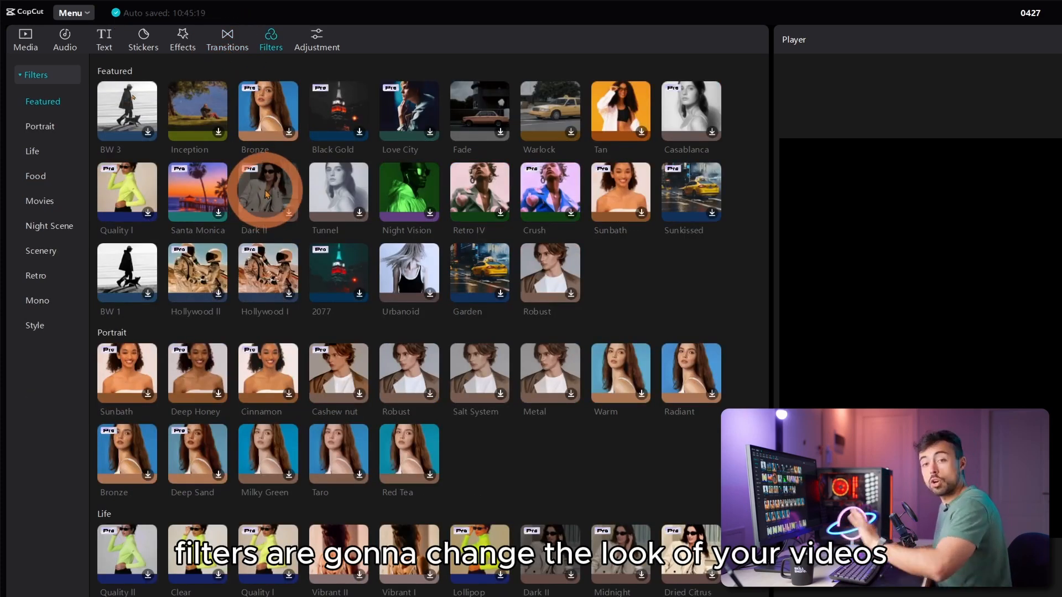
pyautogui.click(325, 45)
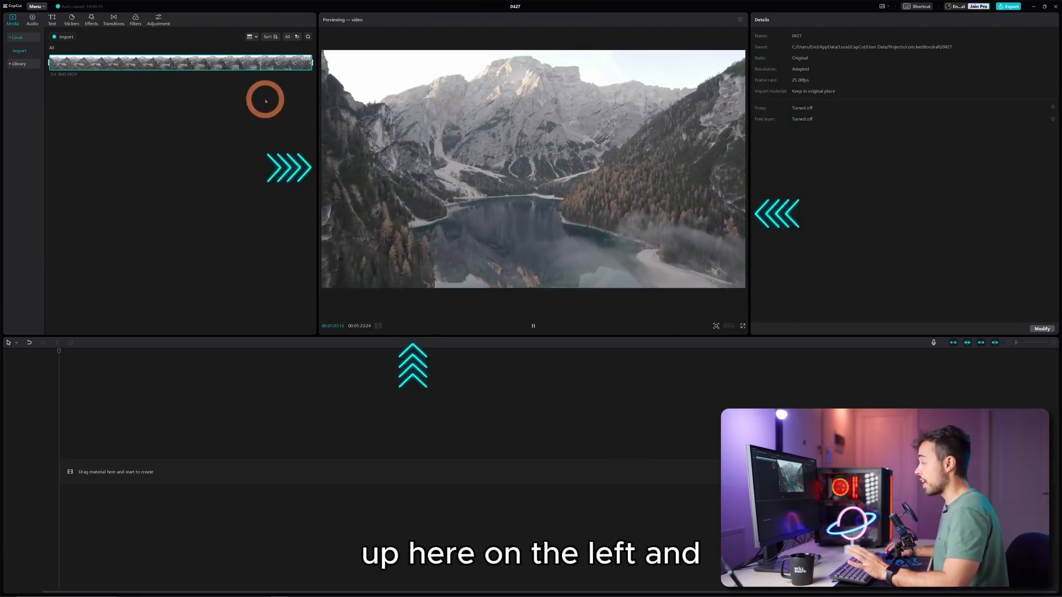
# - Widen the media area slightly and view the drone clip's preview full screen, returning to the normal layout
pyautogui.moveTo(316, 180); pyautogui.dragTo(341, 178)
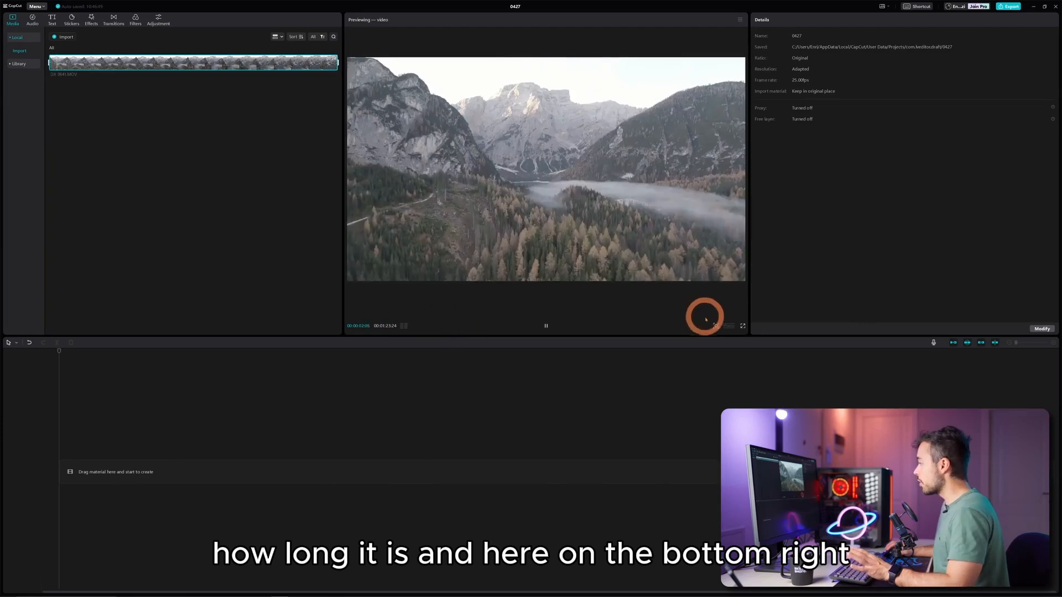
pyautogui.click(717, 326)
pyautogui.moveTo(704, 337); pyautogui.dragTo(702, 337)
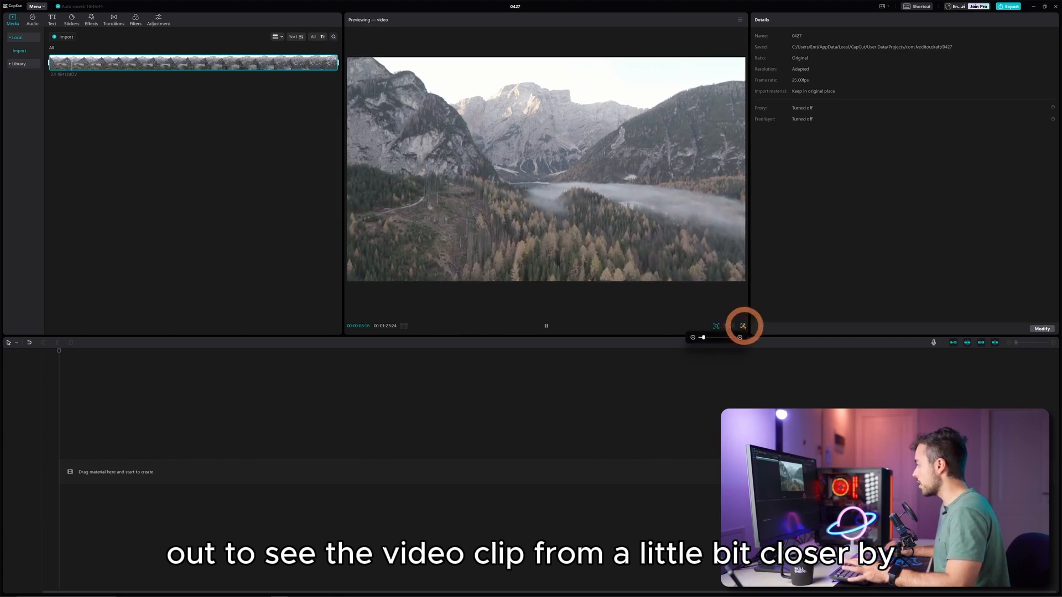
pyautogui.click(742, 326)
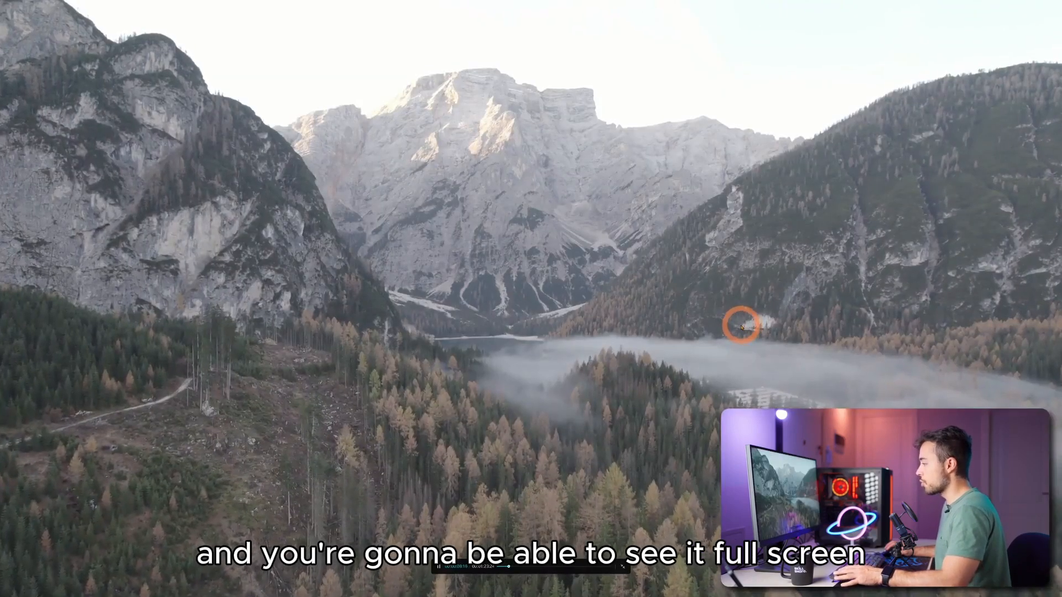
pyautogui.press('Escape')
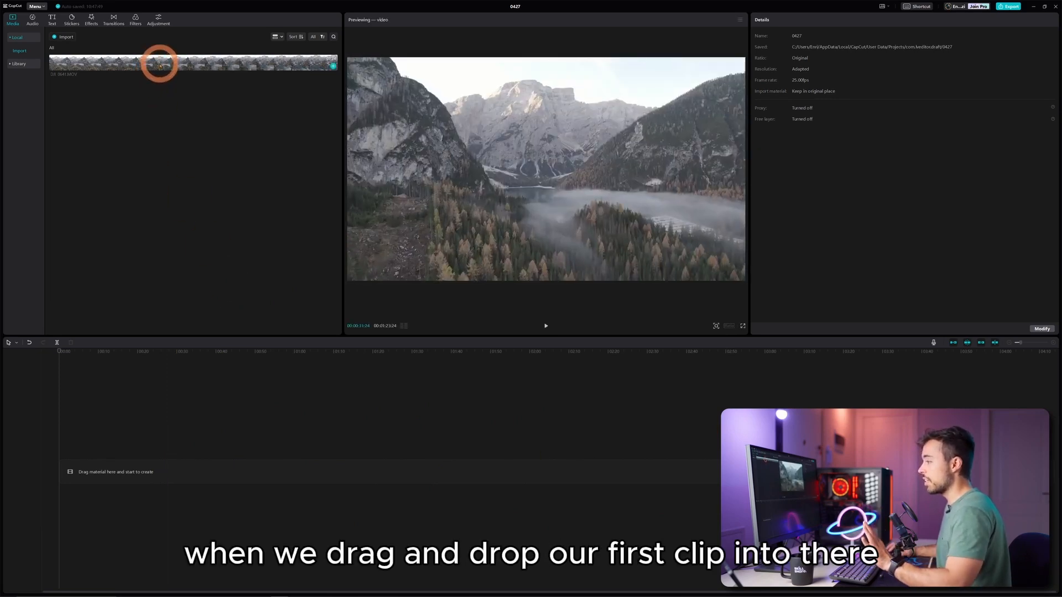
# - Place the drone clip at the start of the timeline and move the playhead to about 43 seconds
pyautogui.moveTo(159, 66); pyautogui.dragTo(70, 470)
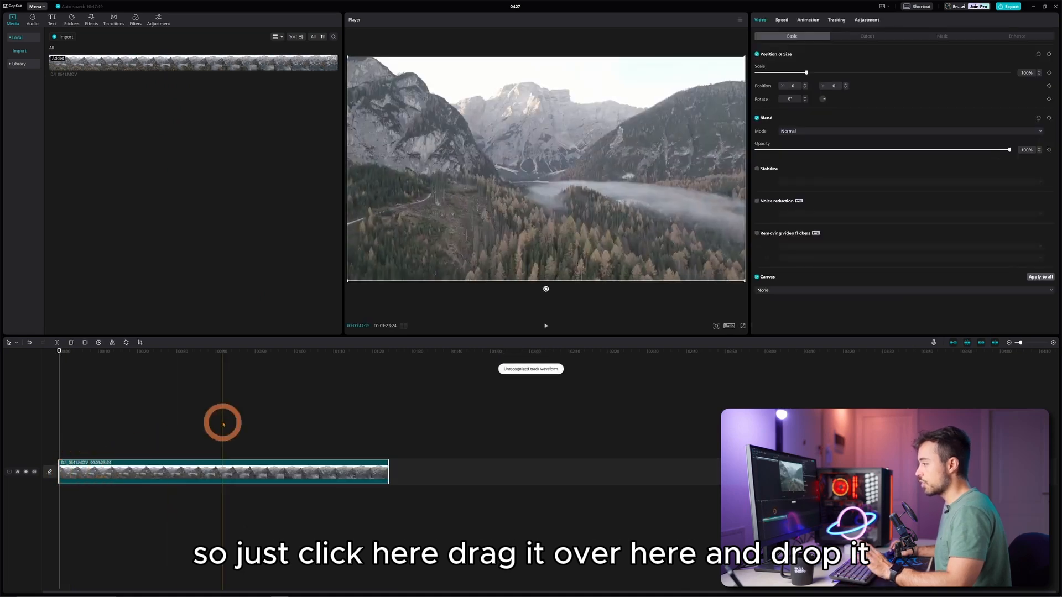
pyautogui.click(178, 359)
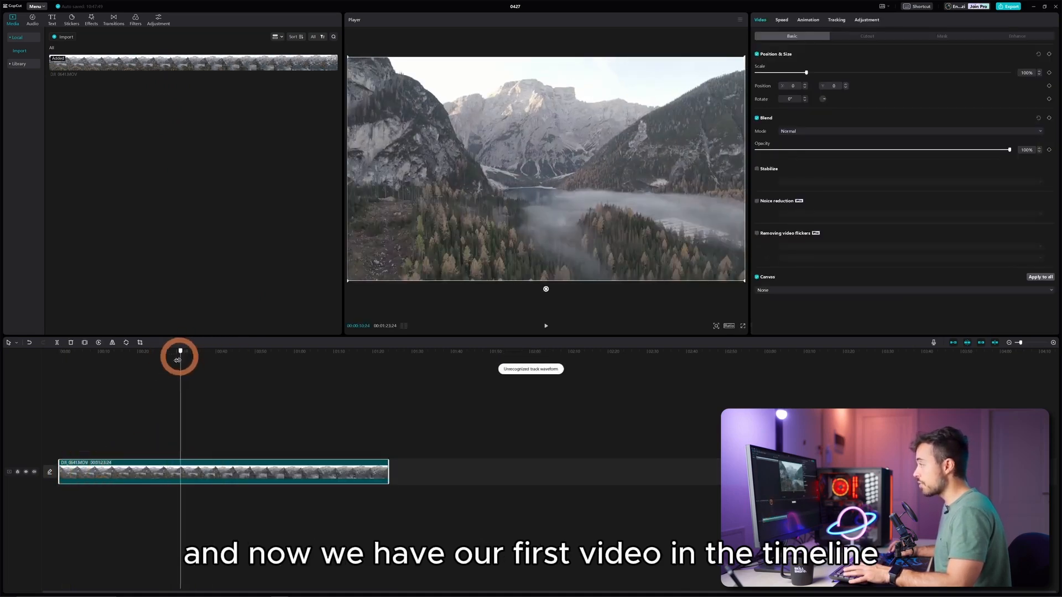
pyautogui.moveTo(178, 360); pyautogui.dragTo(227, 356)
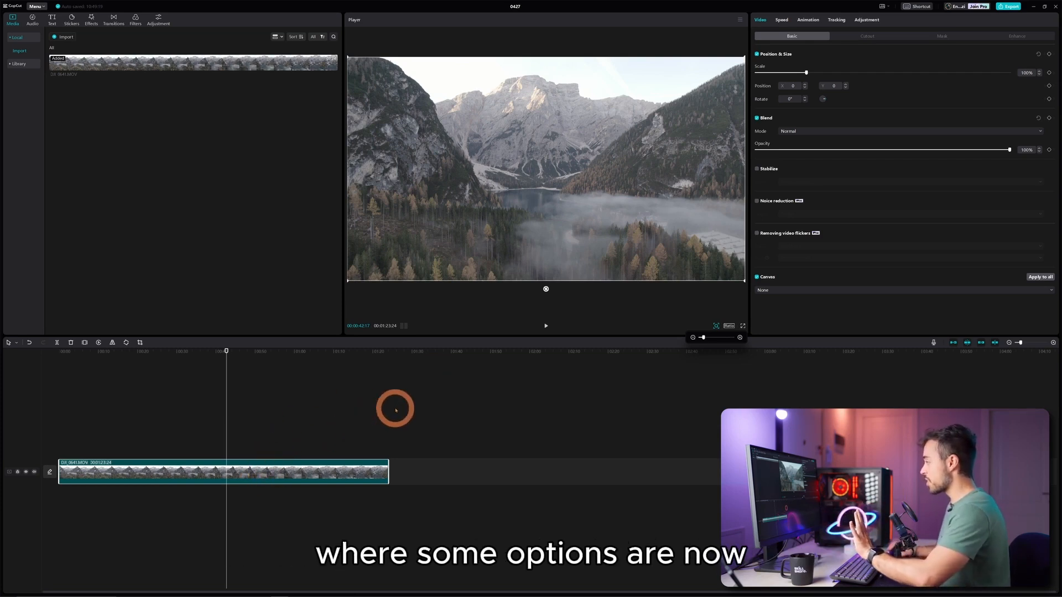
# - Zoom the player preview out slightly and select the timeline clip to try its corner transform handles
pyautogui.click(667, 310)
pyautogui.click(716, 326)
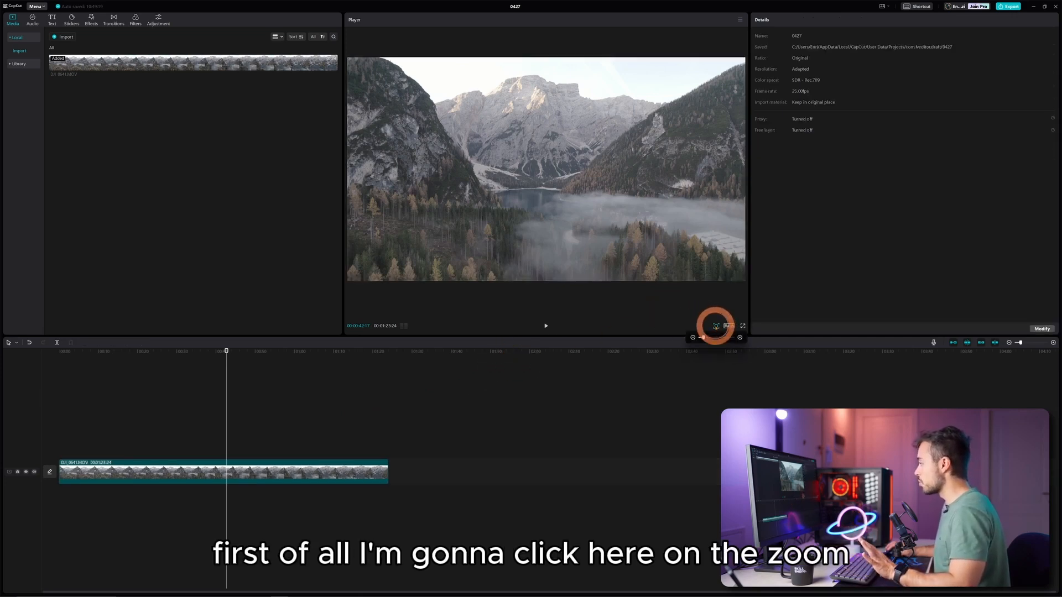
pyautogui.click(693, 338)
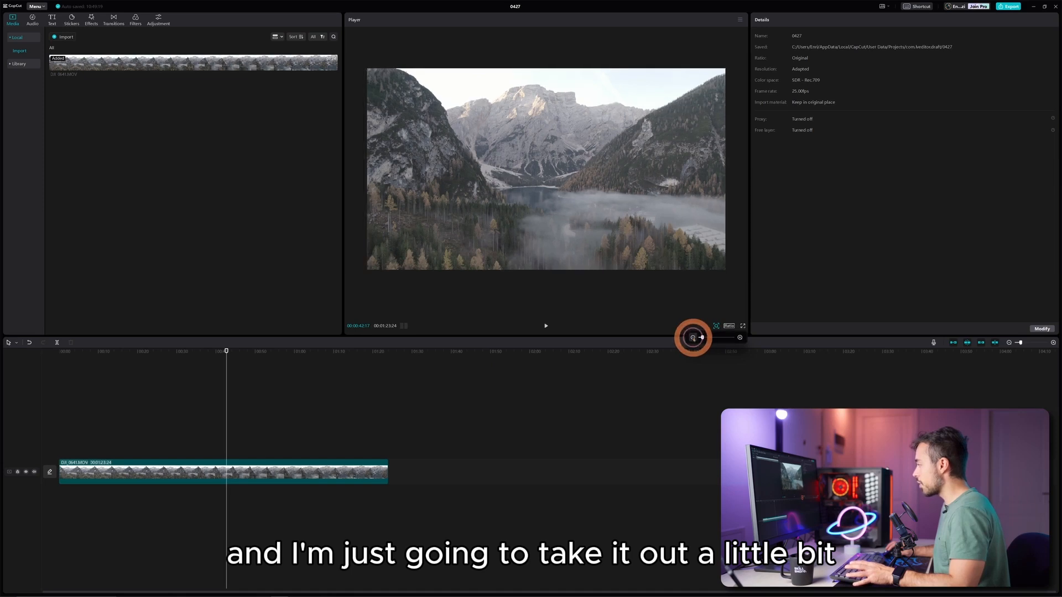
pyautogui.click(266, 463)
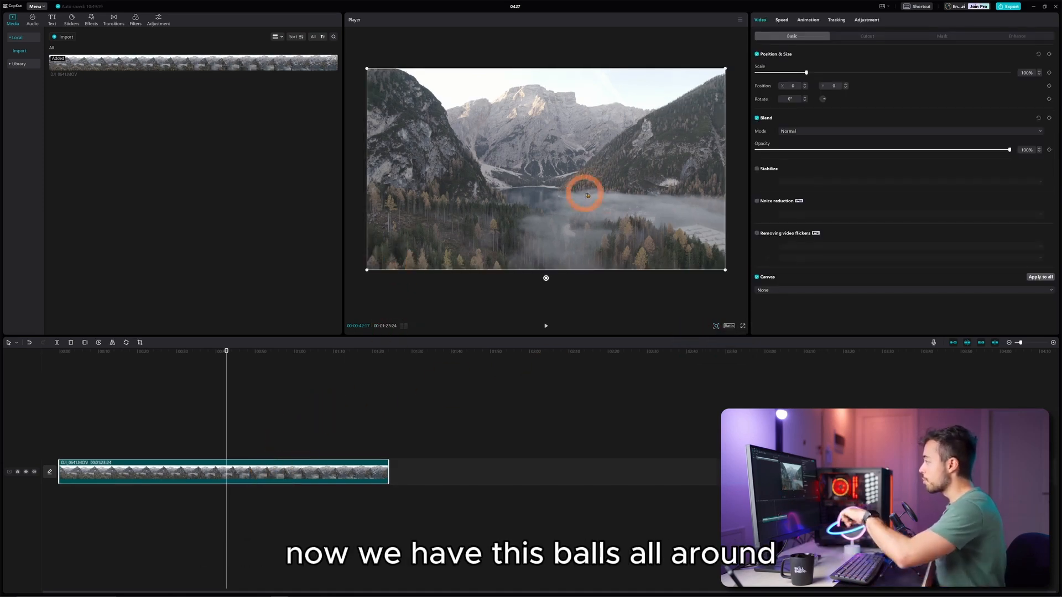
pyautogui.moveTo(366, 270)
pyautogui.mouseDown()
pyautogui.moveTo(390, 253)
pyautogui.moveTo(365, 268)
pyautogui.mouseUp()
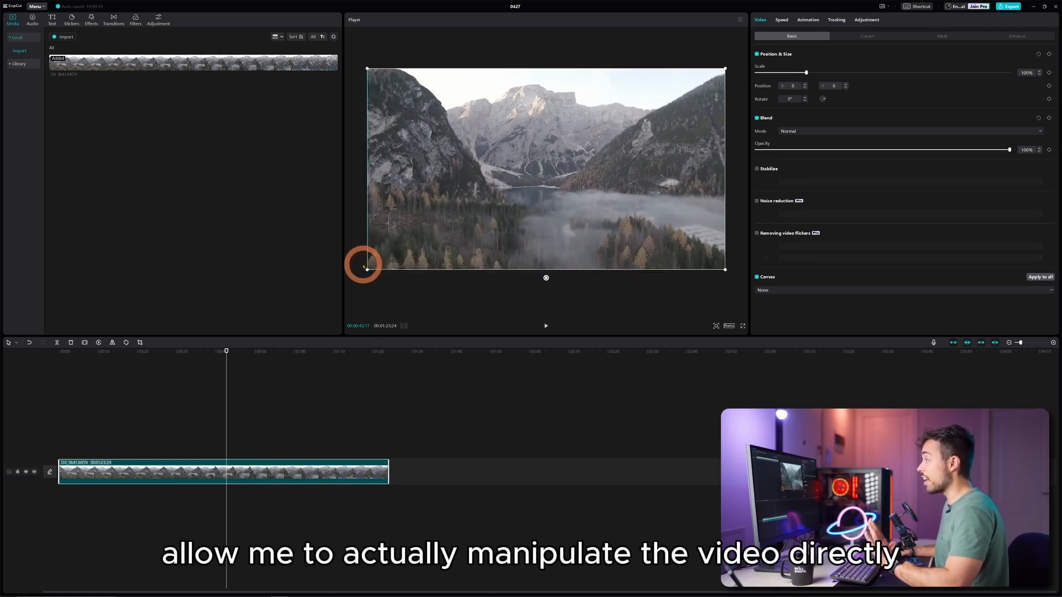
pyautogui.click(604, 310)
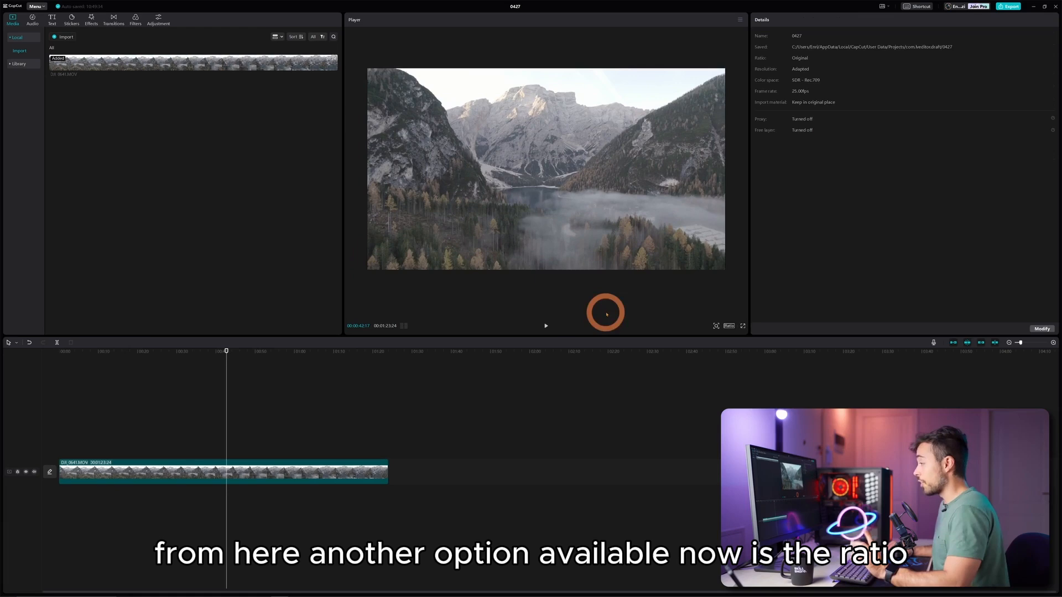
# - Try the 9:16 aspect ratio for the project and restore the Original ratio
pyautogui.click(728, 325)
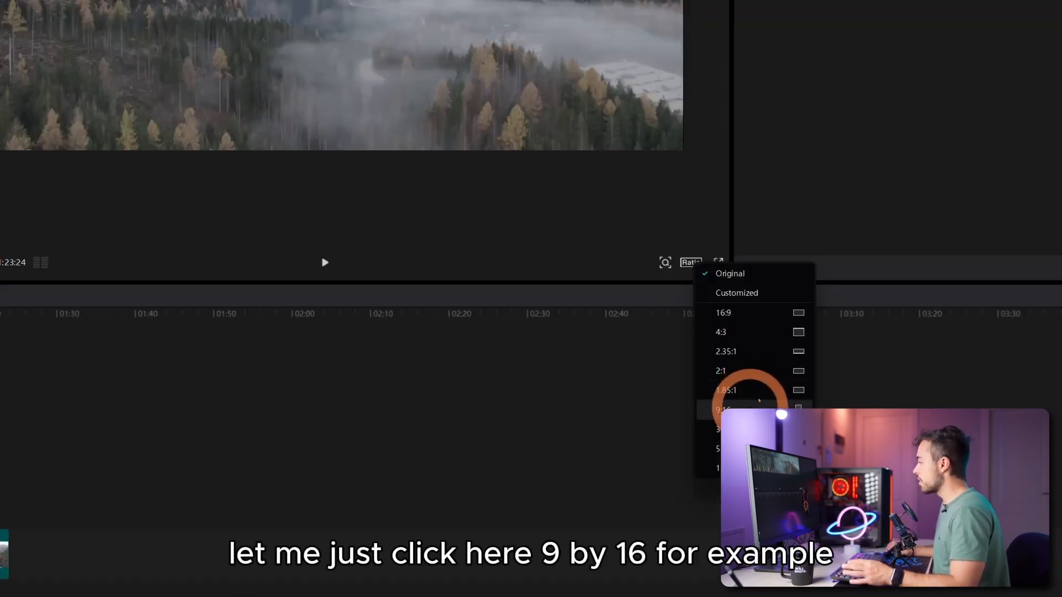
pyautogui.click(744, 409)
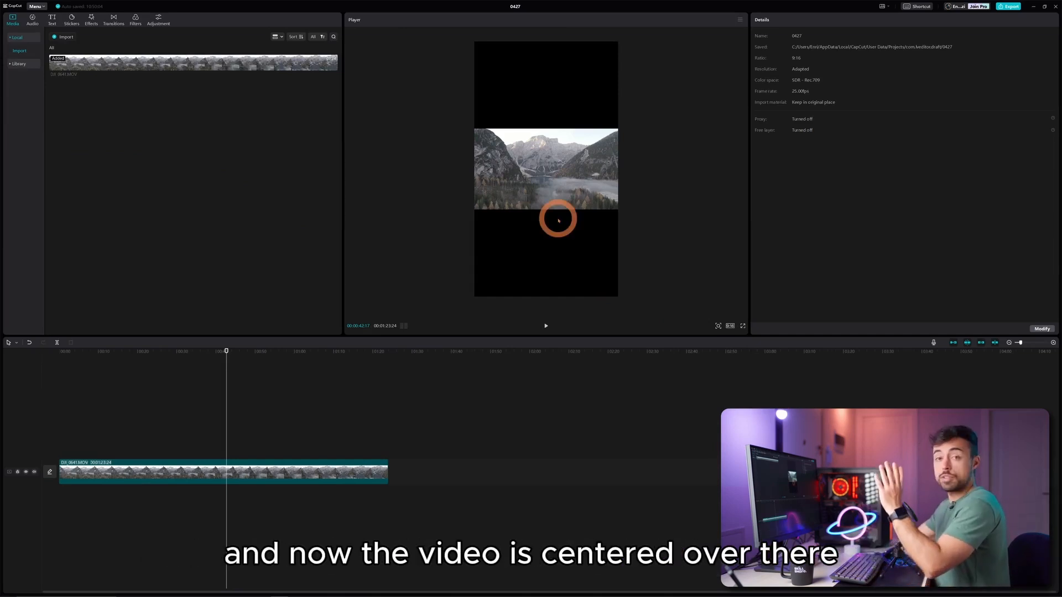
pyautogui.click(730, 325)
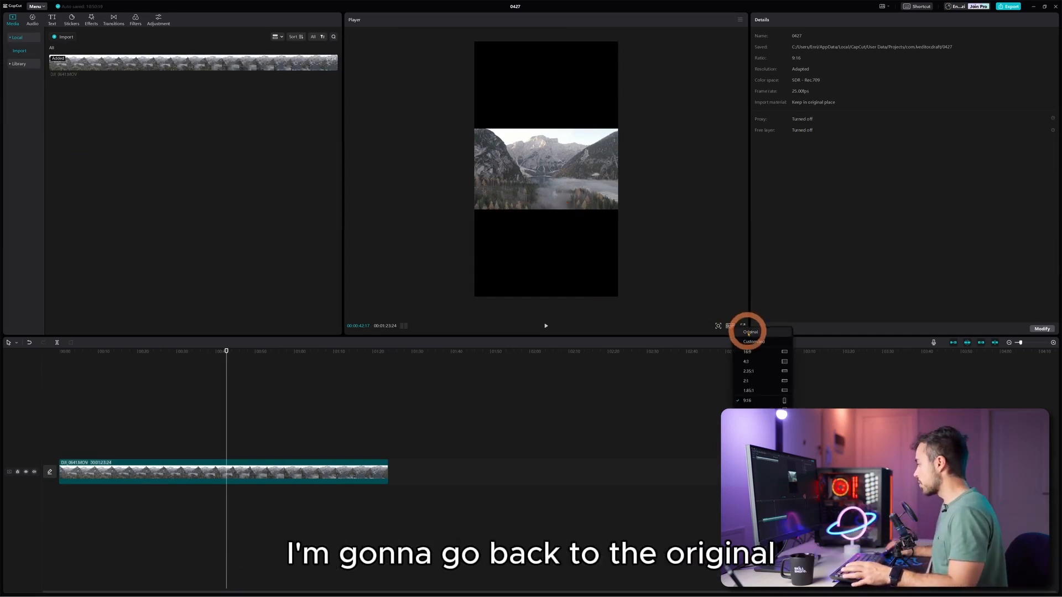
pyautogui.click(747, 334)
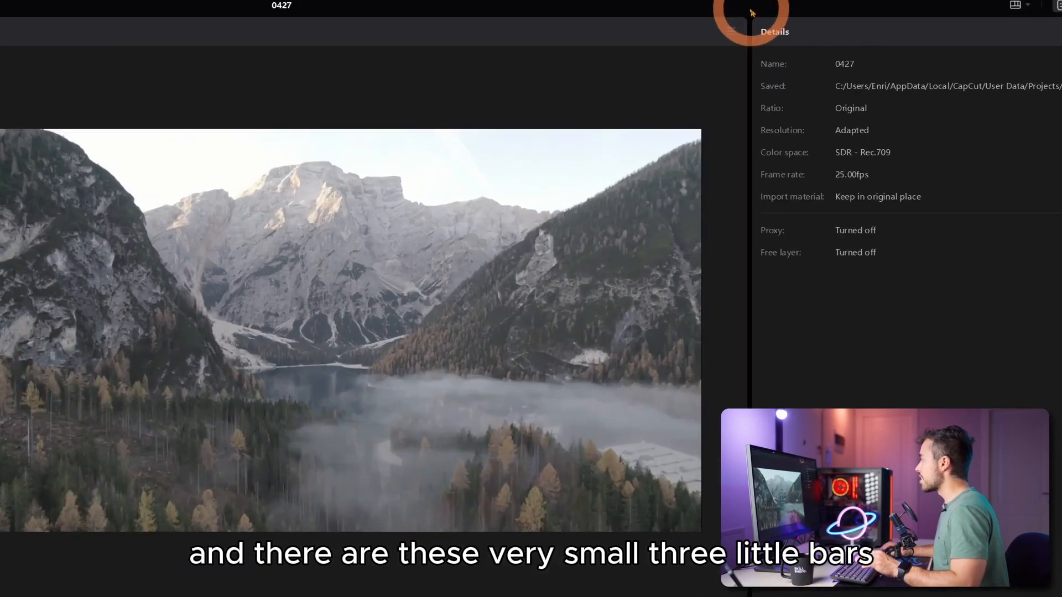
# - Examine the player's Color oscilloscope and Preview quality options
pyautogui.click(731, 34)
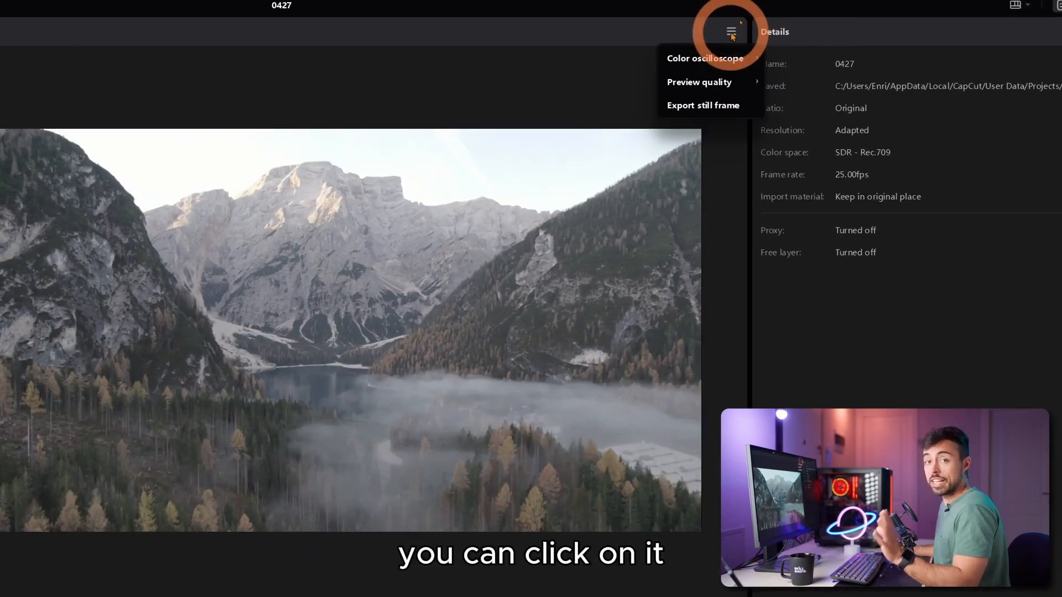
pyautogui.moveTo(727, 61)
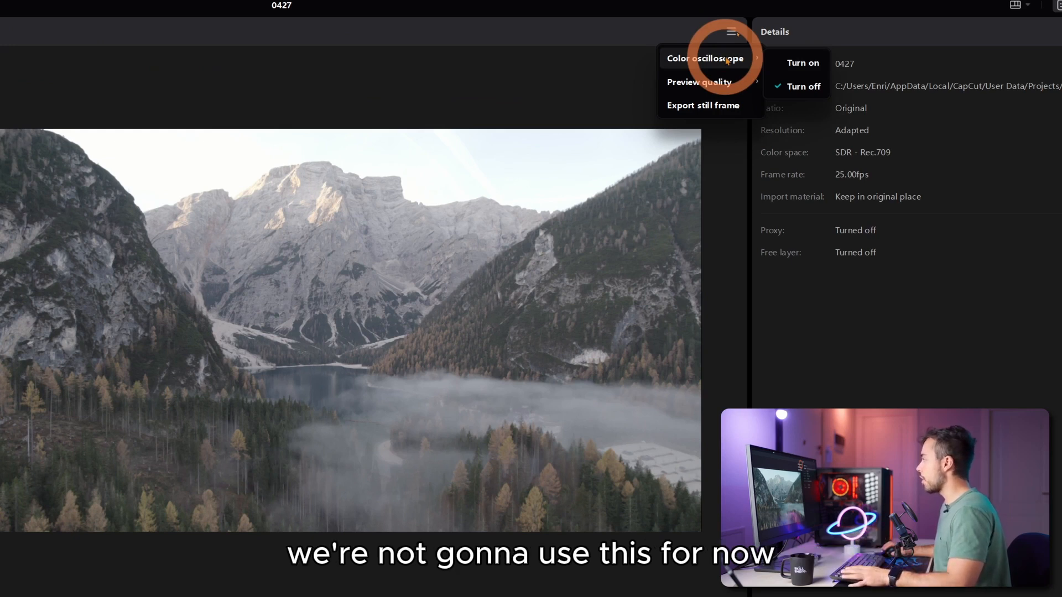
pyautogui.moveTo(722, 83)
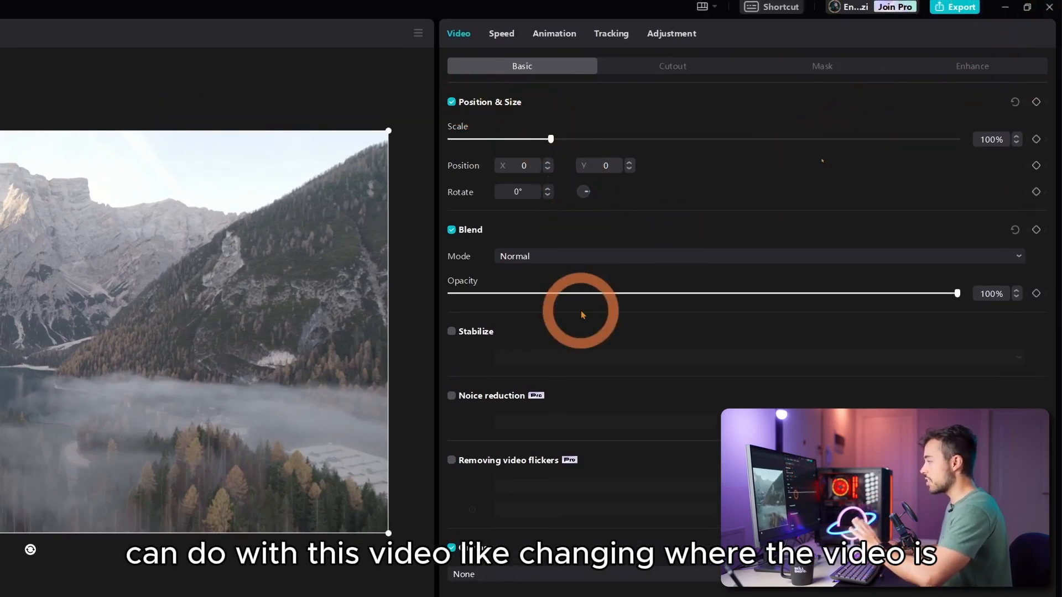
# - Look through the selected clip's Speed, Animation, Tracking and Adjustment settings
pyautogui.click(501, 33)
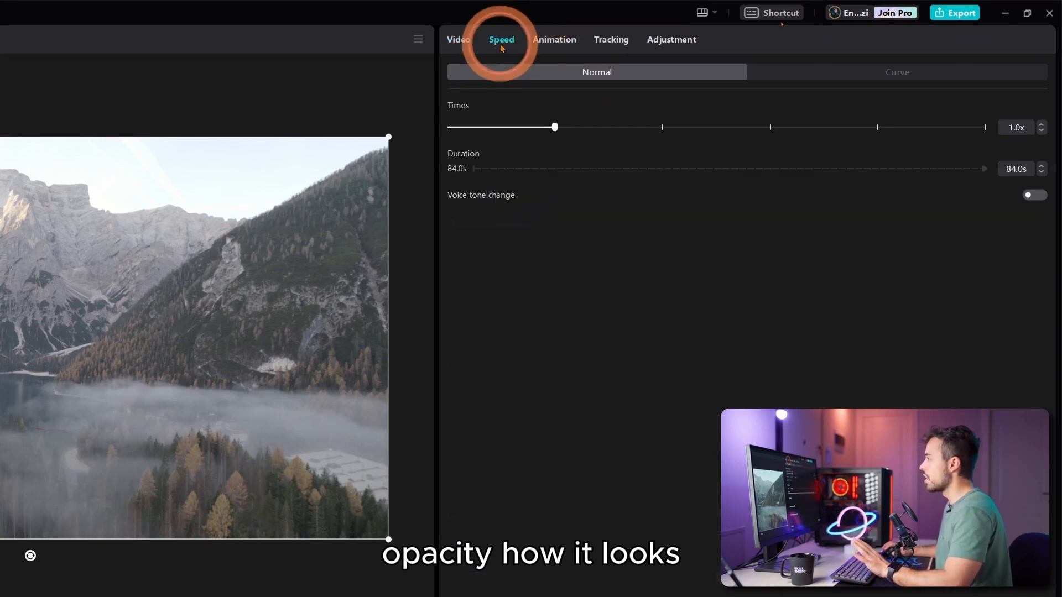
pyautogui.click(556, 41)
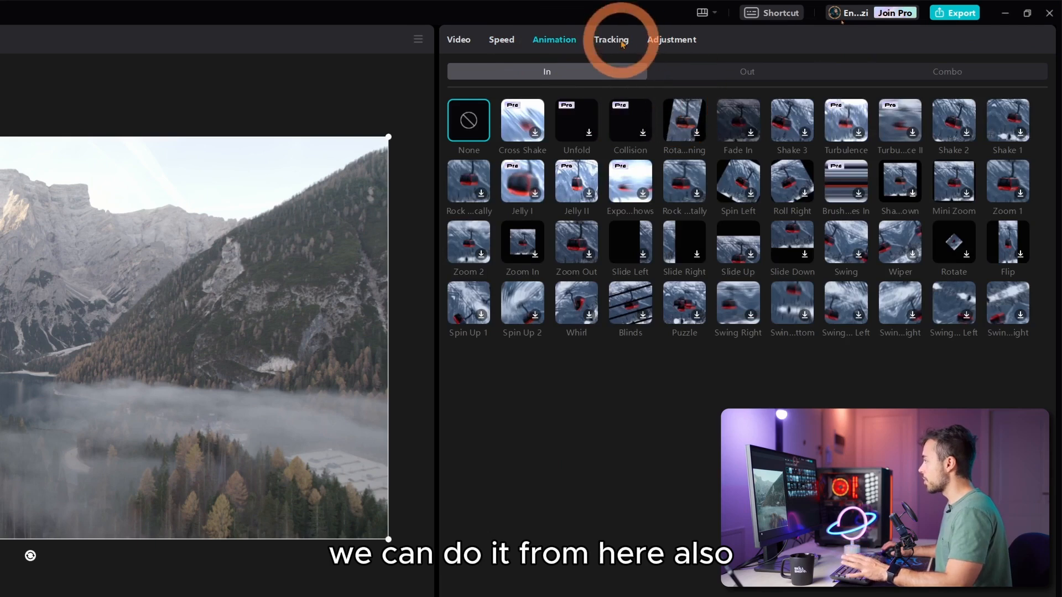
pyautogui.click(622, 43)
pyautogui.click(671, 39)
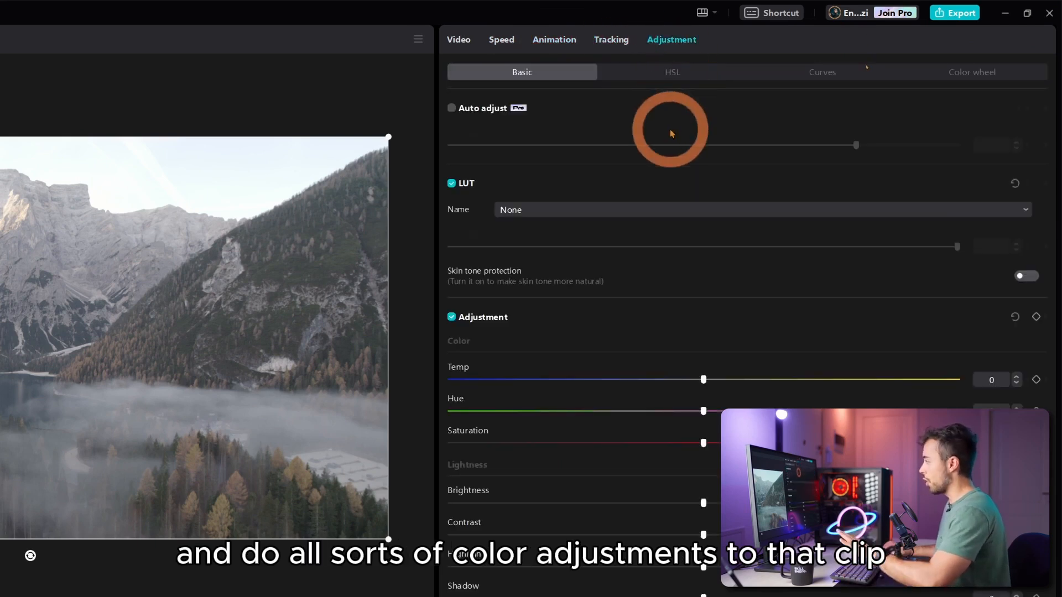
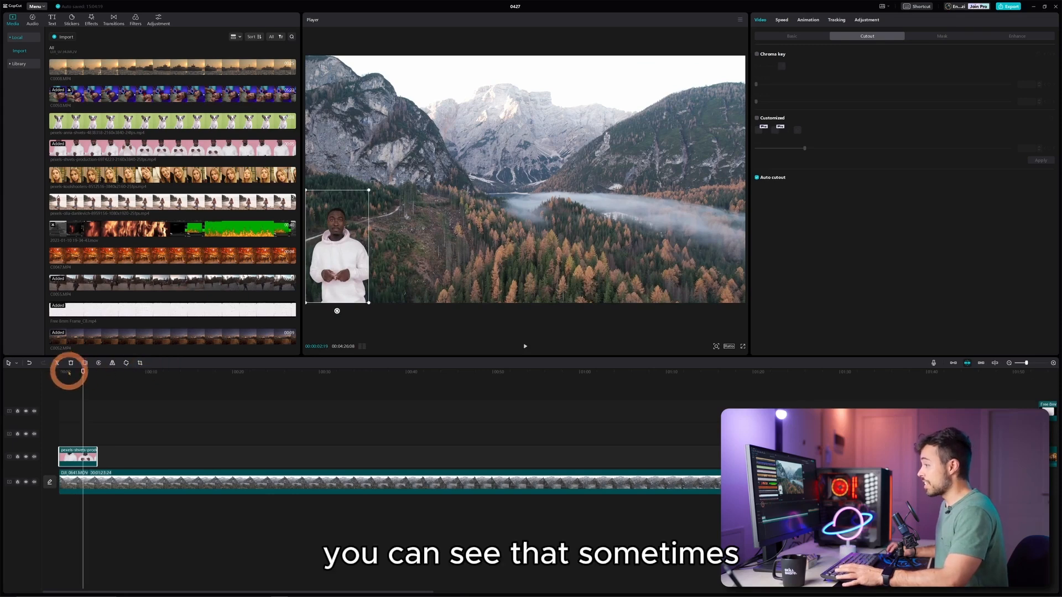
# - Play back the auto cutout overlay at the start of the timeline and inspect the edges around the man's hands and shirt
pyautogui.click(66, 372)
pyautogui.press('space')
pyautogui.press('space')
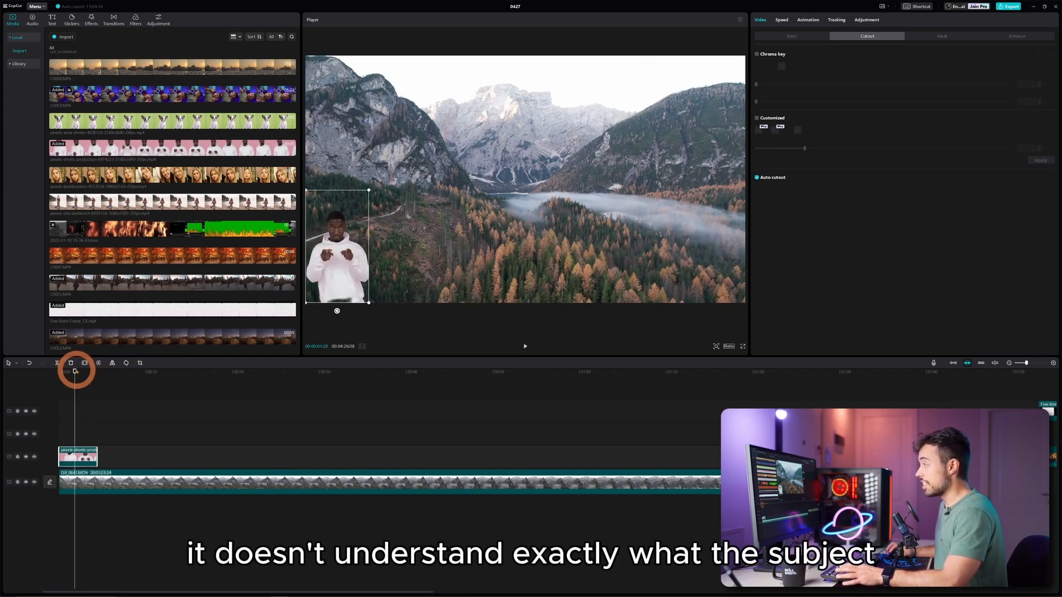
pyautogui.moveTo(71, 372); pyautogui.dragTo(74, 371)
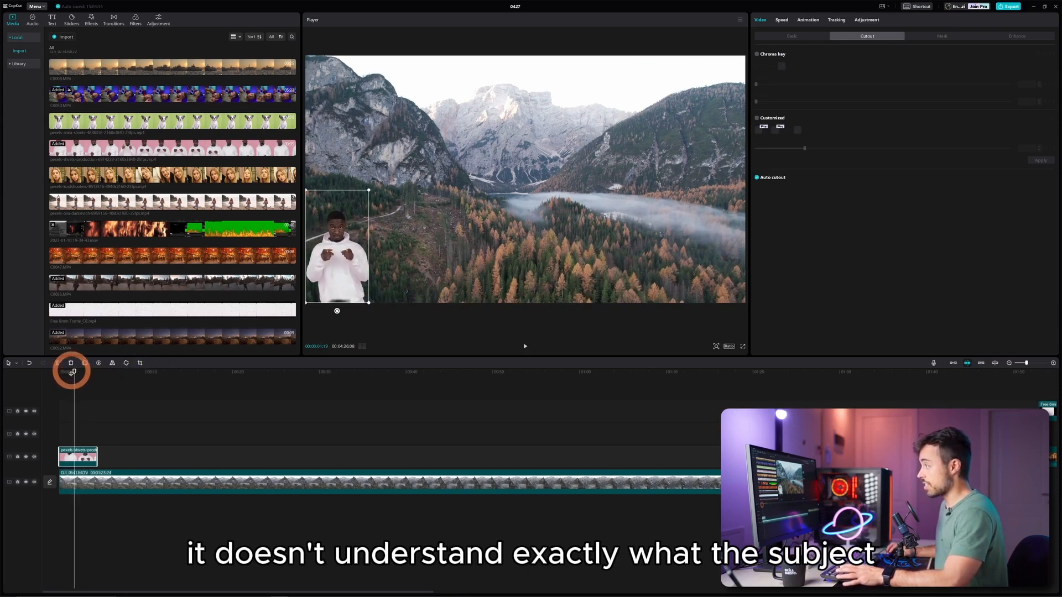
pyautogui.click(344, 300)
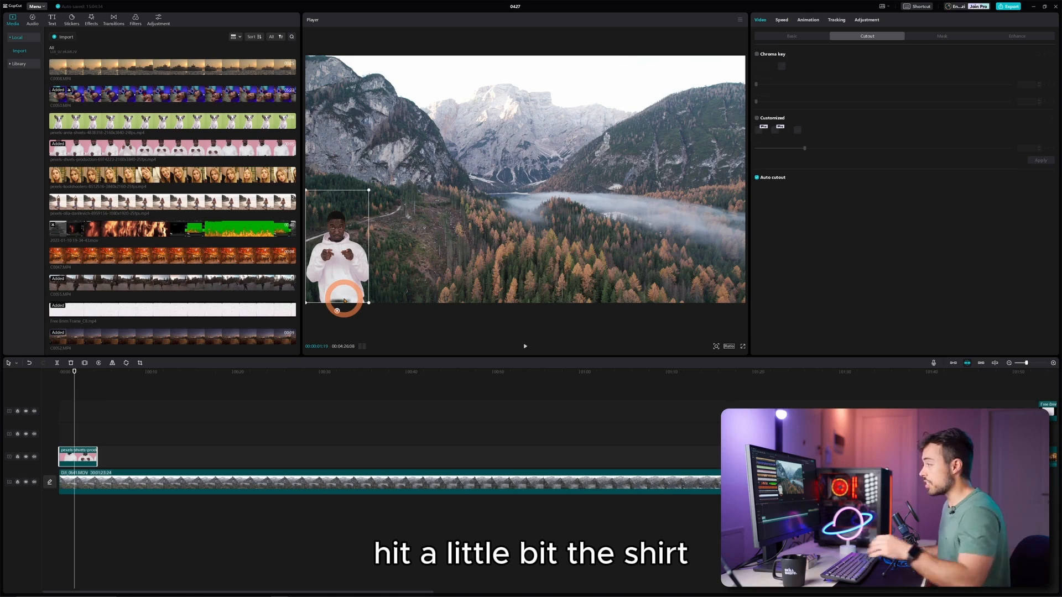
pyautogui.press('space')
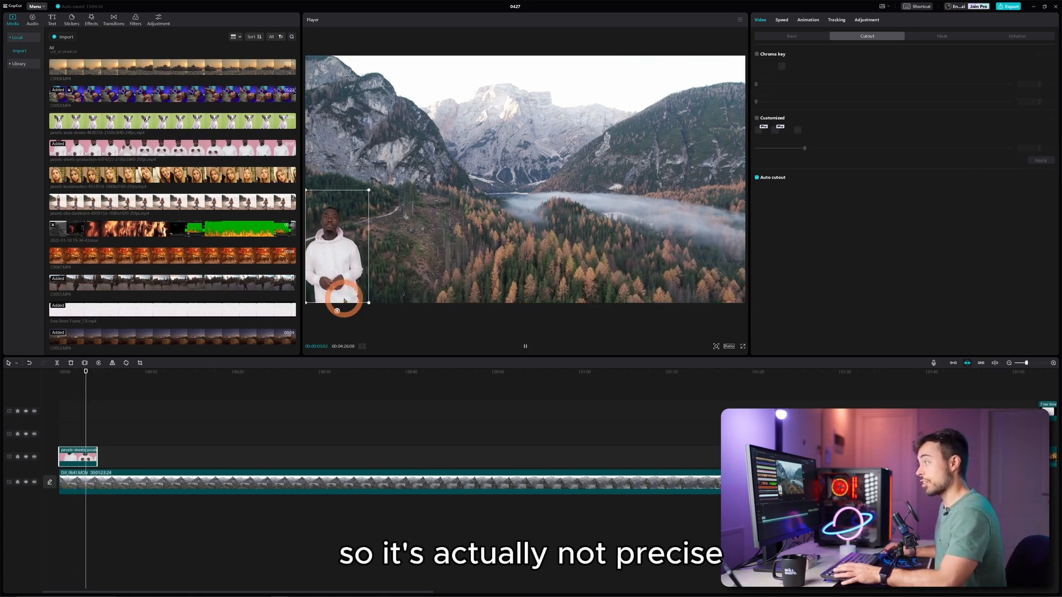
pyautogui.press('space')
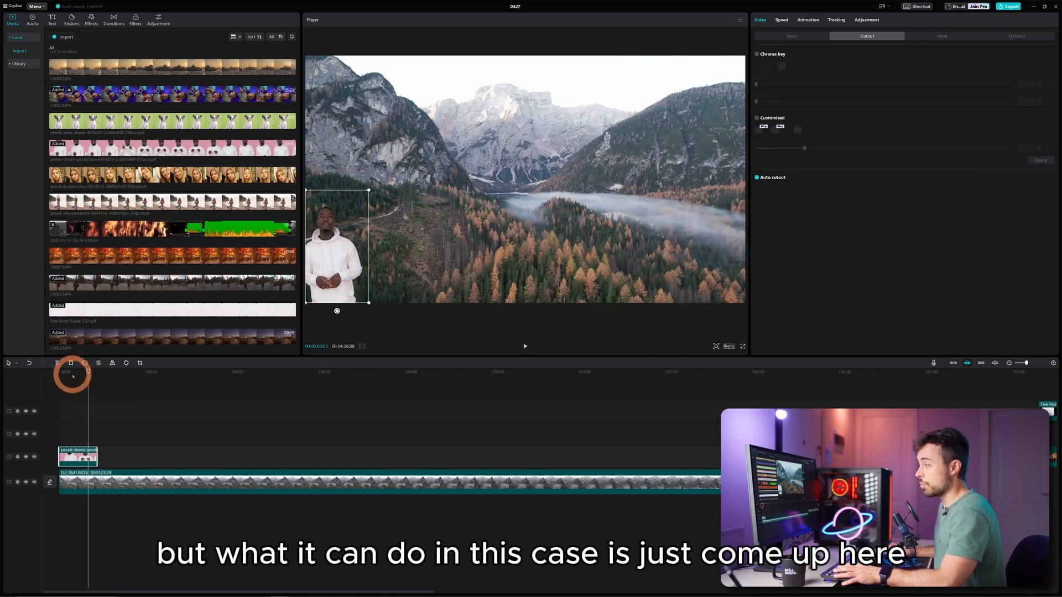
# - Move the cut-out man slightly down so his shirt's lower edge falls outside the frame, and play back the result
pyautogui.moveTo(69, 375); pyautogui.dragTo(70, 376)
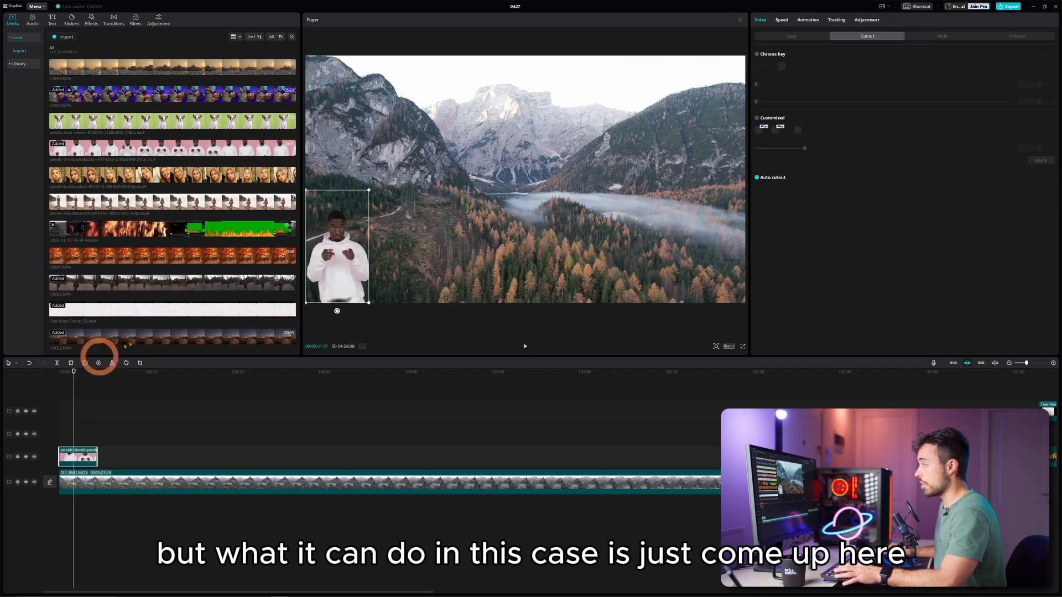
pyautogui.moveTo(344, 271); pyautogui.dragTo(343, 278)
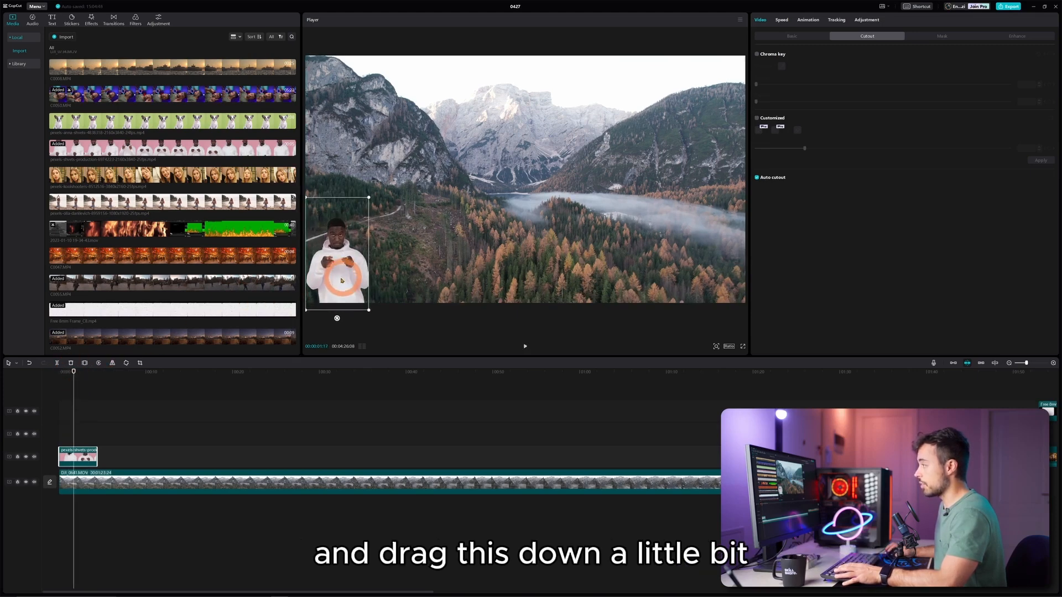
pyautogui.press('space')
pyautogui.press('space')
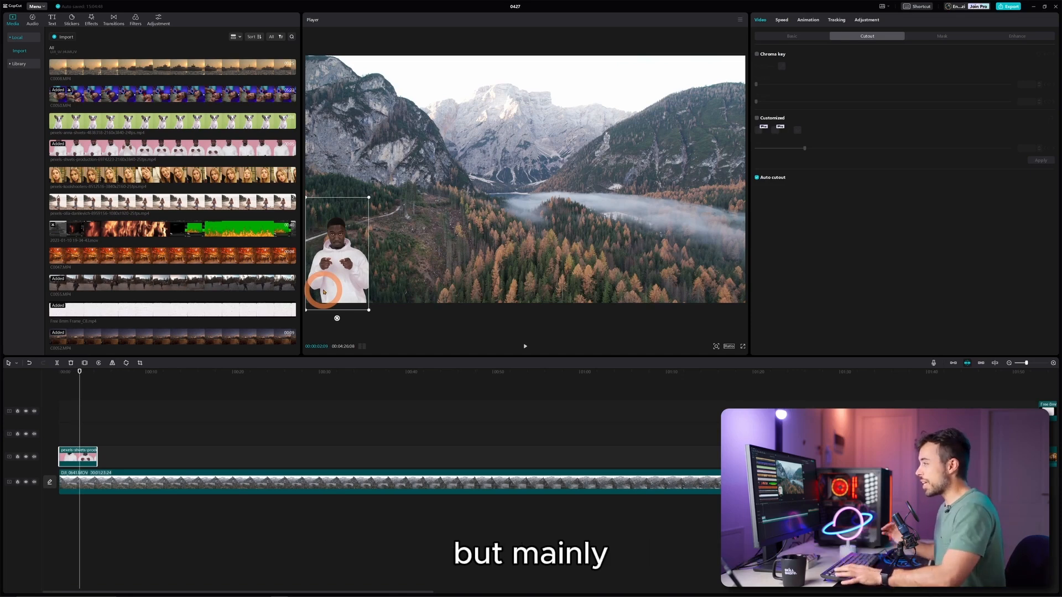
pyautogui.press('space')
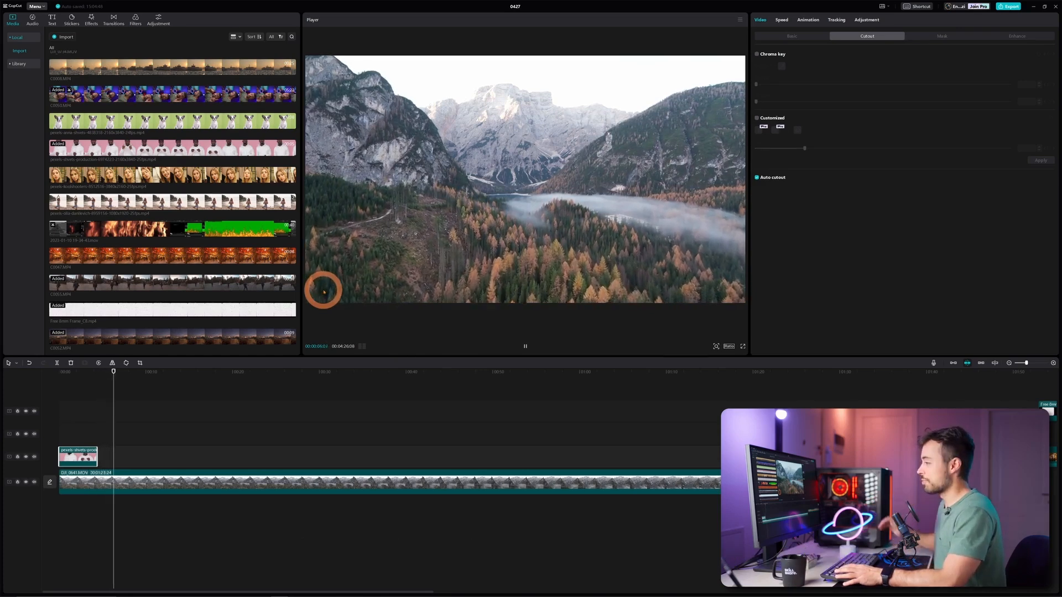
pyautogui.click(78, 373)
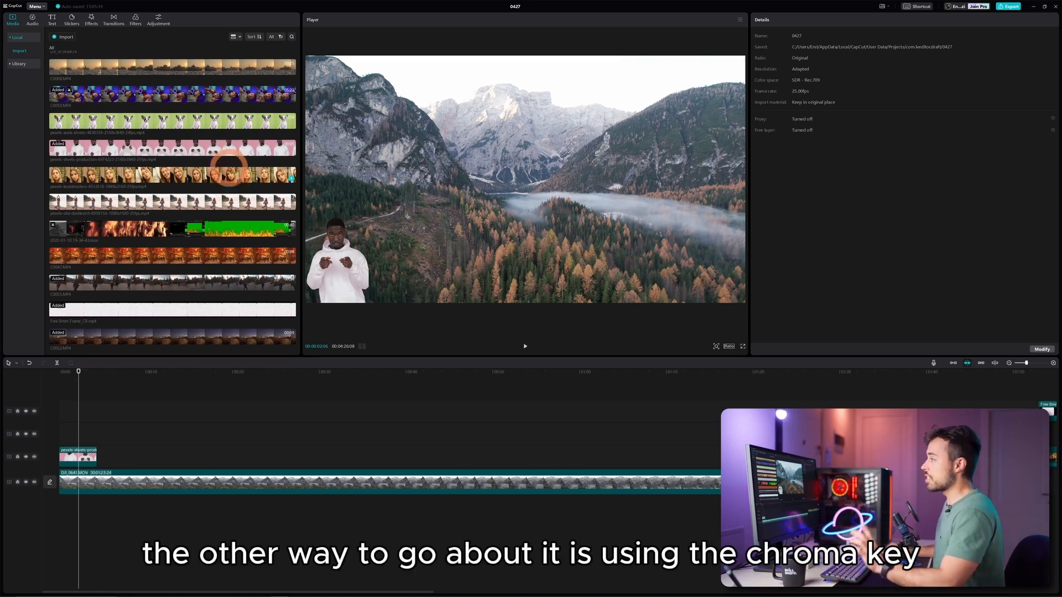
# - Place the dog clip above the drone footage at about 13 seconds and enable Chroma key with its green background as the picked colour
pyautogui.moveTo(162, 123); pyautogui.dragTo(173, 450)
pyautogui.click(187, 374)
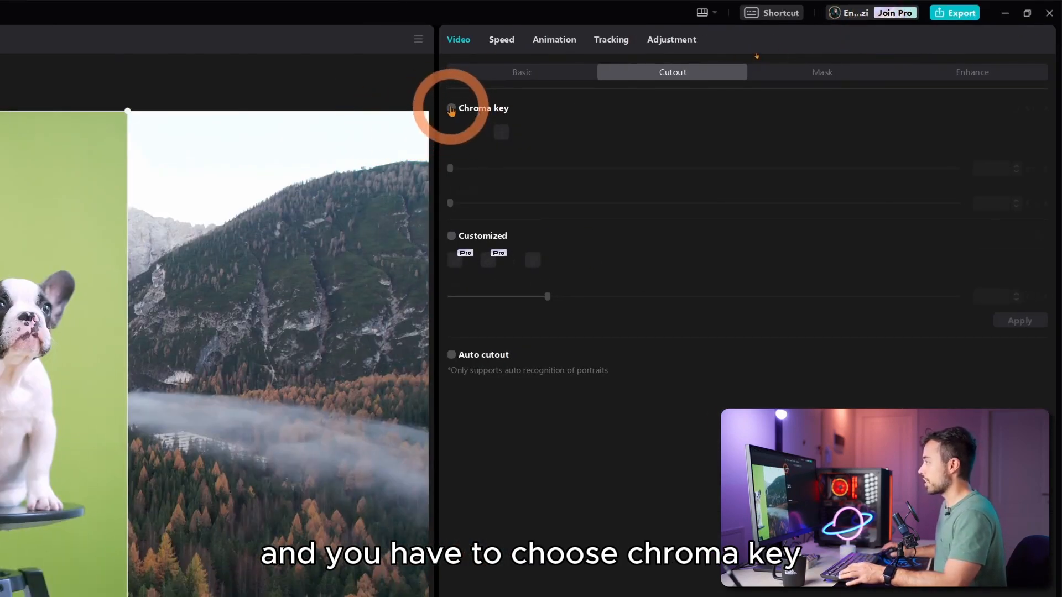
pyautogui.click(451, 108)
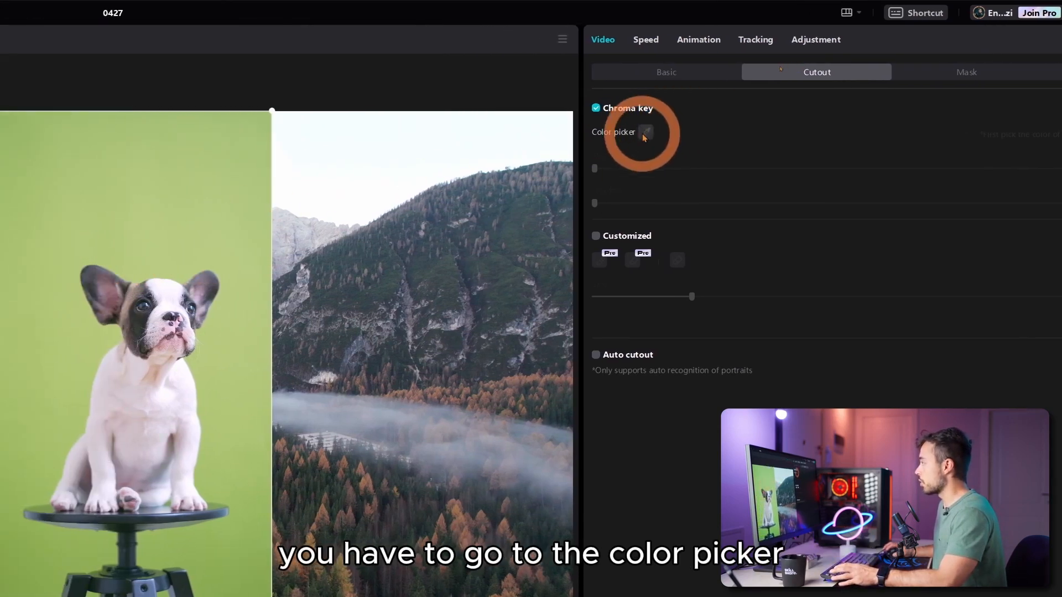
pyautogui.click(645, 133)
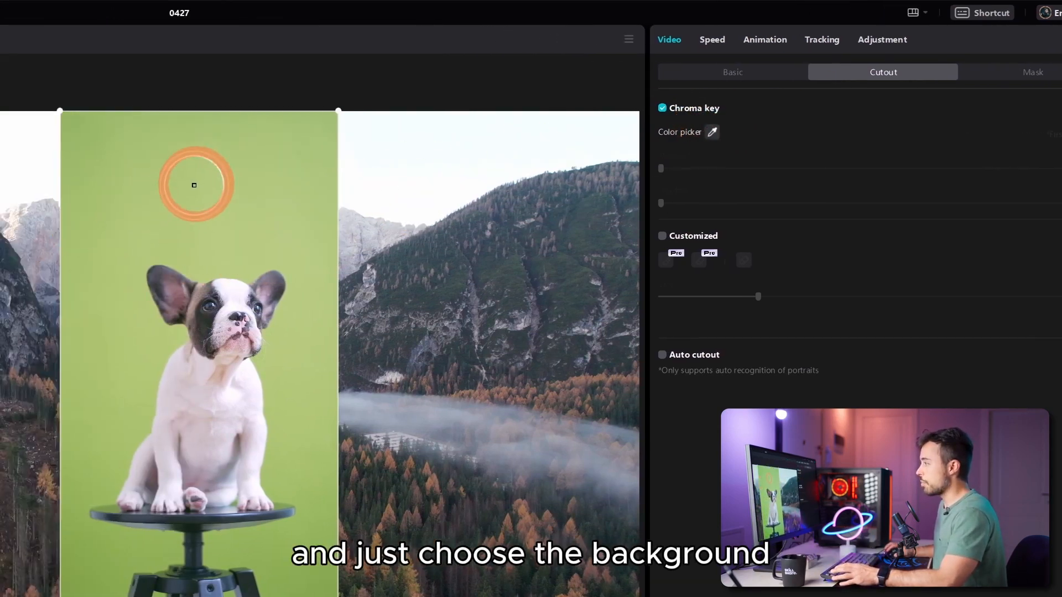
pyautogui.click(208, 185)
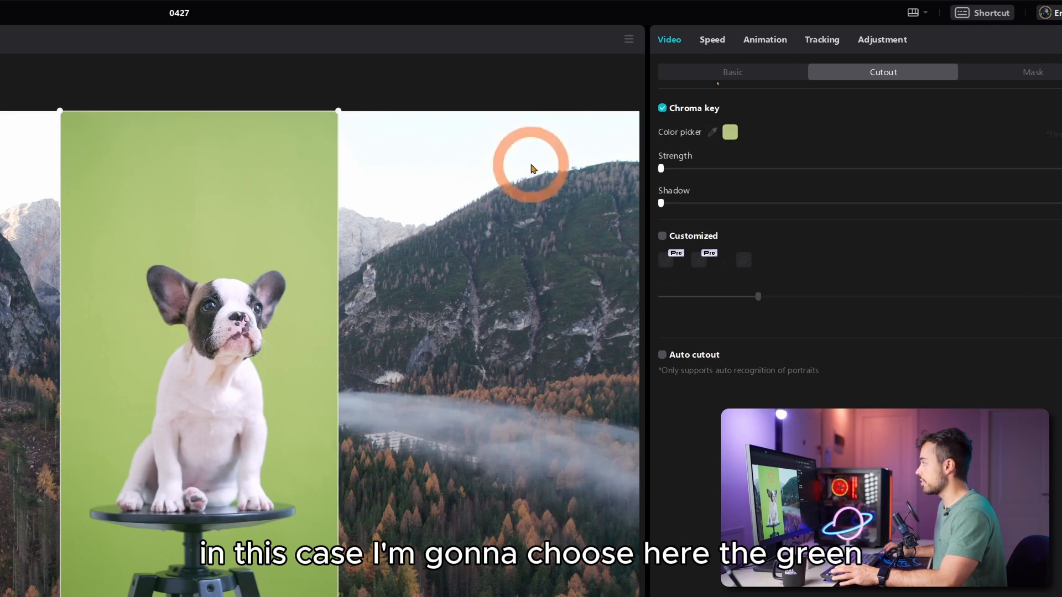
# - Set the dog clip's chroma key Strength to 2 and Shadow to 40
pyautogui.moveTo(660, 170)
pyautogui.mouseDown()
pyautogui.moveTo(828, 174)
pyautogui.moveTo(664, 172)
pyautogui.moveTo(674, 171)
pyautogui.mouseUp()
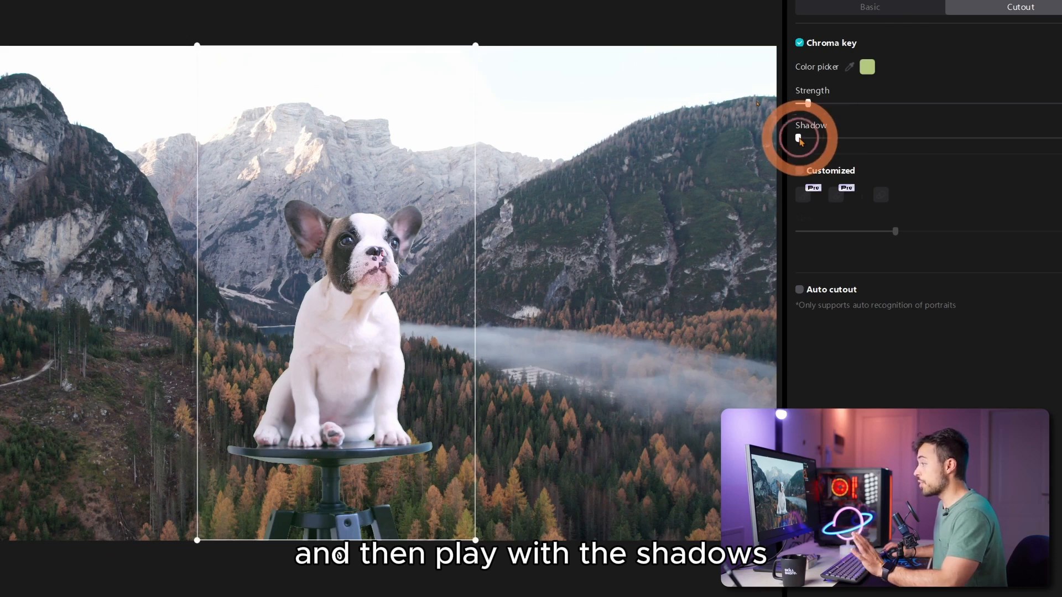
pyautogui.moveTo(799, 140); pyautogui.dragTo(843, 139)
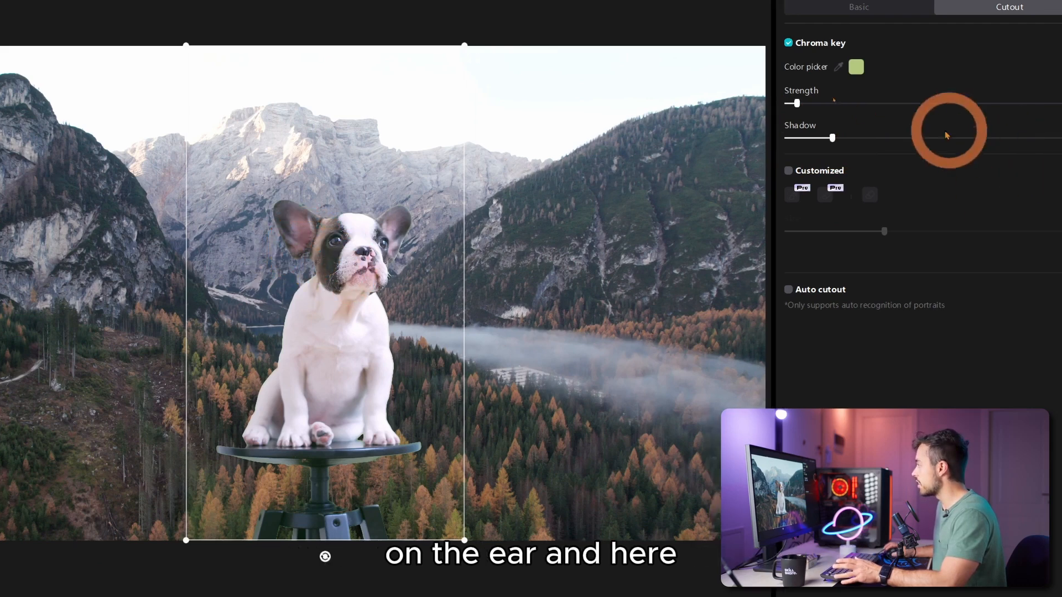
pyautogui.moveTo(831, 138); pyautogui.dragTo(991, 141)
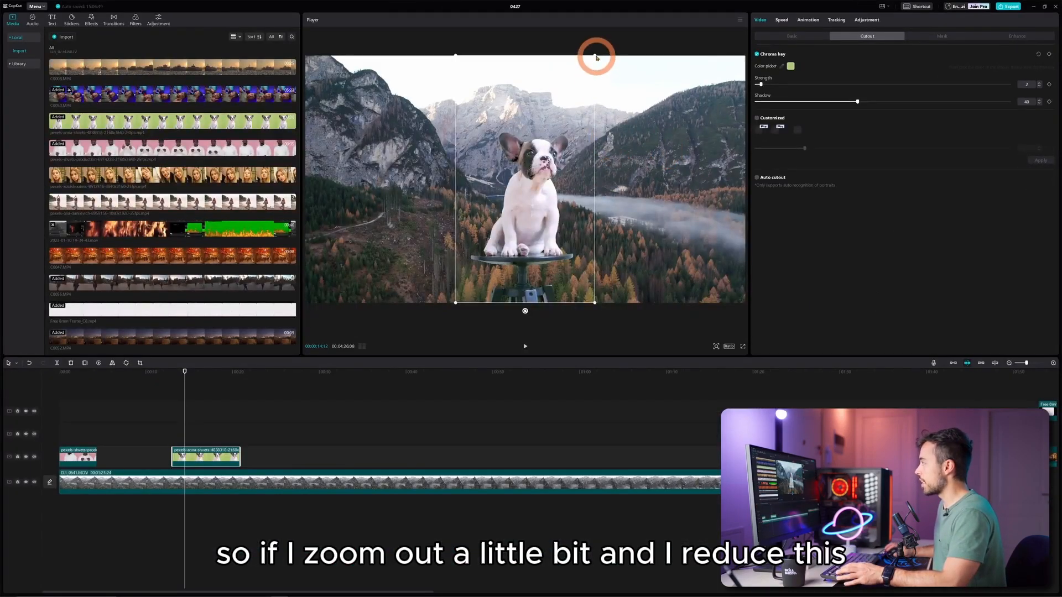
# - Shrink the keyed dog to about half size, move it into the frame's lower-left corner and play back the composite
pyautogui.moveTo(597, 57); pyautogui.dragTo(540, 159)
pyautogui.moveTo(527, 235); pyautogui.dragTo(342, 235)
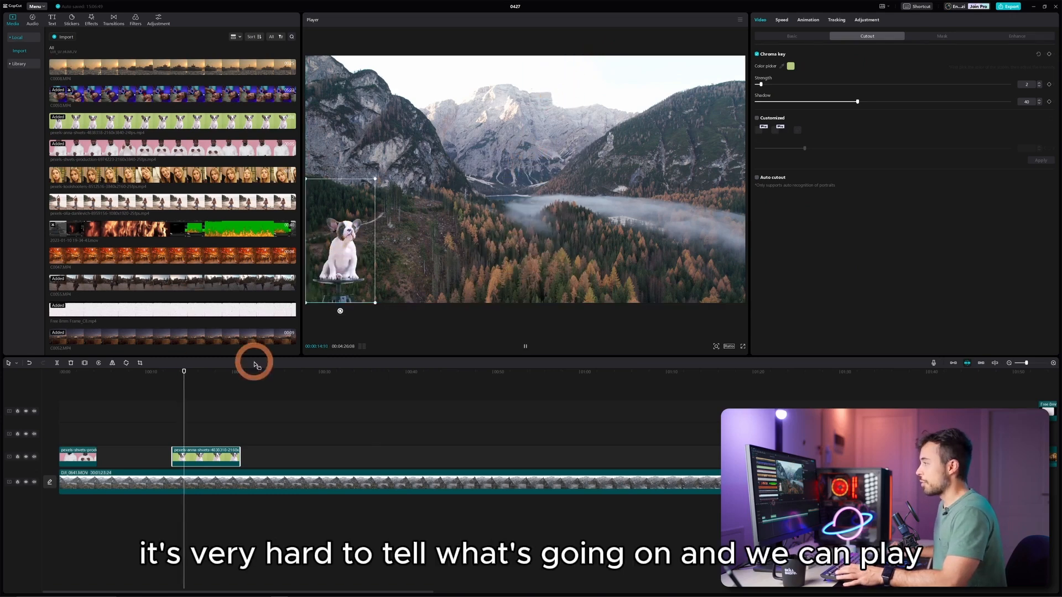
pyautogui.press('space')
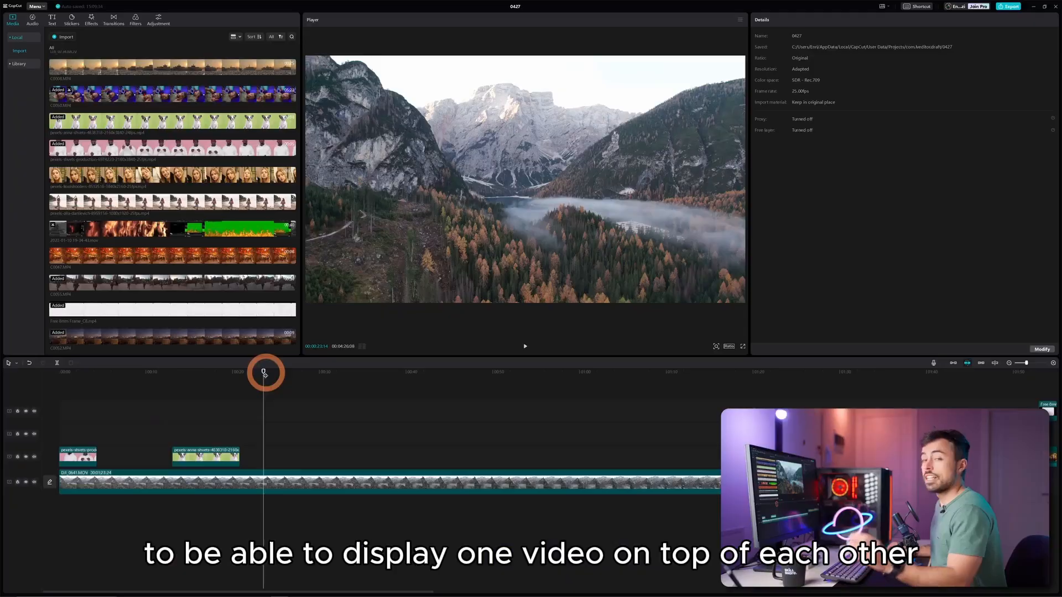
# - Overlay the vertical clip of the man at his desk at about 23 seconds, scaled to 41% in the frame's lower-right corner
pyautogui.moveTo(164, 90); pyautogui.dragTo(265, 436)
pyautogui.moveTo(263, 372)
pyautogui.mouseDown()
pyautogui.moveTo(285, 372)
pyautogui.moveTo(273, 373)
pyautogui.mouseUp()
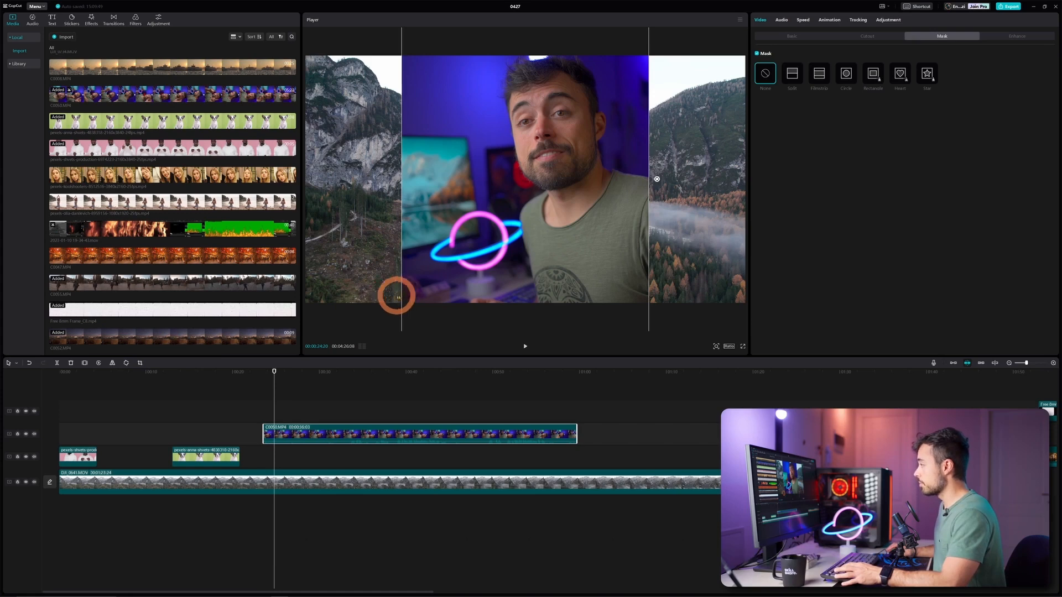
pyautogui.click(792, 36)
pyautogui.moveTo(815, 73); pyautogui.dragTo(776, 72)
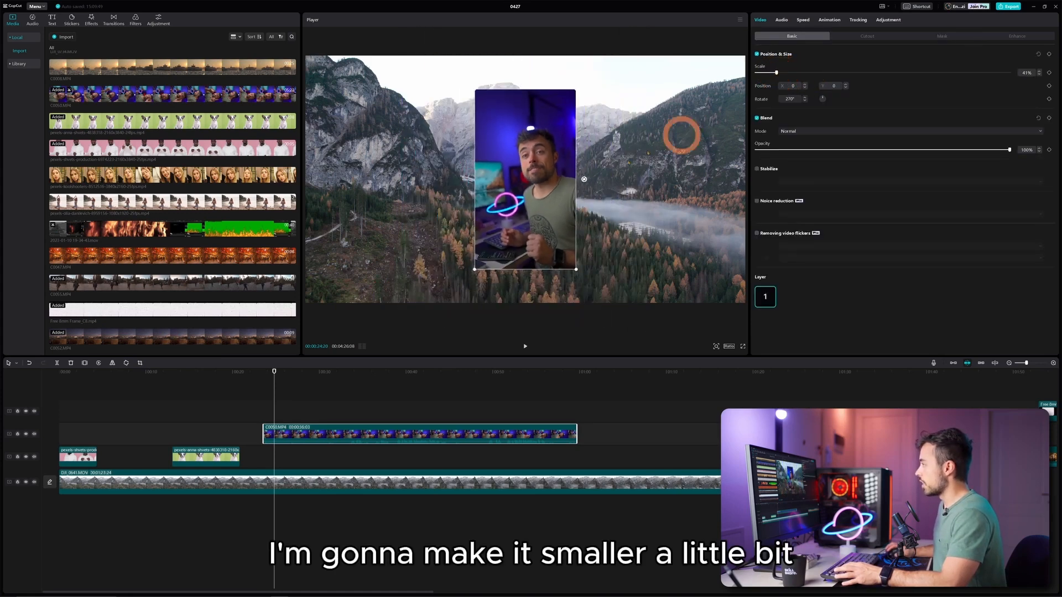
pyautogui.moveTo(528, 213); pyautogui.dragTo(698, 246)
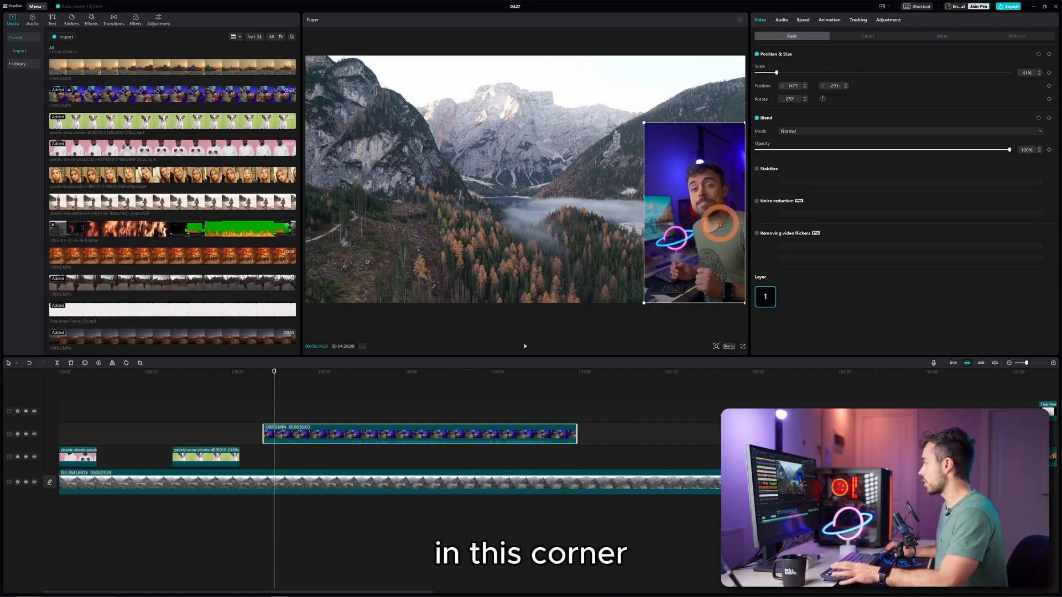
# - Apply a Circle mask to the desk clip and enlarge it to about 1923 by 1931
pyautogui.click(933, 37)
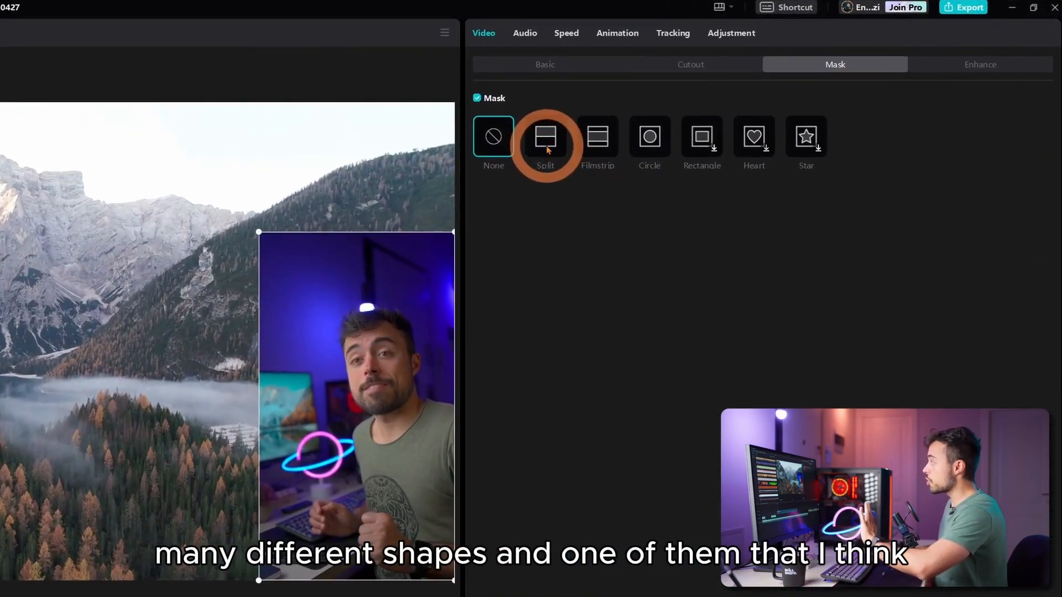
pyautogui.click(649, 143)
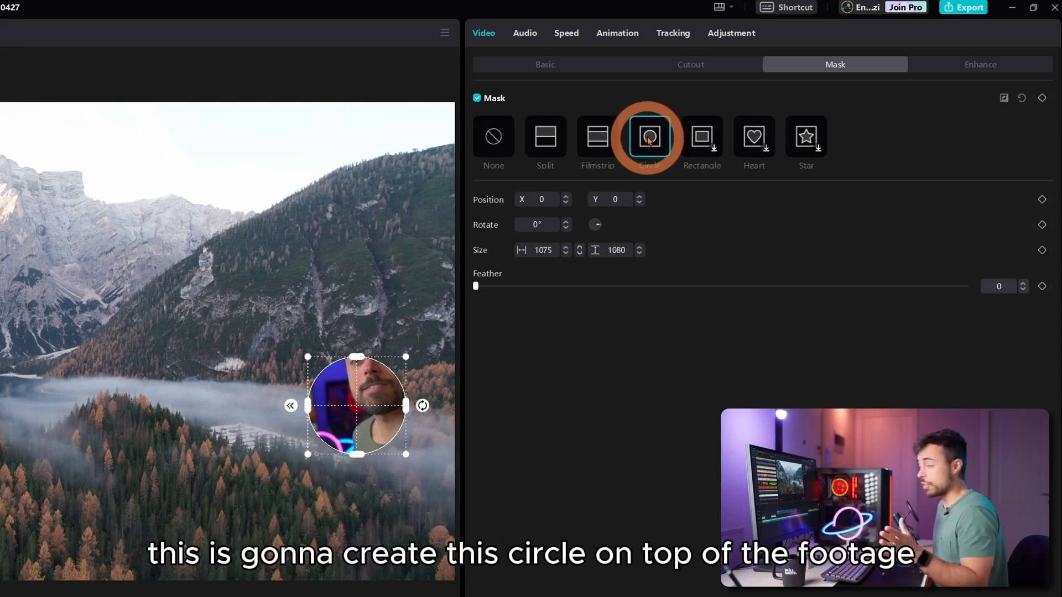
pyautogui.moveTo(409, 458); pyautogui.dragTo(434, 498)
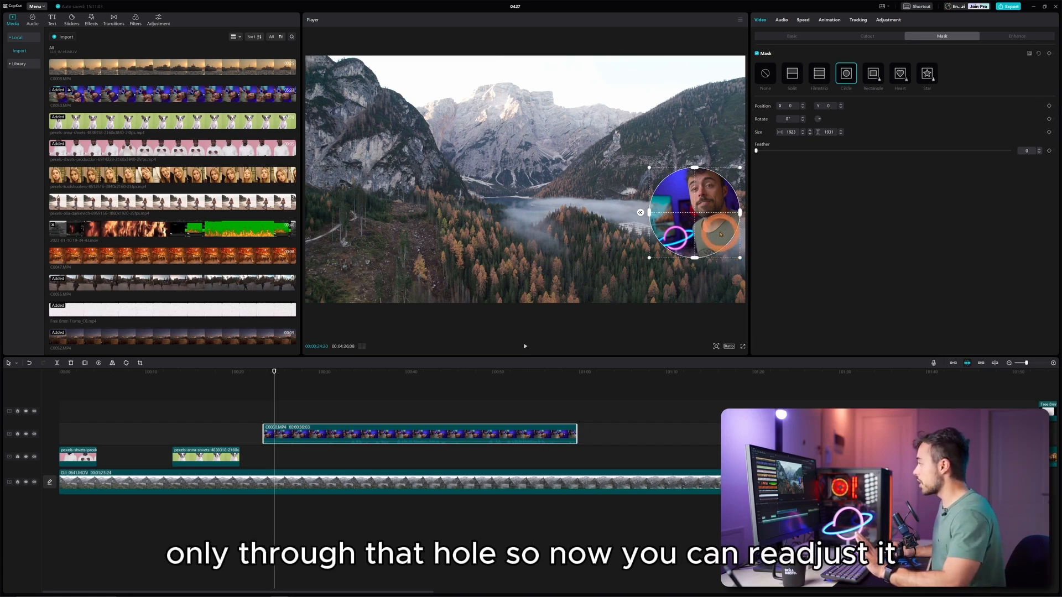
# - Position the circle mask around the man's face at about X 313, Y -114 and set its Feather to 4
pyautogui.moveTo(720, 234); pyautogui.dragTo(729, 220)
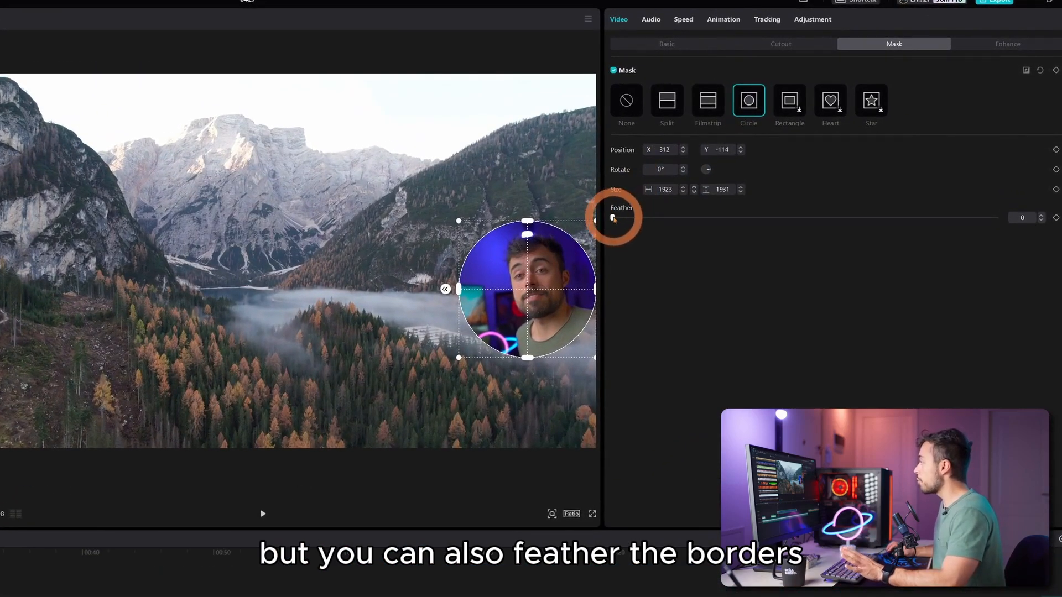
pyautogui.moveTo(613, 218); pyautogui.dragTo(635, 217)
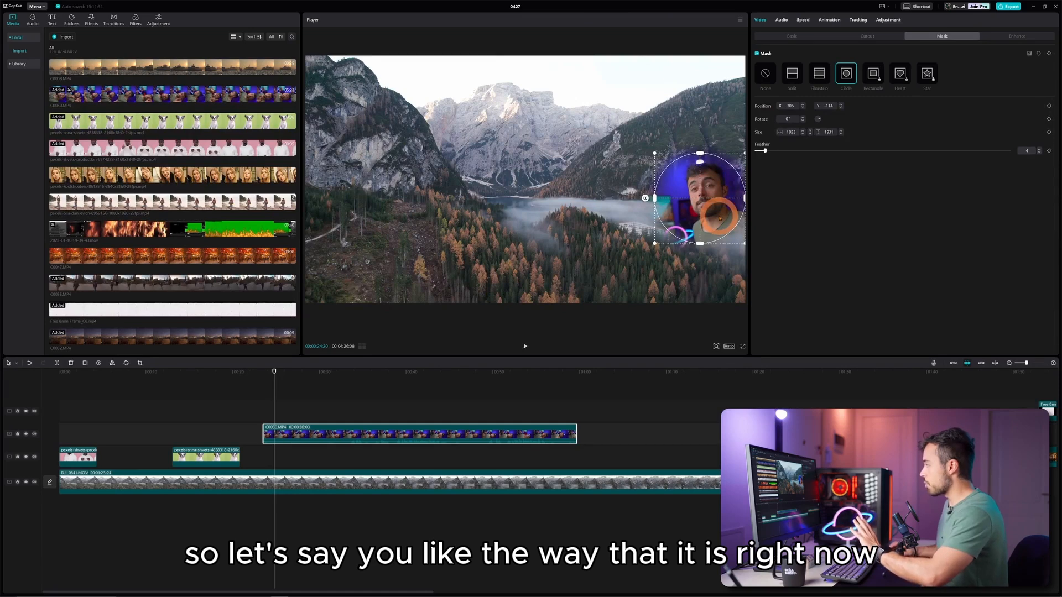
pyautogui.moveTo(719, 219)
pyautogui.mouseDown()
pyautogui.moveTo(697, 234)
pyautogui.moveTo(720, 215)
pyautogui.mouseUp()
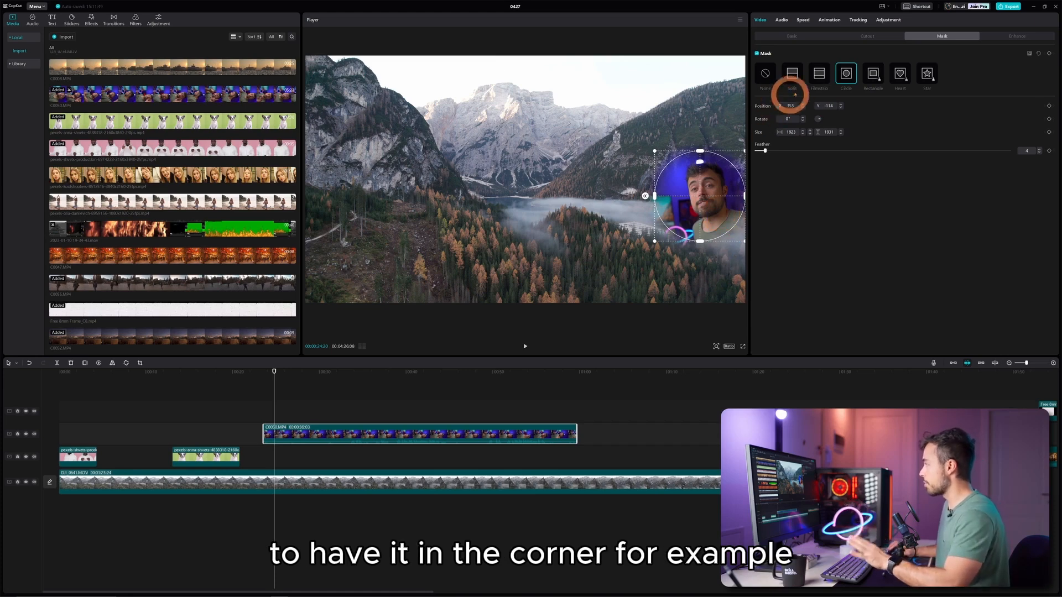
# - Move the circle-masked desk clip down into the frame's lower-right corner, at about X 1410, Y -739
pyautogui.click(791, 36)
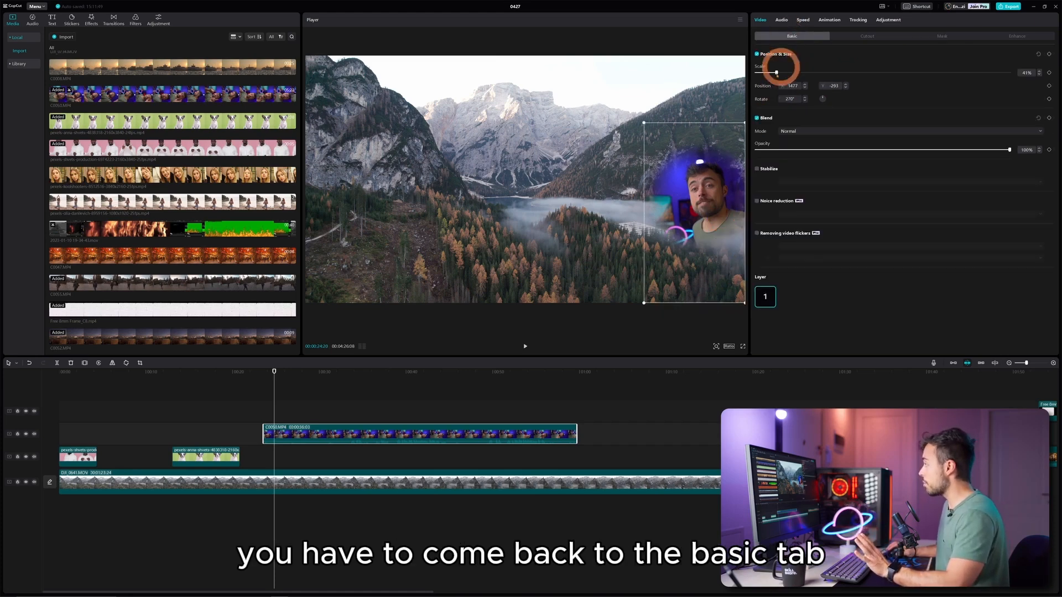
pyautogui.moveTo(704, 205); pyautogui.dragTo(695, 254)
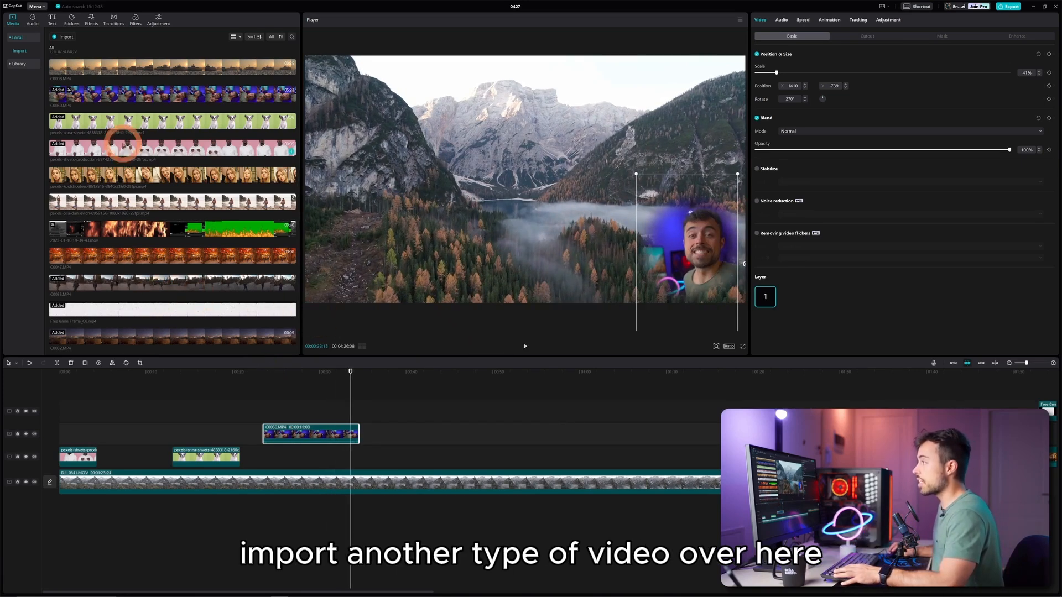
# - Overlay the sunset ferry clip above the drone footage at about 40 seconds, on the desk clip's track
pyautogui.scroll(3, 134, 93)
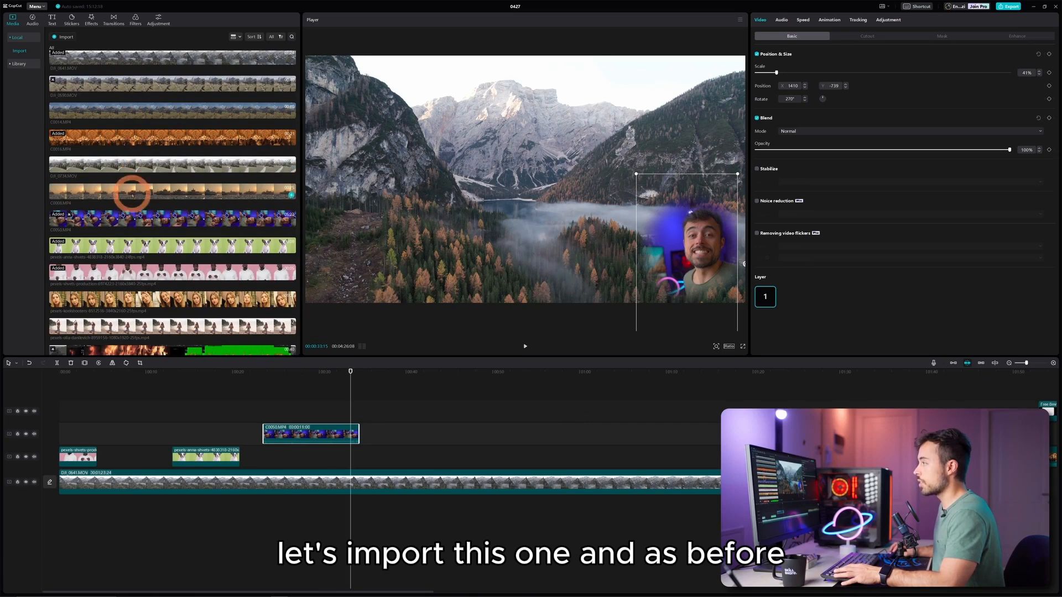
pyautogui.moveTo(132, 193); pyautogui.dragTo(505, 415)
pyautogui.click(510, 431)
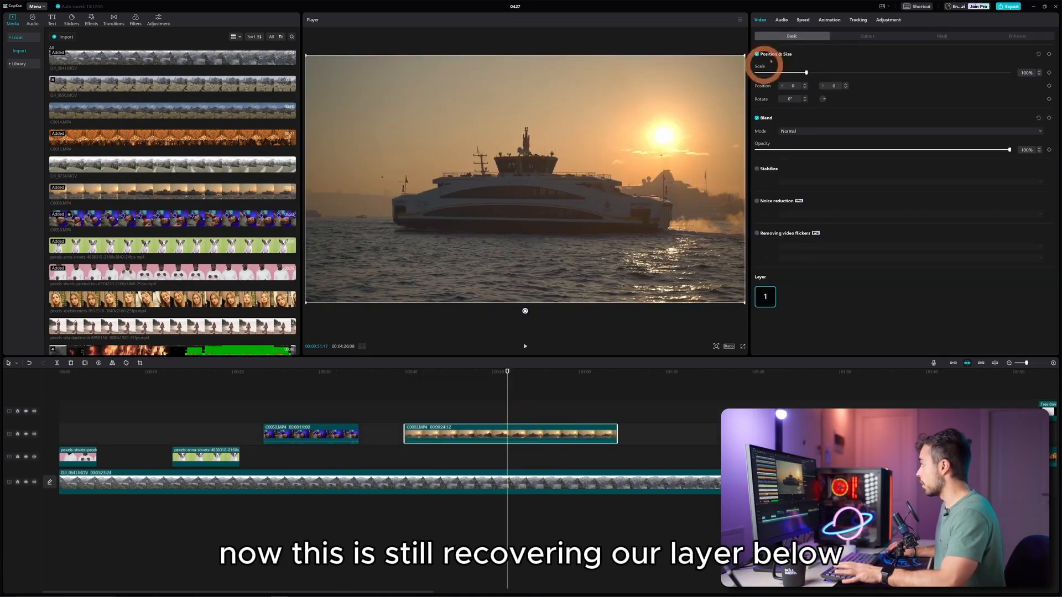
# - Apply a Filmstrip mask to the ferry clip, narrow it to about 819 and play back the composite
pyautogui.click(962, 37)
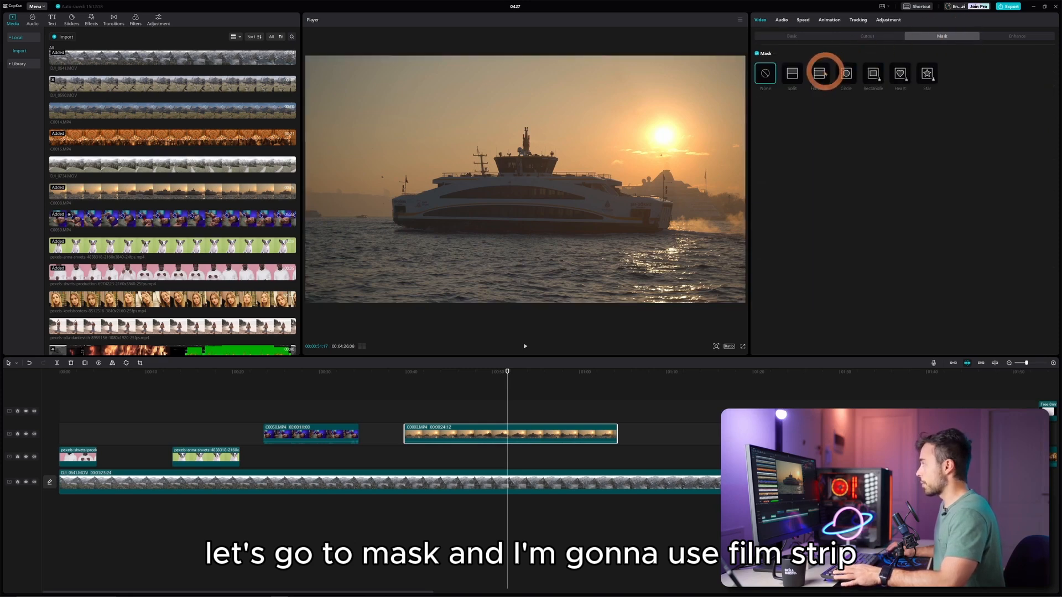
pyautogui.click(819, 73)
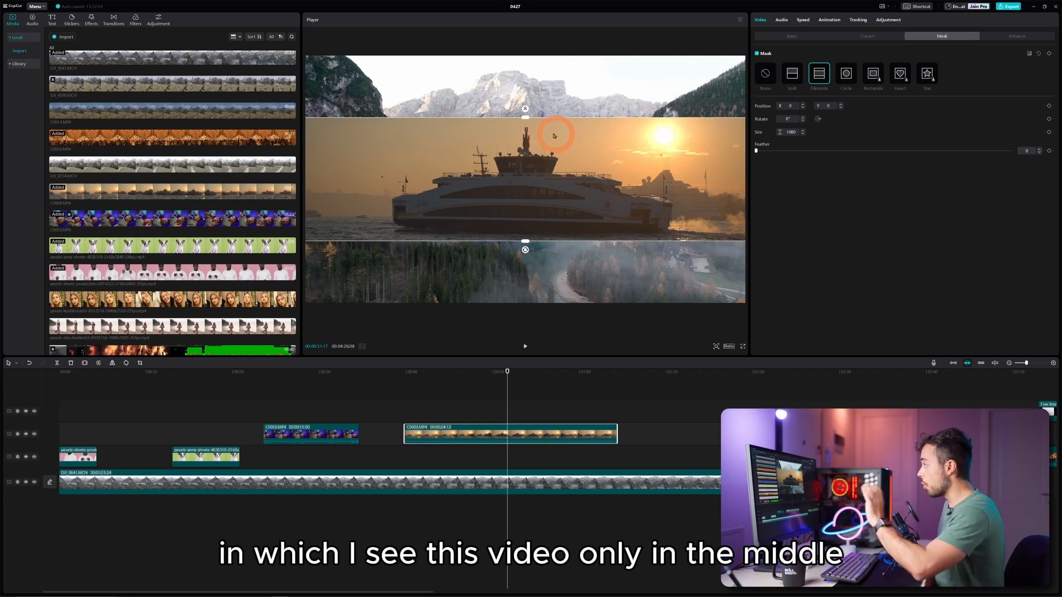
pyautogui.moveTo(529, 126)
pyautogui.mouseDown()
pyautogui.moveTo(517, 156)
pyautogui.moveTo(514, 135)
pyautogui.mouseUp()
pyautogui.click(413, 372)
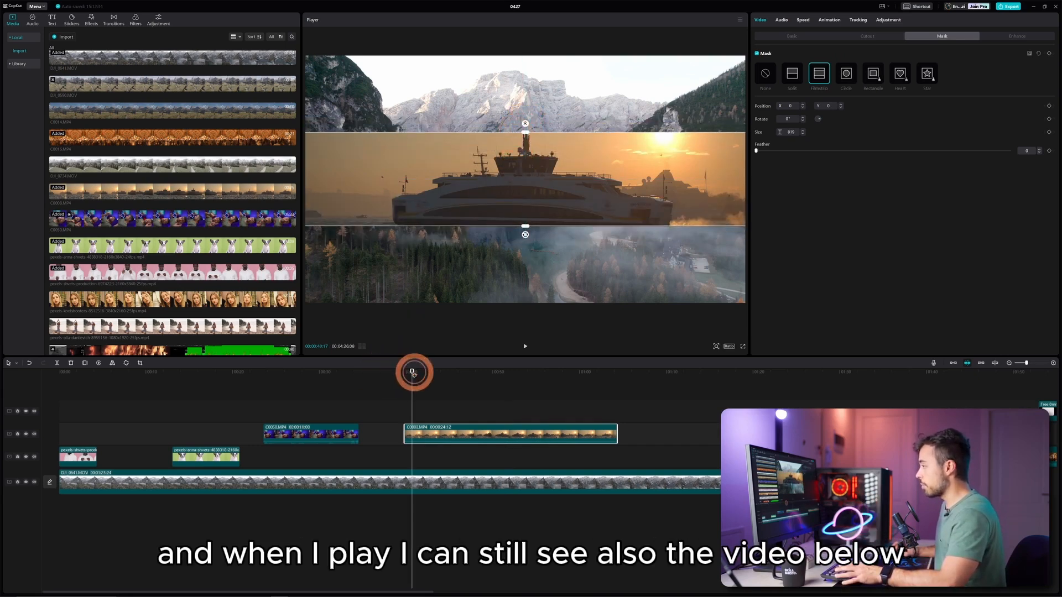
pyautogui.press('space')
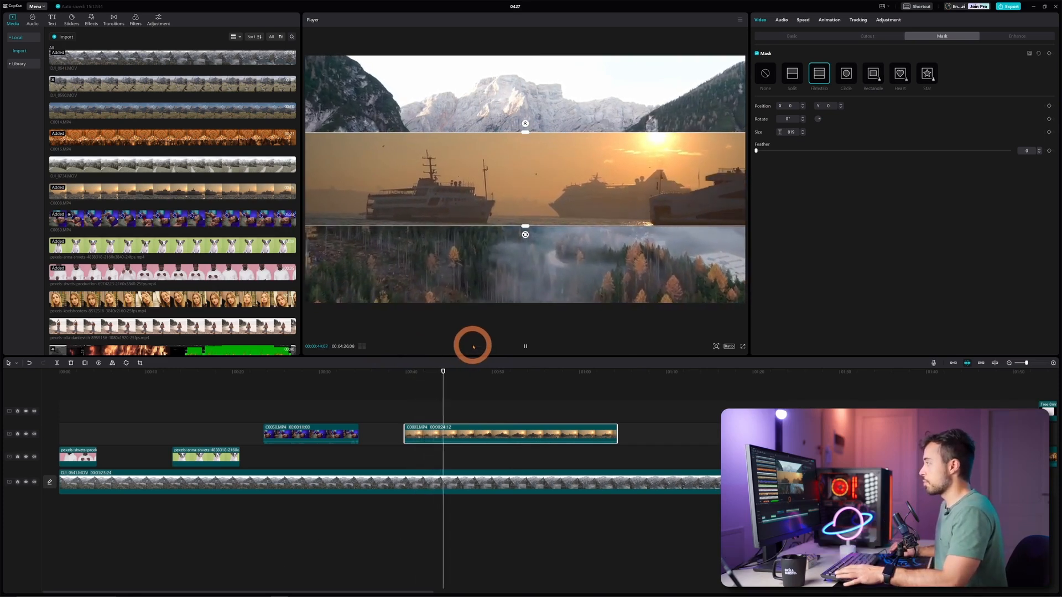
pyautogui.click(458, 374)
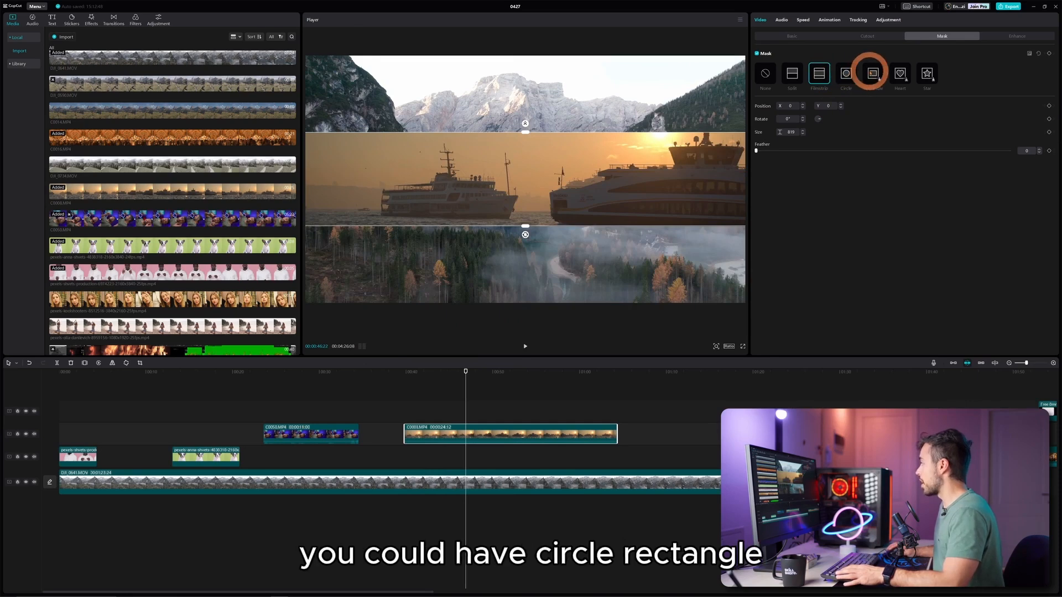
# - Try the Rectangle, Heart and Star mask shapes on the ferry clip
pyautogui.click(872, 73)
pyautogui.click(900, 73)
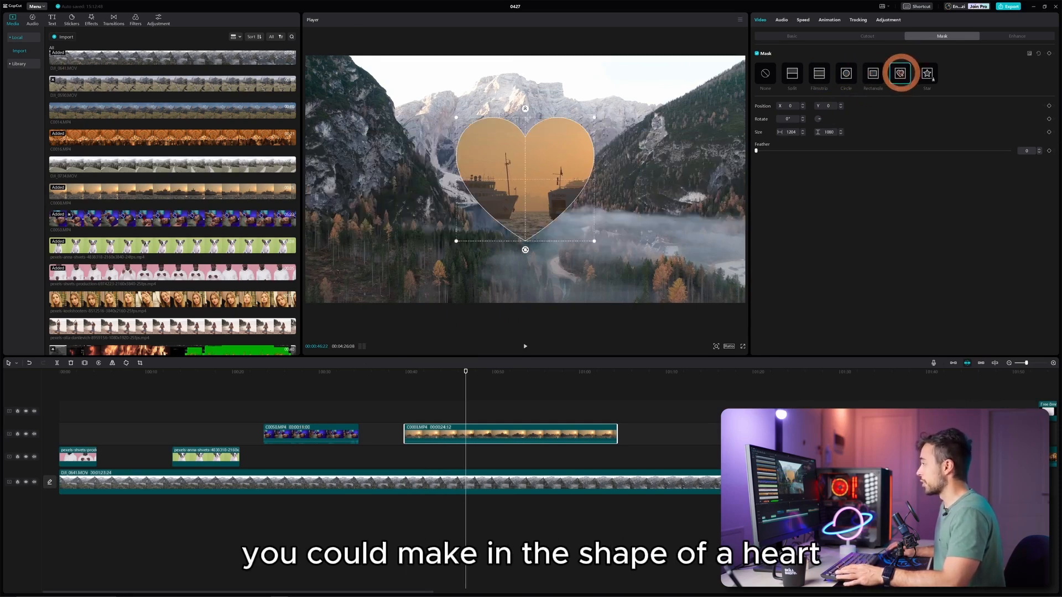
pyautogui.click(927, 73)
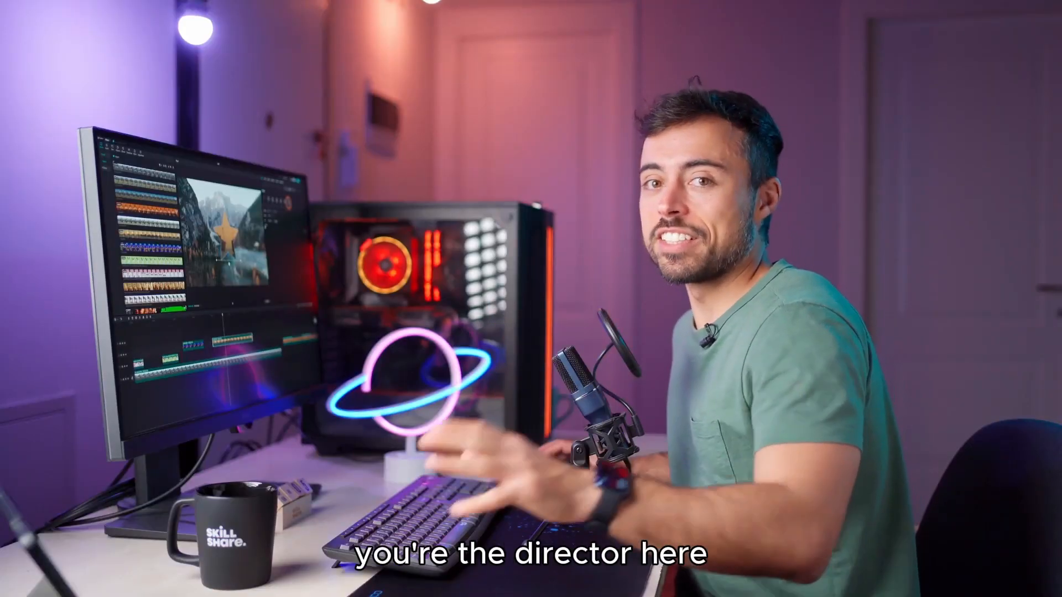
# - Reverse the ferry clip's Split mask
pyautogui.click(551, 165)
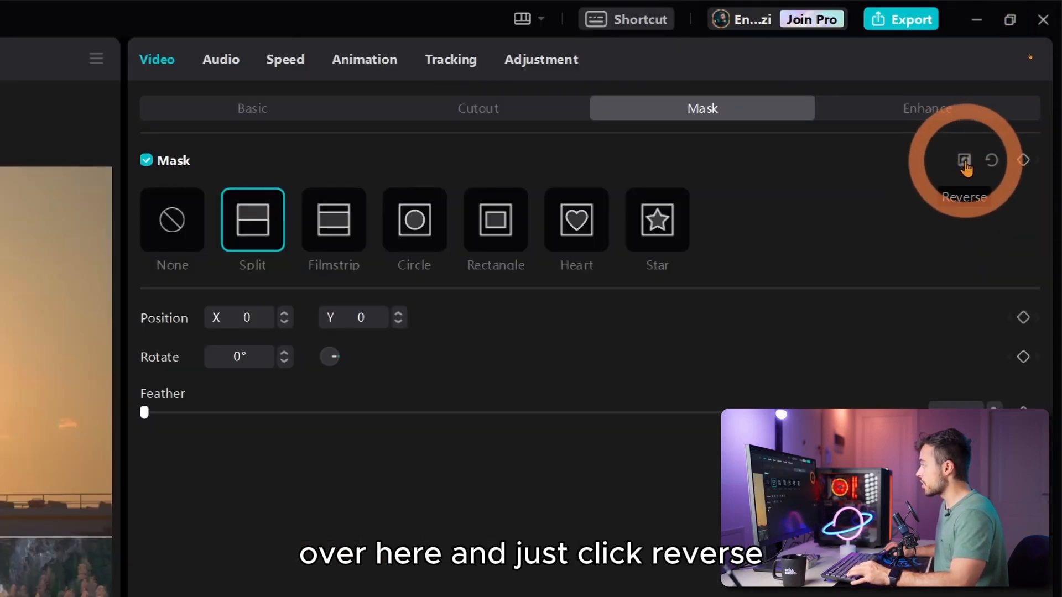
pyautogui.click(965, 161)
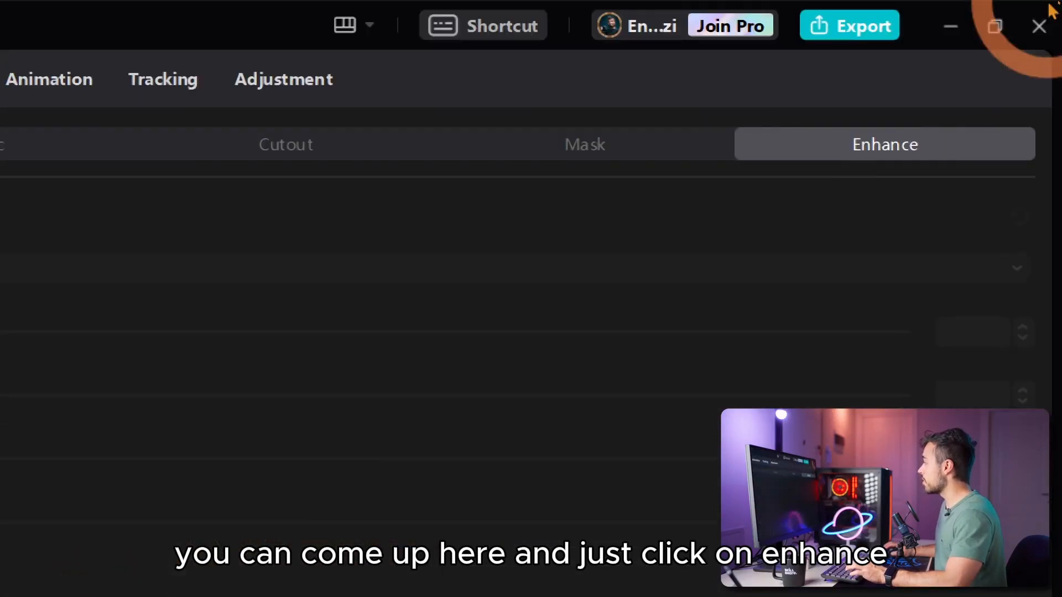
# - Enable Face enhancement on the blonde woman's clip with Smooth 27, Brighten 17 and White teeth 38
pyautogui.click(1012, 38)
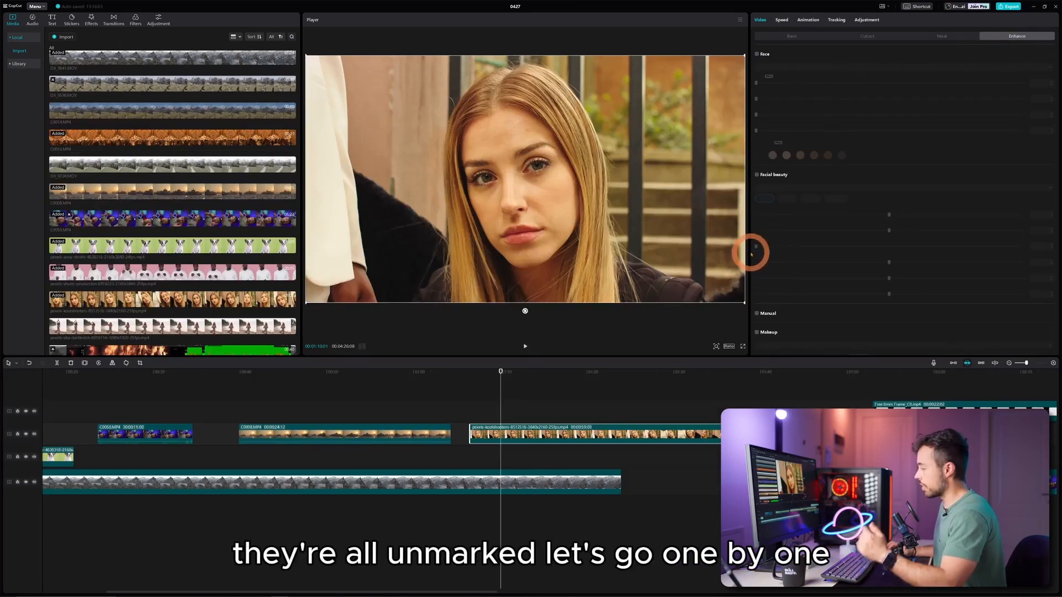
pyautogui.click(768, 57)
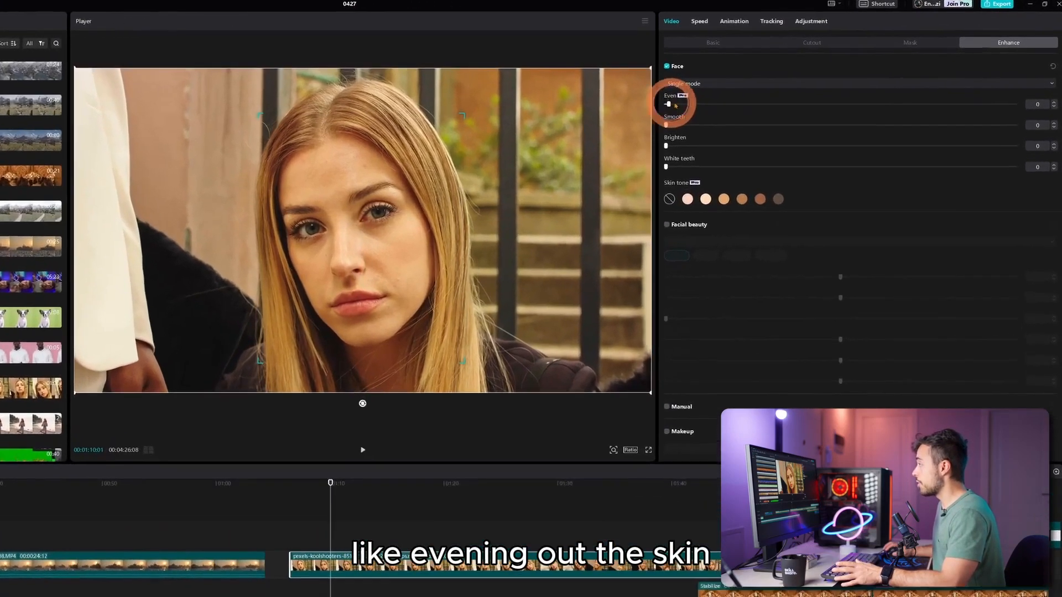
pyautogui.moveTo(757, 83); pyautogui.dragTo(890, 85)
pyautogui.moveTo(836, 109); pyautogui.dragTo(756, 134)
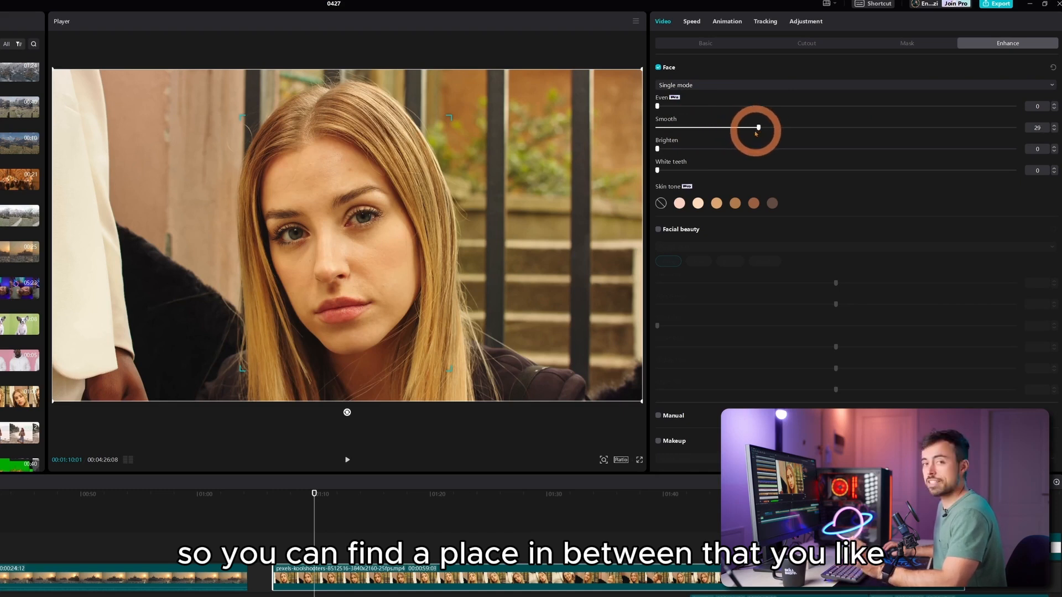
pyautogui.moveTo(661, 149); pyautogui.dragTo(713, 158)
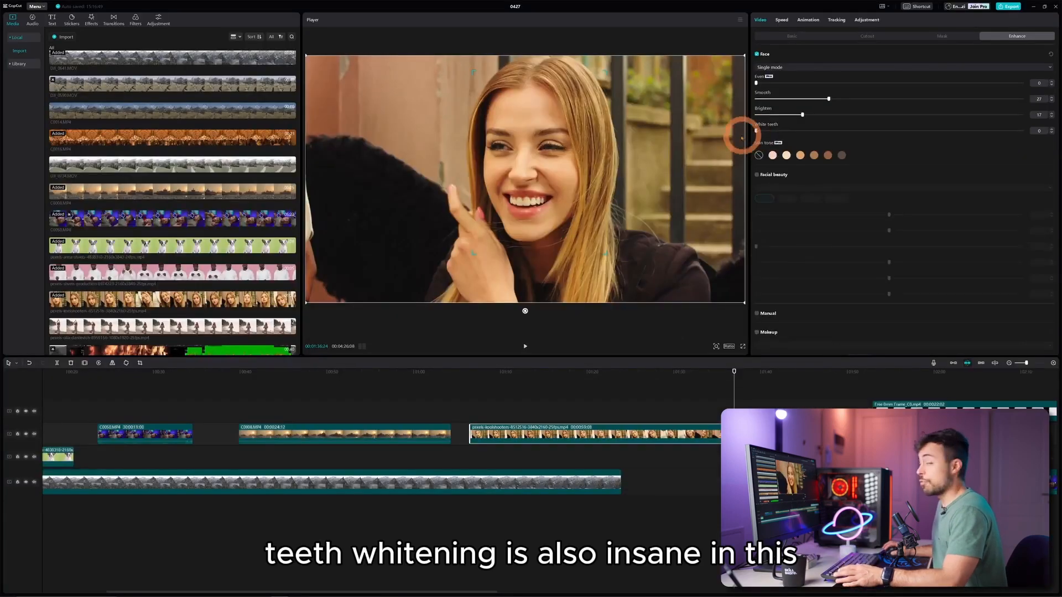
pyautogui.moveTo(756, 131); pyautogui.dragTo(857, 126)
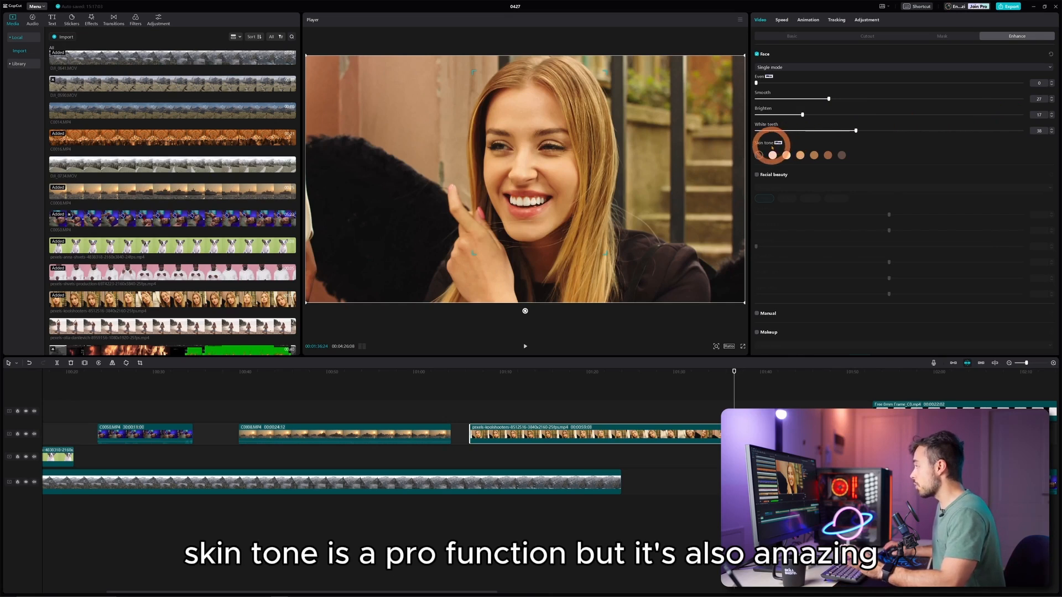
# - Try several skin tones on the blonde woman's face and reset the skin tone to none
pyautogui.click(841, 156)
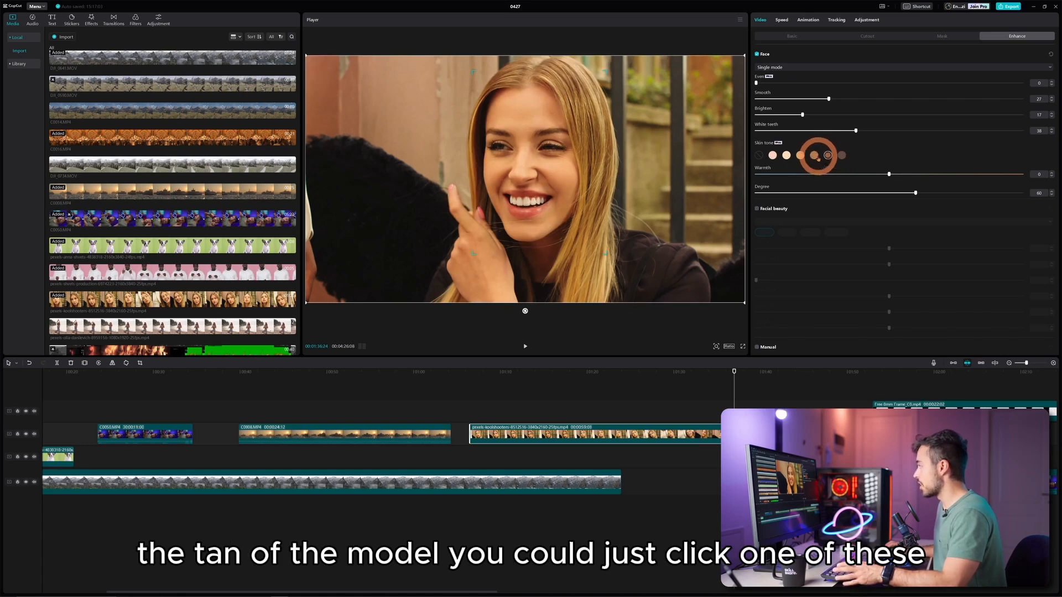
pyautogui.click(800, 156)
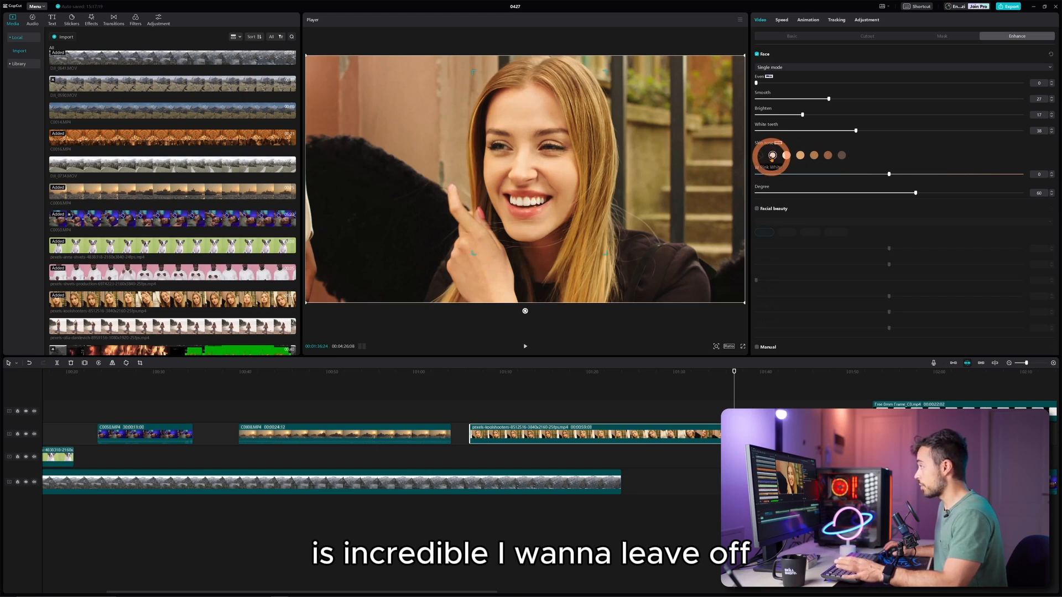
pyautogui.click(760, 157)
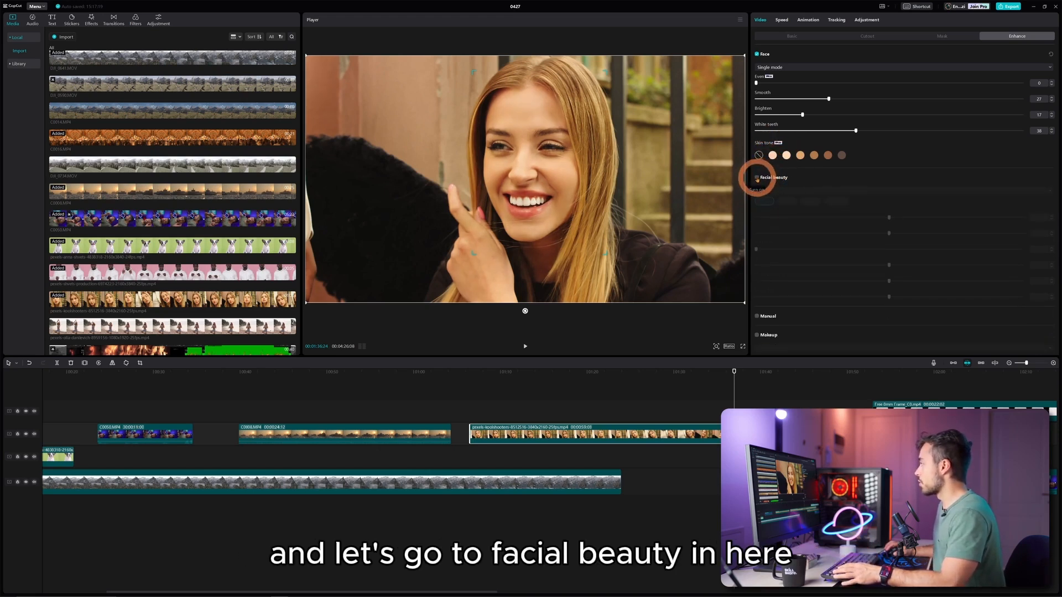
# - Enable Facial beauty and try the Thin Face, Lower Part and Upper Part adjustments on the blonde woman's face
pyautogui.click(757, 178)
pyautogui.scroll(-1, 833, 134)
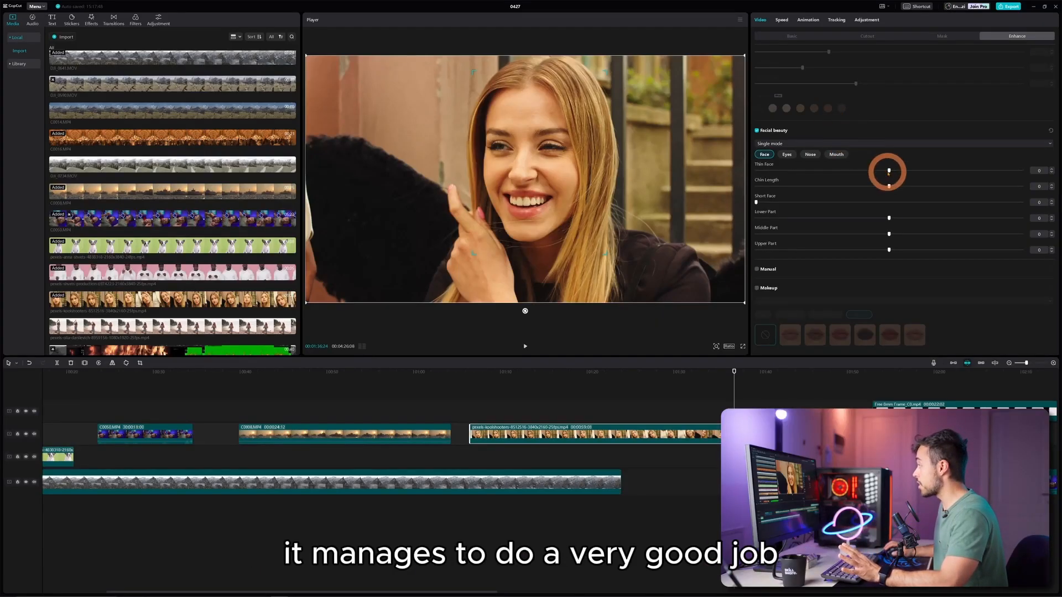
pyautogui.moveTo(888, 172)
pyautogui.mouseDown()
pyautogui.moveTo(997, 167)
pyautogui.moveTo(838, 162)
pyautogui.moveTo(960, 161)
pyautogui.moveTo(893, 170)
pyautogui.mouseUp()
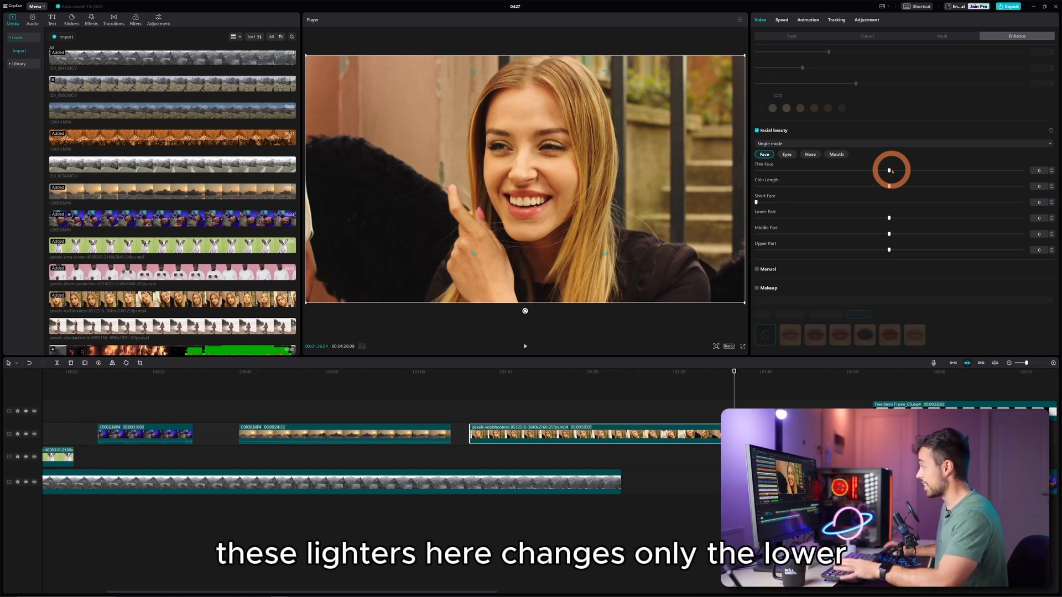
pyautogui.moveTo(888, 218)
pyautogui.mouseDown()
pyautogui.moveTo(960, 210)
pyautogui.moveTo(888, 216)
pyautogui.moveTo(960, 233)
pyautogui.moveTo(897, 235)
pyautogui.mouseUp()
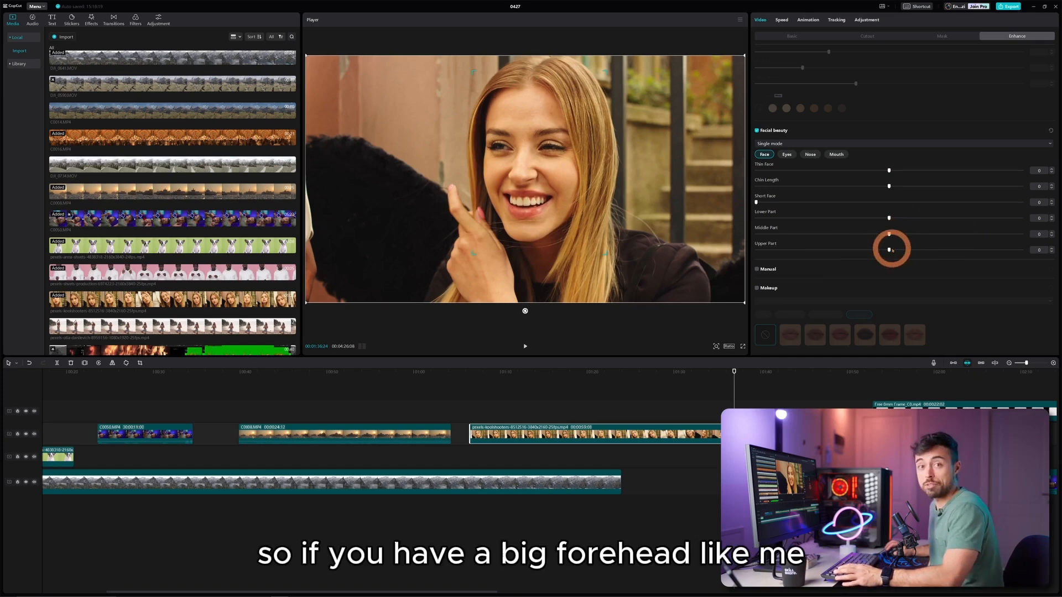
pyautogui.moveTo(894, 249)
pyautogui.mouseDown()
pyautogui.moveTo(974, 246)
pyautogui.moveTo(835, 251)
pyautogui.moveTo(998, 247)
pyautogui.moveTo(883, 255)
pyautogui.mouseUp()
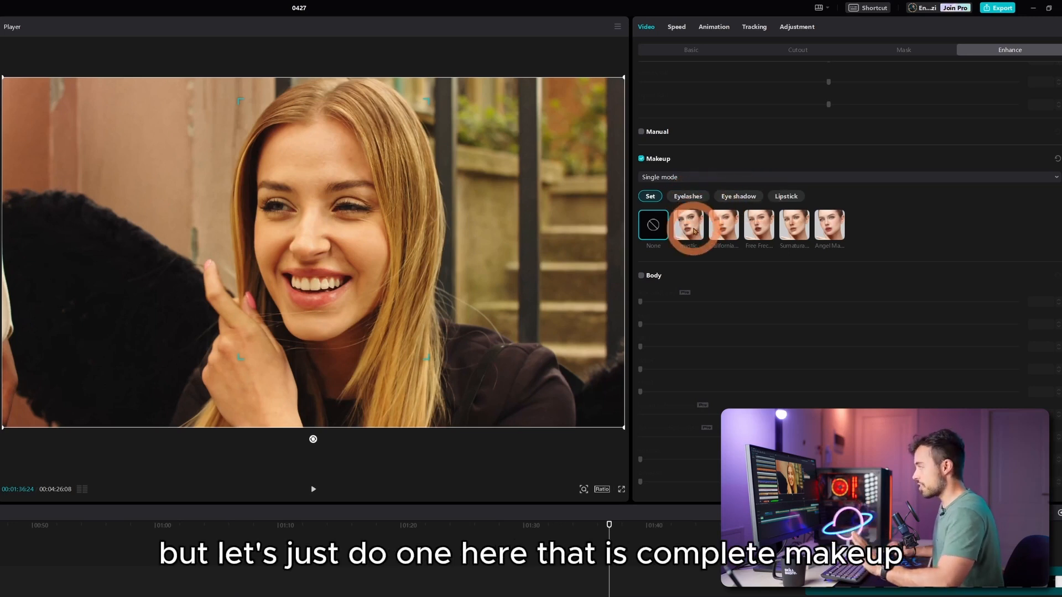
# - Try the mystic and California makeup sets, choose the fourth set and raise its Degree slightly
pyautogui.click(696, 229)
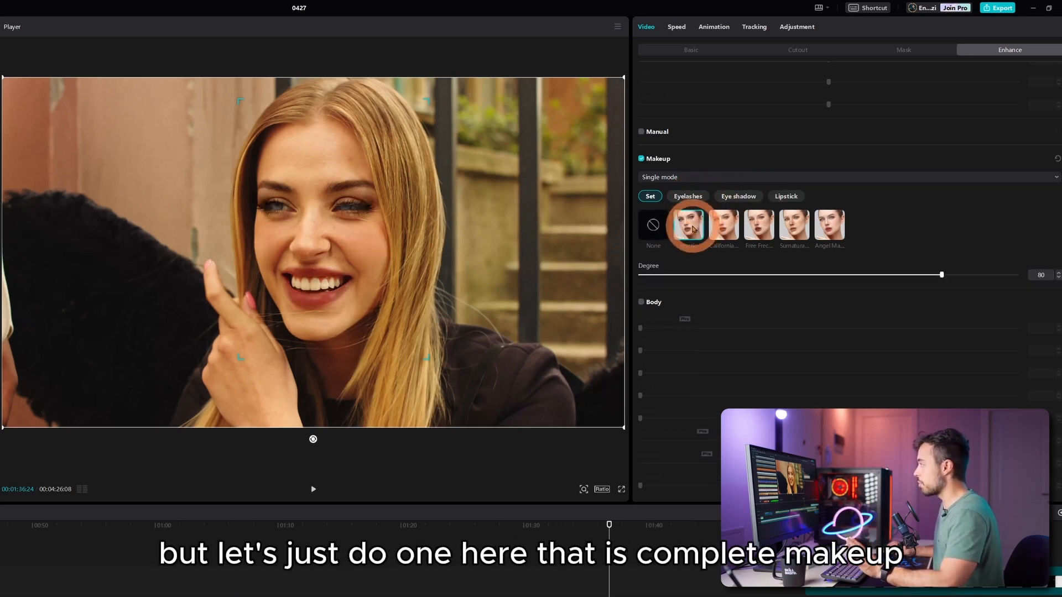
pyautogui.click(723, 227)
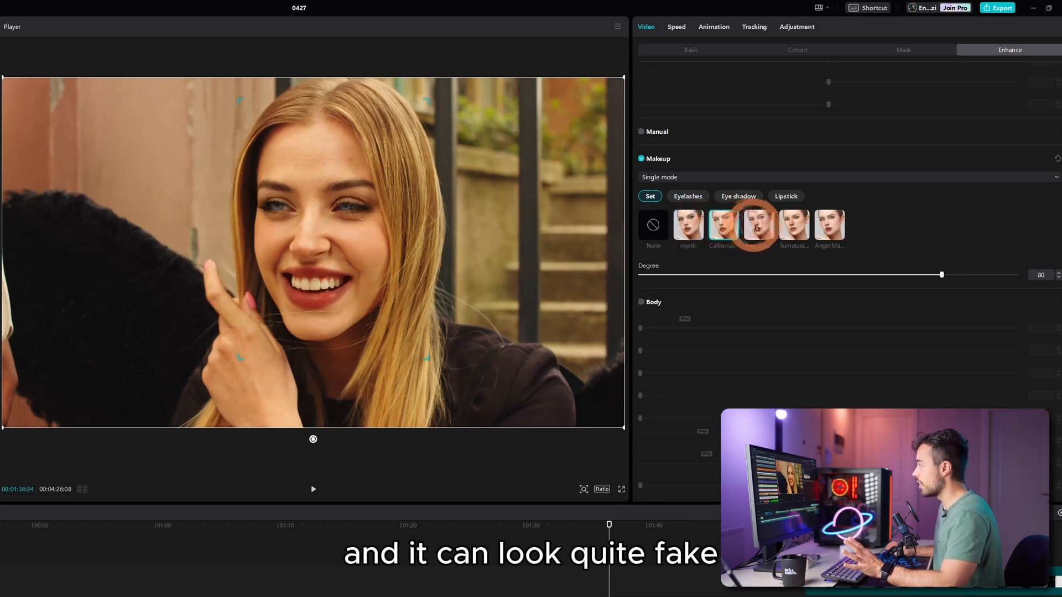
pyautogui.click(794, 226)
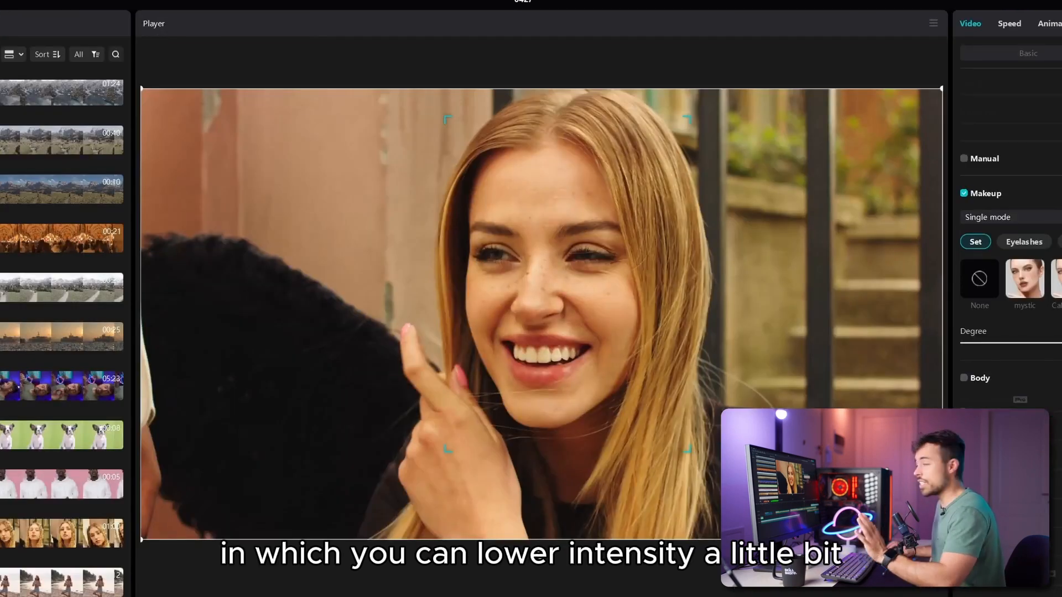
pyautogui.moveTo(1061, 343)
pyautogui.mouseDown()
pyautogui.moveTo(981, 342)
pyautogui.moveTo(1061, 346)
pyautogui.mouseUp()
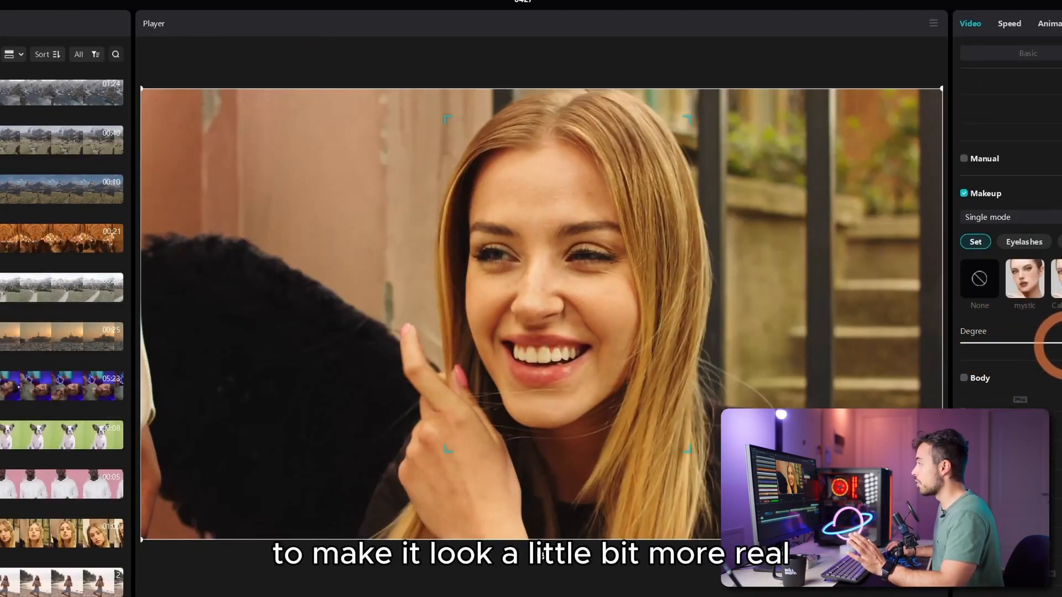
pyautogui.moveTo(929, 195); pyautogui.dragTo(987, 196)
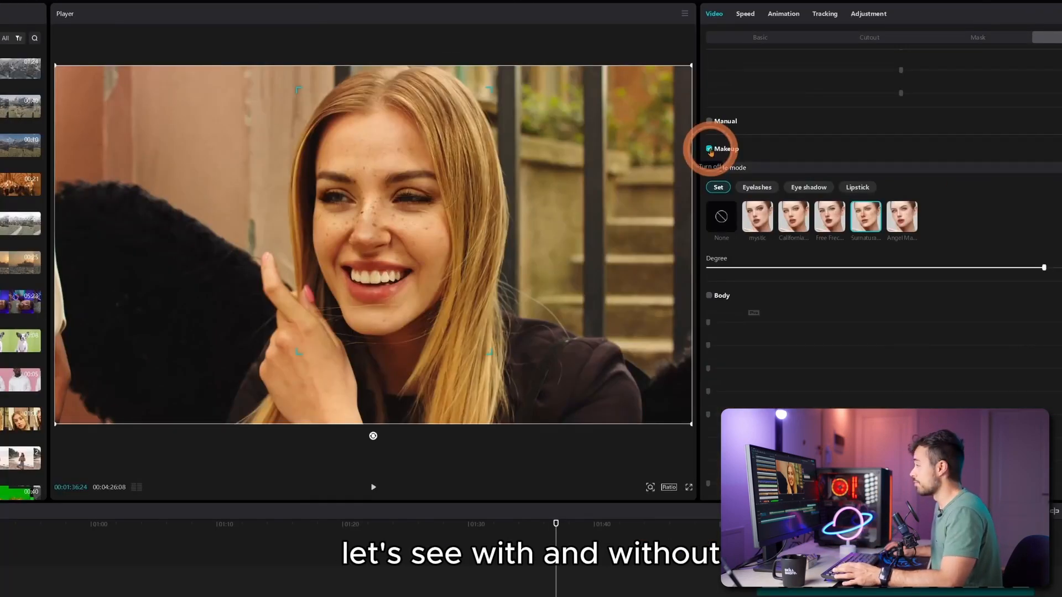
# - Compare the woman's face with and without Makeup, leaving Makeup turned off
pyautogui.click(710, 149)
pyautogui.click(710, 149)
pyautogui.click(710, 150)
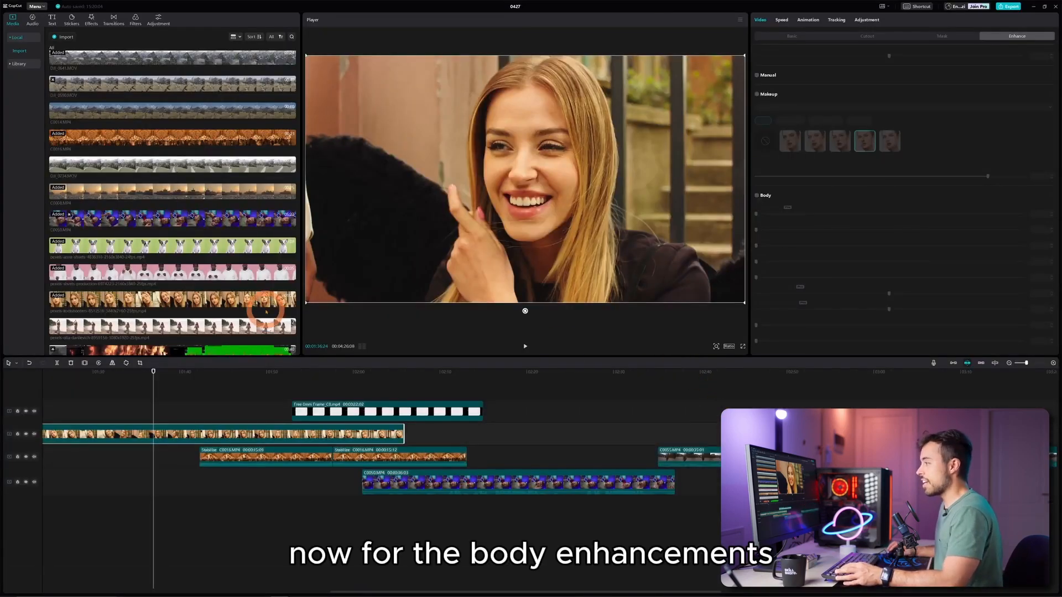
# - Add the beach yoga clip after the blonde woman's clip on the same track and show its frame
pyautogui.moveTo(130, 329); pyautogui.dragTo(501, 430)
pyautogui.click(524, 372)
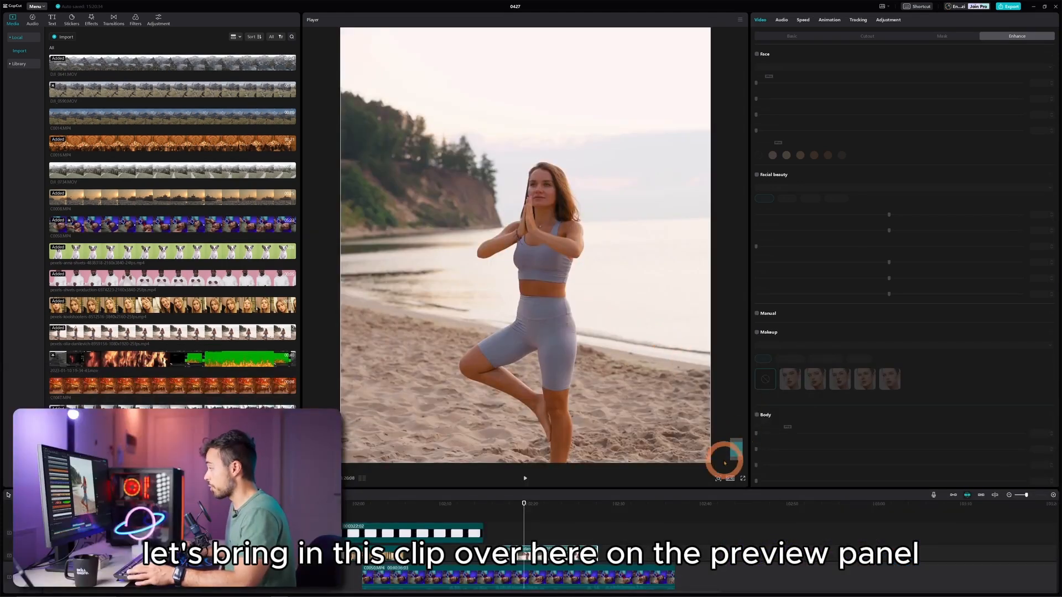
# - Enable Body retouching on the beach yoga clip and try the Legs, Slim and Waist adjustments on the woman
pyautogui.moveTo(733, 450); pyautogui.dragTo(733, 452)
pyautogui.scroll(-3, 755, 387)
pyautogui.click(757, 328)
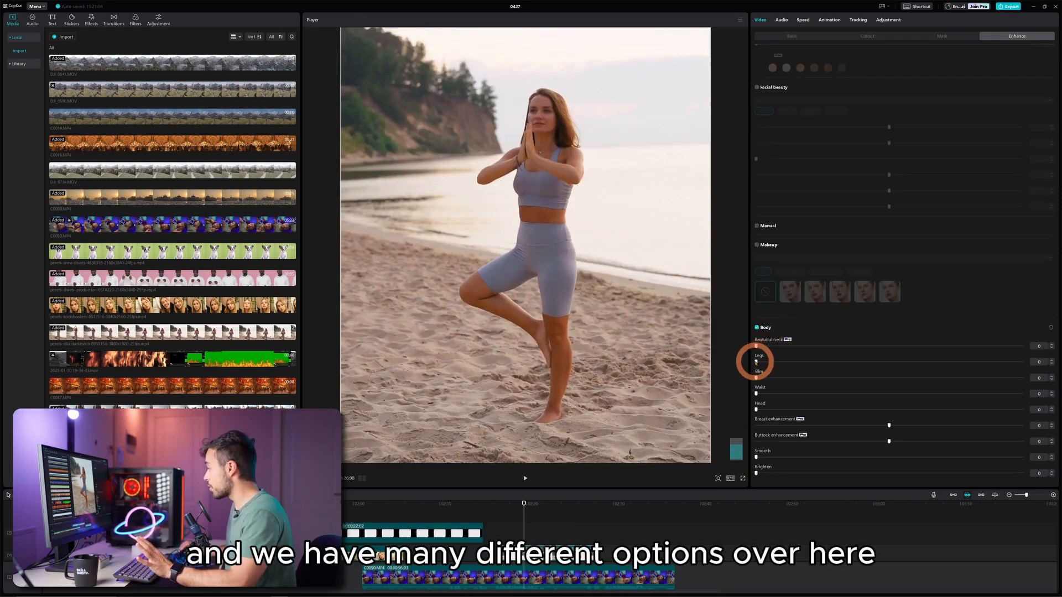
pyautogui.moveTo(756, 362)
pyautogui.mouseDown()
pyautogui.moveTo(908, 357)
pyautogui.moveTo(754, 361)
pyautogui.mouseUp()
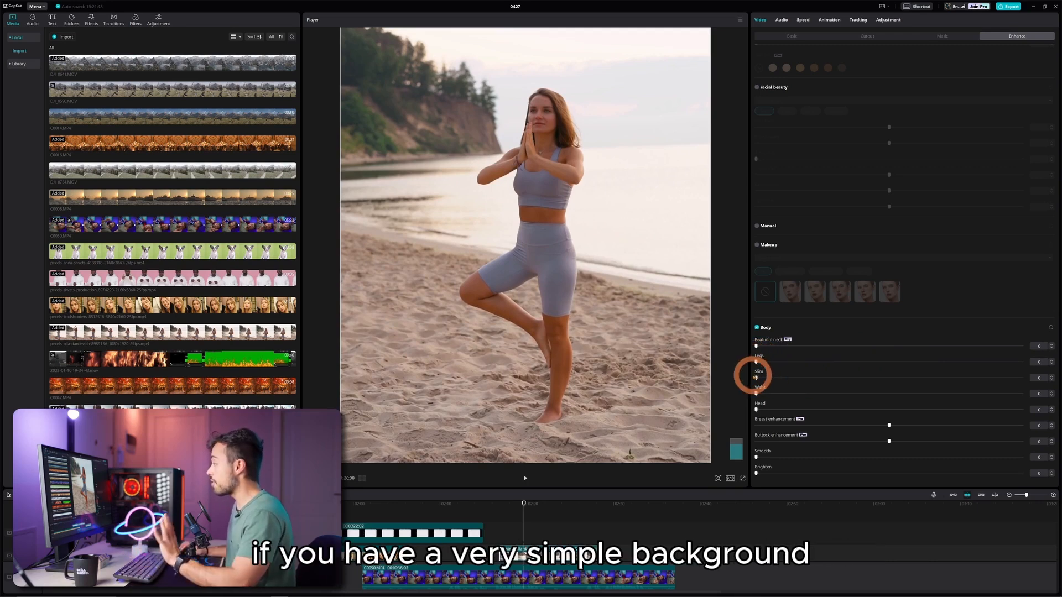
pyautogui.moveTo(757, 378); pyautogui.dragTo(792, 378)
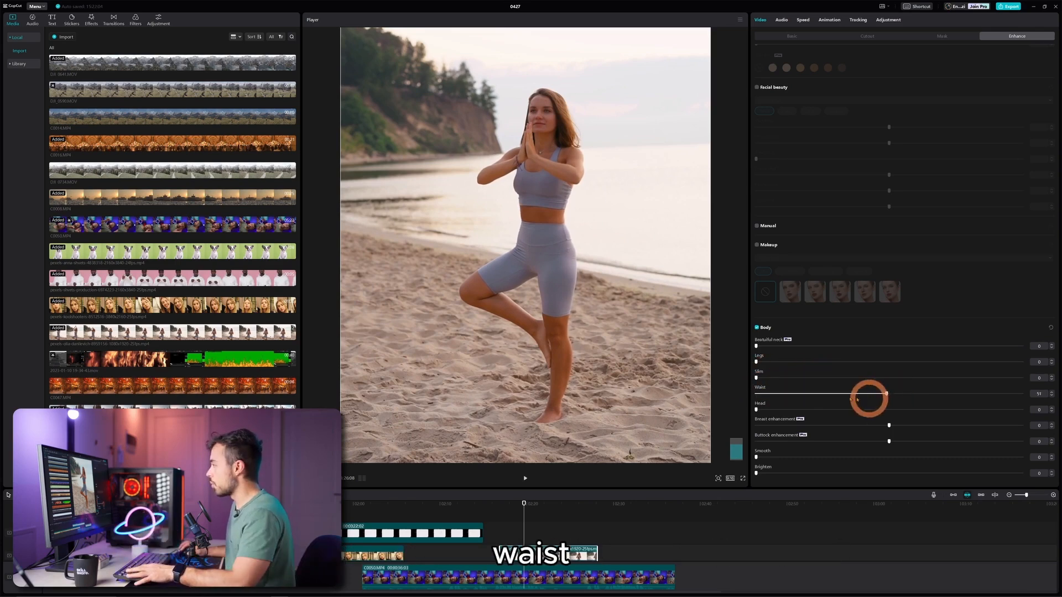
# - Set Breast enhancement to 27 and Buttock enhancement to 28, and raise the body's Smooth and Brighten values
pyautogui.moveTo(888, 425); pyautogui.dragTo(960, 425)
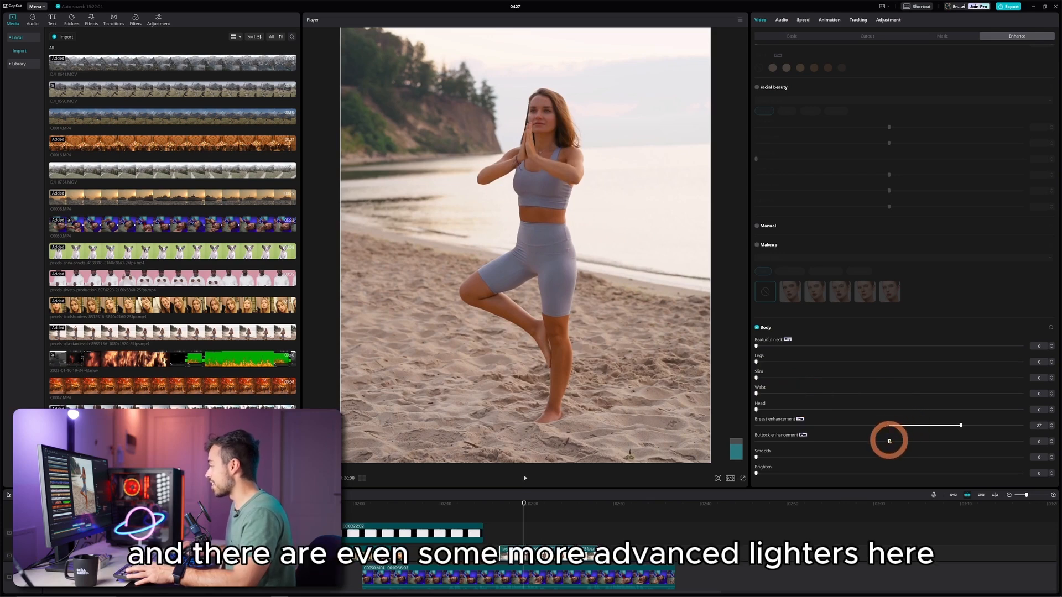
pyautogui.moveTo(889, 441); pyautogui.dragTo(965, 441)
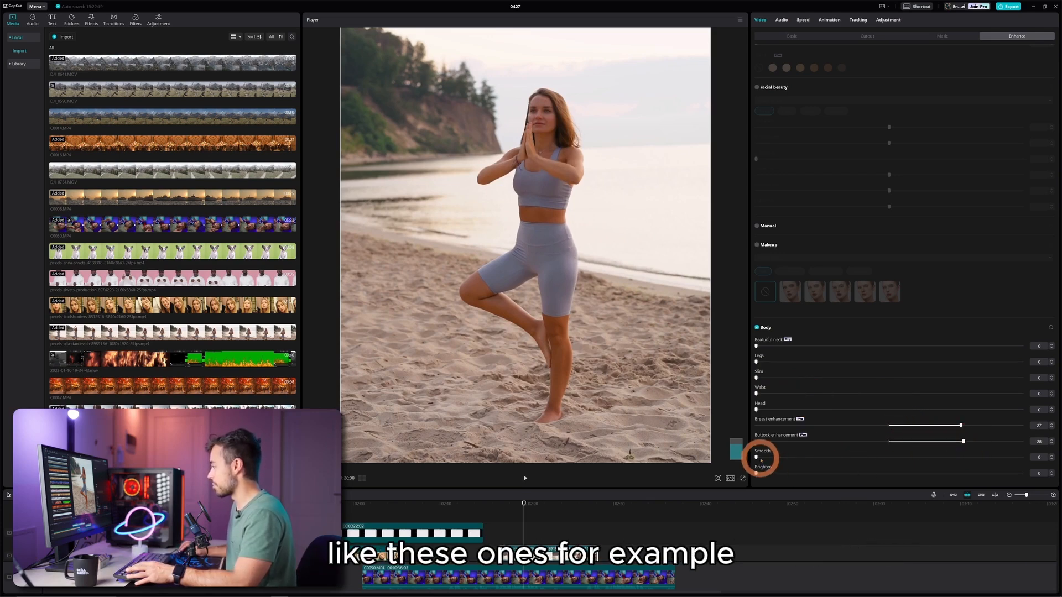
pyautogui.moveTo(869, 458); pyautogui.dragTo(789, 454)
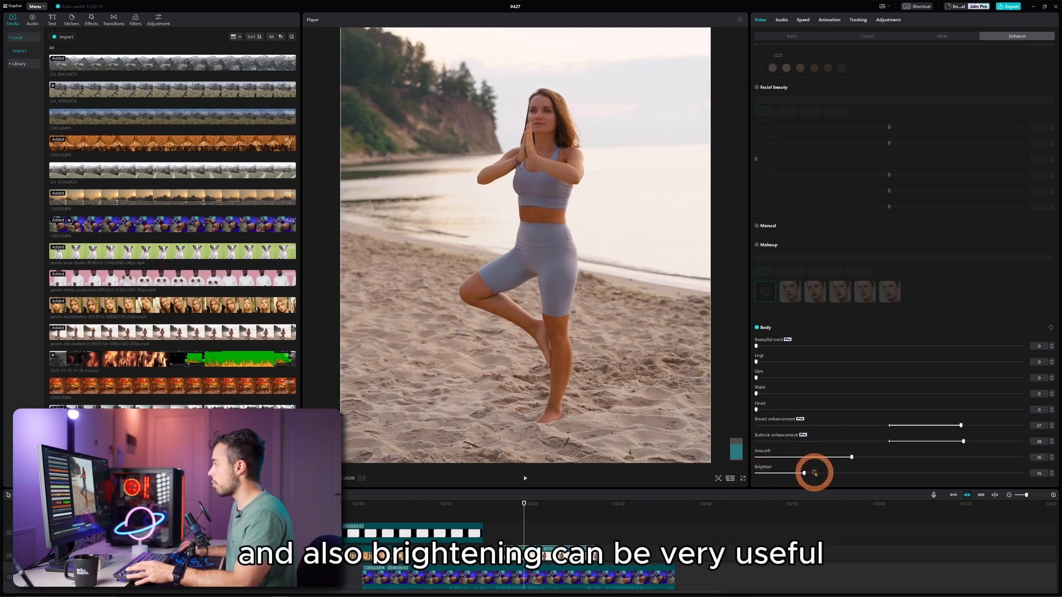
pyautogui.moveTo(877, 467); pyautogui.dragTo(907, 464)
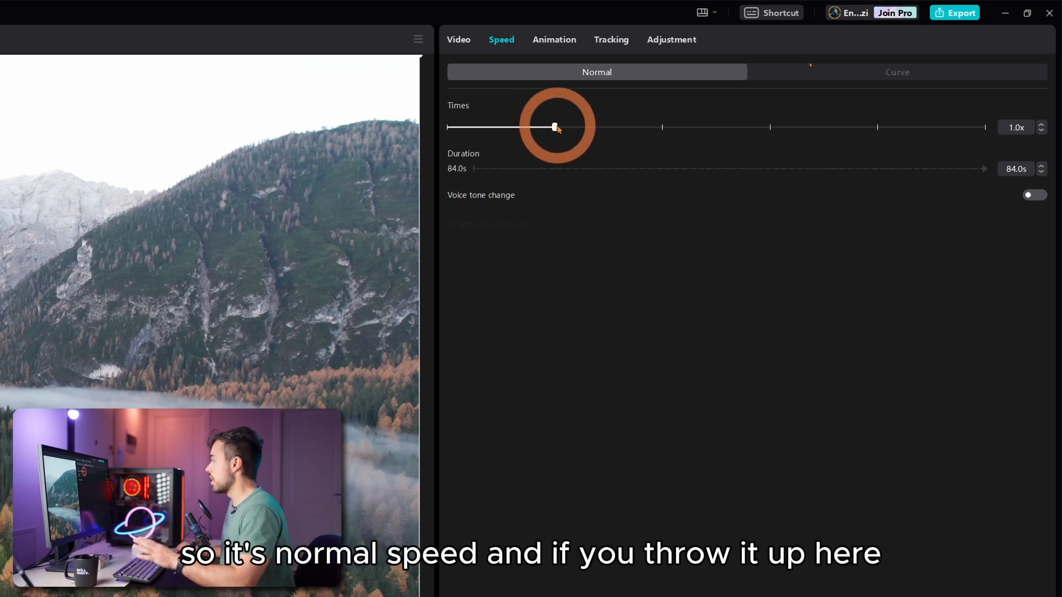
# - Try the mountain drone clip at the maximum speed multiplier, return it to 1x and play it at normal speed
pyautogui.moveTo(557, 129); pyautogui.dragTo(985, 127)
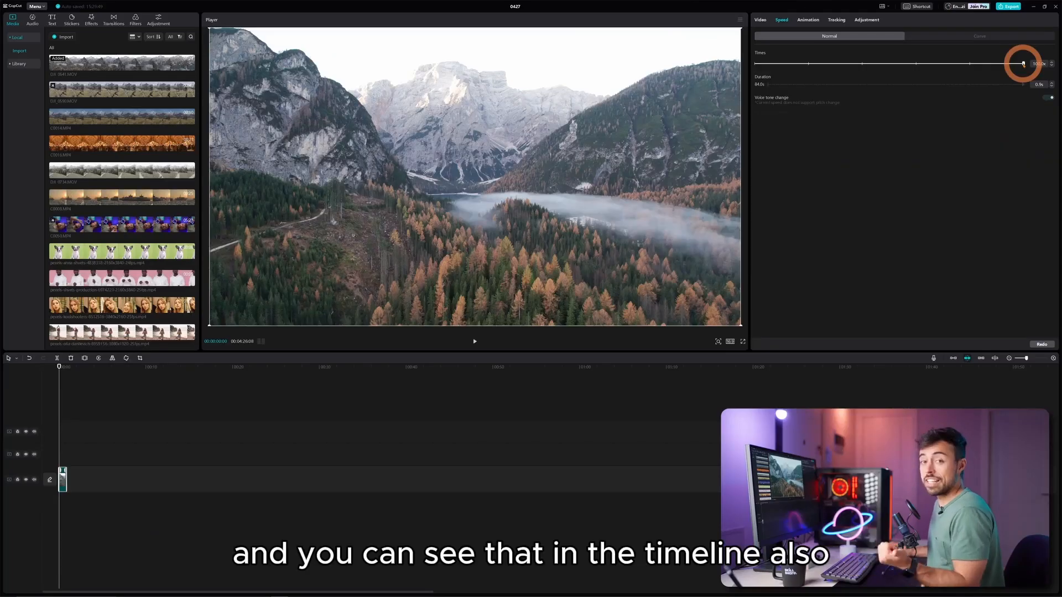
pyautogui.moveTo(1023, 64); pyautogui.dragTo(855, 65)
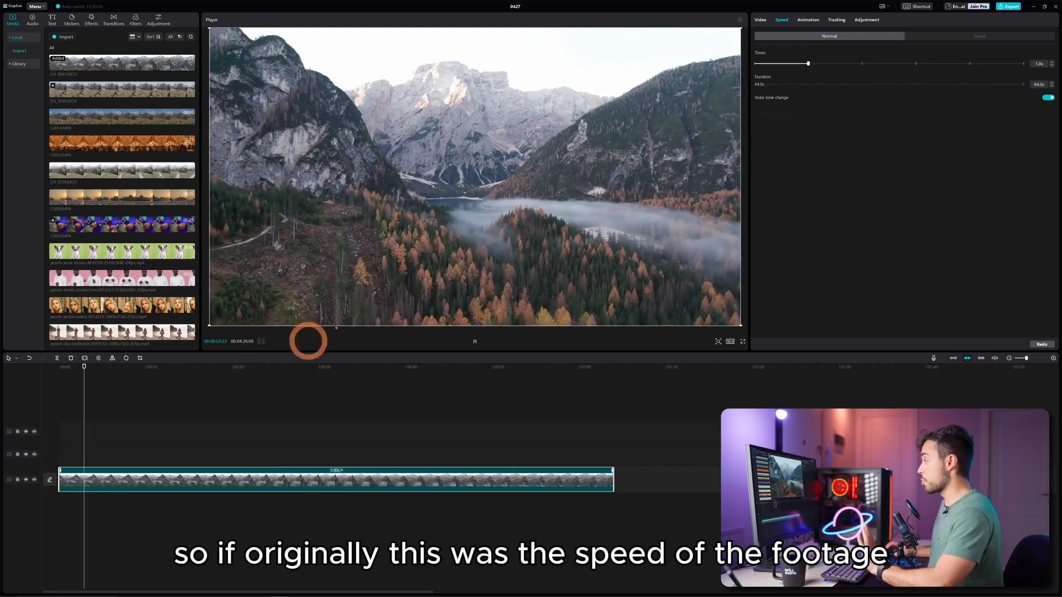
pyautogui.press('space')
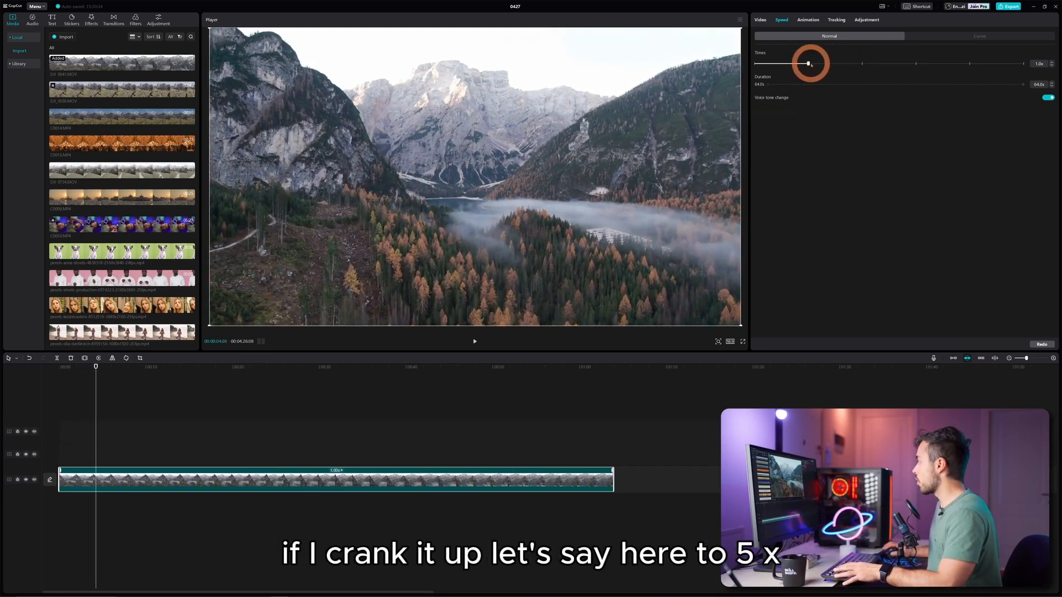
# - Set the drone clip's speed to 5x, play it from the start, and return the speed to 1x
pyautogui.moveTo(917, 64); pyautogui.dragTo(916, 64)
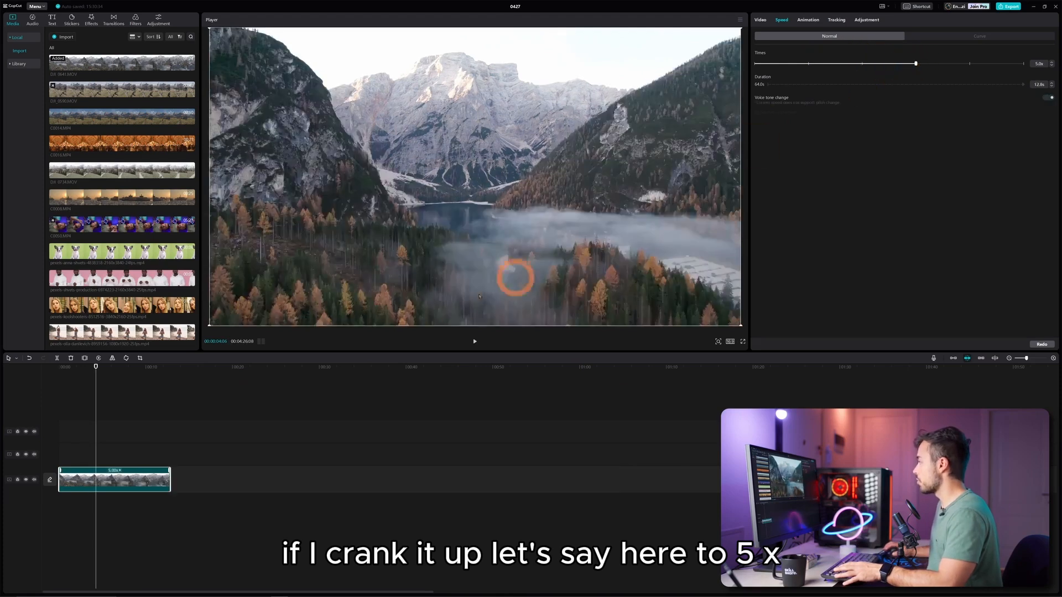
pyautogui.click(64, 367)
pyautogui.press('space')
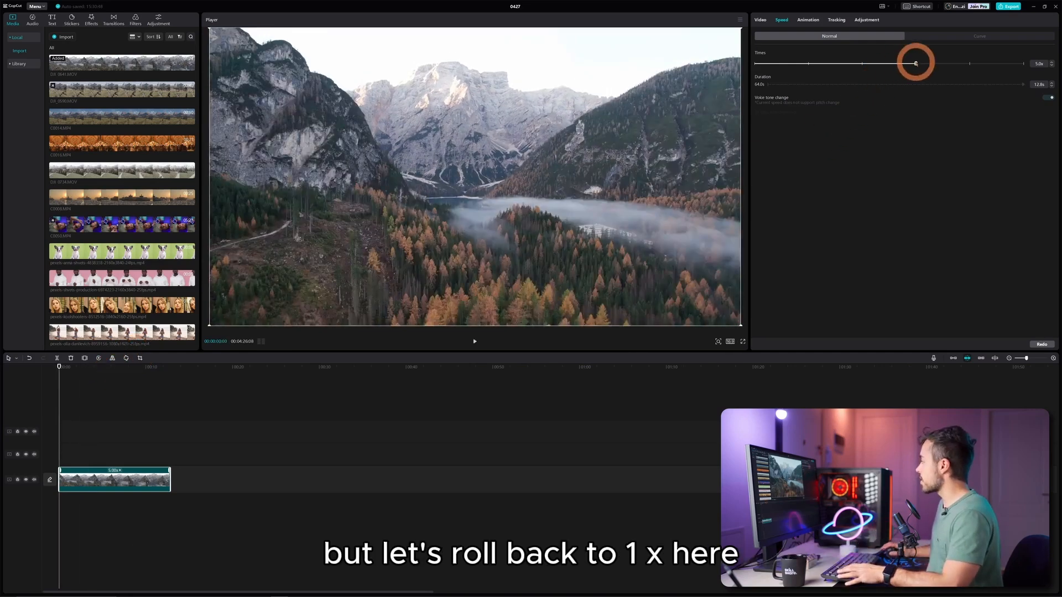
pyautogui.moveTo(875, 70); pyautogui.dragTo(808, 63)
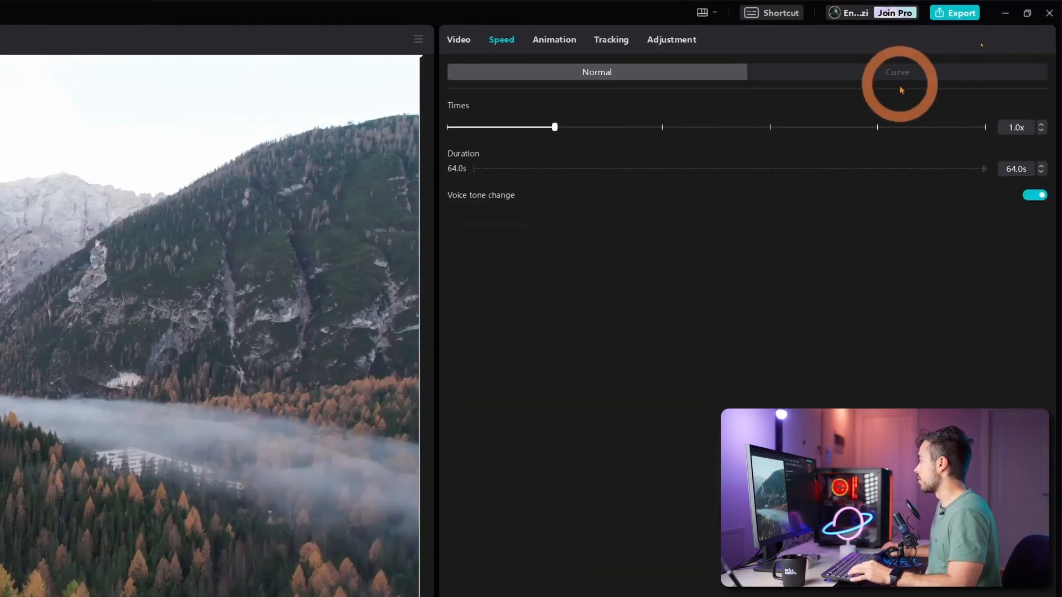
# - Switch the drone clip to curve speed, try the Customized and Montage presets, and play the Montage version
pyautogui.click(982, 38)
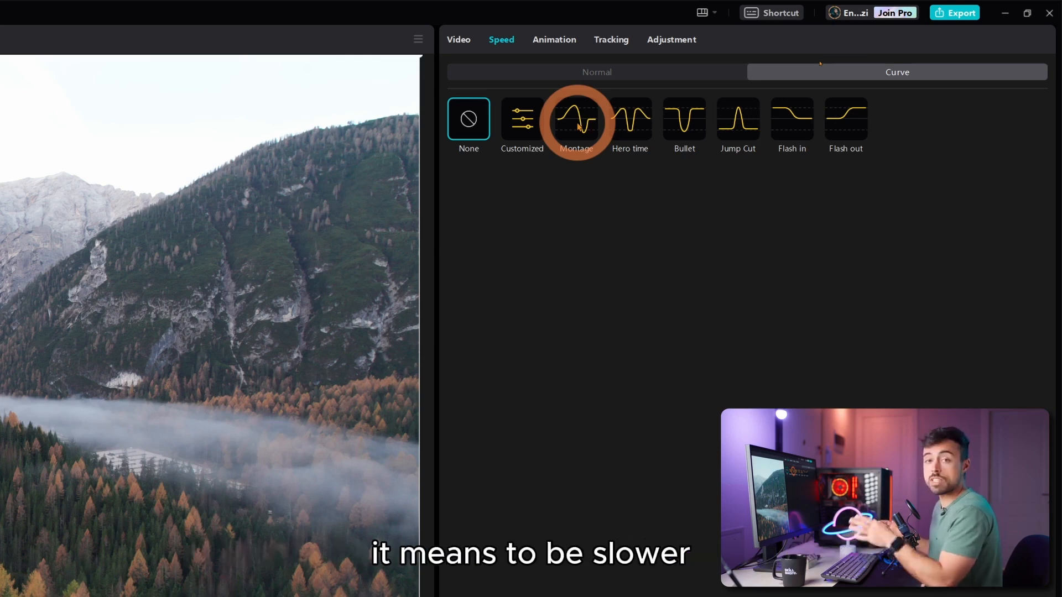
pyautogui.click(525, 124)
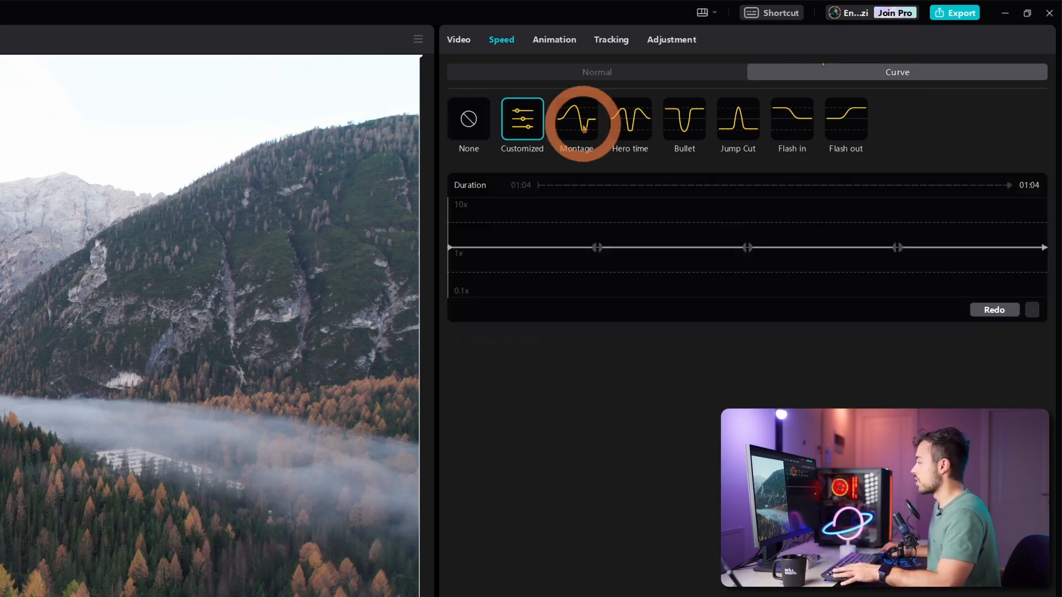
pyautogui.click(584, 128)
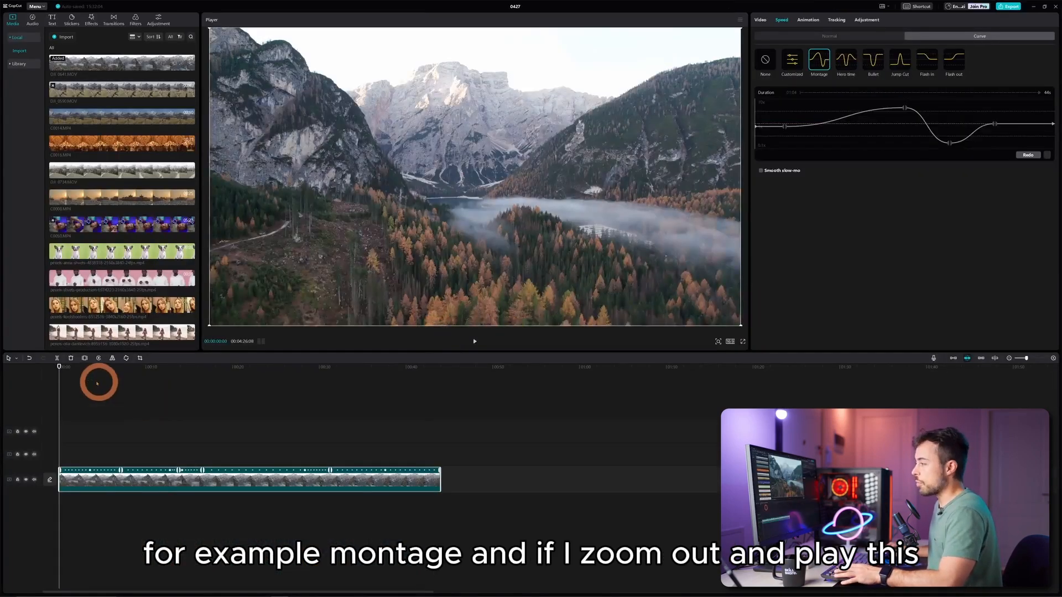
pyautogui.press('space')
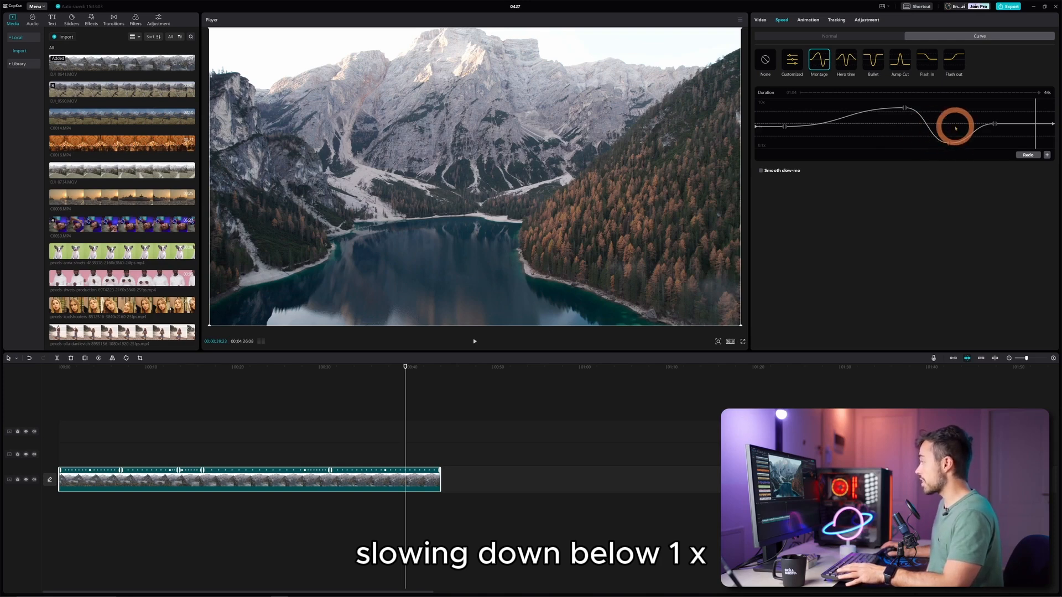
# - Play the slow section of the Montage curve and raise its points below 1x up to 1x
pyautogui.click(939, 115)
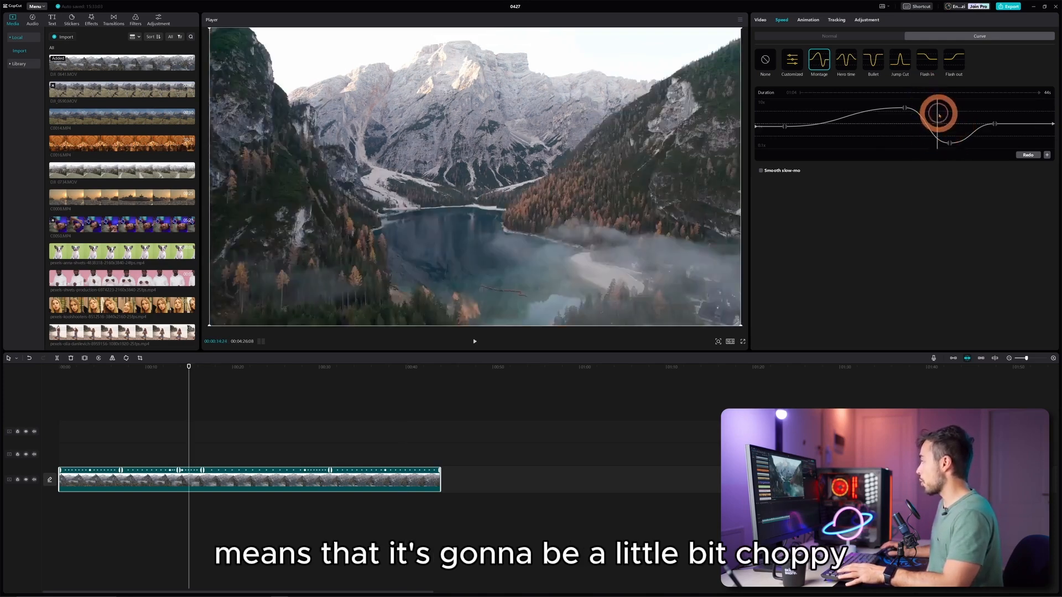
pyautogui.press('space')
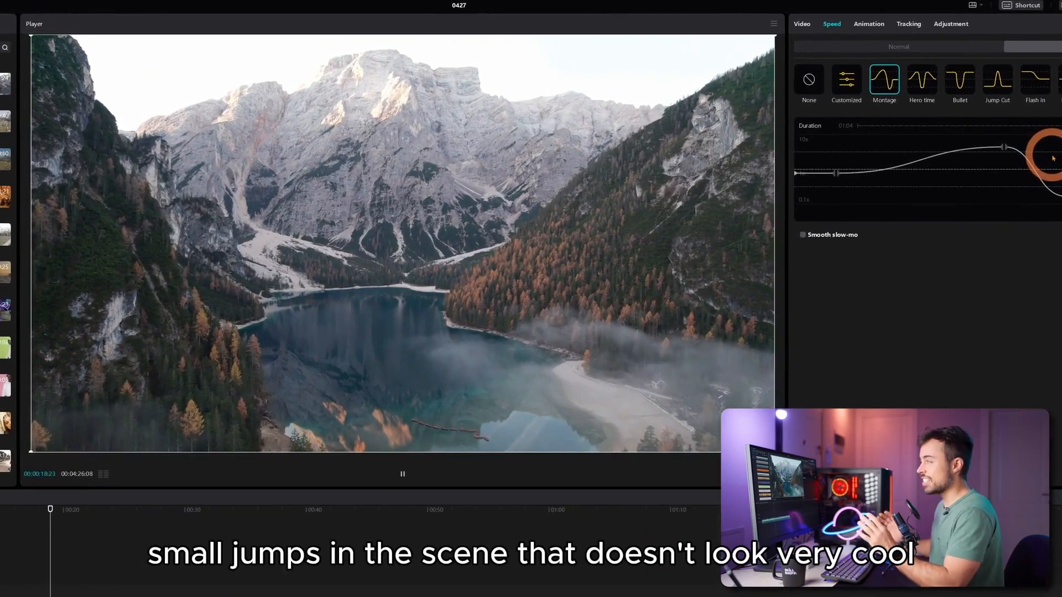
pyautogui.press('space')
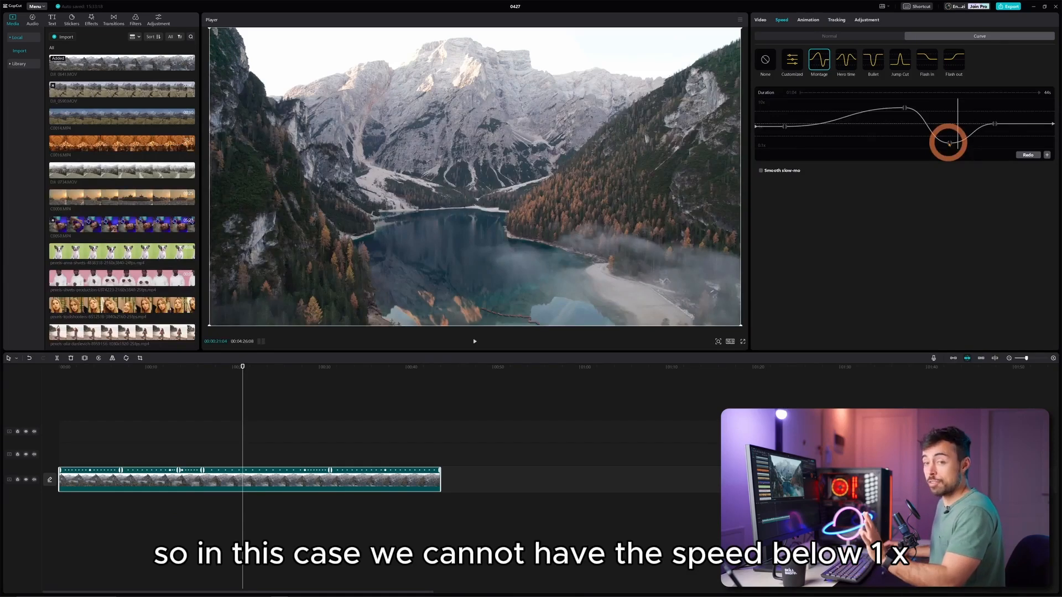
pyautogui.moveTo(949, 144); pyautogui.dragTo(950, 130)
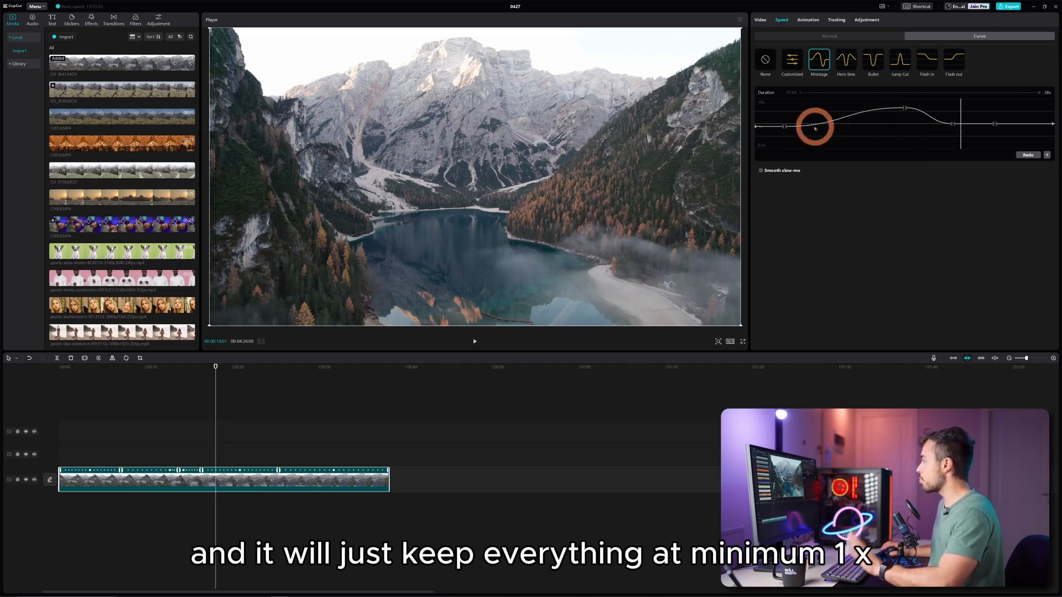
pyautogui.moveTo(756, 127); pyautogui.dragTo(784, 123)
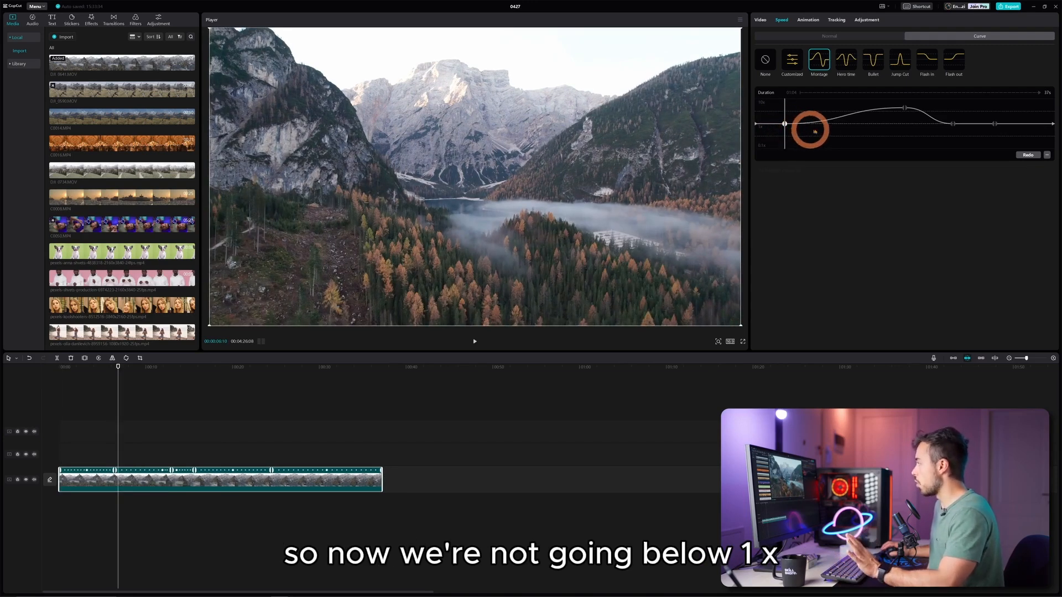
# - Try Smooth slow-mo with Frame blending on a curve dip below 1x, play that section, and turn the option off
pyautogui.click(802, 170)
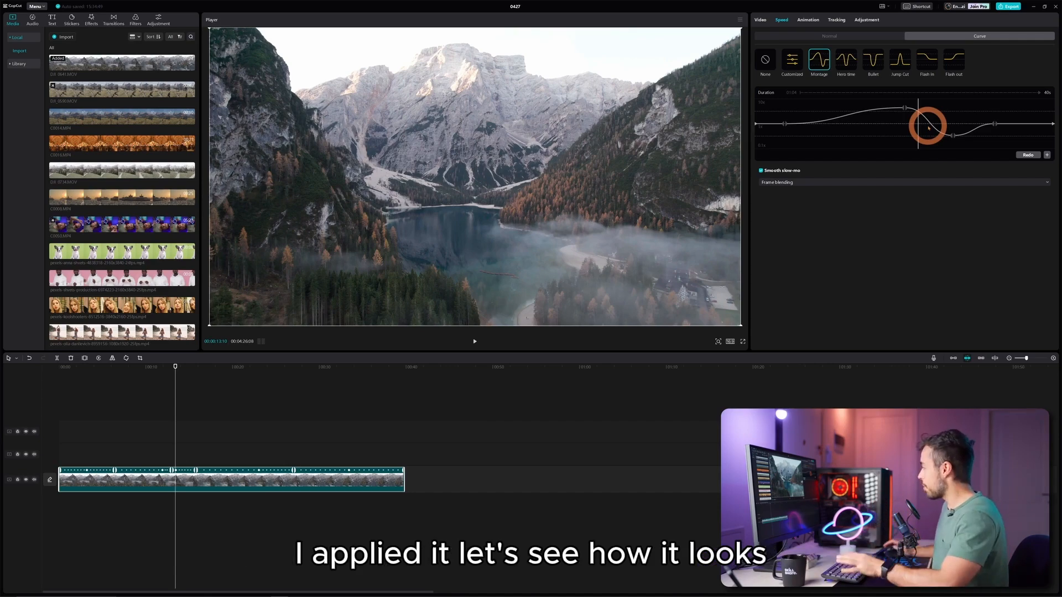
pyautogui.press('space')
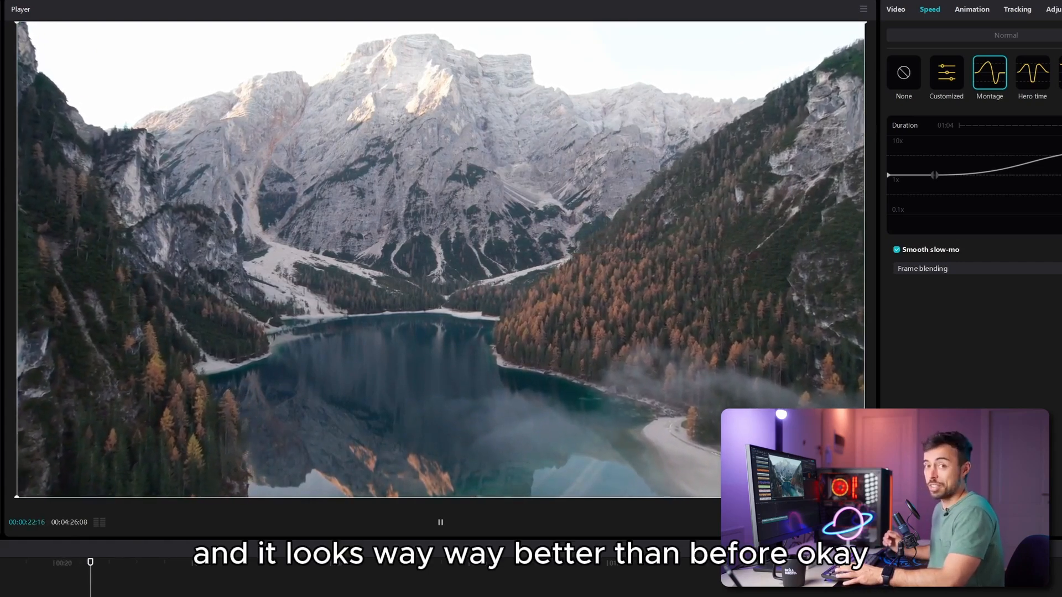
pyautogui.click(883, 203)
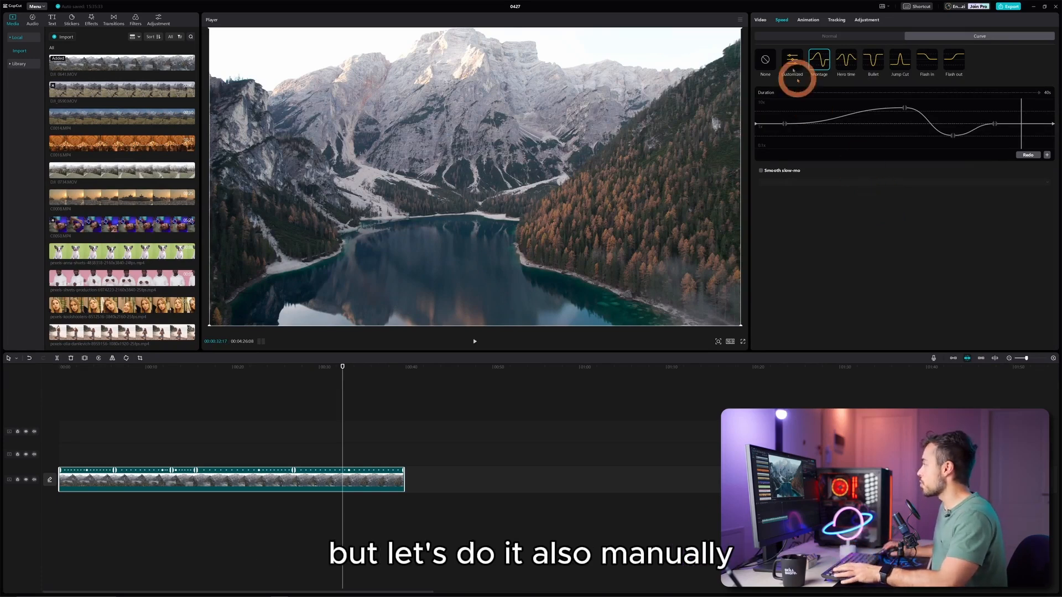
# - Apply the Customized speed curve to the drone clip, deleting its middle point and raising the first and last inner points to 10x
pyautogui.click(792, 58)
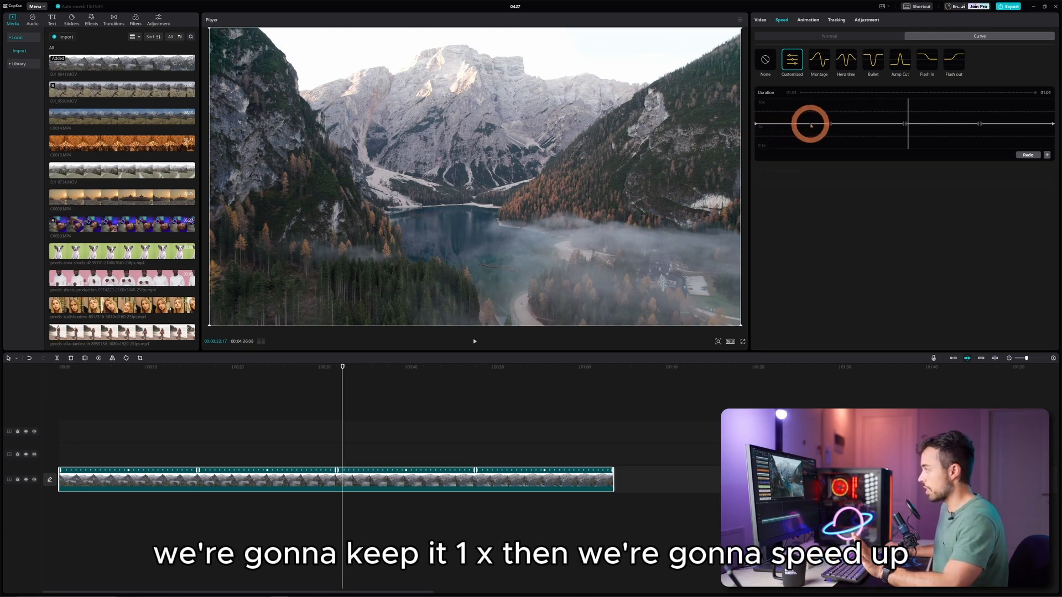
pyautogui.moveTo(828, 124); pyautogui.dragTo(831, 102)
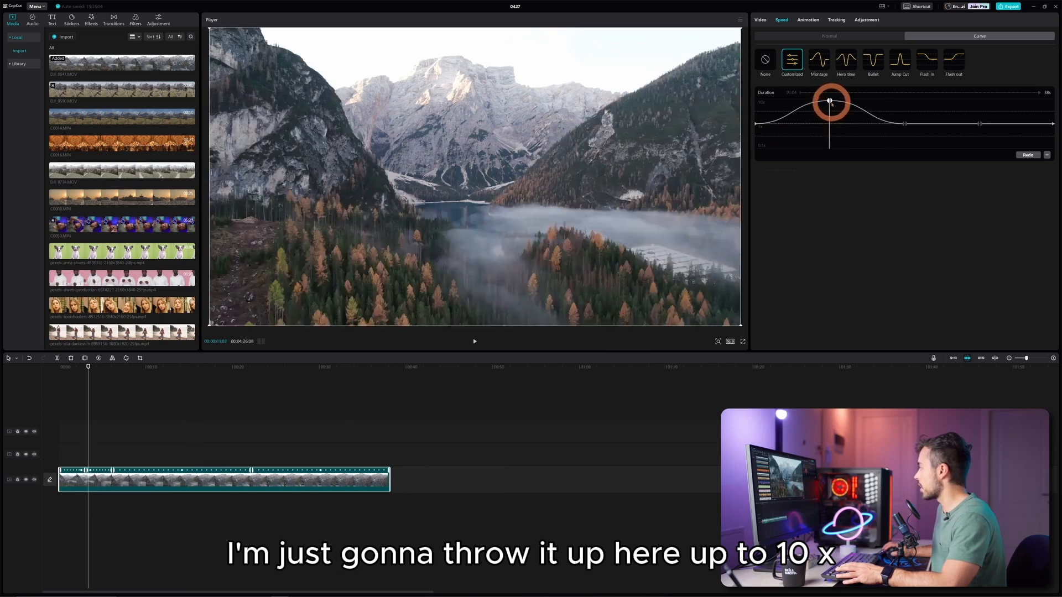
pyautogui.click(907, 128)
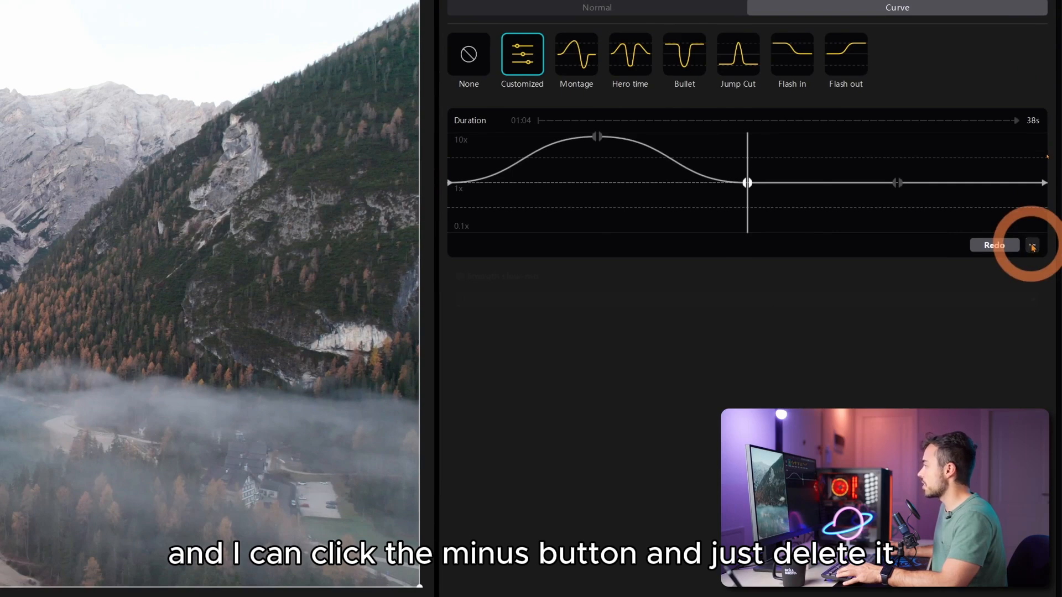
pyautogui.click(1032, 246)
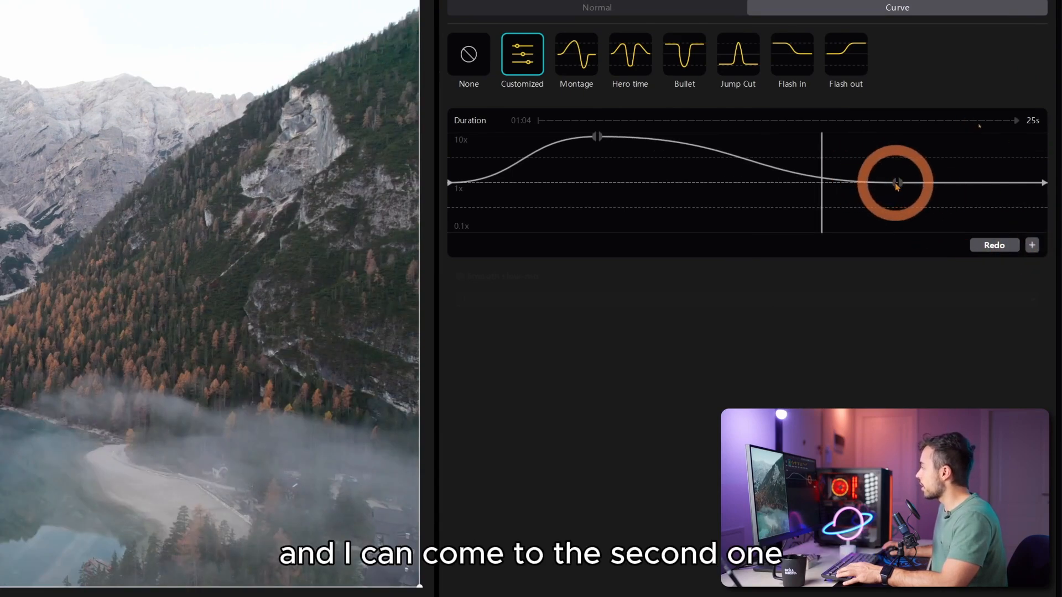
pyautogui.moveTo(896, 184); pyautogui.dragTo(895, 136)
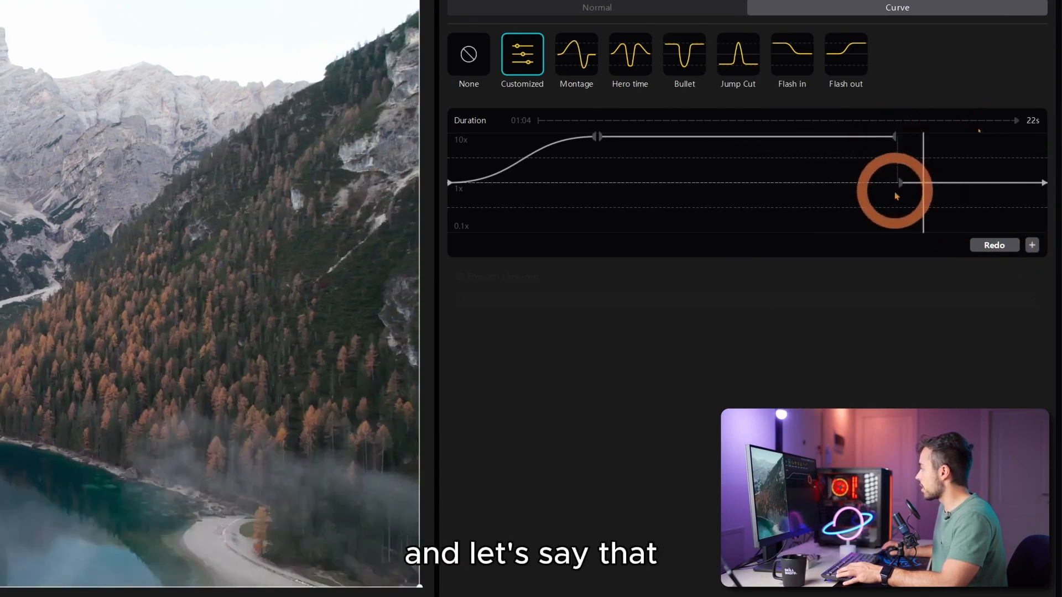
pyautogui.moveTo(904, 186); pyautogui.dragTo(897, 138)
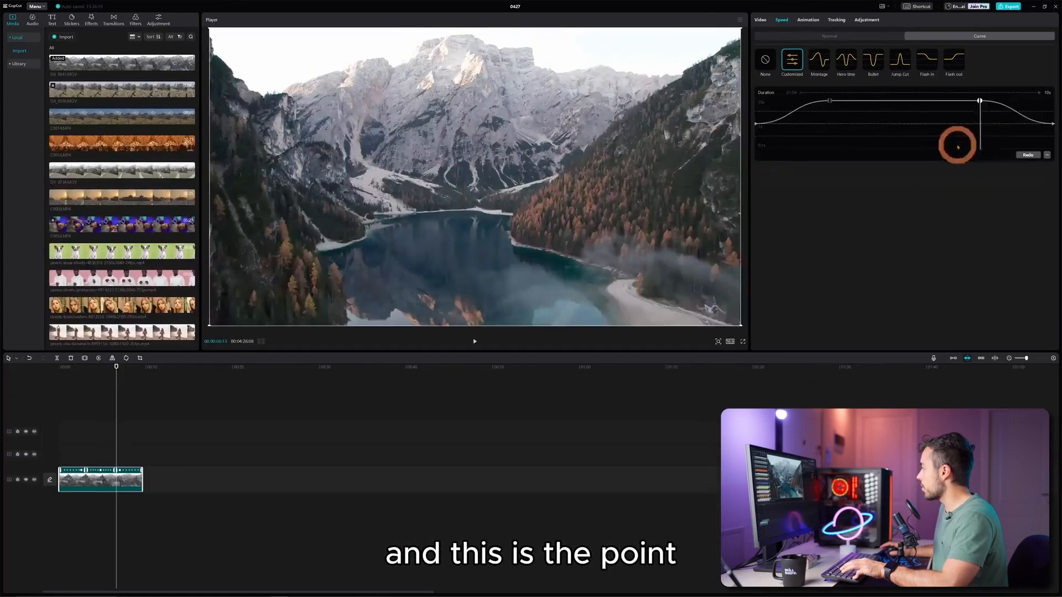
# - Play the custom speed ramp from the start and move its second point earlier so the slow-down begins sooner
pyautogui.moveTo(982, 126); pyautogui.dragTo(756, 123)
pyautogui.press('space')
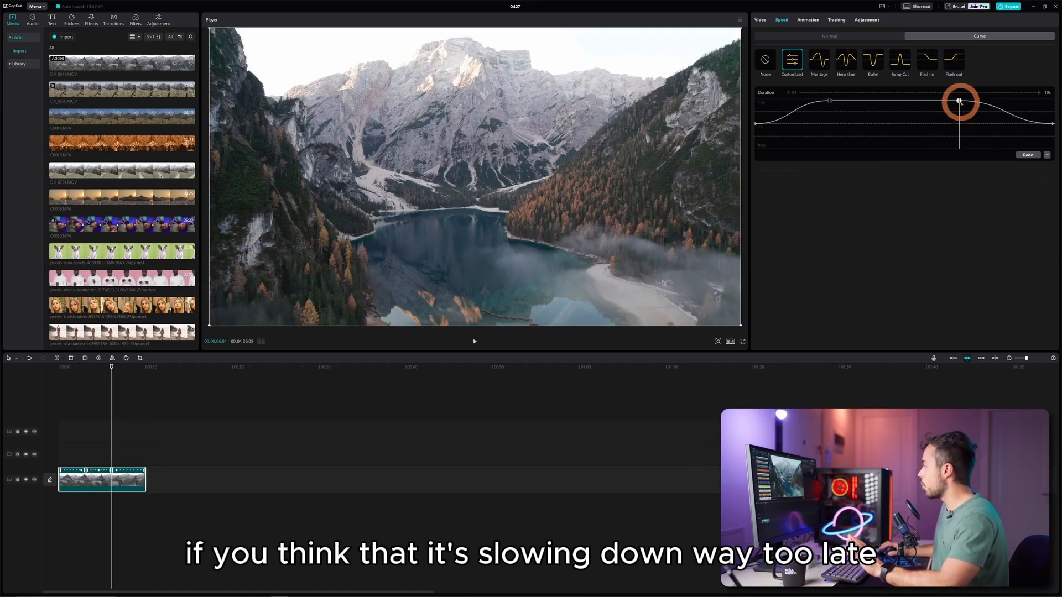
pyautogui.moveTo(959, 101); pyautogui.dragTo(931, 101)
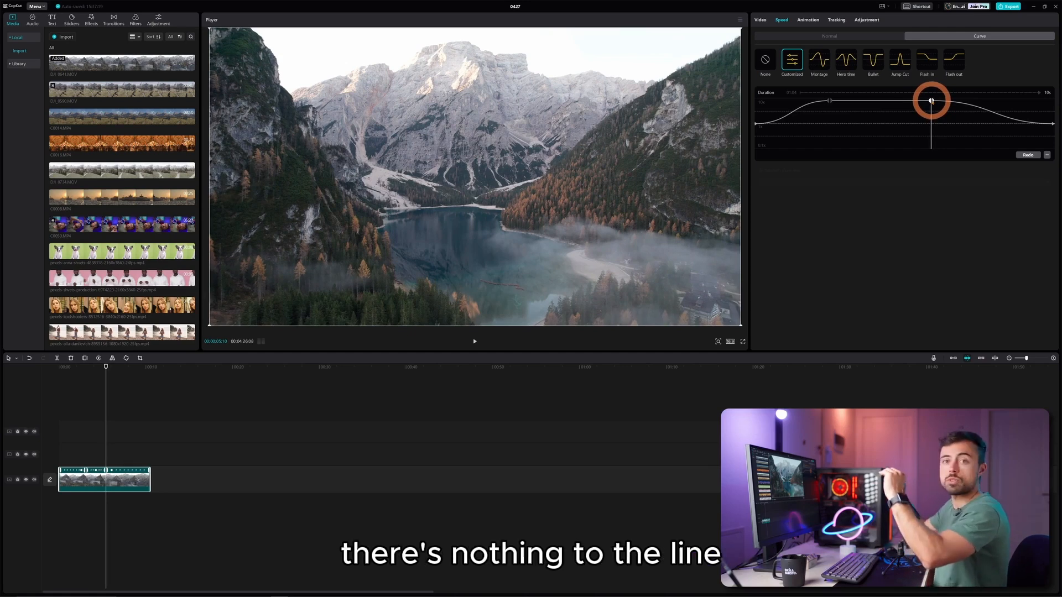
pyautogui.press('space')
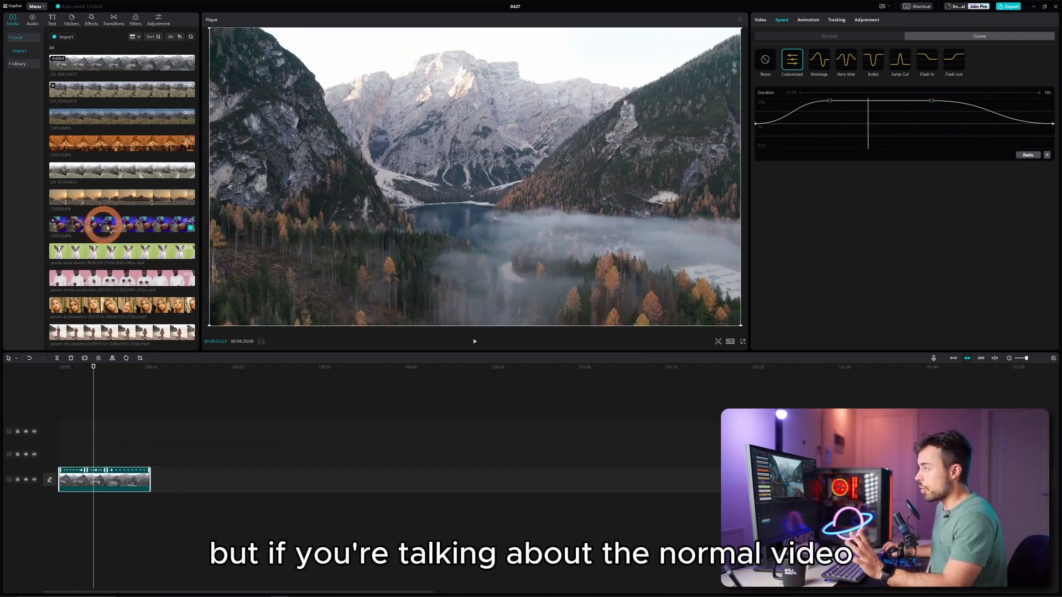
# - Add the clip of the man with the neon planet lamp after the drone clip on the same track and show its frame
pyautogui.moveTo(104, 225); pyautogui.dragTo(209, 476)
pyautogui.moveTo(220, 364); pyautogui.dragTo(283, 375)
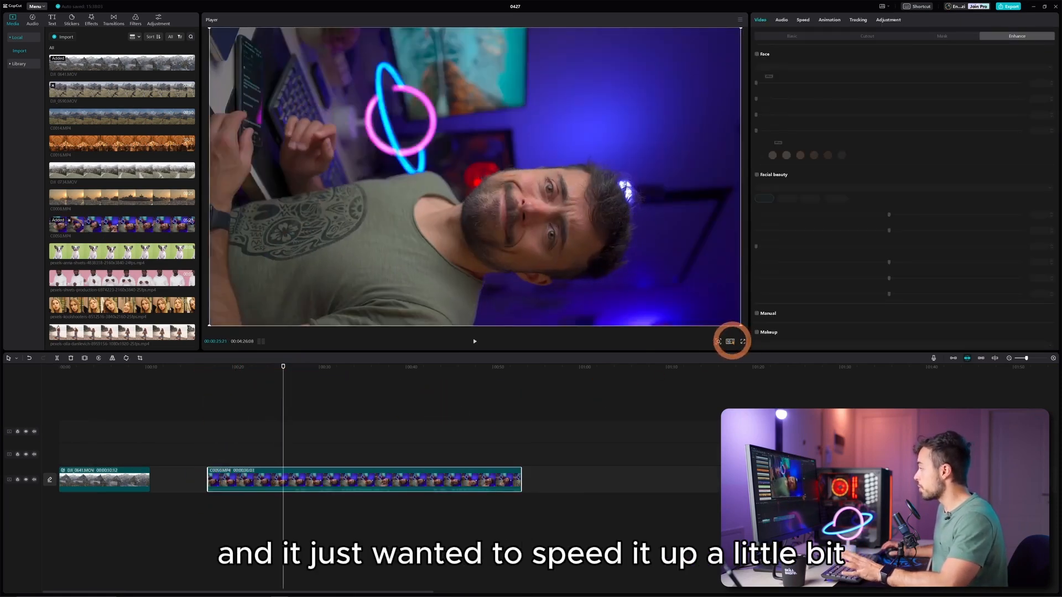
# - Switch the canvas to 9:16, set the clip of the man with the neon planet lamp to 5x speed and preview it
pyautogui.click(730, 341)
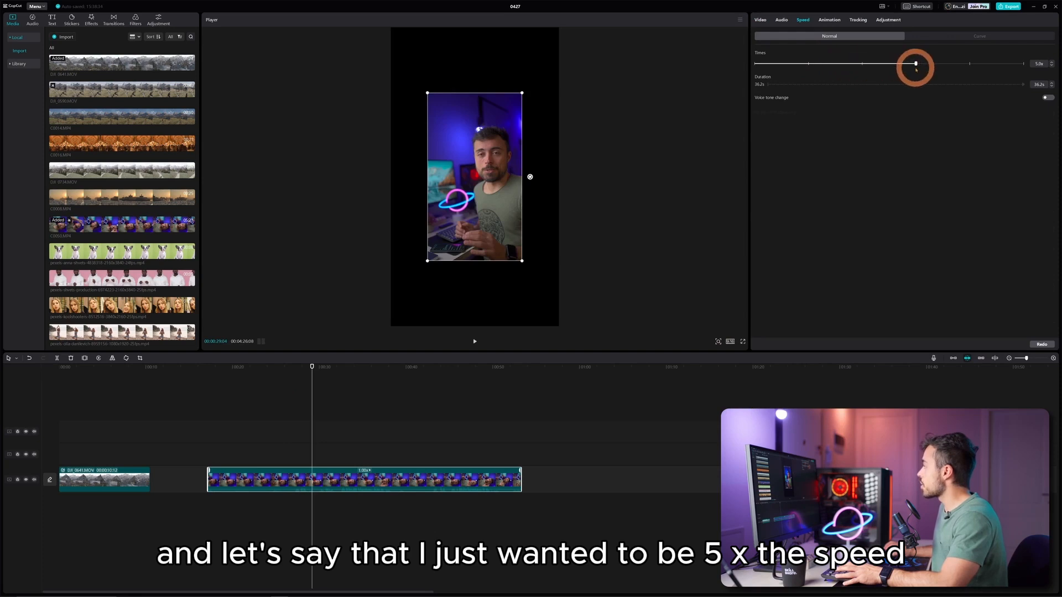
pyautogui.moveTo(916, 69); pyautogui.dragTo(914, 68)
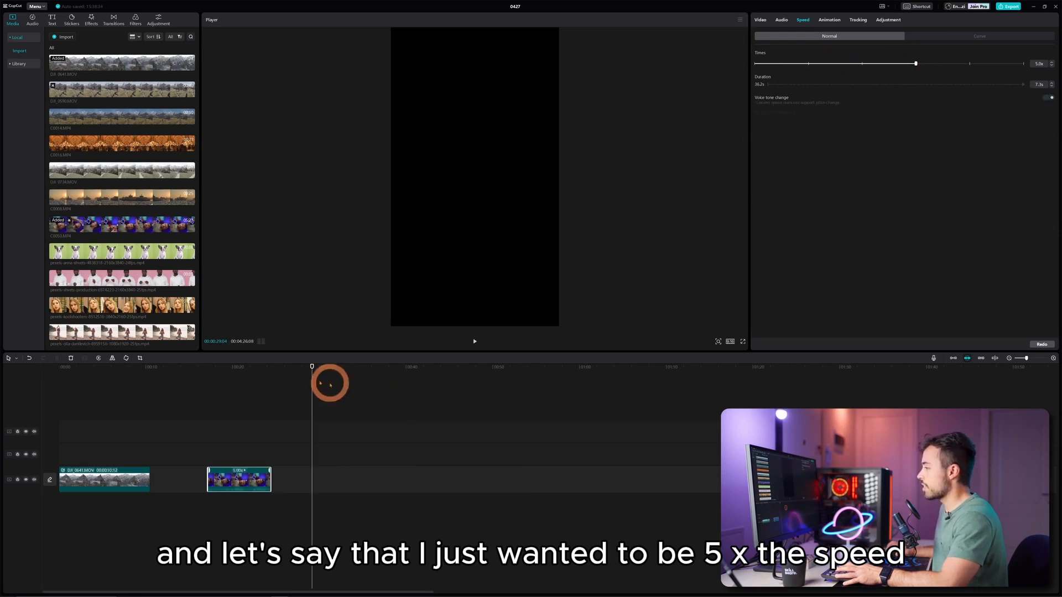
pyautogui.click(210, 370)
pyautogui.press('space')
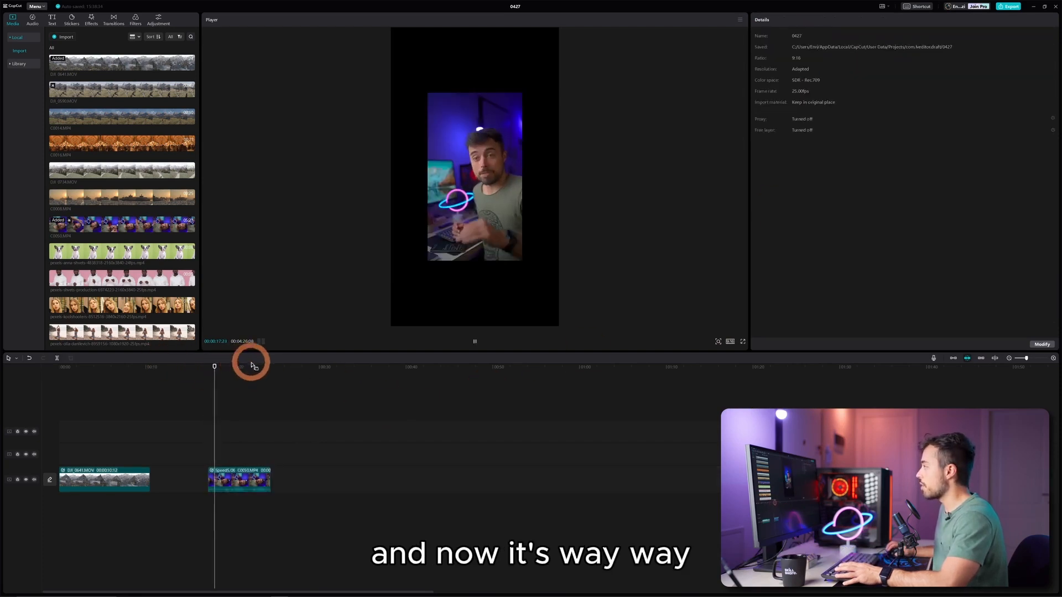
# - Turn on Voice tone change for the sped-up talking clip
pyautogui.click(260, 478)
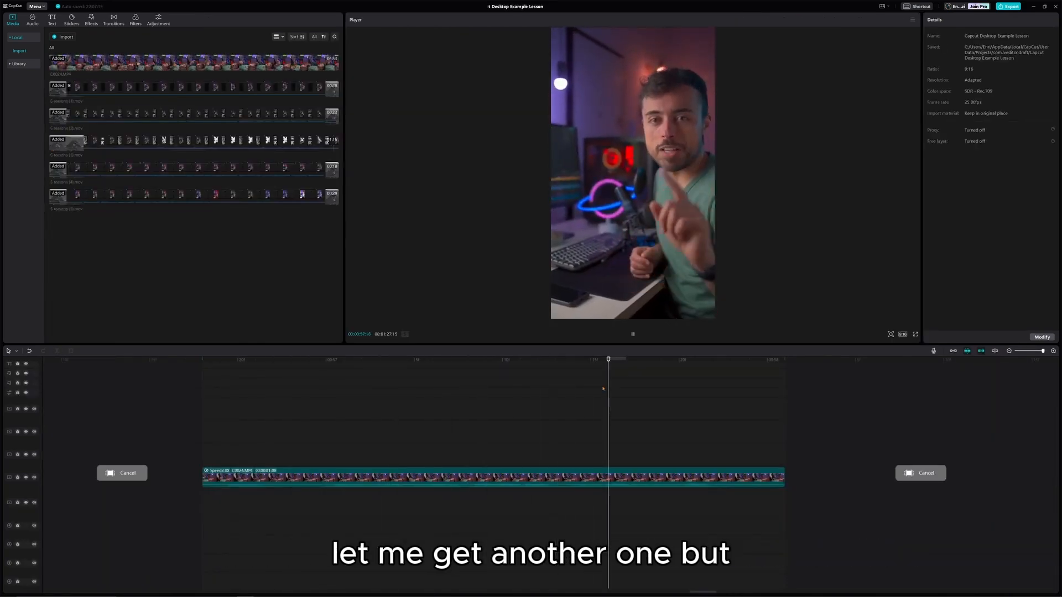
pyautogui.click(1048, 98)
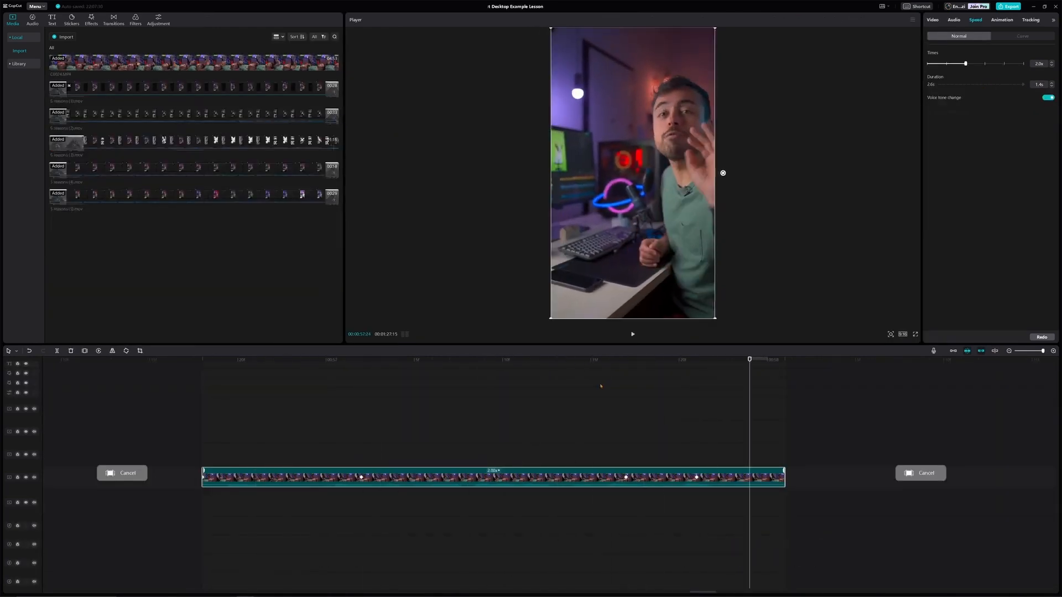
pyautogui.click(498, 319)
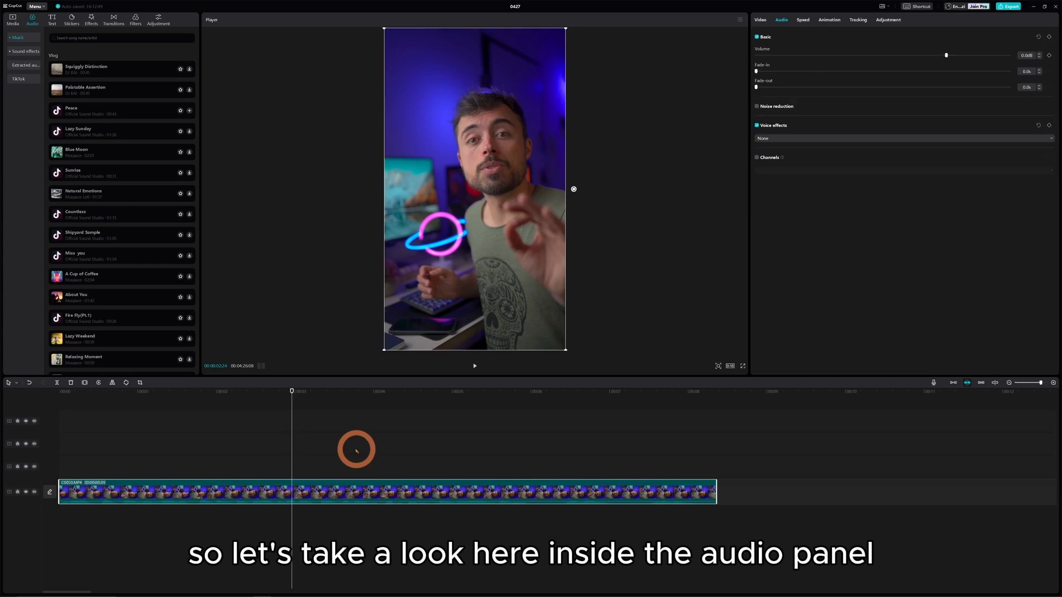
# - Select the talking clip and try a lower audio volume, ending with the volume raised to 10.0 dB
pyautogui.click(348, 467)
pyautogui.click(332, 485)
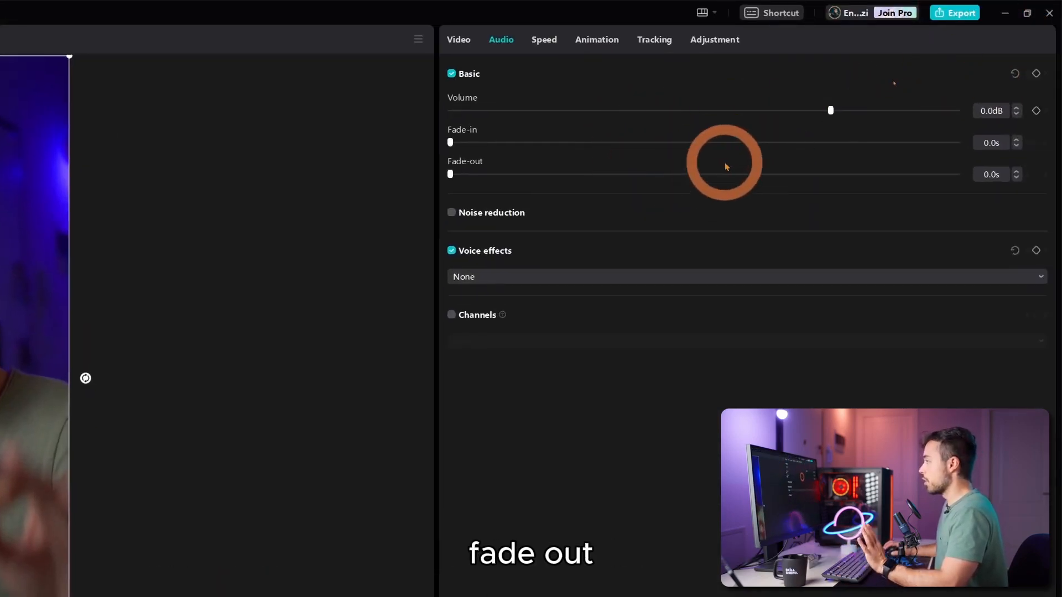
pyautogui.moveTo(830, 110); pyautogui.dragTo(702, 114)
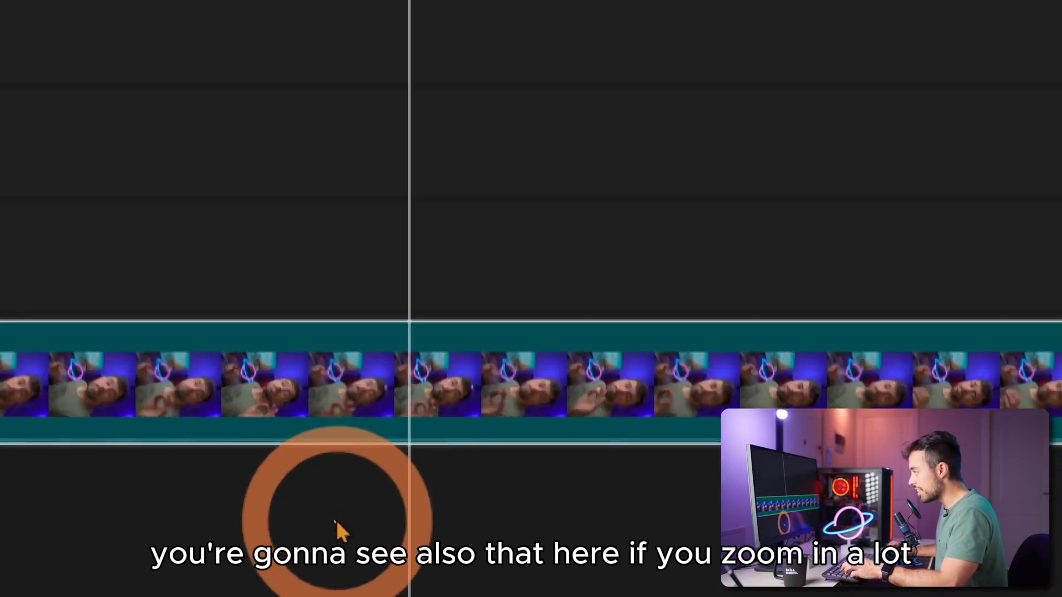
pyautogui.moveTo(370, 443)
pyautogui.mouseDown()
pyautogui.moveTo(382, 422)
pyautogui.moveTo(370, 429)
pyautogui.mouseUp()
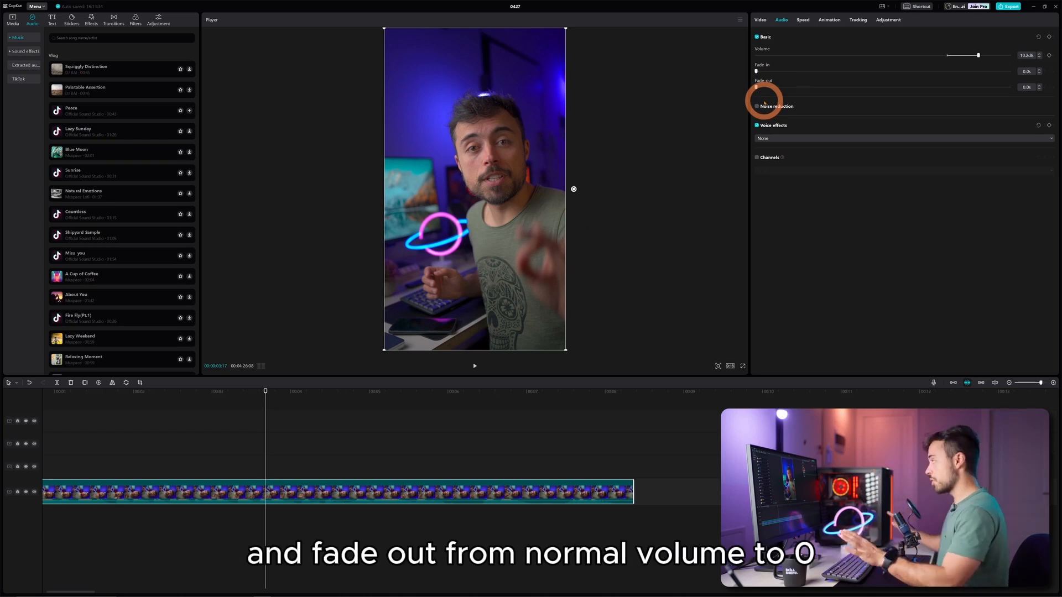
# - Download the song Sunrise, add it to the timeline and move it to start together with the video clip
pyautogui.click(175, 398)
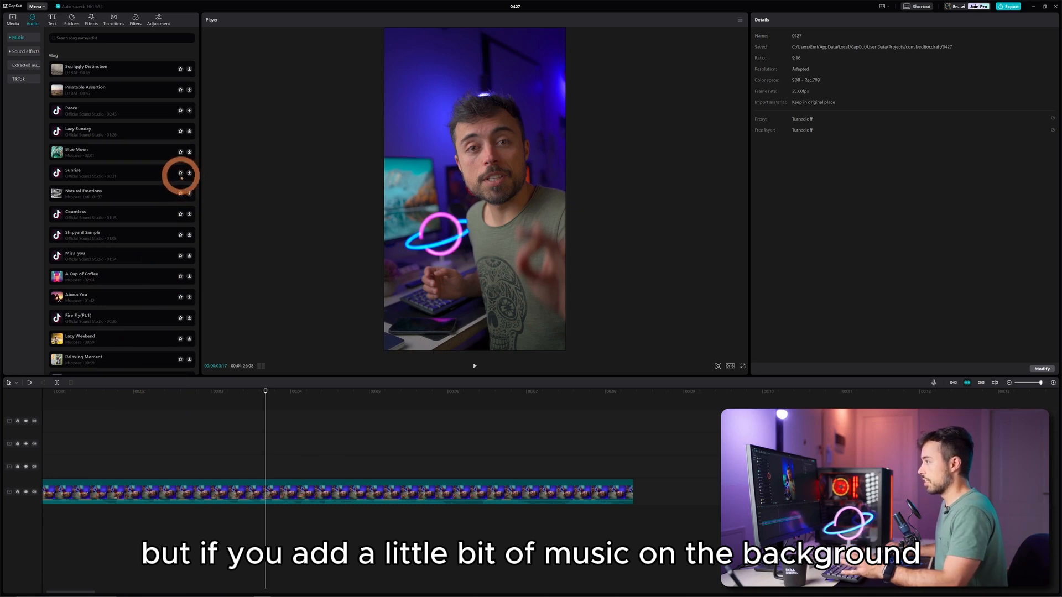
pyautogui.click(189, 173)
pyautogui.click(189, 173)
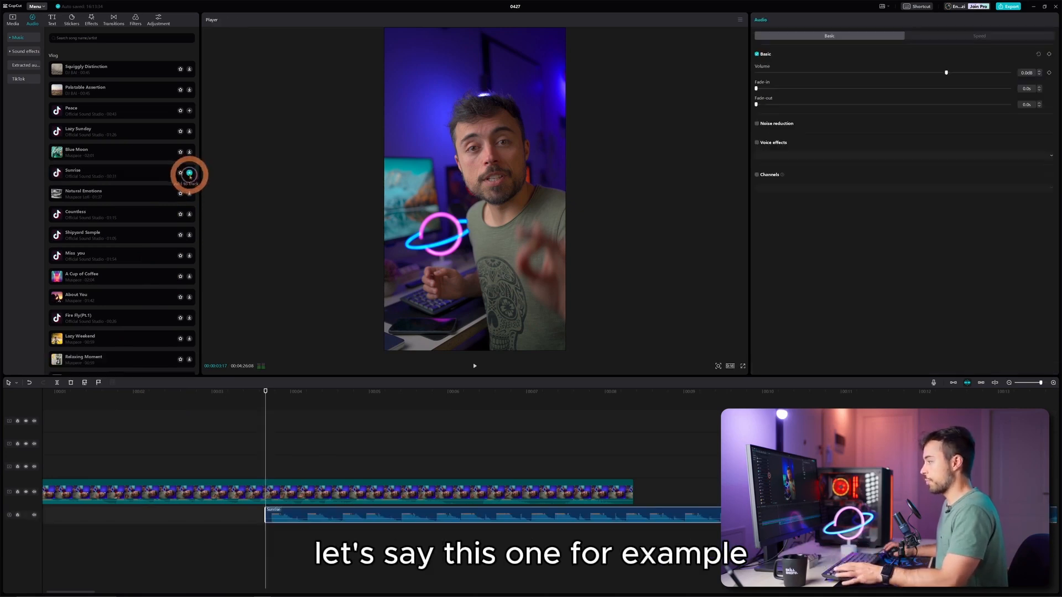
pyautogui.moveTo(336, 514); pyautogui.dragTo(94, 512)
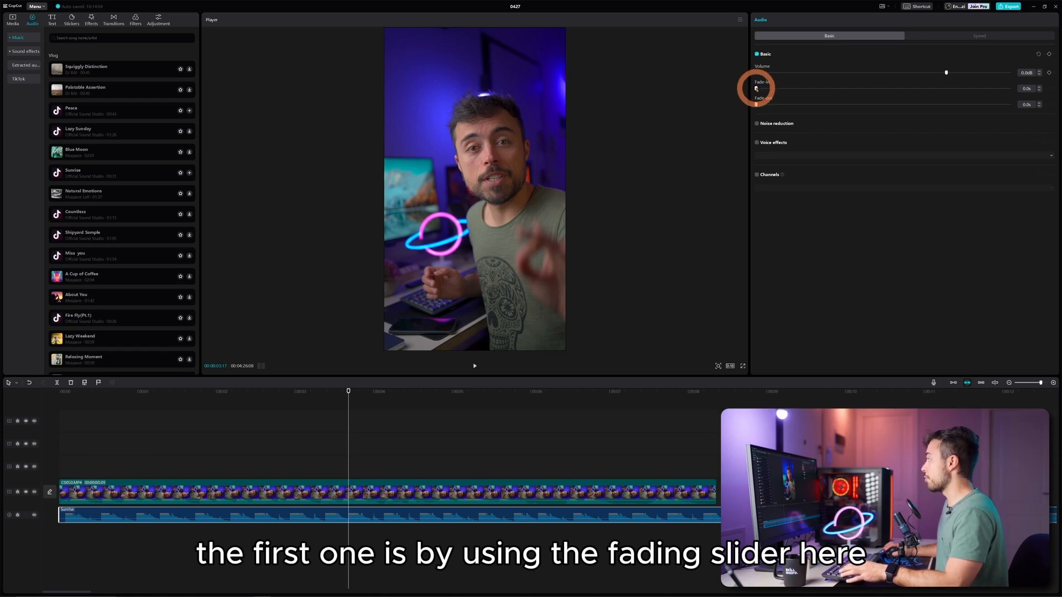
# - Give the Sunrise music a 1.9 s fade-in and shorten that fade directly on the timeline
pyautogui.moveTo(782, 89); pyautogui.dragTo(803, 89)
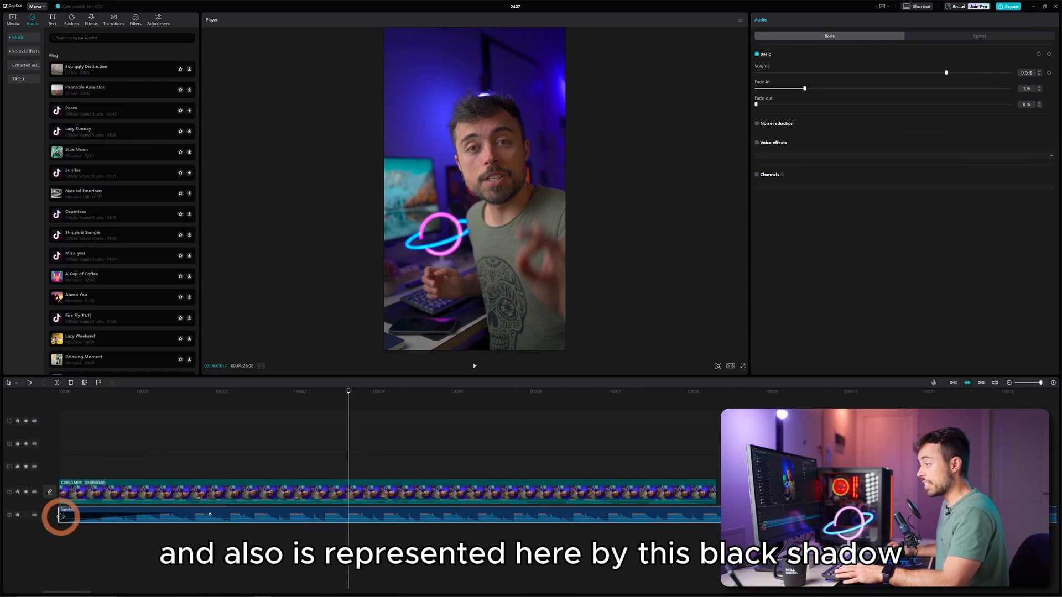
pyautogui.click(209, 514)
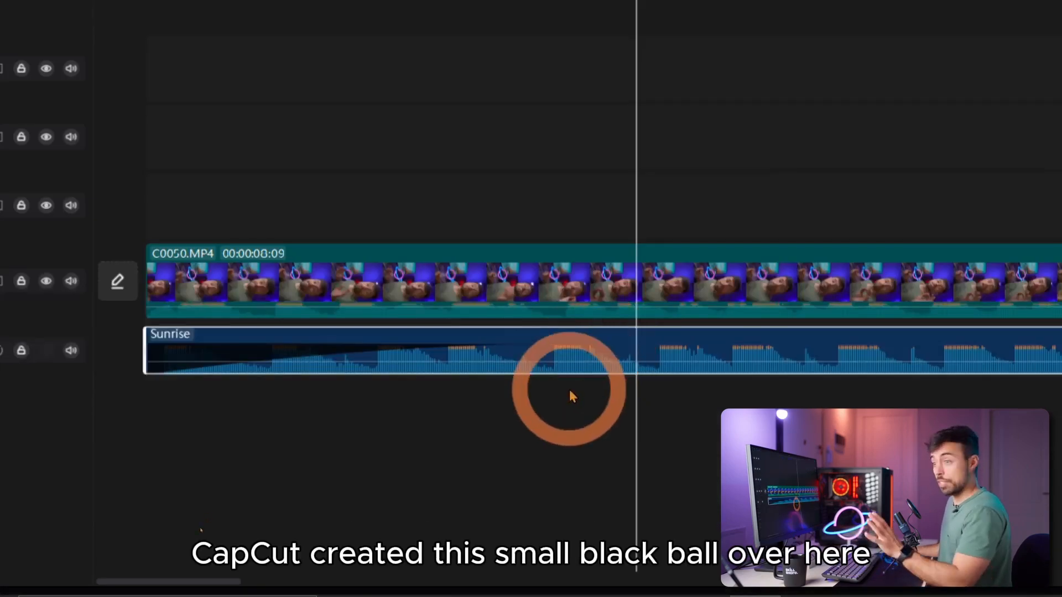
pyautogui.moveTo(198, 518)
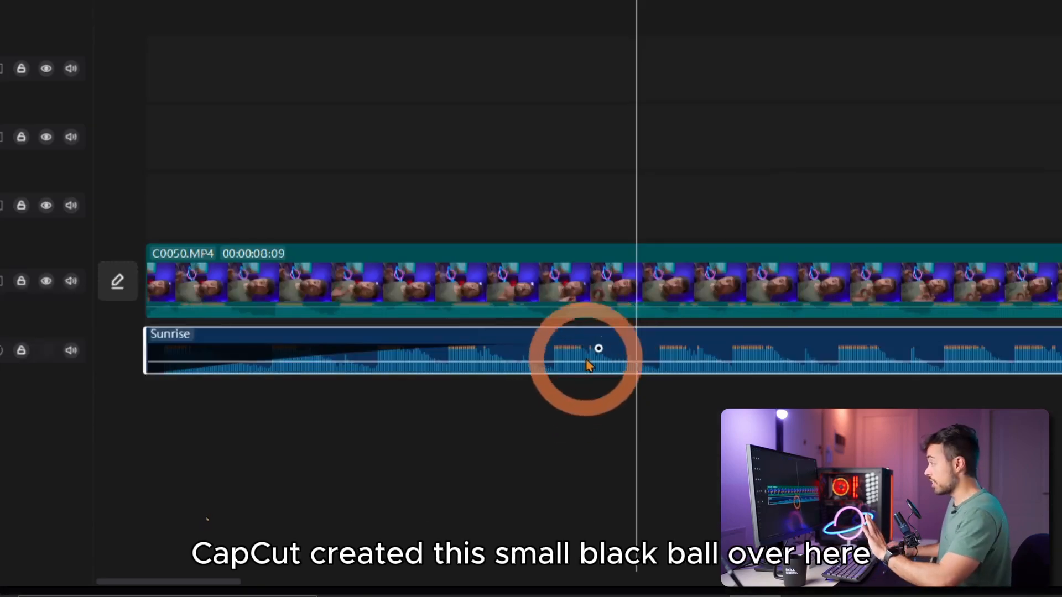
pyautogui.moveTo(599, 348)
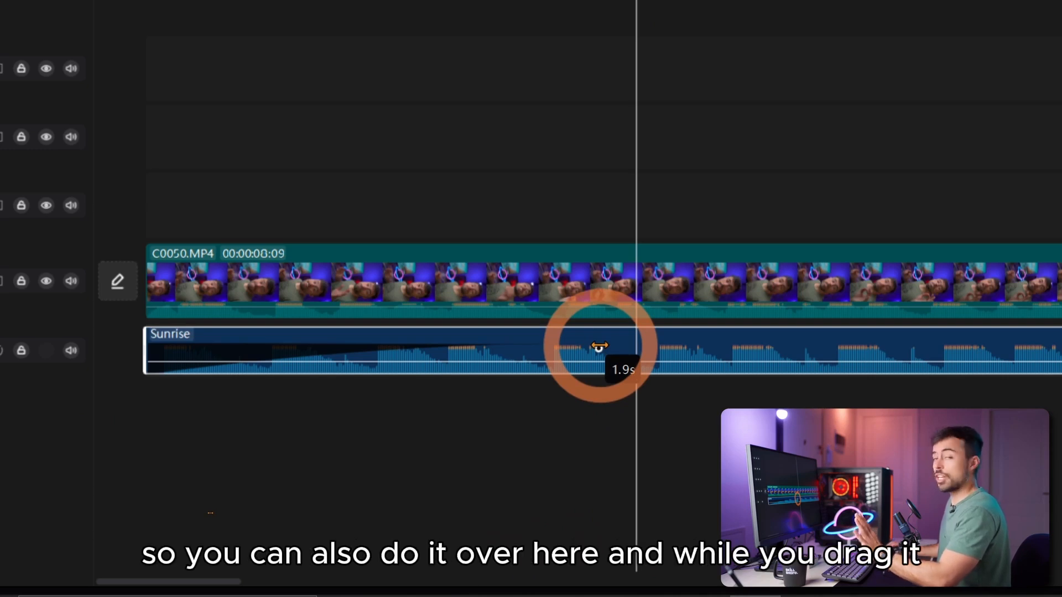
pyautogui.moveTo(599, 347); pyautogui.dragTo(275, 347)
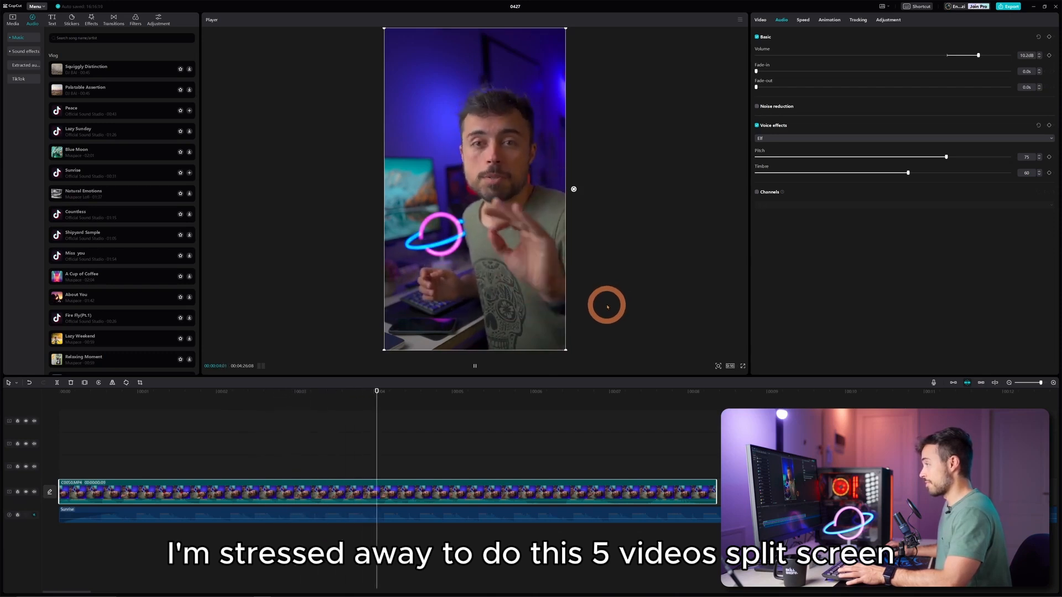
# - Change the talking clip's voice effect to Robot with strength 48 and enable its Channels setting with None
pyautogui.click(829, 138)
pyautogui.click(794, 223)
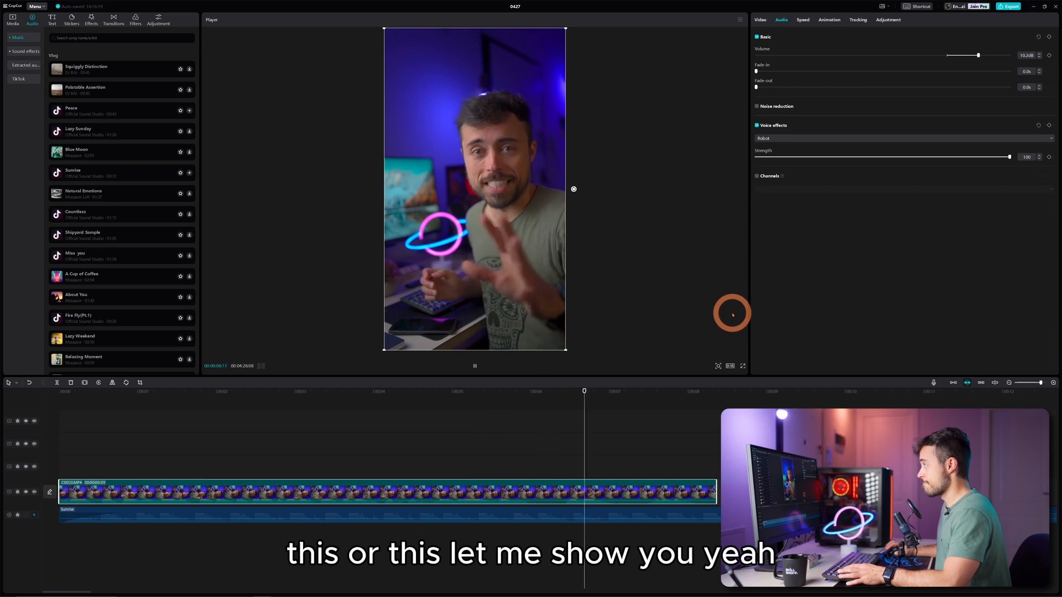
pyautogui.press('space')
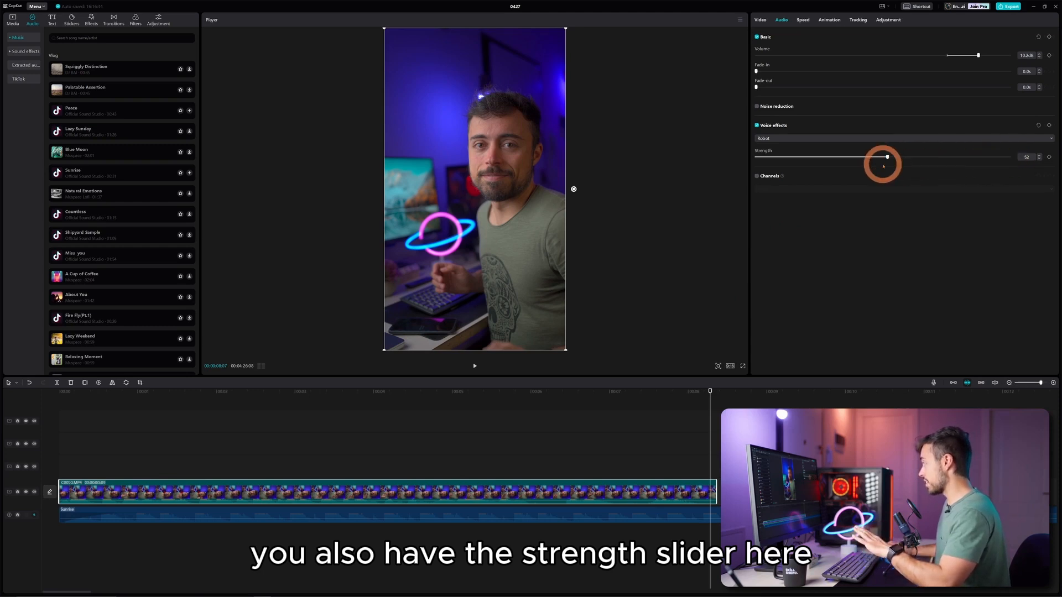
pyautogui.moveTo(883, 165); pyautogui.dragTo(880, 164)
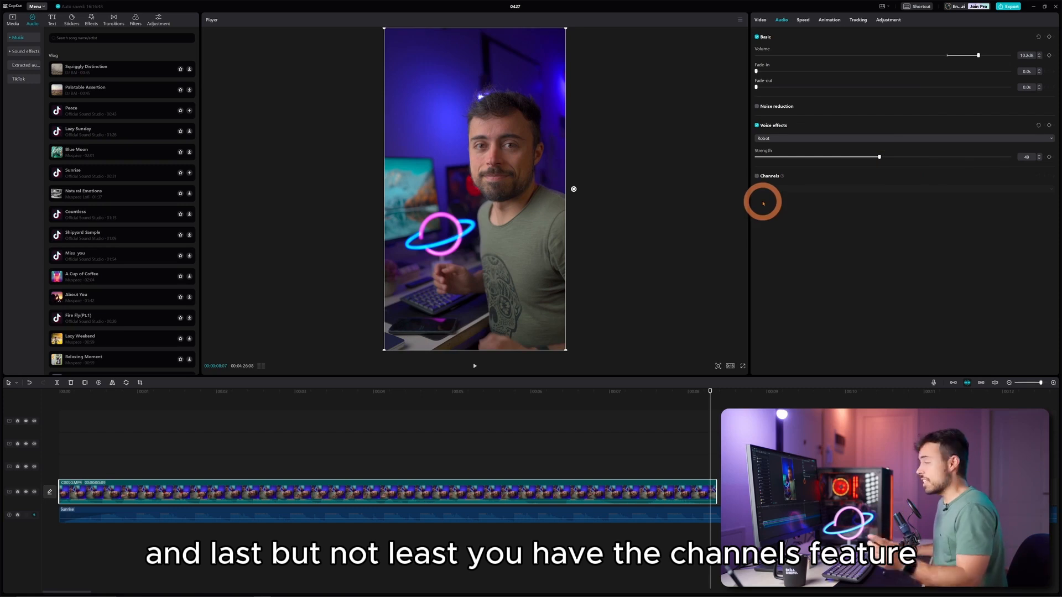
pyautogui.click(757, 176)
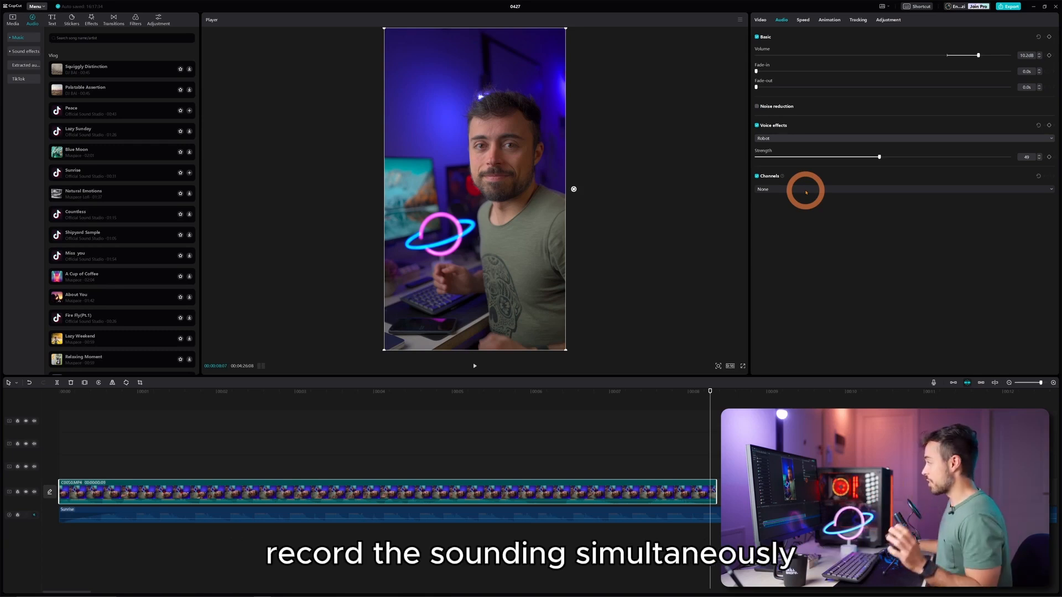
pyautogui.click(807, 191)
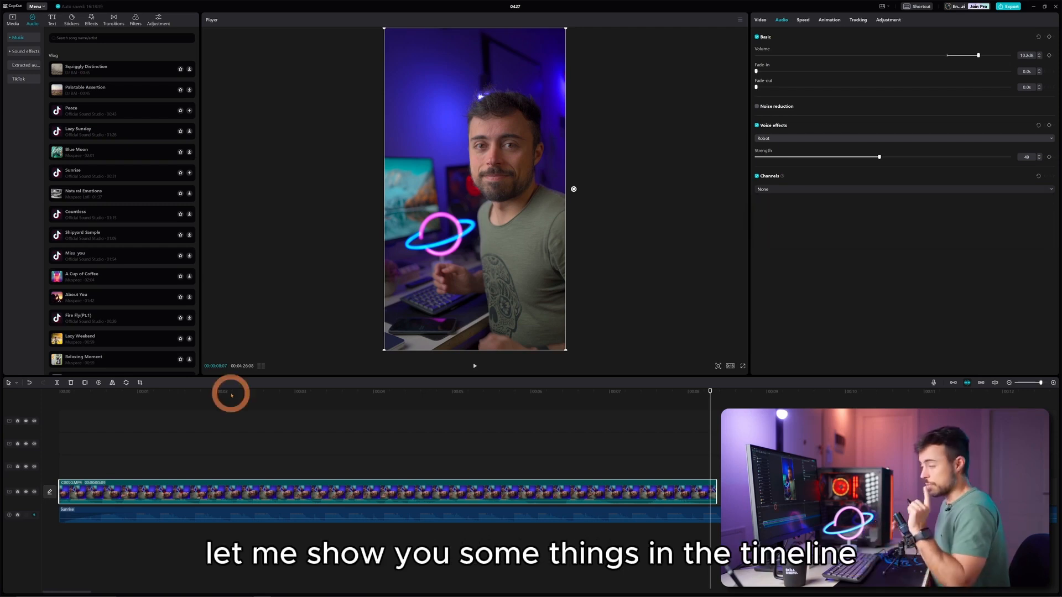
# - Separate the talking clip's audio onto its own track and try the fade-in handle on it
pyautogui.click(217, 393)
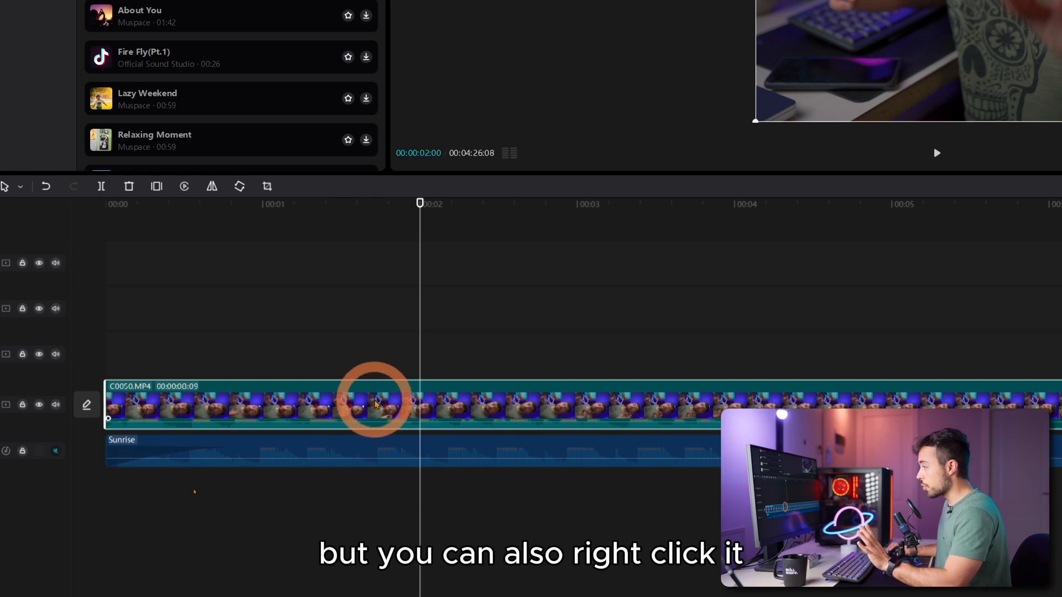
pyautogui.rightClick(375, 404)
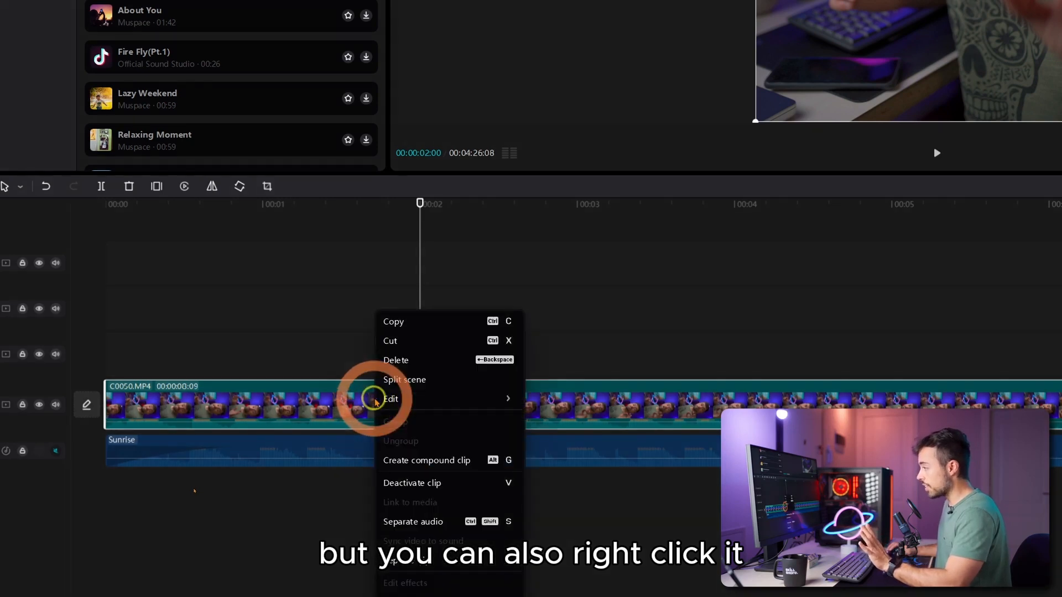
pyautogui.click(440, 522)
pyautogui.click(369, 489)
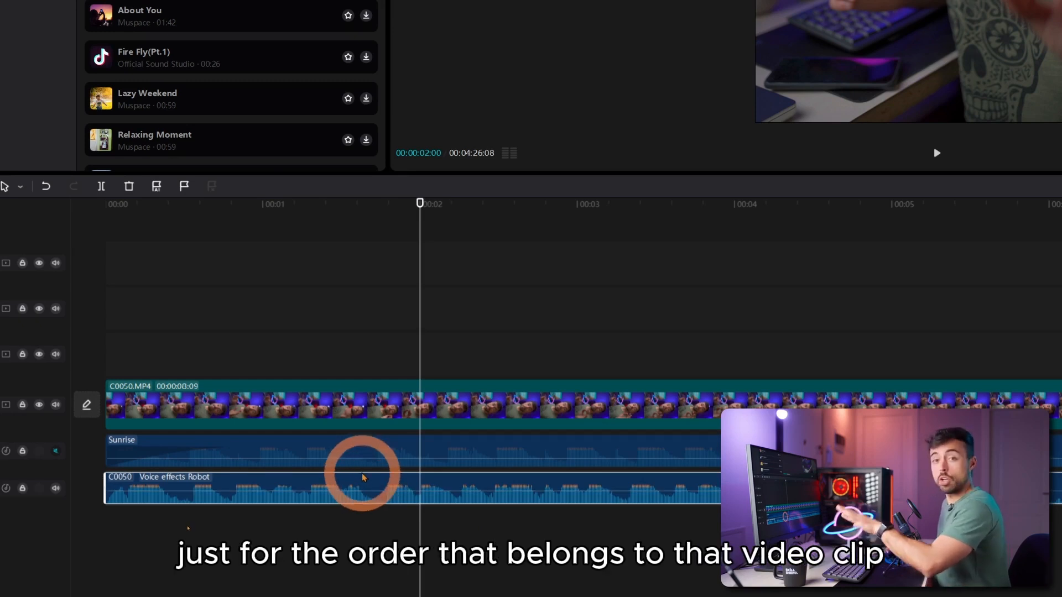
pyautogui.click(367, 399)
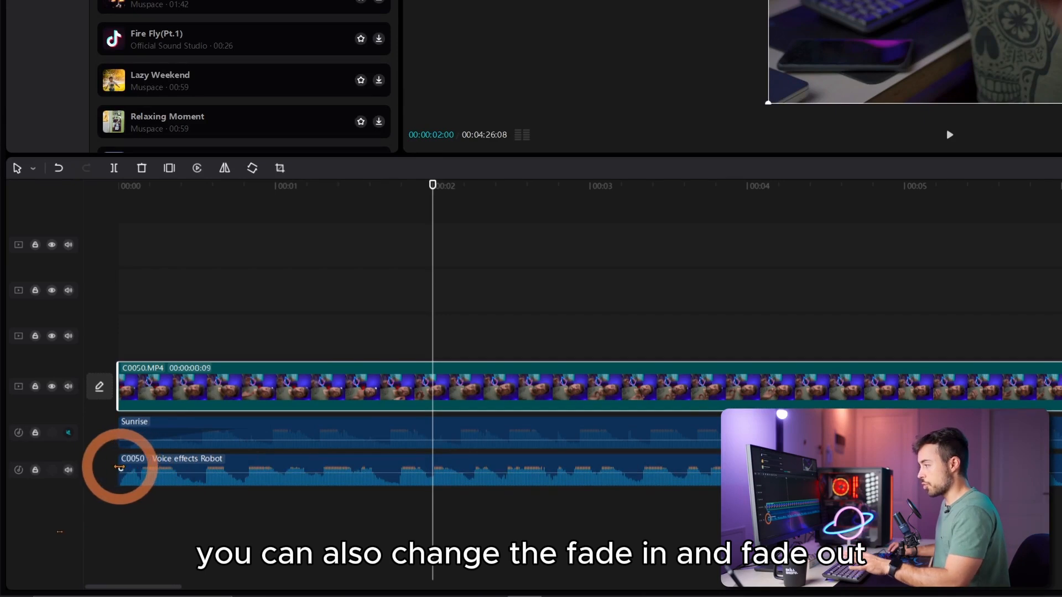
pyautogui.moveTo(121, 469)
pyautogui.mouseDown()
pyautogui.moveTo(214, 468)
pyautogui.moveTo(111, 468)
pyautogui.mouseUp()
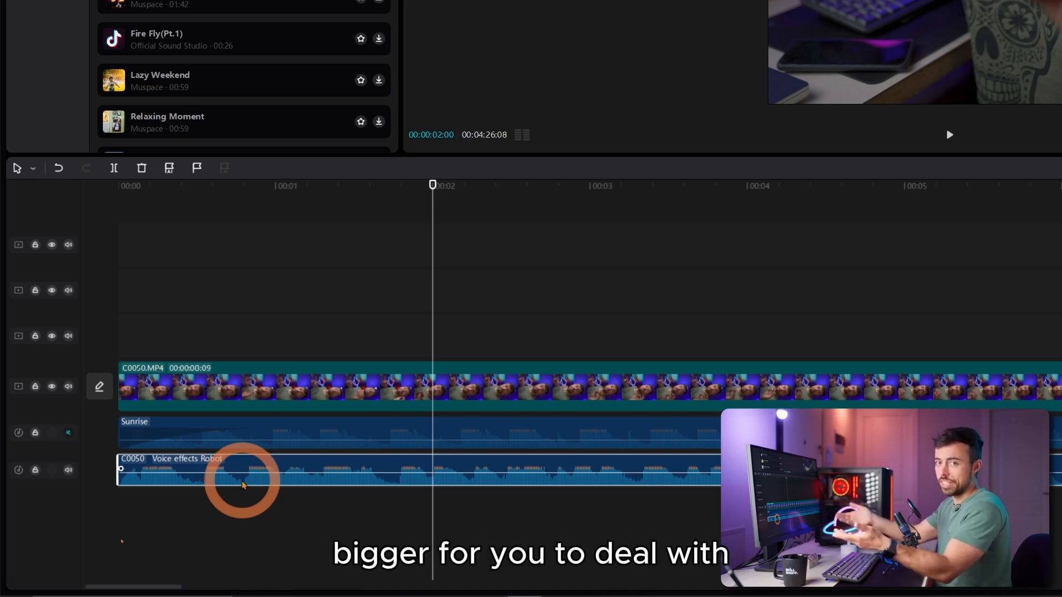
# - Add a manual beat marker to the Sunrise music at 00:00:01:18 and split the video clip at that point
pyautogui.click(247, 432)
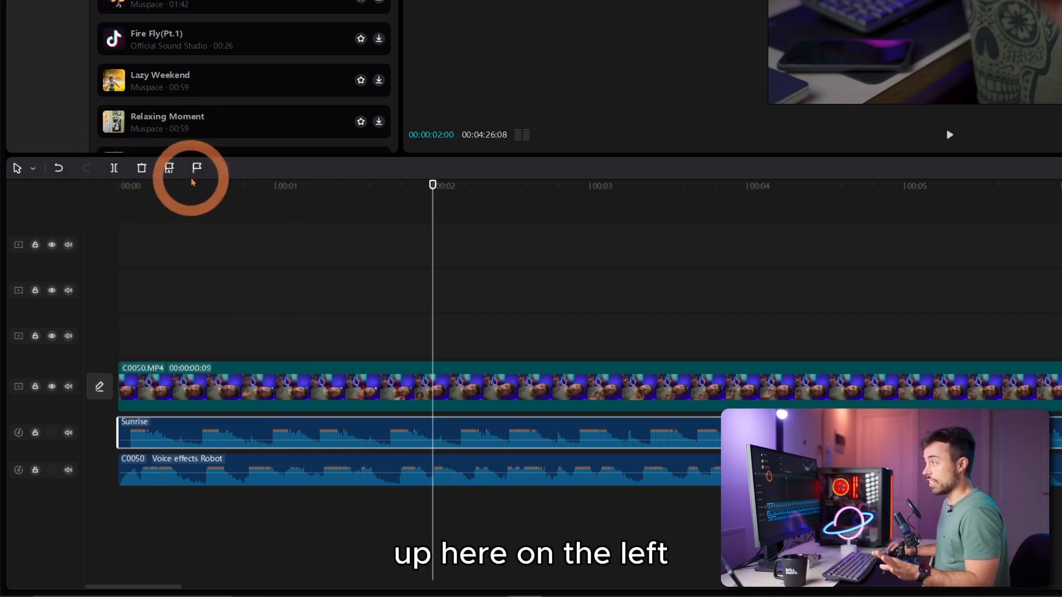
pyautogui.click(257, 386)
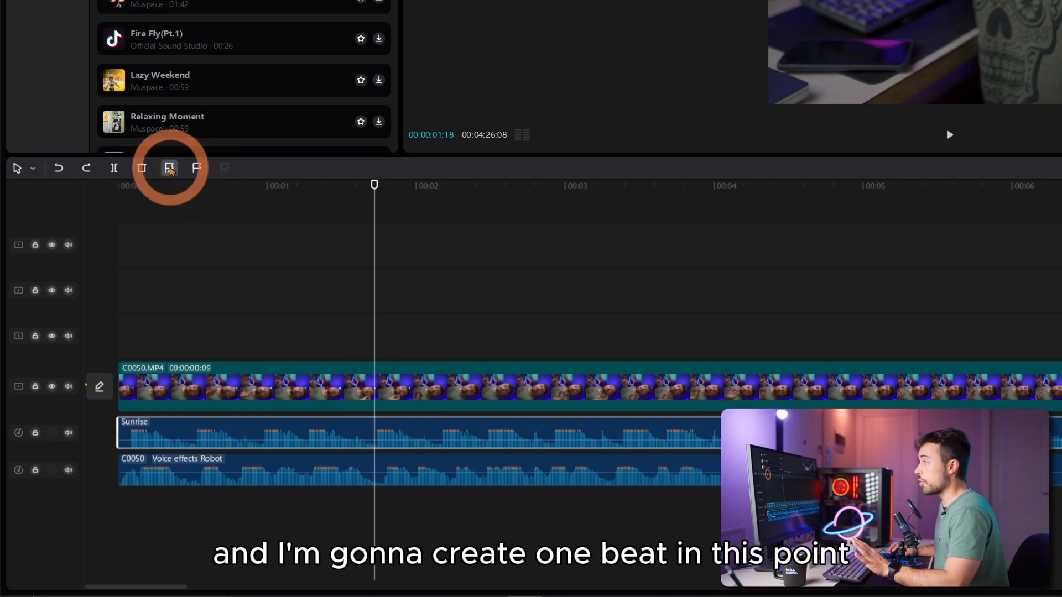
pyautogui.click(197, 167)
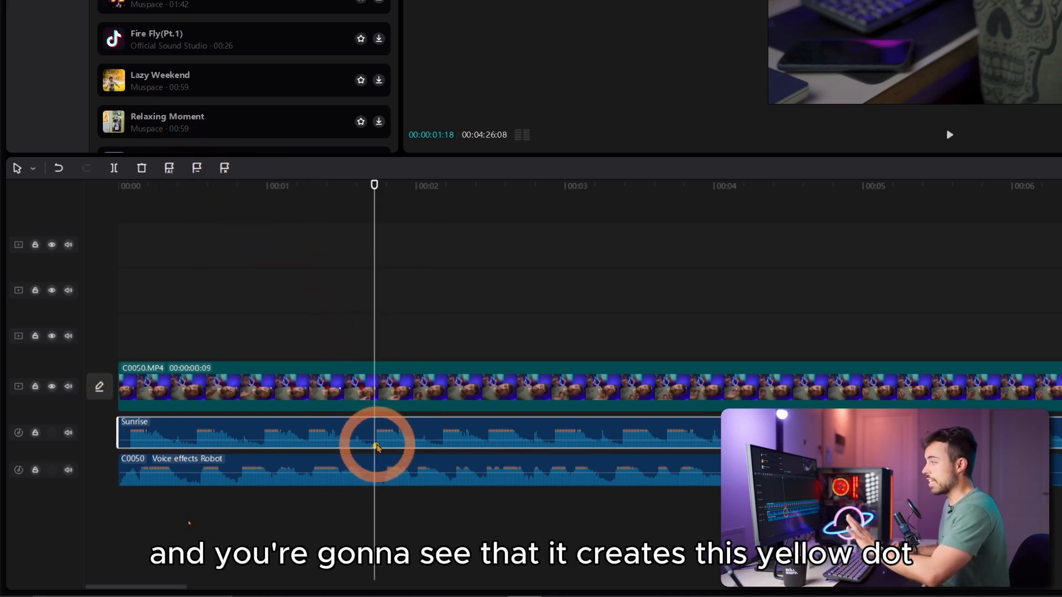
pyautogui.moveTo(373, 184)
pyautogui.mouseDown()
pyautogui.moveTo(351, 184)
pyautogui.moveTo(373, 192)
pyautogui.mouseUp()
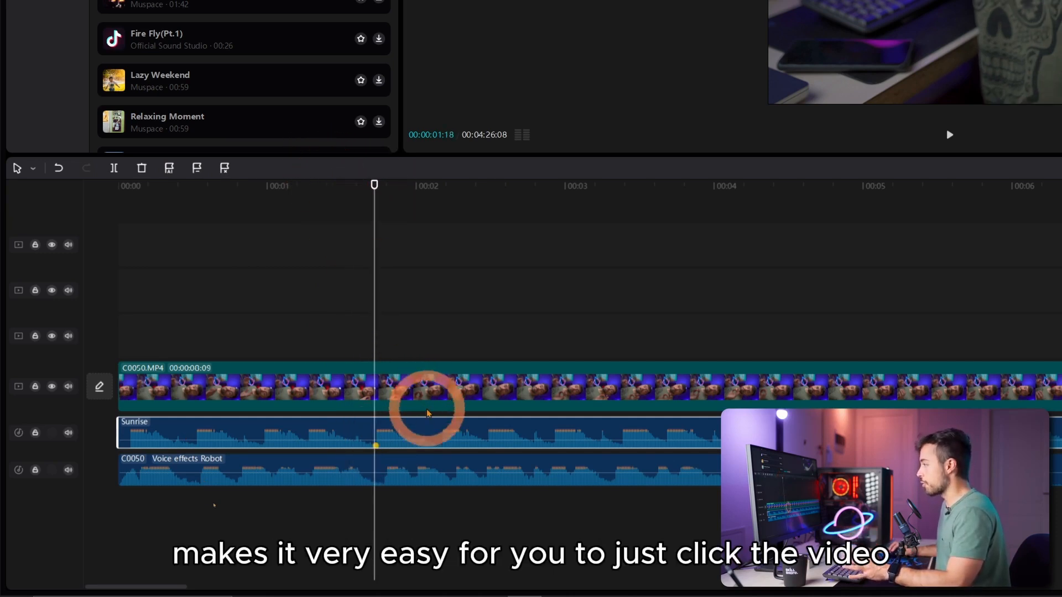
pyautogui.click(429, 394)
pyautogui.click(114, 169)
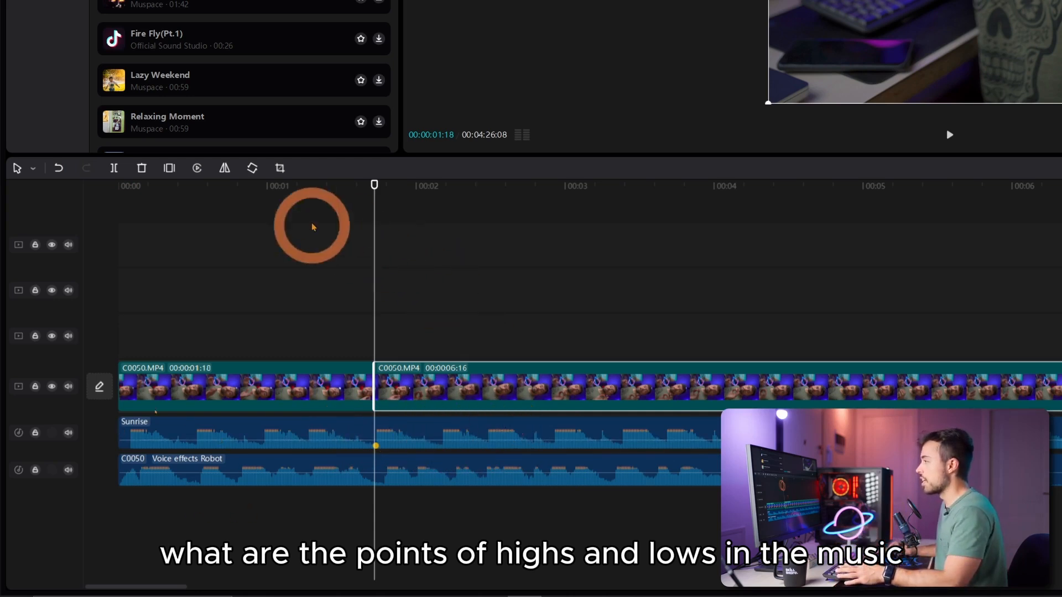
# - Generate automatic beat markers for the Sunrise music using the Beat 1 option
pyautogui.click(351, 431)
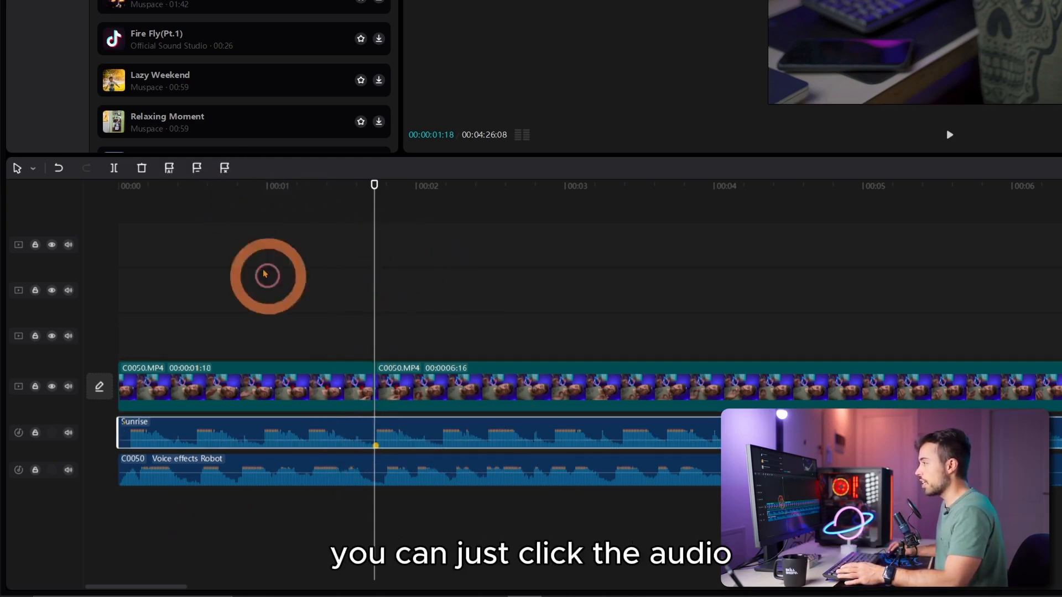
pyautogui.click(169, 168)
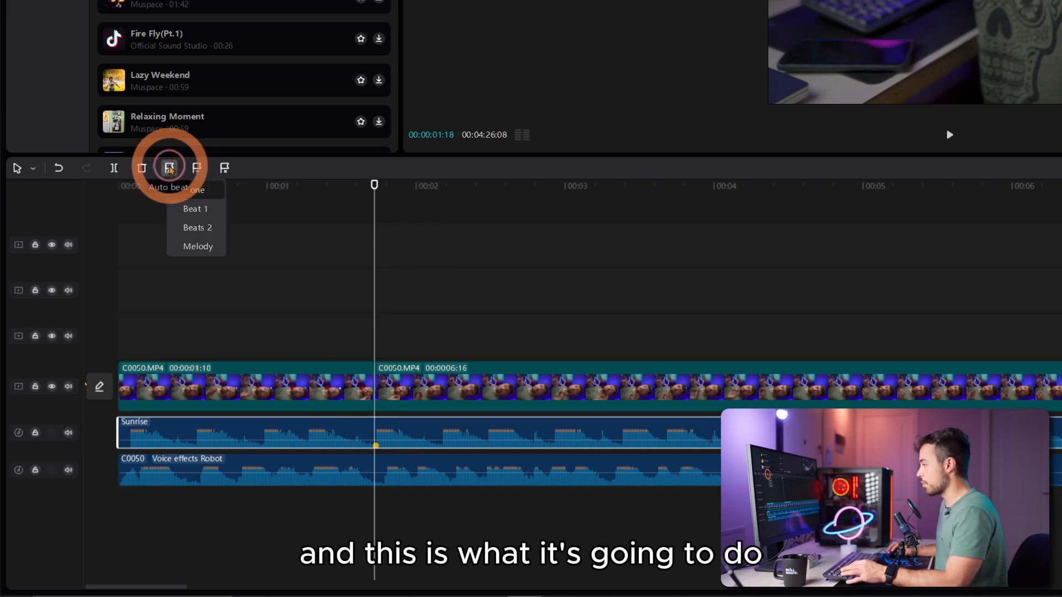
pyautogui.click(207, 210)
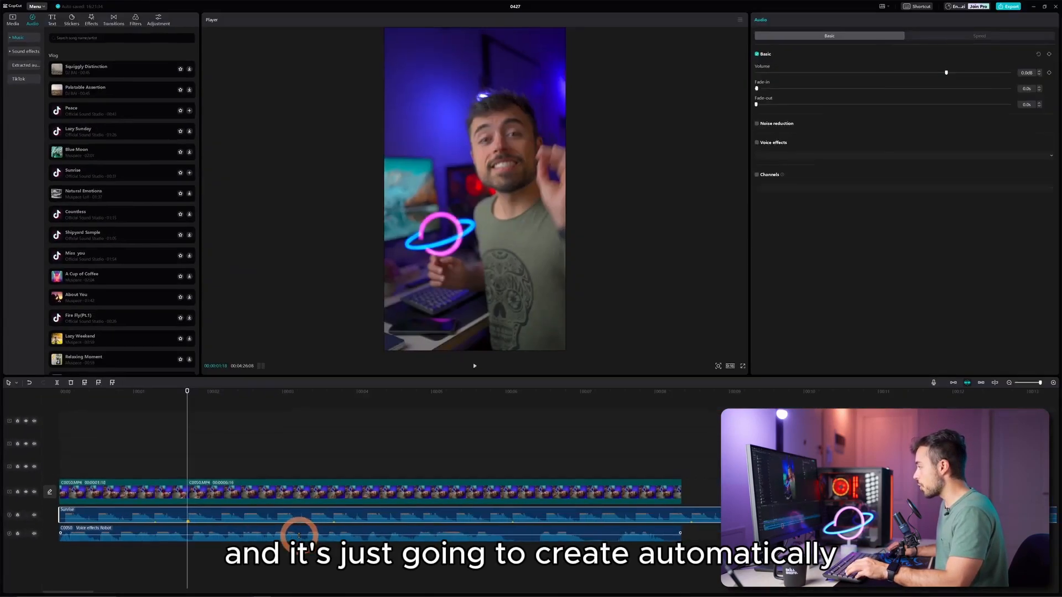
pyautogui.click(421, 524)
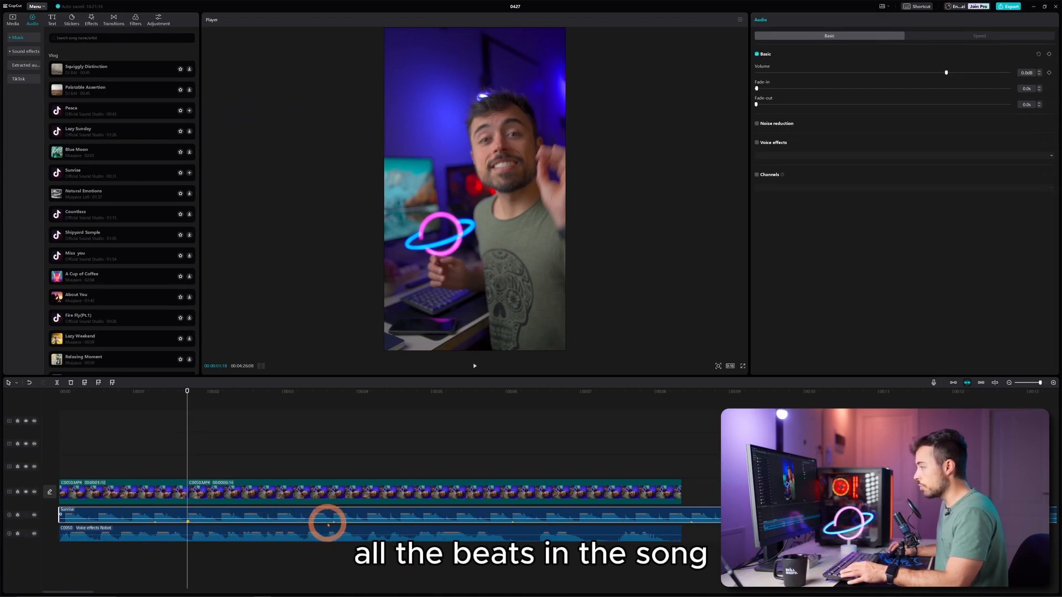
pyautogui.click(501, 534)
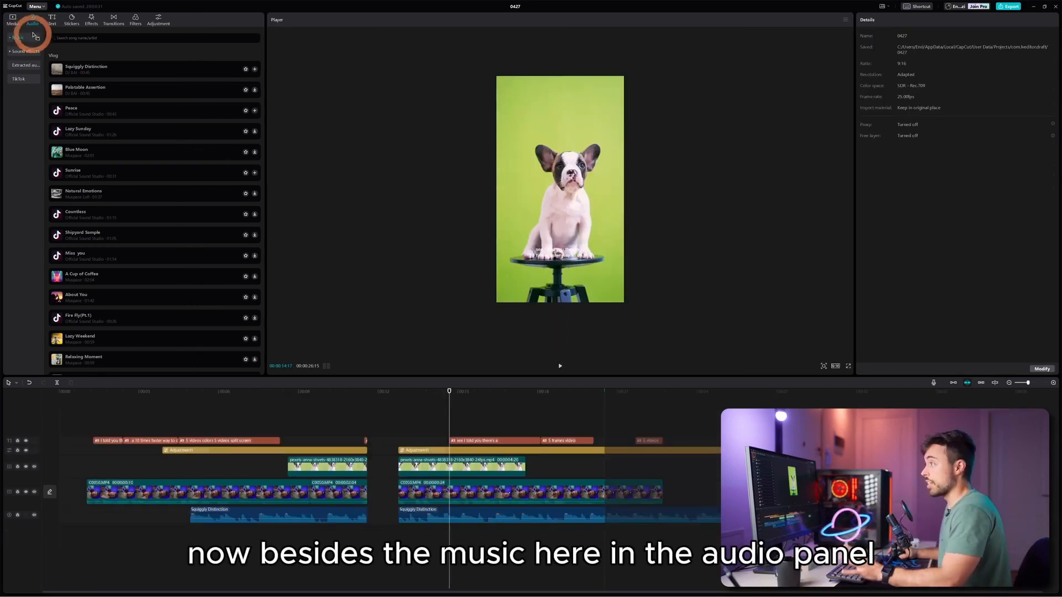
# - Search the sound effects for "dog" and add the Dog panting effect to the timeline
pyautogui.click(12, 53)
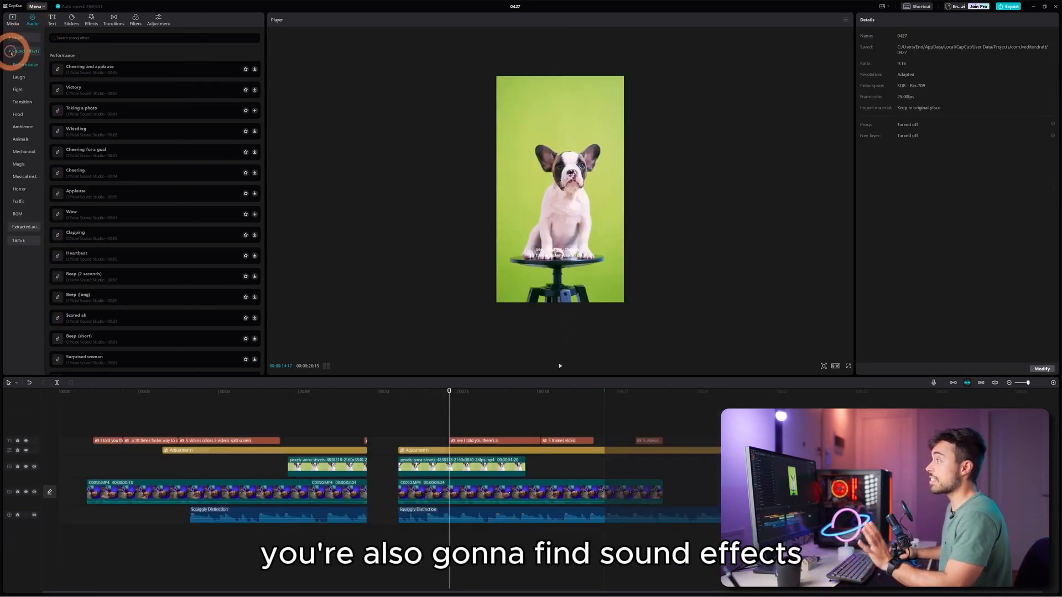
pyautogui.click(79, 37)
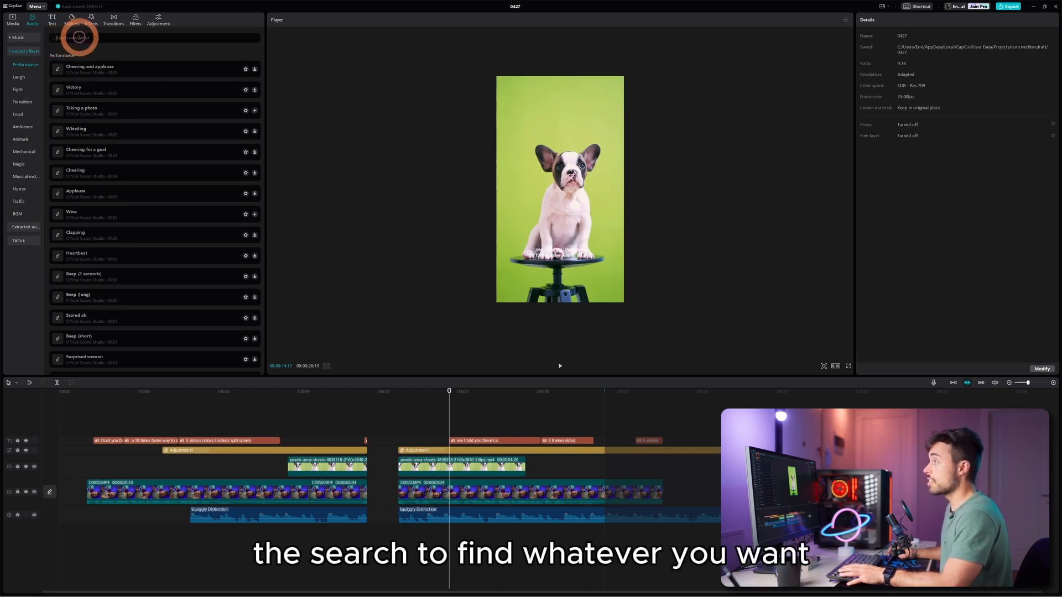
pyautogui.write('d')
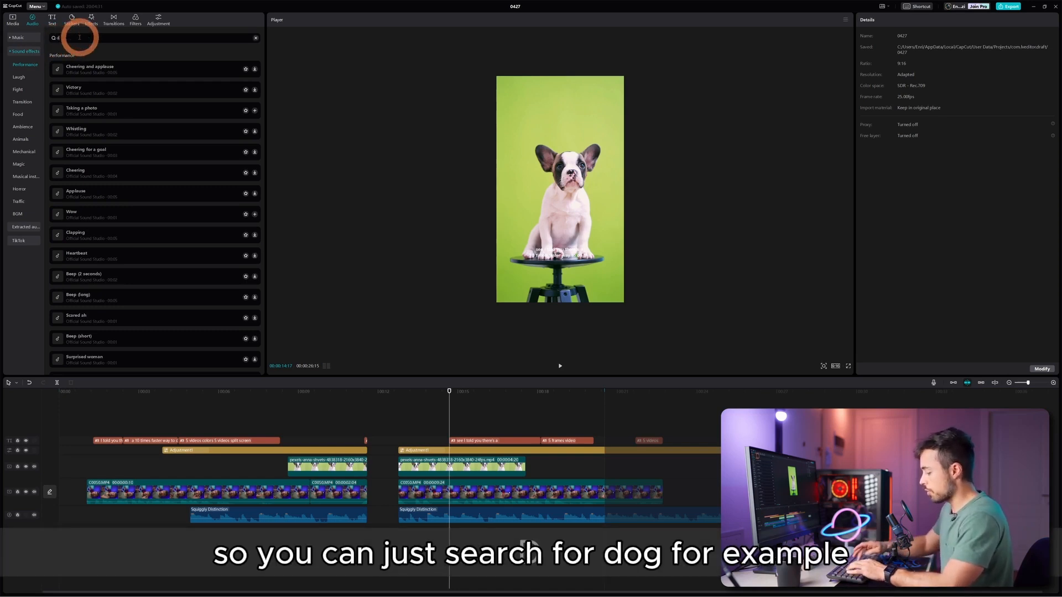
pyautogui.write('og')
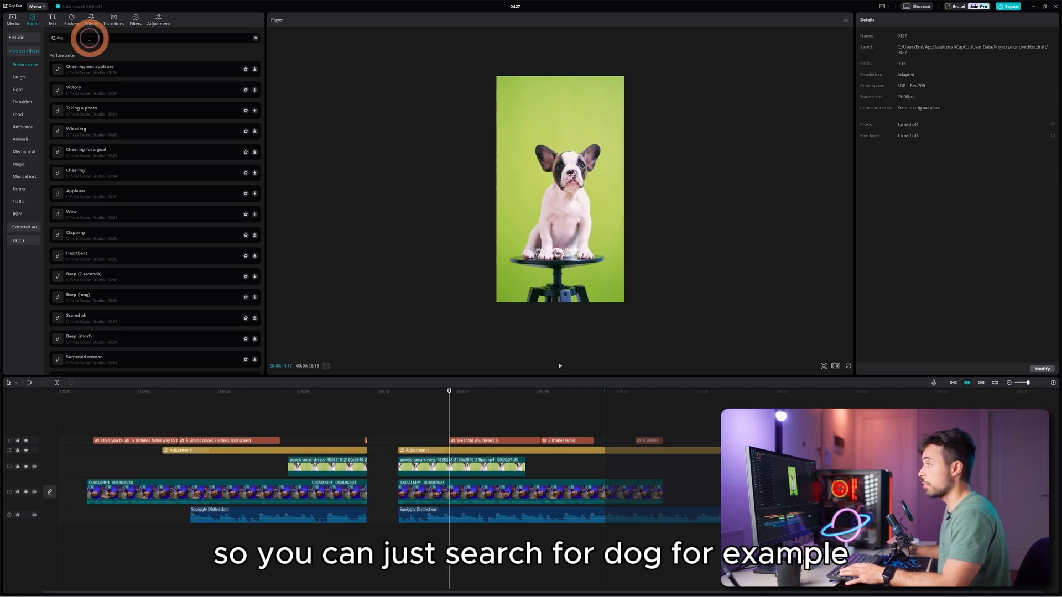
pyautogui.press('Return')
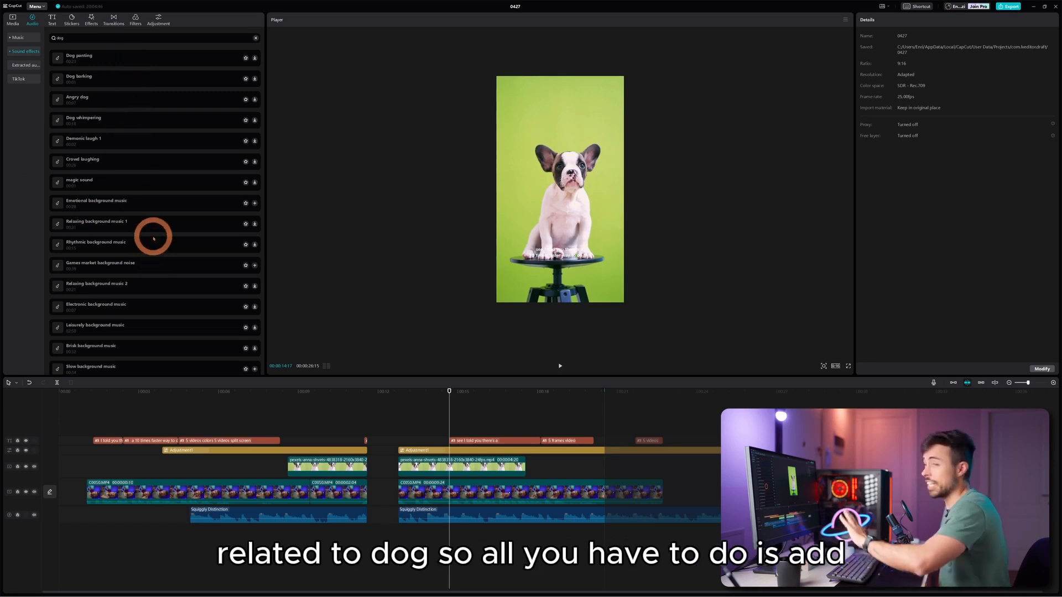
pyautogui.click(127, 57)
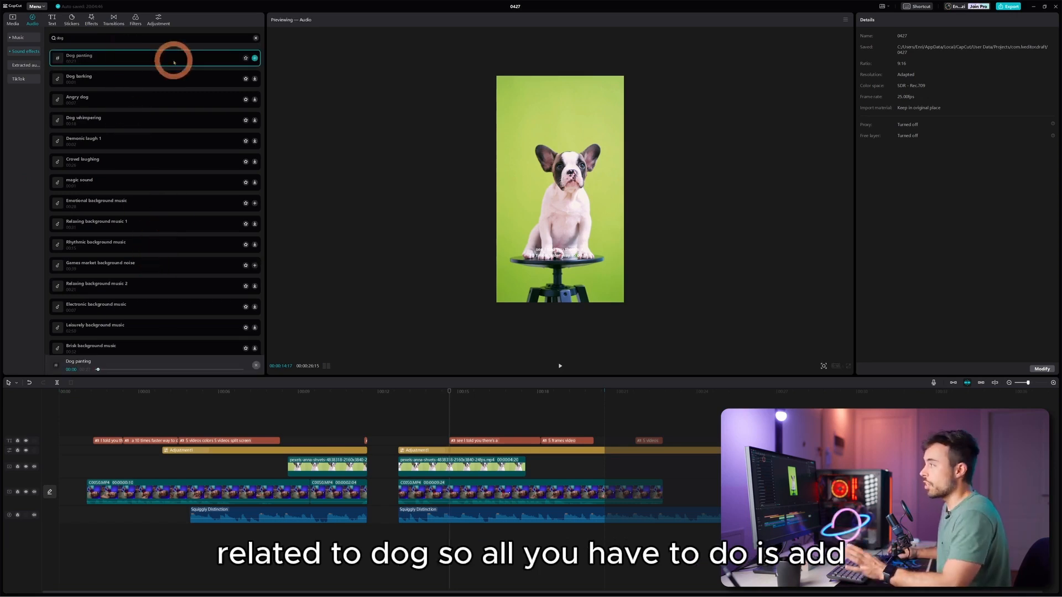
pyautogui.click(255, 58)
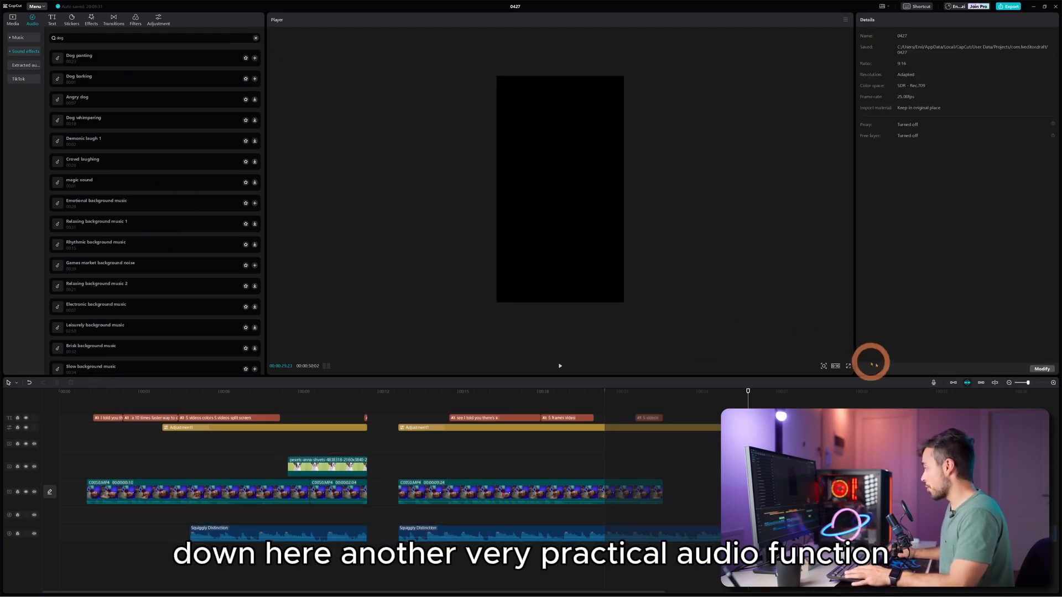
# - Open the voice recorder, keep the Galaxy Buds2 headset as the input device and enable Echo reduction
pyautogui.click(933, 383)
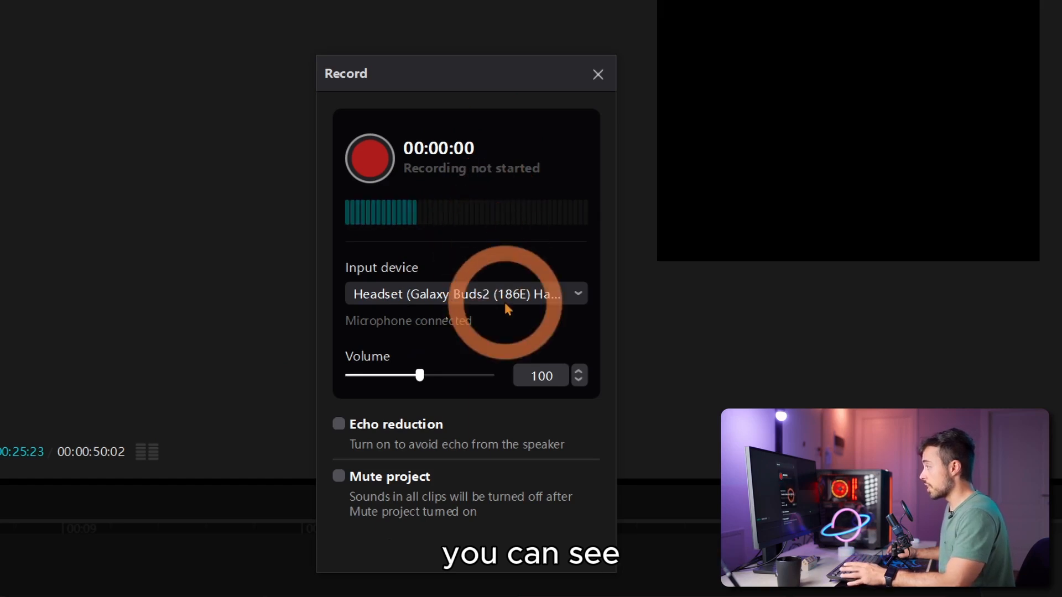
pyautogui.click(523, 294)
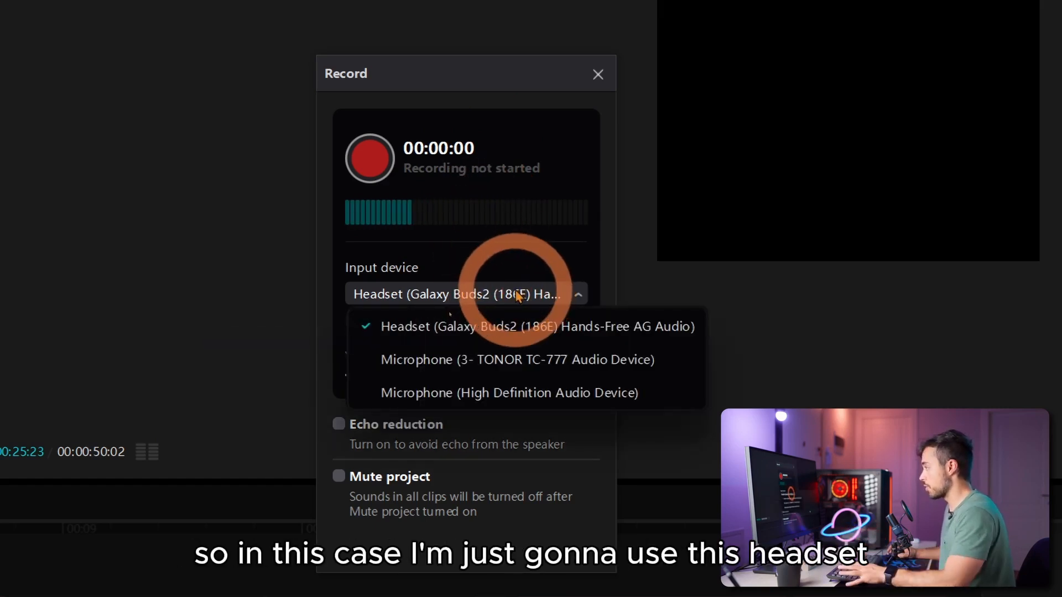
pyautogui.click(518, 296)
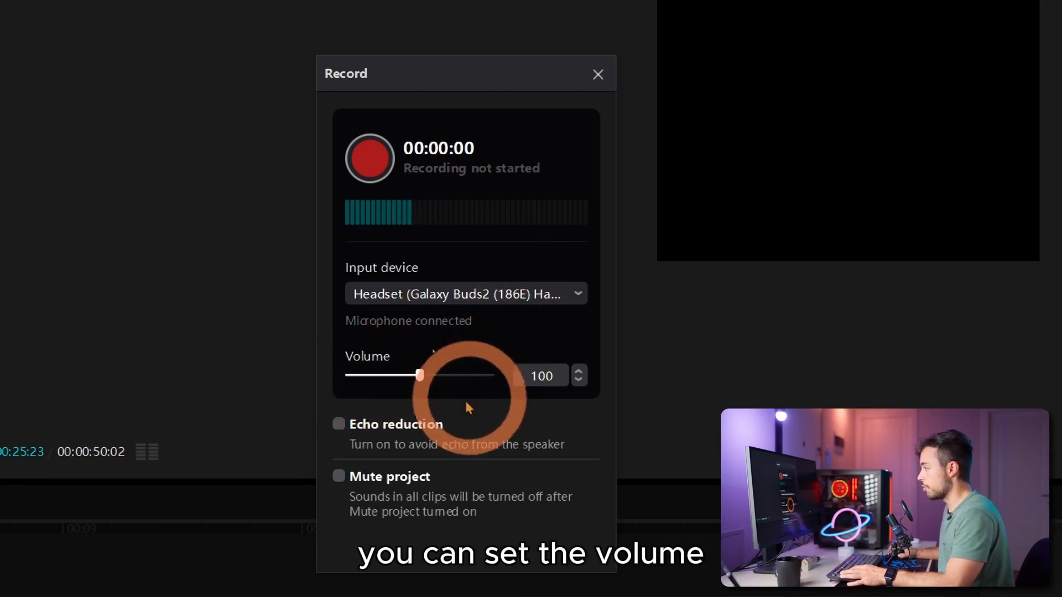
pyautogui.click(389, 425)
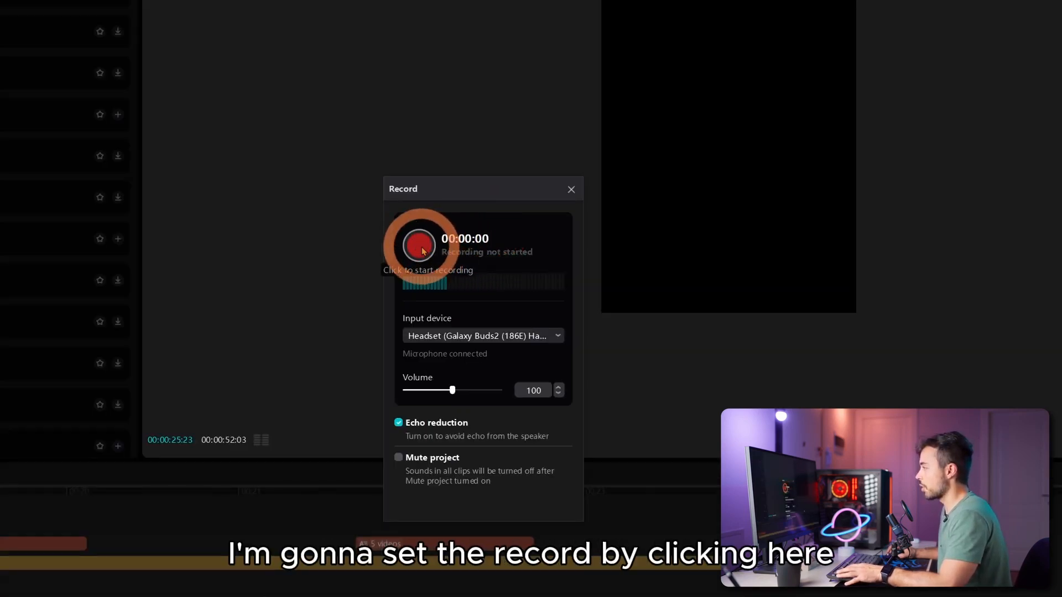
# - Record a short voice-over onto its own track and play back the recorded clip
pyautogui.click(423, 250)
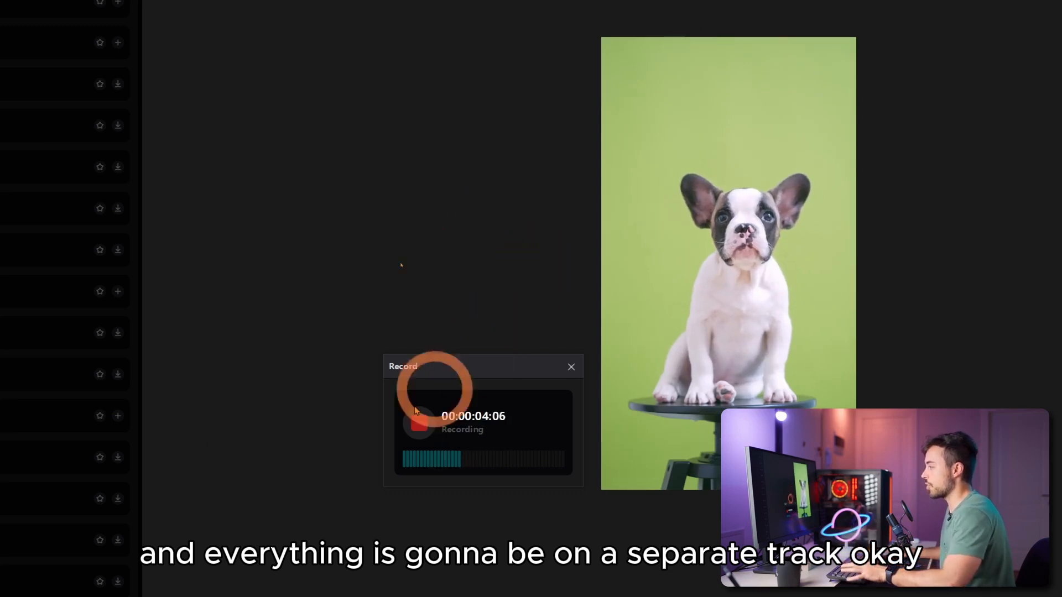
pyautogui.click(418, 423)
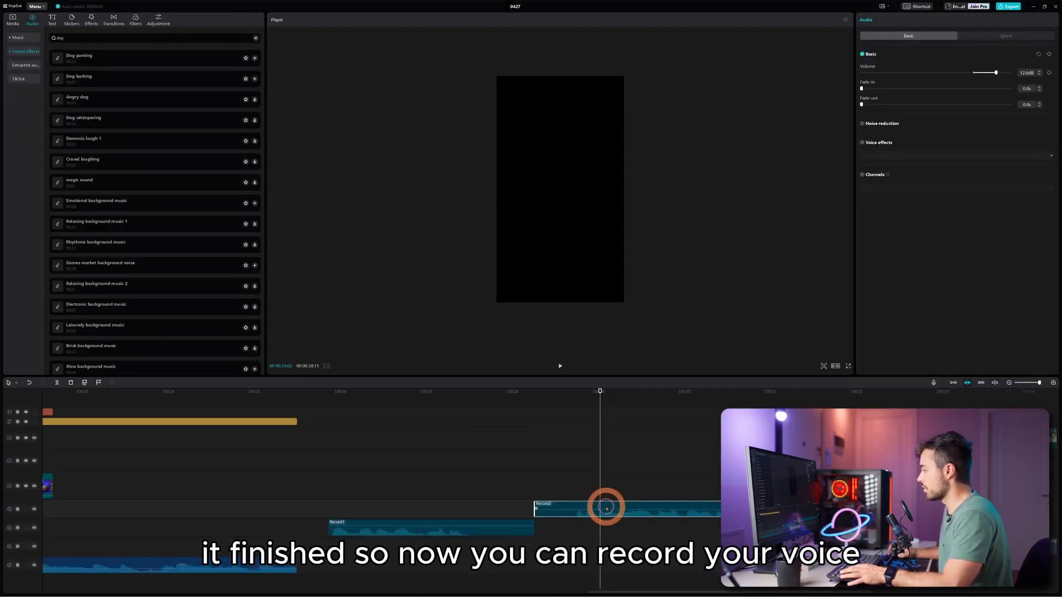
pyautogui.press('space')
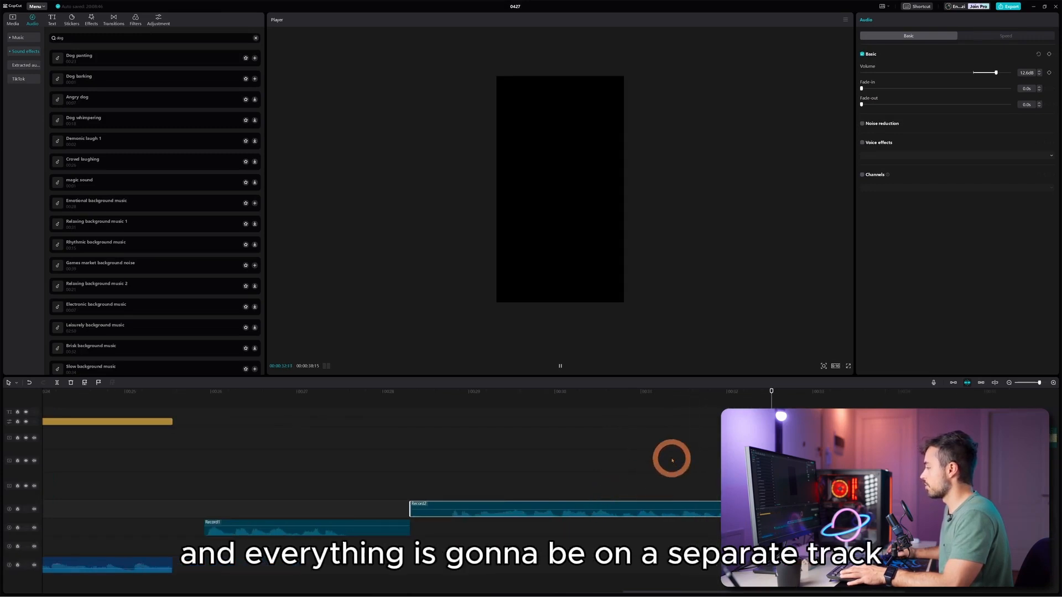
pyautogui.press('space')
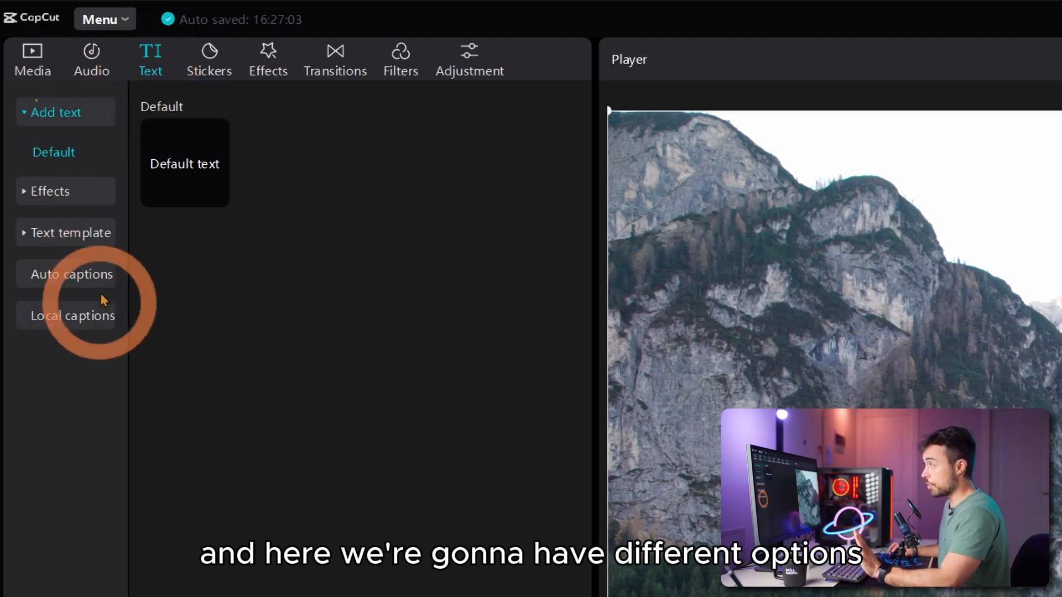
# - Browse the available default text, text effects and text templates
pyautogui.moveTo(200, 175)
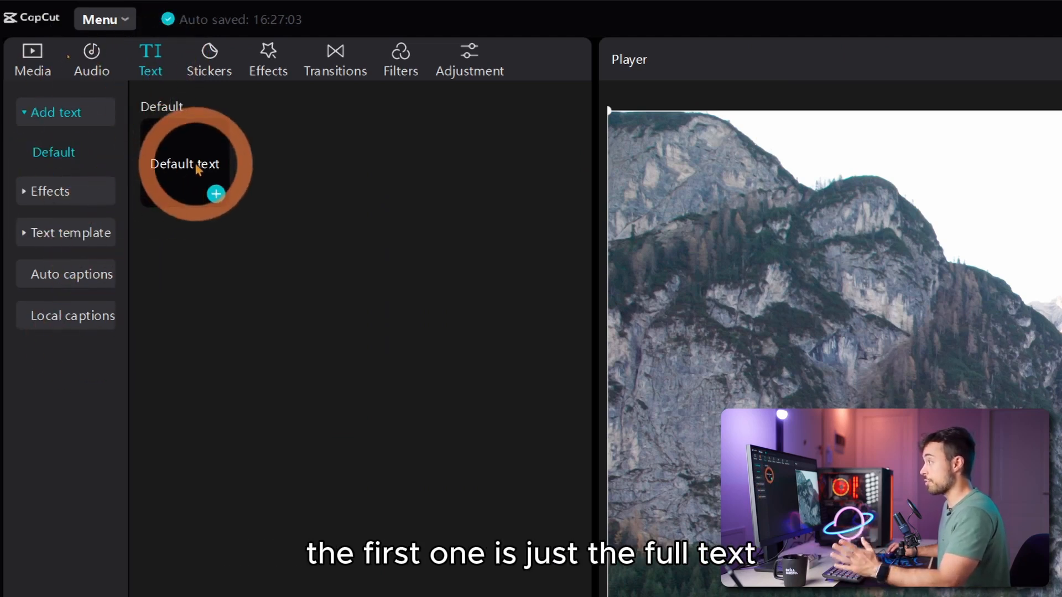
pyautogui.click(25, 191)
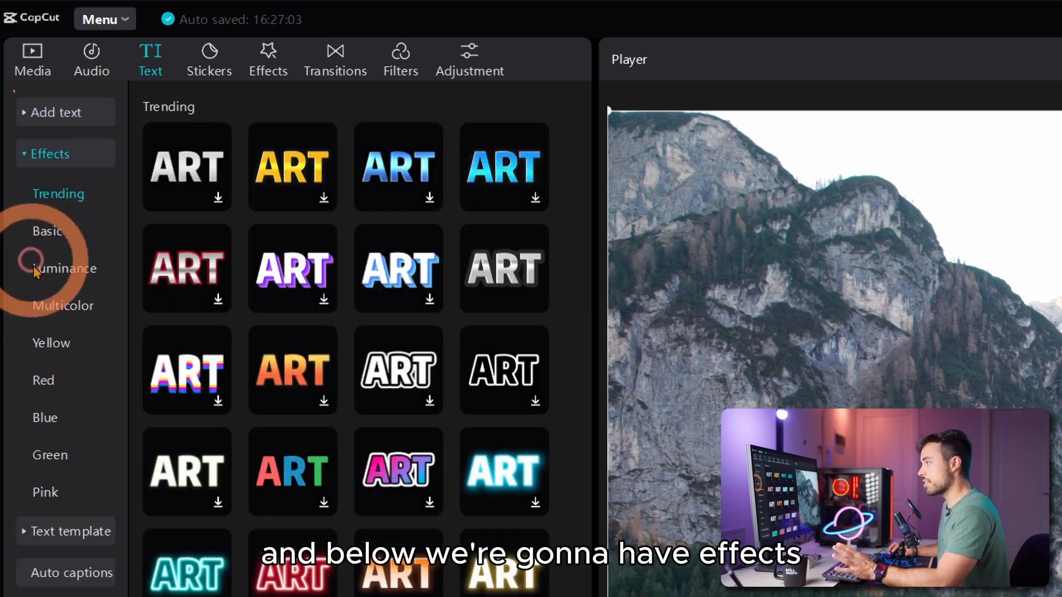
pyautogui.click(28, 154)
pyautogui.click(42, 212)
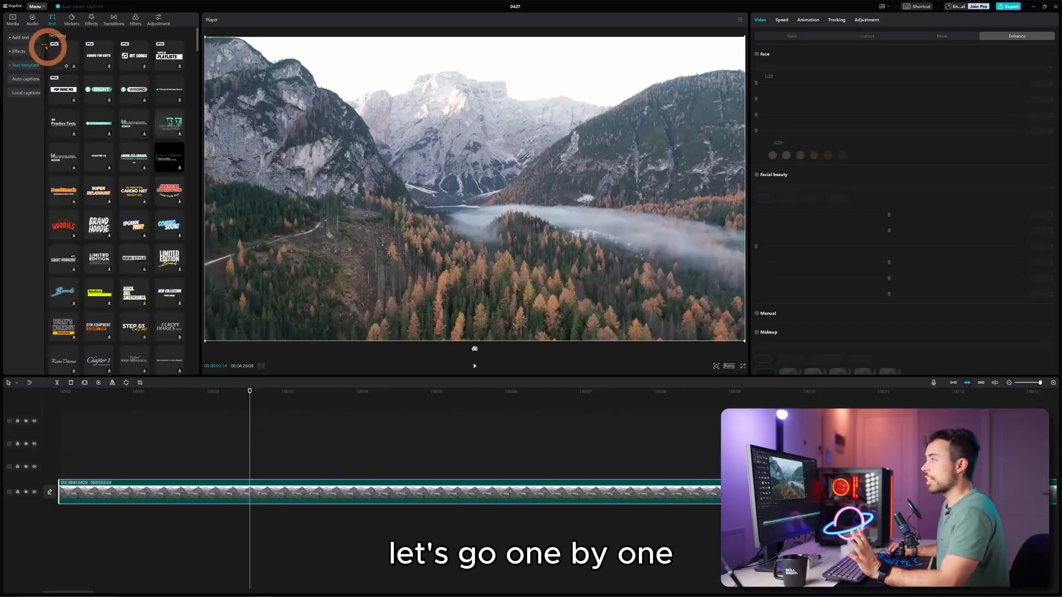
# - Add a default text above the mountain clip at 00:00:02:14 and place the playhead at 00:00:03:15 within it
pyautogui.click(20, 38)
pyautogui.click(73, 64)
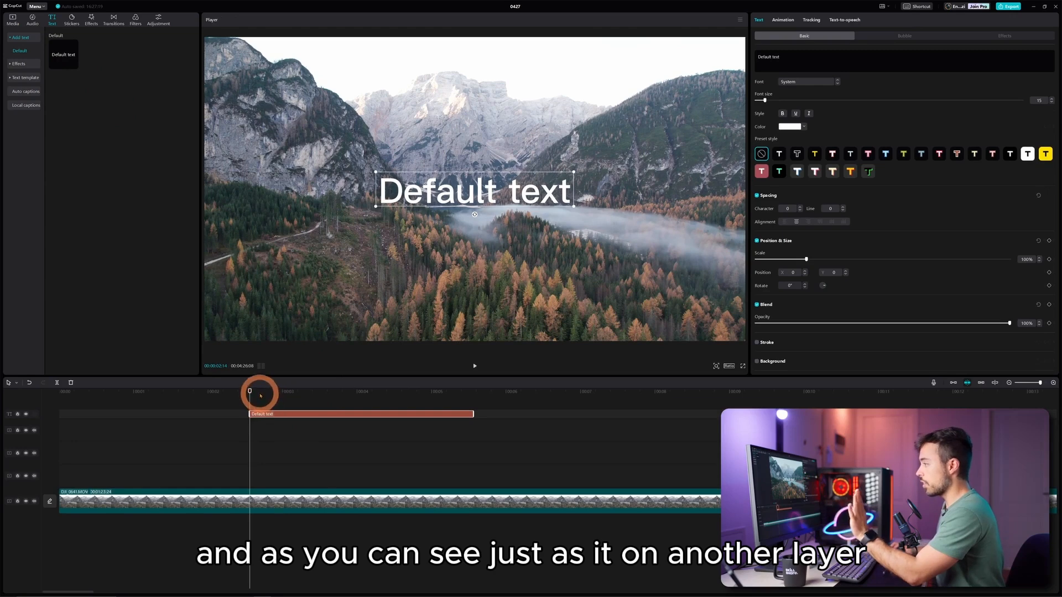
pyautogui.moveTo(260, 396); pyautogui.dragTo(327, 400)
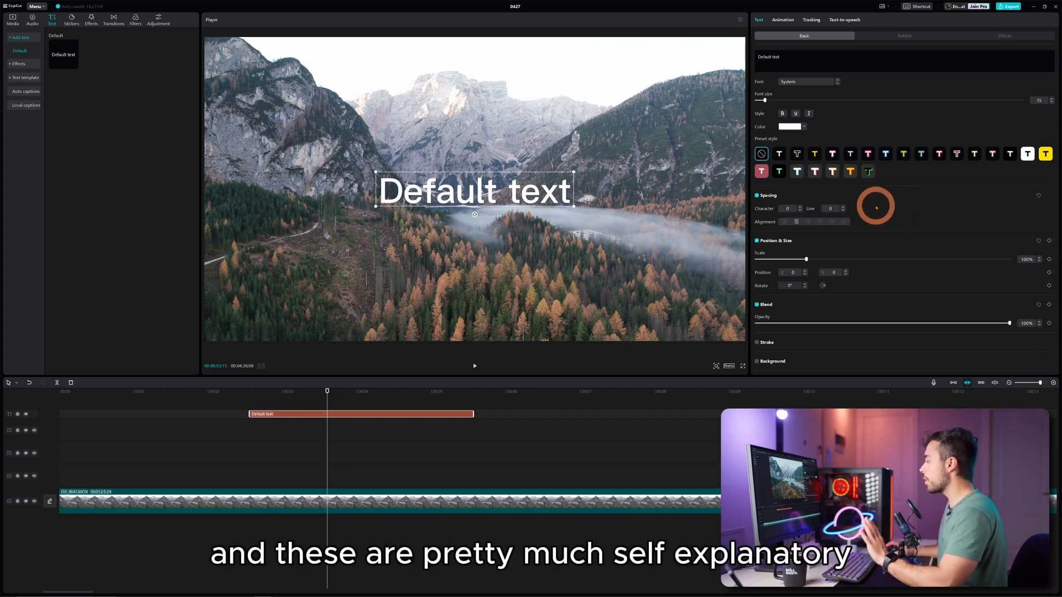
# - Replace the title's wording with "Capcut" and set its font to Ubuntu
pyautogui.moveTo(794, 59); pyautogui.dragTo(762, 60)
pyautogui.press('BackSpace')
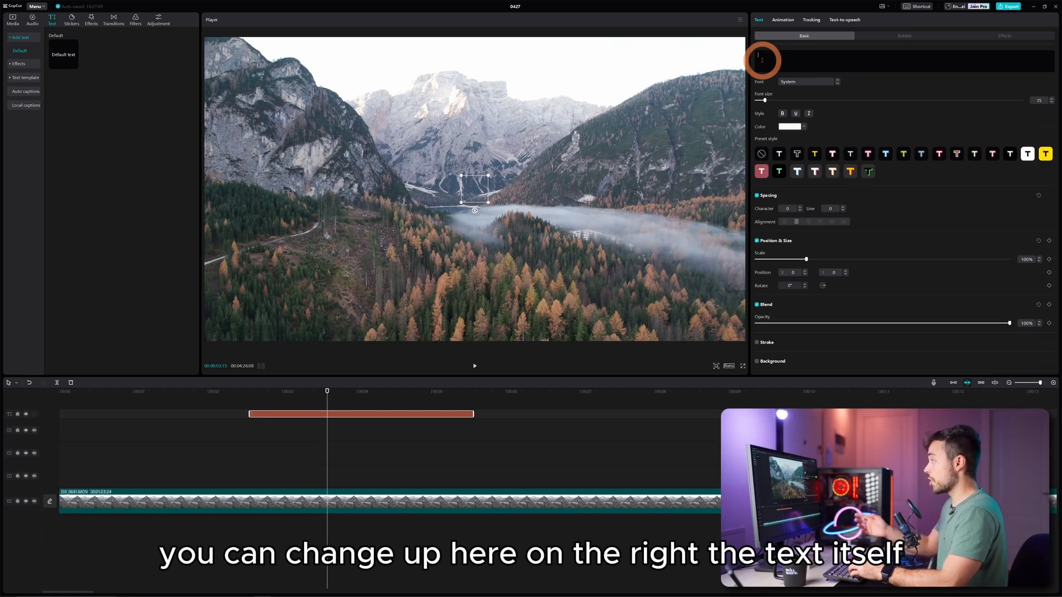
pyautogui.write('Capcut')
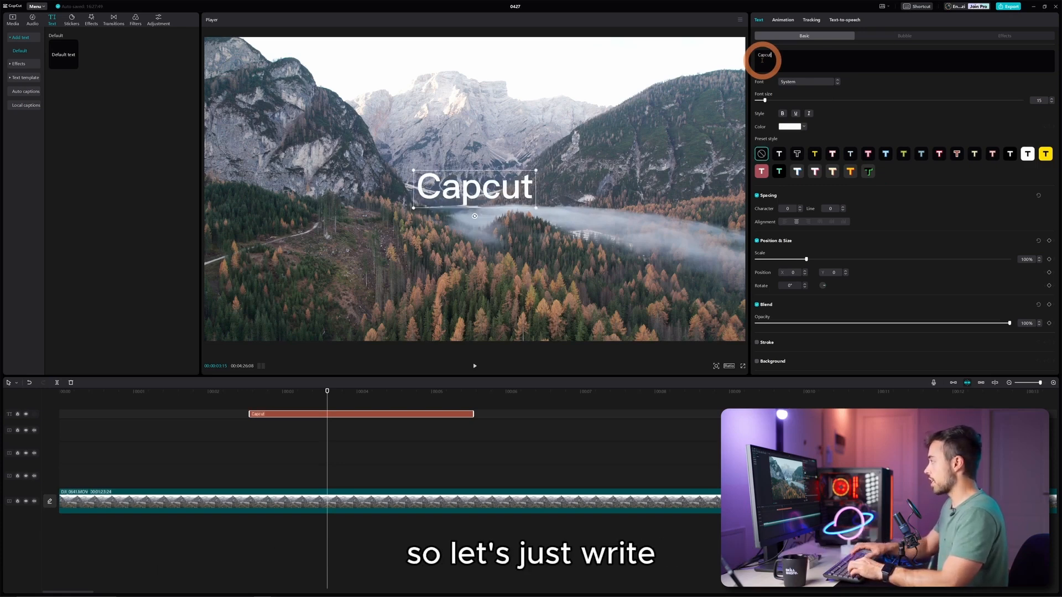
pyautogui.click(799, 82)
pyautogui.click(806, 103)
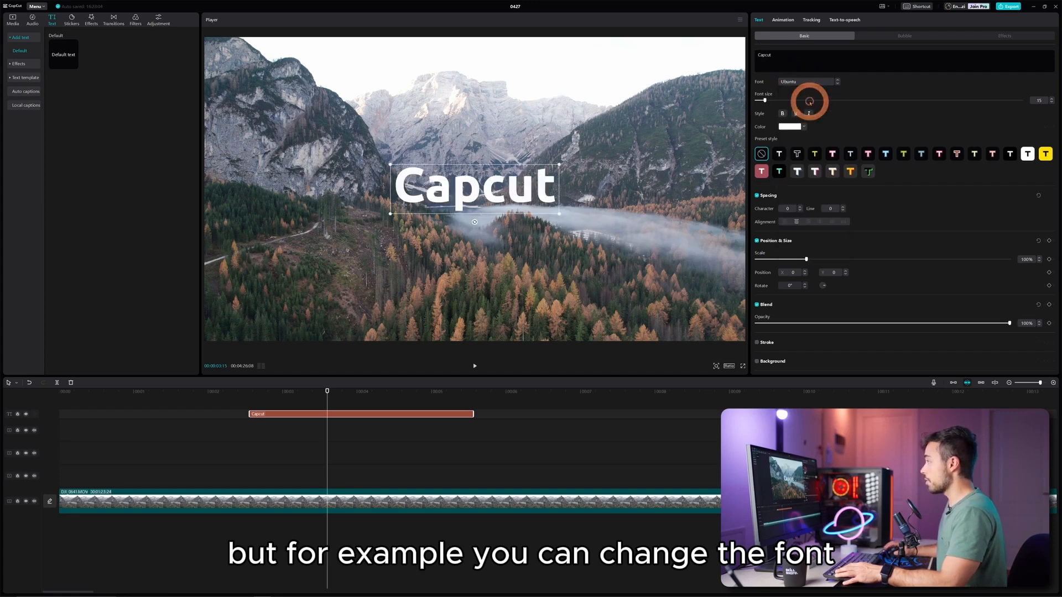
# - Try the bold, underline and italic styles on the title and apply the orange preset style with a red shadow
pyautogui.click(784, 115)
pyautogui.click(795, 114)
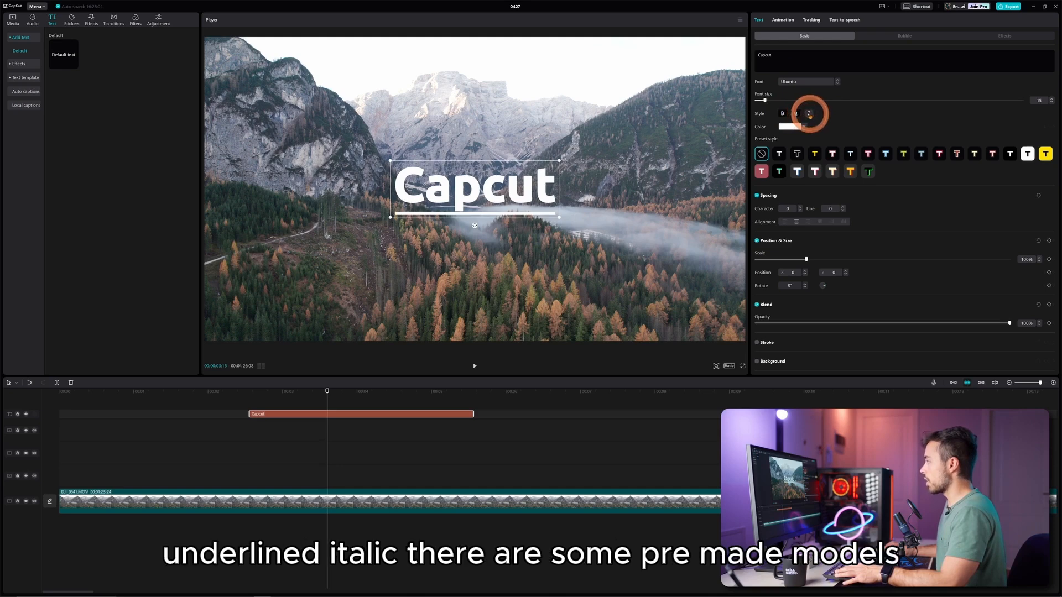
pyautogui.click(808, 114)
pyautogui.click(850, 171)
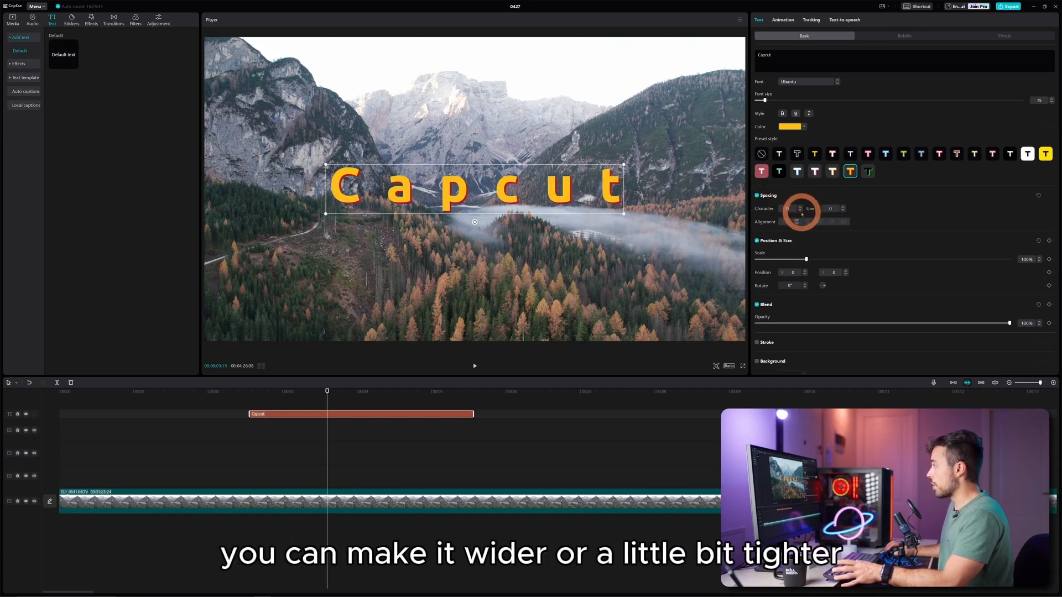
# - Tighten the title's character spacing to 0 and increase its scale very slightly
pyautogui.click(800, 210)
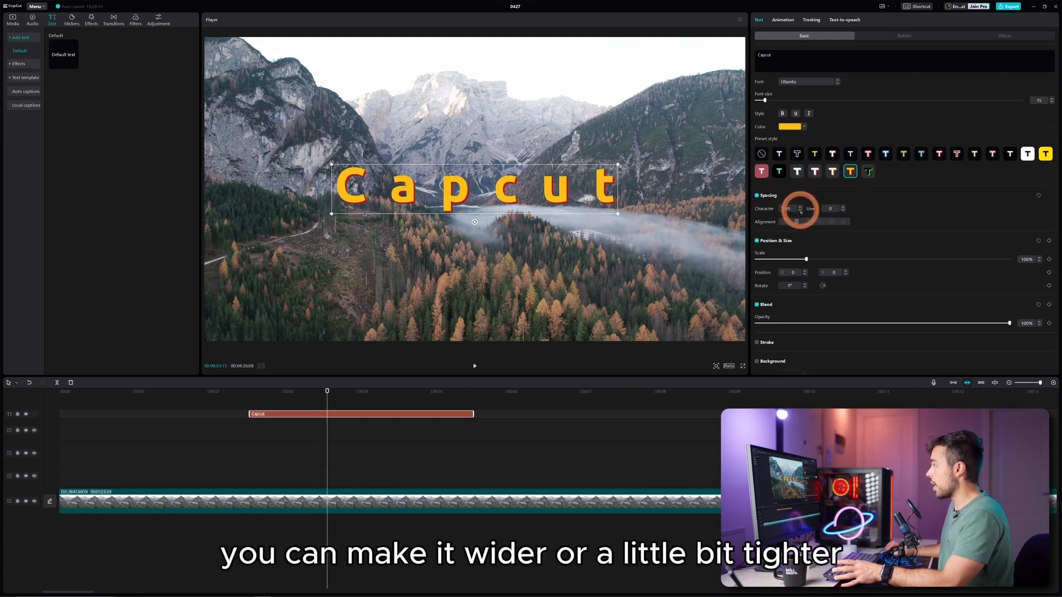
pyautogui.doubleClick(800, 210)
pyautogui.tripleClick(800, 211)
pyautogui.tripleClick(799, 210)
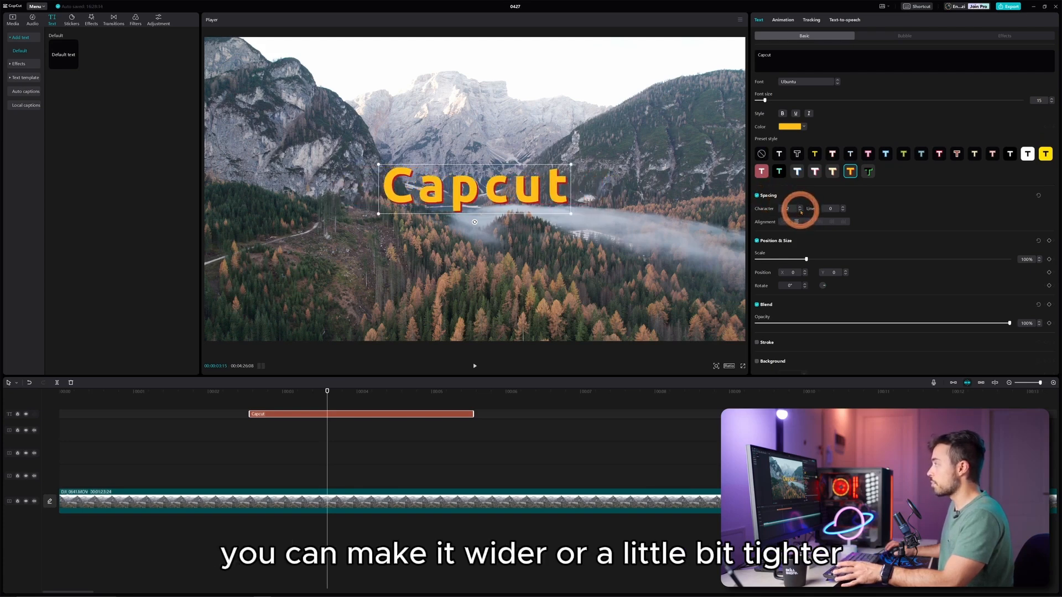
pyautogui.doubleClick(799, 210)
pyautogui.moveTo(806, 259)
pyautogui.mouseDown()
pyautogui.moveTo(844, 260)
pyautogui.moveTo(808, 260)
pyautogui.mouseUp()
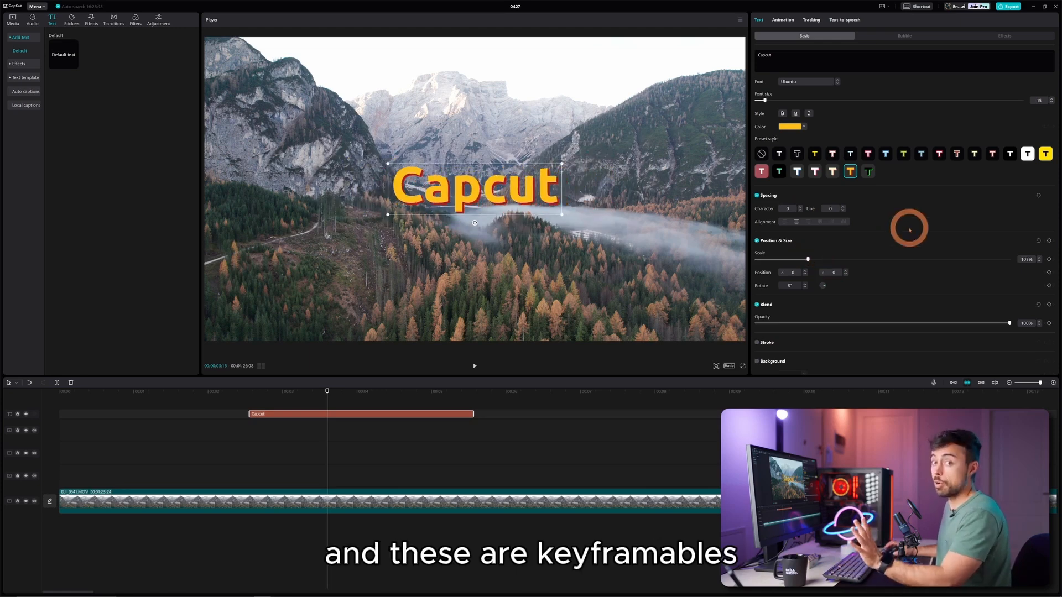
# - Add a red FF0000 stroke to the title and try its background setting on and off
pyautogui.scroll(-3, 929, 227)
pyautogui.click(756, 142)
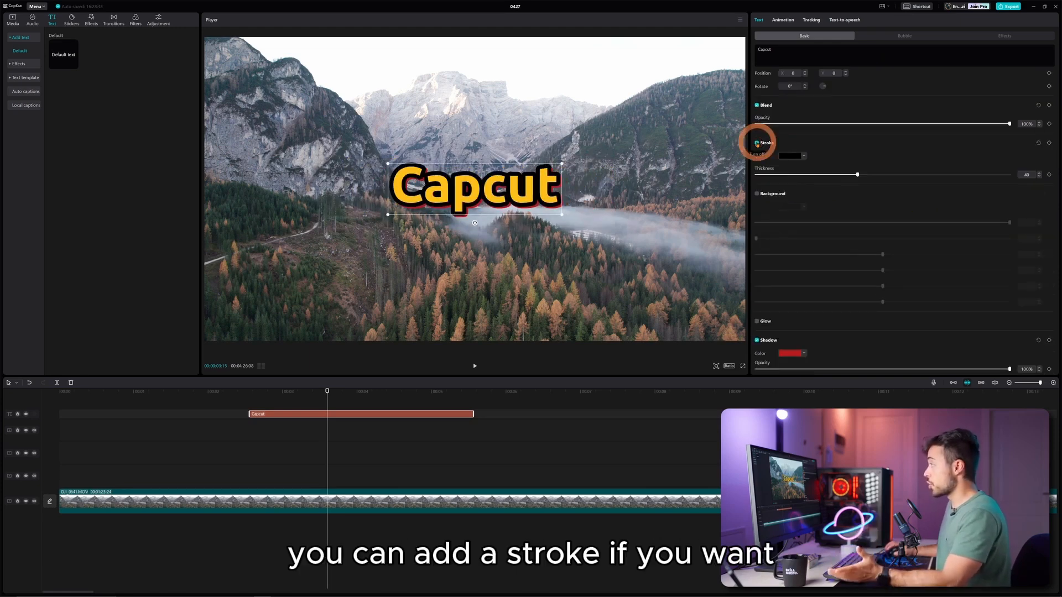
pyautogui.click(794, 156)
pyautogui.click(838, 172)
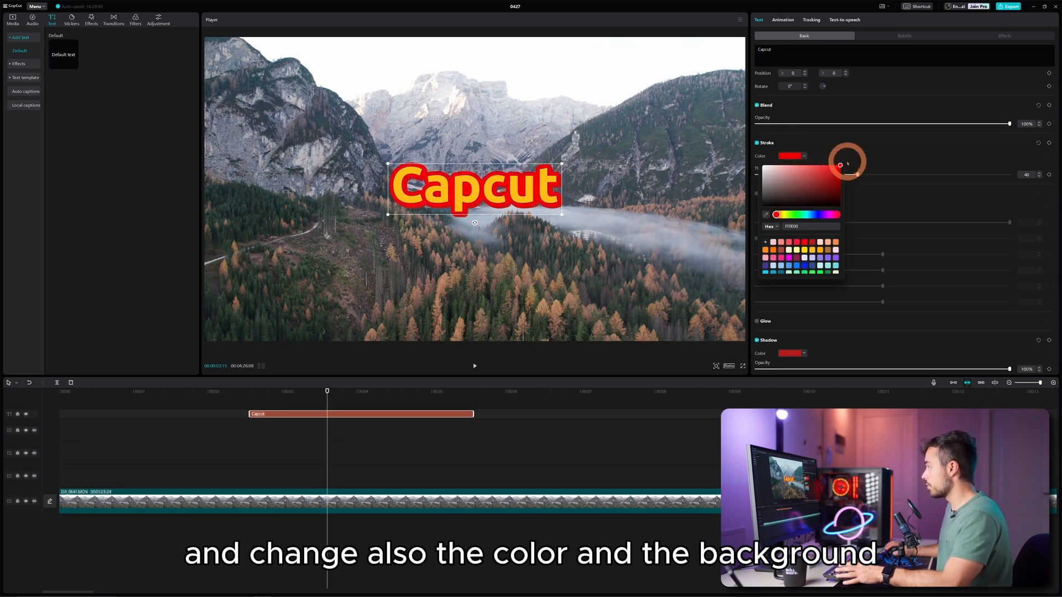
pyautogui.click(757, 163)
pyautogui.click(757, 162)
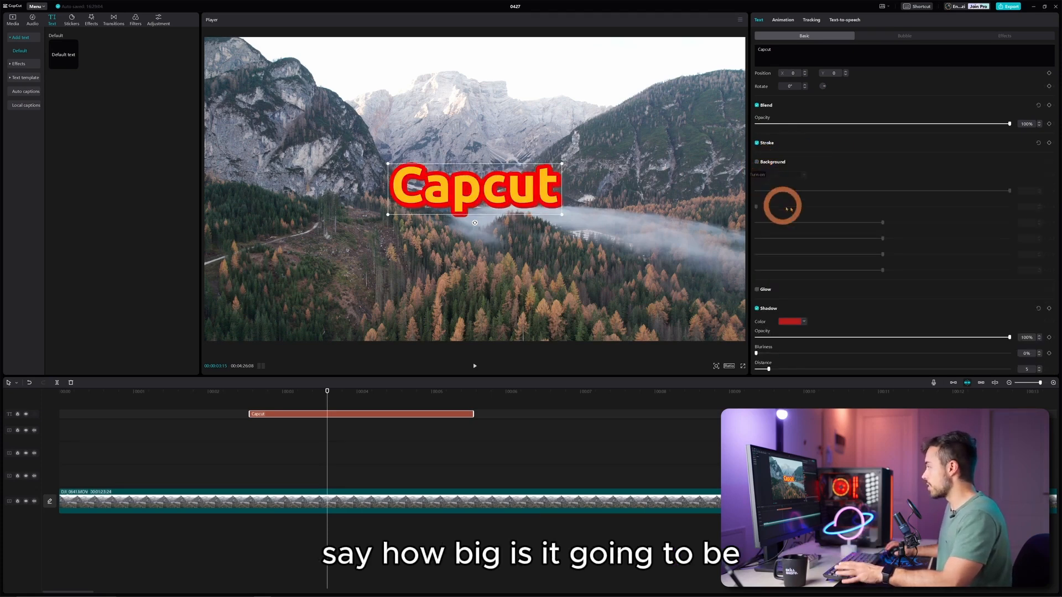
# - Turn on a red glow for the Capcut title, set its shadow color to blue and increase the shadow distance
pyautogui.click(757, 289)
pyautogui.scroll(-2, 796, 260)
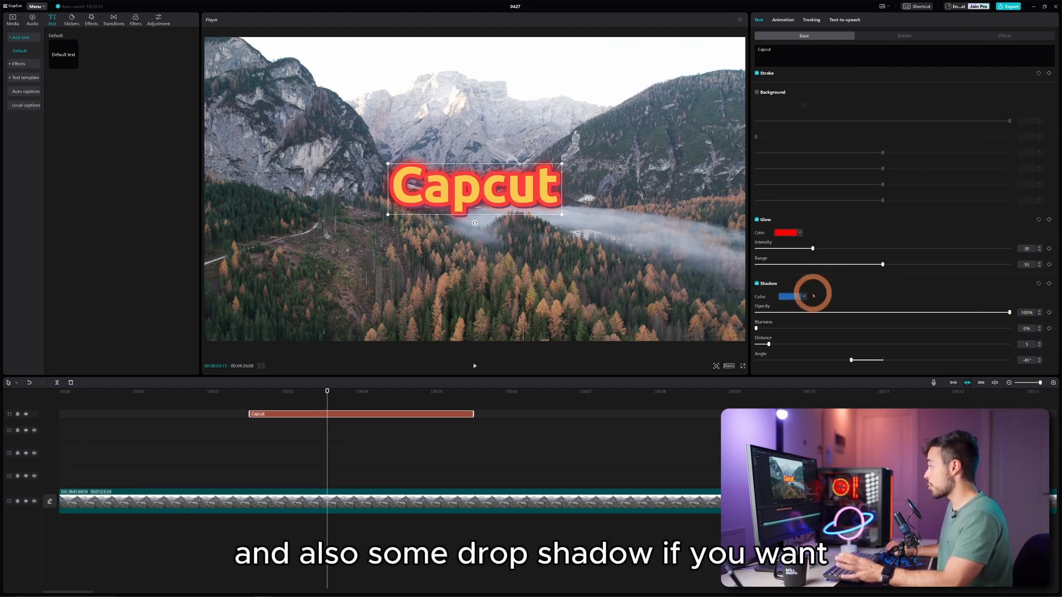
pyautogui.click(801, 294)
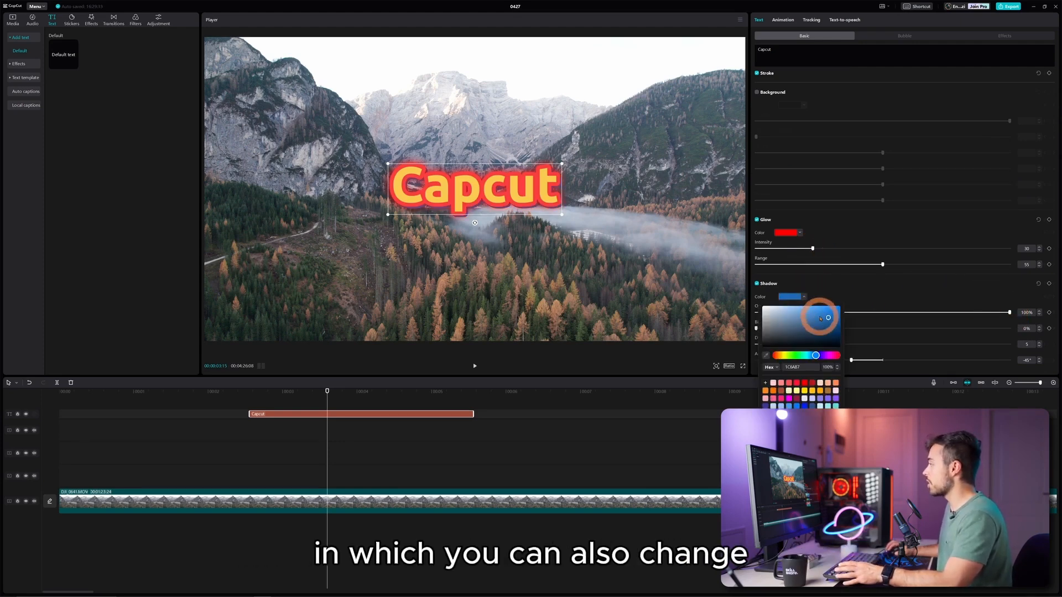
pyautogui.click(863, 297)
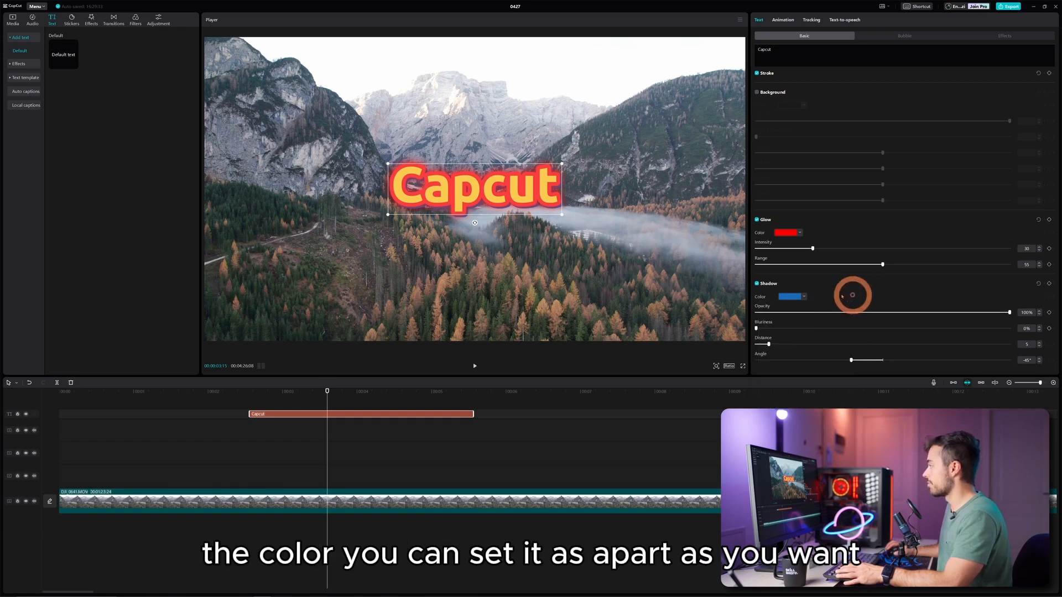
pyautogui.moveTo(768, 344); pyautogui.dragTo(875, 338)
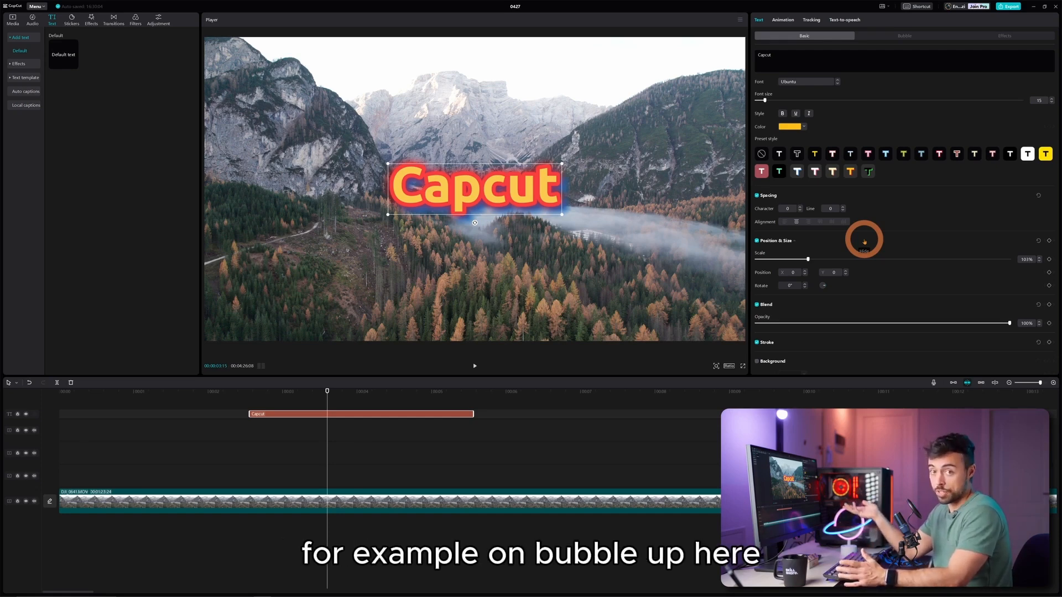
# - Try the white spiky burst bubble behind the Capcut title, replacing it with the yellow comic burst bubble
pyautogui.click(904, 35)
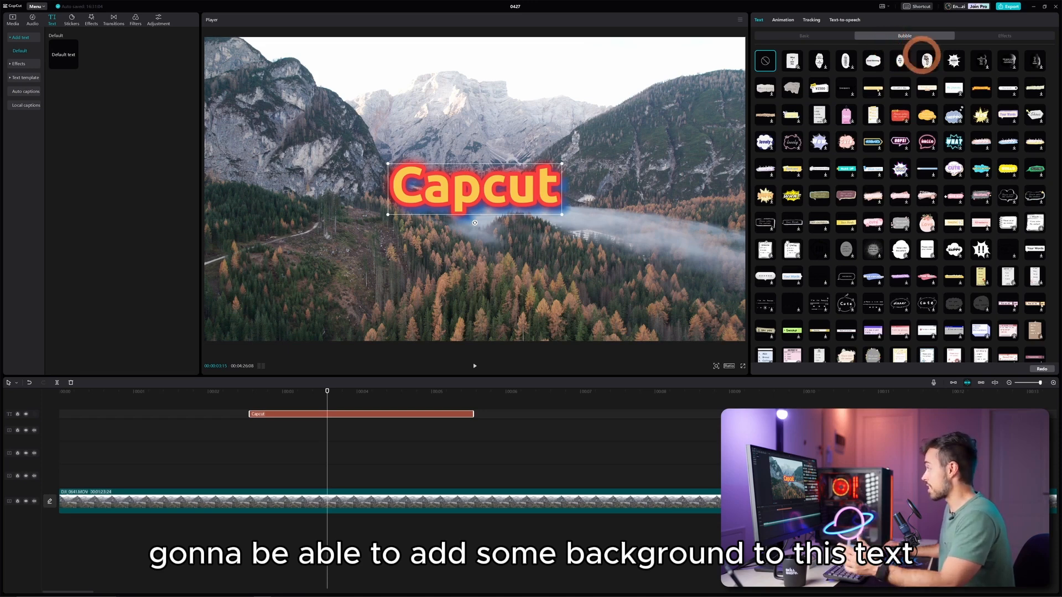
pyautogui.click(952, 60)
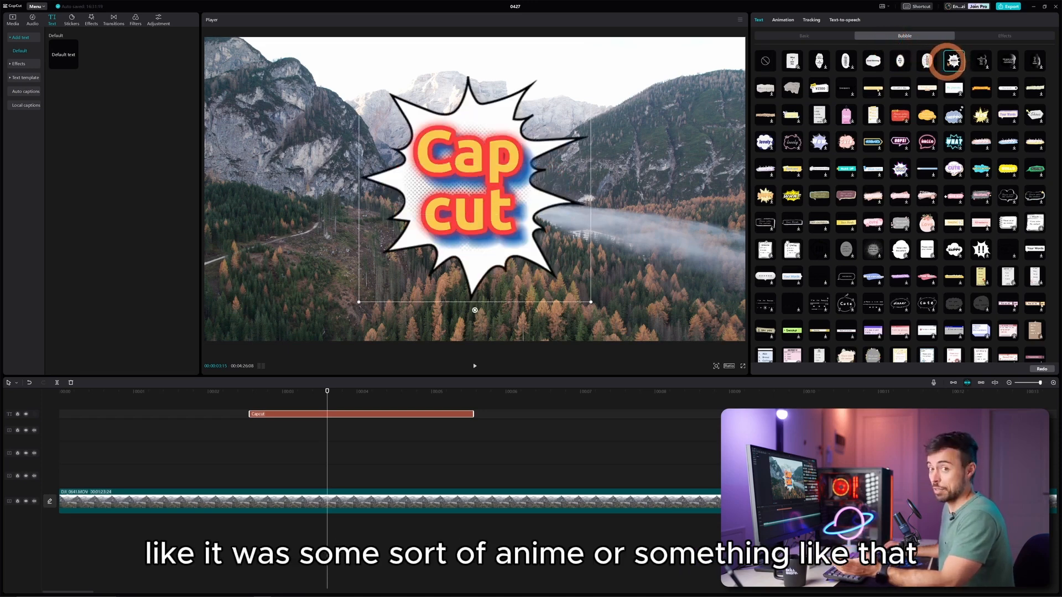
pyautogui.click(792, 196)
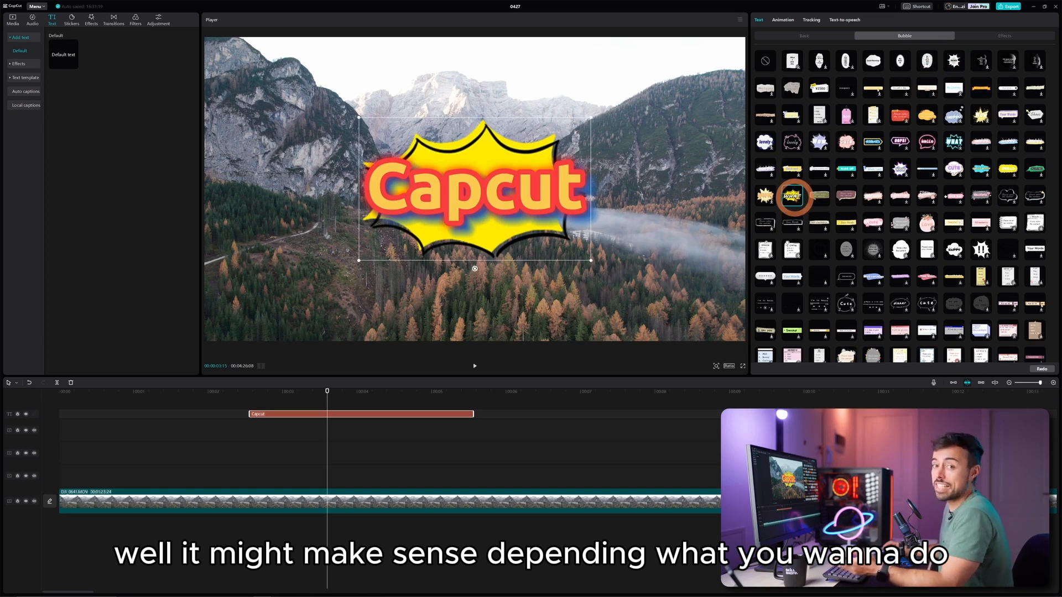
# - Try several text effects on the Capcut title, including cracked white, neon turquoise, metallic red and green textured styles
pyautogui.click(1005, 35)
pyautogui.click(819, 142)
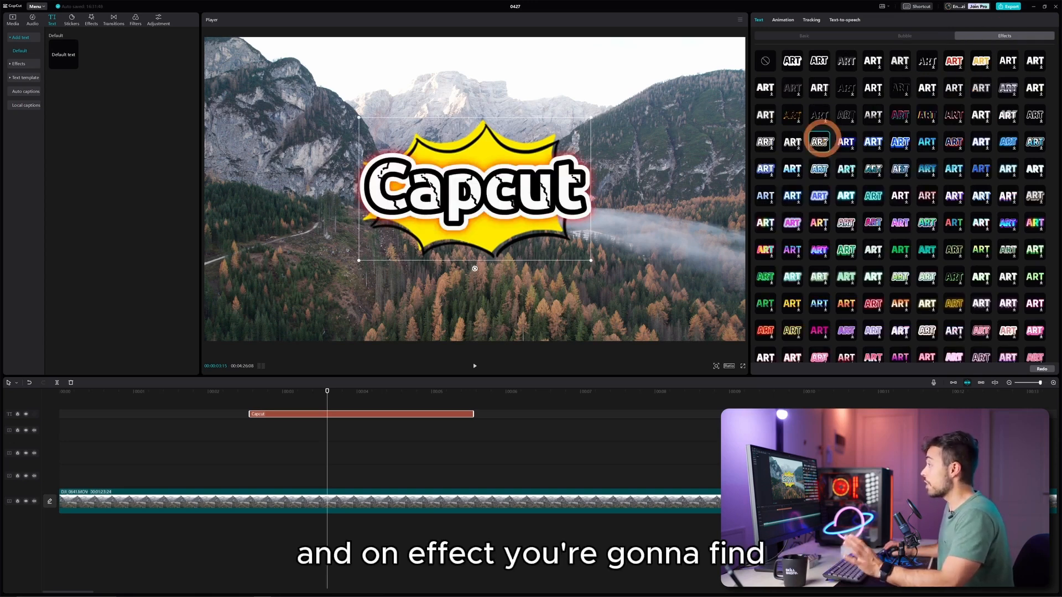
pyautogui.click(873, 195)
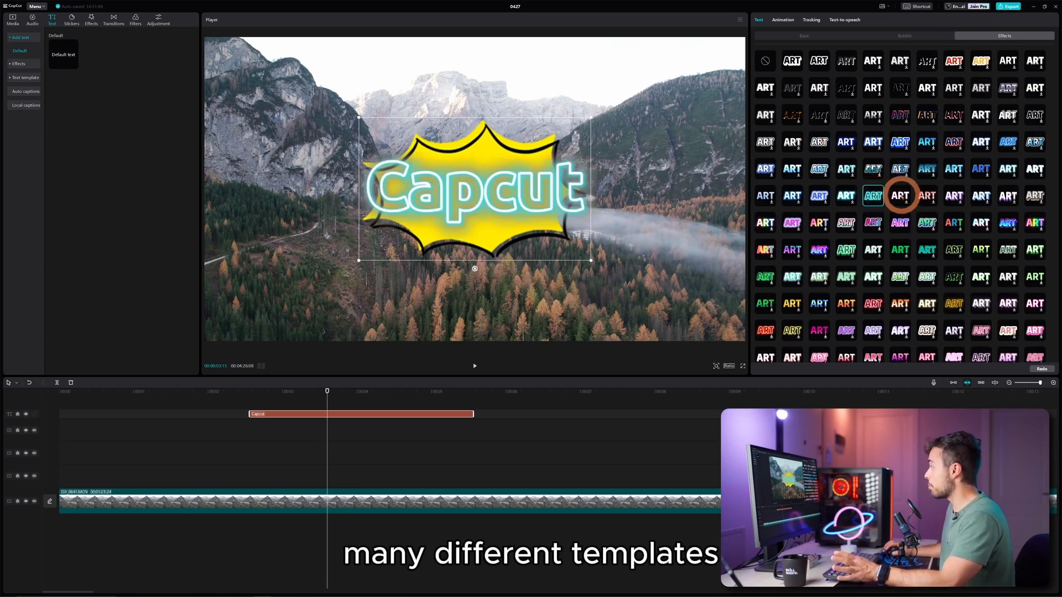
pyautogui.click(900, 196)
pyautogui.click(926, 196)
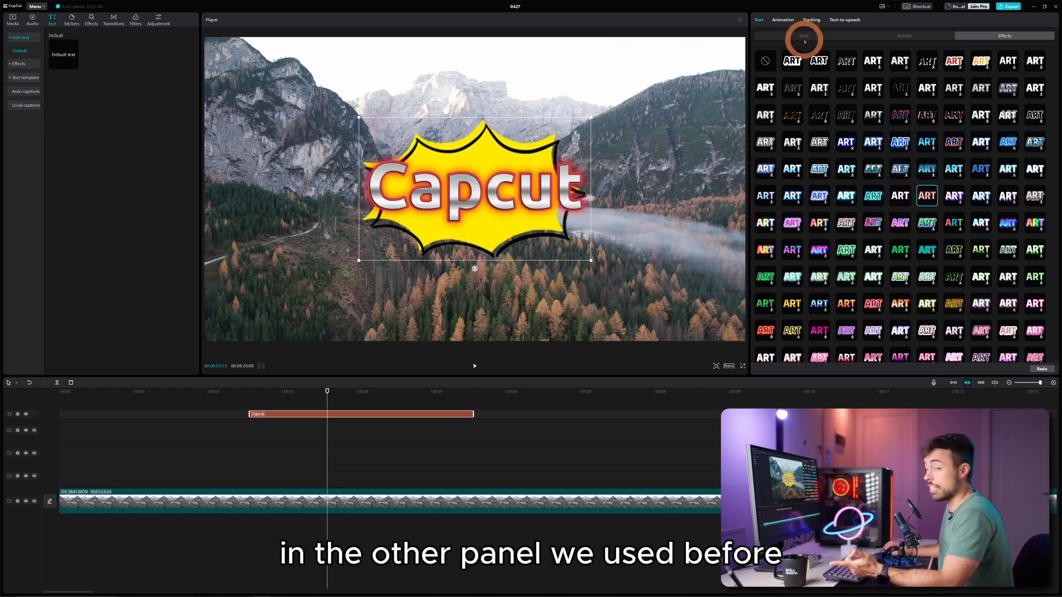
pyautogui.click(846, 250)
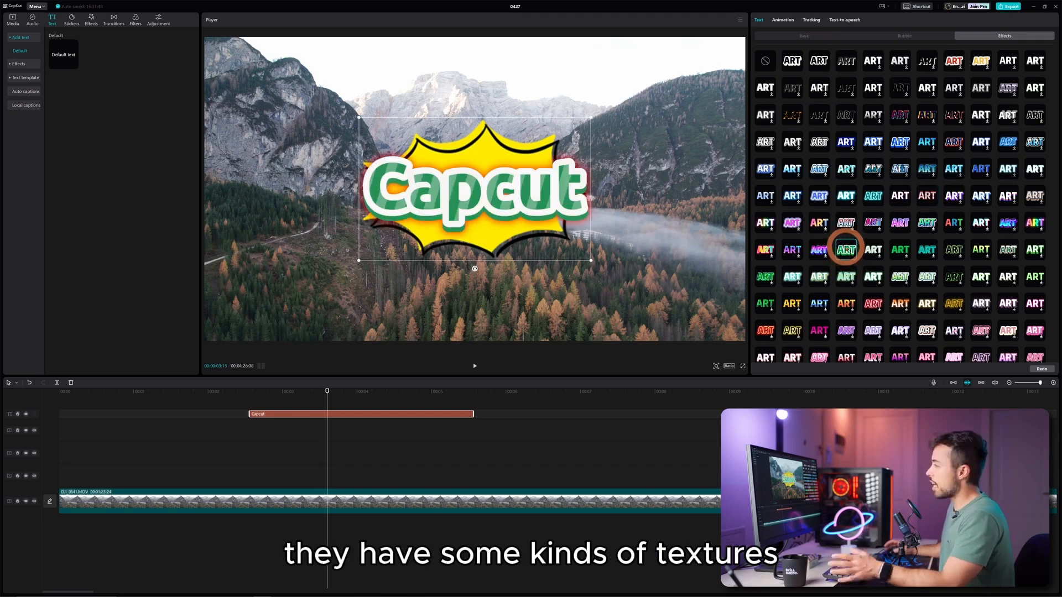
pyautogui.click(900, 276)
pyautogui.scroll(-3, 905, 269)
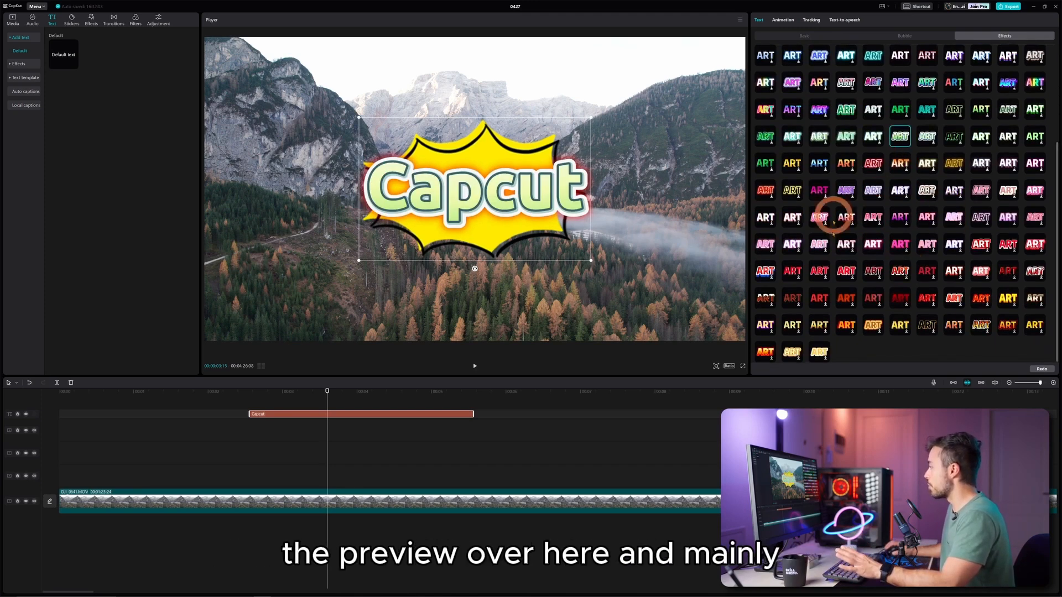
# - Add a default text with the trending pink-and-blue outlined effect to the timeline, just after the Capcut title
pyautogui.click(150, 122)
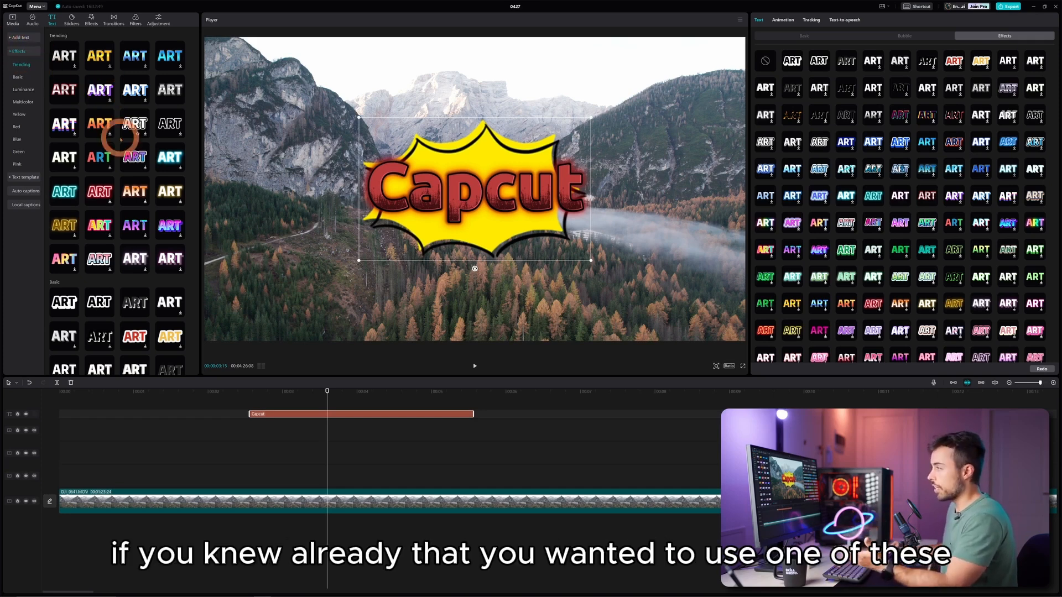
pyautogui.scroll(-1, 128, 159)
pyautogui.click(135, 128)
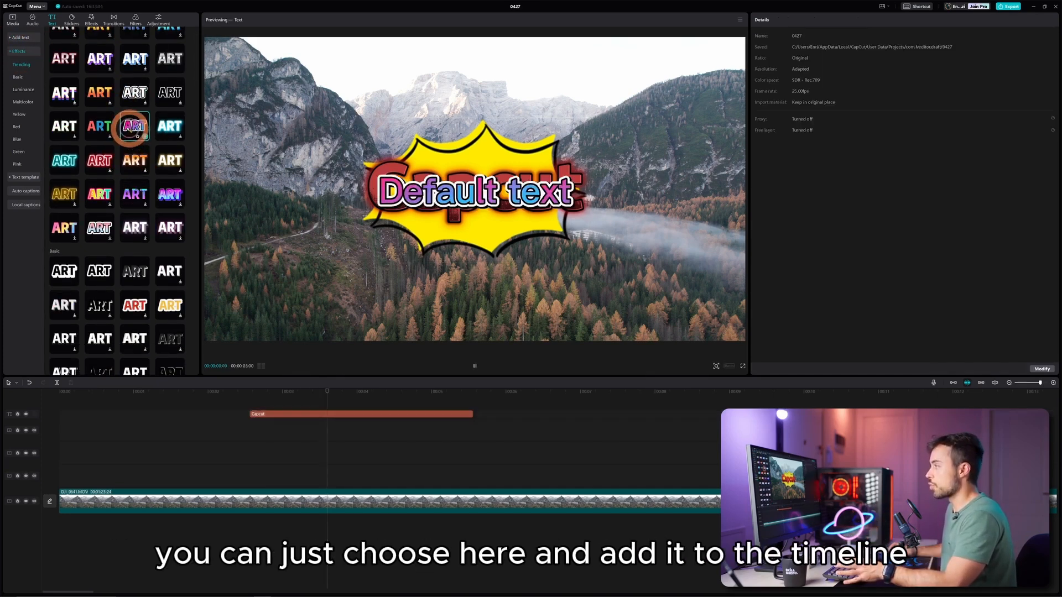
pyautogui.click(145, 136)
pyautogui.moveTo(353, 415); pyautogui.dragTo(568, 392)
pyautogui.click(517, 399)
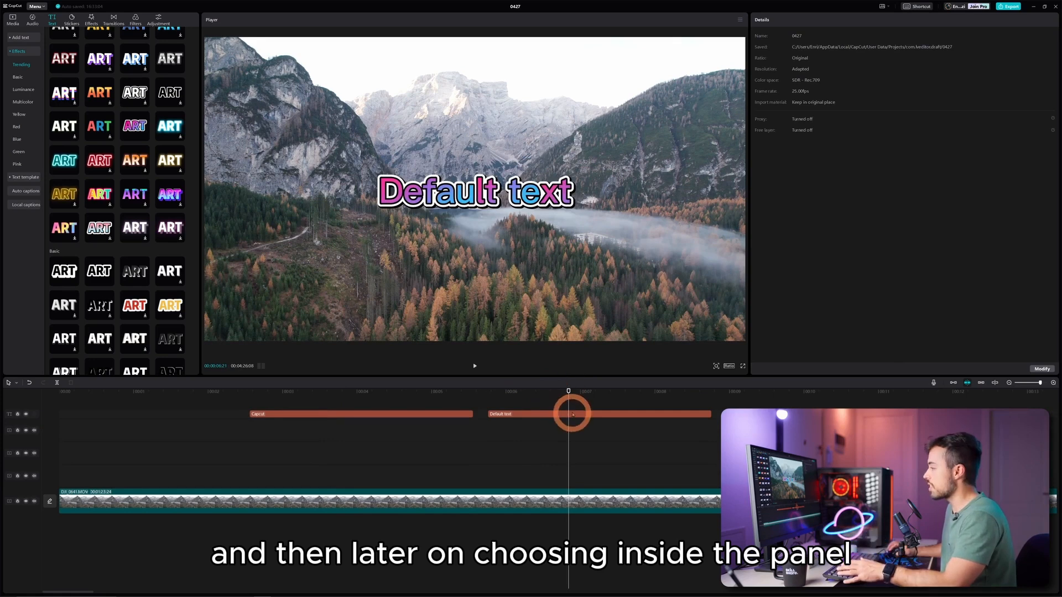
pyautogui.click(573, 414)
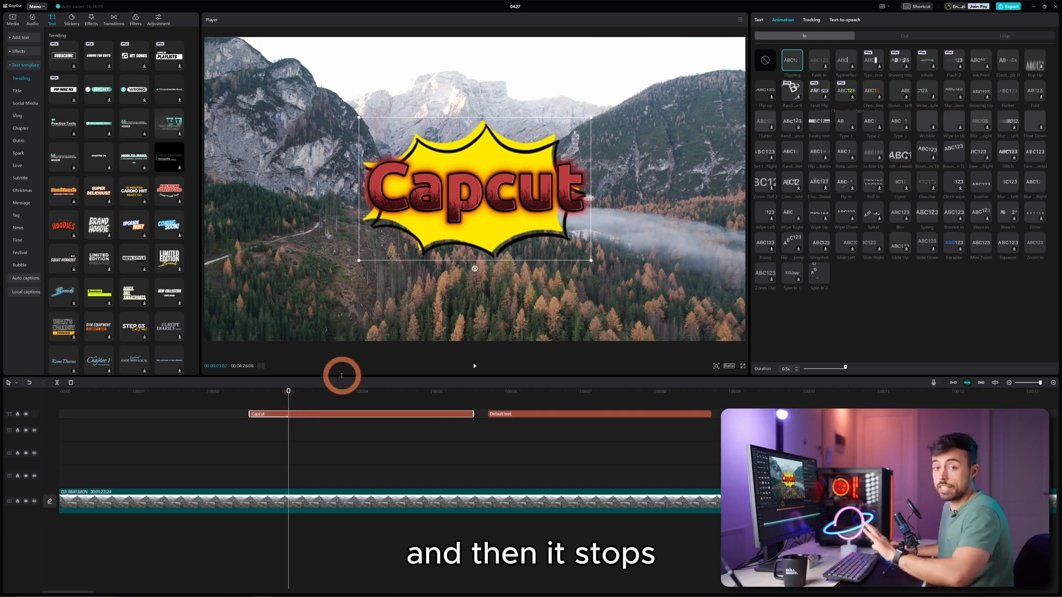
# - Apply the Mini Zoom out animation to the Capcut title and play back its ending
pyautogui.click(905, 35)
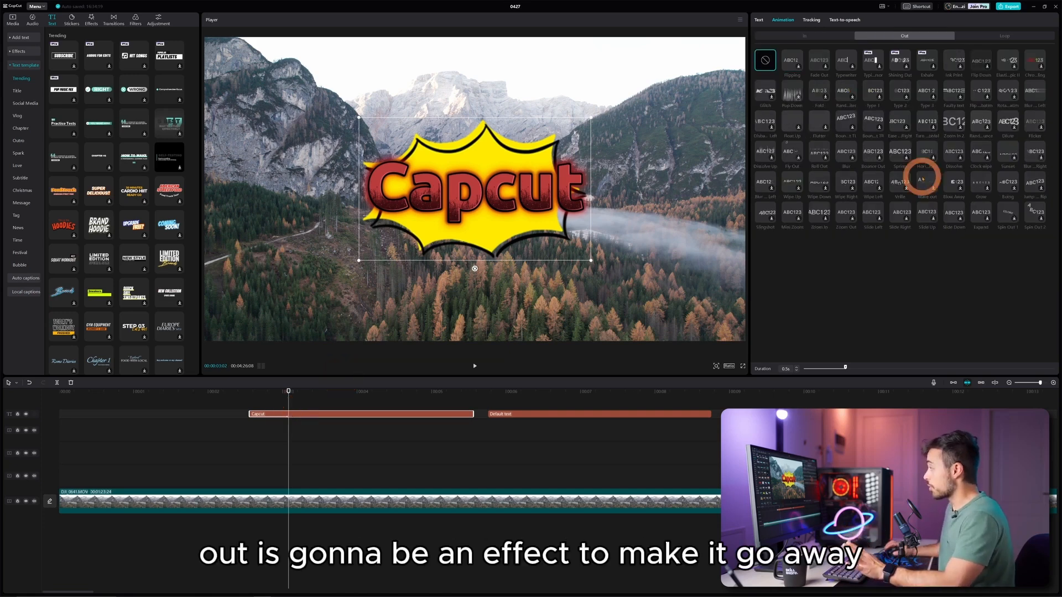
pyautogui.click(792, 212)
pyautogui.click(431, 392)
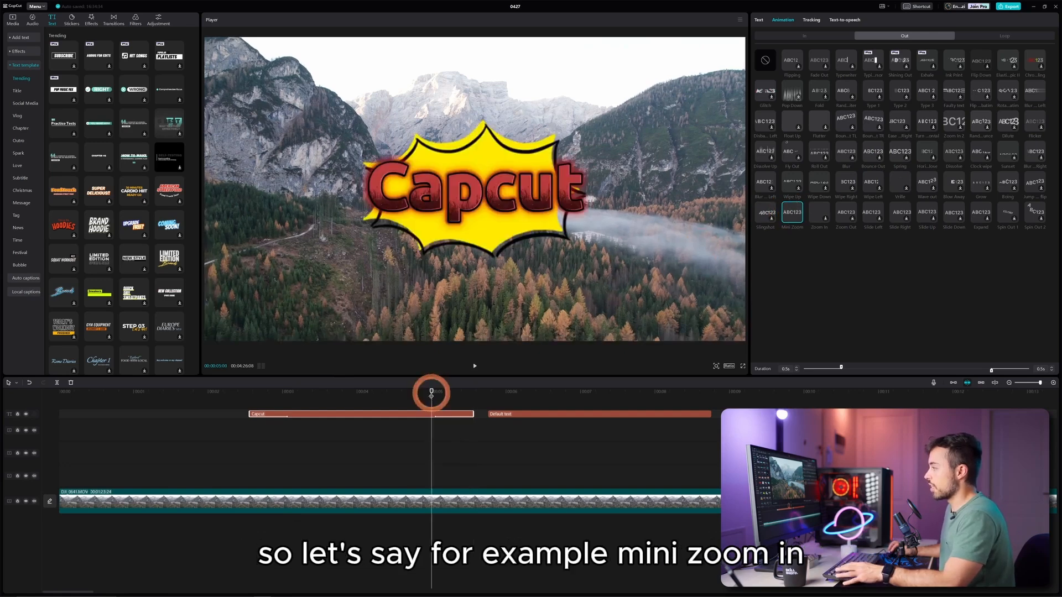
pyautogui.press('space')
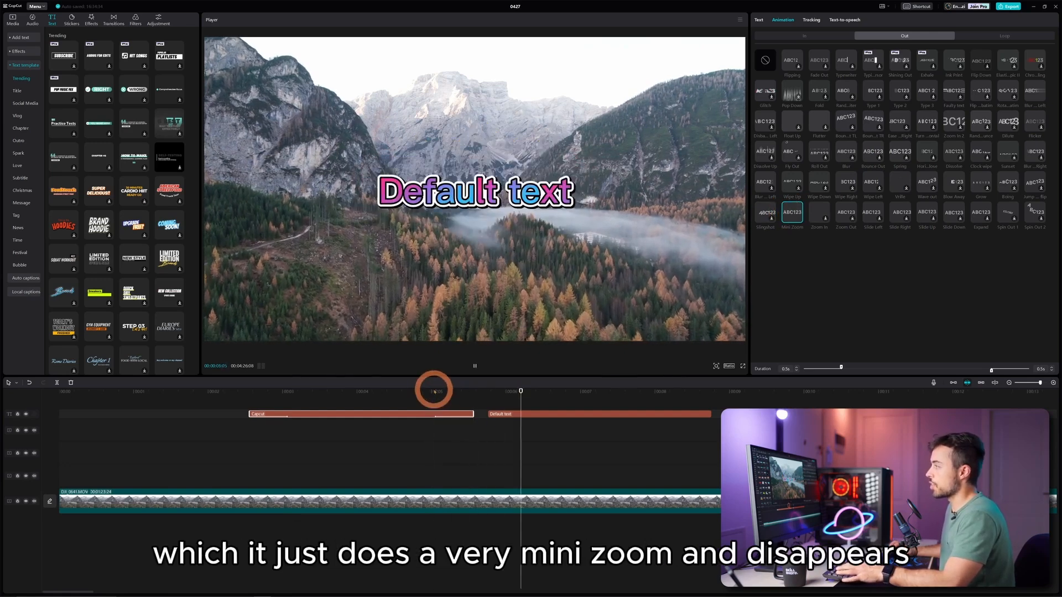
pyautogui.click(428, 393)
pyautogui.press('space')
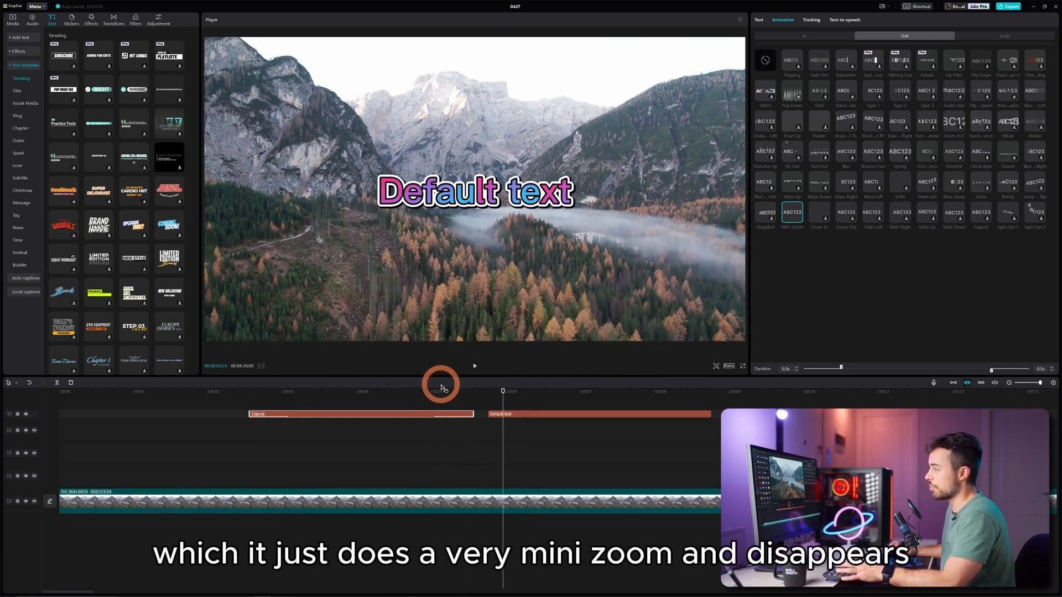
pyautogui.click(363, 392)
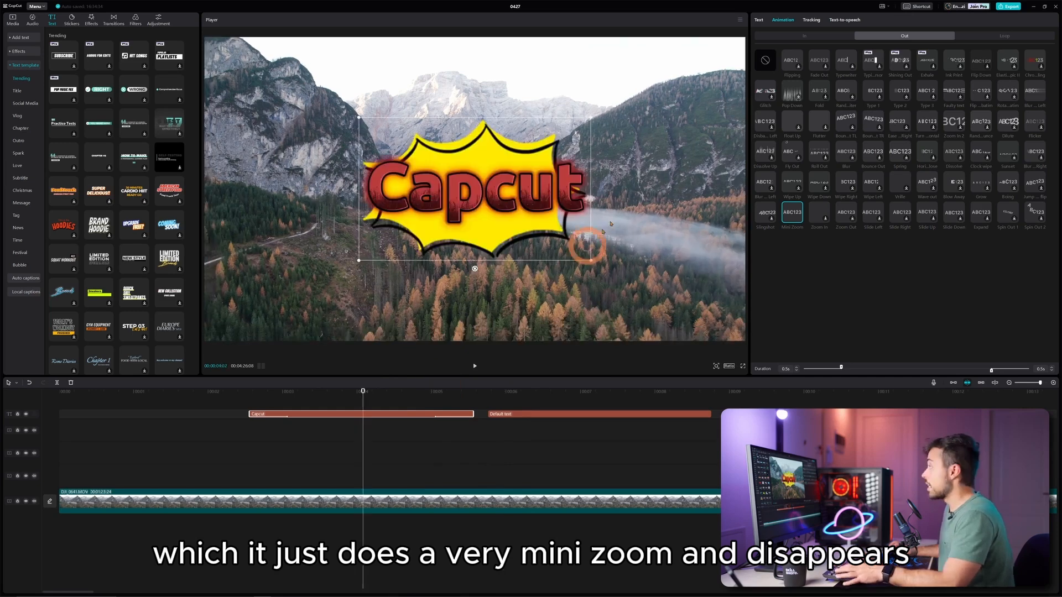
# - Apply a pixelated dot loop animation to the Capcut title and preview it, returning to the title's start
pyautogui.click(1005, 37)
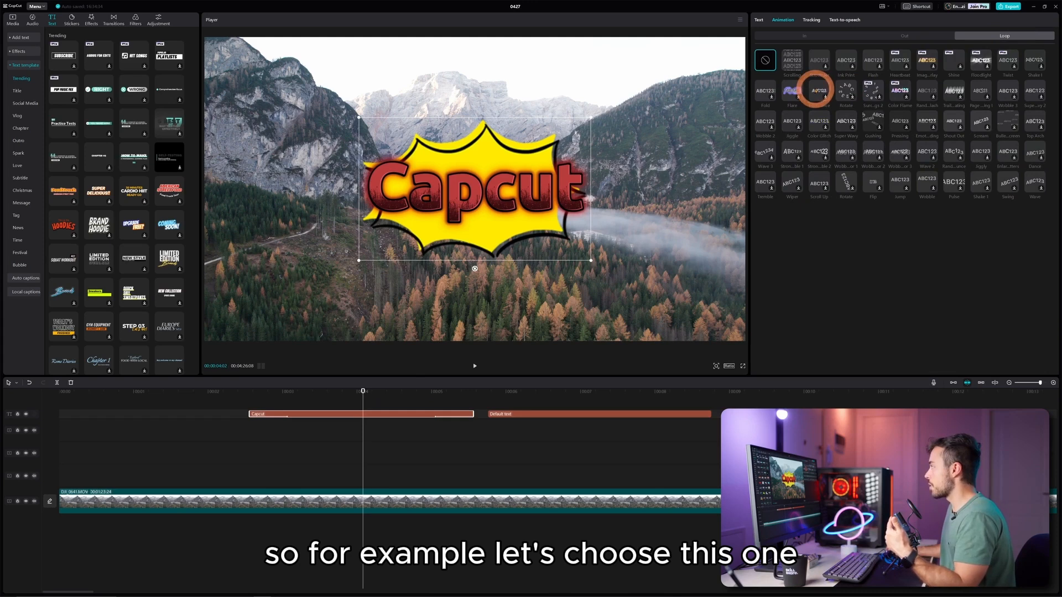
pyautogui.click(817, 90)
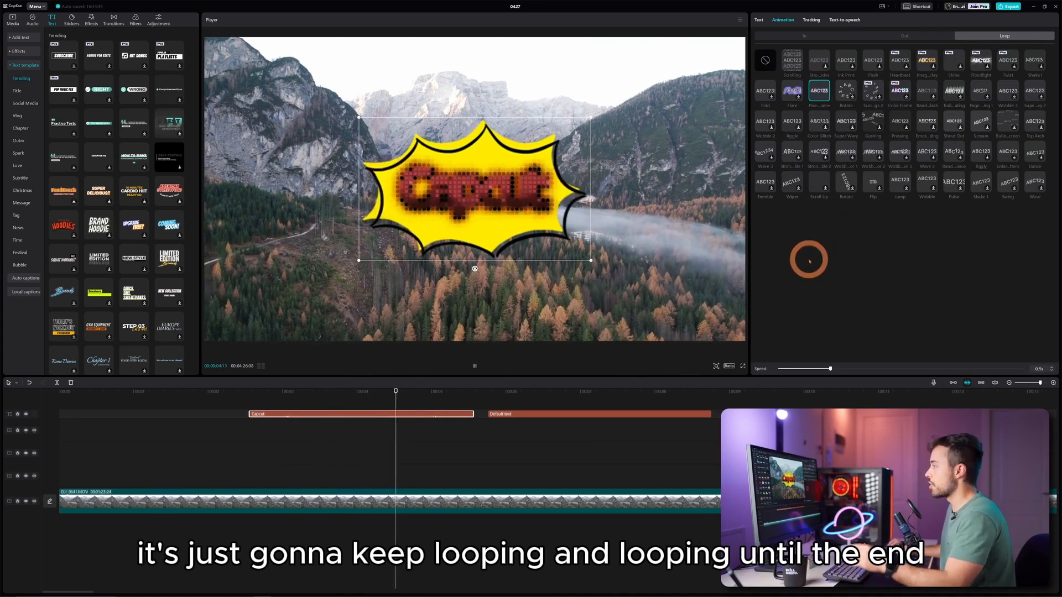
pyautogui.press('space')
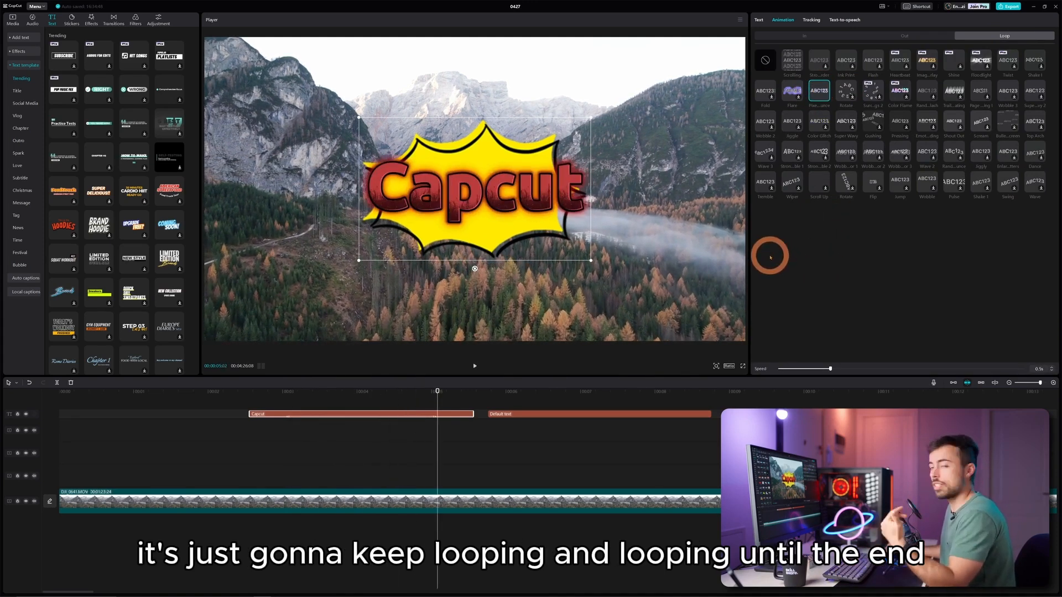
pyautogui.click(240, 425)
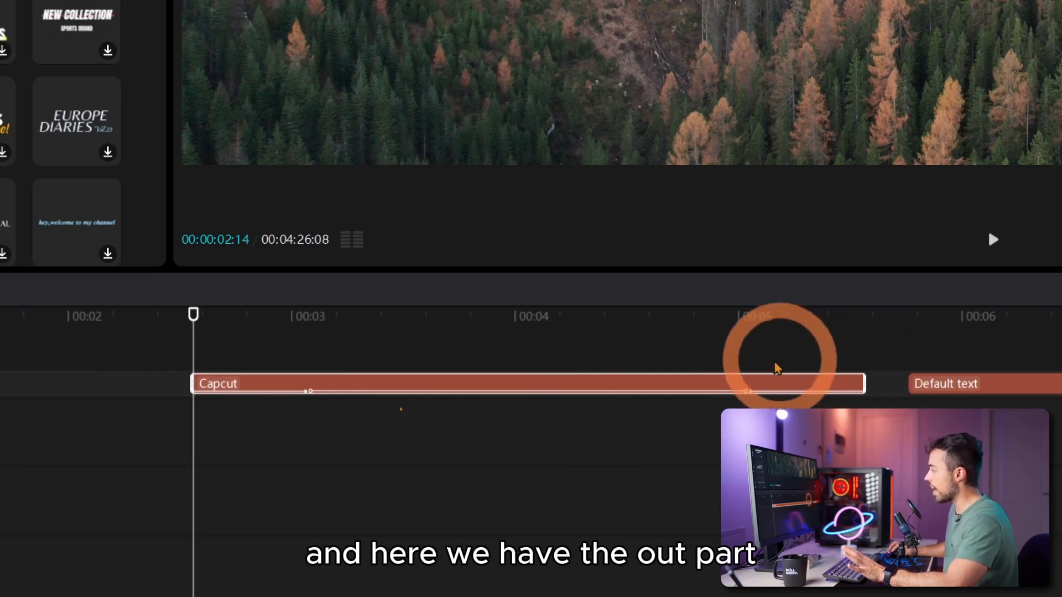
pyautogui.press('space')
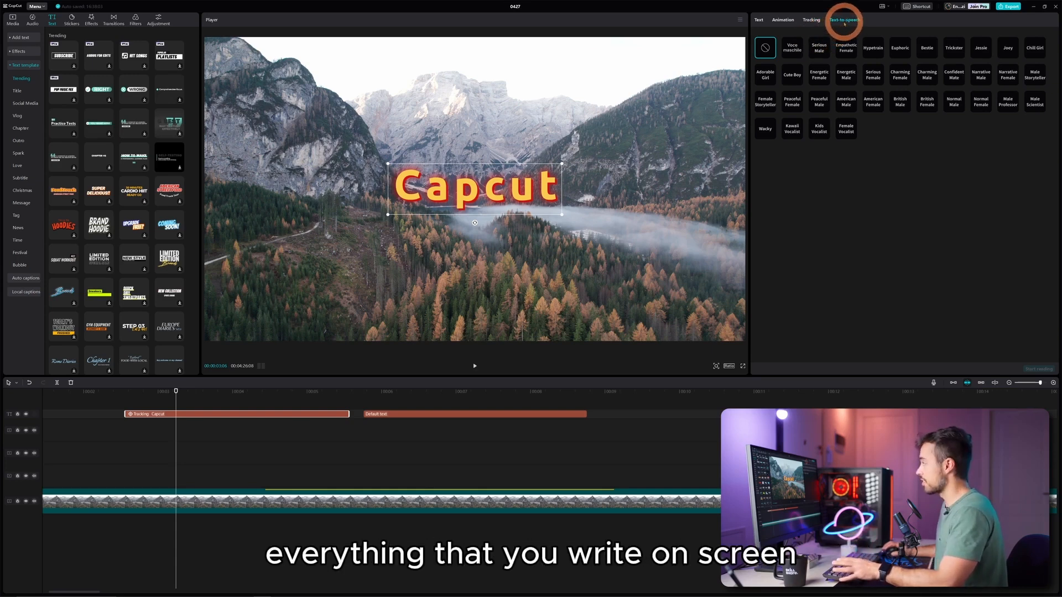
# - Extend the title to read "Capcut is the best editing software" and generate text-to-speech audio from it
pyautogui.click(759, 19)
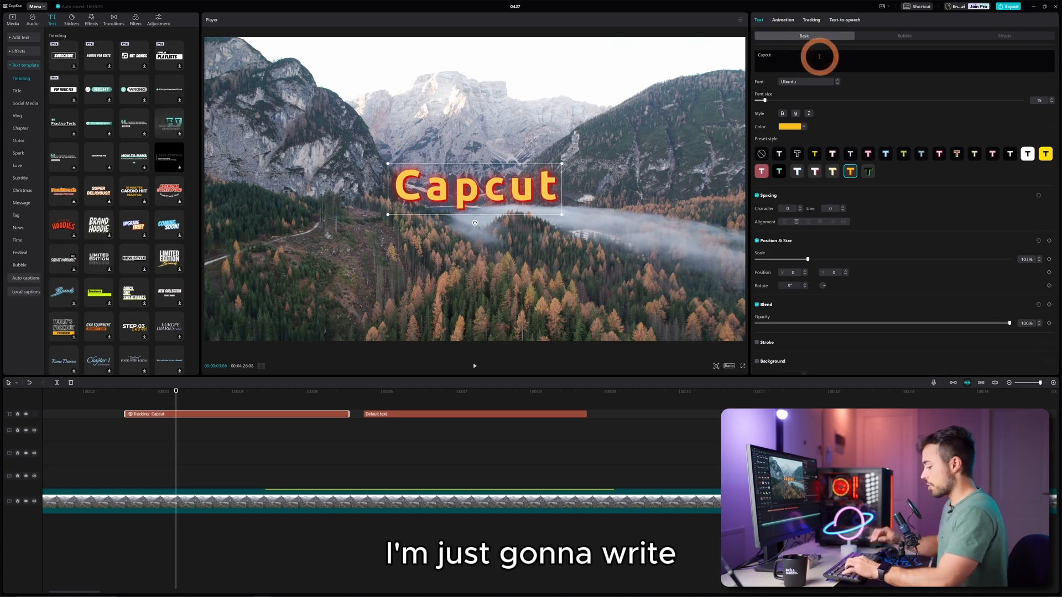
pyautogui.write('is the best editing software')
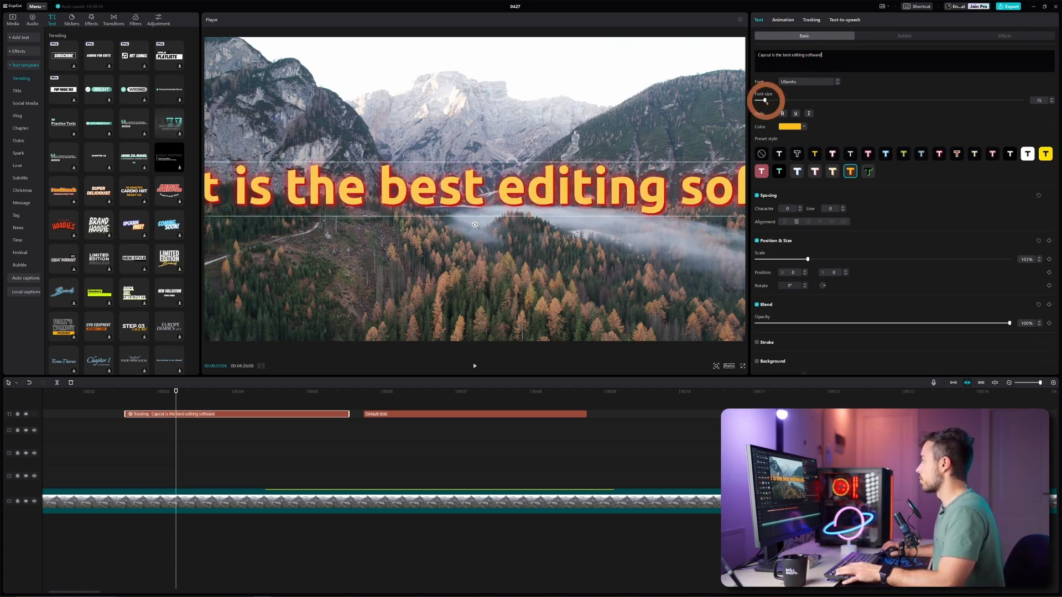
pyautogui.click(844, 20)
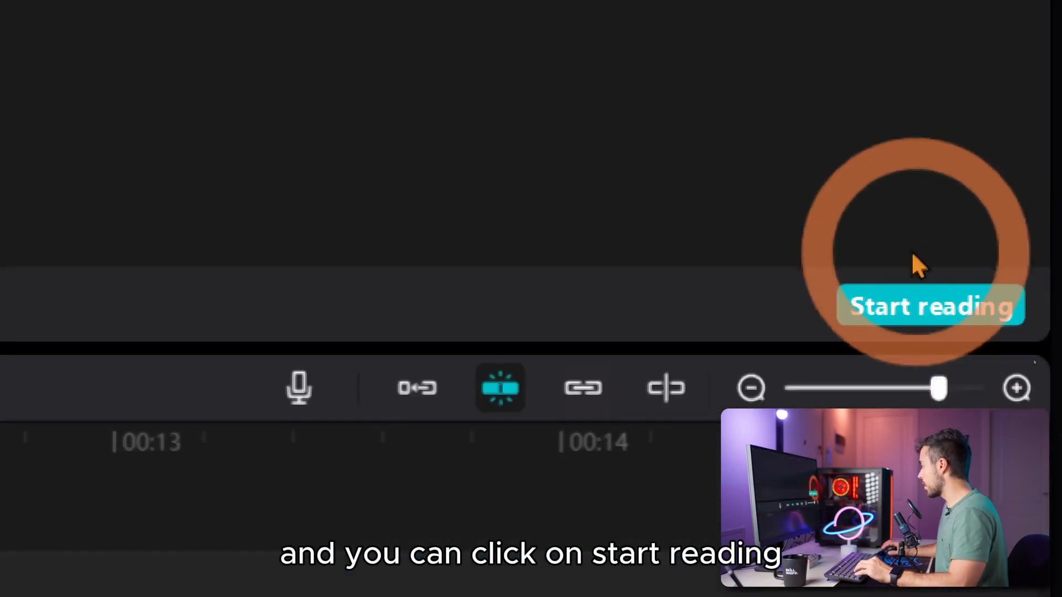
pyautogui.click(878, 322)
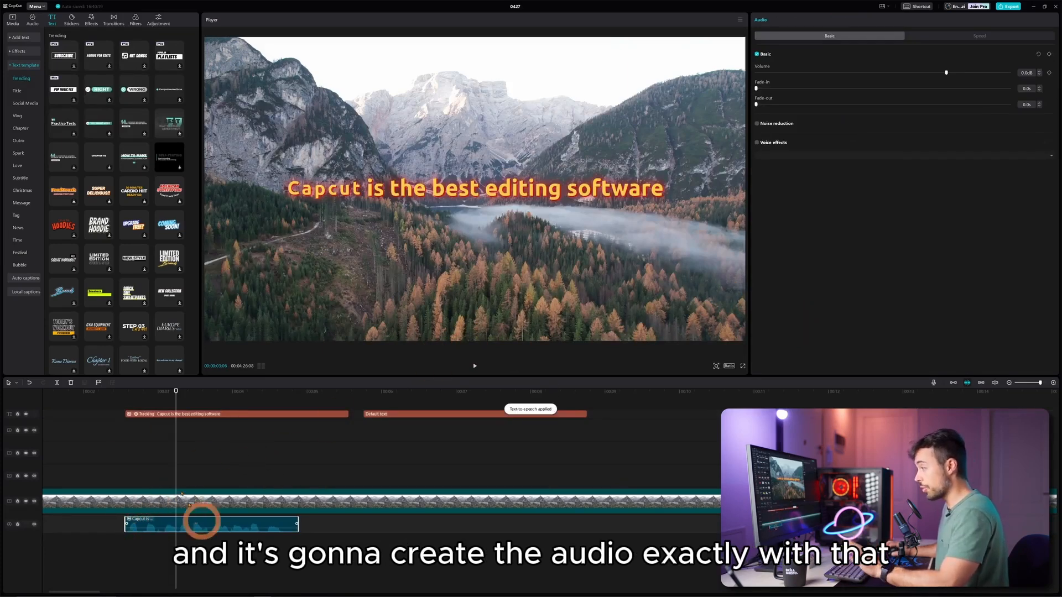
# - Play back the generated speech together with the title
pyautogui.click(131, 391)
pyautogui.press('space')
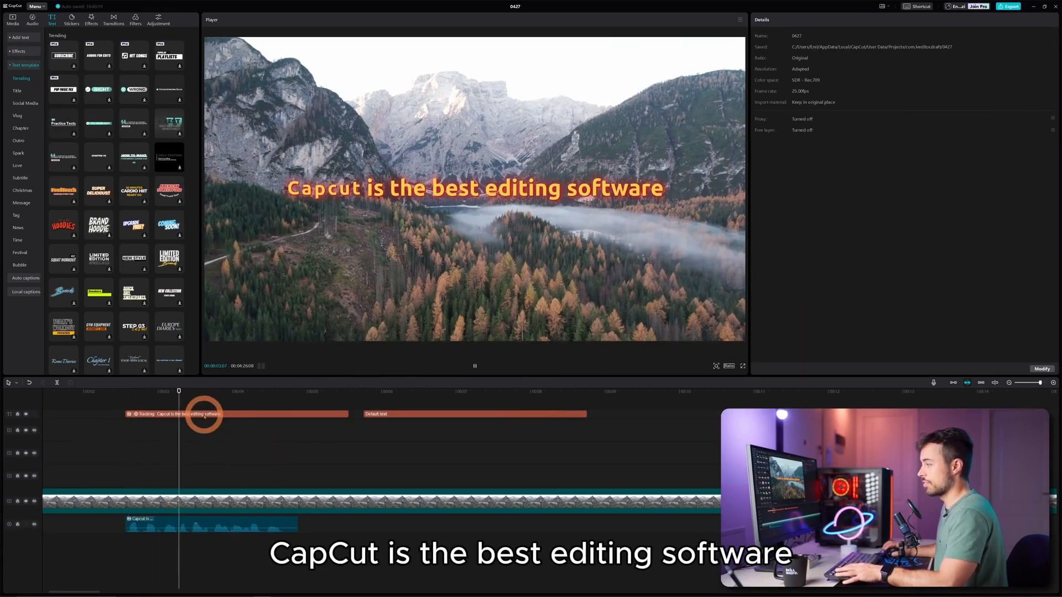
pyautogui.press('space')
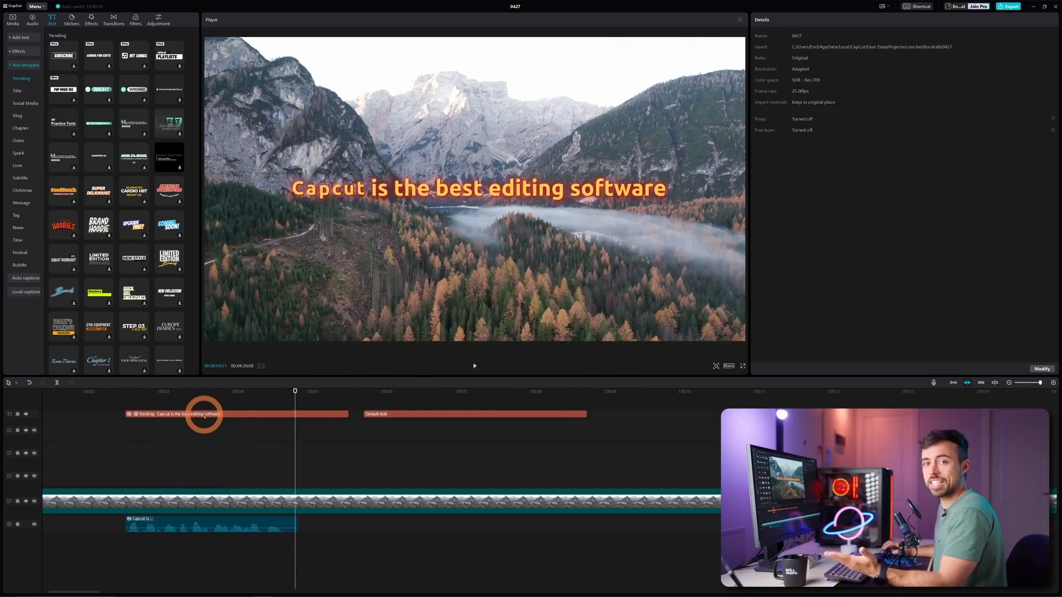
# - Delete the "Capcut is the best editing software" title, keeping its speech clip, and play the audio on its own
pyautogui.click(246, 429)
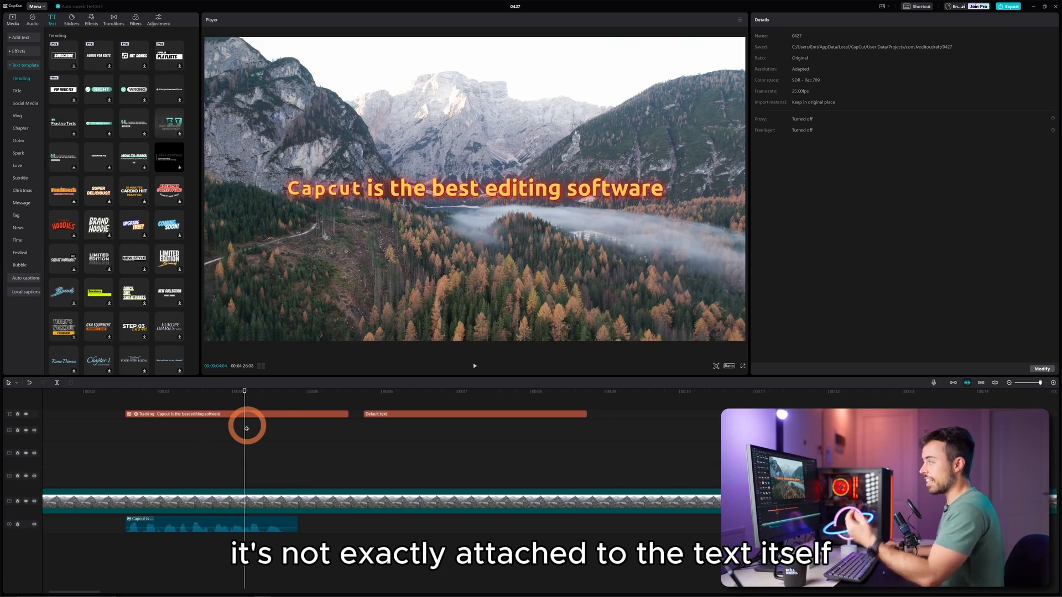
pyautogui.click(198, 414)
pyautogui.press('Delete')
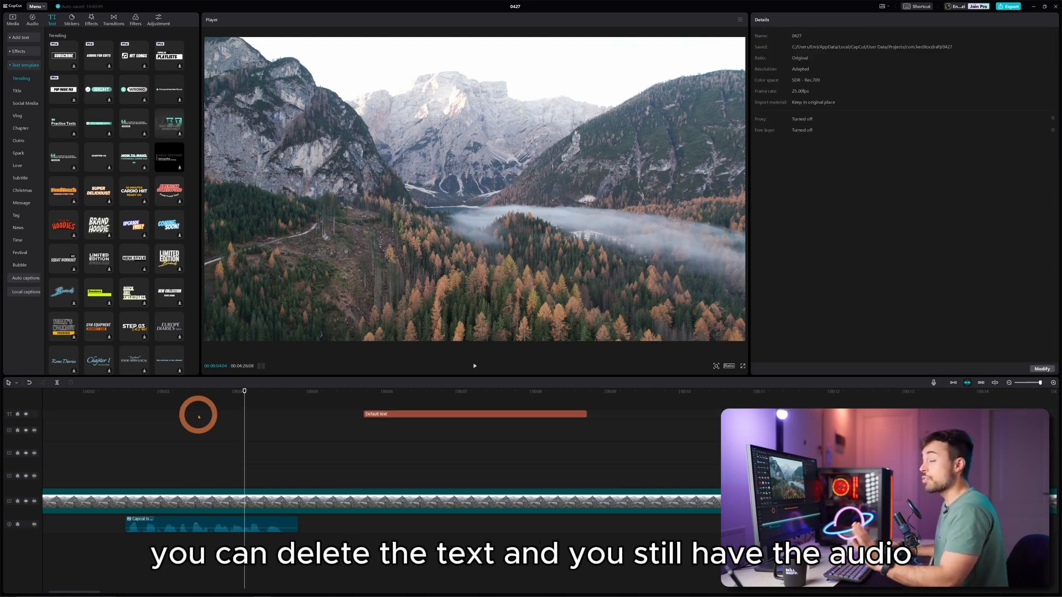
pyautogui.click(124, 398)
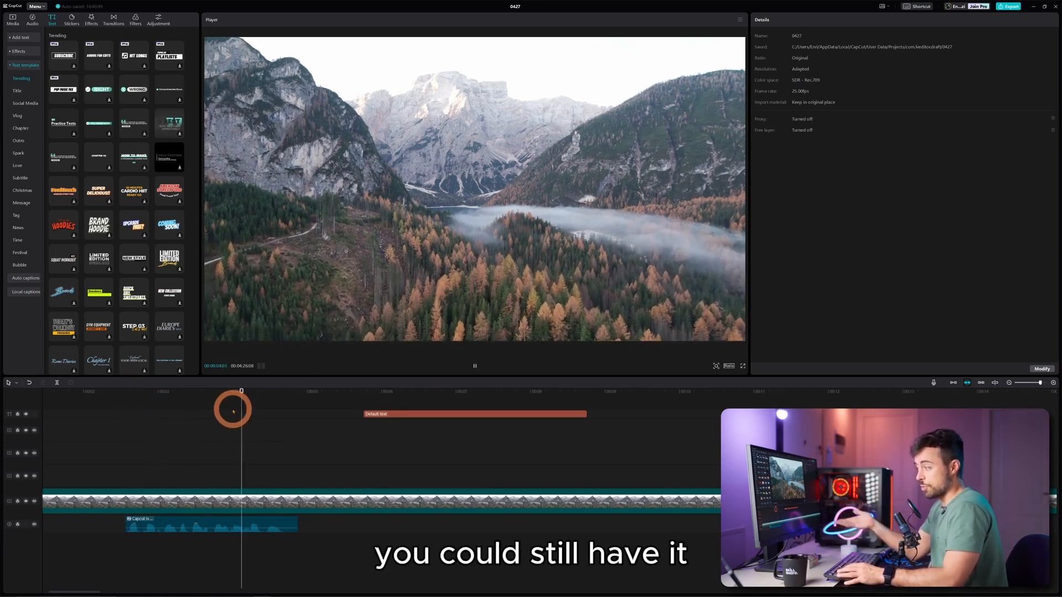
# - Stop playback and look through the languages offered for auto captions, closing the list without choosing another one
pyautogui.press('space')
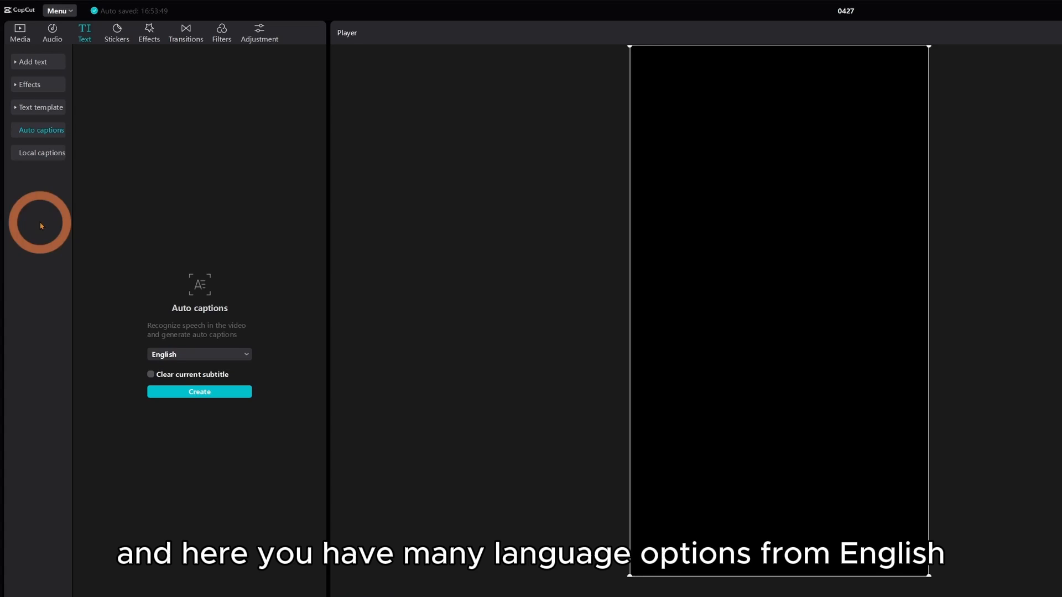
pyautogui.click(183, 355)
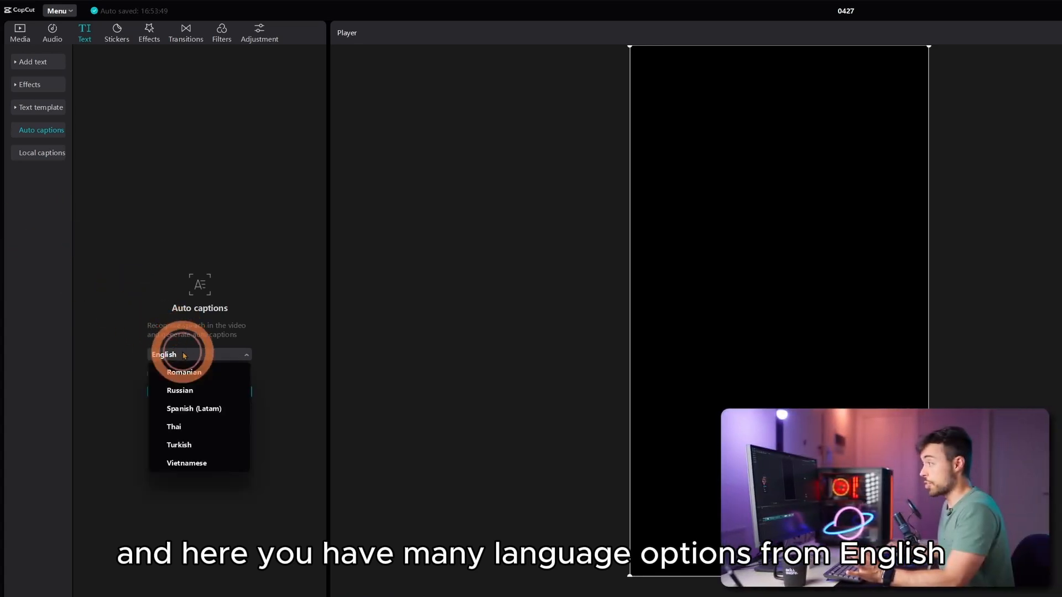
pyautogui.scroll(2, 199, 396)
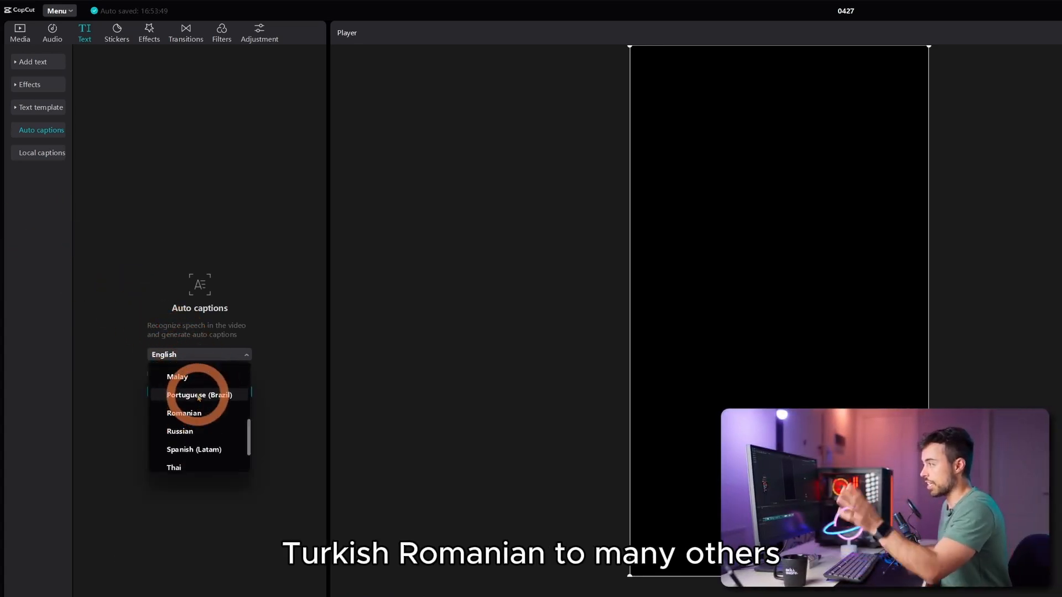
pyautogui.scroll(-2, 199, 397)
pyautogui.scroll(3, 199, 397)
pyautogui.scroll(-3, 199, 397)
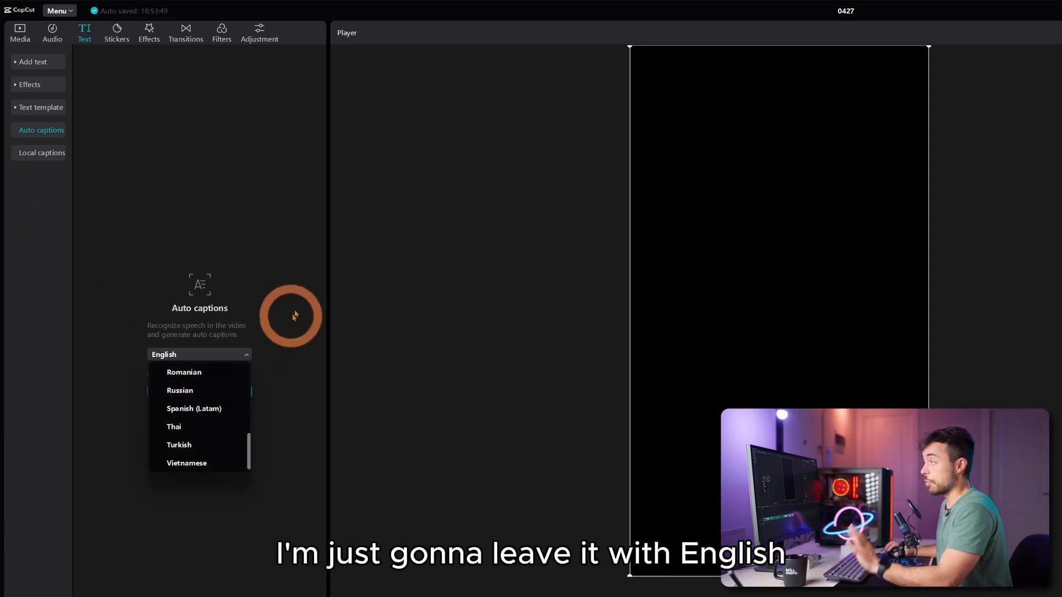
pyautogui.click(289, 292)
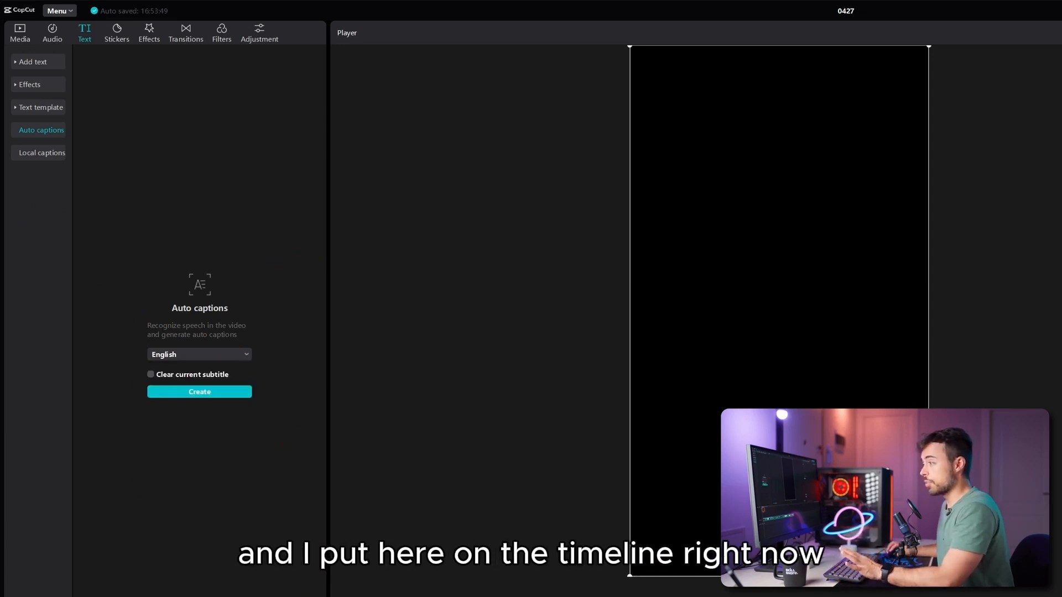
# - Generate English auto captions for the vertical drone clip, check them along the timeline and open the caption list from the first one
pyautogui.moveTo(74, 497); pyautogui.dragTo(44, 402)
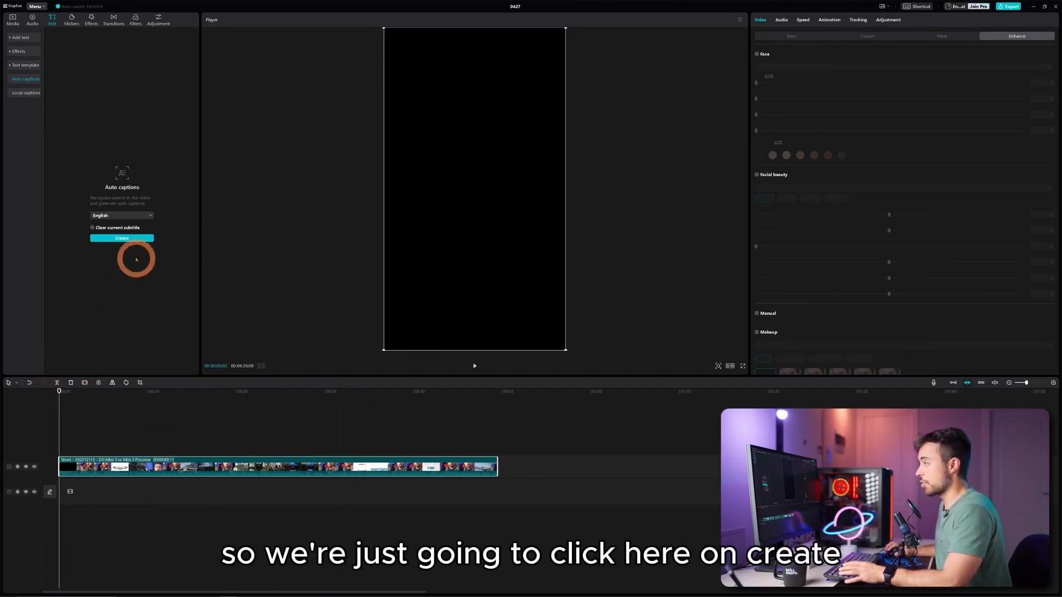
pyautogui.click(126, 239)
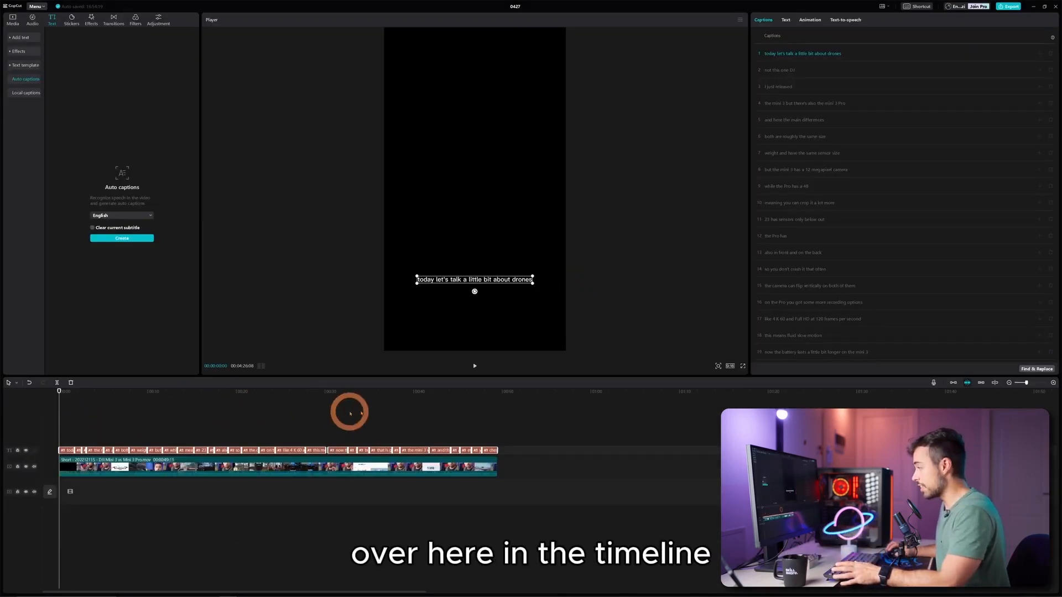
pyautogui.scroll(2, 548, 421)
pyautogui.click(230, 415)
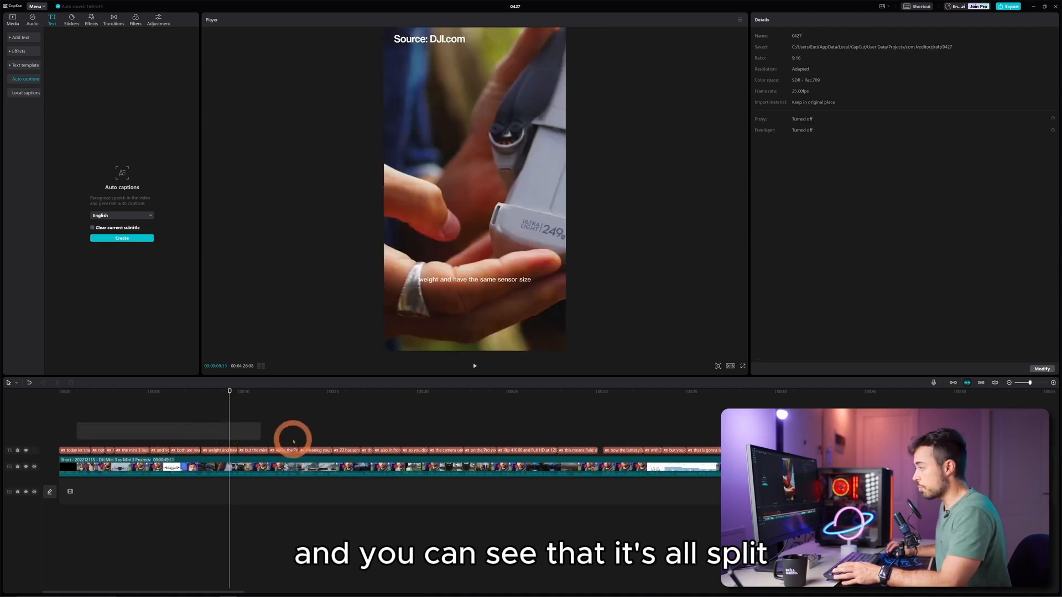
pyautogui.moveTo(85, 389); pyautogui.dragTo(71, 413)
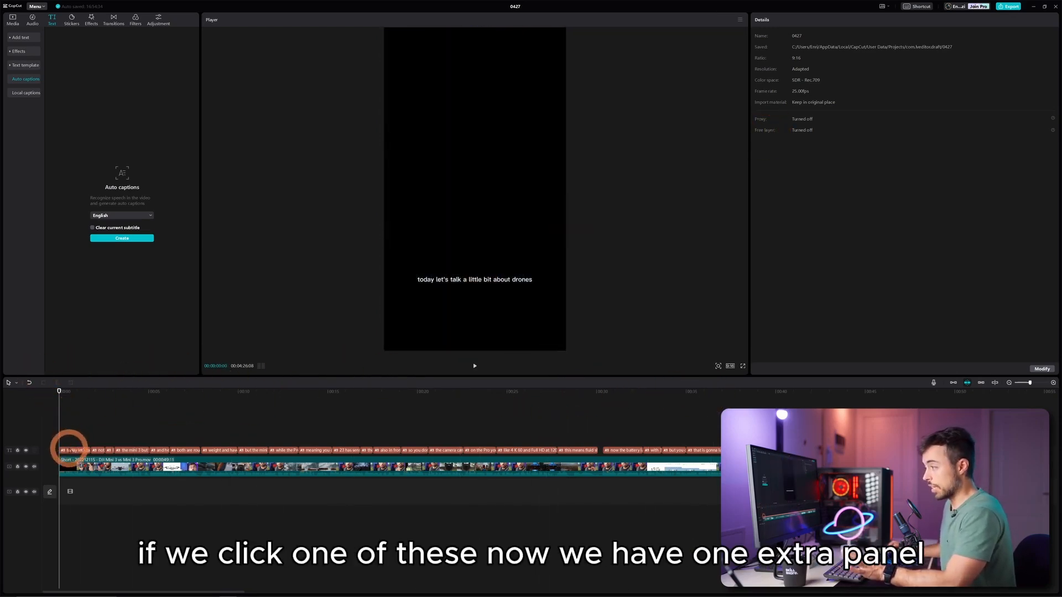
pyautogui.click(69, 450)
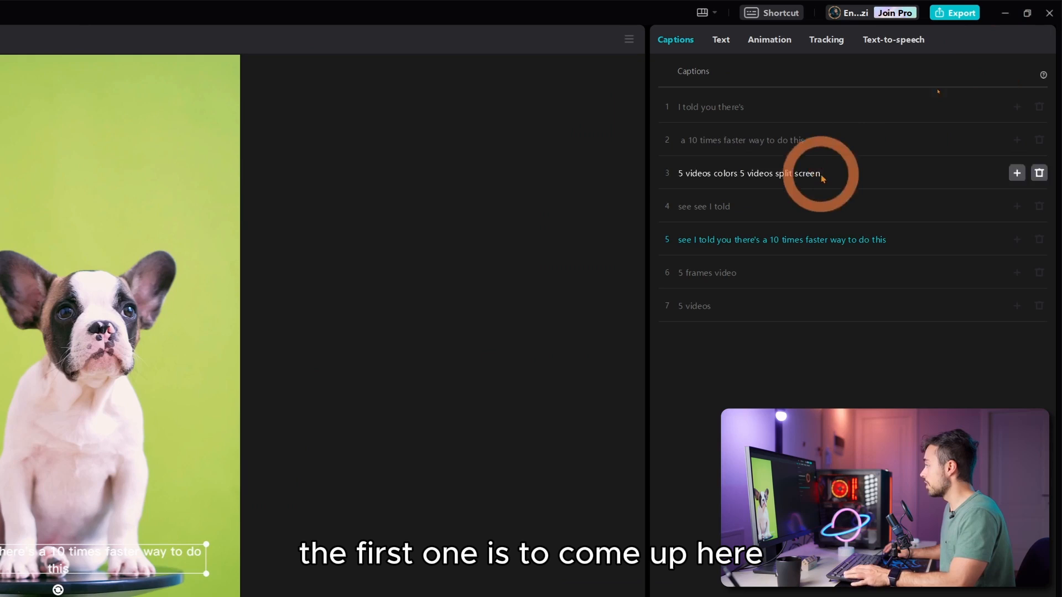
# - Split the fifth caption into two separate captions before "a 10 times faster way to do this"
pyautogui.click(764, 242)
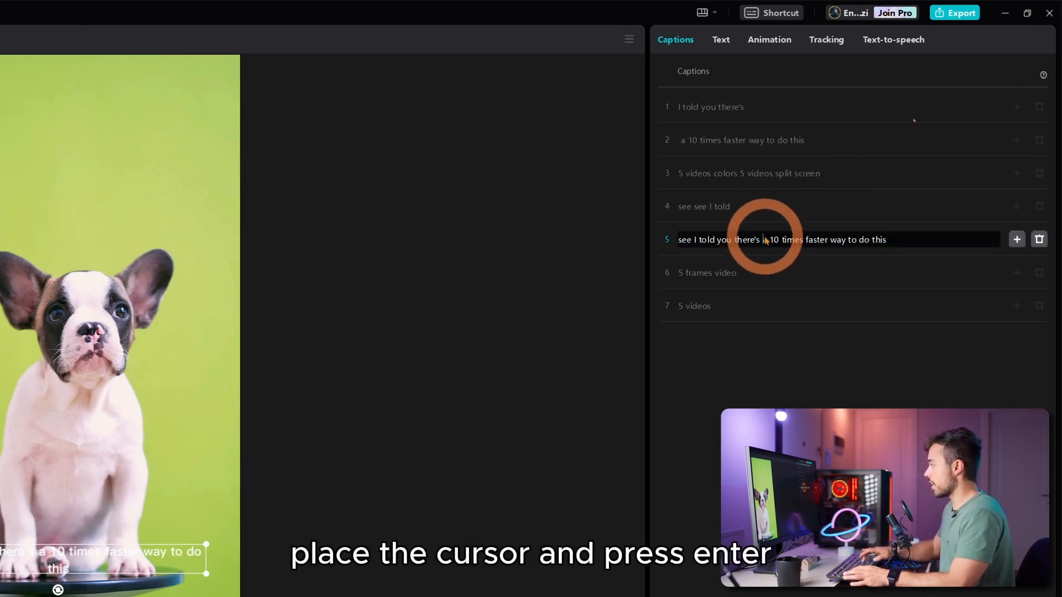
pyautogui.press('Return')
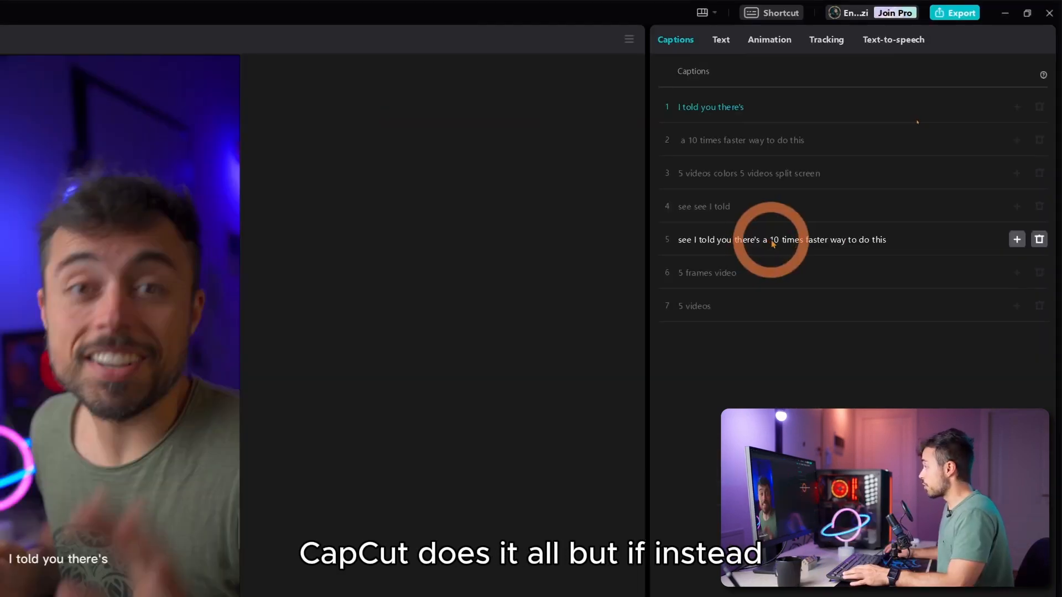
# - Break the fifth caption into two lines within the same caption, starting the second line at "10 times faster way to do this"
pyautogui.click(773, 239)
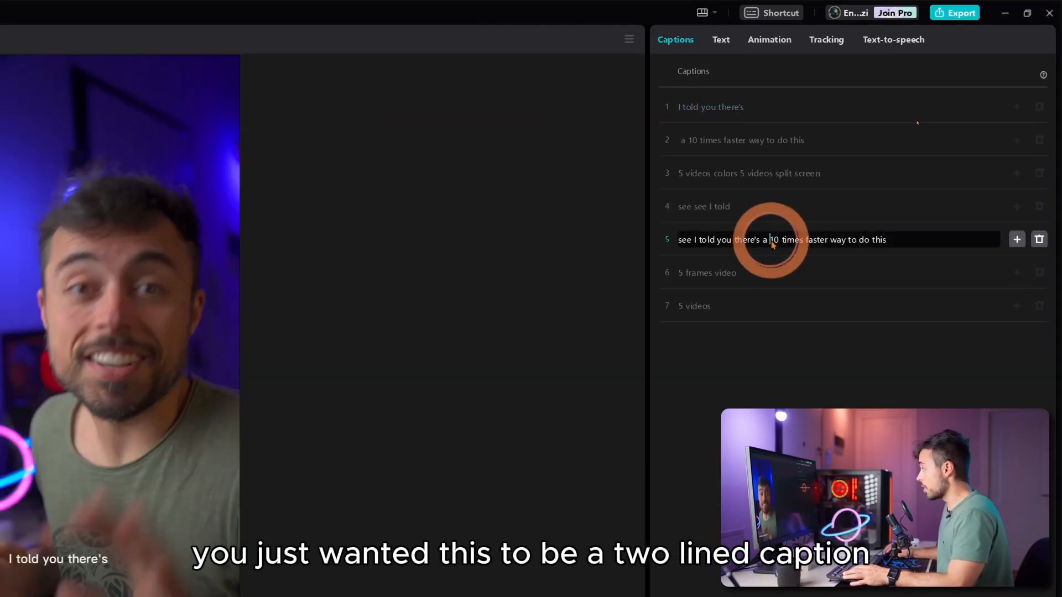
pyautogui.click(772, 239)
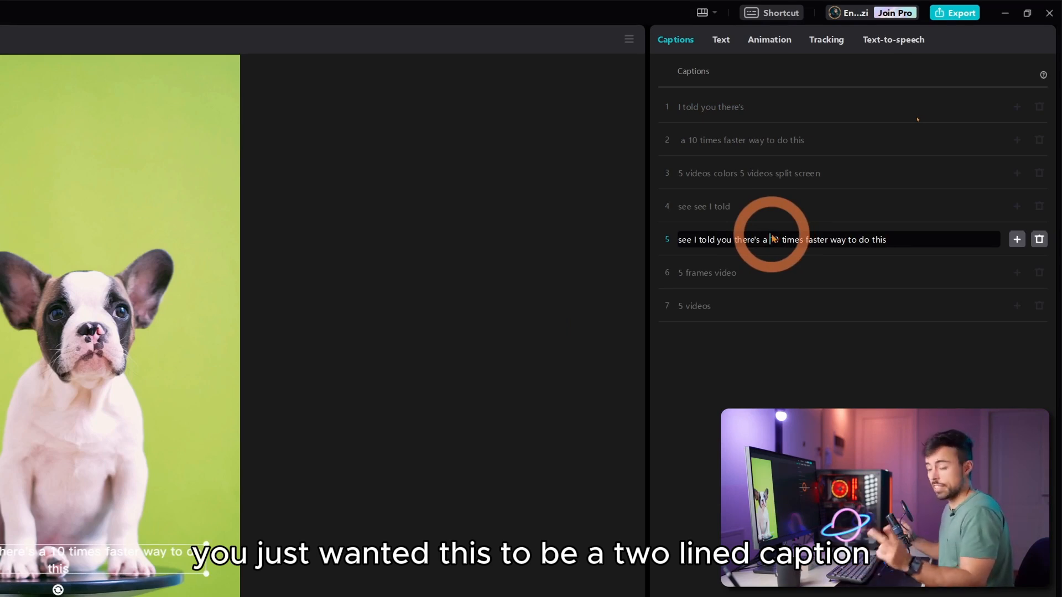
pyautogui.hotkey('ctrl', 'Return')
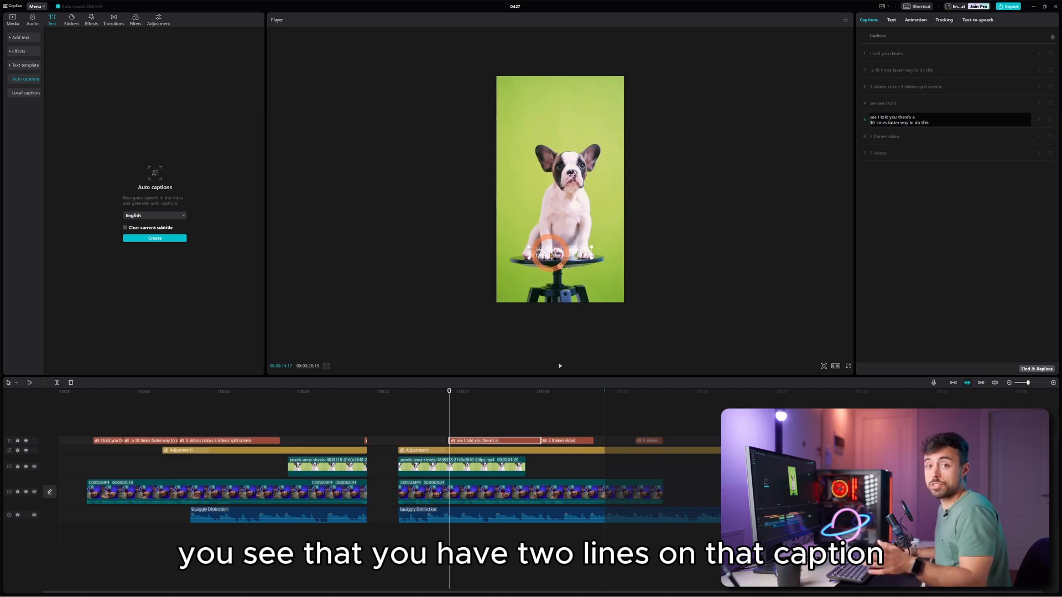
pyautogui.click(742, 179)
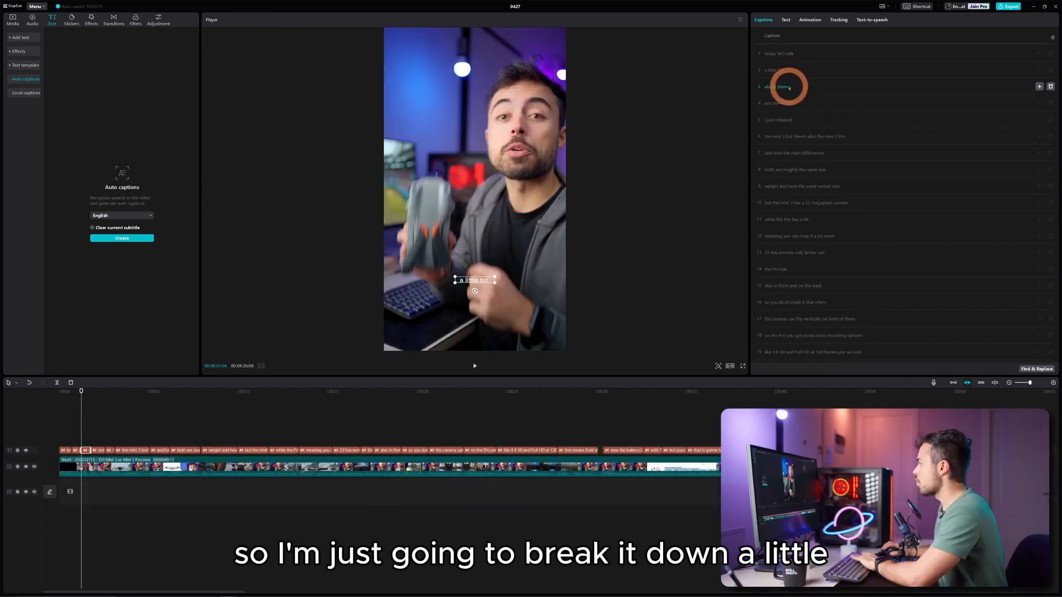
# - Split the drone clip's sixth caption into "the mini 3 but", "there's also the" and "mini 3 Pro"
pyautogui.click(793, 137)
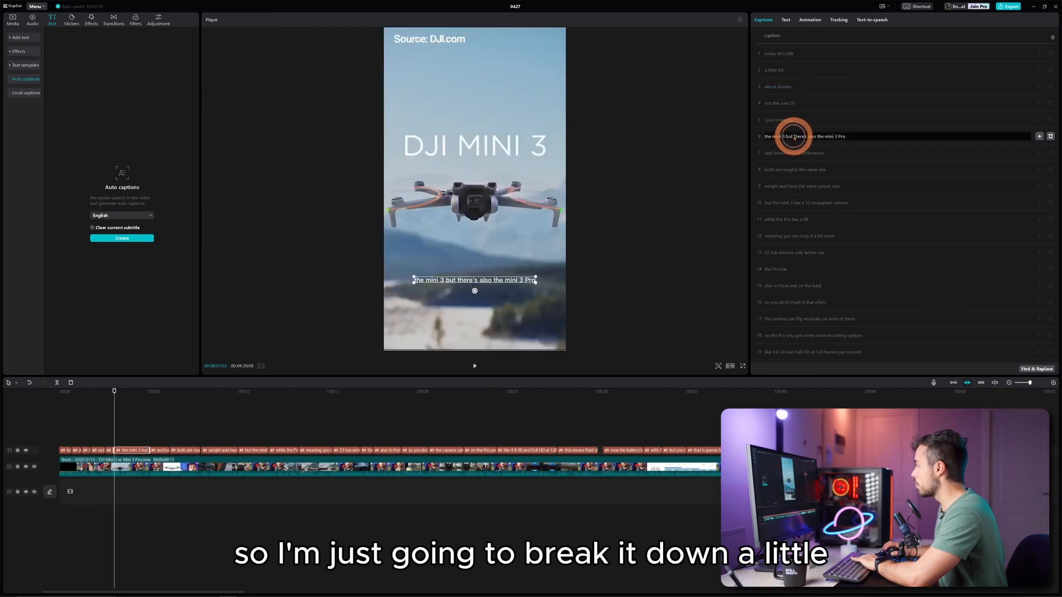
pyautogui.press('Return')
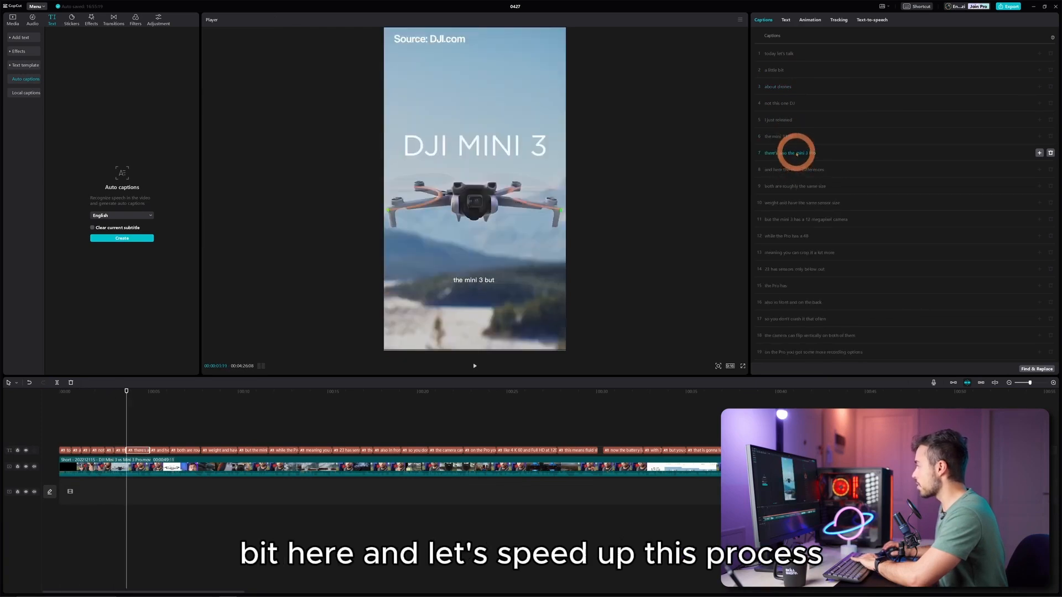
pyautogui.click(796, 153)
pyautogui.press('Return')
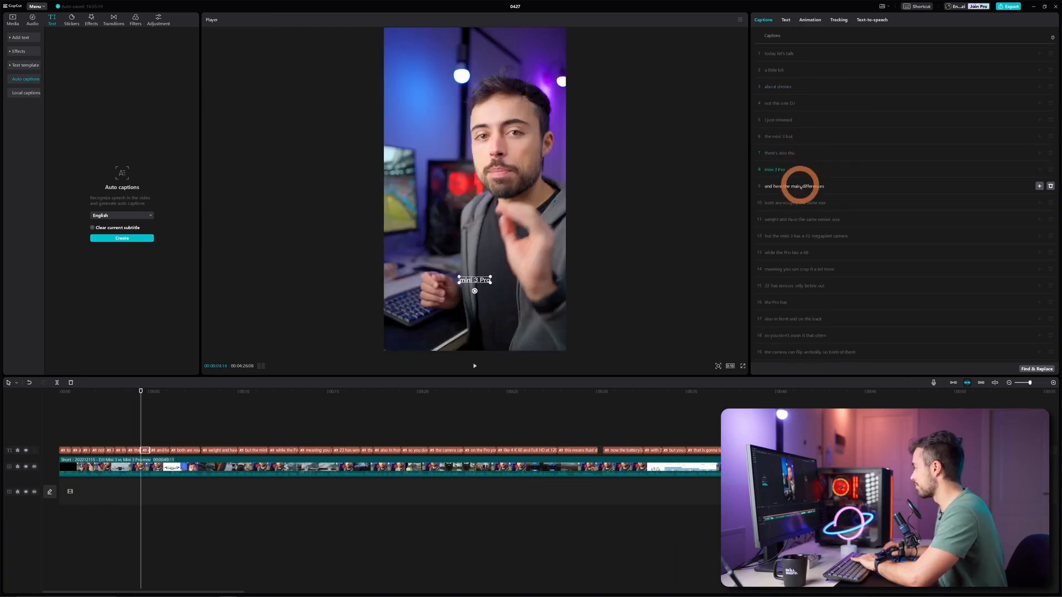
# - Split the captions about the main differences, the same size and the same sensor size into shorter two- or three-word captions
pyautogui.click(793, 186)
pyautogui.press('Return')
pyautogui.click(798, 219)
pyautogui.press('Return')
pyautogui.click(798, 253)
pyautogui.press('Return')
# - Return to the start of the timeline and highlight the run of short captions to review them, clearing the selection again
pyautogui.click(56, 391)
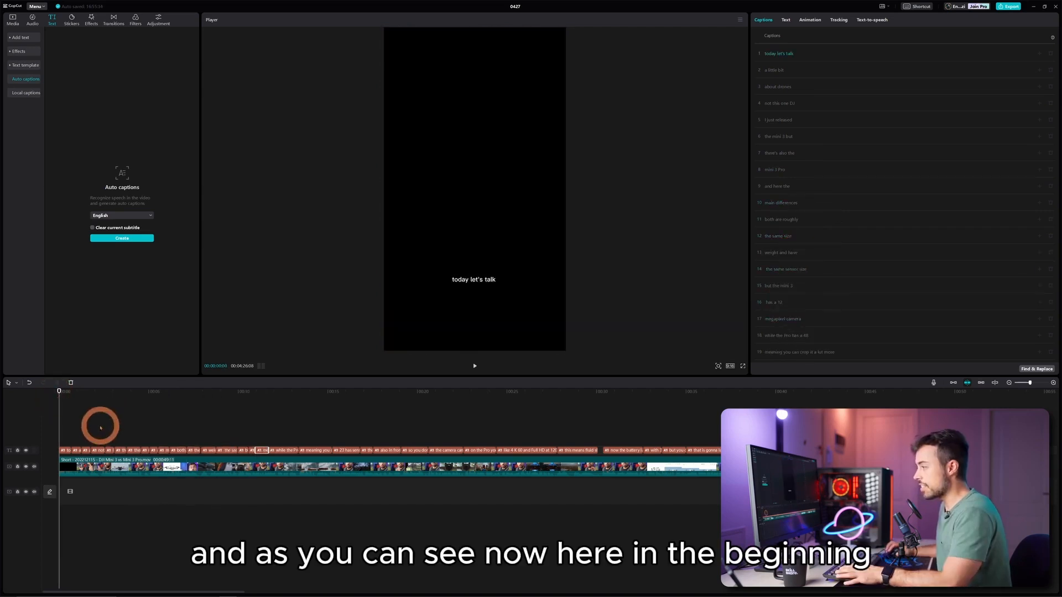
pyautogui.moveTo(87, 425); pyautogui.dragTo(178, 445)
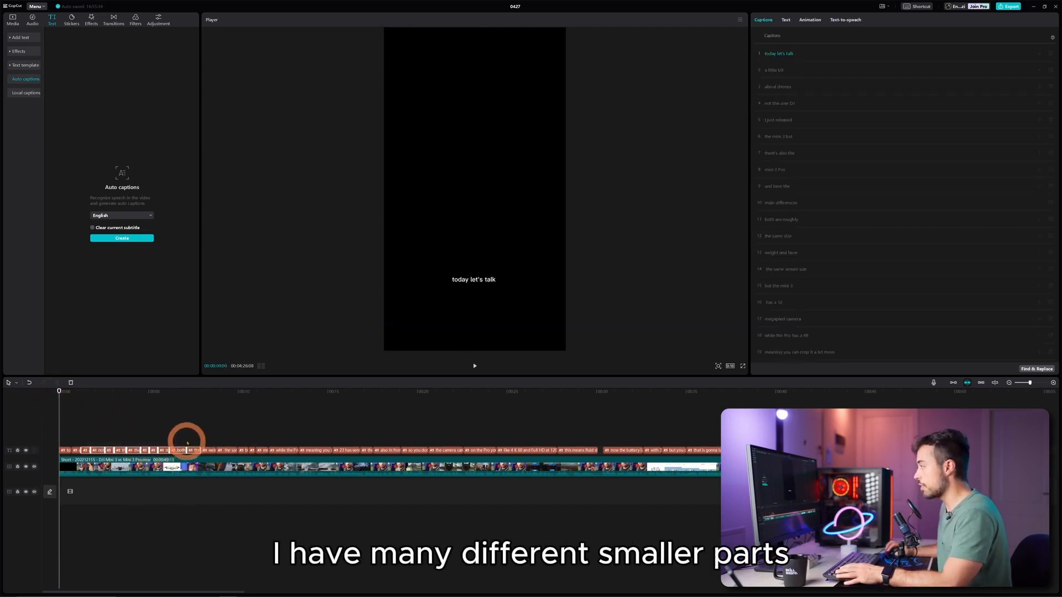
pyautogui.click(186, 438)
# - Style all captions with the black-on-yellow preset, font size 12 and the Ubuntu font
pyautogui.click(66, 392)
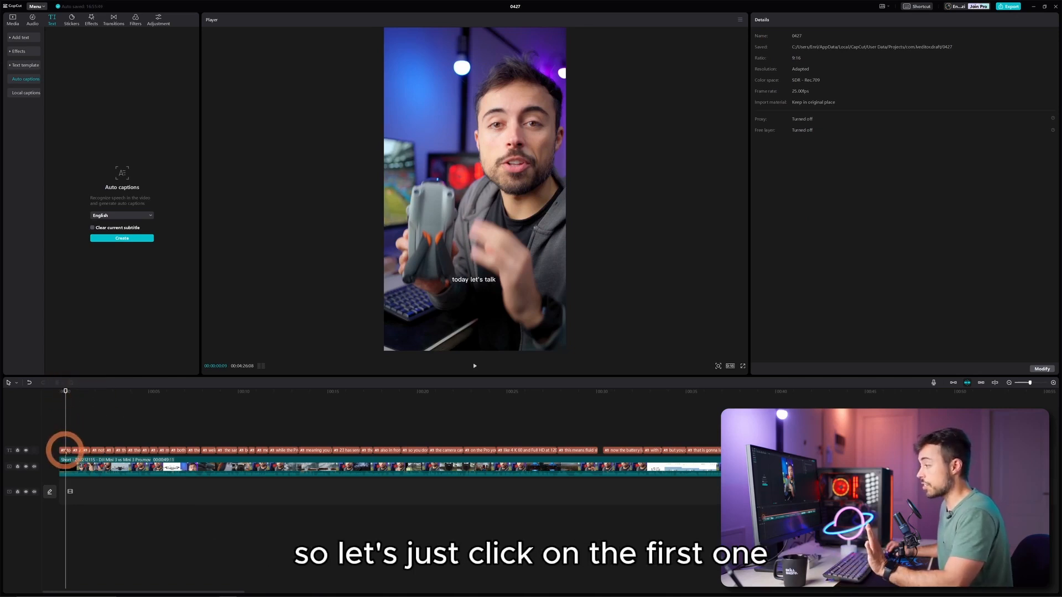
pyautogui.click(65, 450)
pyautogui.click(786, 20)
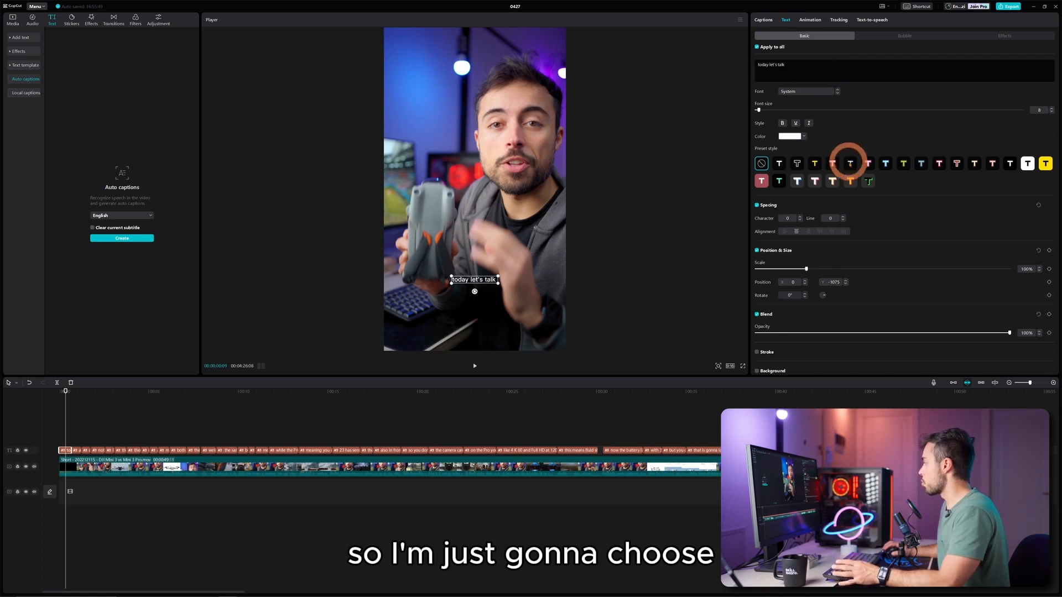
pyautogui.click(1044, 163)
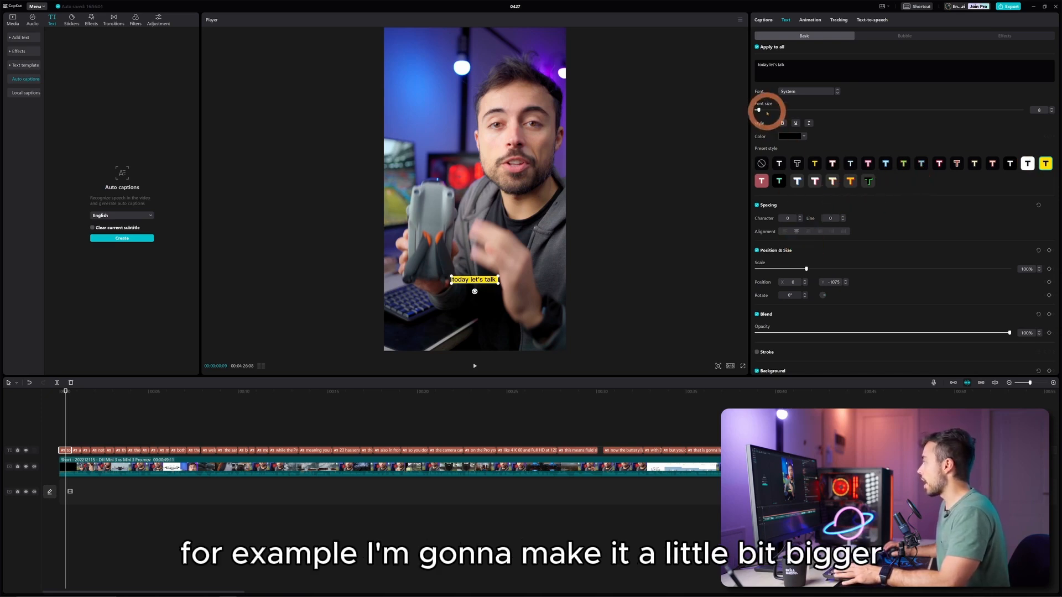
pyautogui.moveTo(758, 110); pyautogui.dragTo(761, 110)
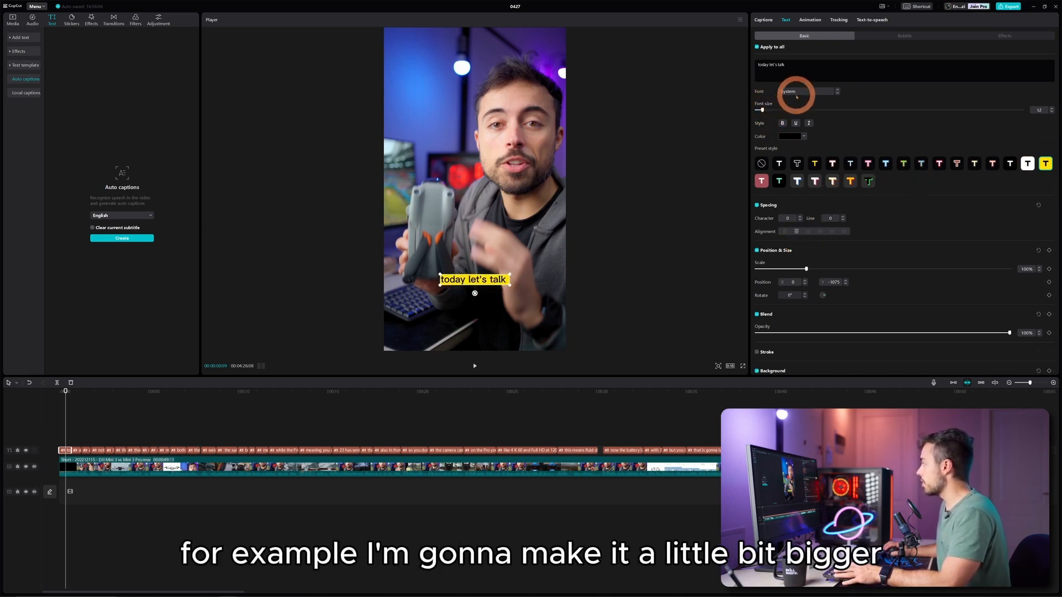
pyautogui.click(797, 96)
pyautogui.click(803, 113)
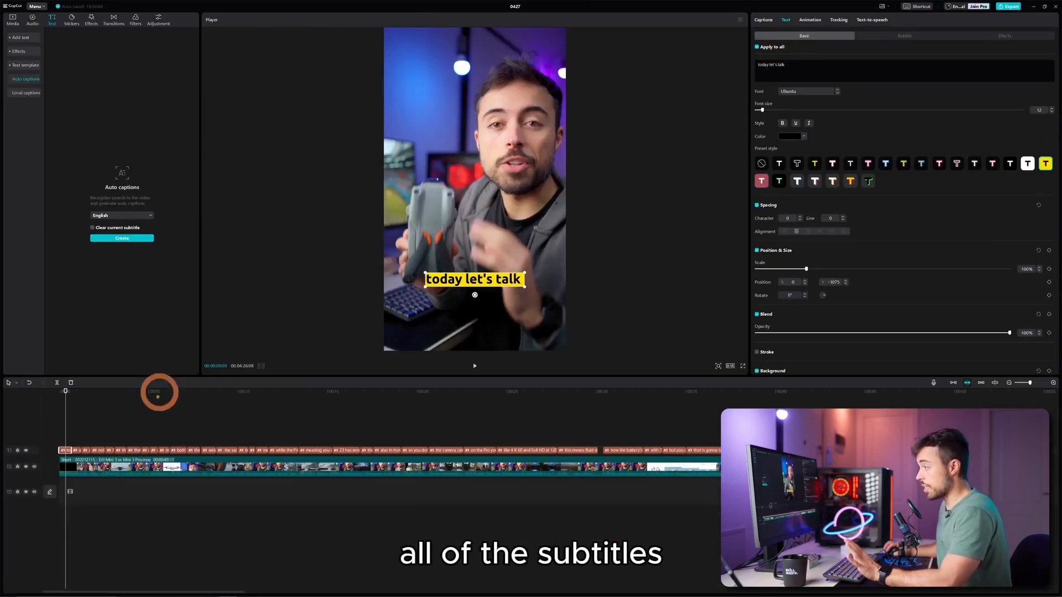
# - With Apply to all off, move only the "mini 3 Pro" caption up to about Y -986, clear of the product thumbnails
pyautogui.moveTo(95, 389); pyautogui.dragTo(145, 409)
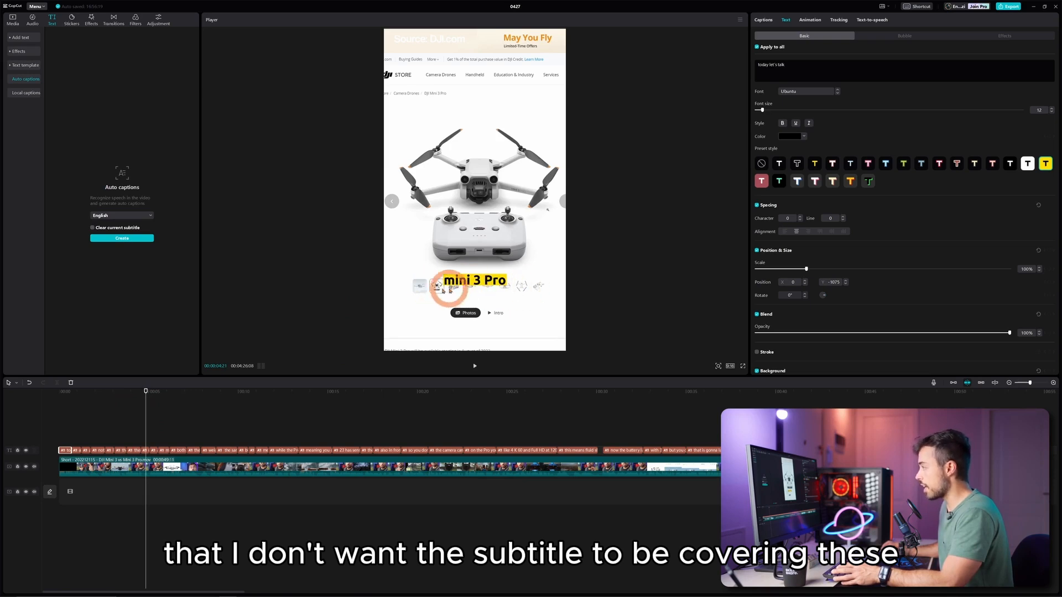
pyautogui.click(143, 449)
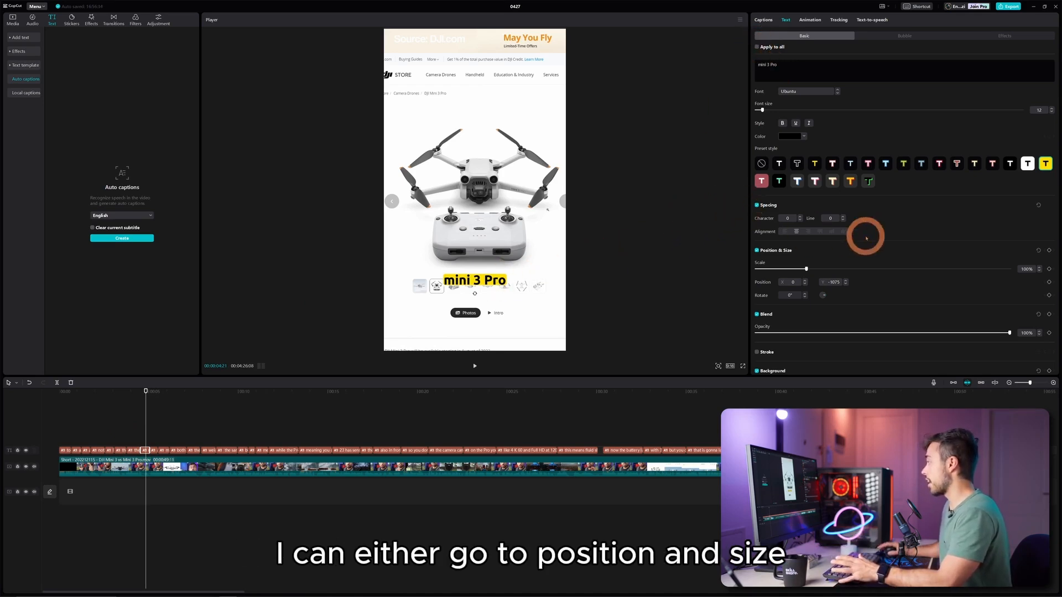
pyautogui.scroll(-3, 871, 235)
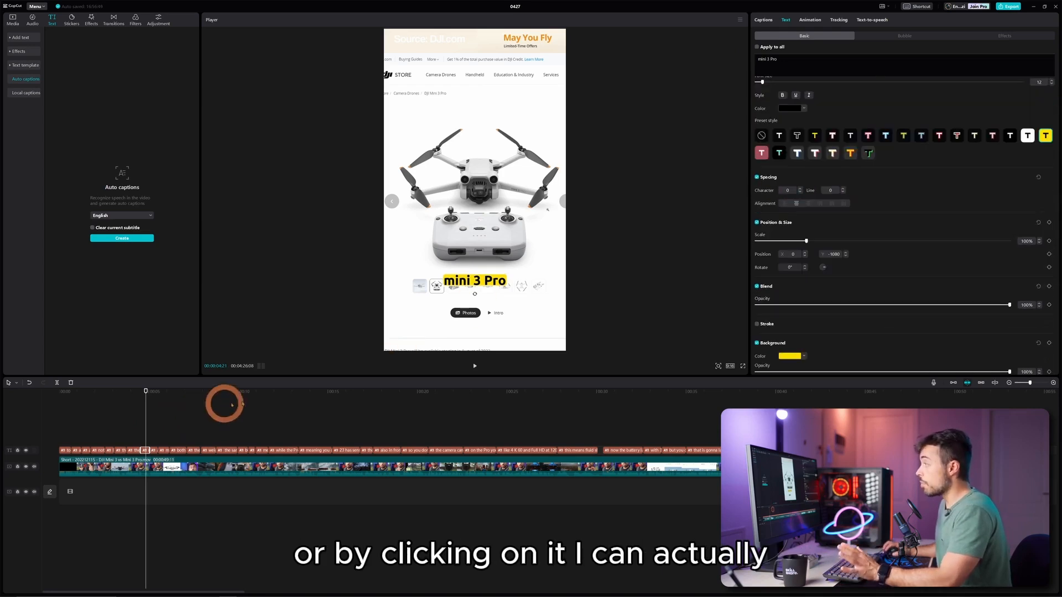
pyautogui.moveTo(480, 283)
pyautogui.mouseDown()
pyautogui.moveTo(492, 104)
pyautogui.moveTo(475, 102)
pyautogui.moveTo(514, 143)
pyautogui.moveTo(370, 265)
pyautogui.moveTo(479, 277)
pyautogui.mouseUp()
pyautogui.click(148, 420)
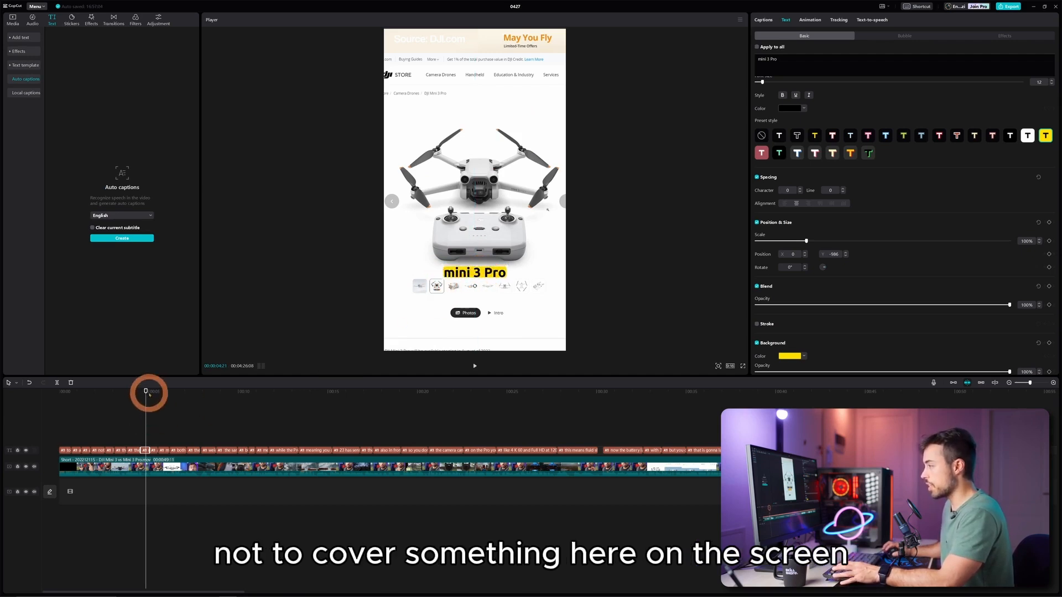
pyautogui.moveTo(150, 395); pyautogui.dragTo(137, 391)
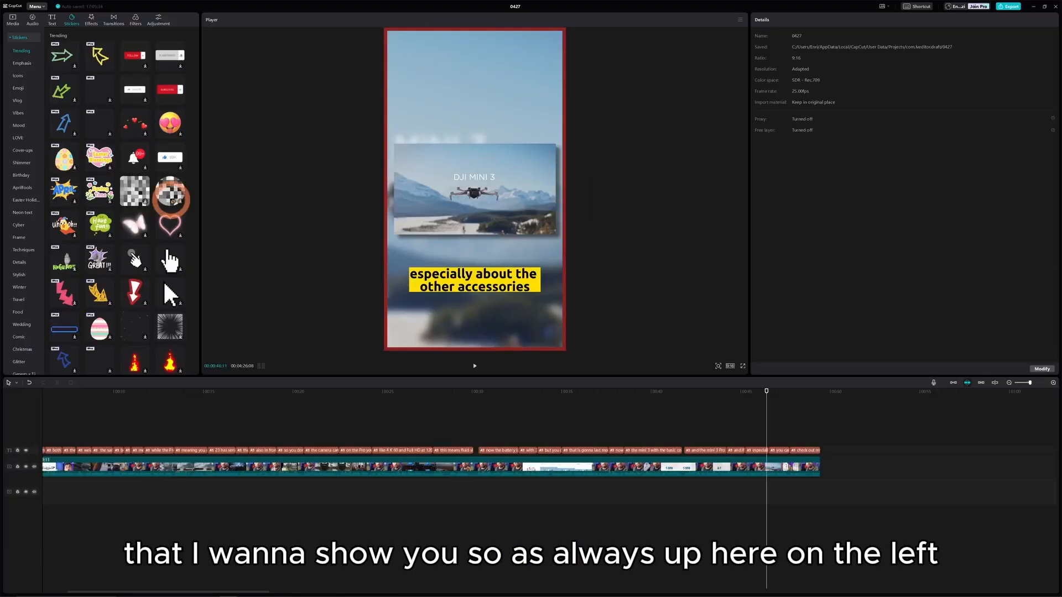
# - Add the grey subscribe button sticker near the end of the video, from the "you can get for these drums" caption onward
pyautogui.moveTo(97, 39)
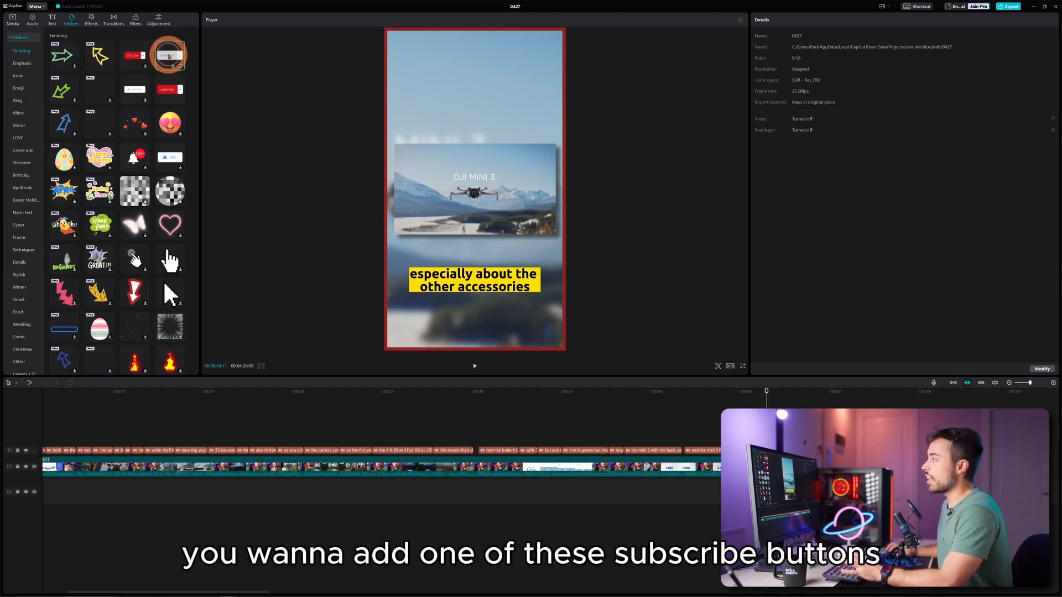
pyautogui.click(181, 65)
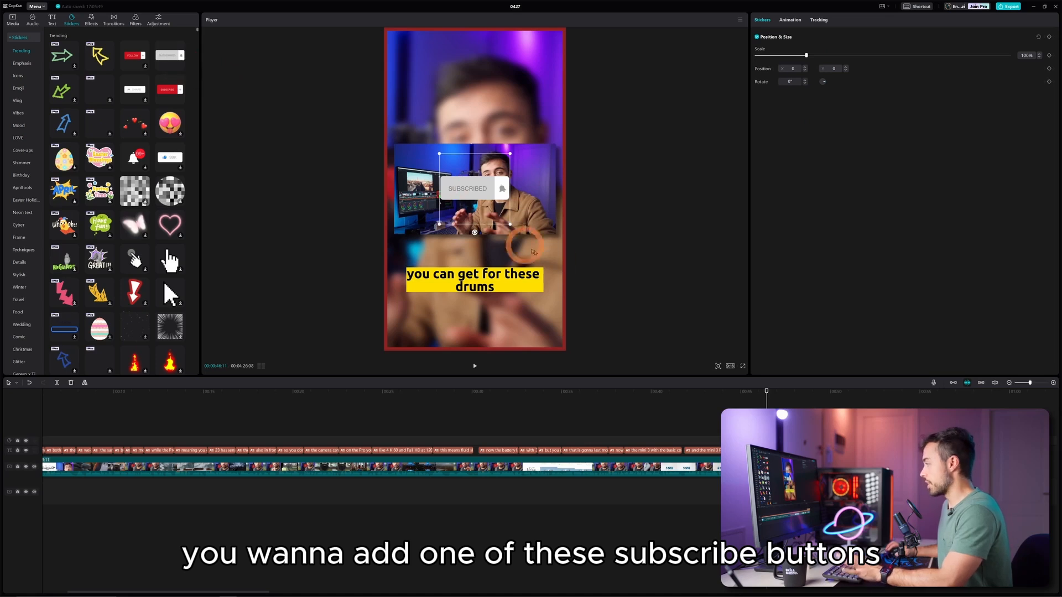
pyautogui.scroll(3, 743, 442)
pyautogui.hscroll(3, 744, 442)
pyautogui.hscroll(3, 743, 443)
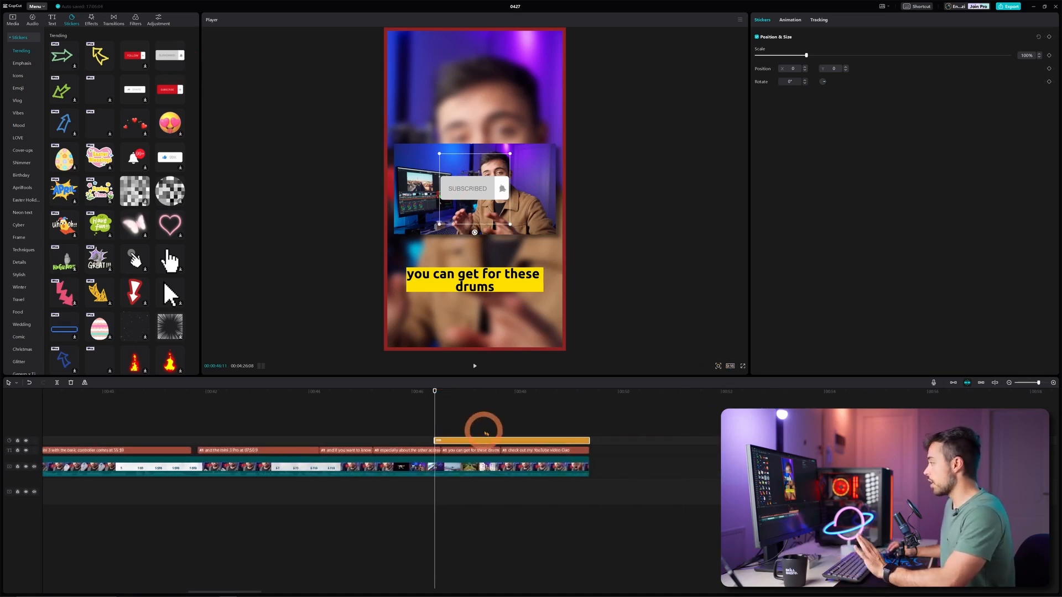
pyautogui.moveTo(485, 440); pyautogui.dragTo(483, 441)
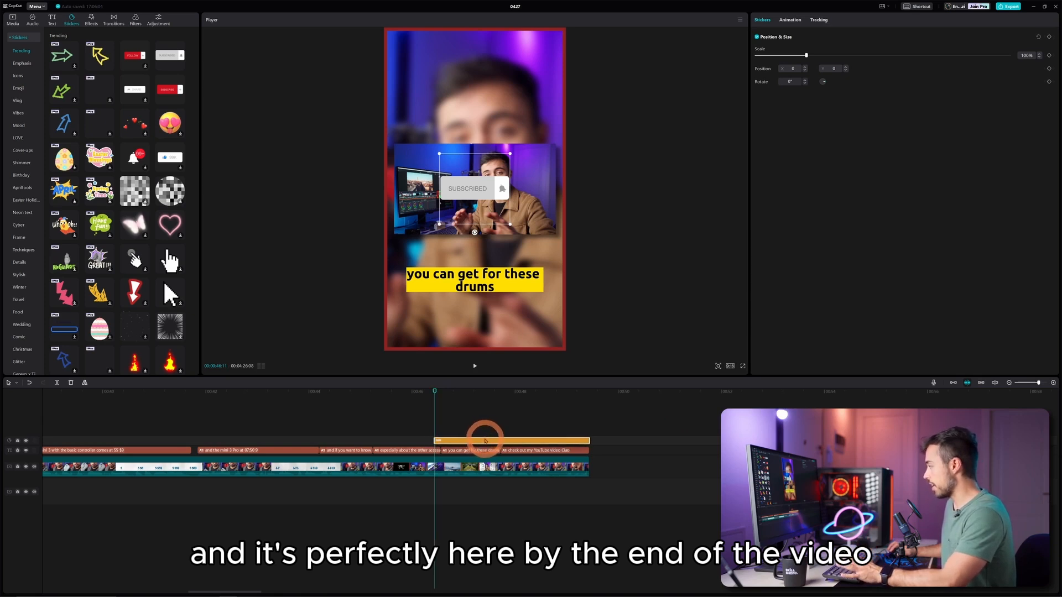
# - Move the subscribe sticker straight up to Y 1262, above the inset video, and play it from its start
pyautogui.click(467, 181)
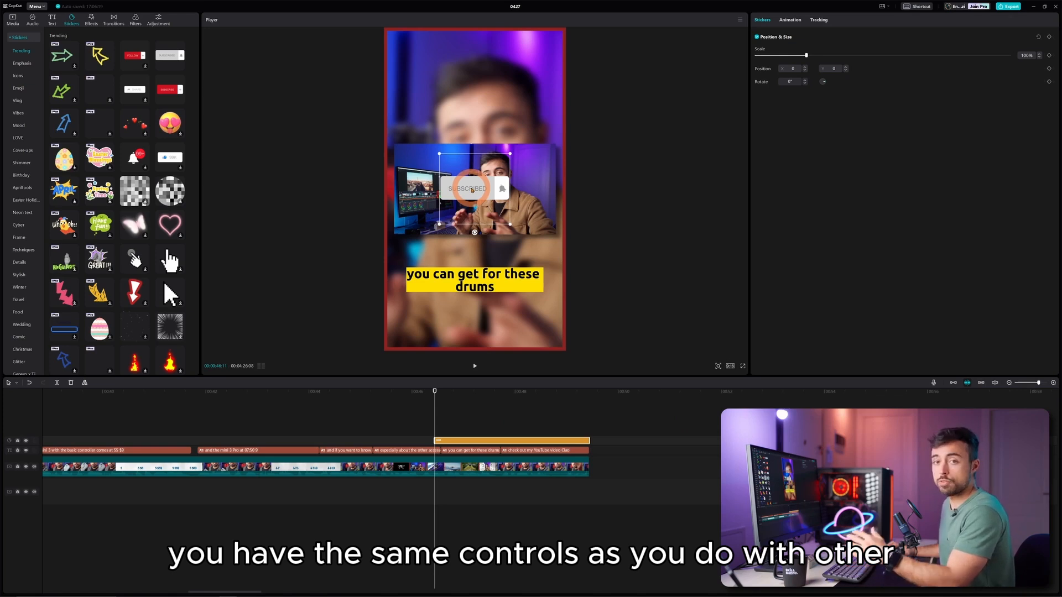
pyautogui.moveTo(477, 189); pyautogui.dragTo(479, 82)
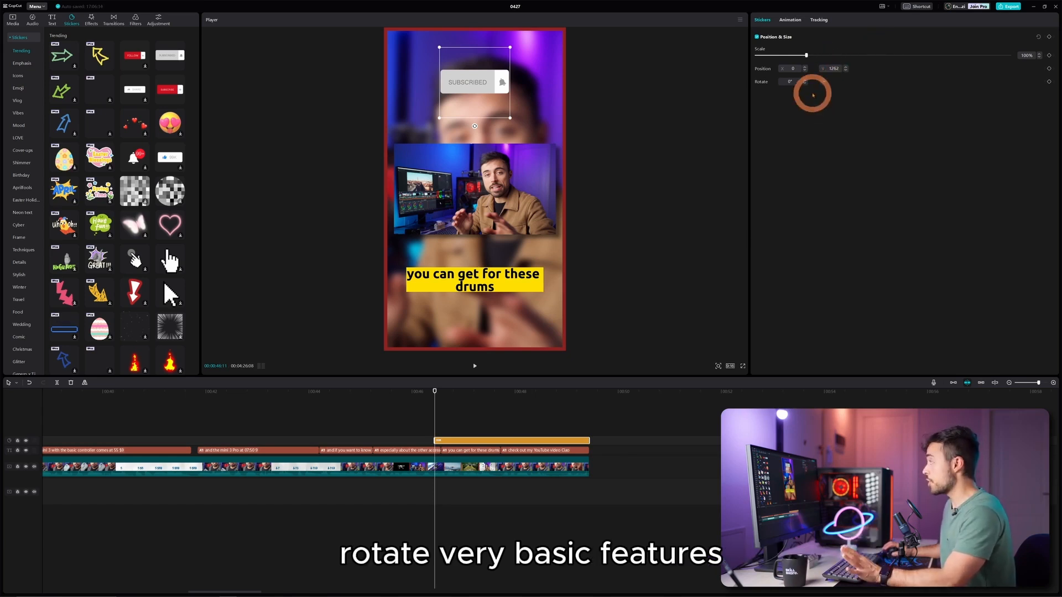
pyautogui.click(434, 391)
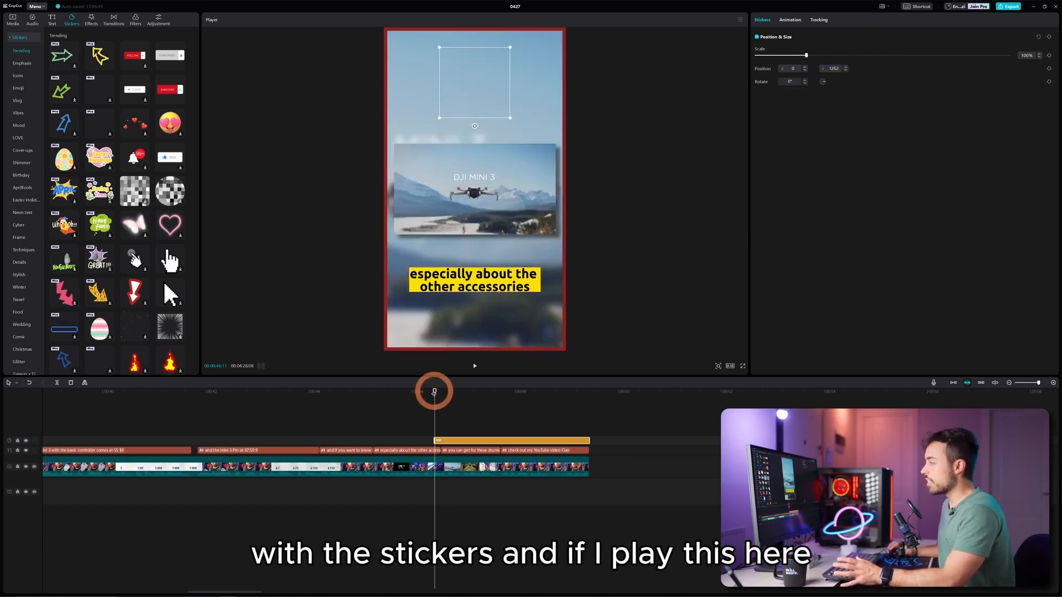
pyautogui.press('space')
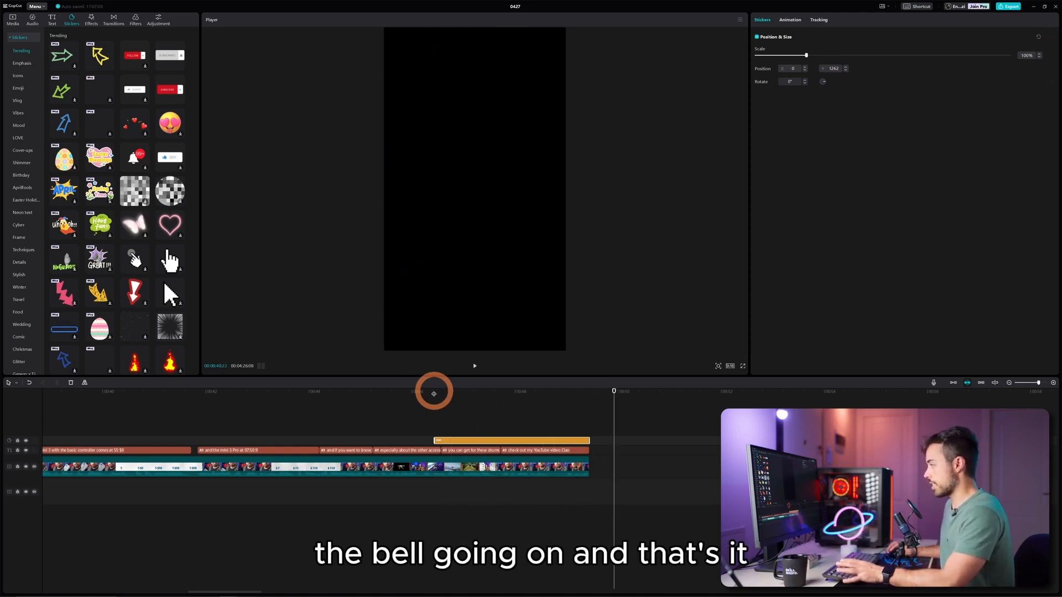
# - Try shortening the sticker to about a third of its length, preview it, and extend it back to the end of the video
pyautogui.click(434, 393)
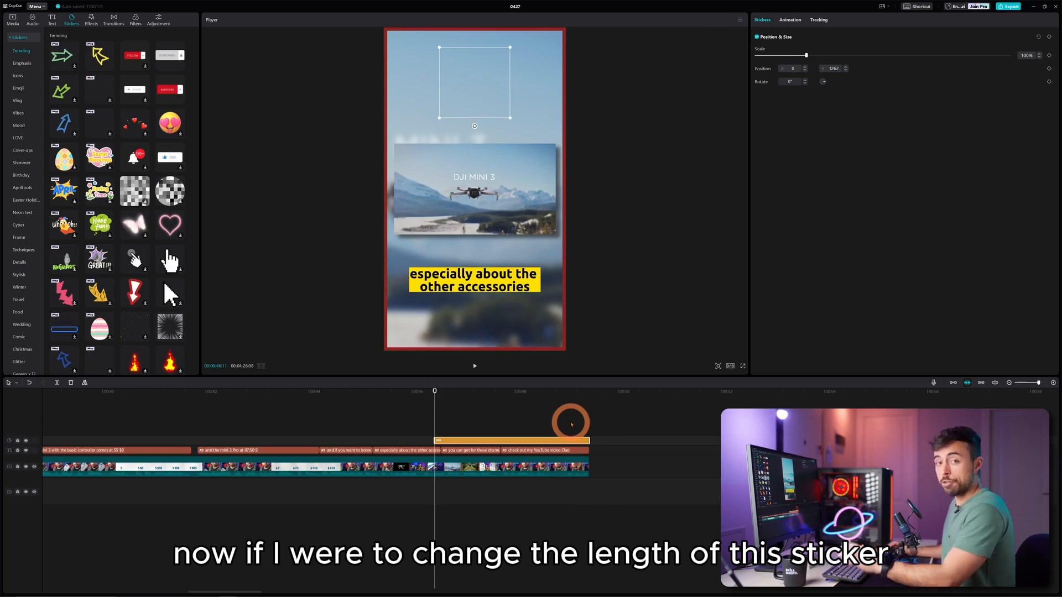
pyautogui.moveTo(588, 439); pyautogui.dragTo(472, 439)
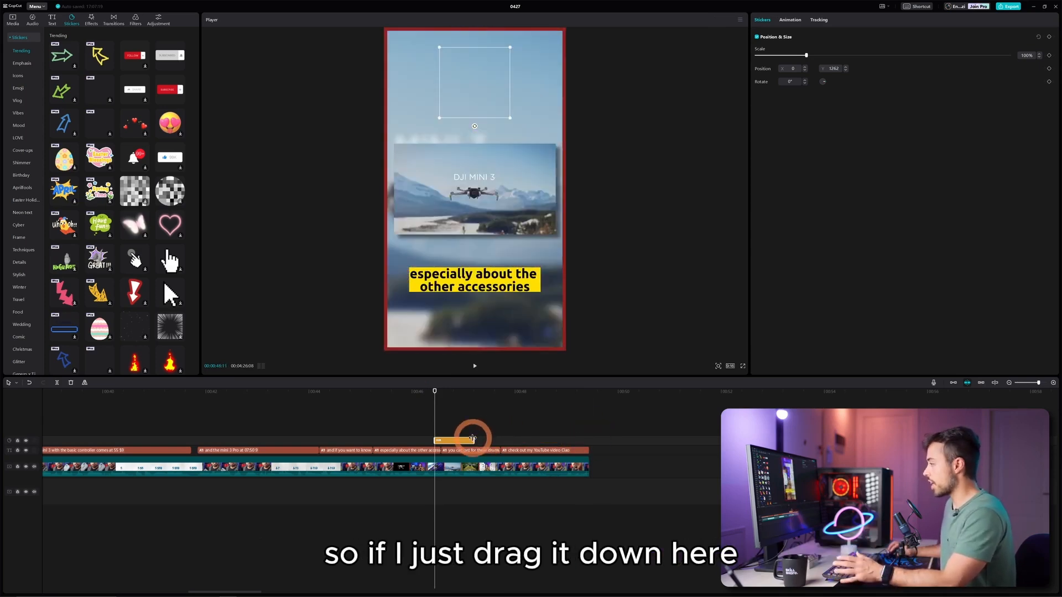
pyautogui.press('space')
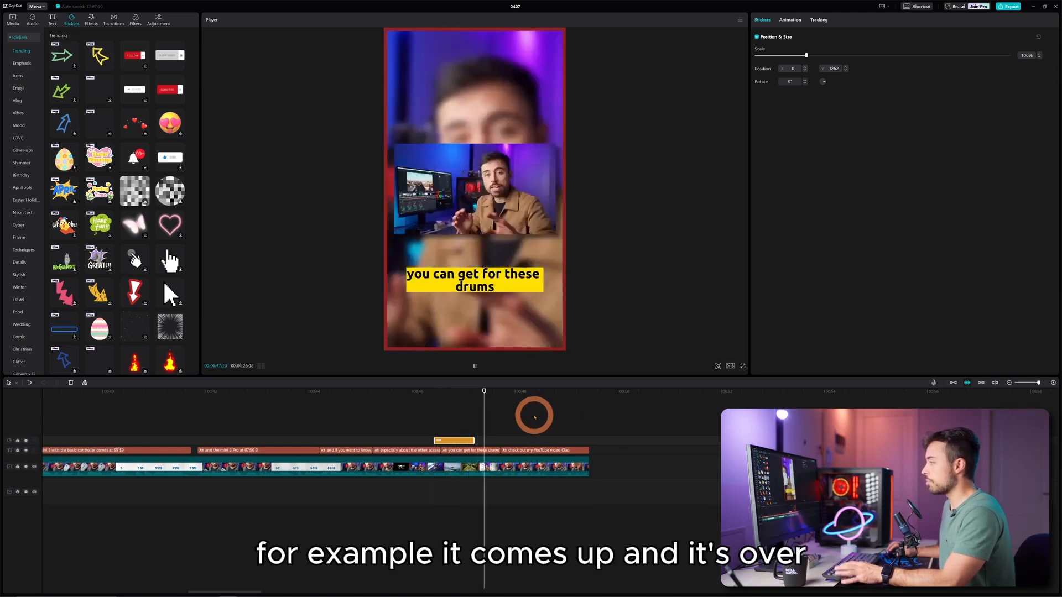
pyautogui.press('space')
pyautogui.click(434, 394)
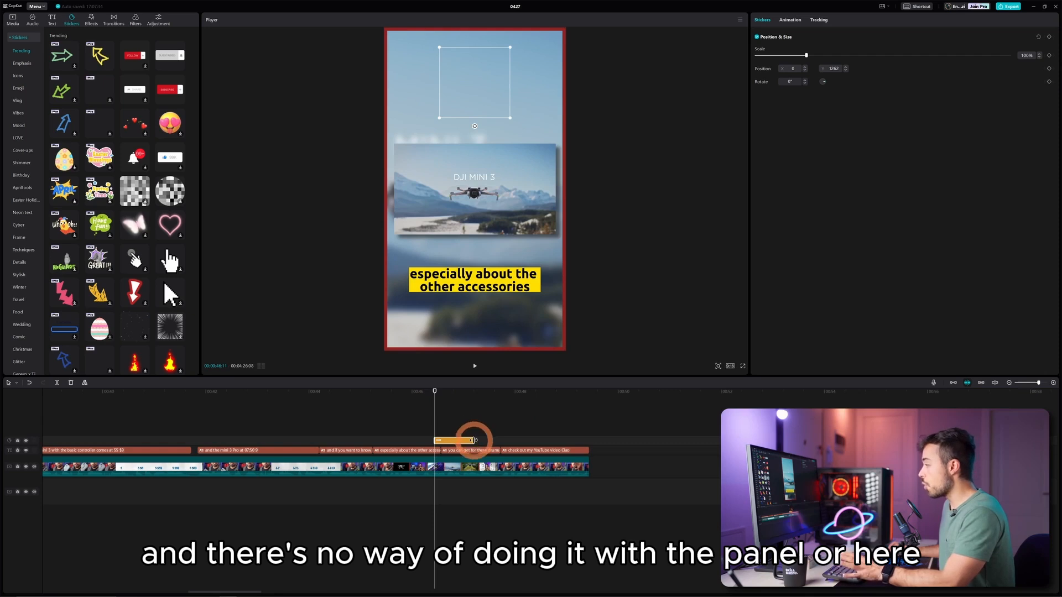
pyautogui.moveTo(474, 441); pyautogui.dragTo(588, 442)
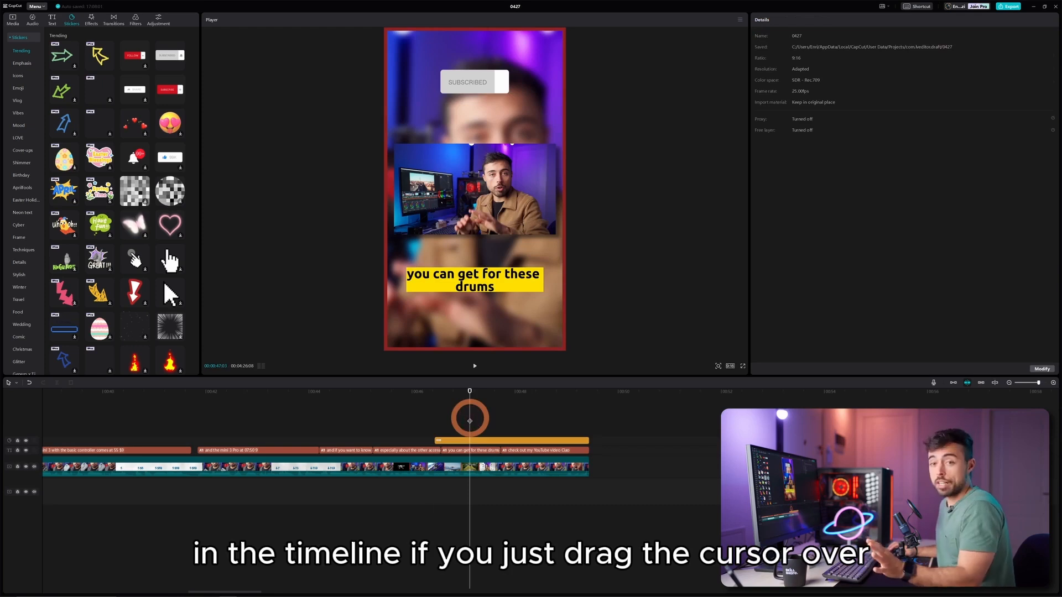
# - Try combining the sticker, the last two captions and the video clip below them into one compound clip
pyautogui.moveTo(449, 424); pyautogui.dragTo(574, 496)
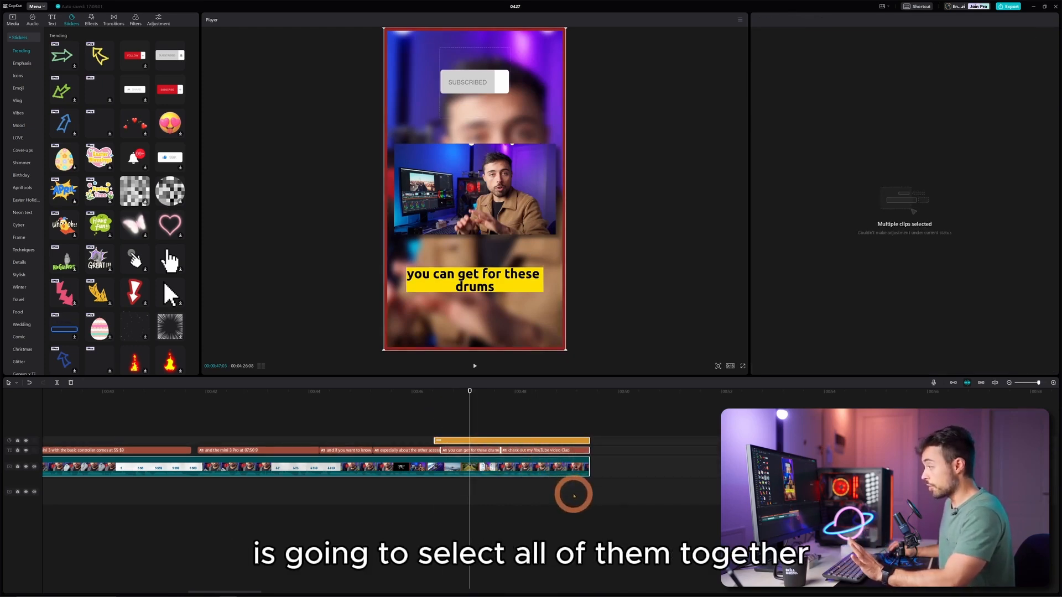
pyautogui.rightClick(529, 468)
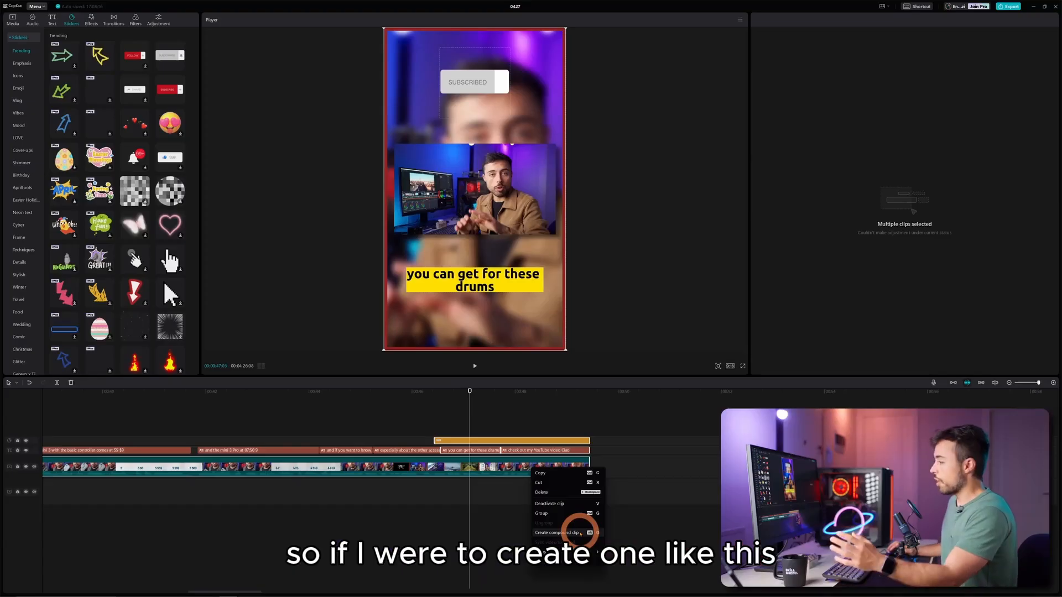
pyautogui.click(580, 532)
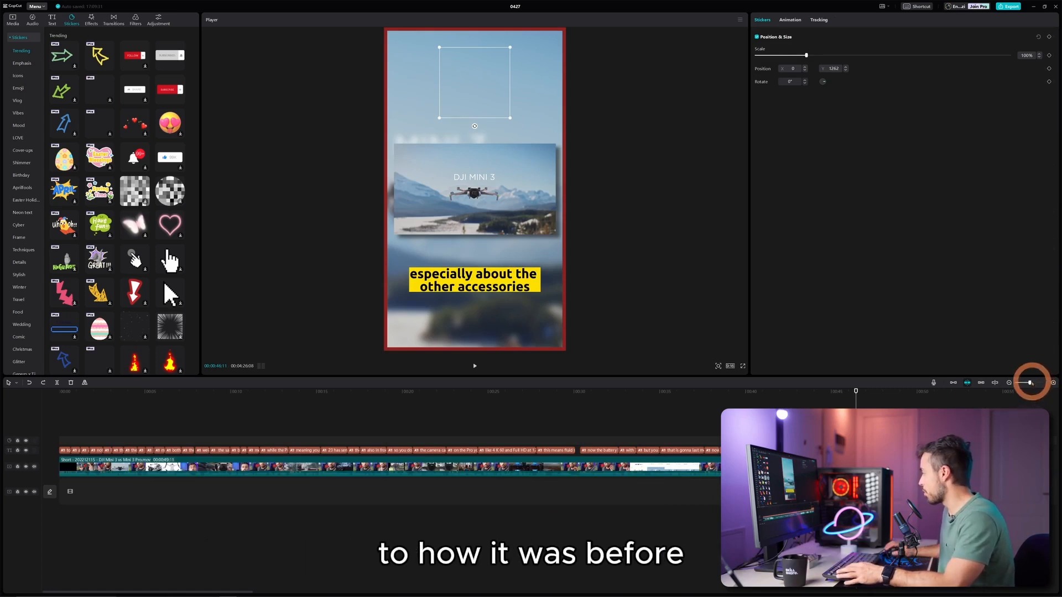
# - Create a compound clip from the subscribe sticker alone at the end of the timeline
pyautogui.moveTo(1029, 382); pyautogui.dragTo(1033, 382)
pyautogui.moveTo(1033, 381); pyautogui.dragTo(1035, 382)
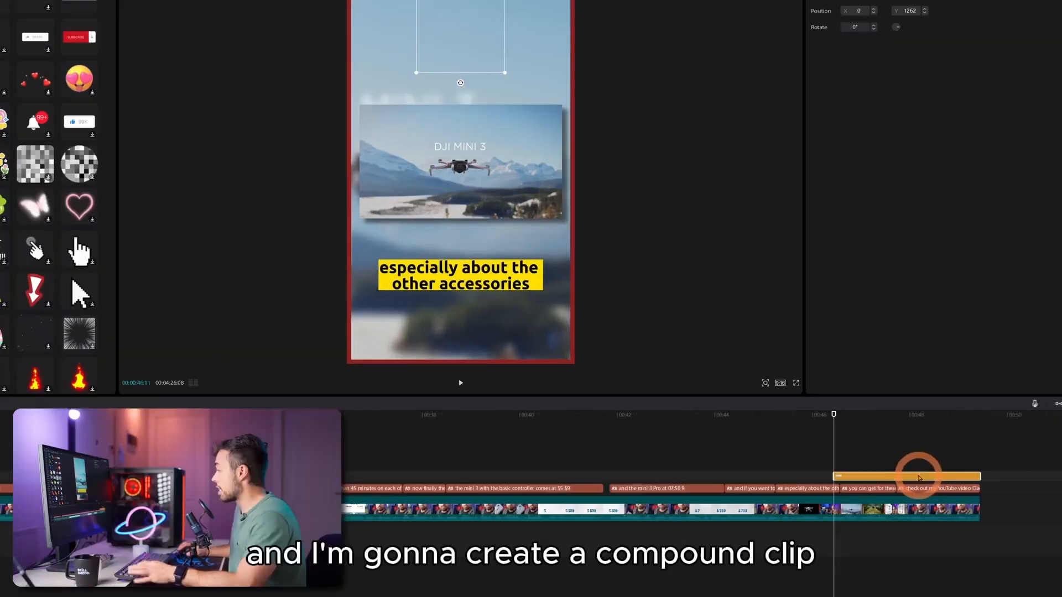
pyautogui.rightClick(919, 478)
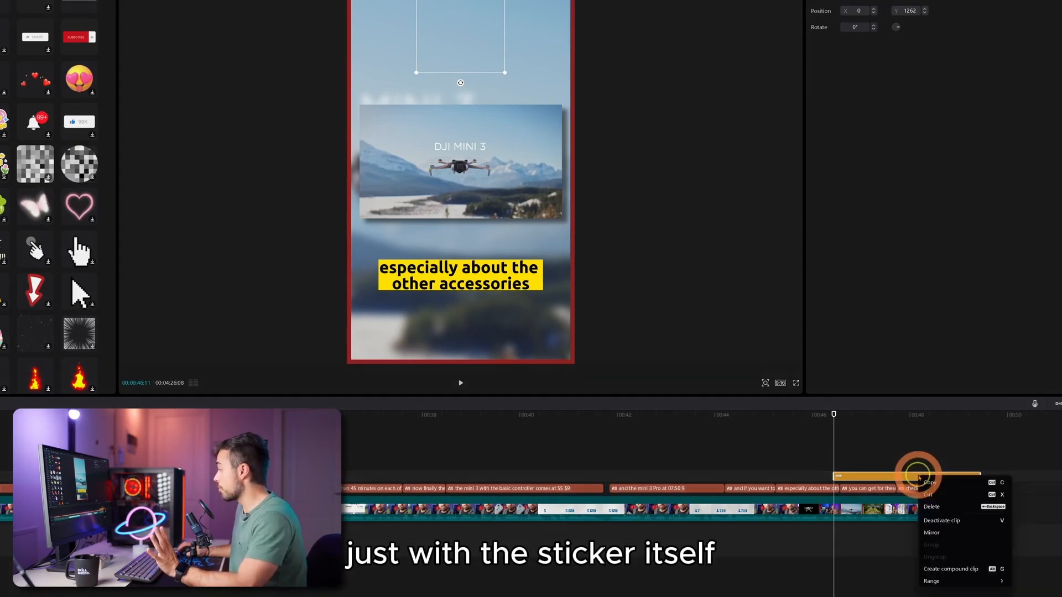
pyautogui.click(968, 569)
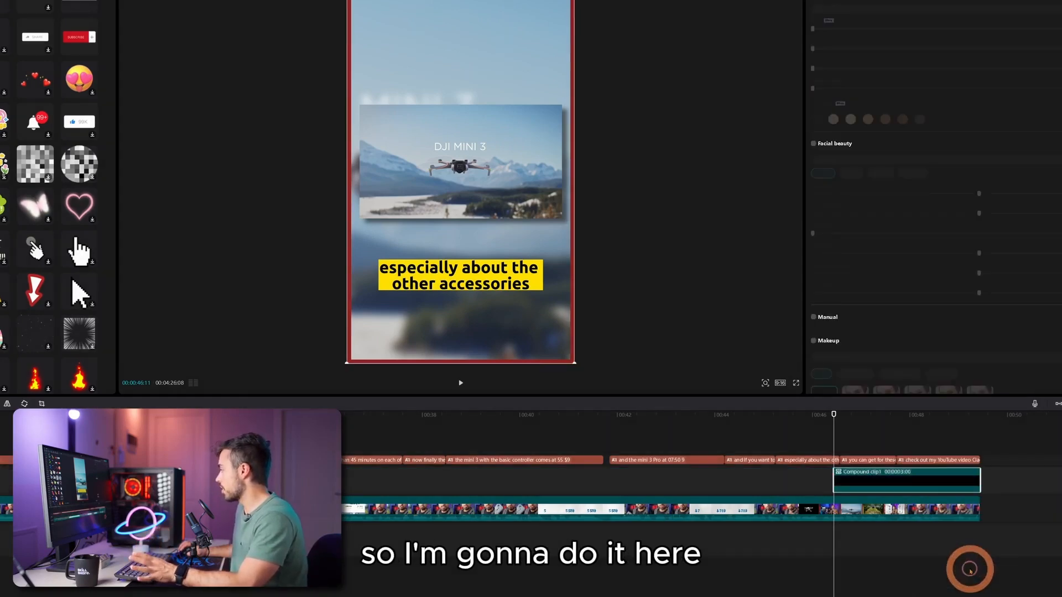
# - Set the sticker compound clip's speed to 2x, play it from its start, and return to the clip's beginning
pyautogui.click(866, 446)
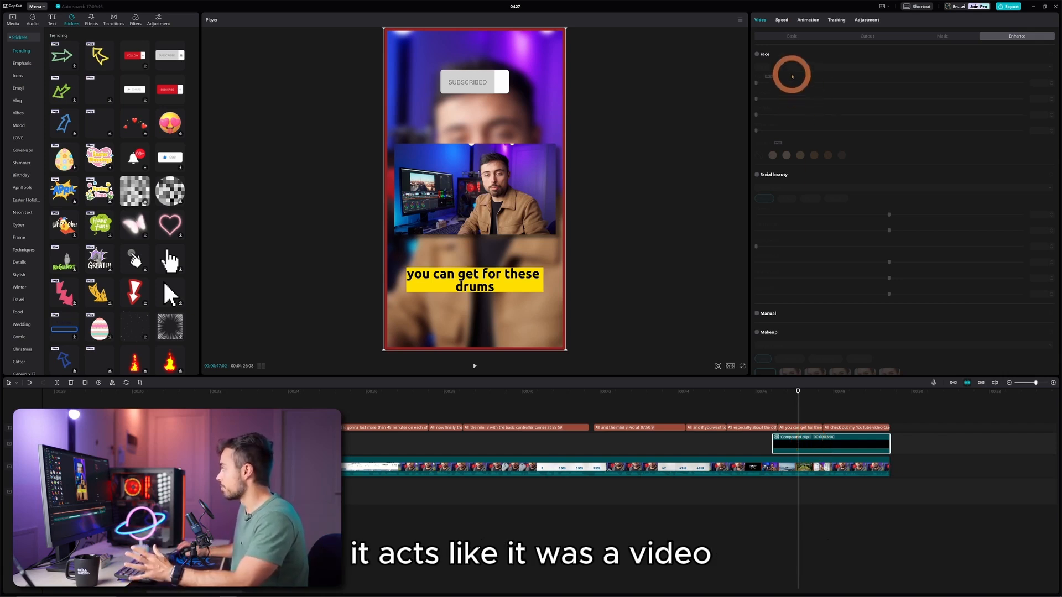
pyautogui.click(782, 20)
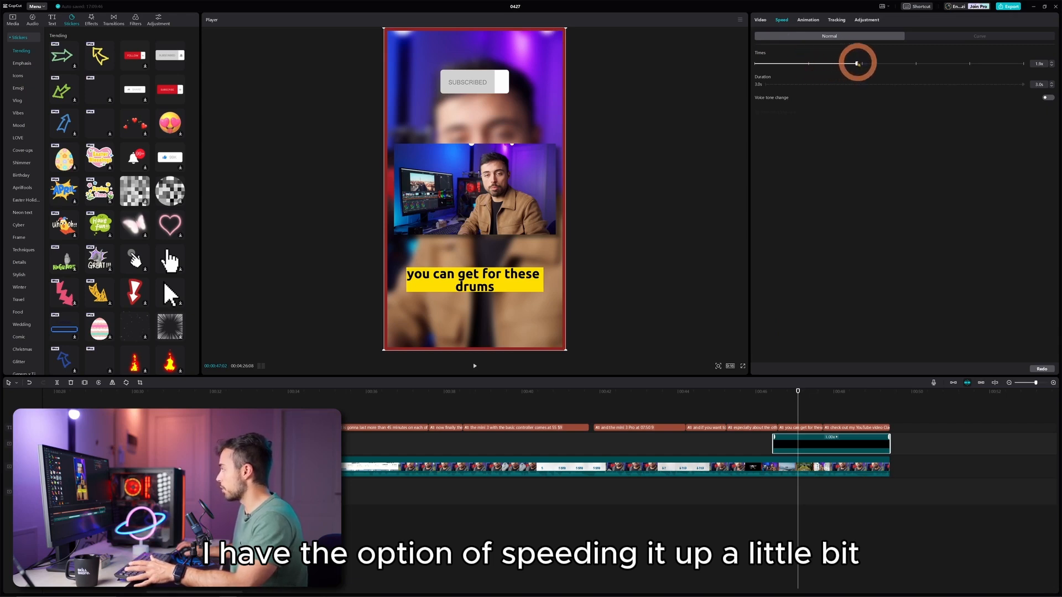
pyautogui.moveTo(857, 63); pyautogui.dragTo(861, 64)
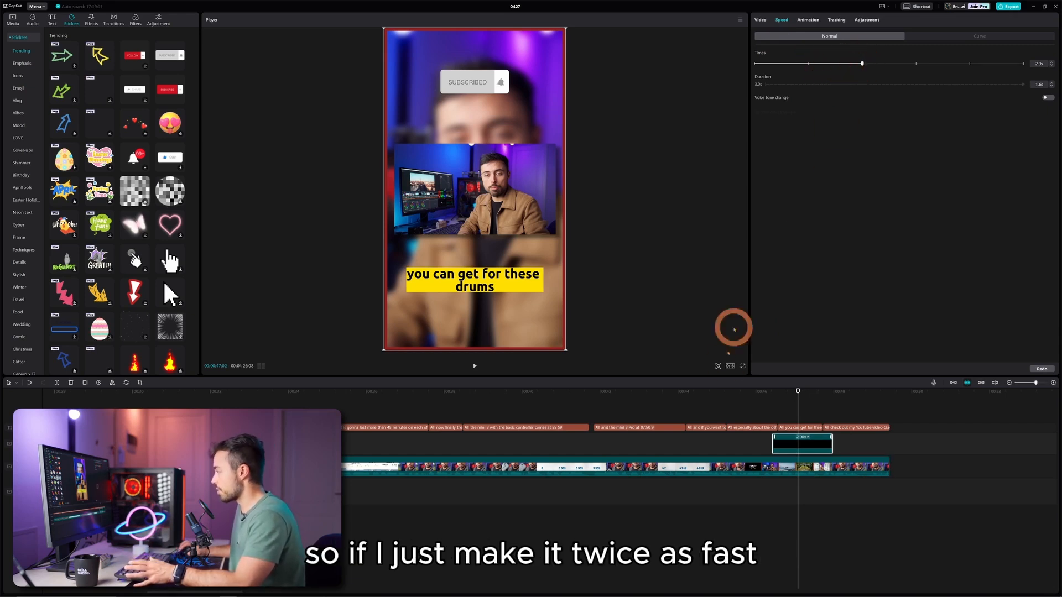
pyautogui.click(770, 392)
pyautogui.press('space')
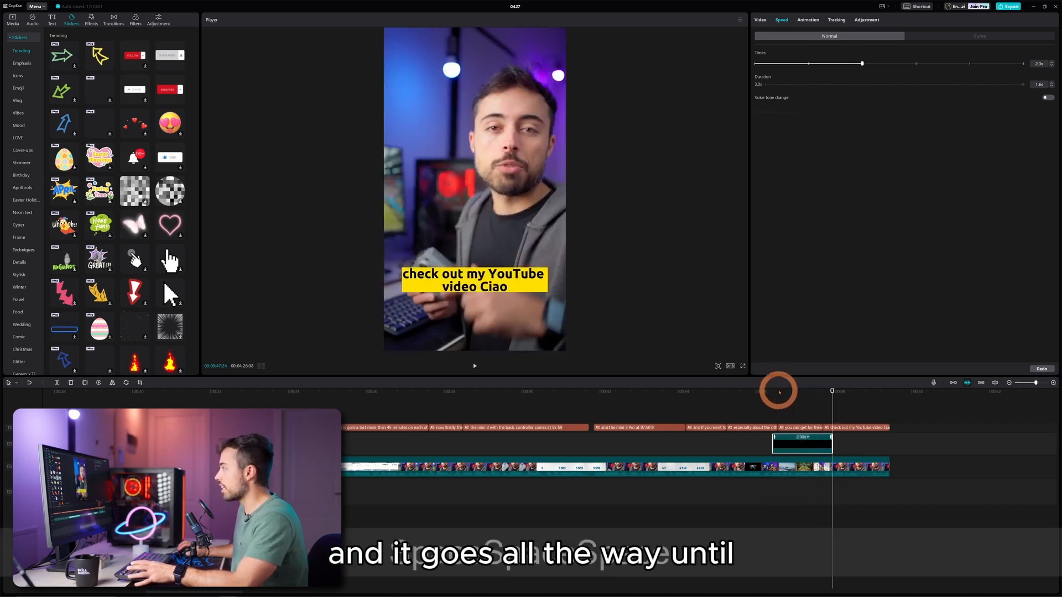
pyautogui.moveTo(778, 391)
pyautogui.mouseDown()
pyautogui.moveTo(832, 391)
pyautogui.moveTo(772, 394)
pyautogui.mouseUp()
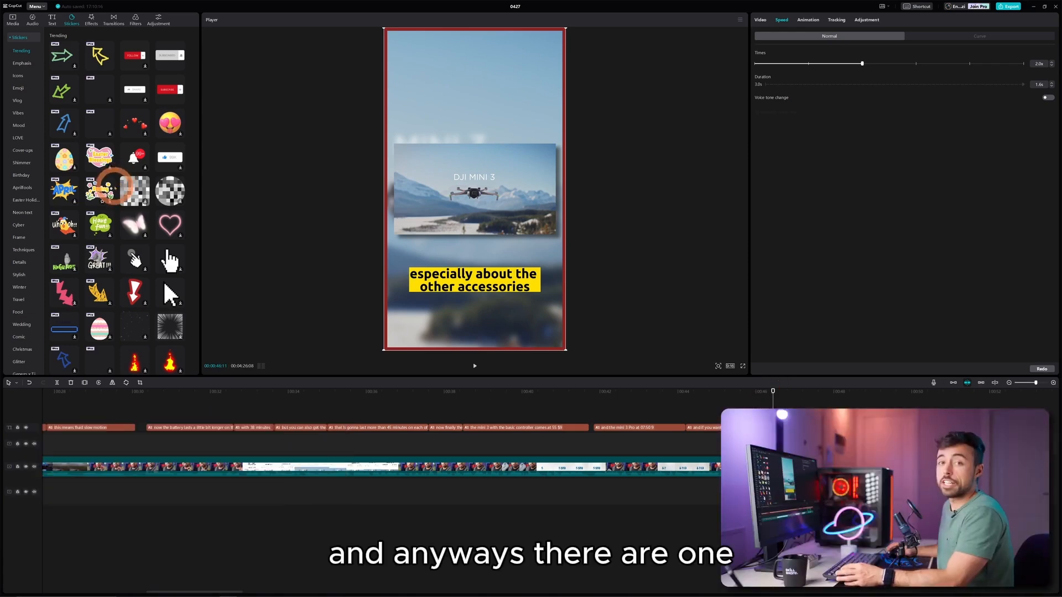
# - Browse the sticker library from Trending through the Emphasis, Emoji and Vlog categories
pyautogui.scroll(-2, 113, 186)
pyautogui.scroll(-3, 114, 185)
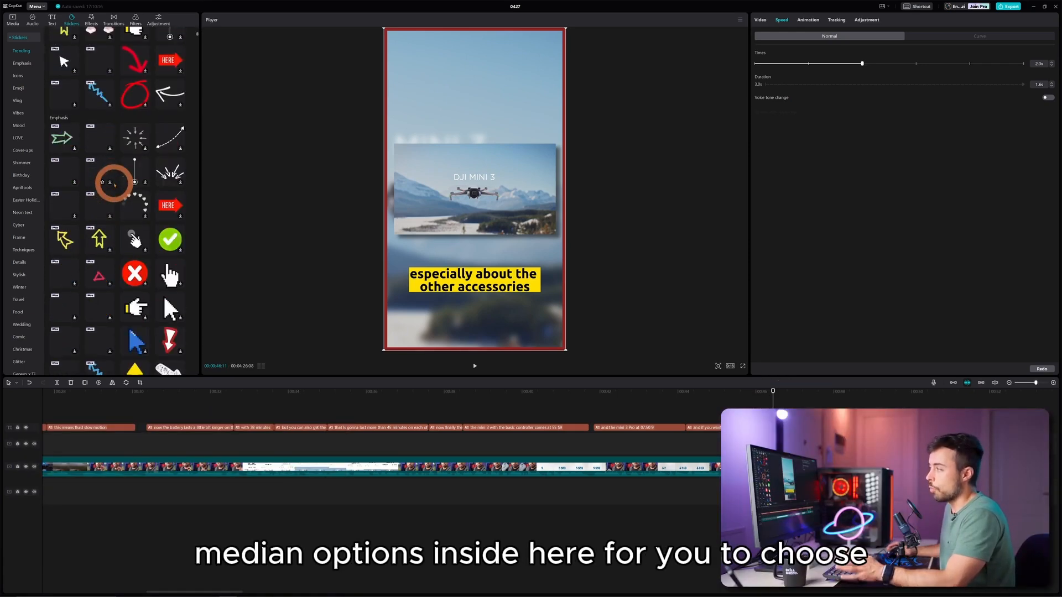
pyautogui.scroll(-2, 115, 188)
pyautogui.scroll(-2, 120, 214)
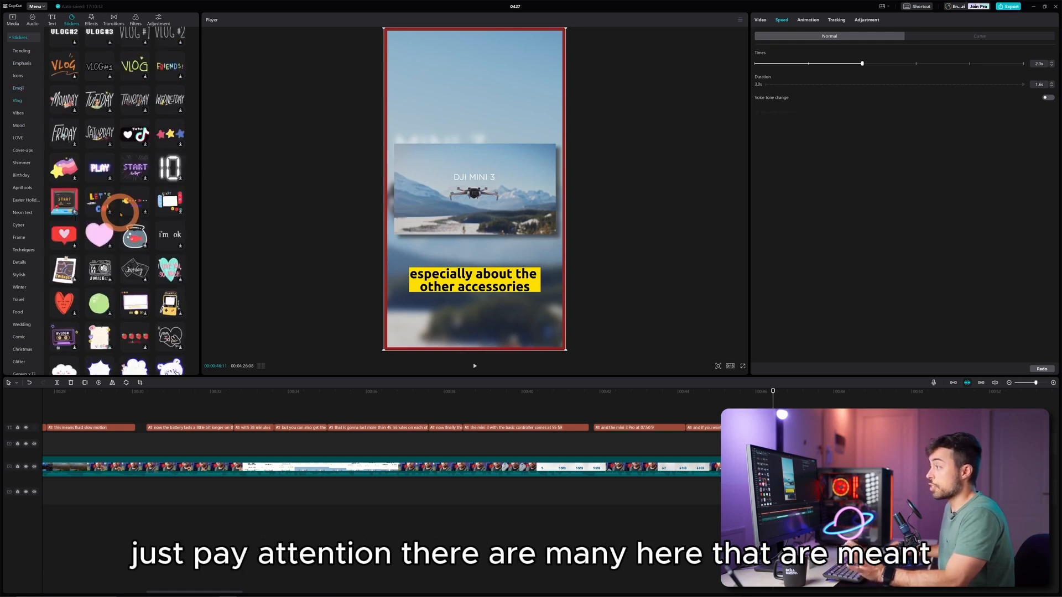
pyautogui.scroll(-5, 121, 214)
pyautogui.scroll(10, 121, 214)
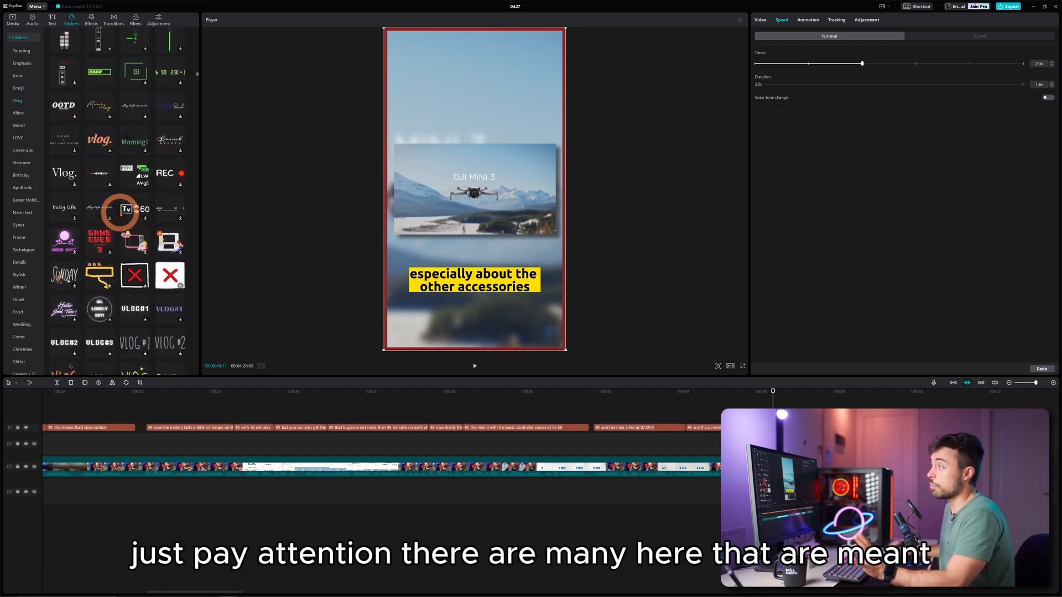
pyautogui.scroll(5, 121, 213)
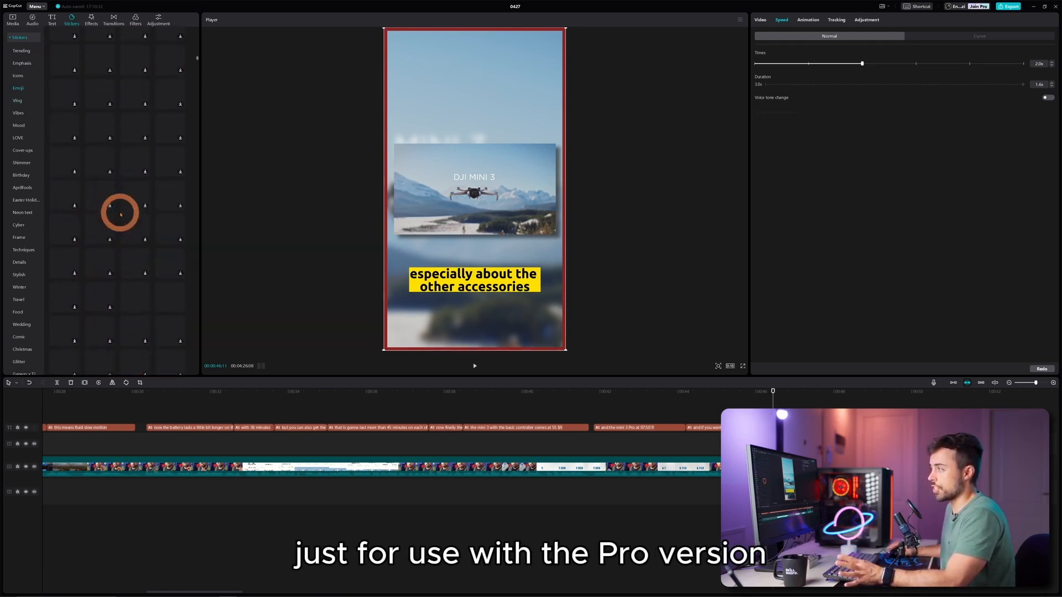
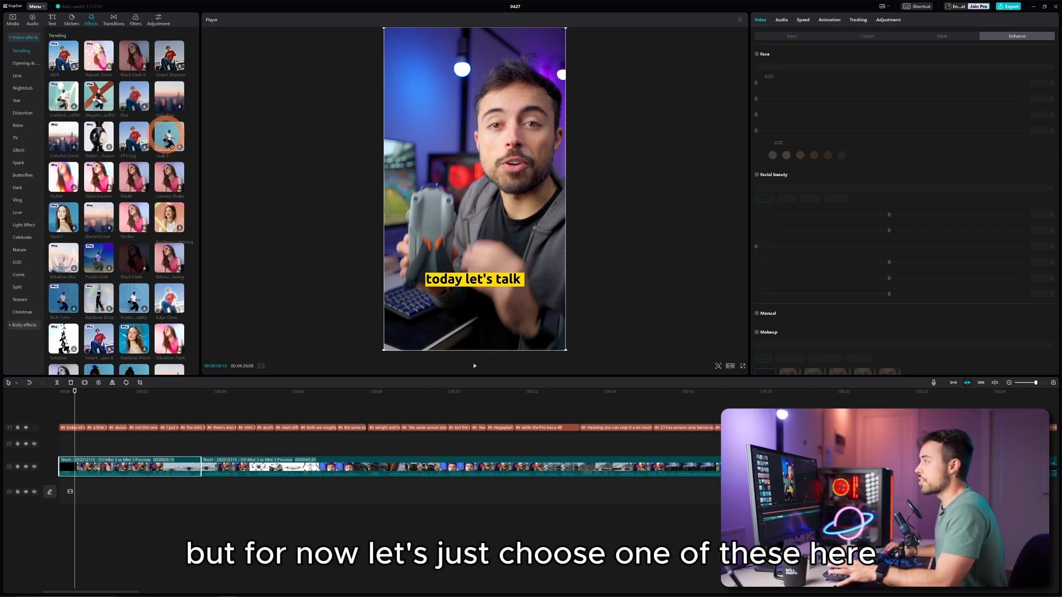
# - Preview the Negative Graffiti video effect, add it near the start of the timeline above the captions, and play it
pyautogui.click(99, 99)
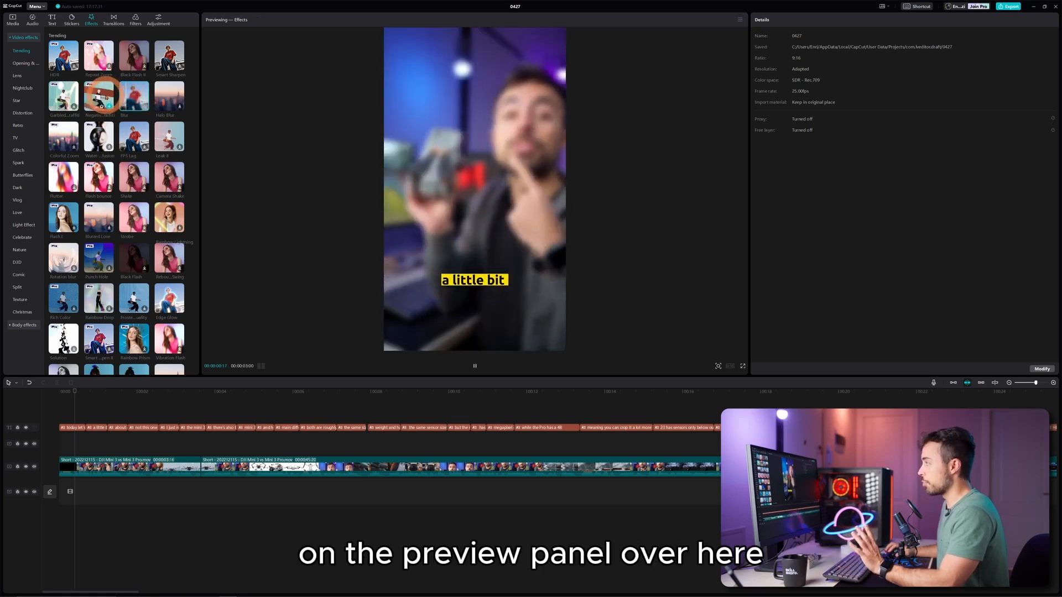
pyautogui.click(100, 96)
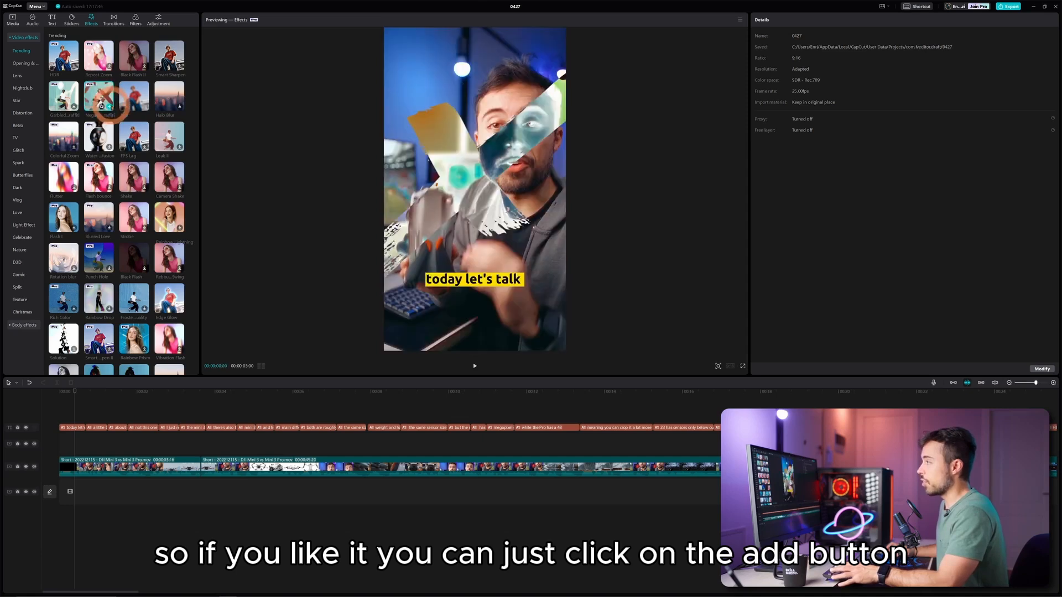
pyautogui.click(109, 106)
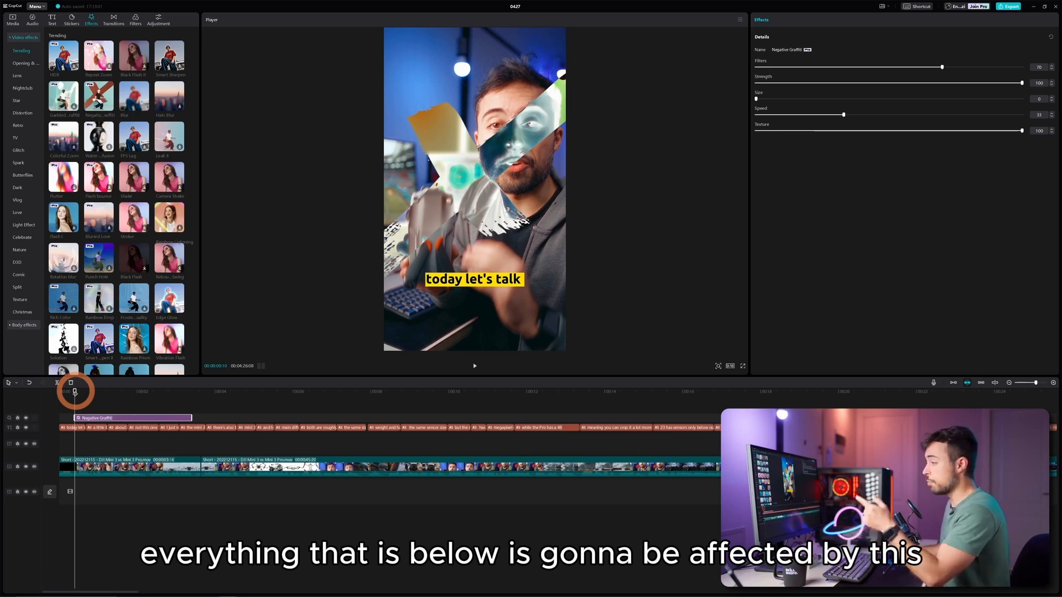
pyautogui.press('space')
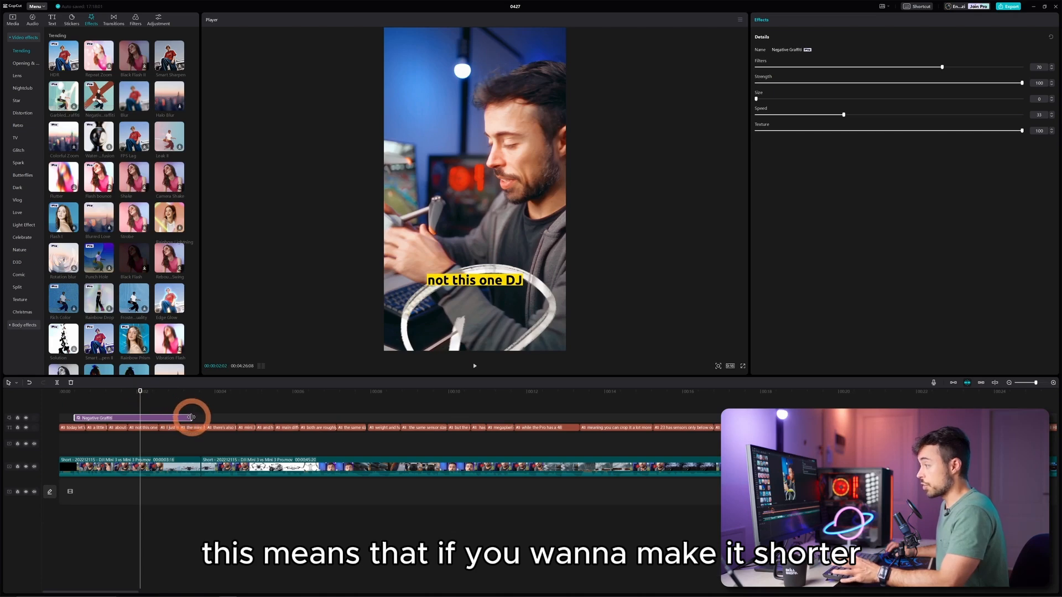
# - Try trimming the Negative Graffiti effect to end near the two-second mark, play it, and stretch it across the timeline
pyautogui.moveTo(190, 417); pyautogui.dragTo(143, 417)
pyautogui.press('space')
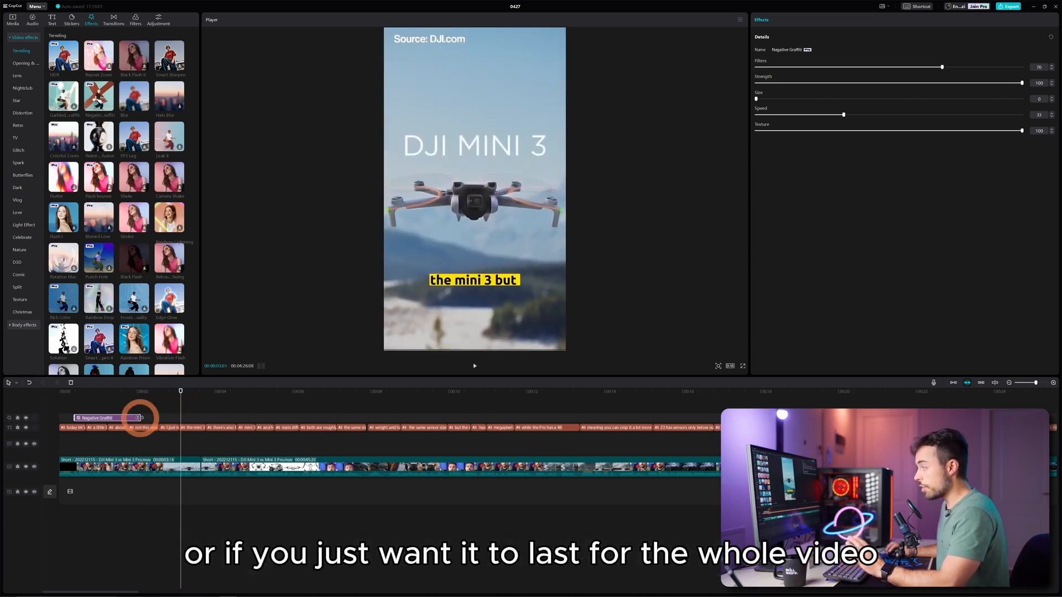
pyautogui.moveTo(141, 417); pyautogui.dragTo(816, 418)
# - Play the opening seconds of the video from the beginning to review the intro with the effect
pyautogui.moveTo(180, 391); pyautogui.dragTo(59, 393)
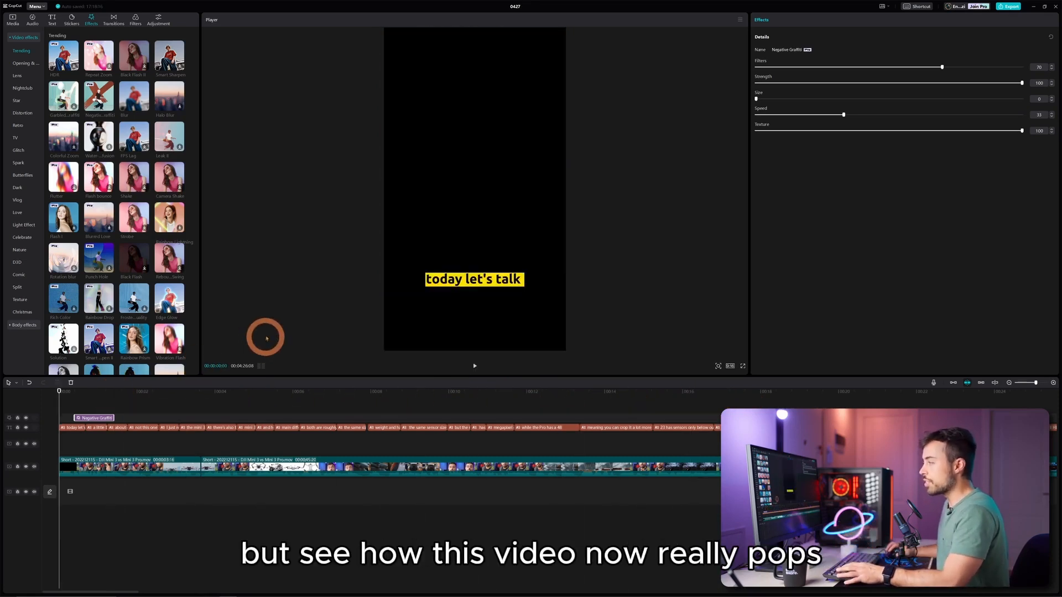
pyautogui.press('space')
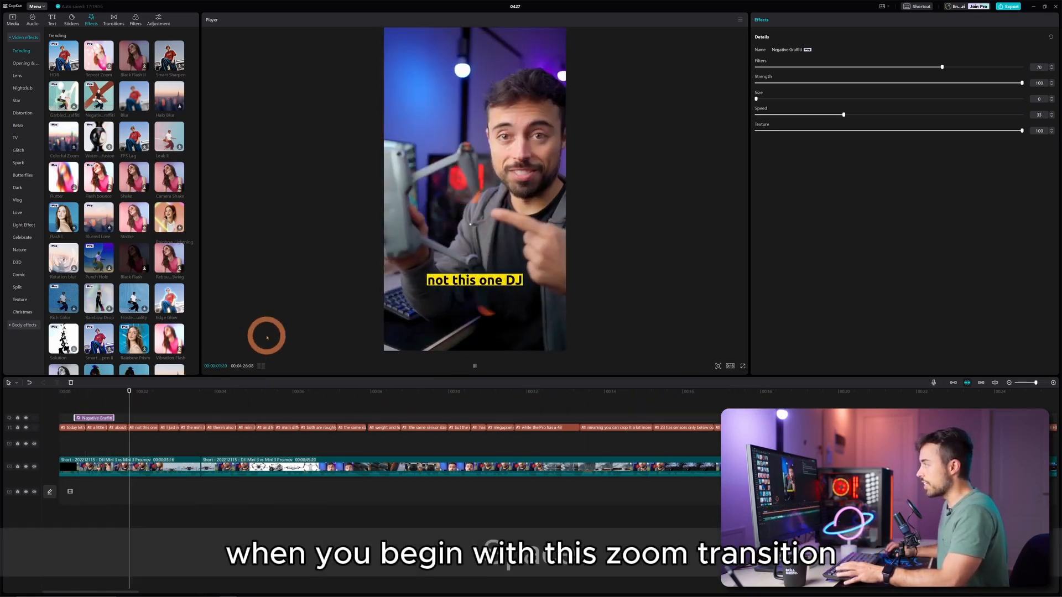
pyautogui.moveTo(61, 390)
pyautogui.mouseDown()
pyautogui.moveTo(110, 388)
pyautogui.moveTo(72, 392)
pyautogui.mouseUp()
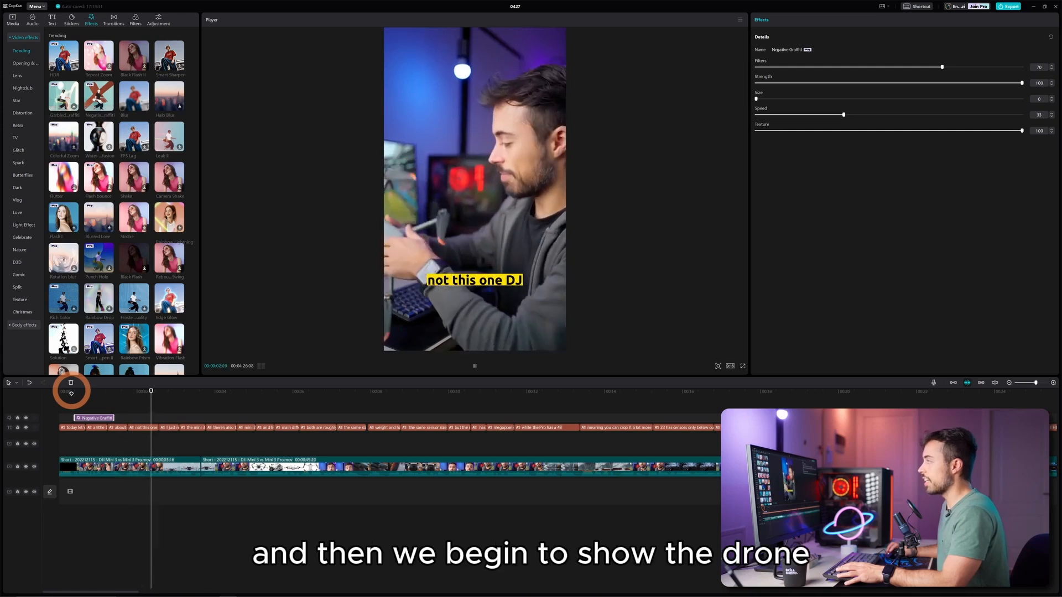
pyautogui.press('space')
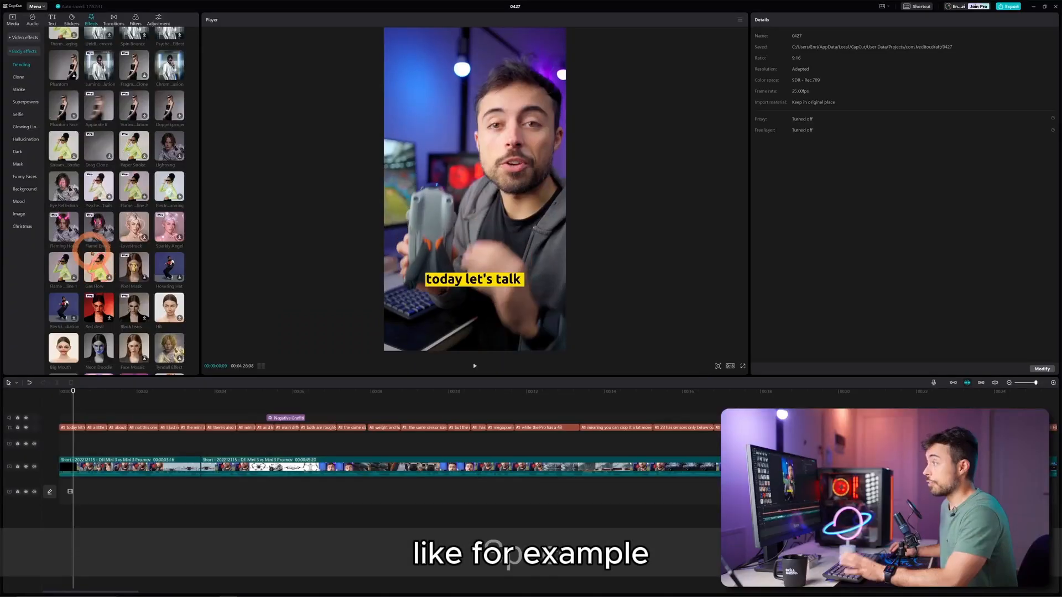
# - Preview the Flame Eyes body effect on the opening shot
pyautogui.click(100, 226)
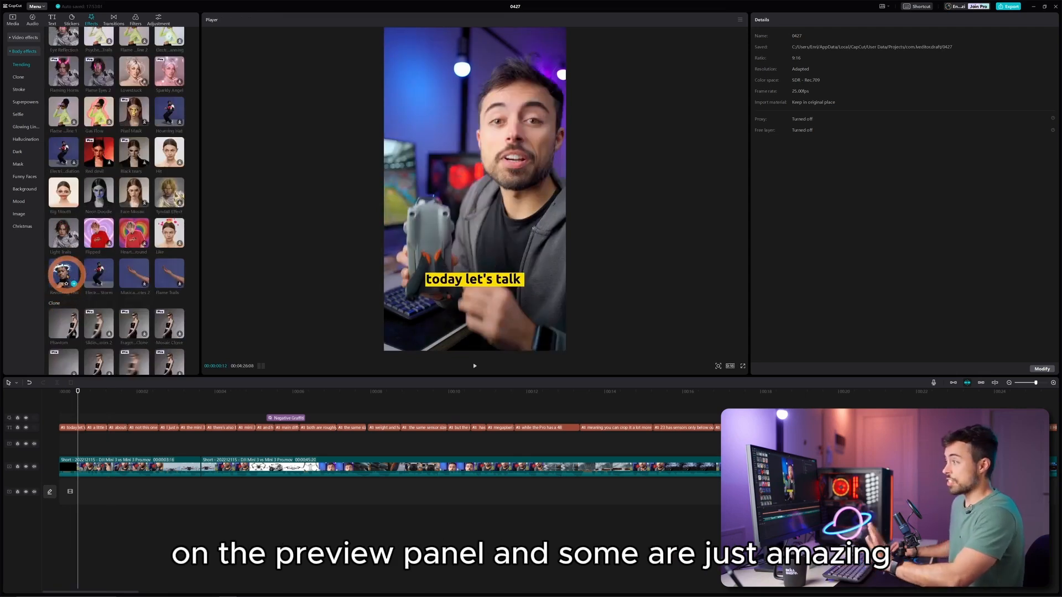
# - Preview another trending body effect and Big Mouth on the opening of the video
pyautogui.click(64, 272)
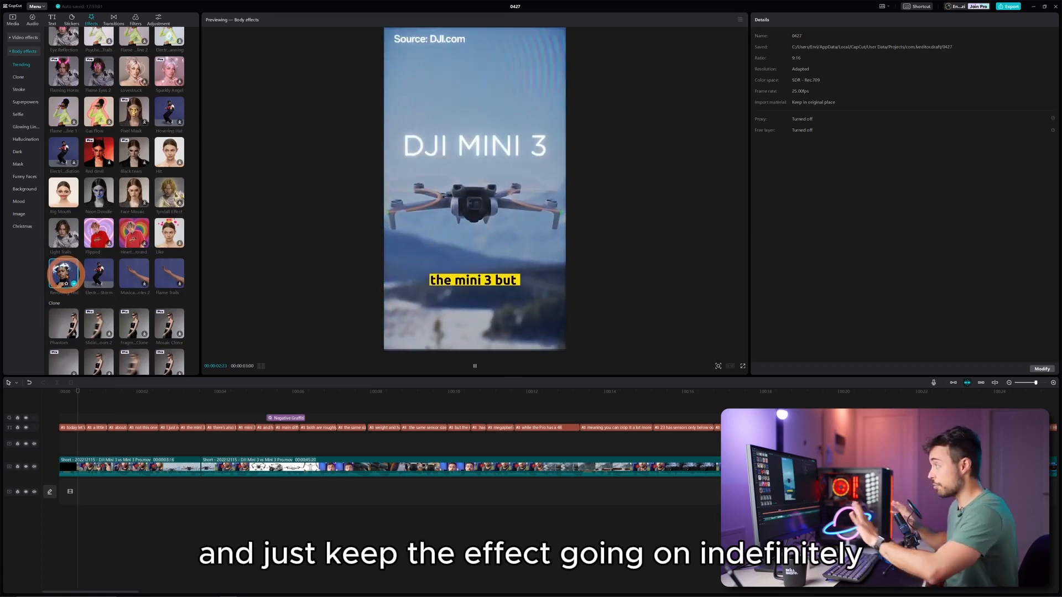
pyautogui.scroll(3, 62, 309)
pyautogui.click(62, 347)
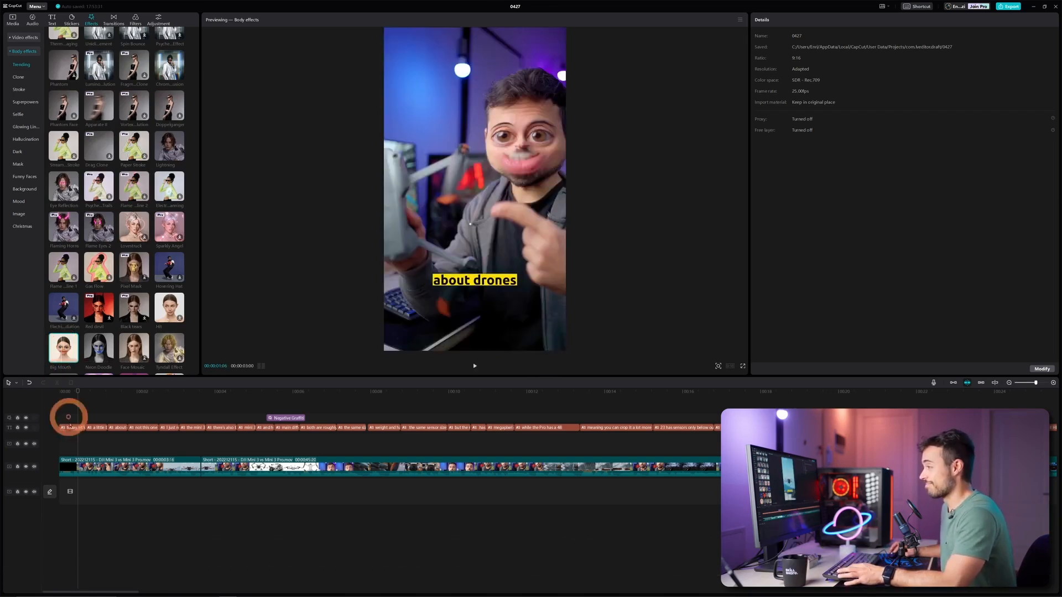
# - Add the Big Mouth body effect above the captions near the ten-second mark, stretch it over the following footage, and scrub through it
pyautogui.click(63, 396)
pyautogui.click(474, 416)
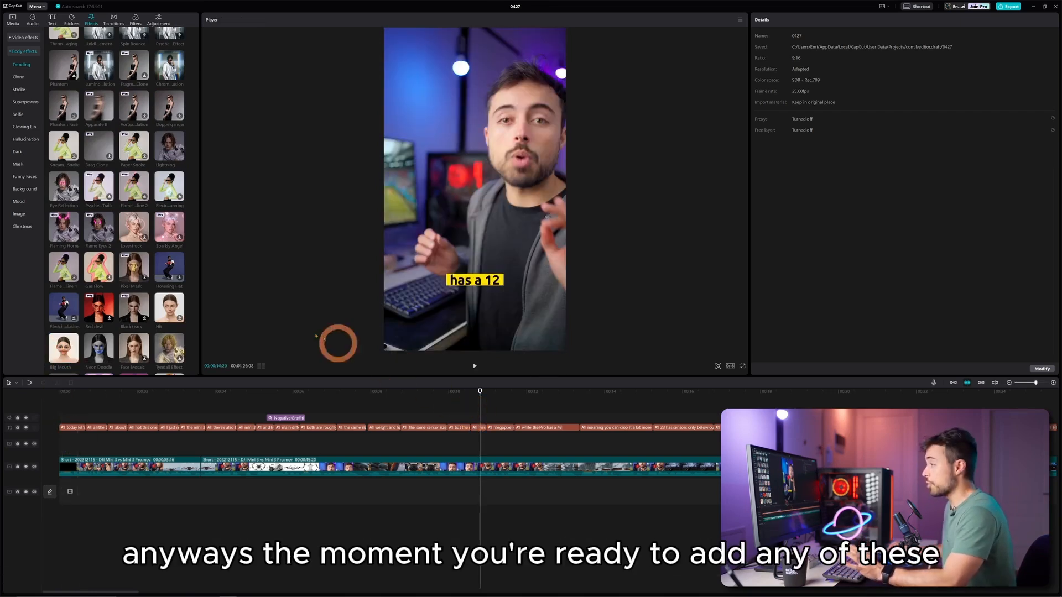
pyautogui.click(74, 358)
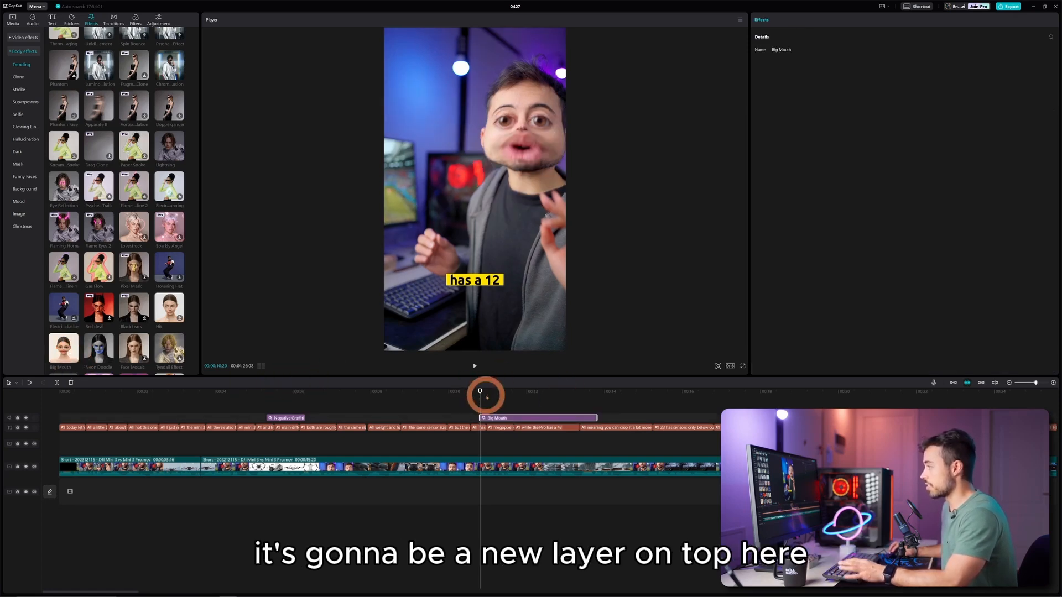
pyautogui.moveTo(480, 391); pyautogui.dragTo(719, 417)
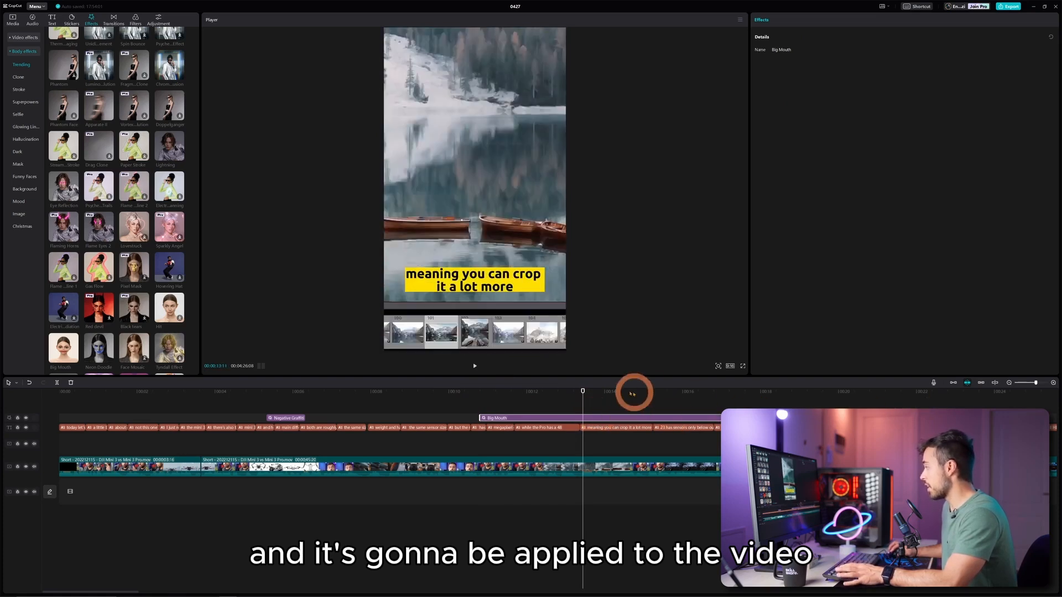
pyautogui.moveTo(633, 388); pyautogui.dragTo(879, 393)
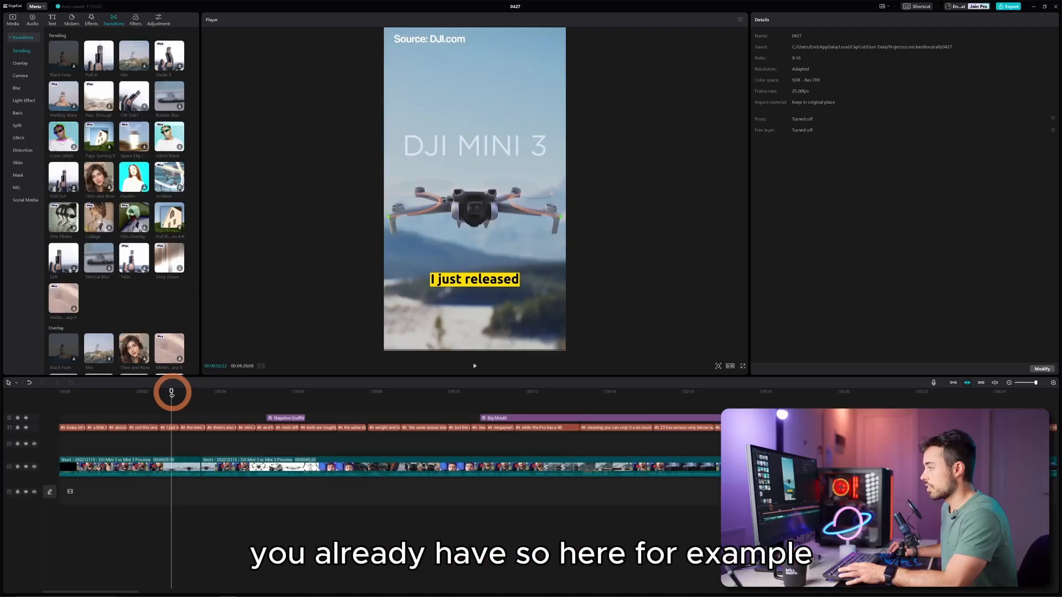
# - Add the Pull In transition at the cut between the first two video clips
pyautogui.click(199, 393)
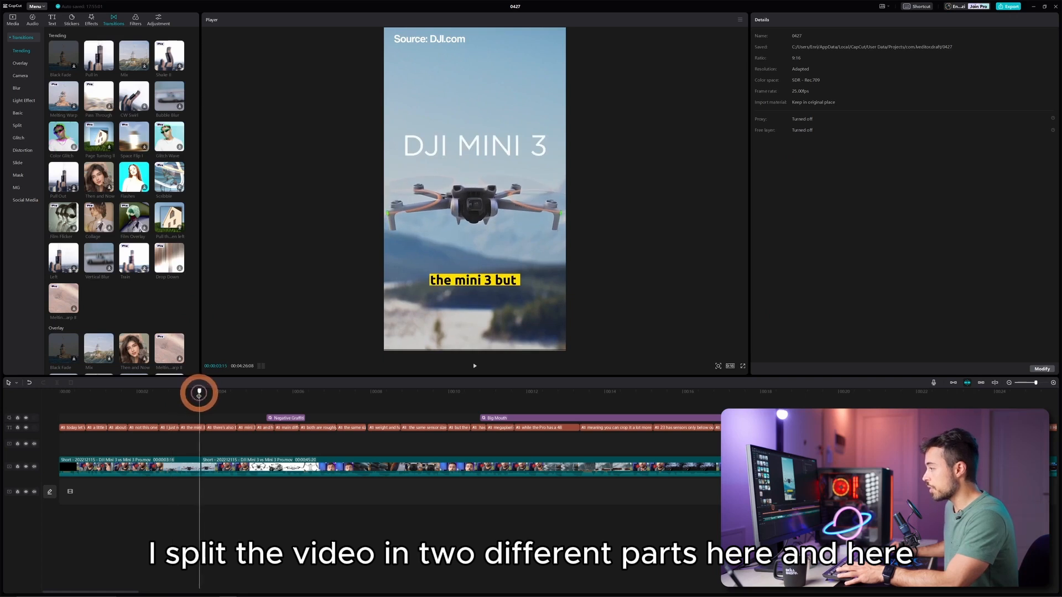
pyautogui.click(211, 460)
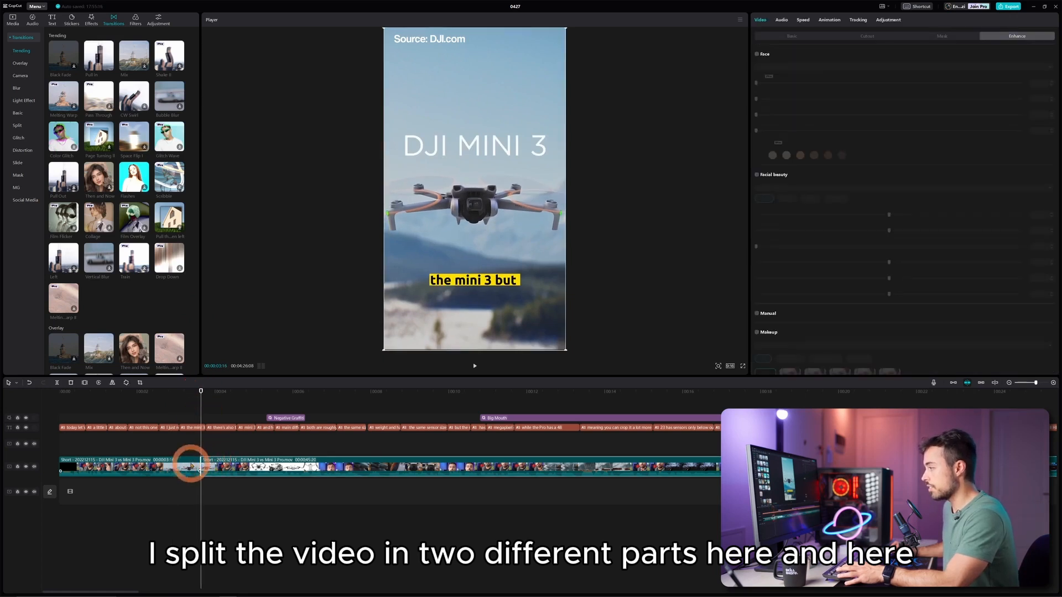
pyautogui.click(191, 466)
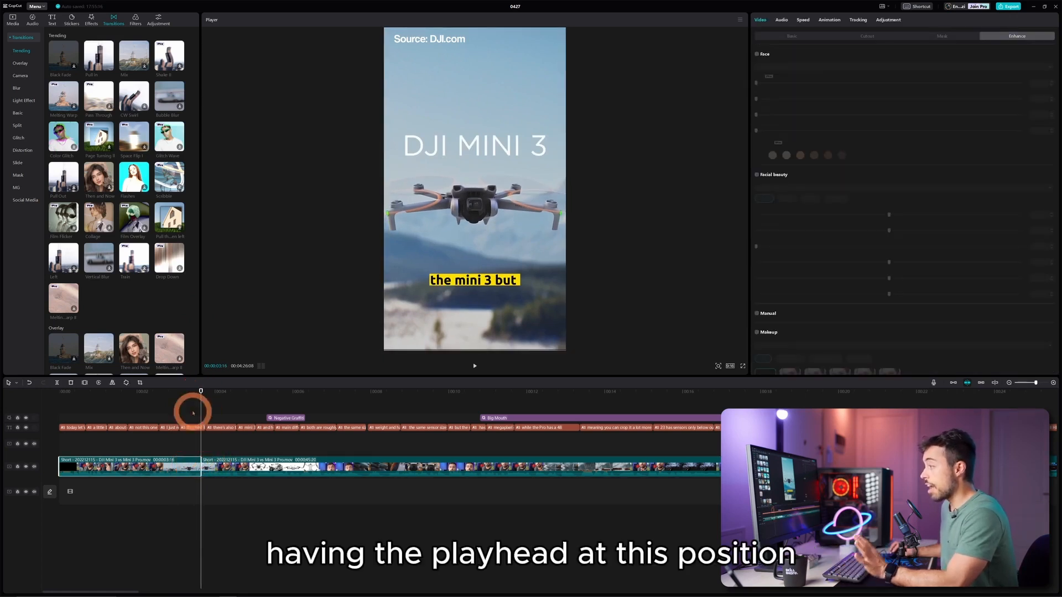
pyautogui.click(109, 67)
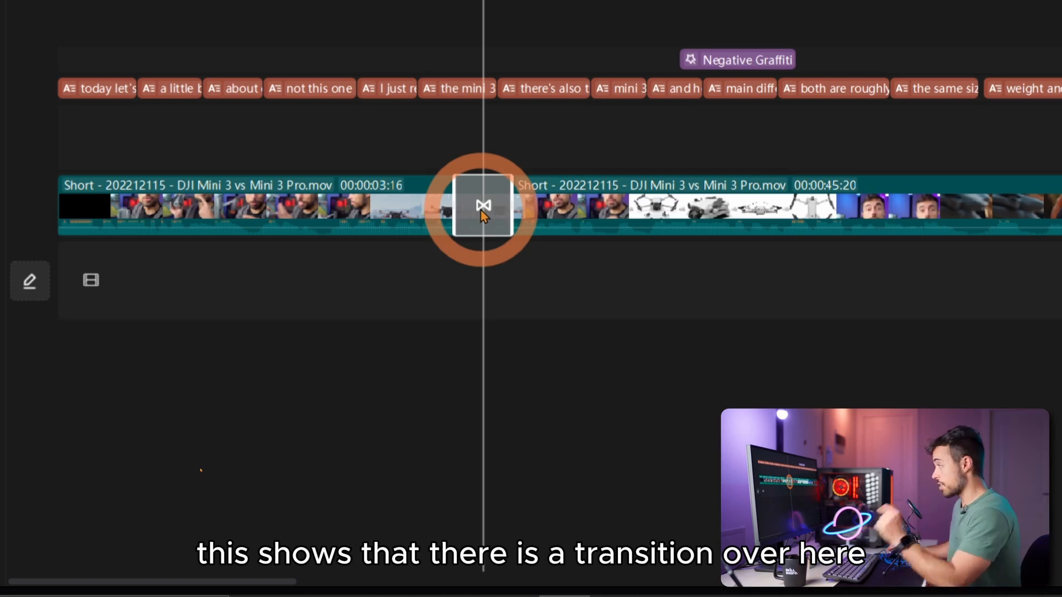
# - Set the Pull In transition's duration to 0.5 s and play across the cut
pyautogui.moveTo(512, 219); pyautogui.dragTo(541, 220)
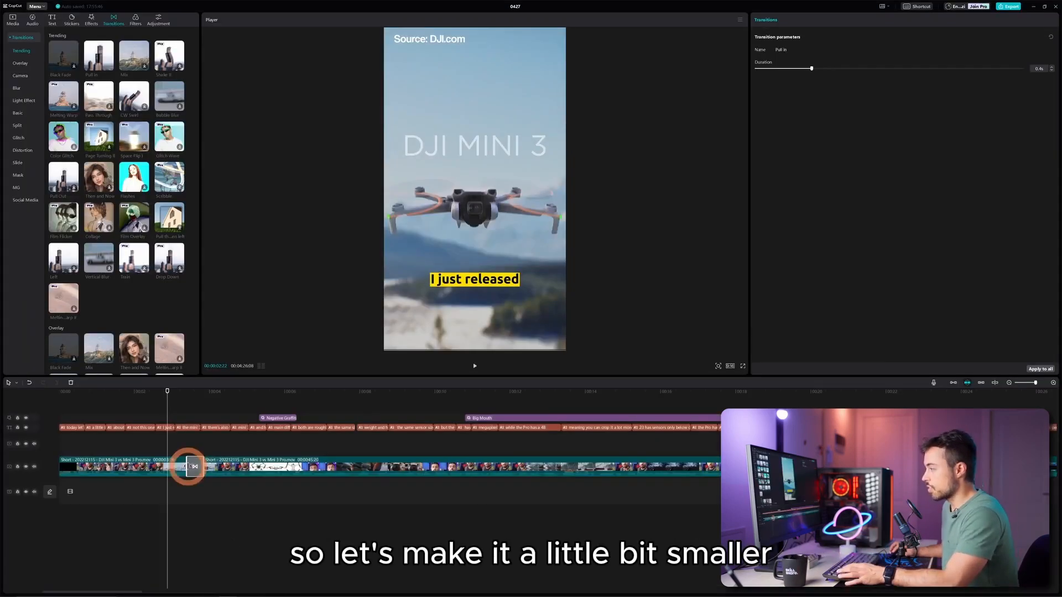
pyautogui.press('space')
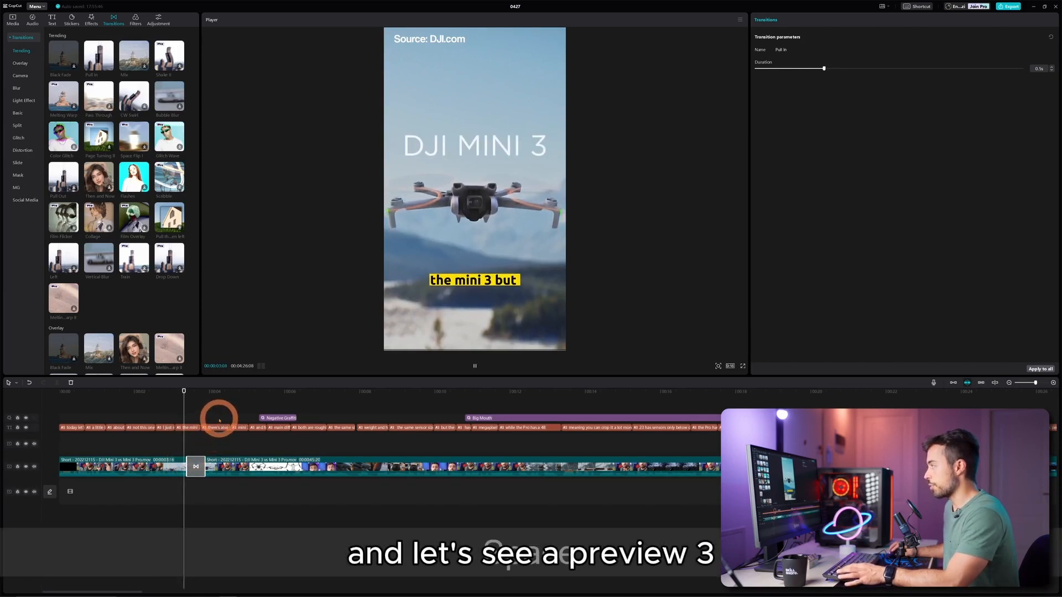
pyautogui.press('space')
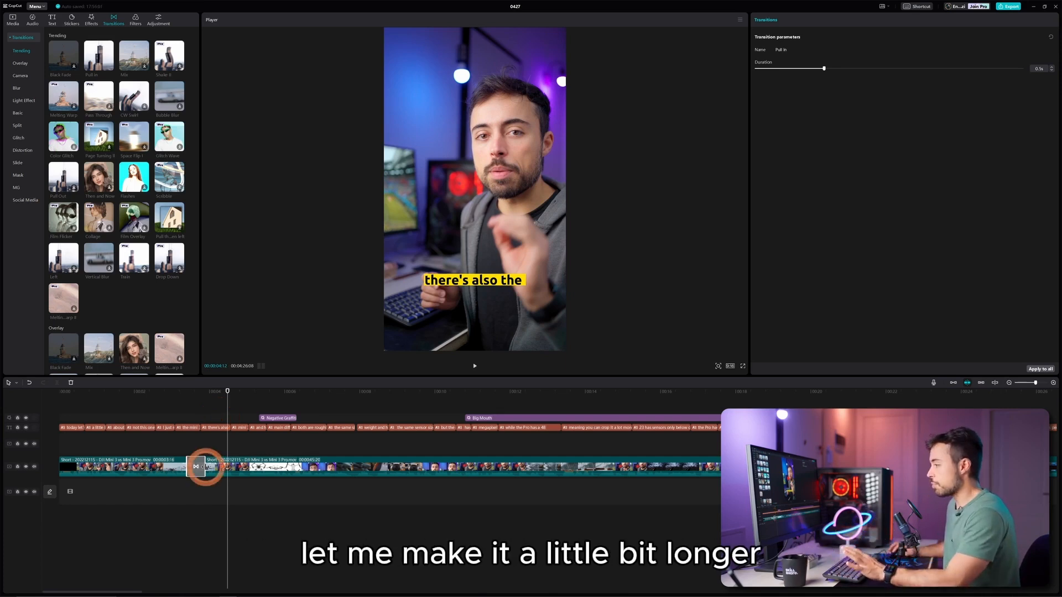
# - Lengthen the Pull In transition to 1.8 s and play it from shortly before the cut
pyautogui.moveTo(205, 465); pyautogui.dragTo(228, 463)
pyautogui.click(136, 395)
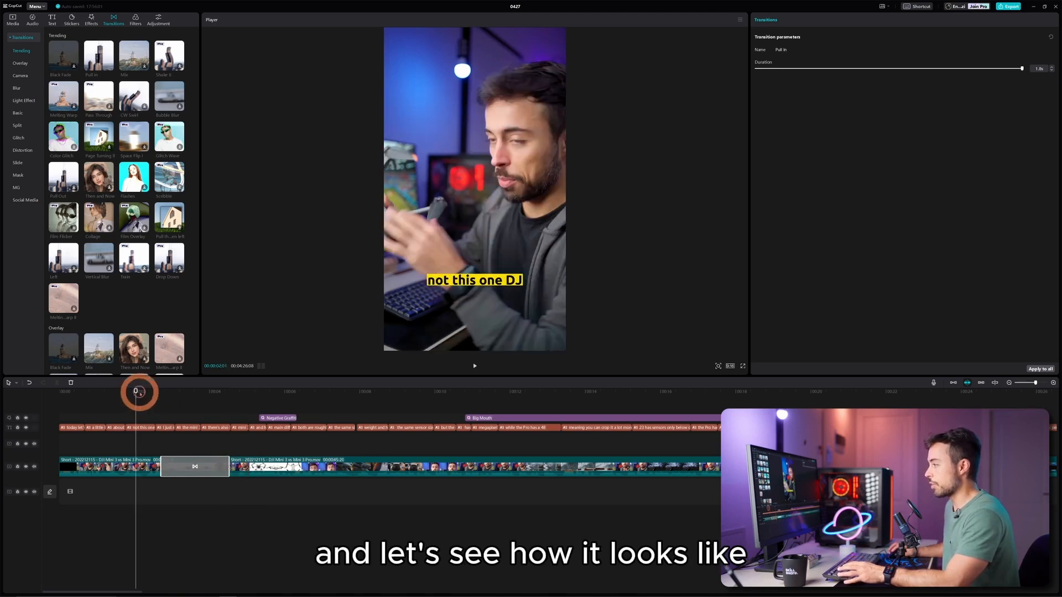
pyautogui.press('space')
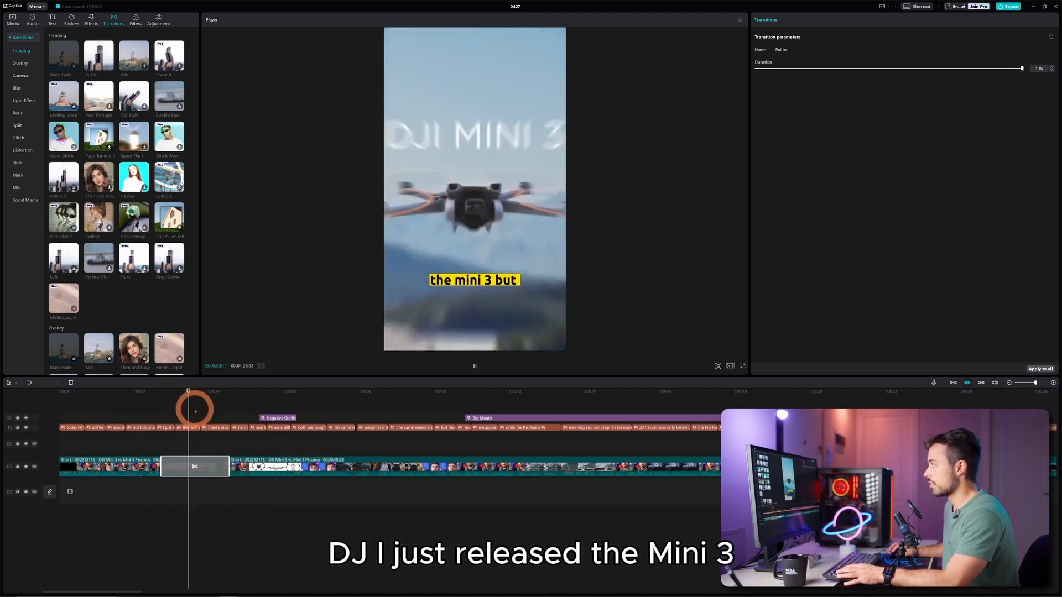
pyautogui.press('space')
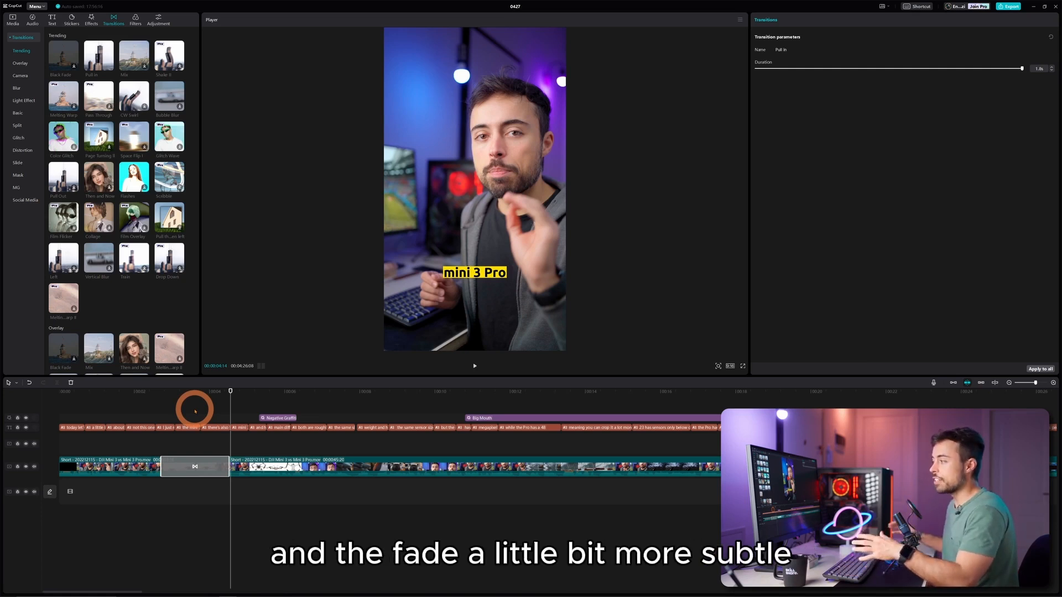
# - Delete the Pull In transition between the two clips, and undo the deletion
pyautogui.click(238, 413)
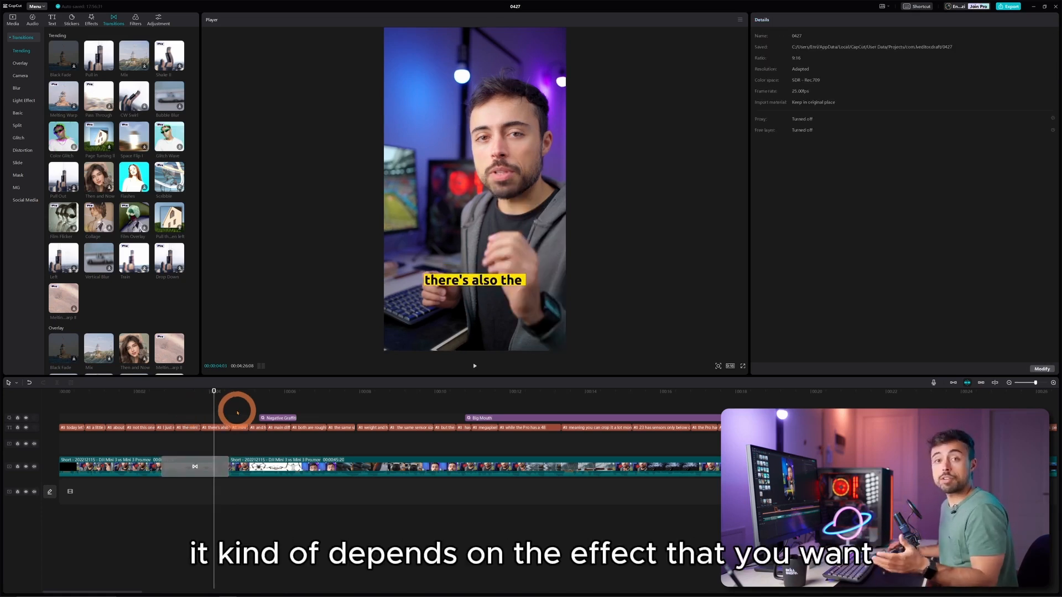
pyautogui.click(195, 466)
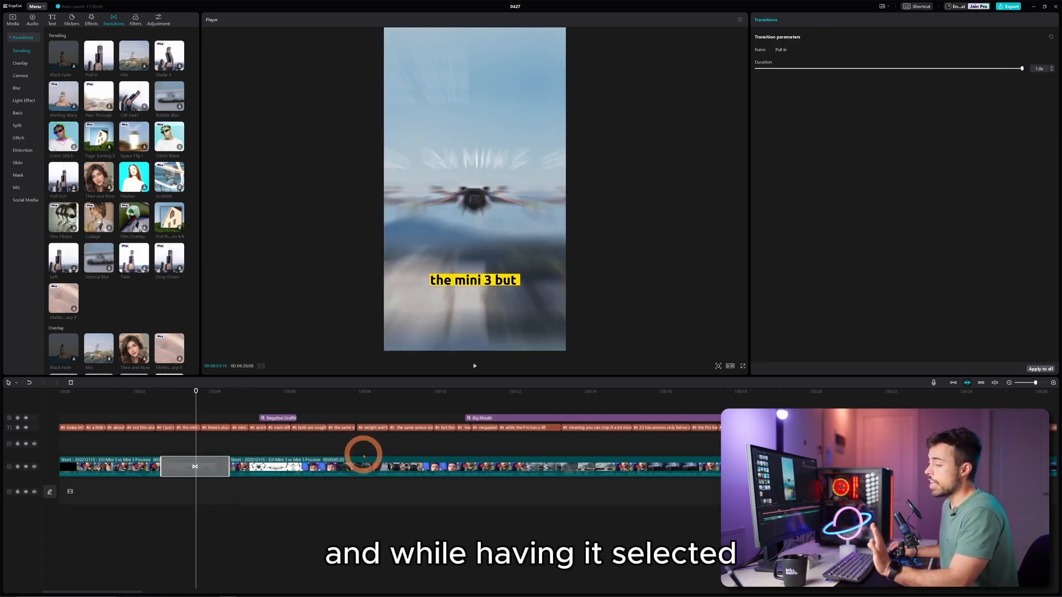
pyautogui.press('Delete')
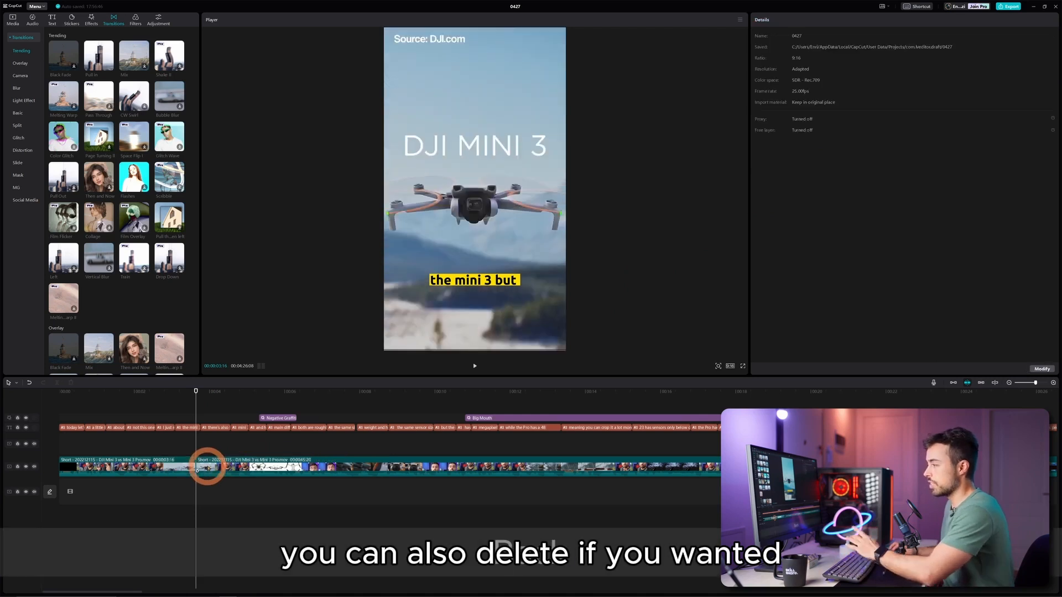
pyautogui.hotkey('ctrl', 'z')
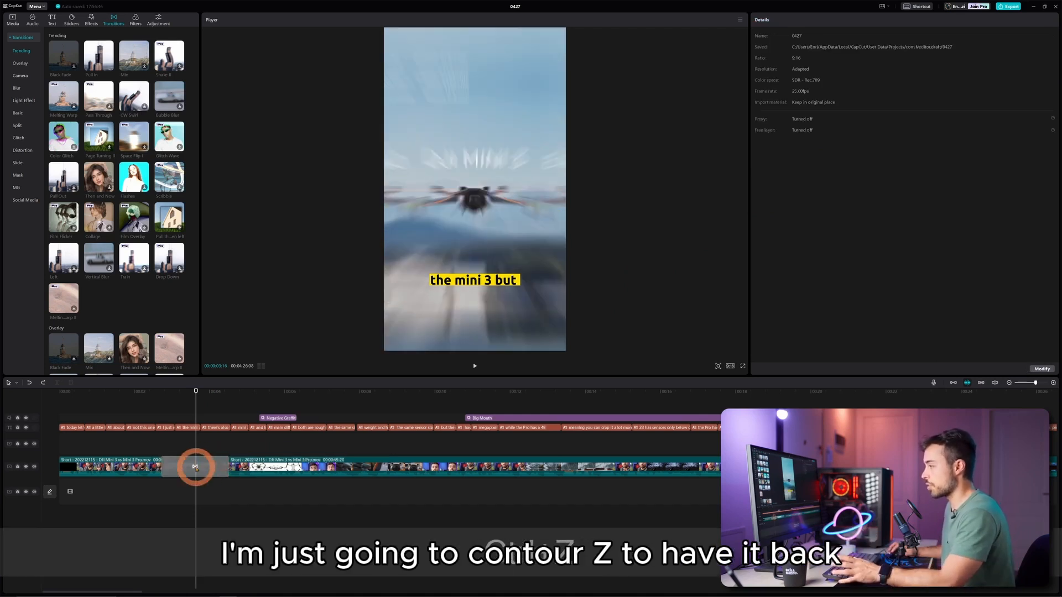
# - Replace the selected Pull In transition with Glitch Wave and play across the cut
pyautogui.click(195, 467)
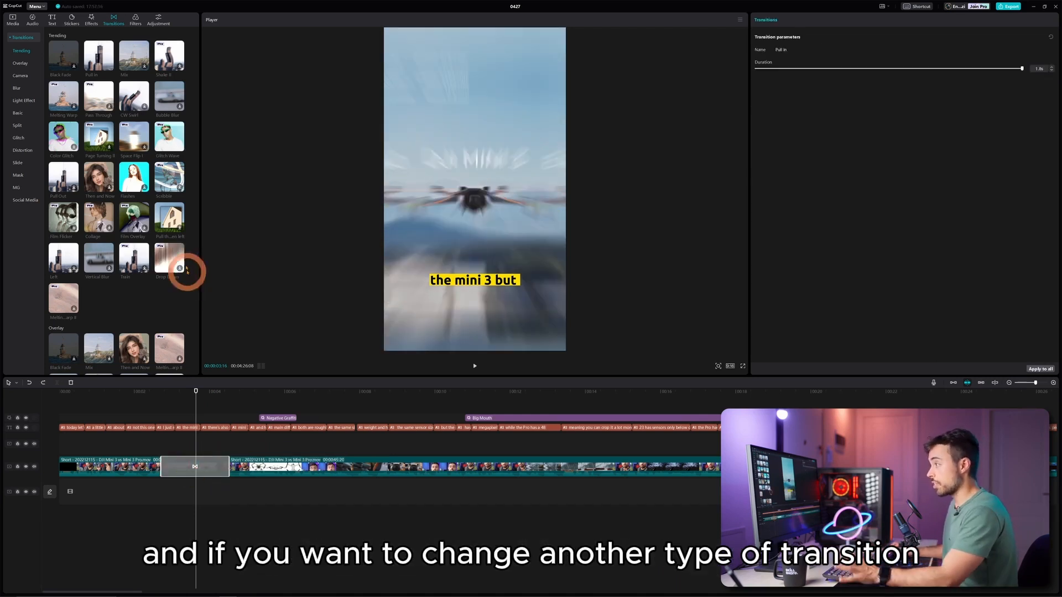
pyautogui.click(177, 147)
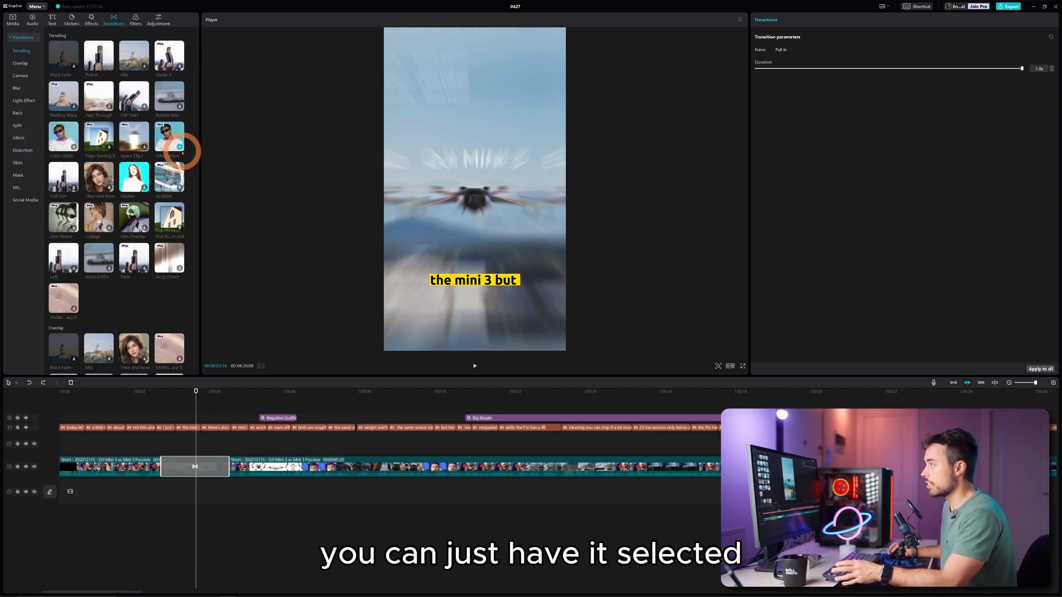
pyautogui.click(182, 148)
pyautogui.click(180, 147)
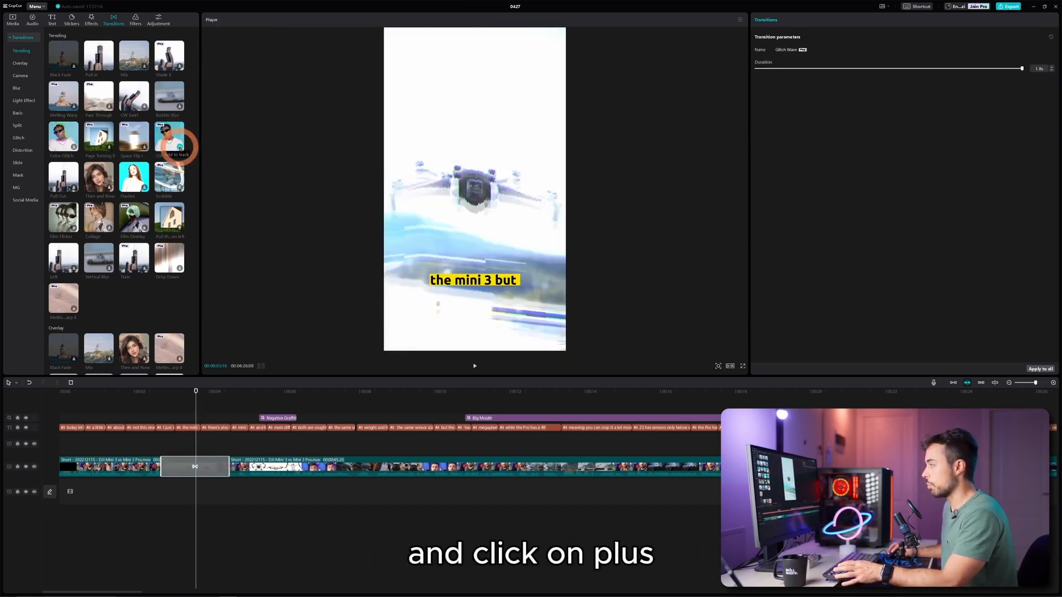
pyautogui.click(157, 391)
pyautogui.press('space')
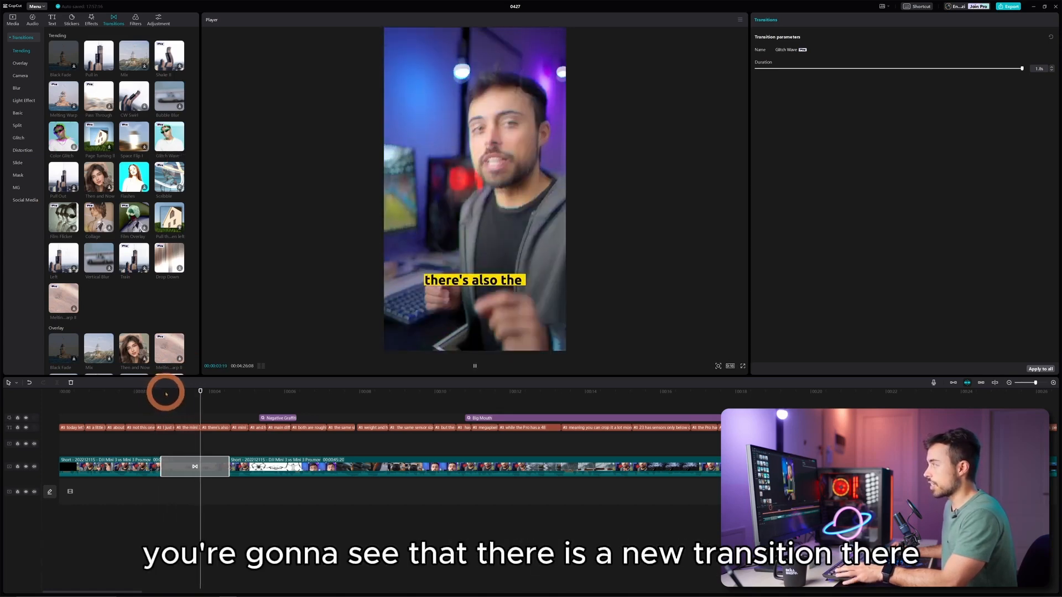
pyautogui.press('space')
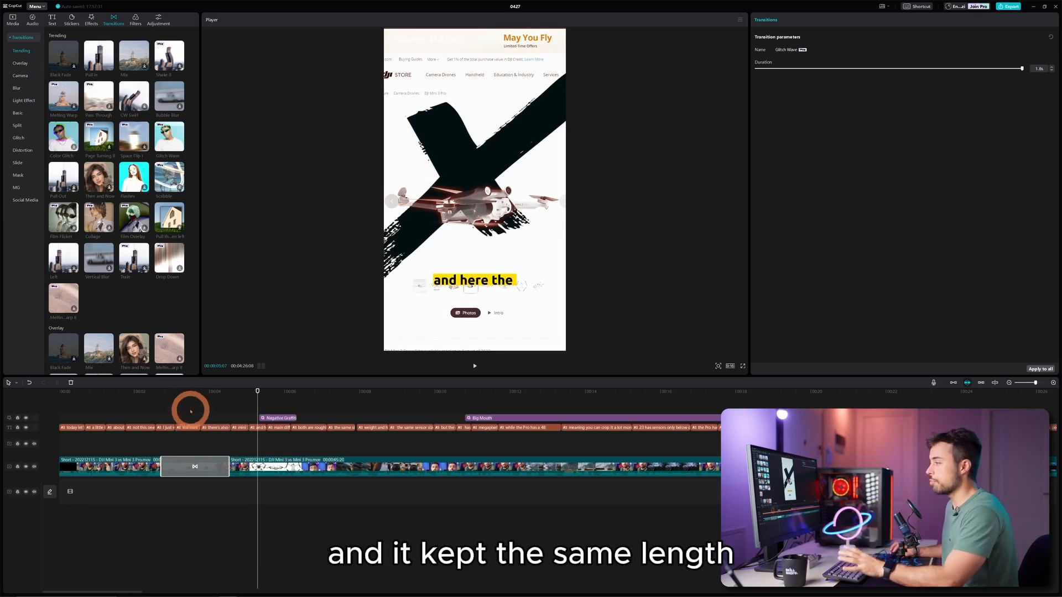
# - Scrub through the ferry and drone clips on the timeline to review both shots
pyautogui.moveTo(160, 395); pyautogui.dragTo(233, 390)
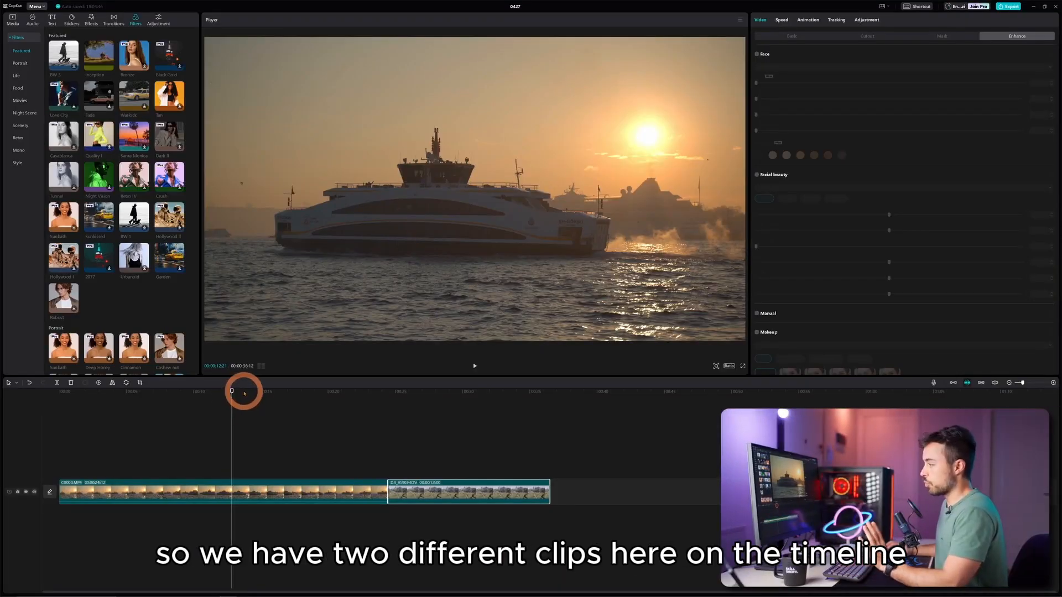
pyautogui.moveTo(243, 391); pyautogui.dragTo(453, 394)
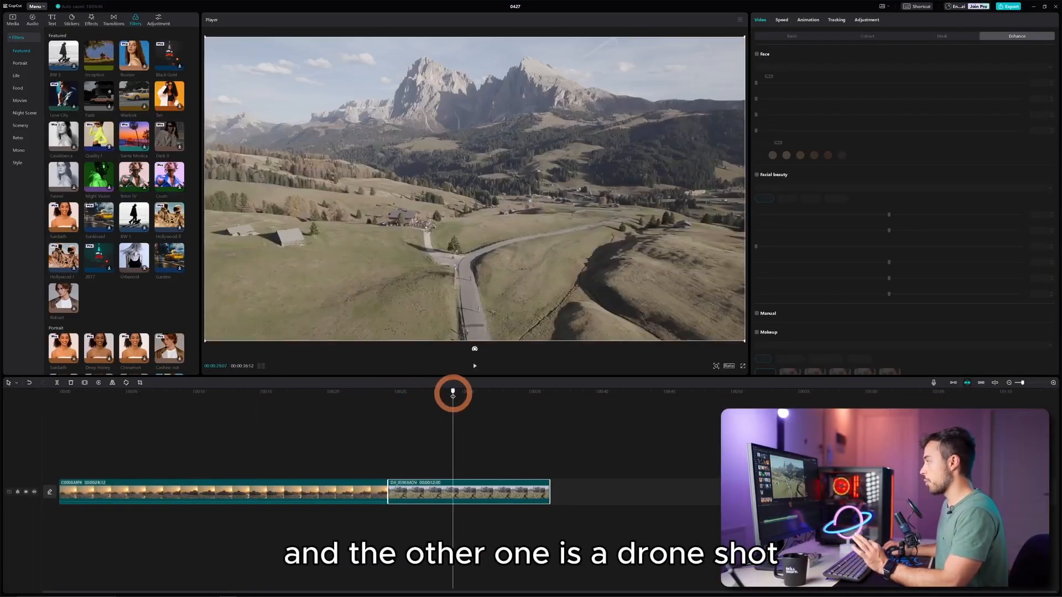
# - Preview several featured and portrait filters on the ferry clip, including Santa Monica and Deep Sand
pyautogui.click(303, 474)
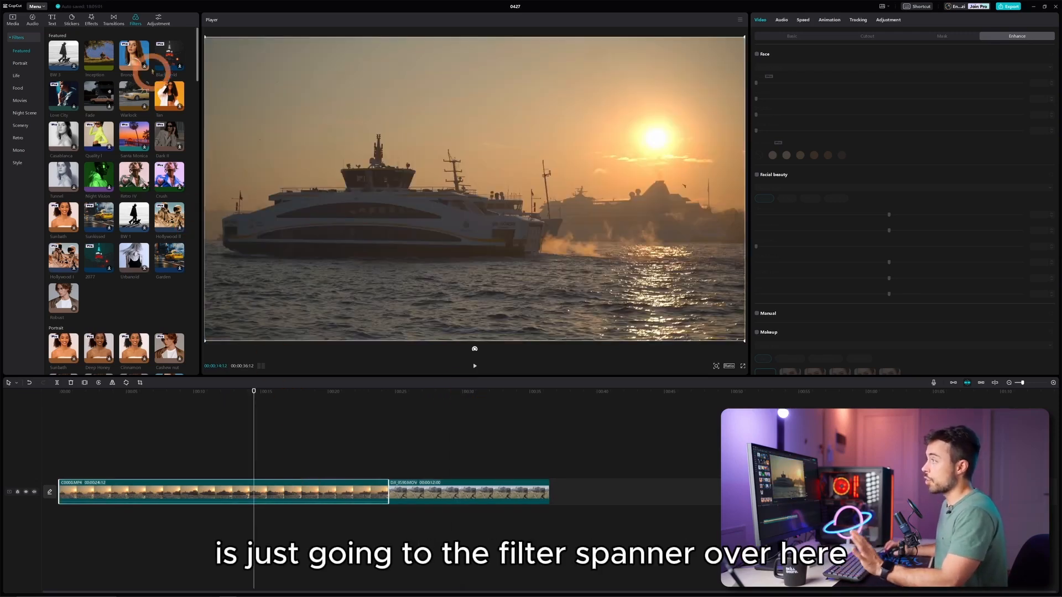
pyautogui.scroll(-3, 107, 166)
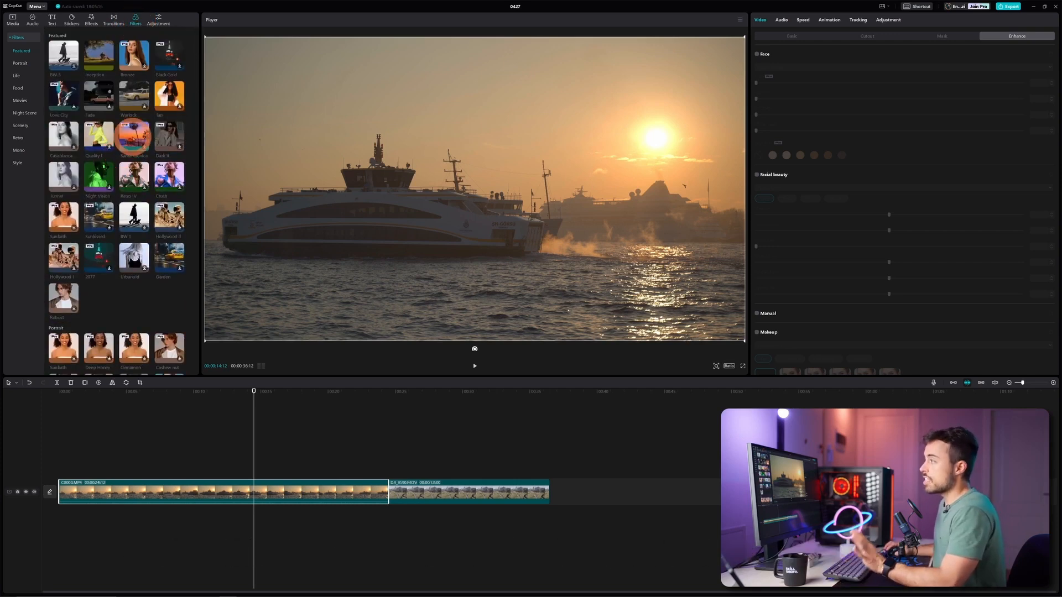
pyautogui.click(99, 62)
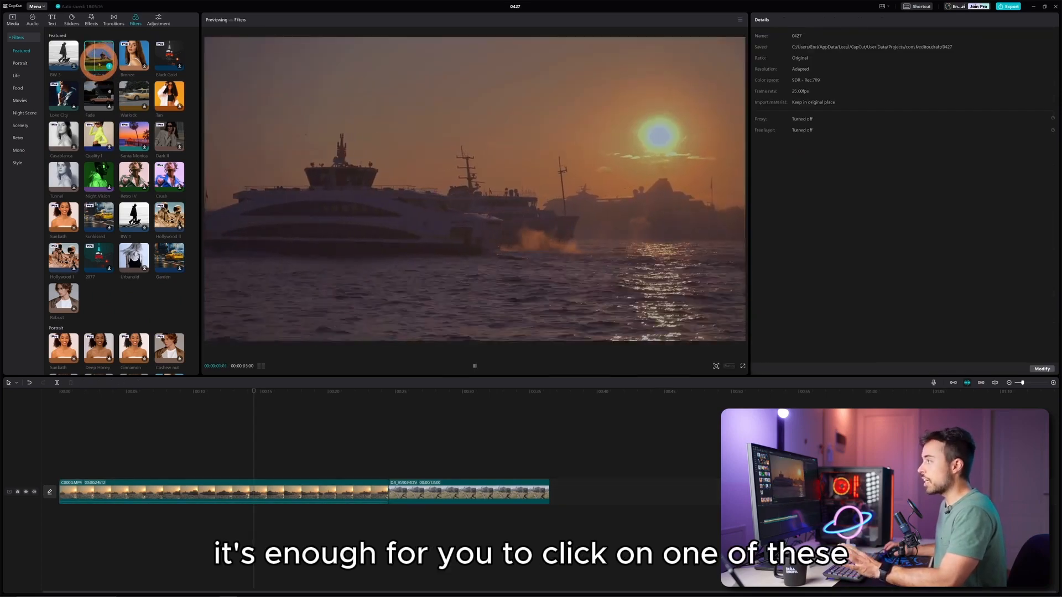
pyautogui.click(134, 135)
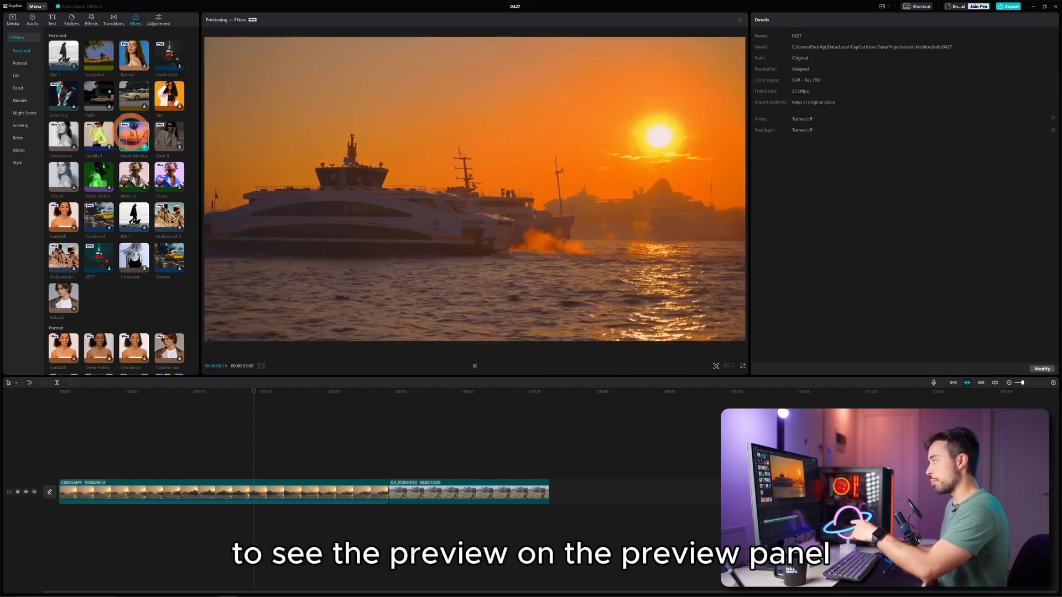
pyautogui.scroll(-3, 133, 165)
pyautogui.click(133, 202)
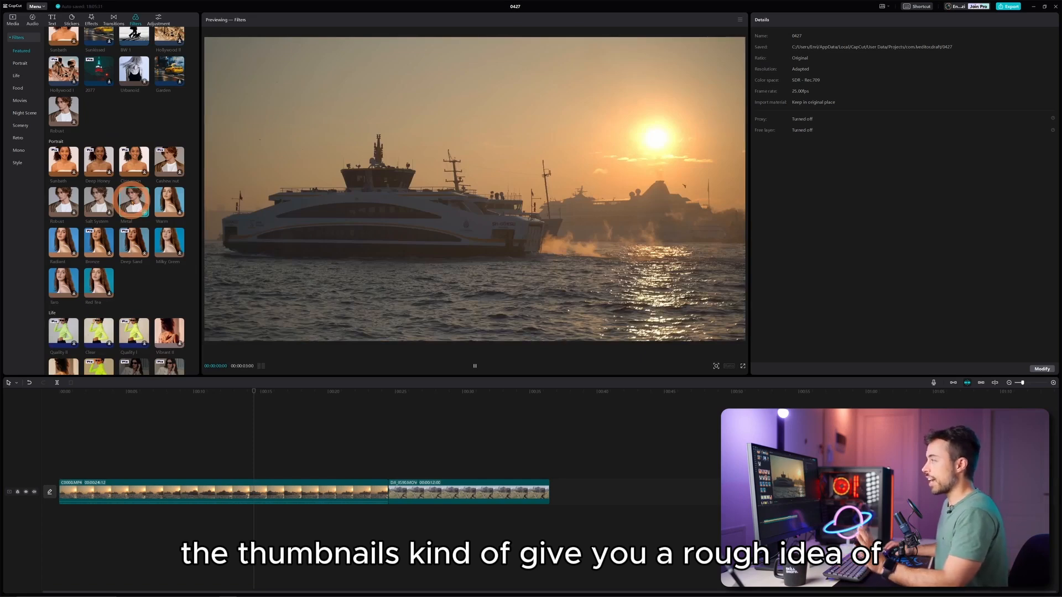
pyautogui.click(134, 241)
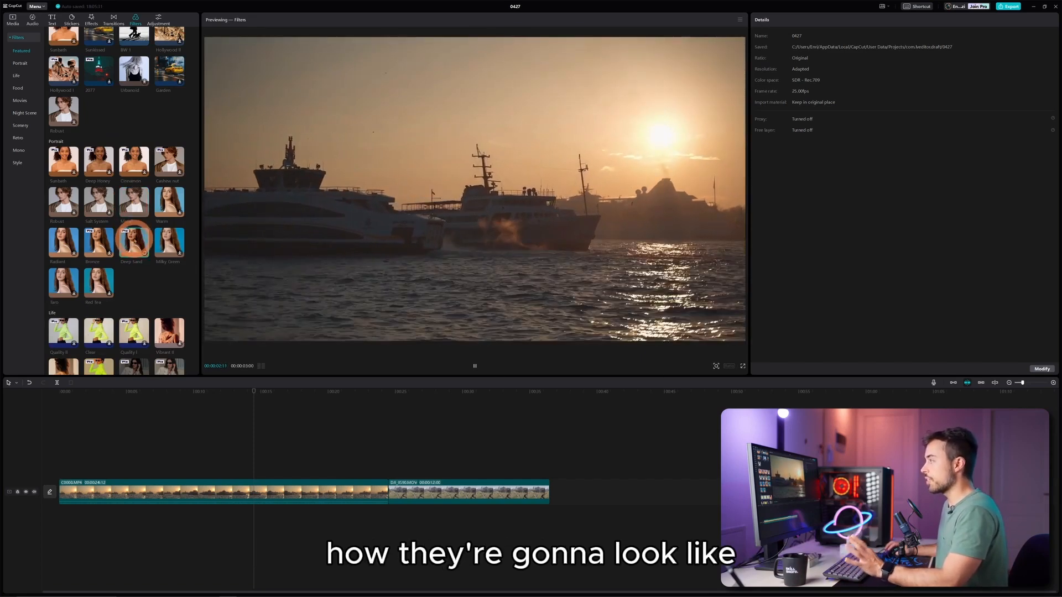
pyautogui.scroll(-3, 134, 238)
pyautogui.click(134, 214)
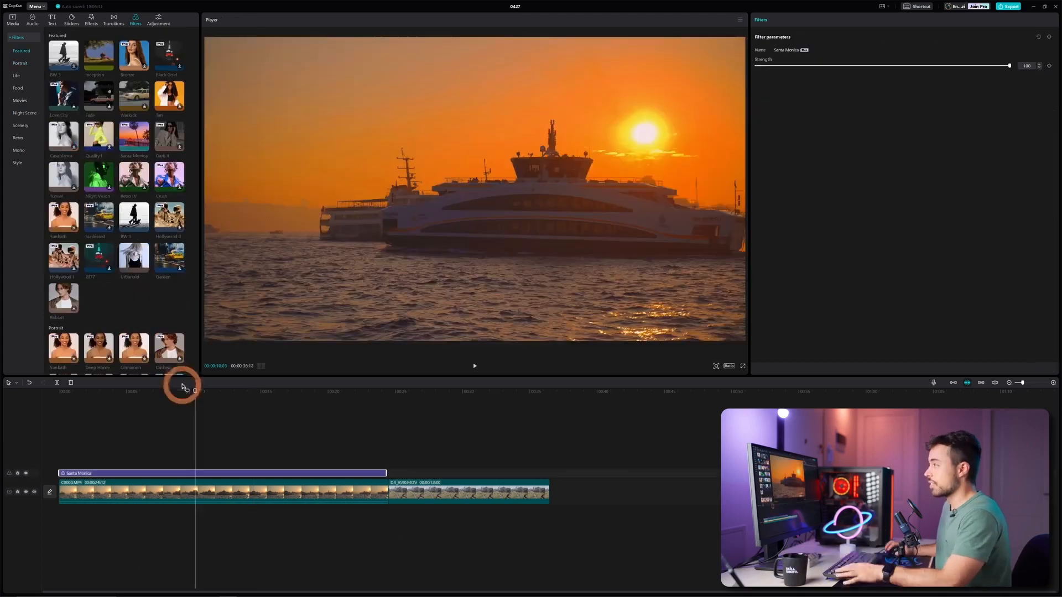
# - Add the Santa Monica filter to the timeline above the ferry clip
pyautogui.click(135, 142)
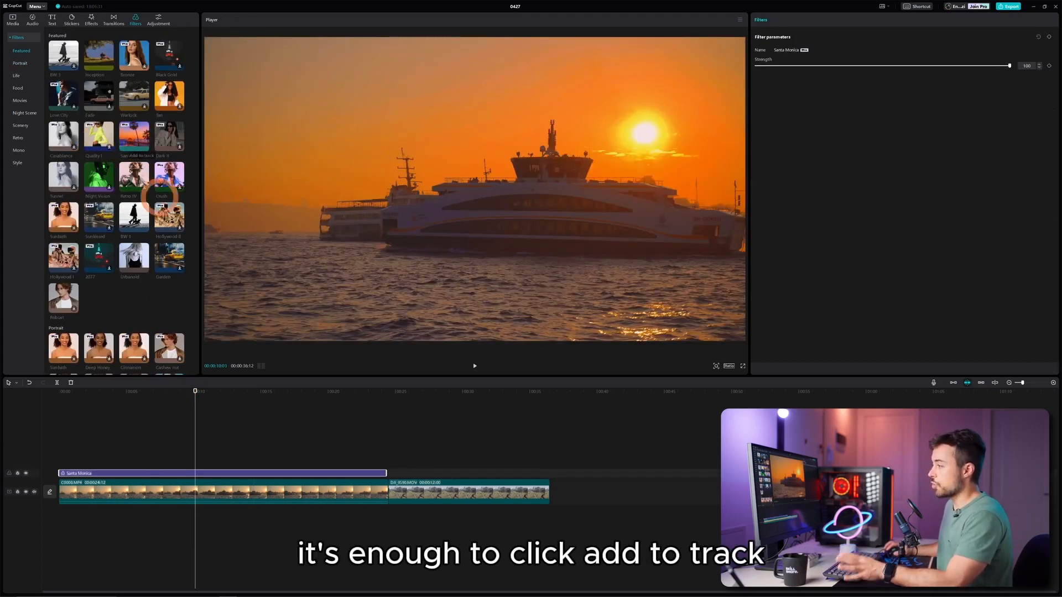
# - Extend the Santa Monica filter on the timeline so it ends with the ferry clip
pyautogui.click(175, 449)
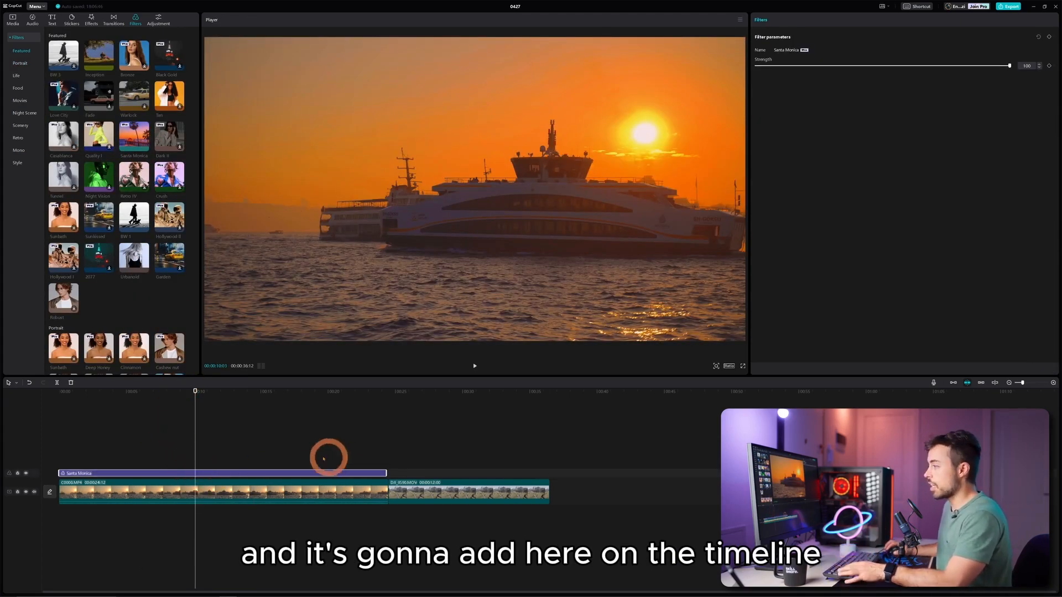
pyautogui.moveTo(386, 471); pyautogui.dragTo(390, 469)
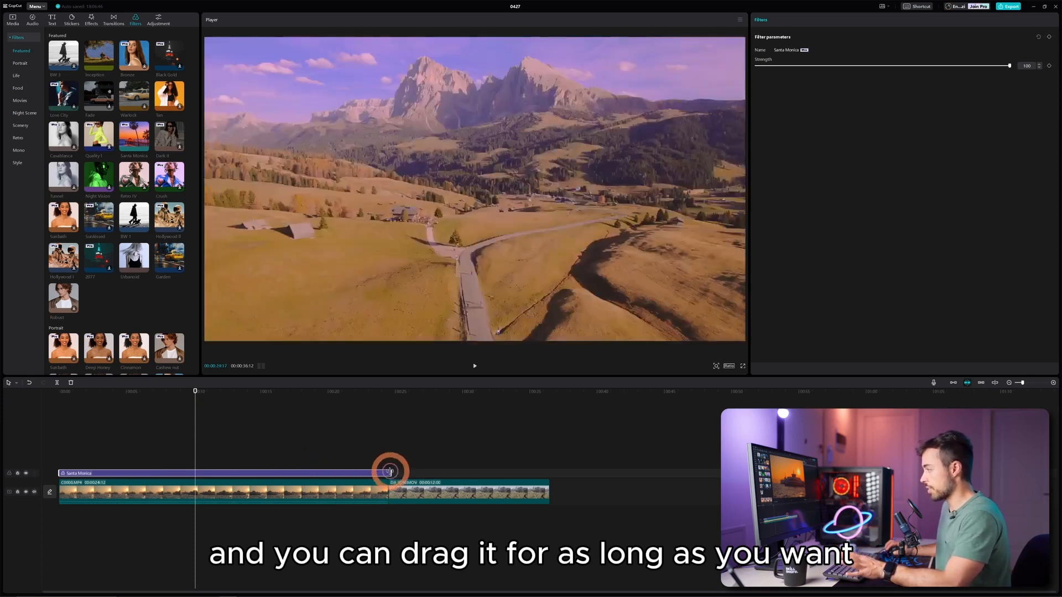
pyautogui.click(204, 439)
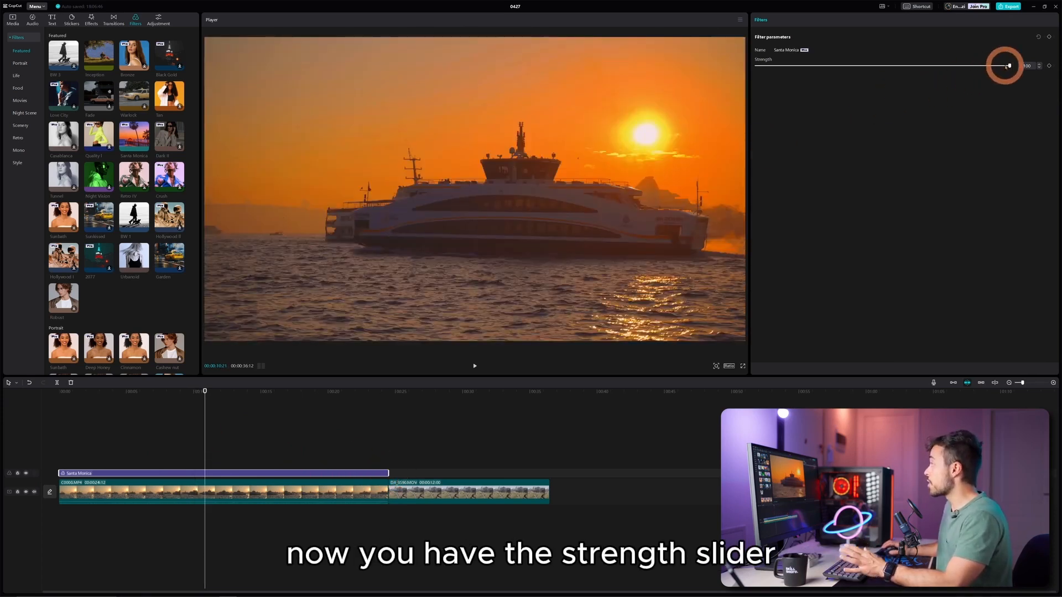
# - Try out the Santa Monica filter's strength and a Gourmet filter from the Food category on the ferry clip
pyautogui.moveTo(1010, 65)
pyautogui.mouseDown()
pyautogui.moveTo(768, 64)
pyautogui.moveTo(1007, 56)
pyautogui.mouseUp()
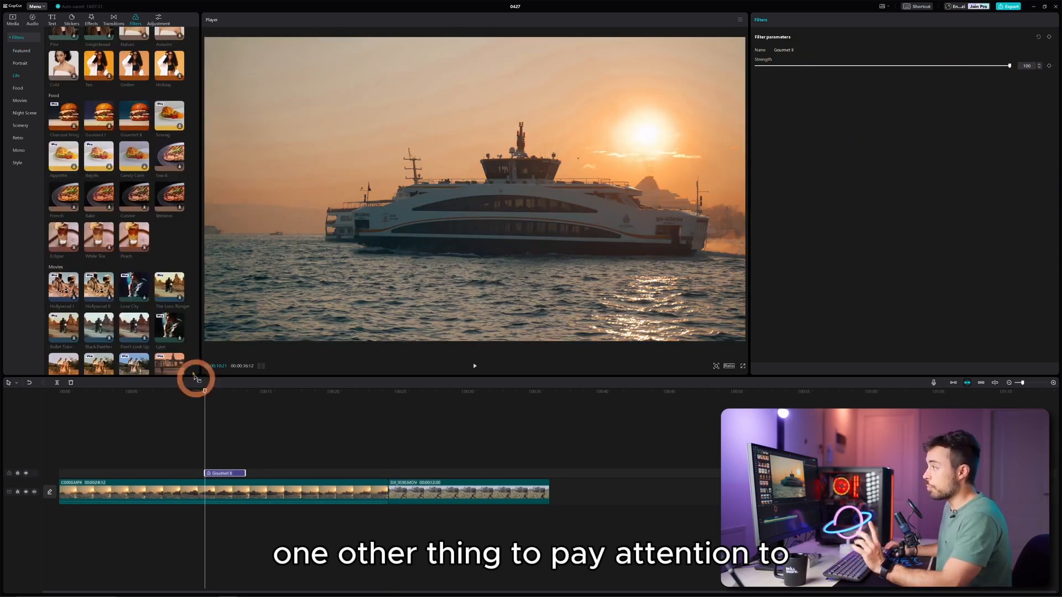
pyautogui.click(132, 118)
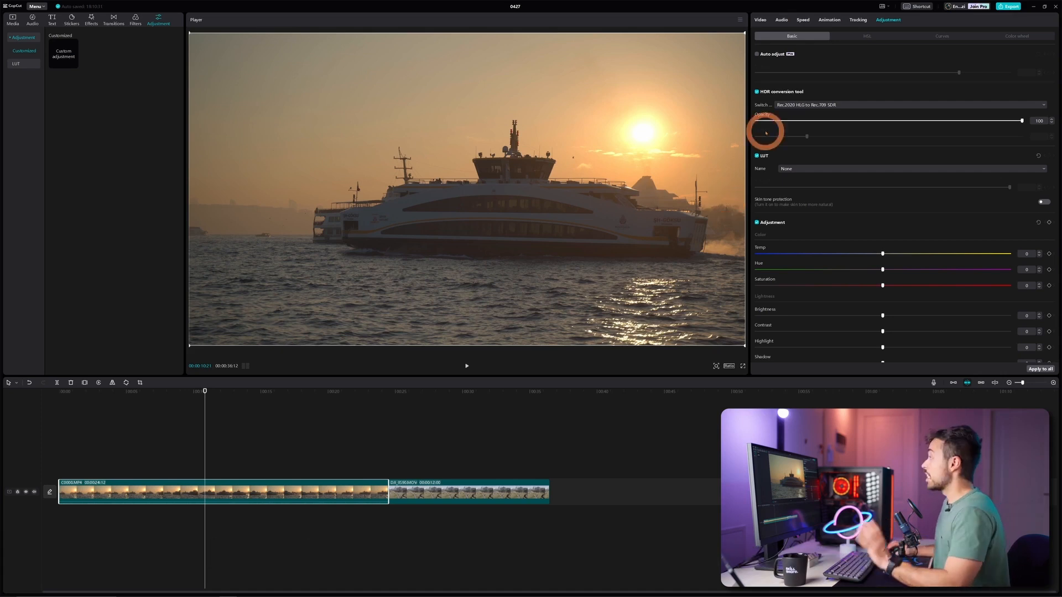
# - Try Auto adjust at strength 80 on the ferry clip and turn it off again
pyautogui.click(758, 55)
pyautogui.click(758, 54)
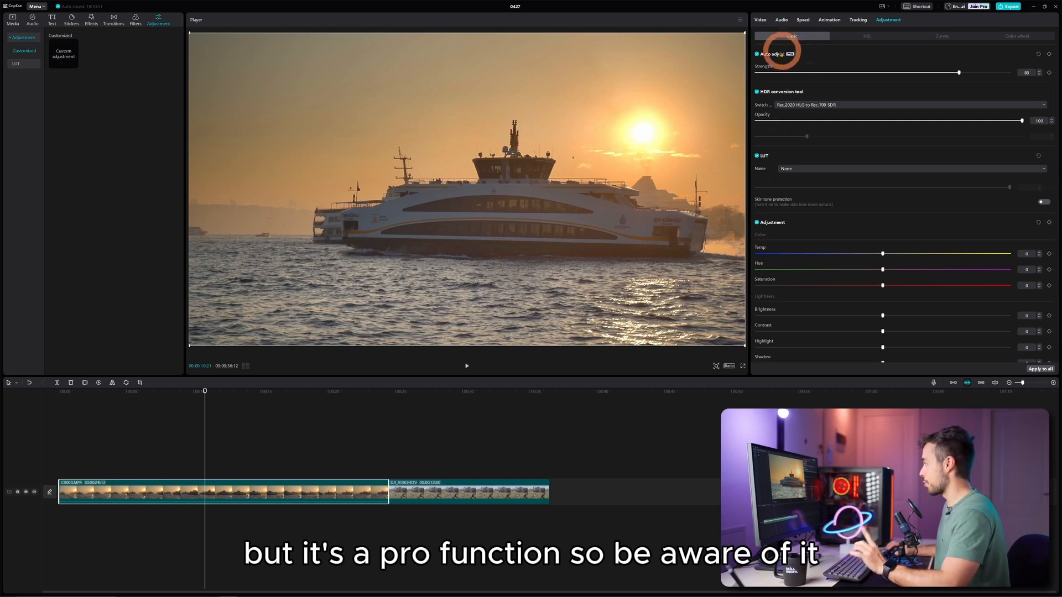
pyautogui.click(757, 54)
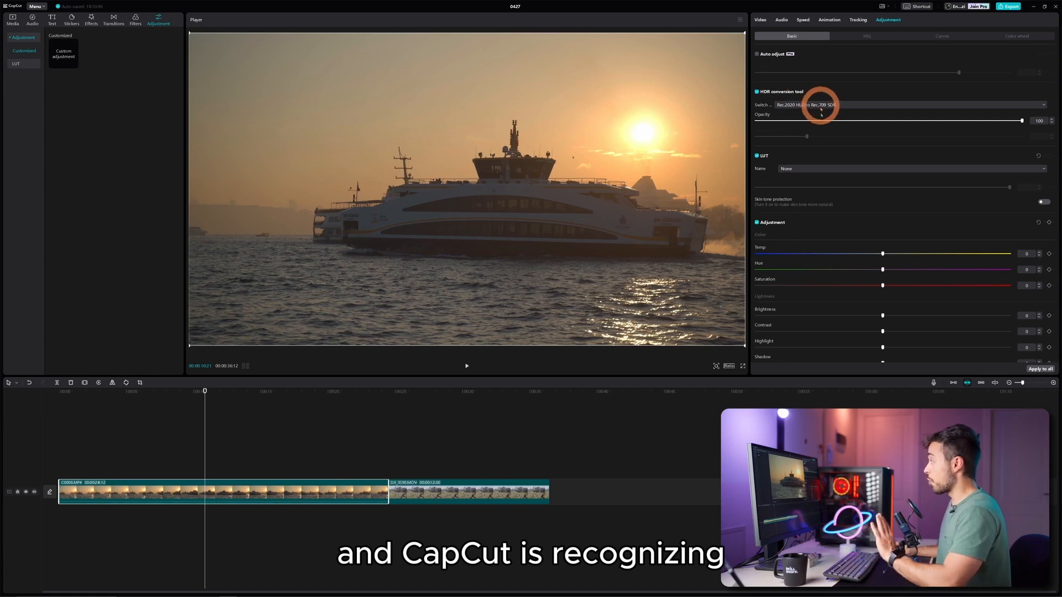
# - Choose Rec.2020 HLG to Rec.709 SDR as the ferry clip's HDR conversion and try out its opacity, ending at 100
pyautogui.click(834, 105)
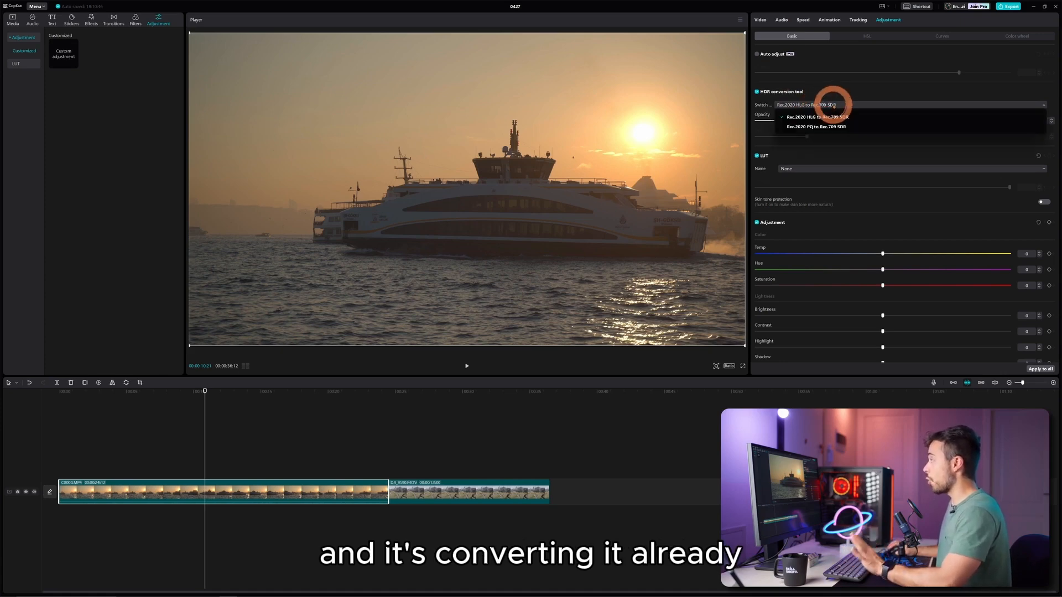
pyautogui.click(824, 116)
pyautogui.moveTo(813, 120); pyautogui.dragTo(1055, 121)
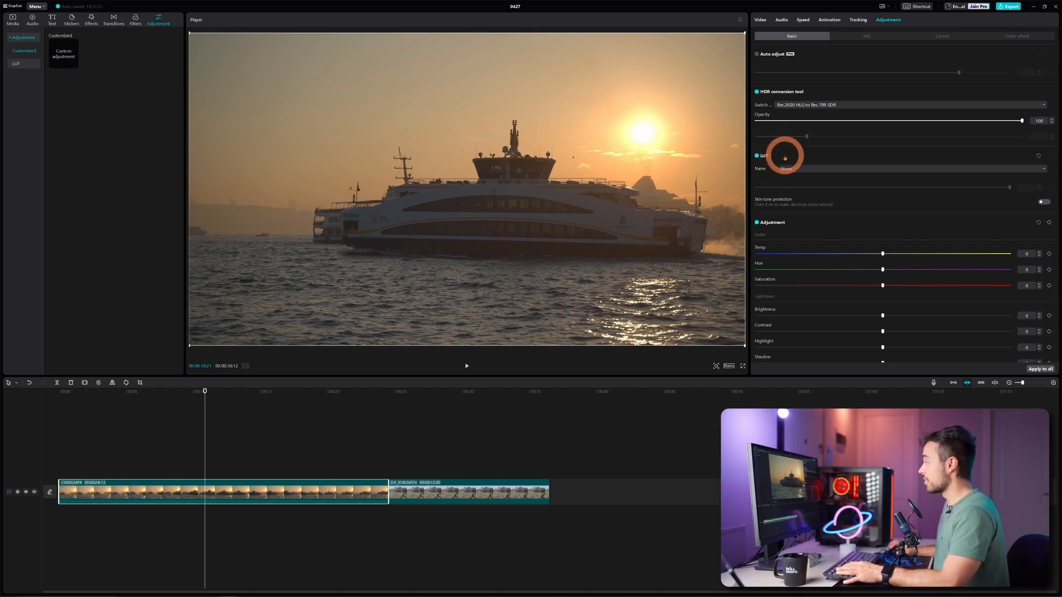
# - Examine the LUT choices for the ferry clip and the LUT library where LUT files are imported
pyautogui.click(837, 169)
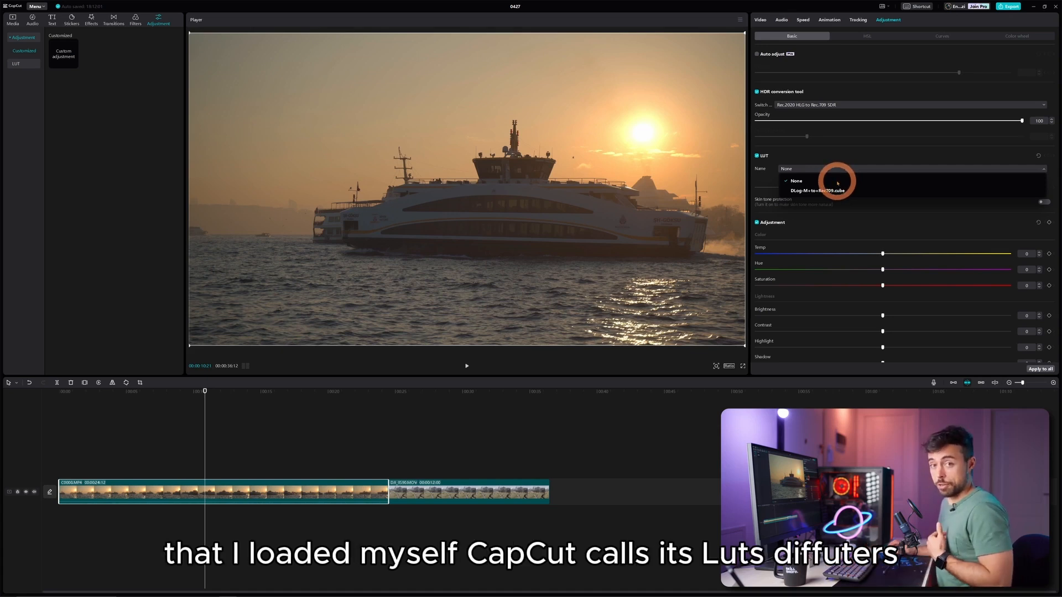
pyautogui.click(844, 170)
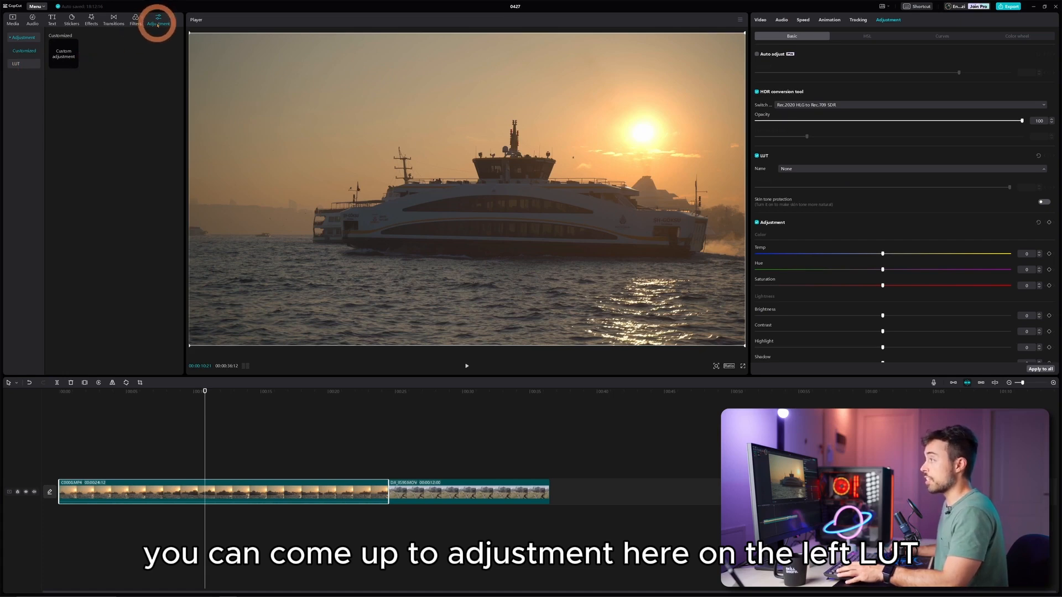
pyautogui.click(24, 62)
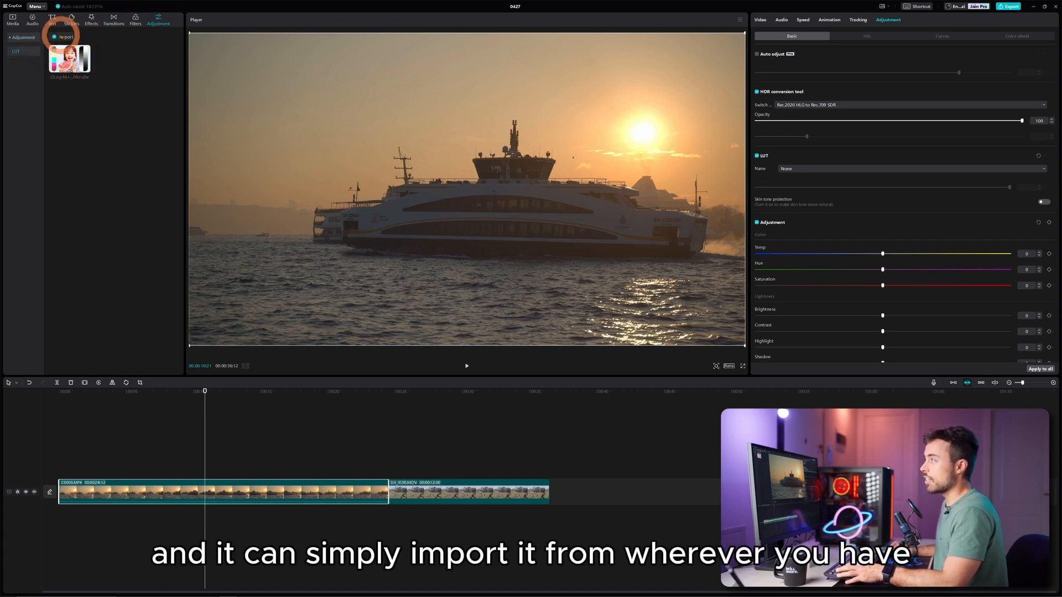
pyautogui.click(62, 37)
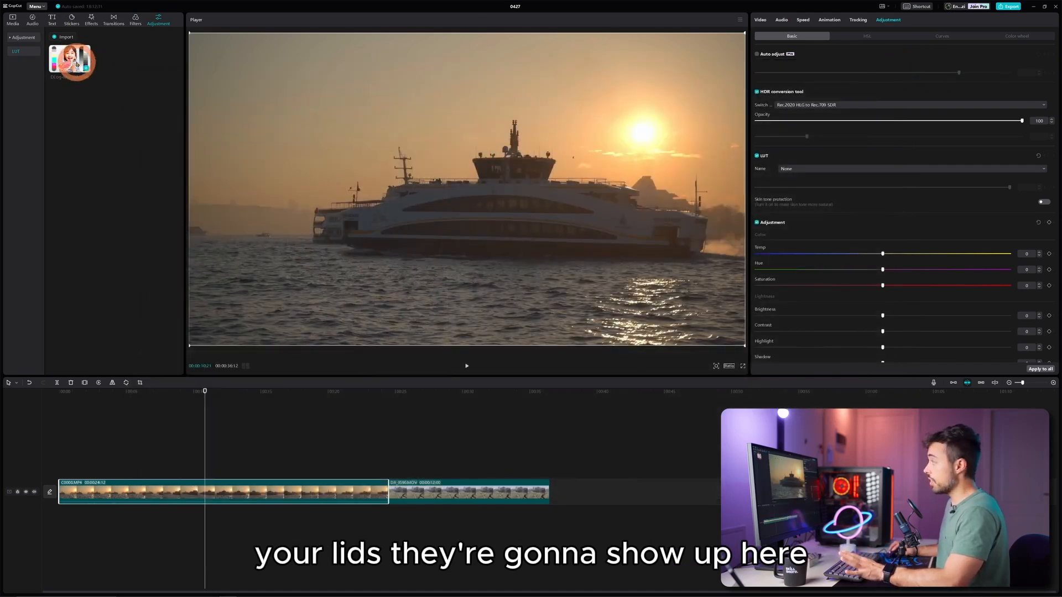
pyautogui.click(858, 168)
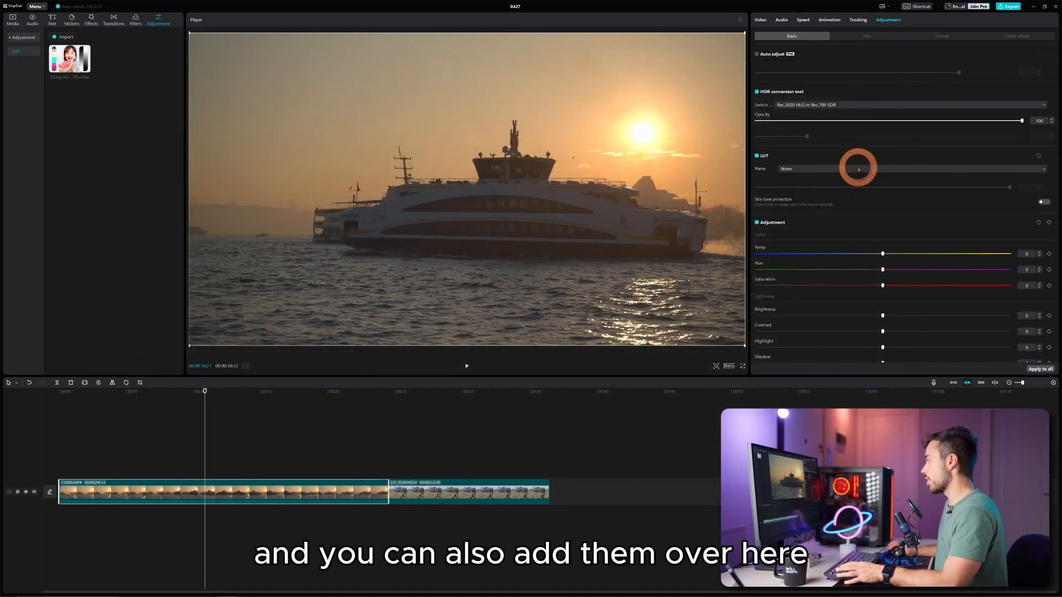
# - Set the ferry clip's brightness to 9, contrast to 22, highlight to 5 and shadow to 25
pyautogui.scroll(-3, 859, 169)
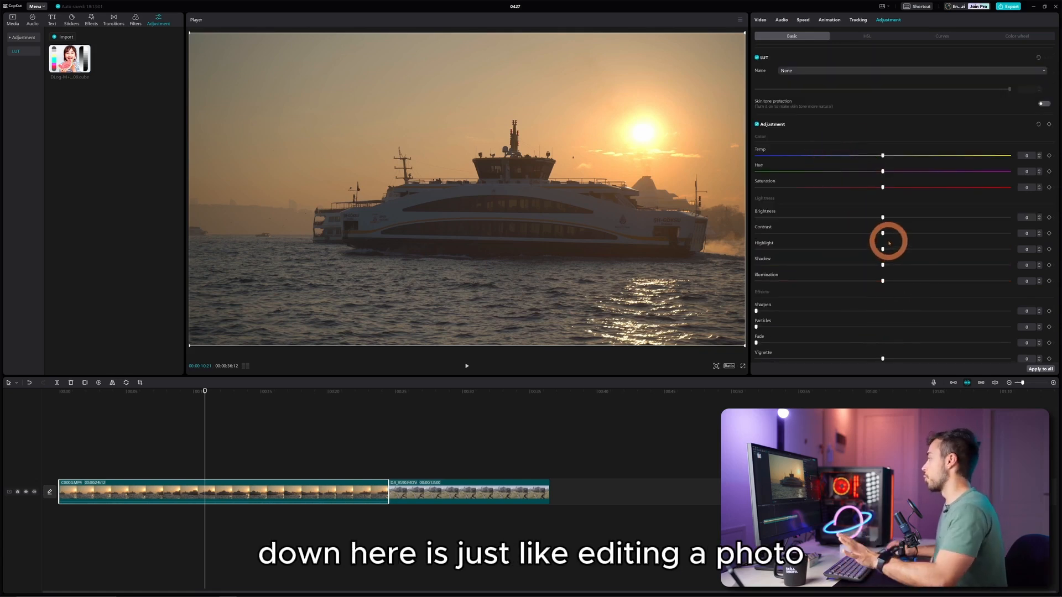
pyautogui.moveTo(882, 218); pyautogui.dragTo(835, 239)
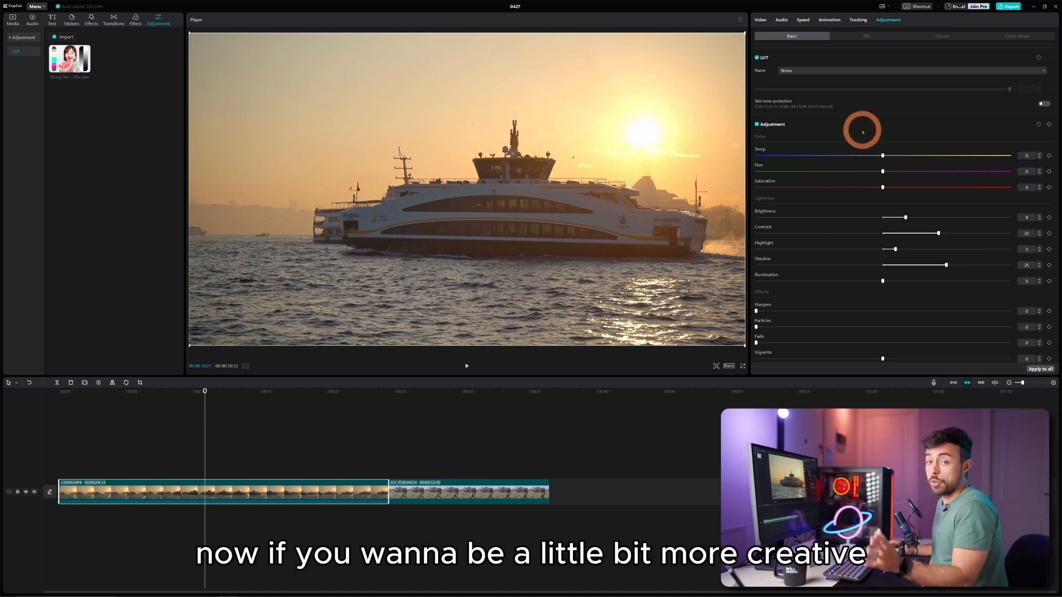
# - Strongly raise the saturation of the orange tones in the ferry clip with the HSL adjustment
pyautogui.click(868, 37)
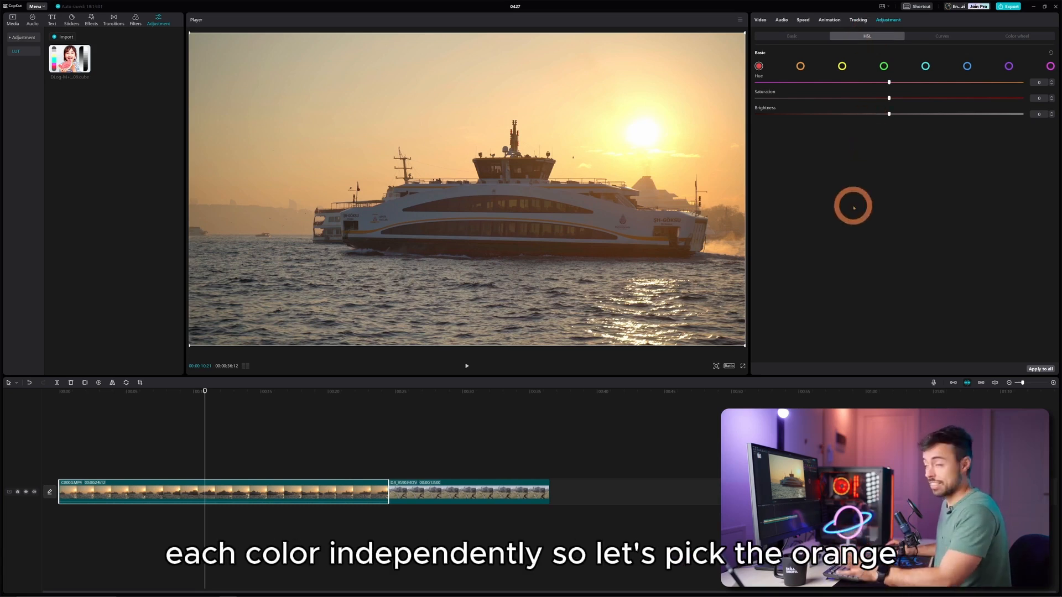
pyautogui.click(800, 66)
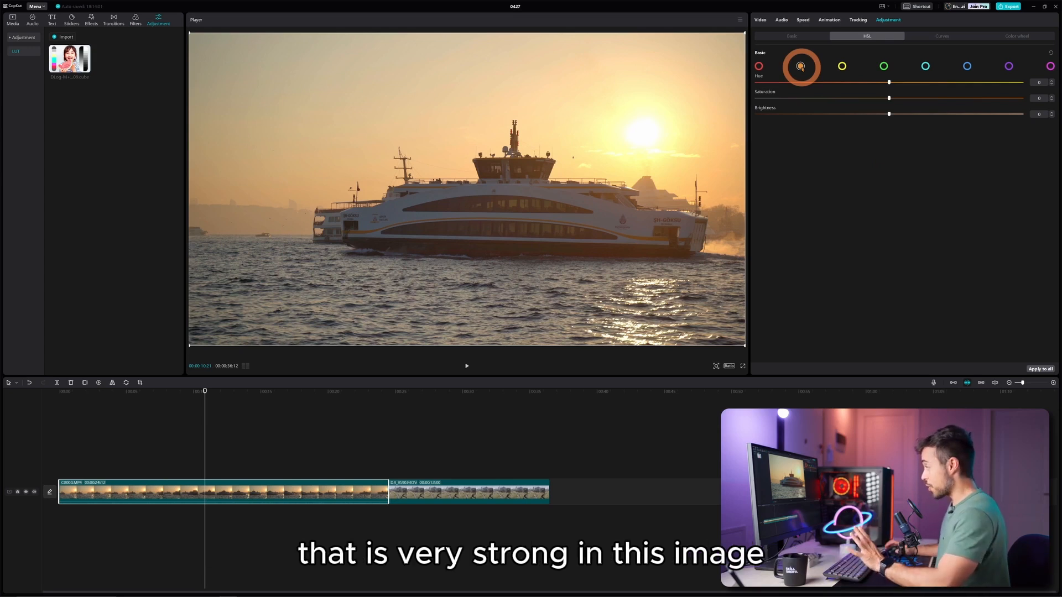
pyautogui.click(888, 98)
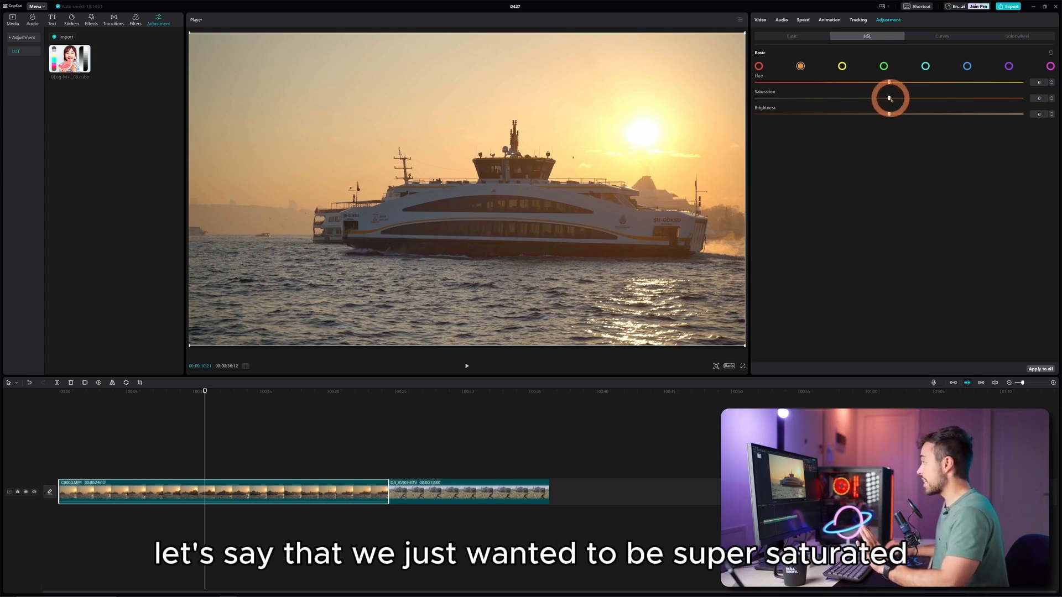
pyautogui.moveTo(891, 101); pyautogui.dragTo(987, 100)
pyautogui.click(876, 157)
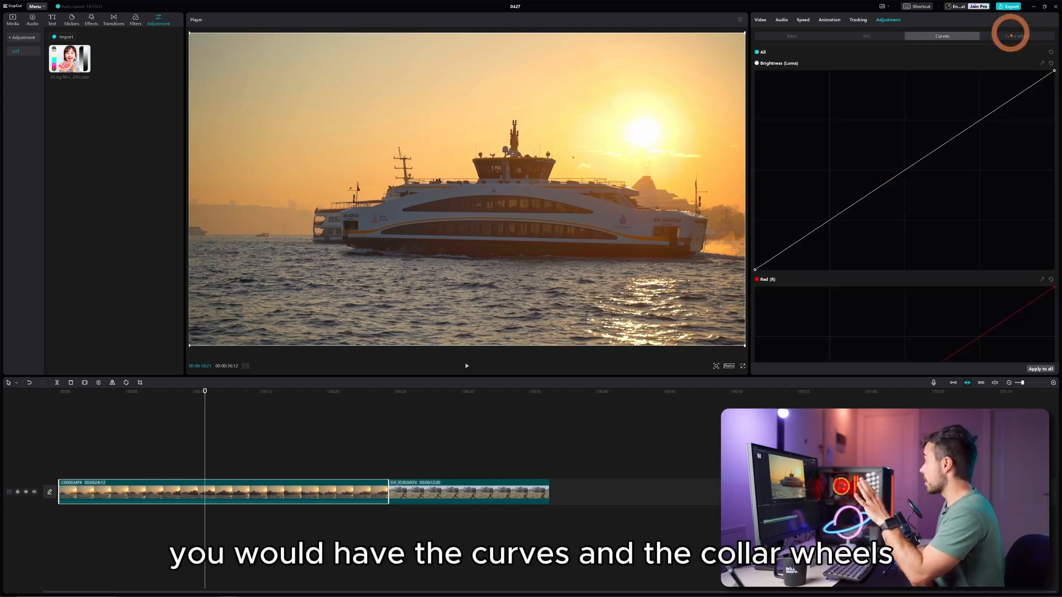
# - View the color wheel and curves controls for grading the ferry clip
pyautogui.click(1011, 36)
pyautogui.click(947, 35)
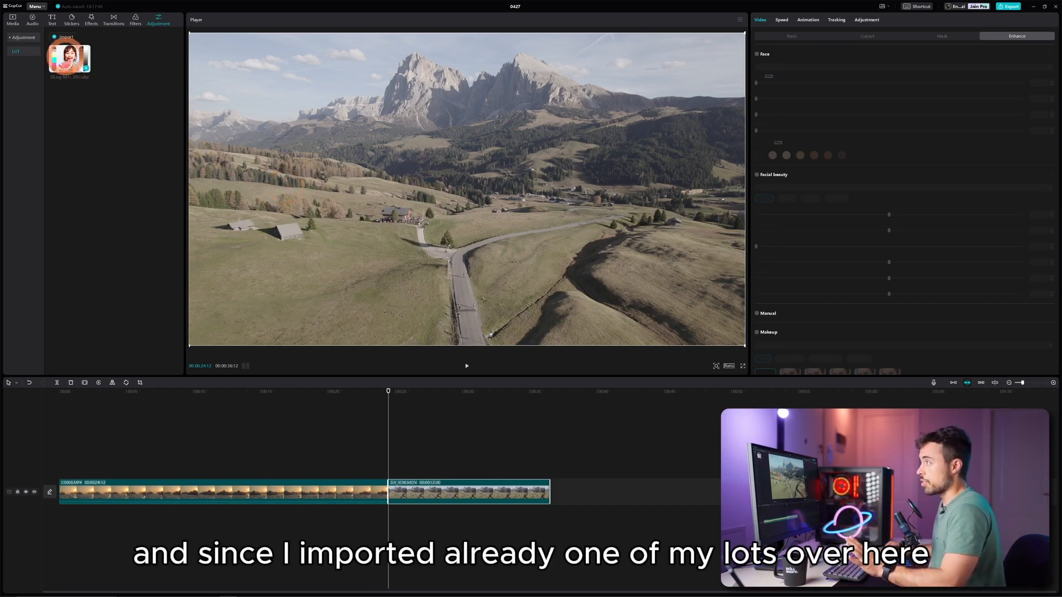
# - Add the imported DLog-M to Rec709 LUT above the drone clip as an adjustment layer and extend it to the clip's end
pyautogui.click(69, 58)
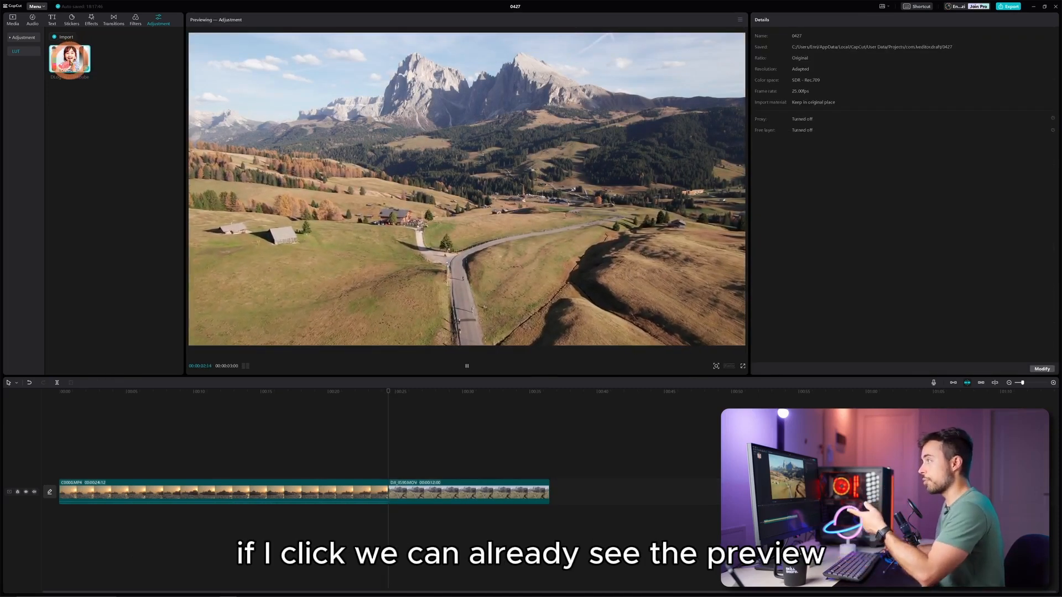
pyautogui.click(86, 67)
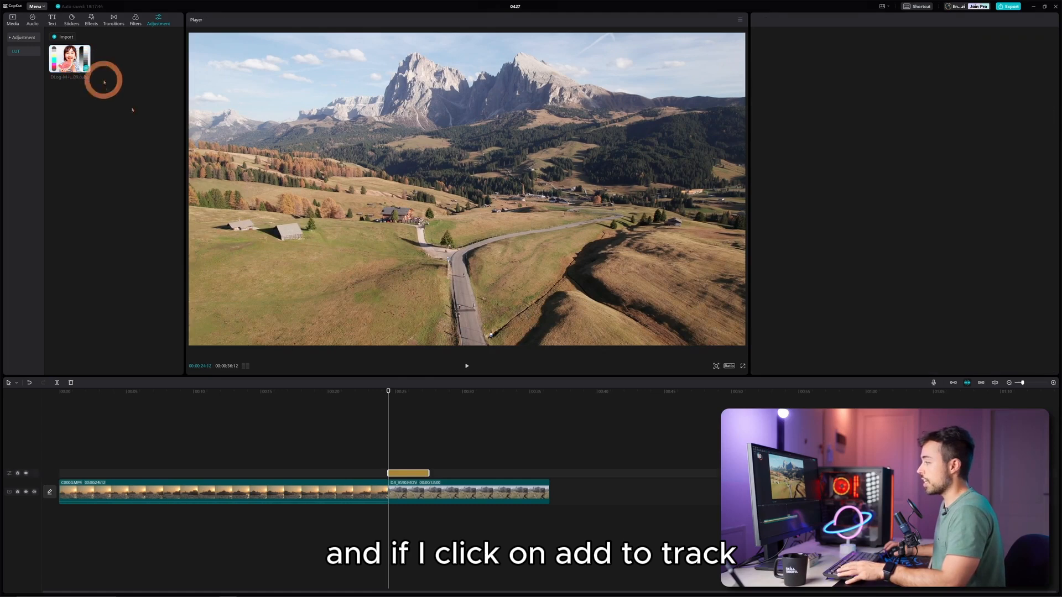
pyautogui.click(412, 473)
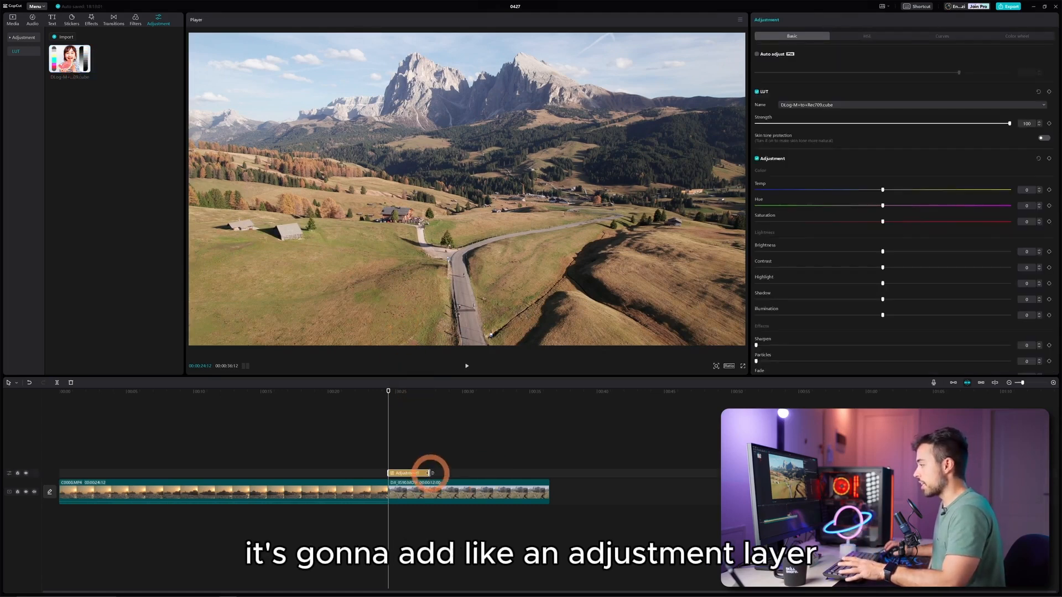
pyautogui.moveTo(430, 473); pyautogui.dragTo(548, 473)
pyautogui.moveTo(389, 391); pyautogui.dragTo(461, 407)
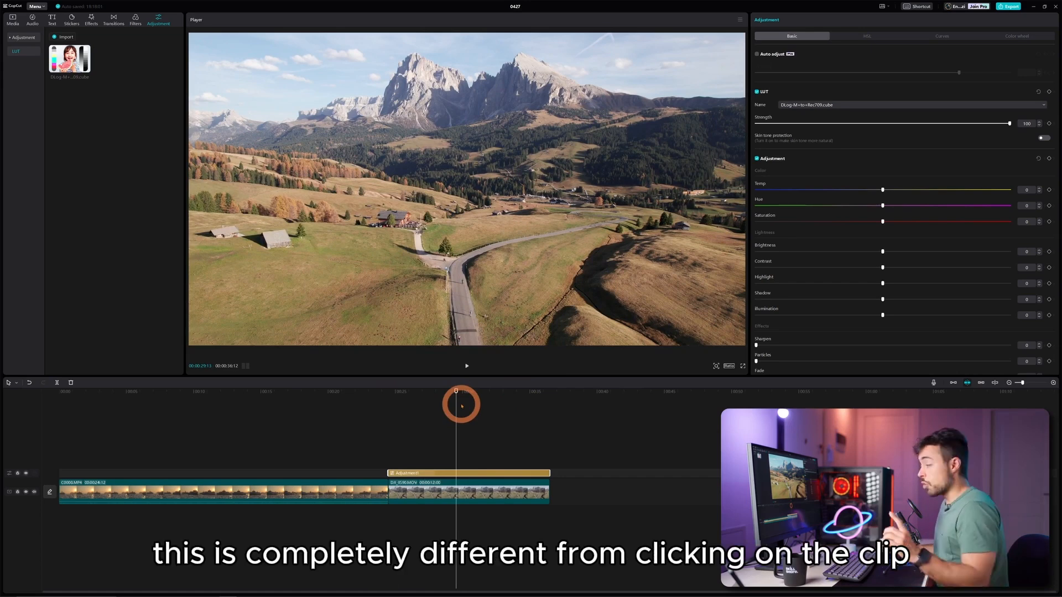
# - Apply the DLog-M to Rec709 LUT directly to the drone clip in its own adjustment settings
pyautogui.click(471, 490)
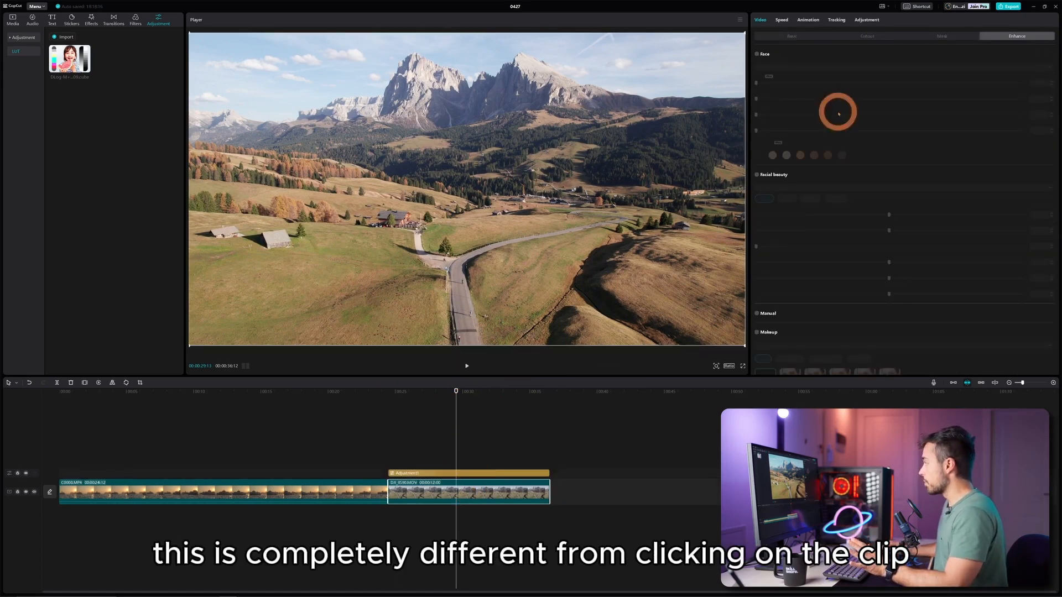
pyautogui.click(872, 16)
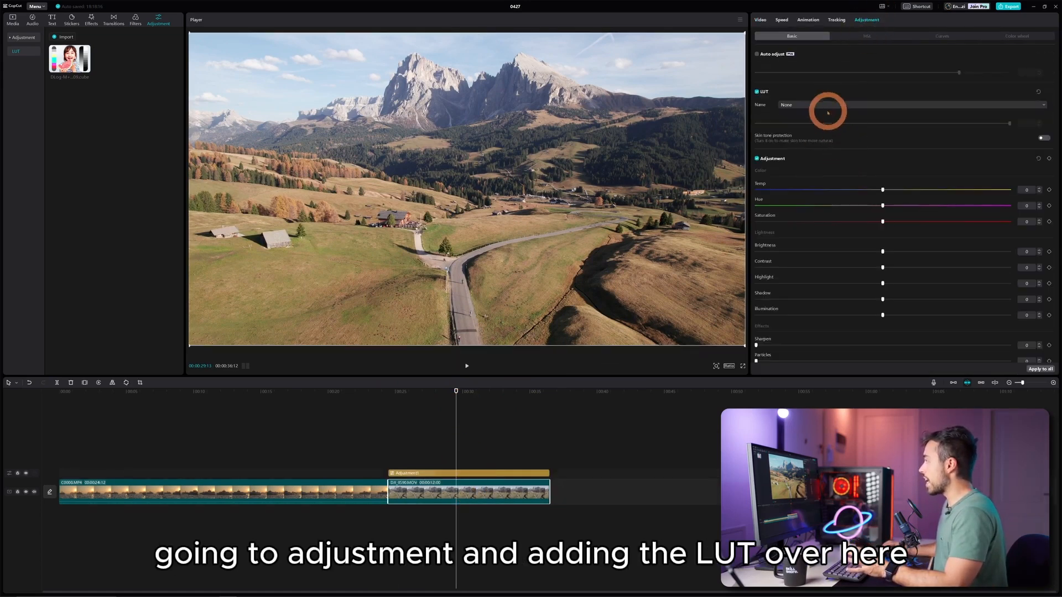
pyautogui.click(820, 105)
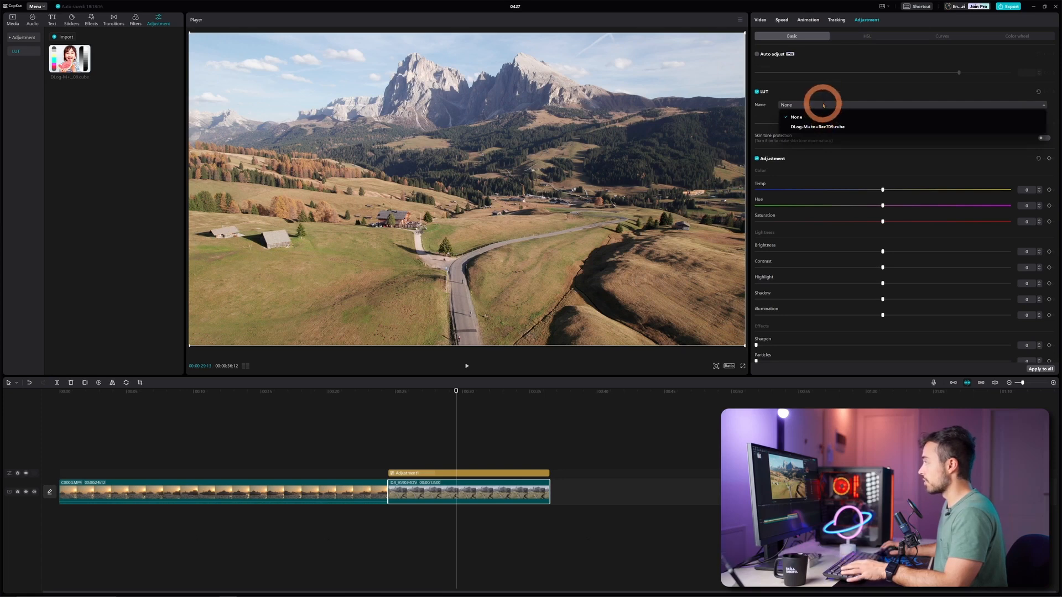
pyautogui.click(819, 127)
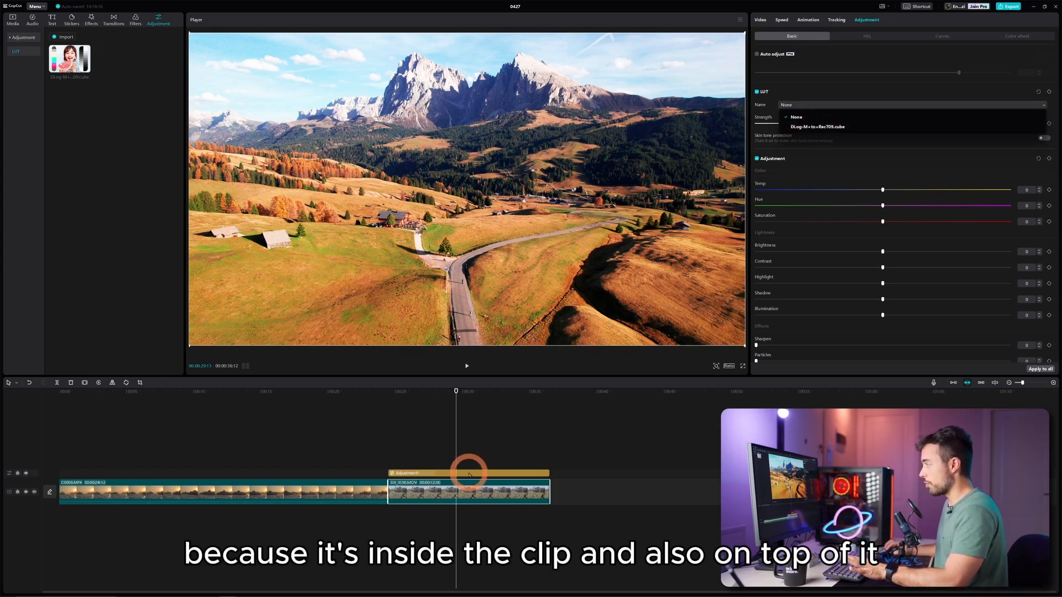
# - Check the frame of the mountain road clip and the LUT setting applied to the clip itself
pyautogui.click(481, 457)
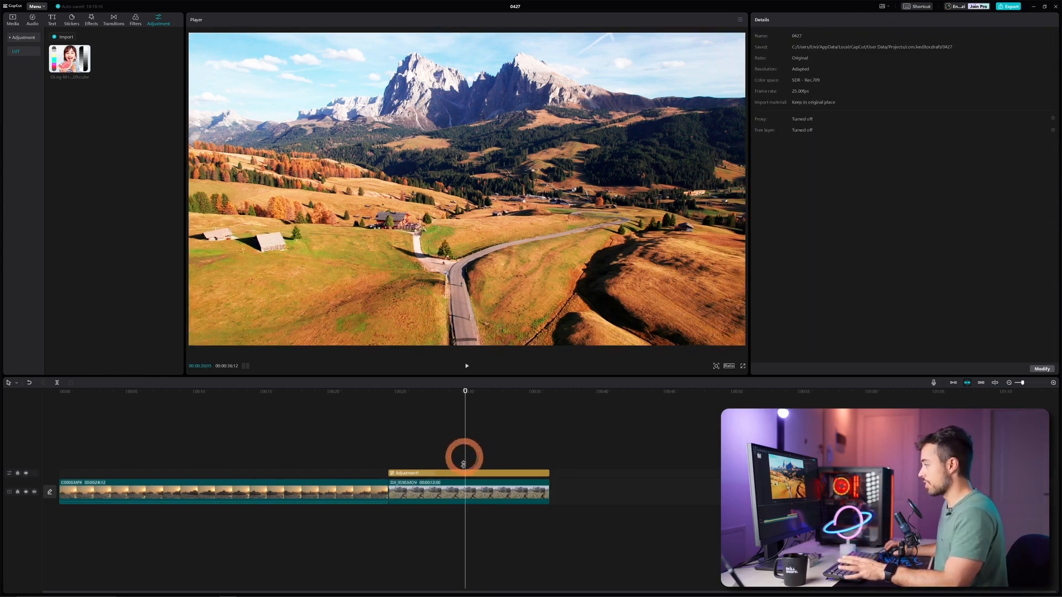
pyautogui.click(464, 456)
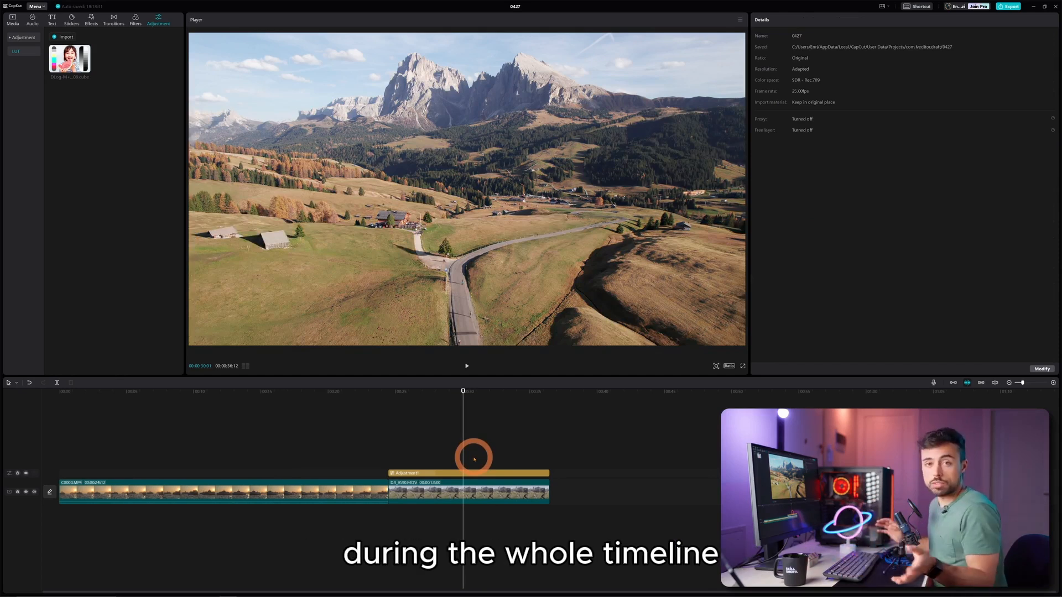
pyautogui.click(479, 484)
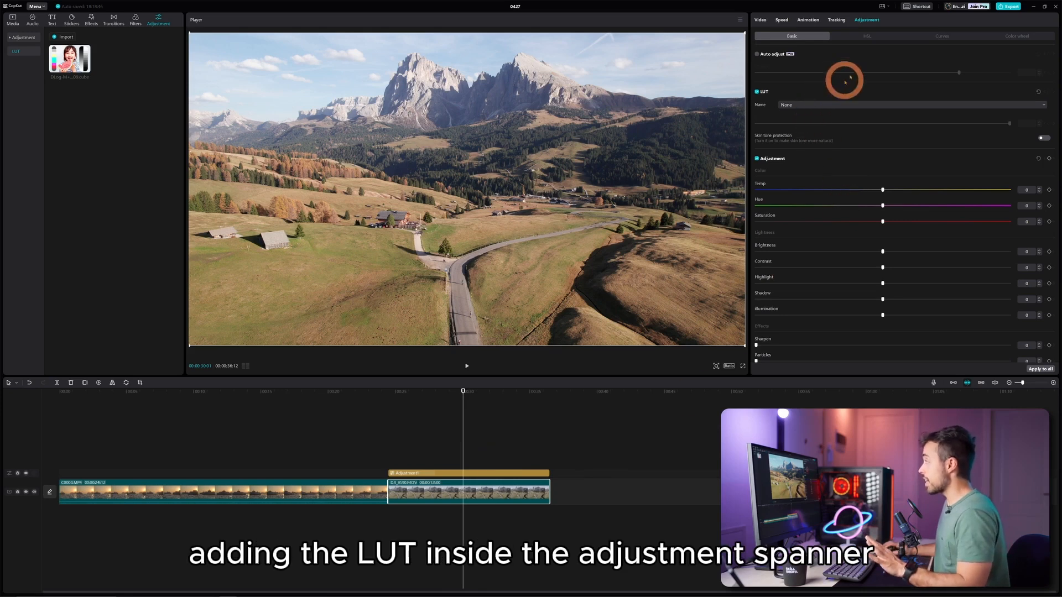
# - Try extending the adjustment layer back to the timeline start so it also covers the first clip
pyautogui.click(422, 474)
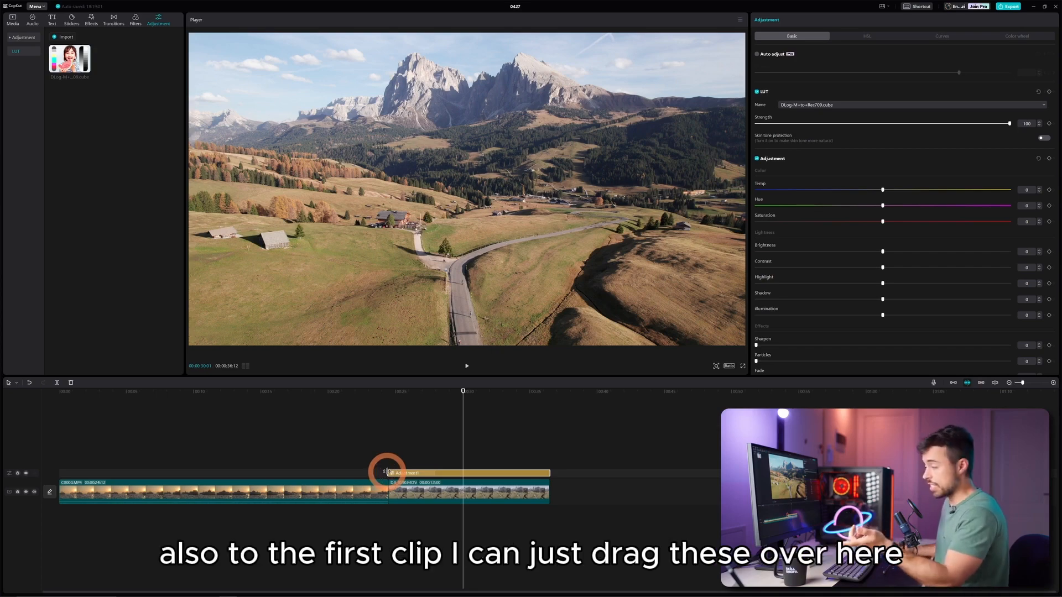
pyautogui.moveTo(387, 472); pyautogui.dragTo(55, 474)
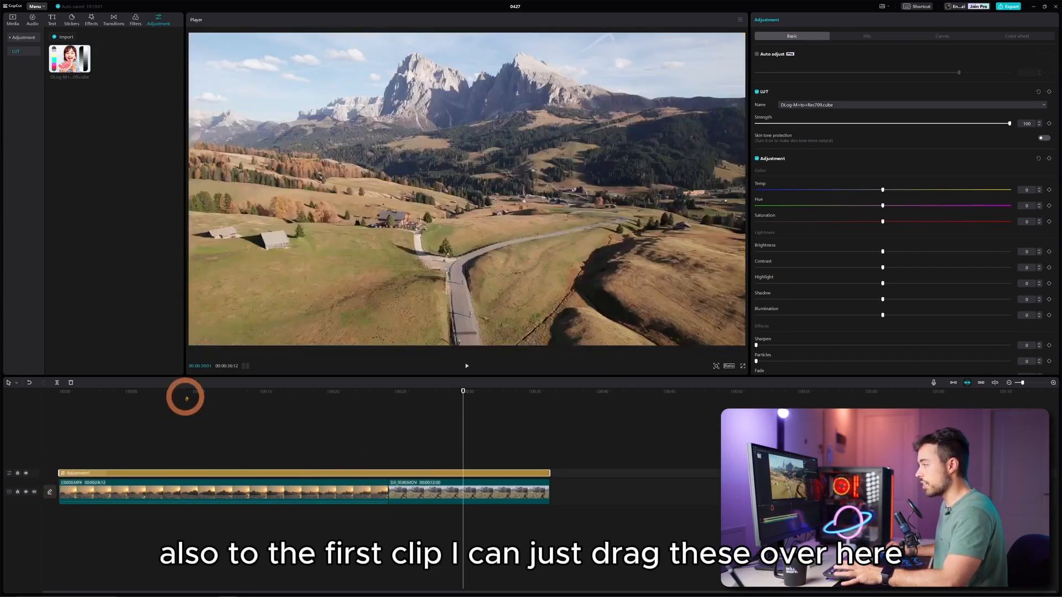
pyautogui.moveTo(186, 398); pyautogui.dragTo(432, 396)
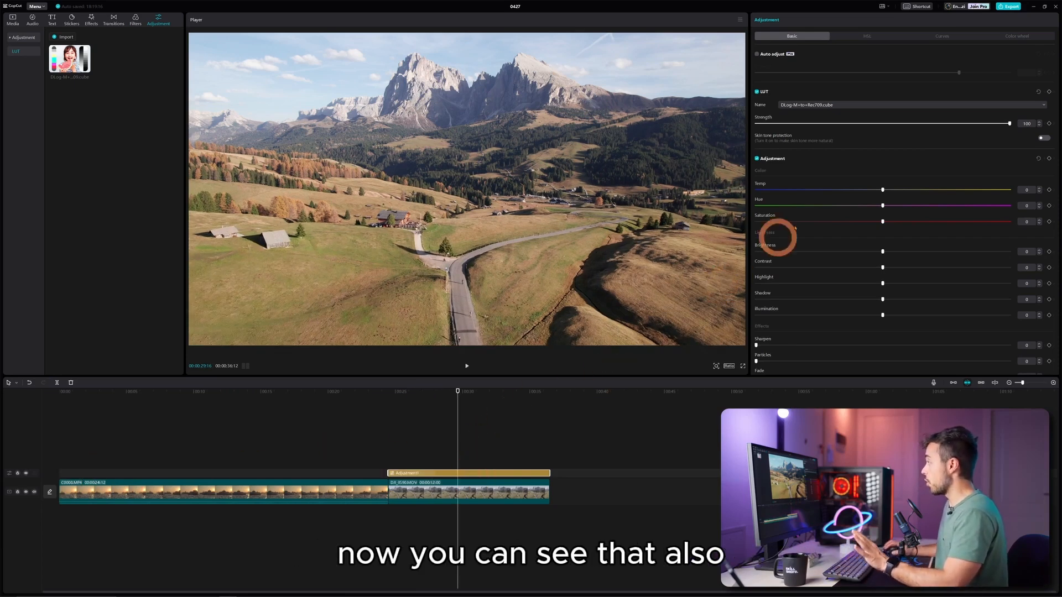
# - Grade the adjustment layer with Hue 6, Temp 20, Contrast 11, Highlight -14 and Sharpen 8
pyautogui.scroll(-1, 859, 225)
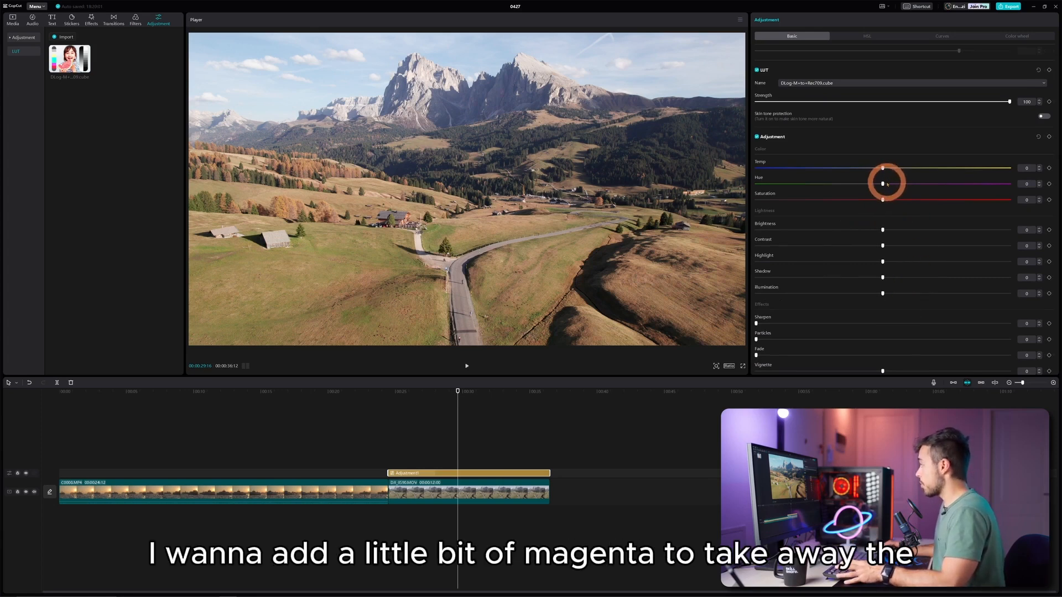
pyautogui.moveTo(882, 184); pyautogui.dragTo(894, 183)
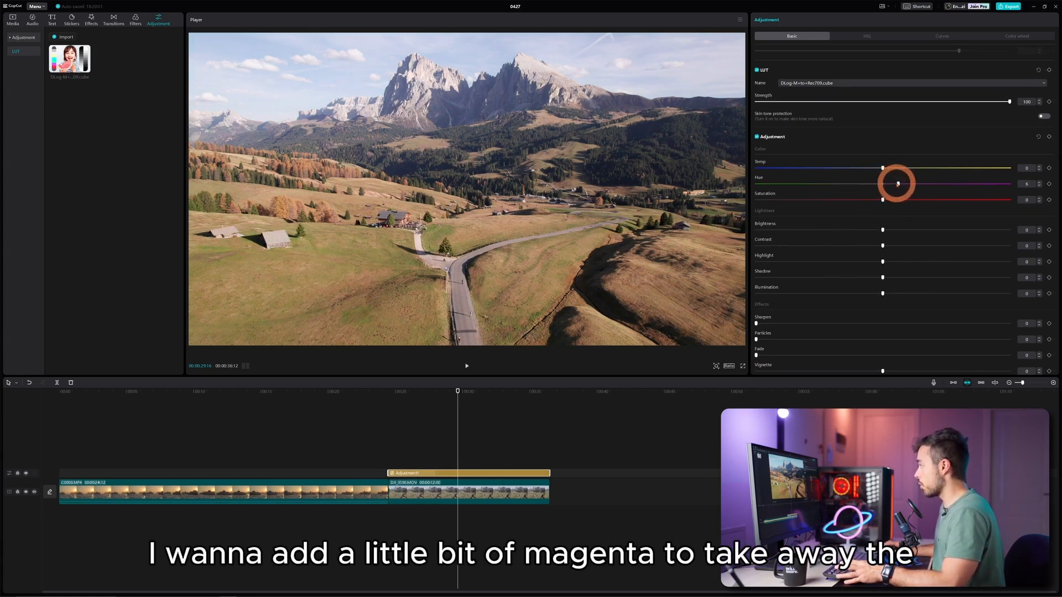
pyautogui.moveTo(887, 169); pyautogui.dragTo(931, 171)
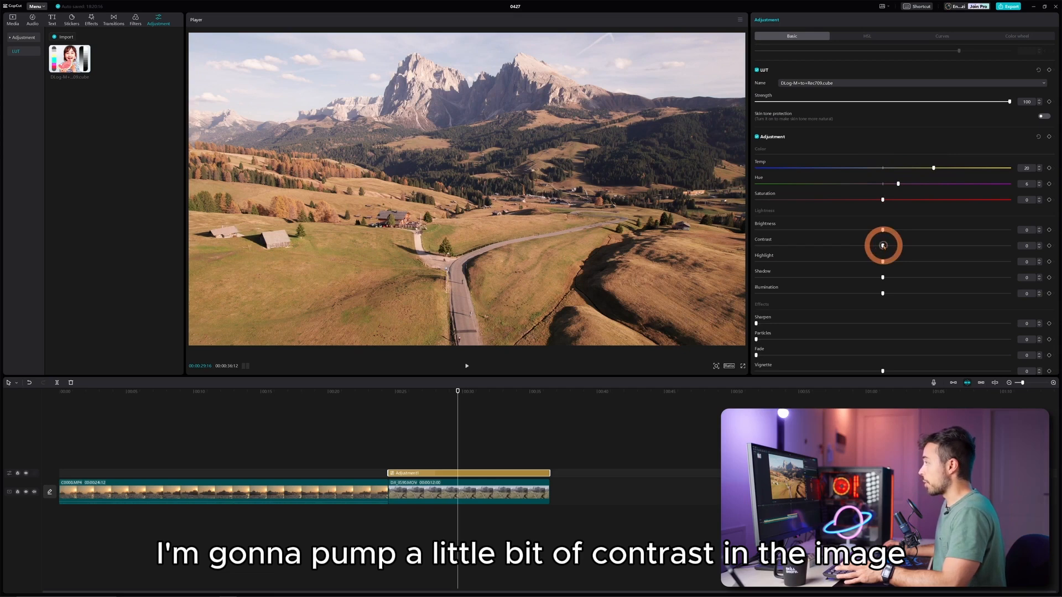
pyautogui.moveTo(883, 245); pyautogui.dragTo(841, 261)
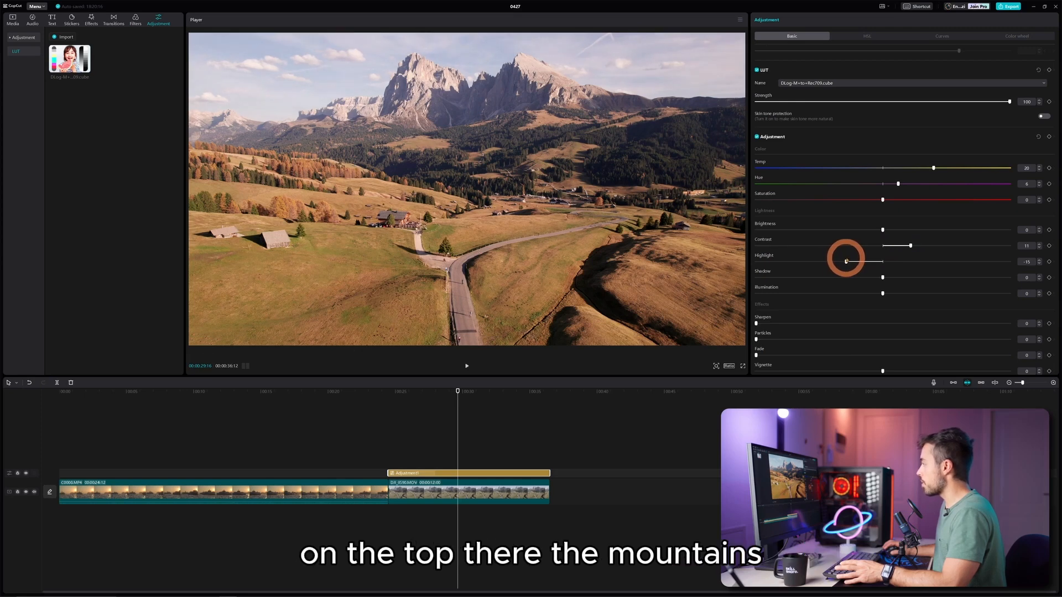
pyautogui.moveTo(756, 323)
pyautogui.mouseDown()
pyautogui.moveTo(790, 324)
pyautogui.moveTo(774, 327)
pyautogui.mouseUp()
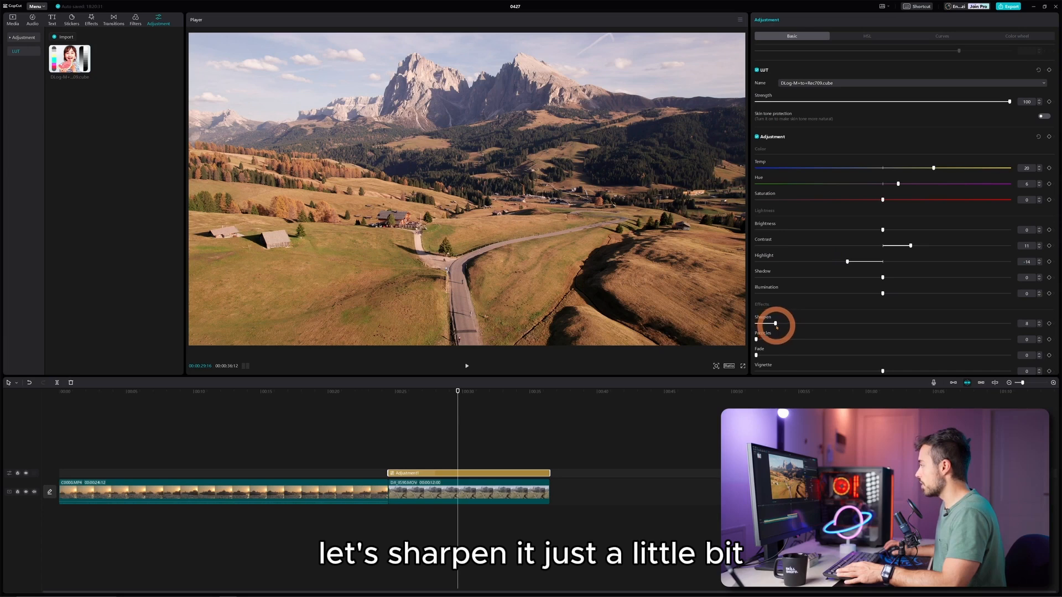
pyautogui.scroll(1, 819, 291)
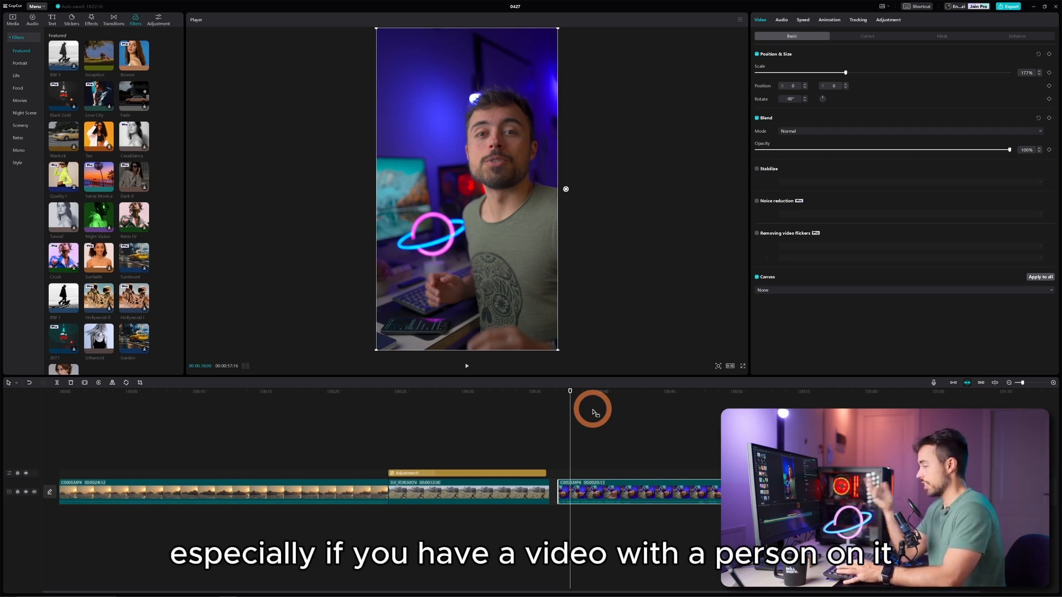
# - Extend the end of the adjustment layer over most of the vertical clip of the person
pyautogui.click(582, 394)
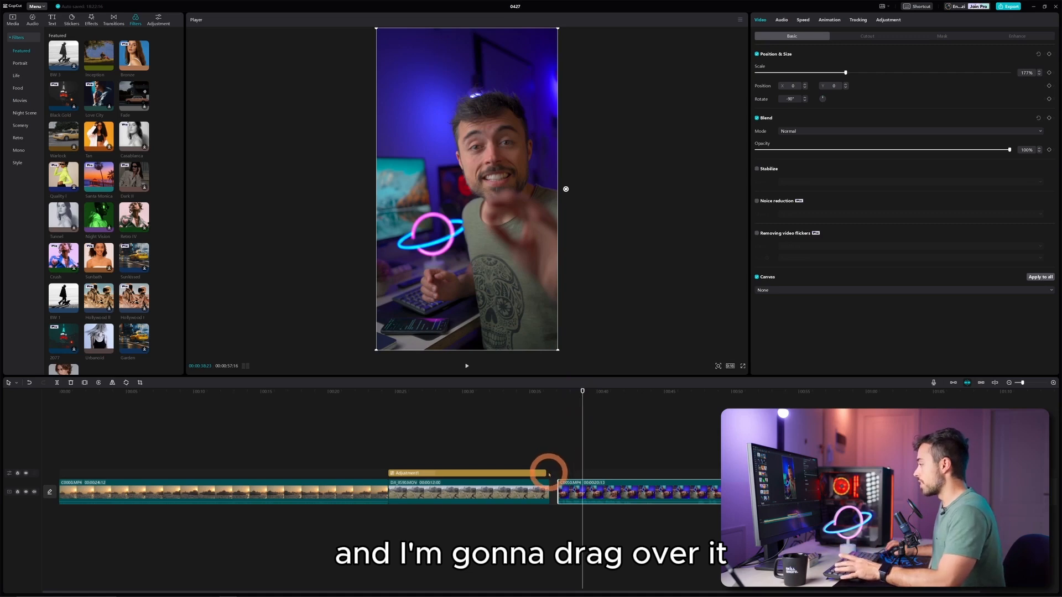
pyautogui.moveTo(548, 473); pyautogui.dragTo(695, 465)
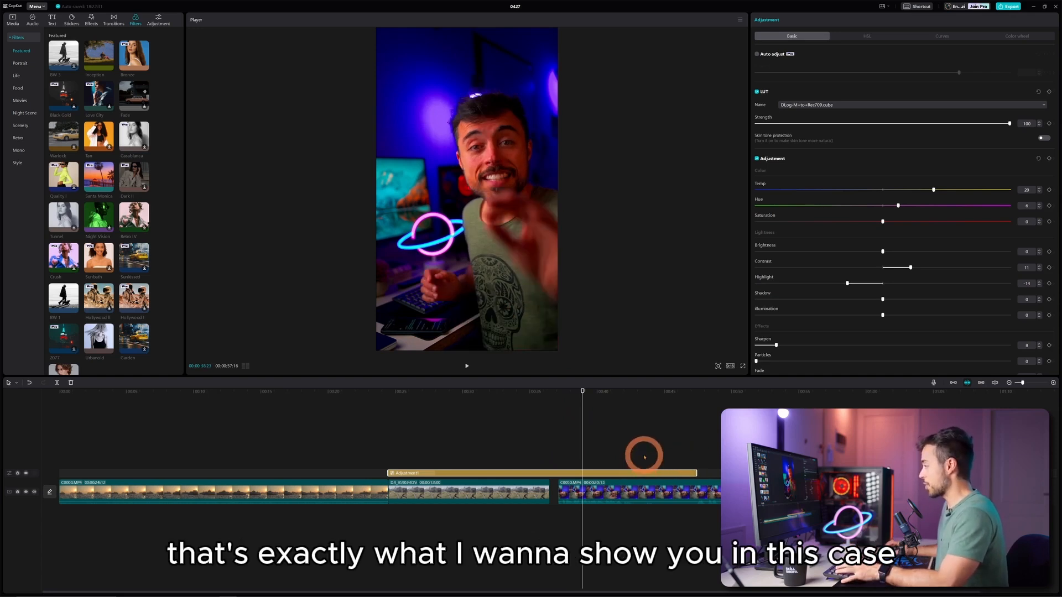
pyautogui.click(600, 489)
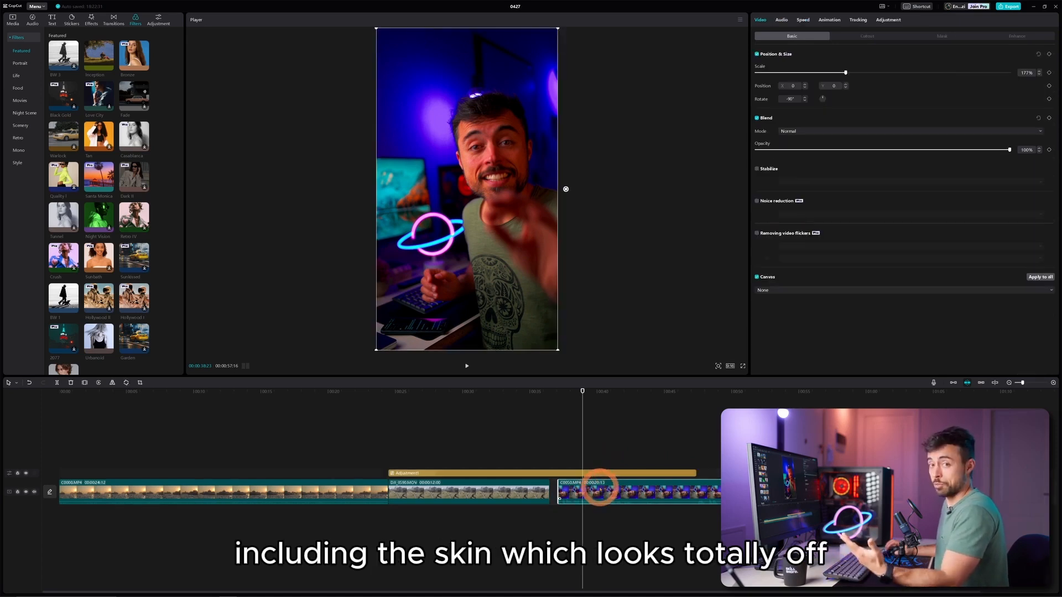
# - Turn on skin tone protection for the LUT of the adjustment layer
pyautogui.click(612, 473)
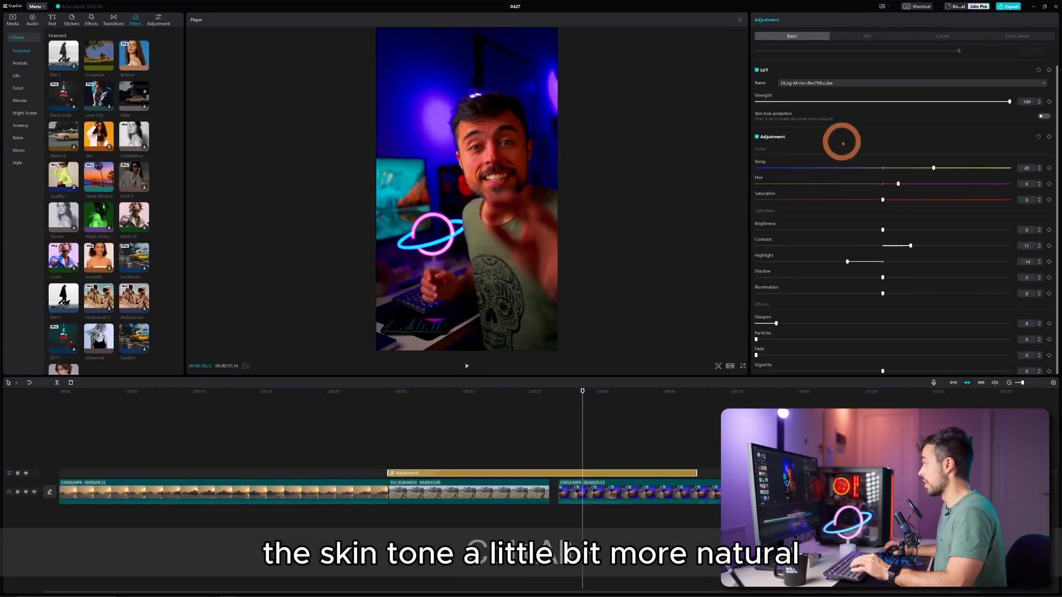
pyautogui.scroll(1, 848, 137)
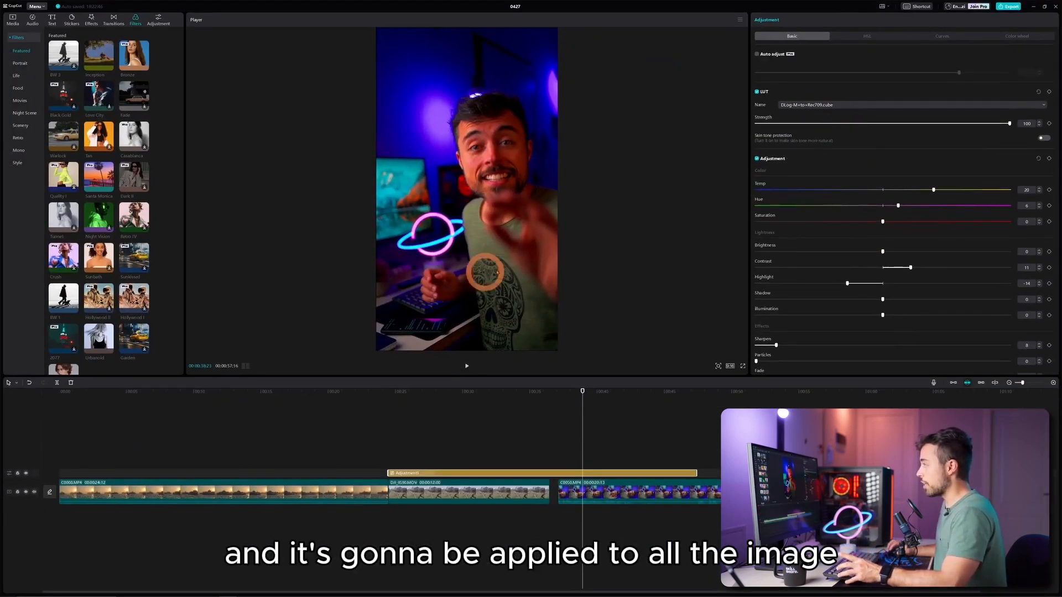
pyautogui.click(1042, 139)
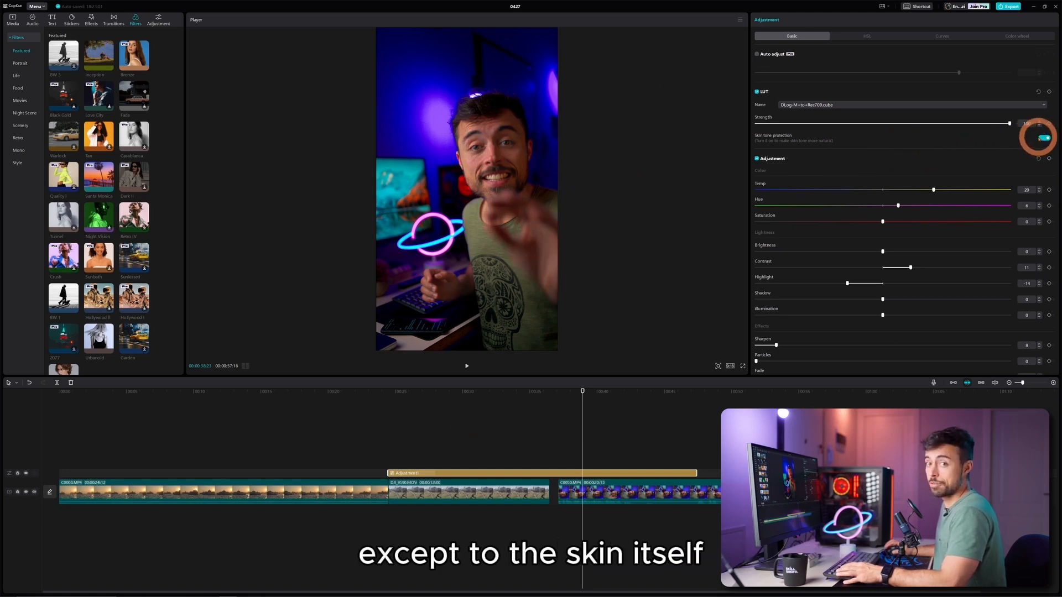
# - Hide and unhide the adjustment track twice to compare the person's skin with and without the grade
pyautogui.click(26, 474)
pyautogui.click(26, 474)
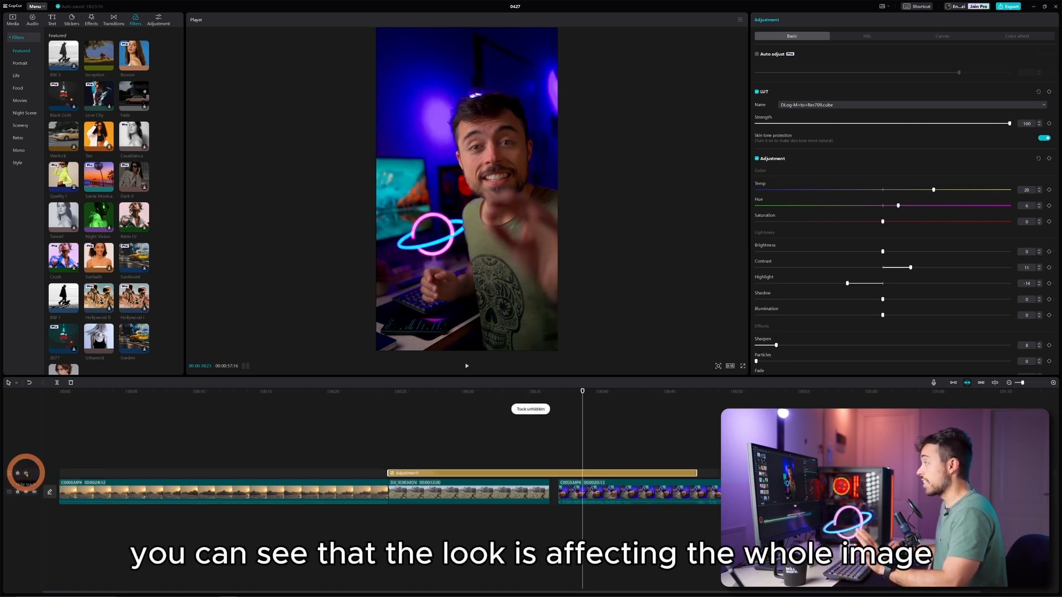
pyautogui.click(26, 474)
pyautogui.click(26, 474)
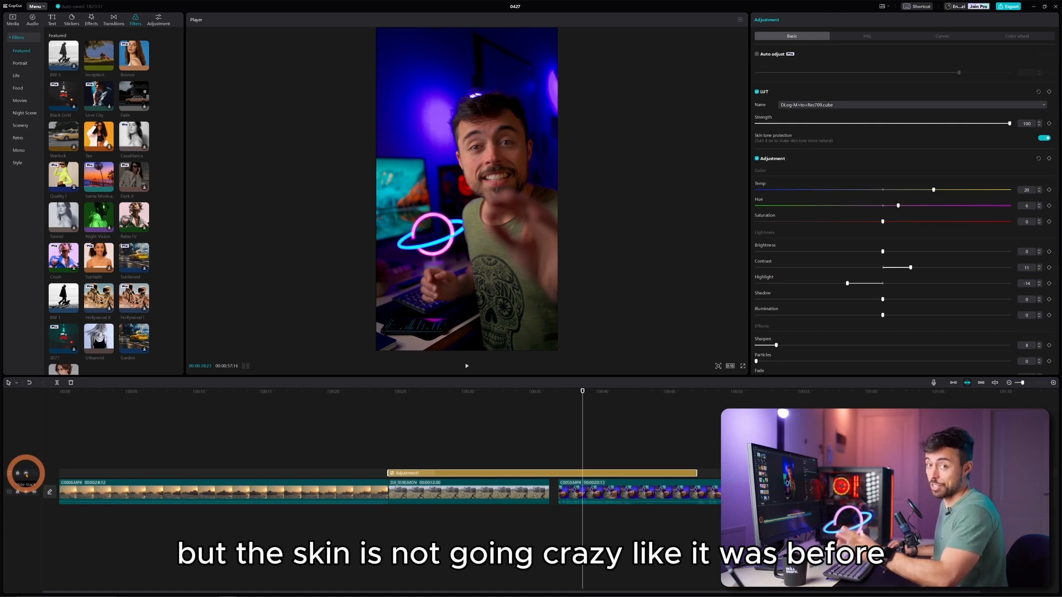
# - Reduce the LUT strength on the adjustment layer to 50 on a frame of the person clip
pyautogui.click(580, 388)
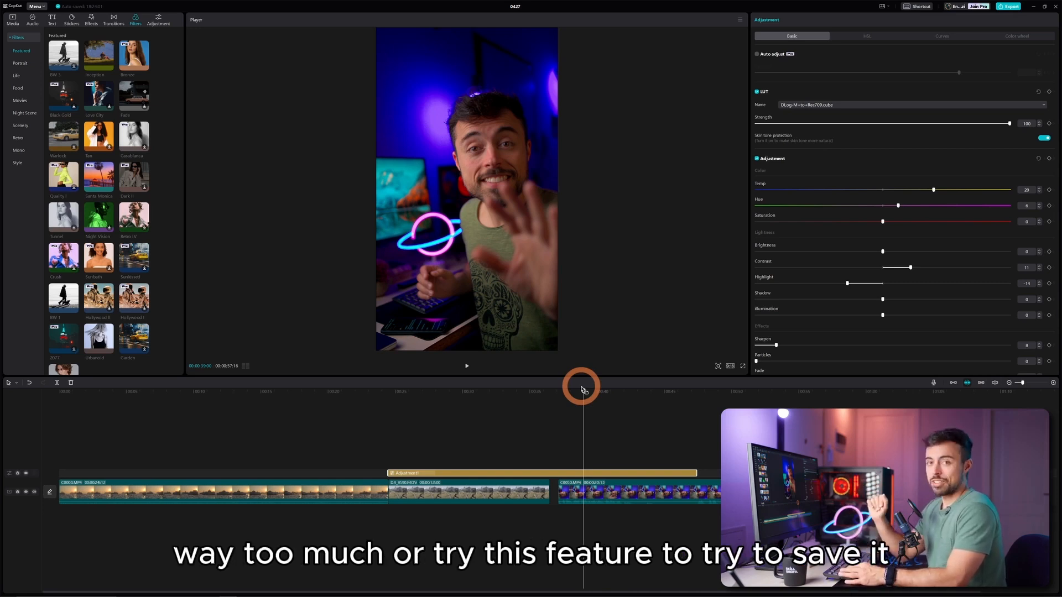
pyautogui.click(882, 124)
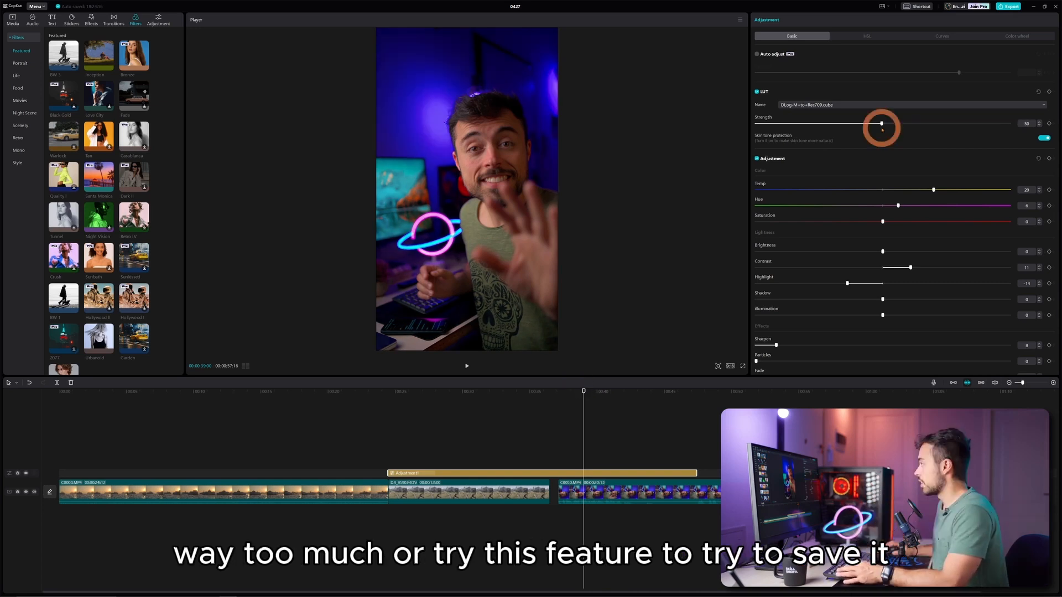
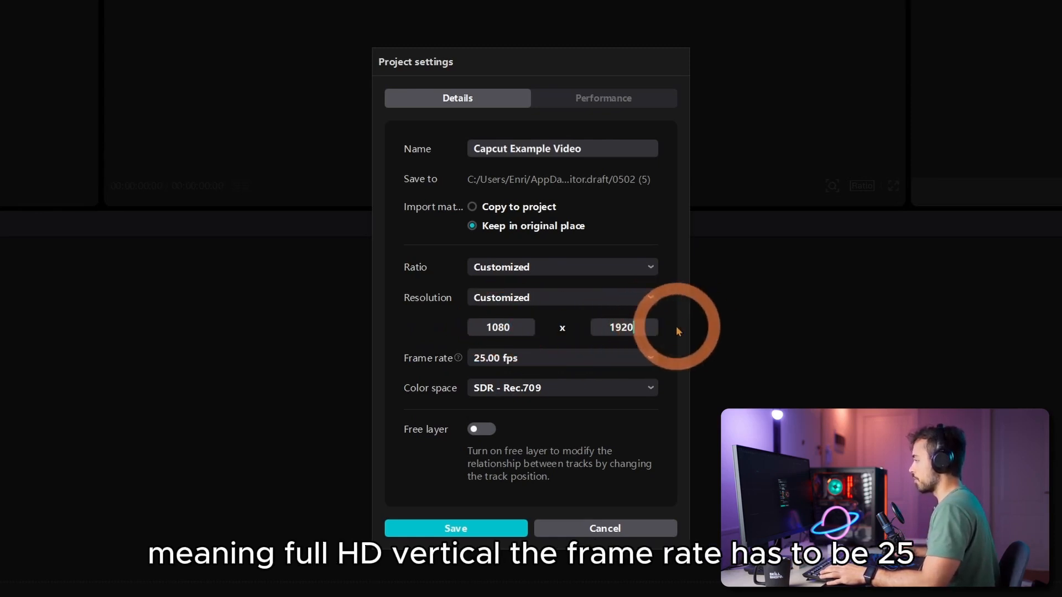
# - Keep the frame rate at 25.00 fps and the color space at SDR - Rec.709, and save the project settings
pyautogui.click(542, 359)
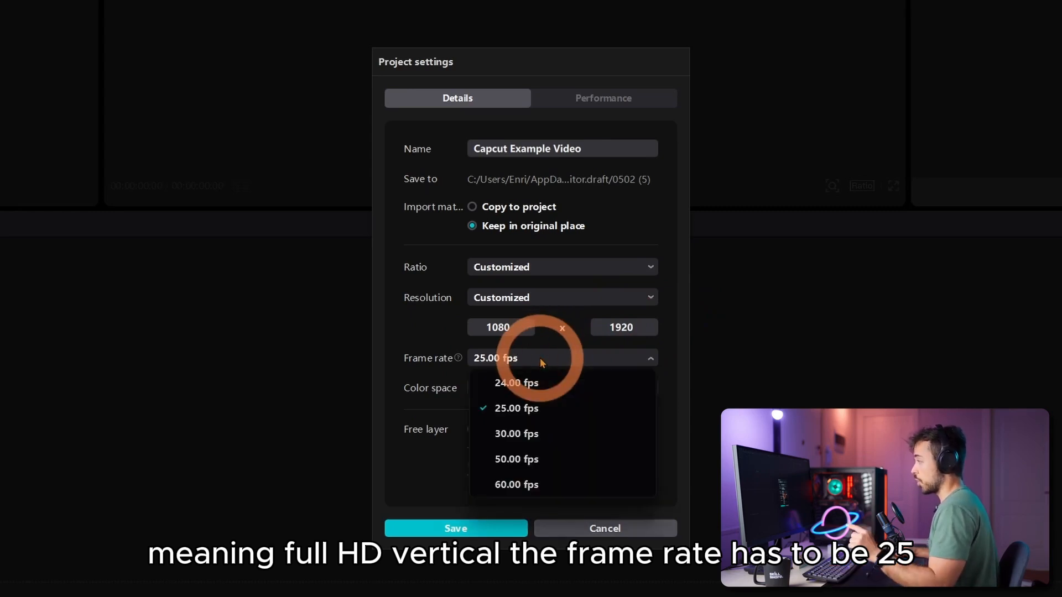
pyautogui.click(540, 360)
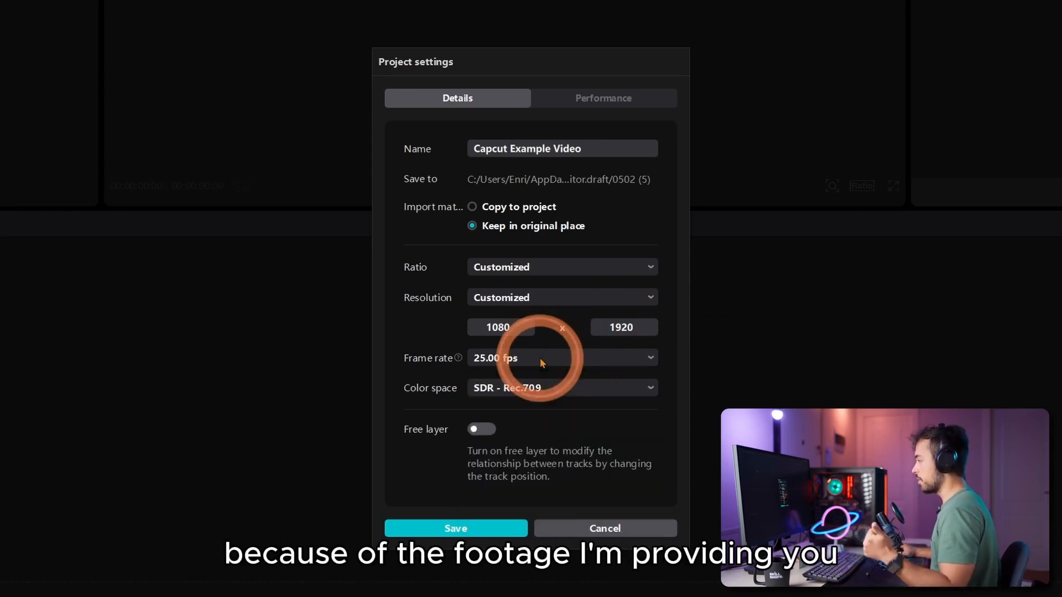
pyautogui.click(538, 390)
pyautogui.click(538, 389)
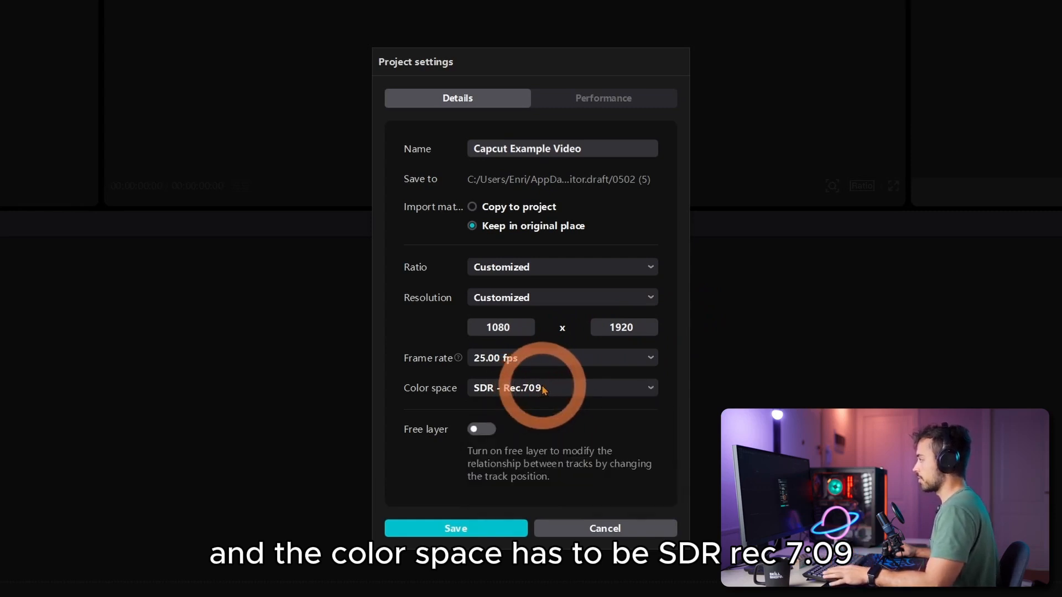
pyautogui.click(449, 526)
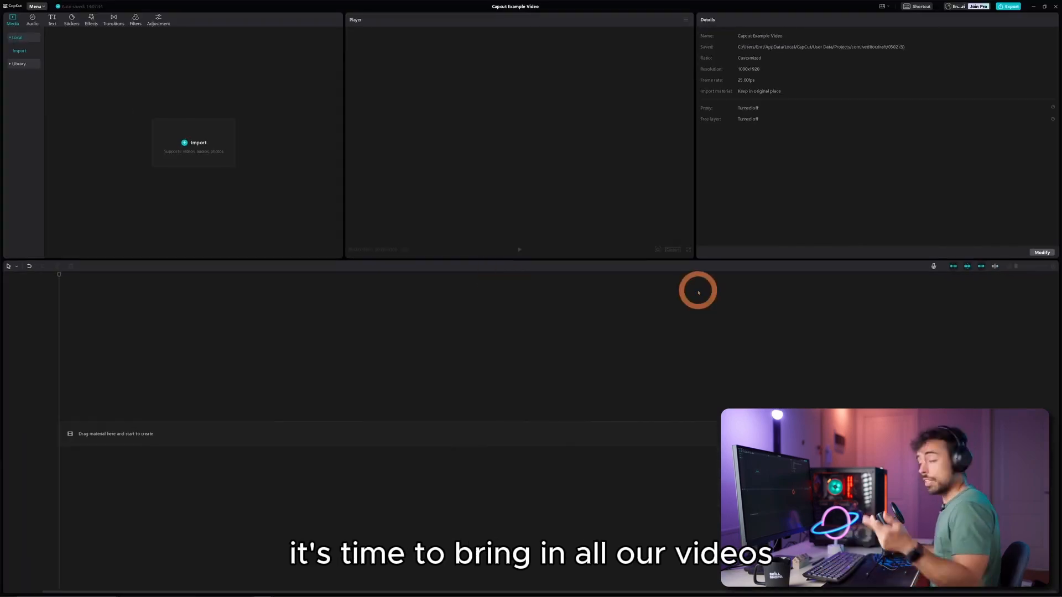
# - Import all the footage files from the file explorer into the project and enlarge the media area to show them all
pyautogui.hotkey('alt', 'Tab')
pyautogui.moveTo(698, 286); pyautogui.dragTo(894, 194)
pyautogui.moveTo(711, 190); pyautogui.dragTo(273, 158)
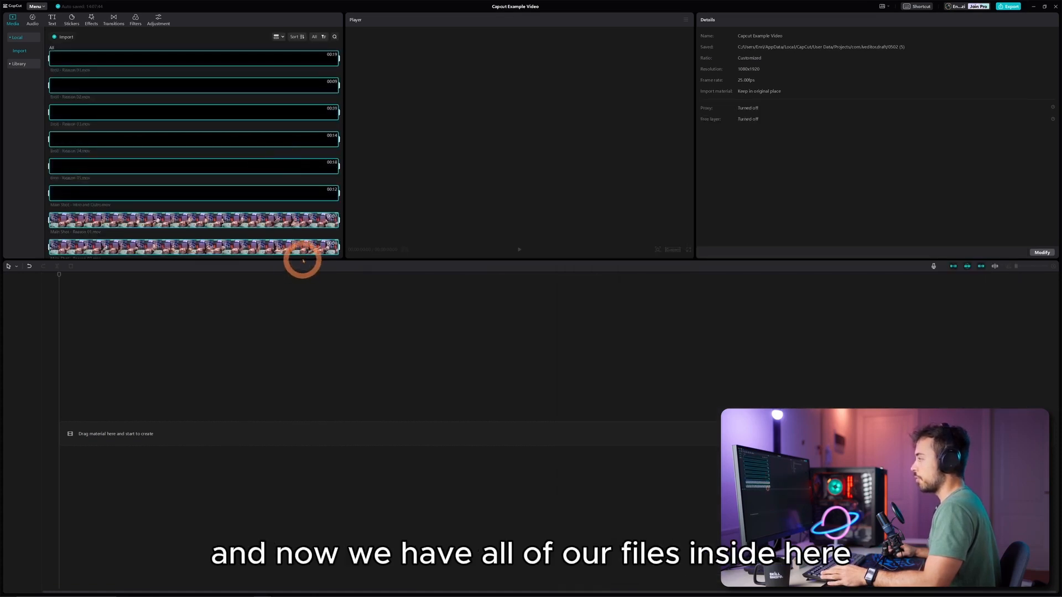
pyautogui.moveTo(302, 260); pyautogui.dragTo(280, 382)
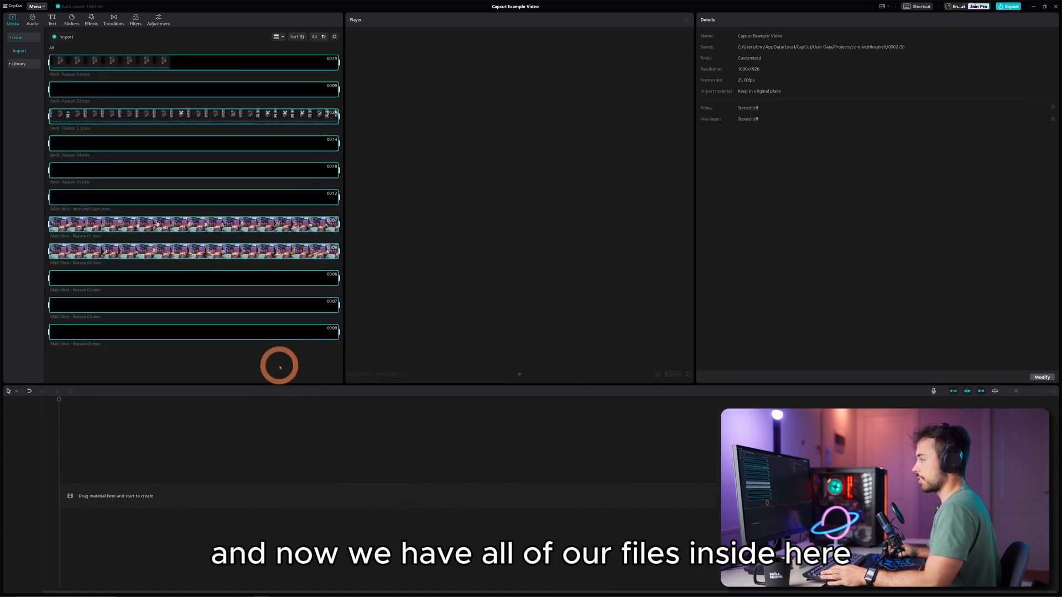
# - Preview several of the imported B-roll and main shot clips to identify their content
pyautogui.click(185, 91)
pyautogui.click(189, 115)
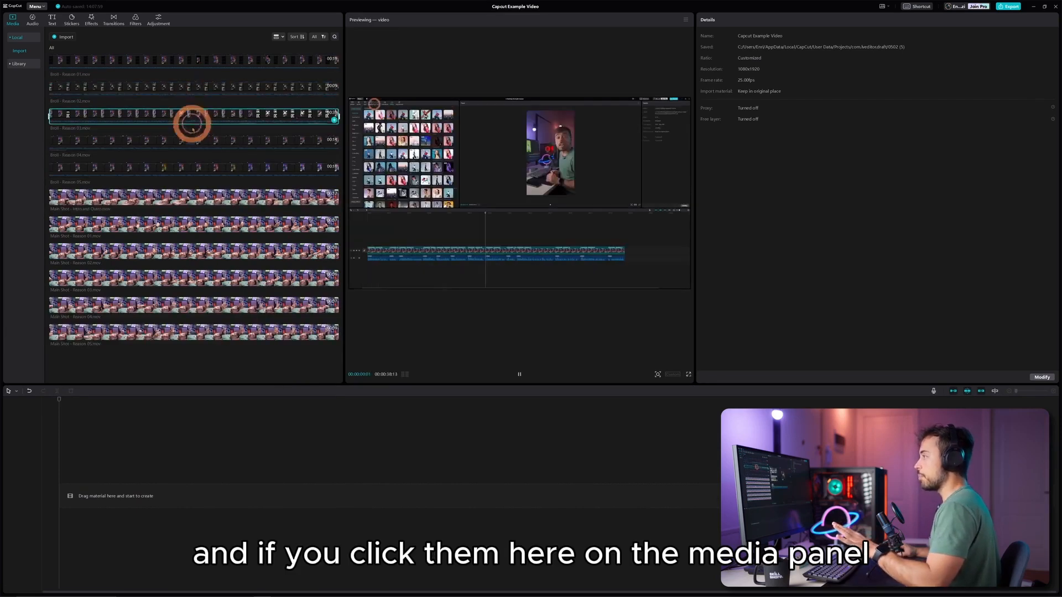
pyautogui.click(192, 138)
pyautogui.click(198, 166)
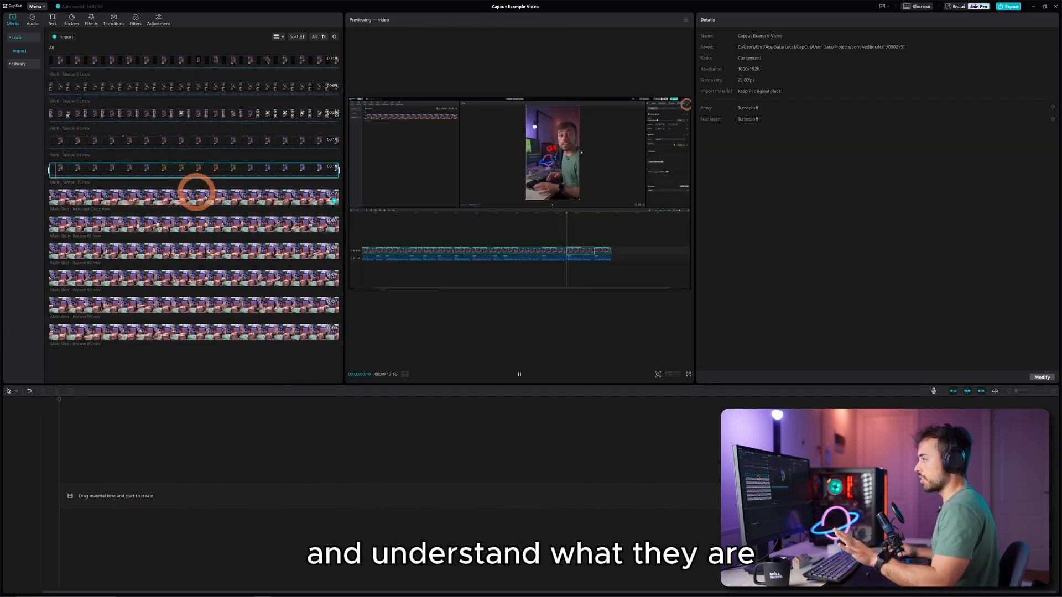
pyautogui.click(195, 196)
pyautogui.click(236, 253)
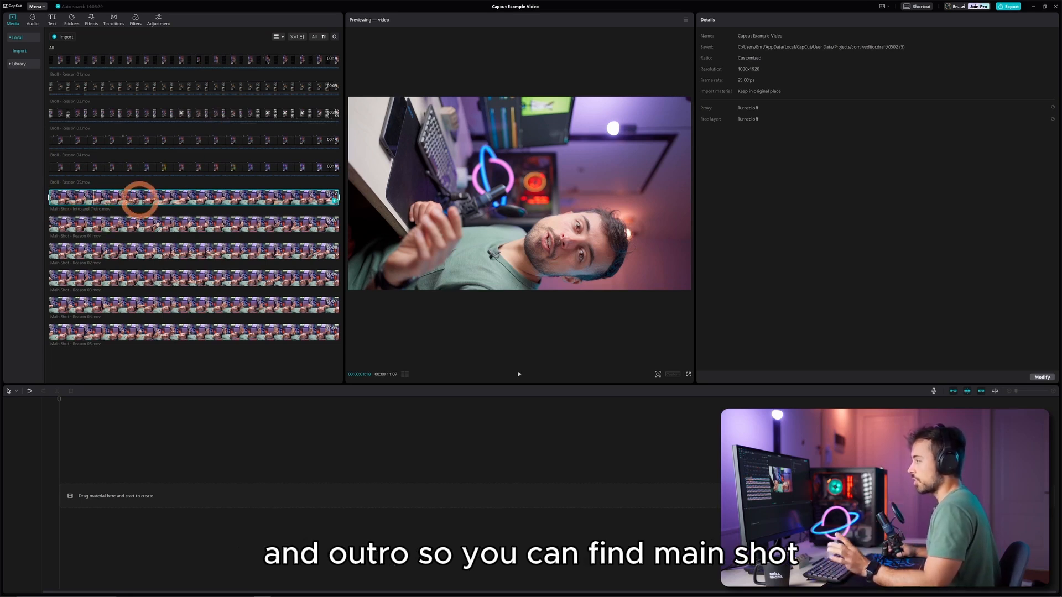
# - Place the Main Shot - Intro and Outro clip at the start of the empty timeline
pyautogui.moveTo(140, 198); pyautogui.dragTo(66, 498)
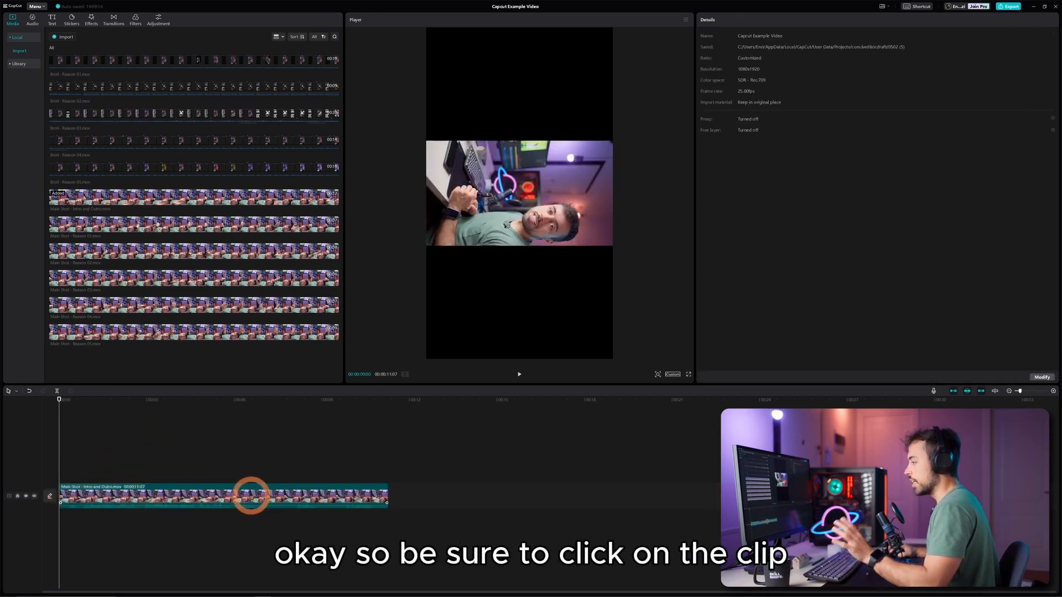
# - Rotate the Main Shot - Intro and Outro clip to -90° and scale it to 177% so it fills the vertical frame
pyautogui.click(251, 495)
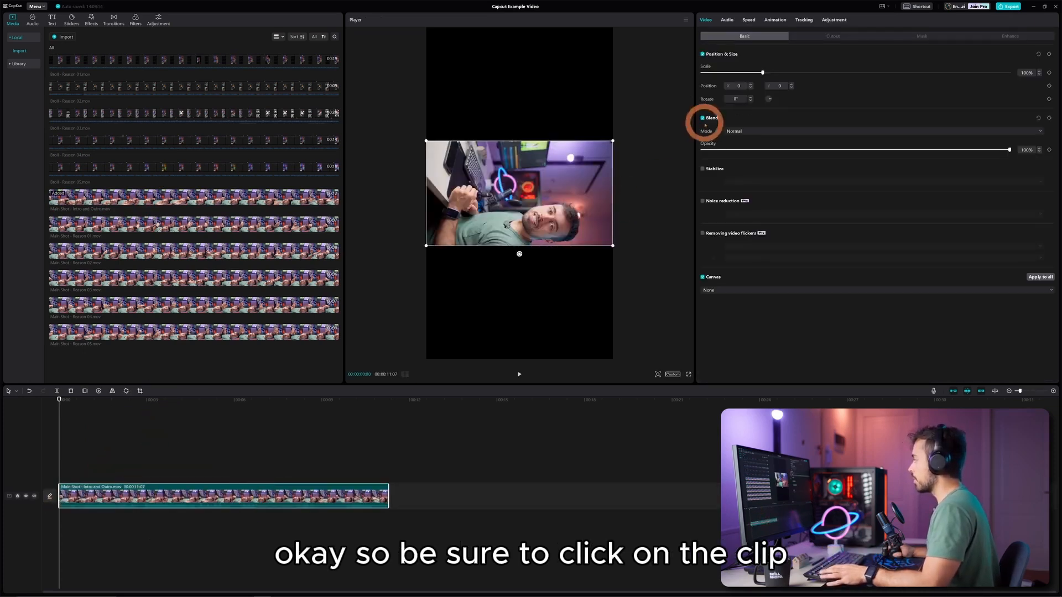
pyautogui.click(736, 99)
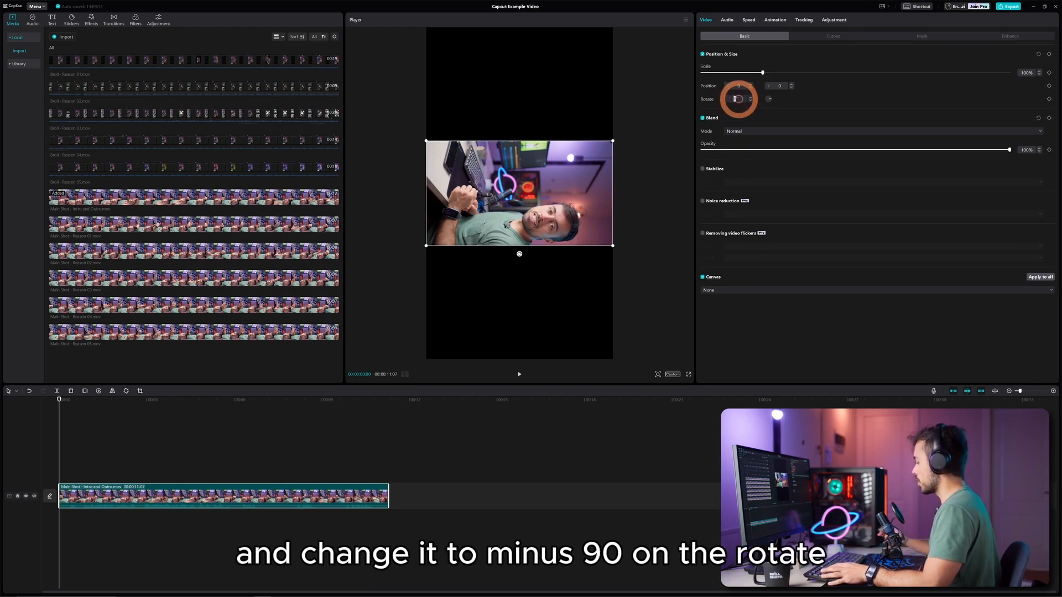
pyautogui.press('Return')
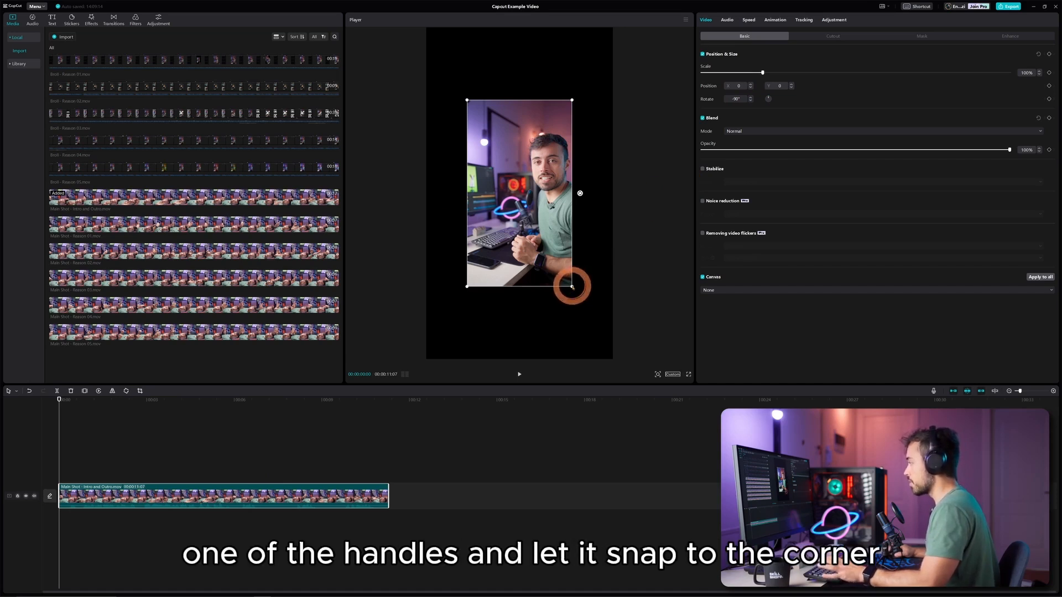
pyautogui.moveTo(572, 286); pyautogui.dragTo(604, 340)
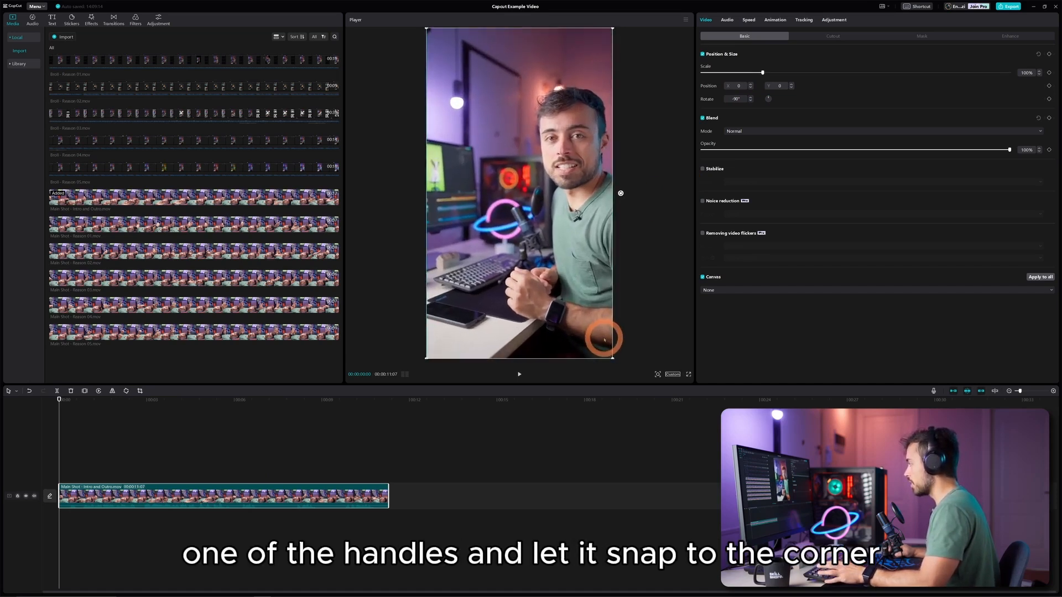
pyautogui.click(654, 299)
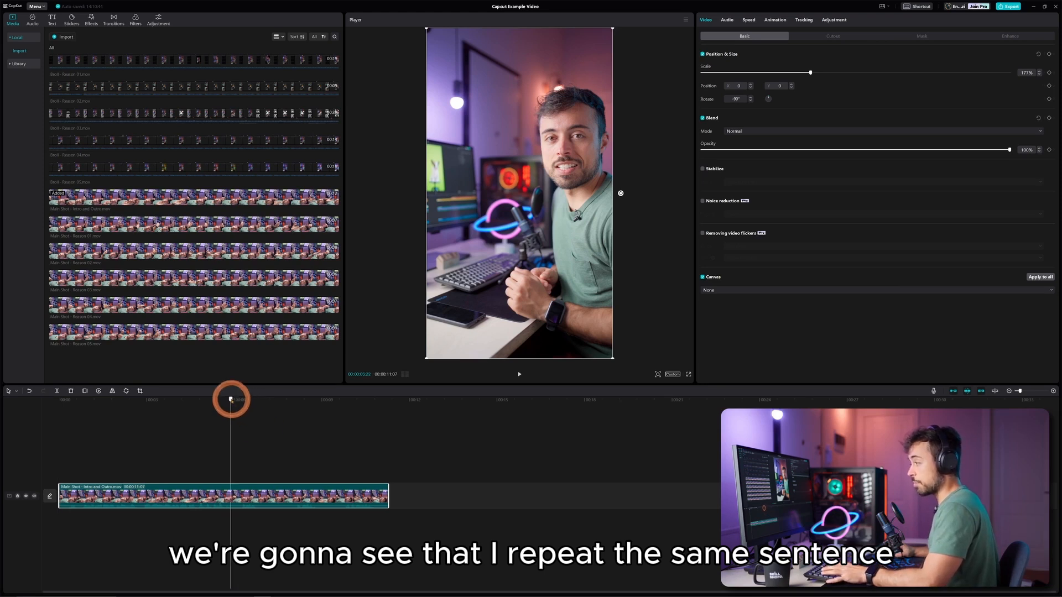
# - Listen through the clip for repeated takes and separate its audio onto its own track
pyautogui.press('space')
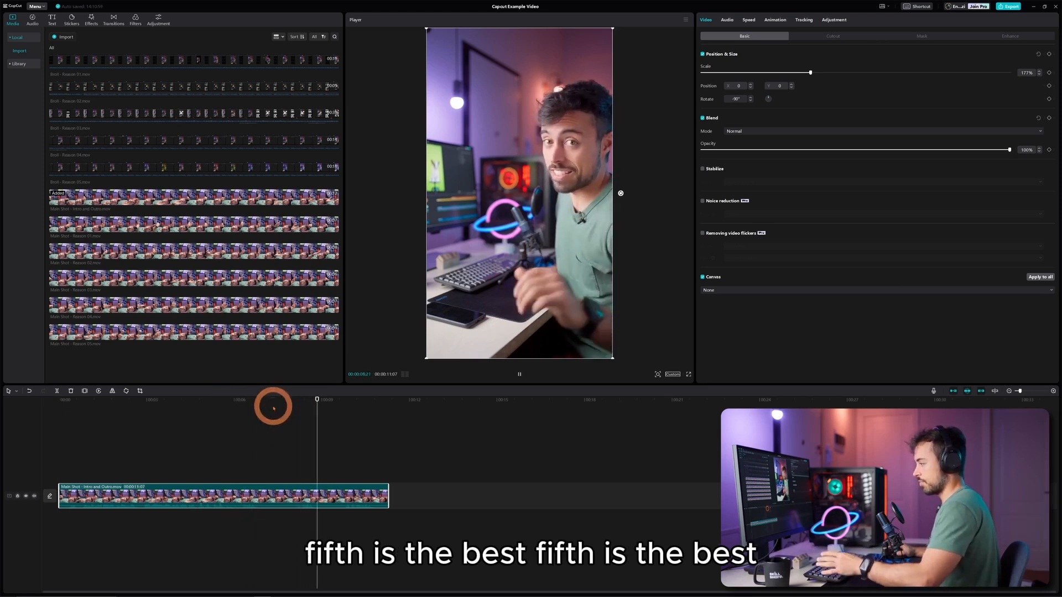
pyautogui.press('space')
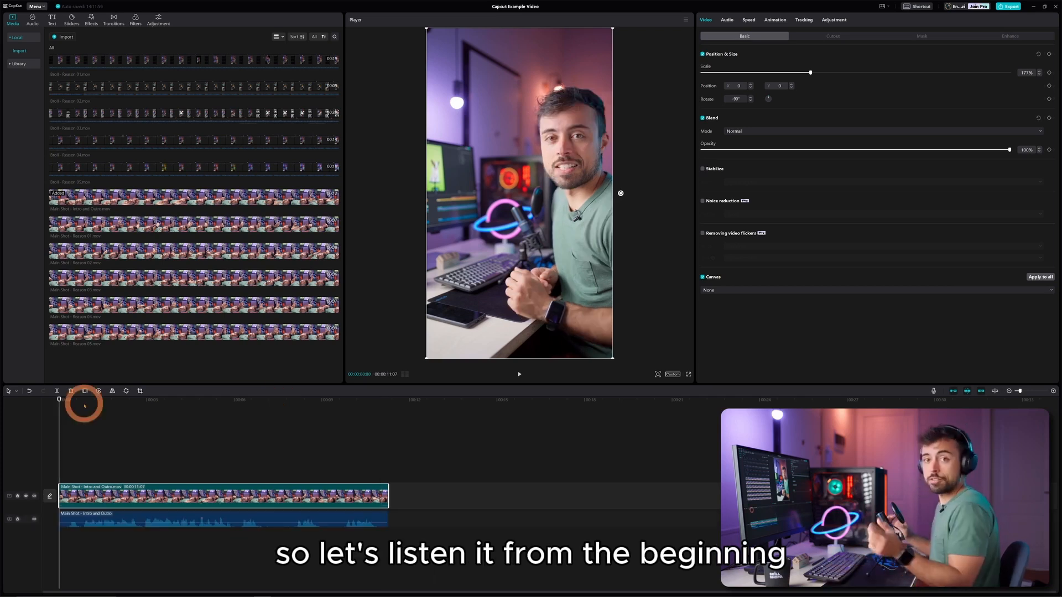
pyautogui.press('space')
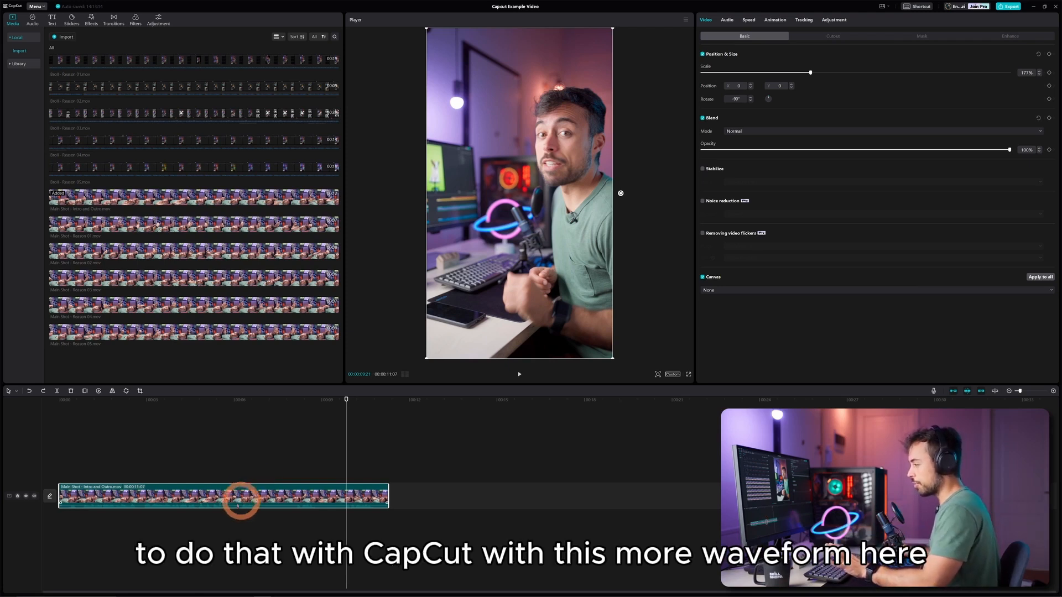
pyautogui.rightClick(293, 494)
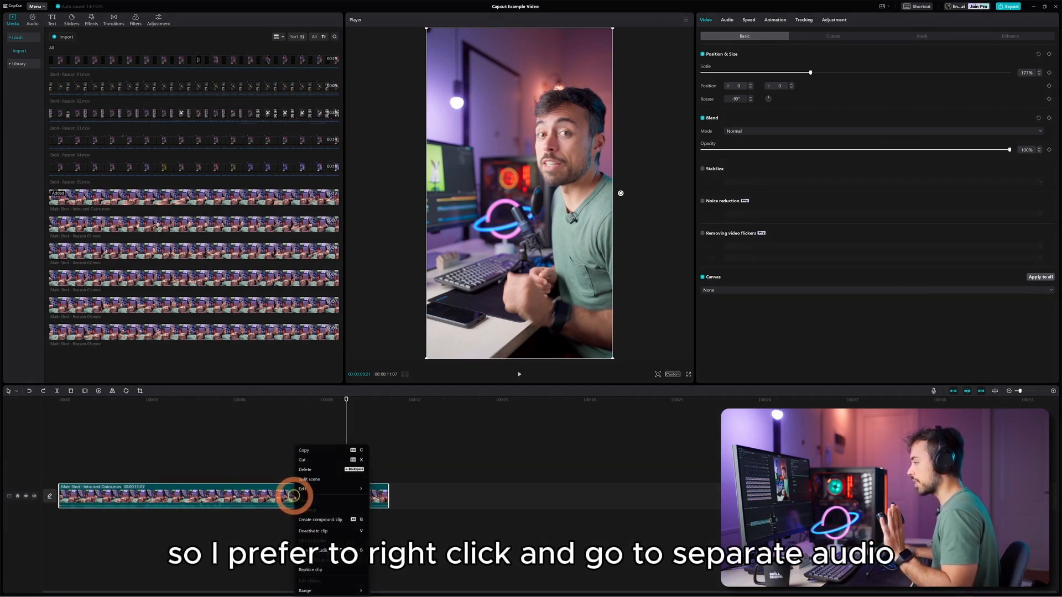
pyautogui.click(312, 550)
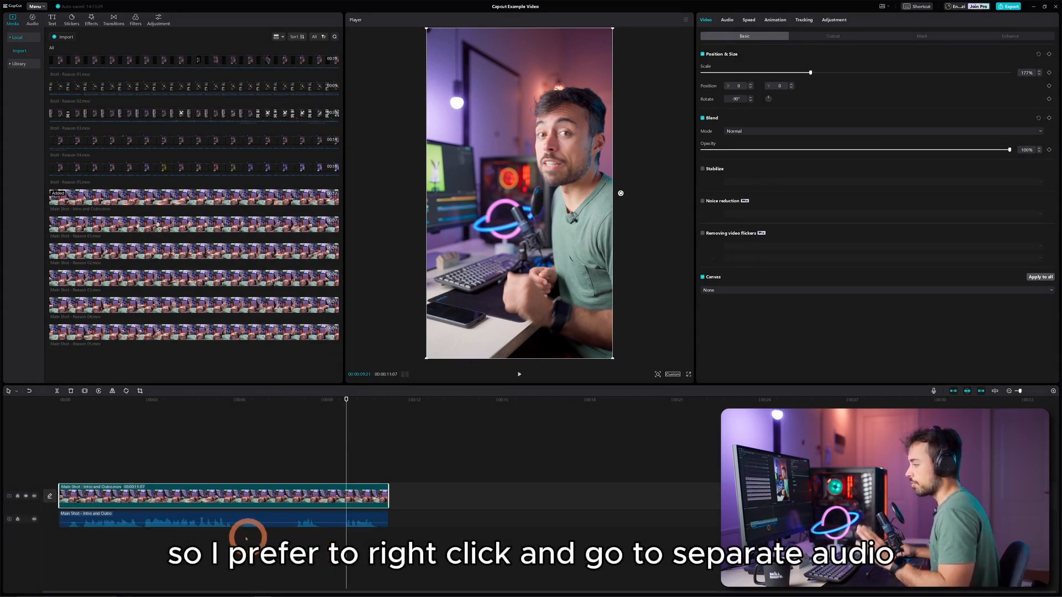
pyautogui.click(255, 519)
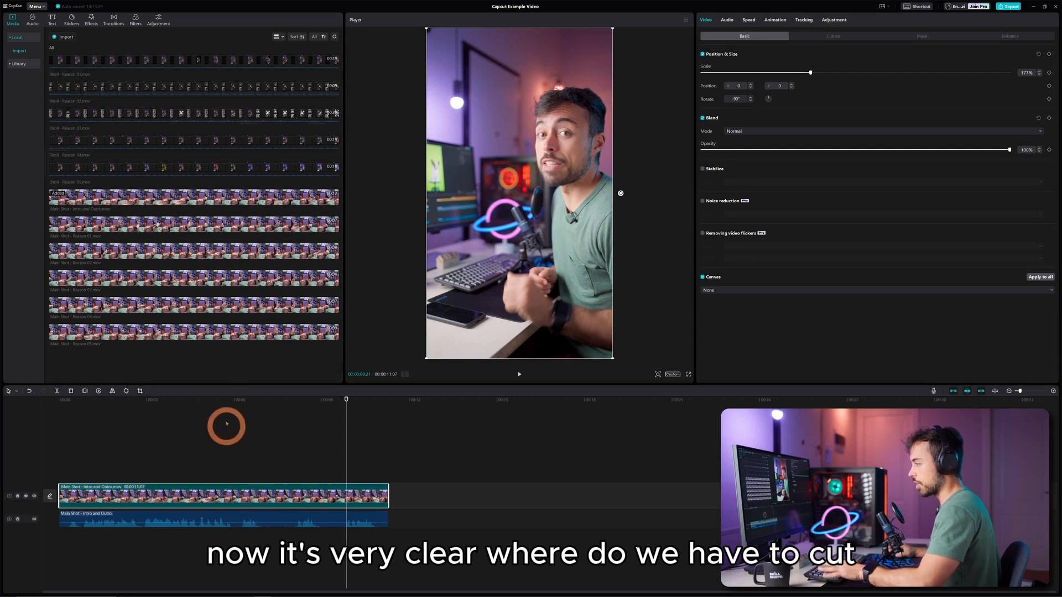
# - Play the clip from the start, split video and audio where the sentence repeats, compare both parts, and undo the split
pyautogui.click(64, 400)
pyautogui.press('space')
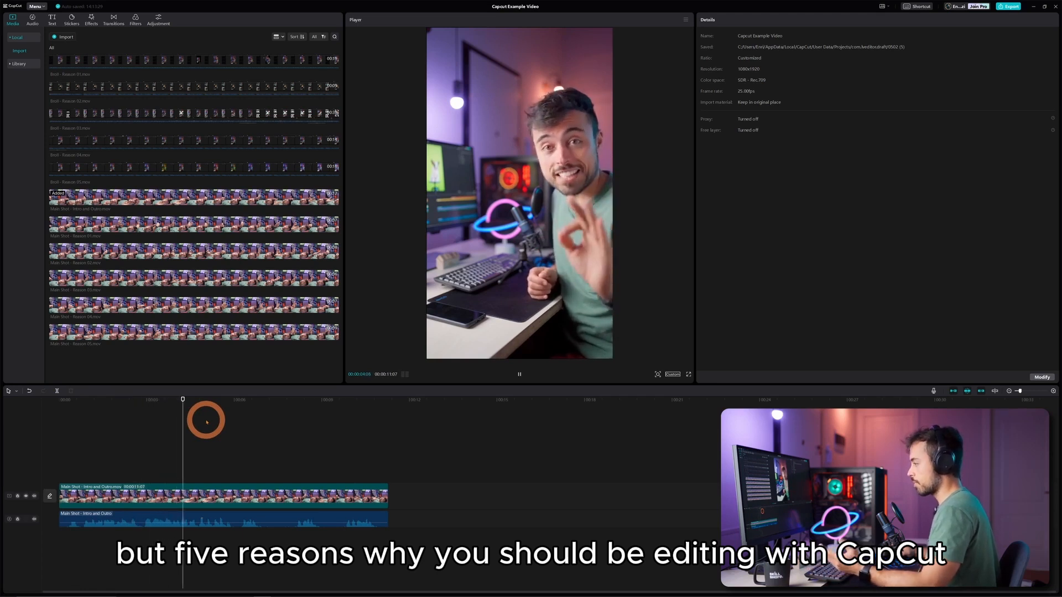
pyautogui.press('space')
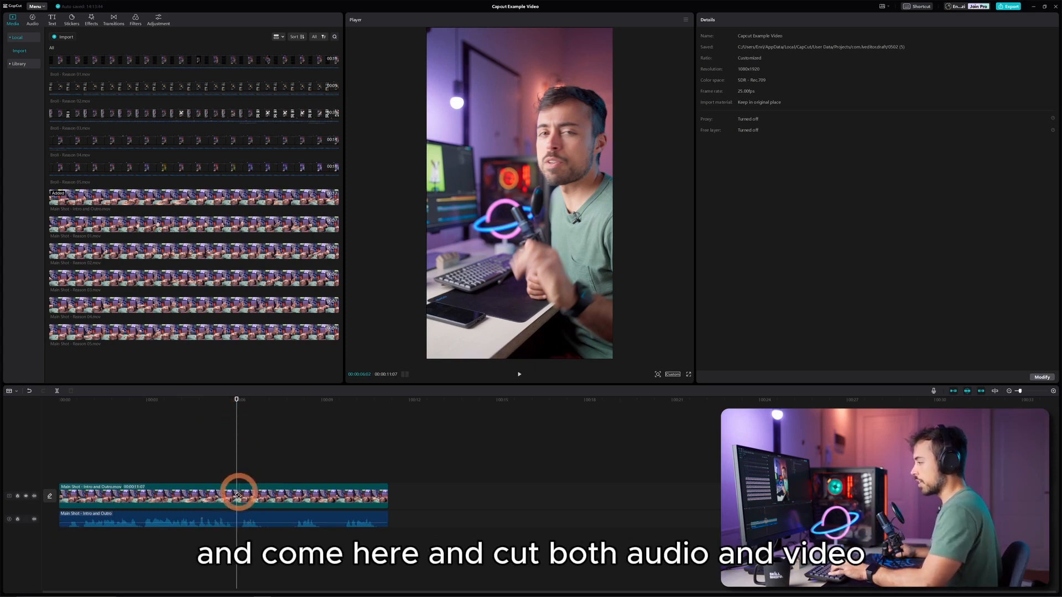
pyautogui.click(236, 519)
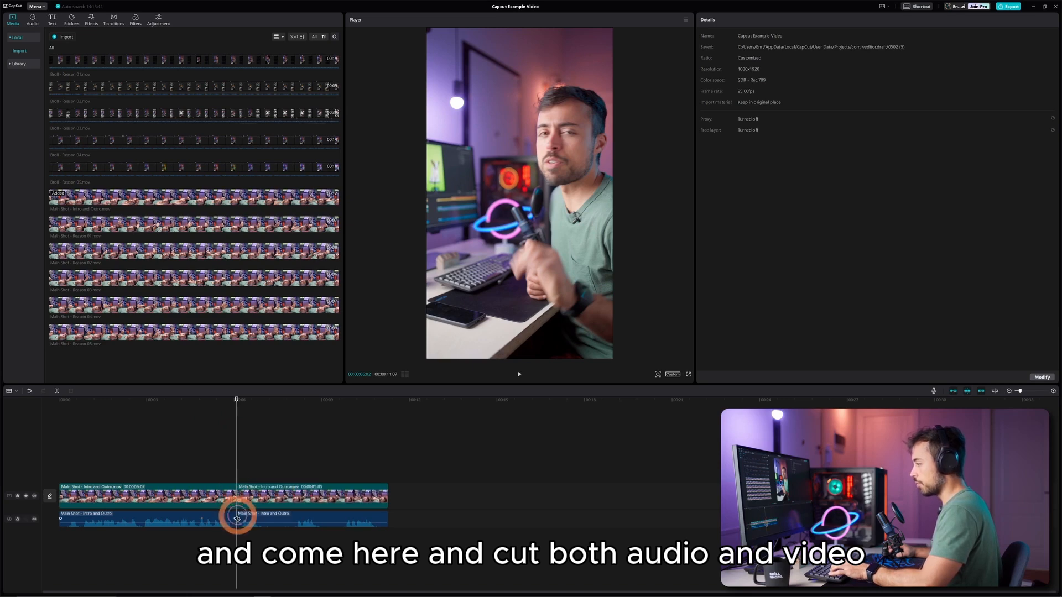
pyautogui.press('a')
pyautogui.moveTo(249, 469); pyautogui.dragTo(304, 549)
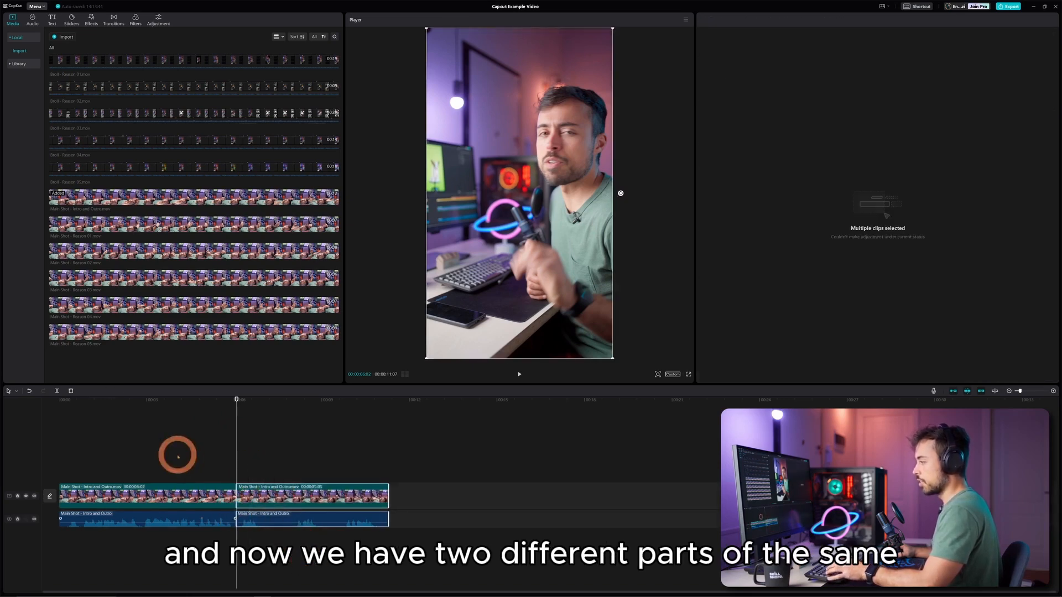
pyautogui.moveTo(177, 454); pyautogui.dragTo(105, 567)
pyautogui.moveTo(263, 457); pyautogui.dragTo(324, 548)
pyautogui.moveTo(212, 452); pyautogui.dragTo(136, 567)
pyautogui.click(265, 473)
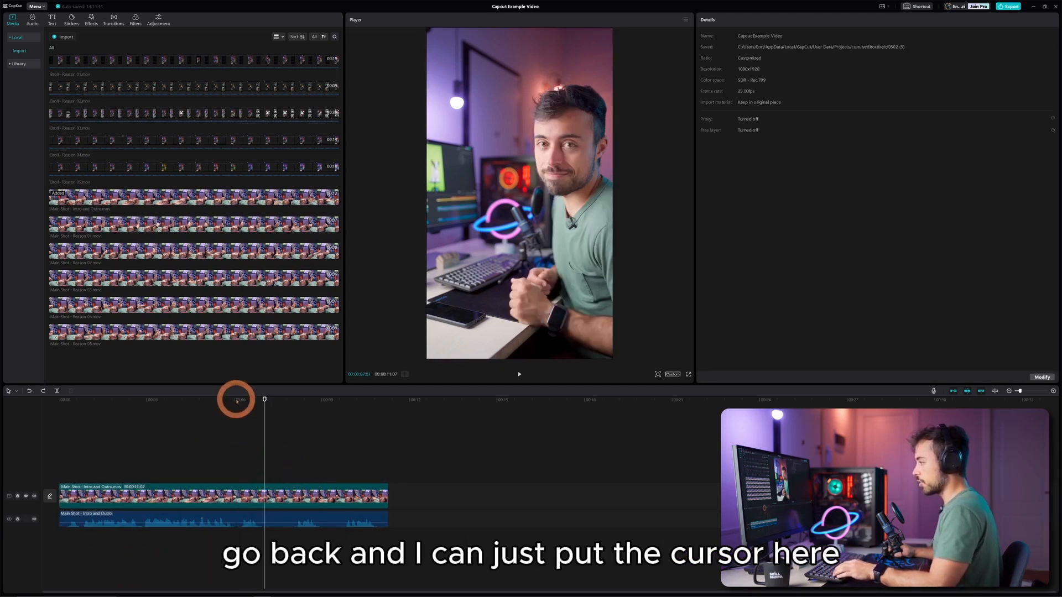
# - Split the video and its separated audio together at 00:00:06:02, where the sentence starts to repeat
pyautogui.moveTo(232, 399); pyautogui.dragTo(236, 403)
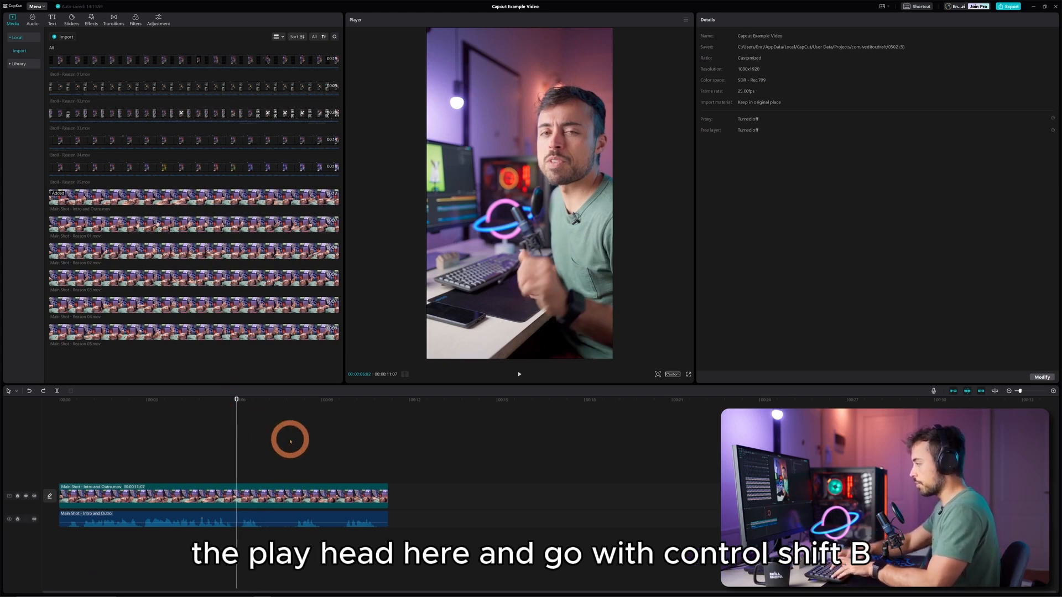
pyautogui.moveTo(292, 446); pyautogui.dragTo(367, 552)
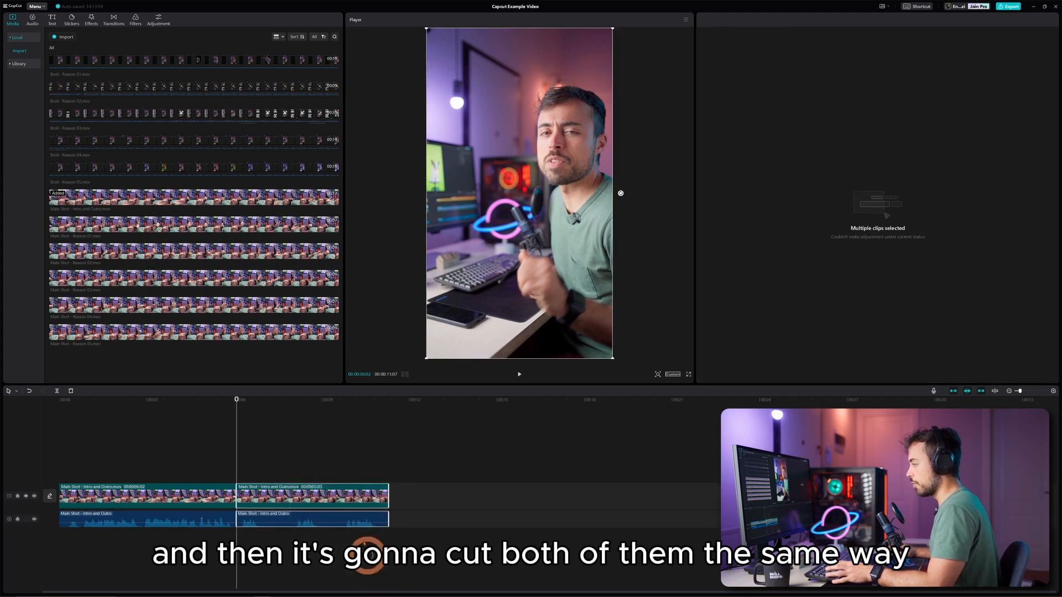
pyautogui.moveTo(333, 491); pyautogui.dragTo(323, 491)
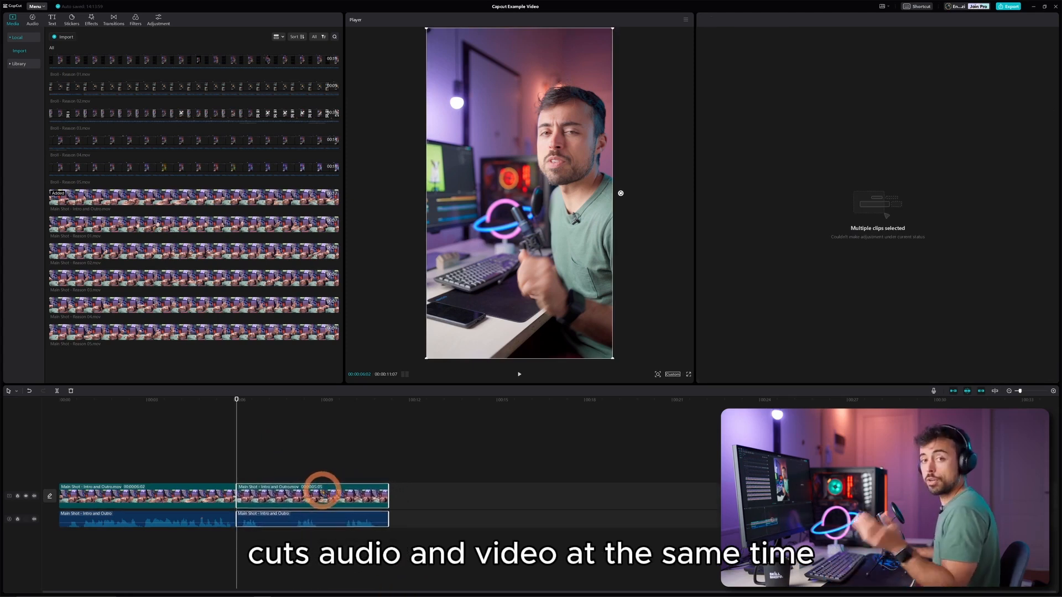
pyautogui.click(304, 467)
pyautogui.click(277, 427)
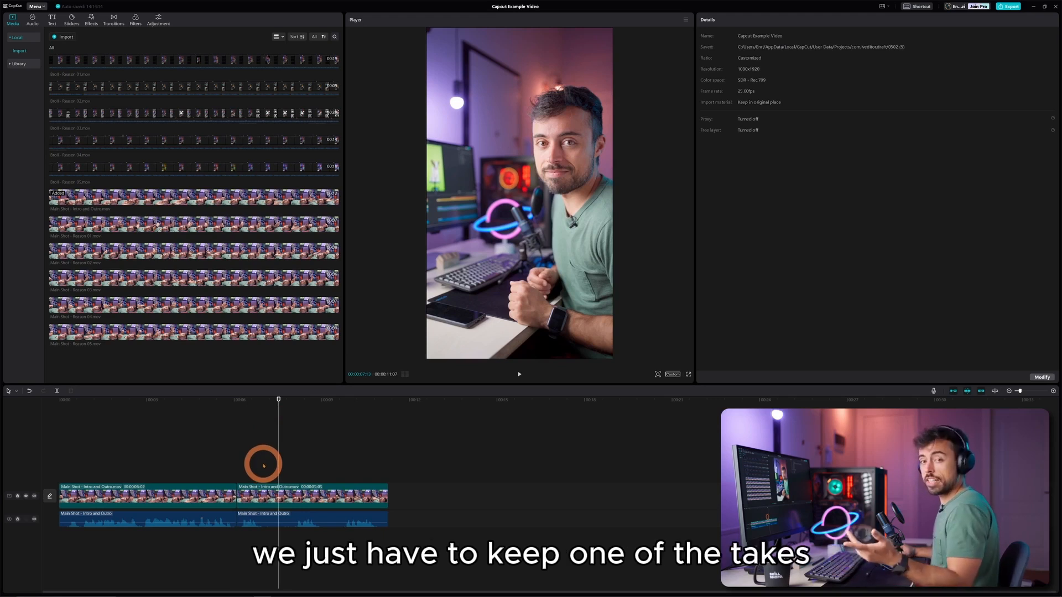
# - Split video and audio again at 00:00:09:18 and delete the section between the two cuts, keeping only the last take
pyautogui.moveTo(321, 445); pyautogui.dragTo(327, 531)
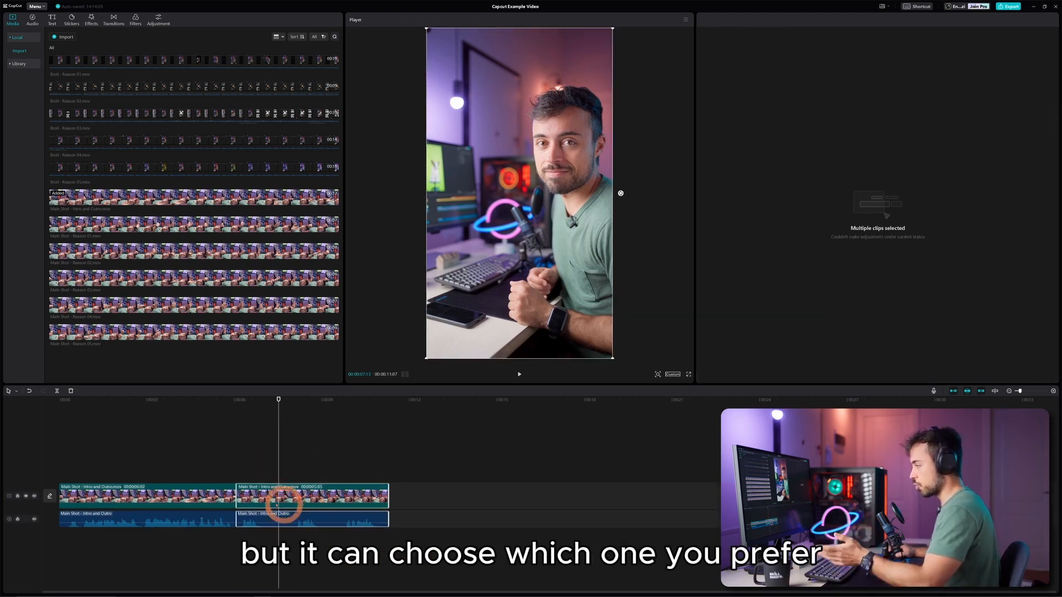
pyautogui.moveTo(335, 399); pyautogui.dragTo(342, 401)
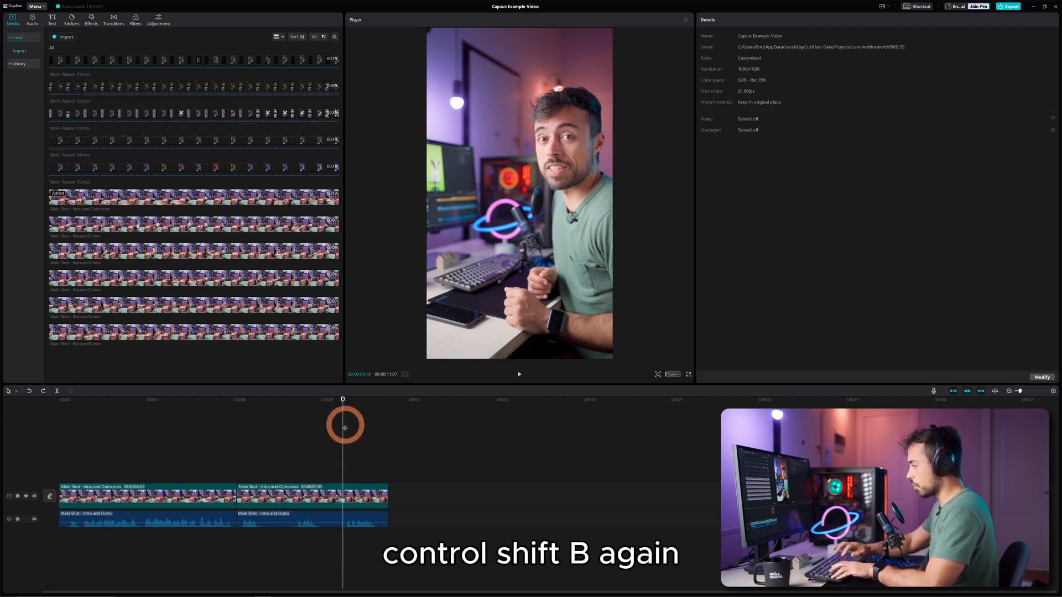
pyautogui.moveTo(275, 450); pyautogui.dragTo(327, 590)
pyautogui.press('BackSpace')
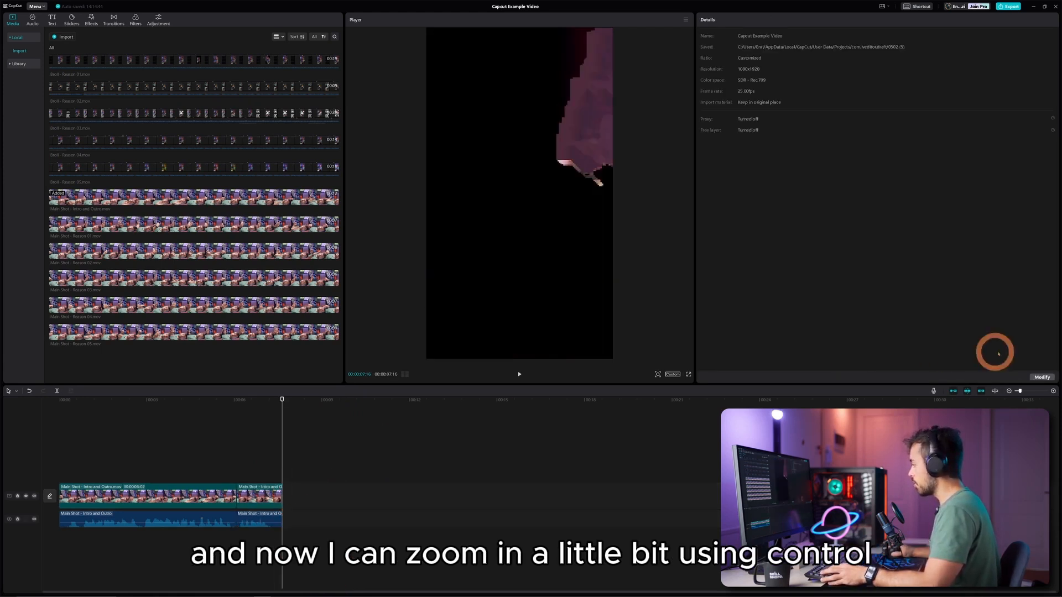
# - Split the remaining last take at 00:00:07:07 and delete the leftover video and audio after the cut
pyautogui.scroll(3, 258, 488)
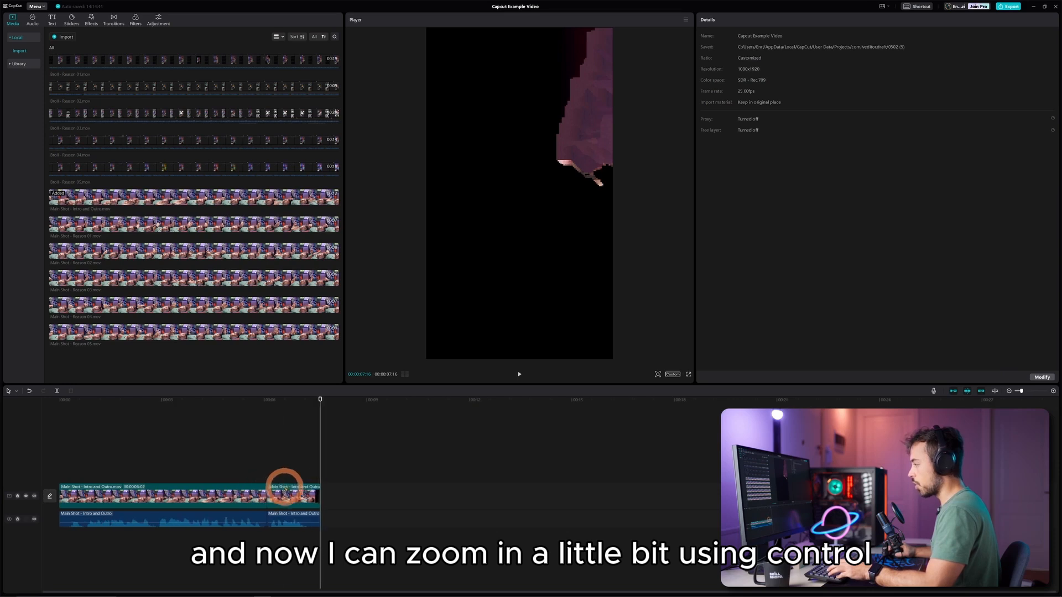
pyautogui.scroll(5, 329, 482)
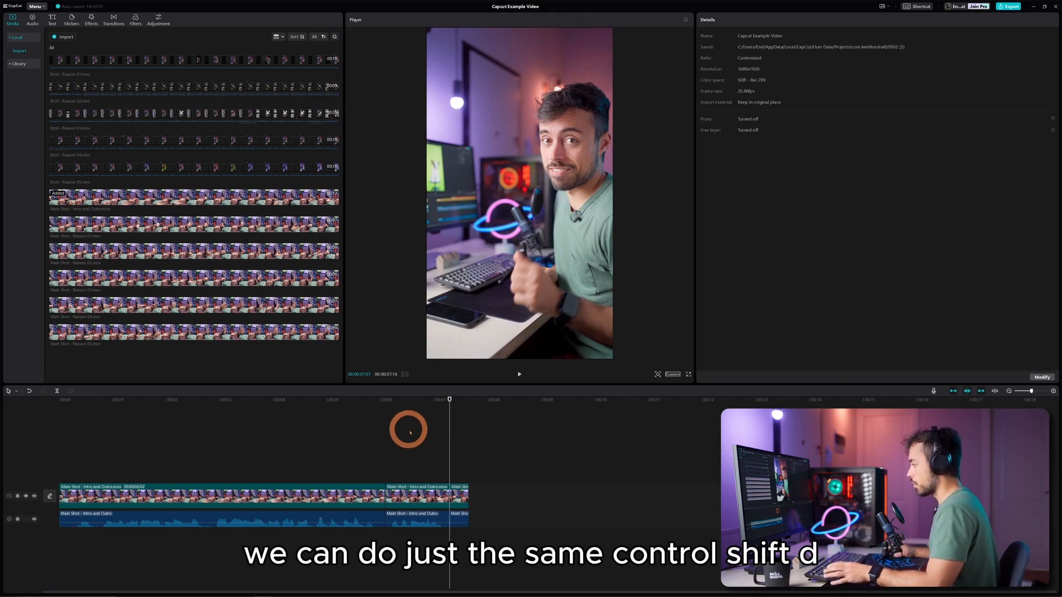
pyautogui.moveTo(501, 479); pyautogui.dragTo(457, 547)
pyautogui.press('Delete')
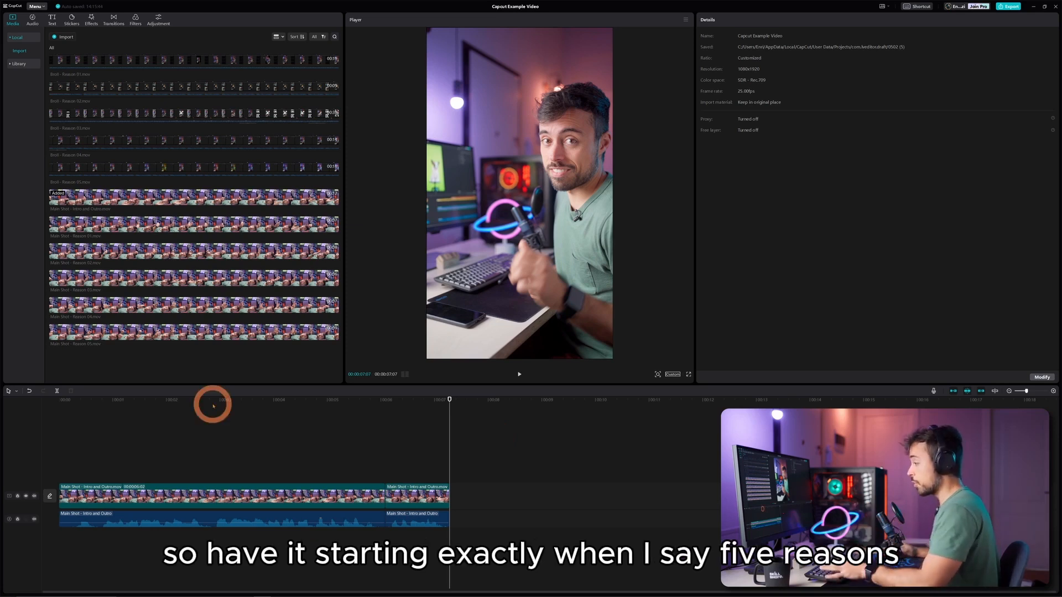
# - Find where "five reasons" begins, split video and audio there at 00:00:02:22, and play the rest through
pyautogui.moveTo(208, 404); pyautogui.dragTo(187, 406)
pyautogui.press('space')
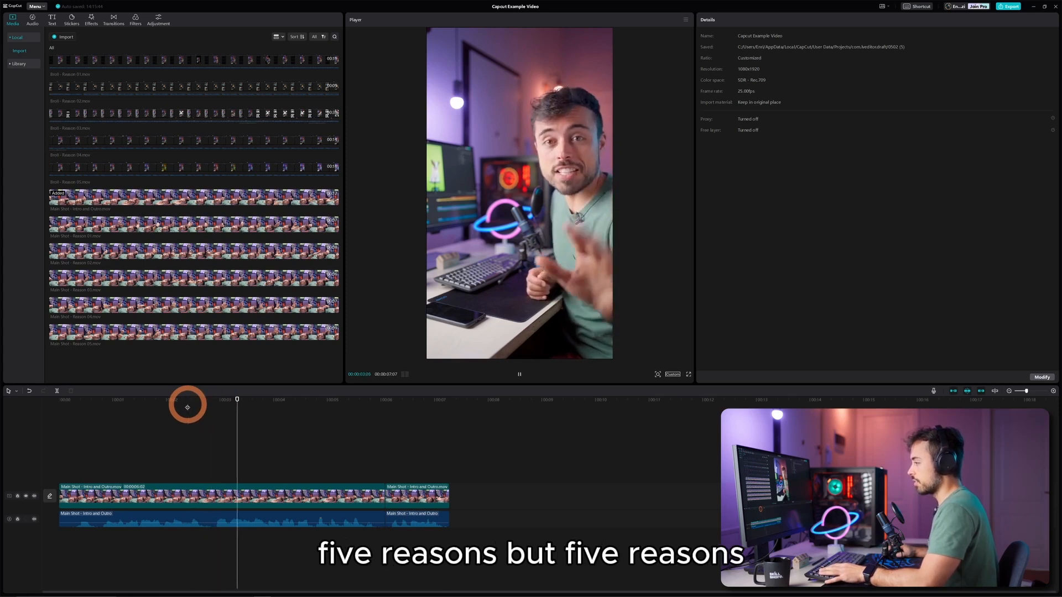
pyautogui.click(213, 406)
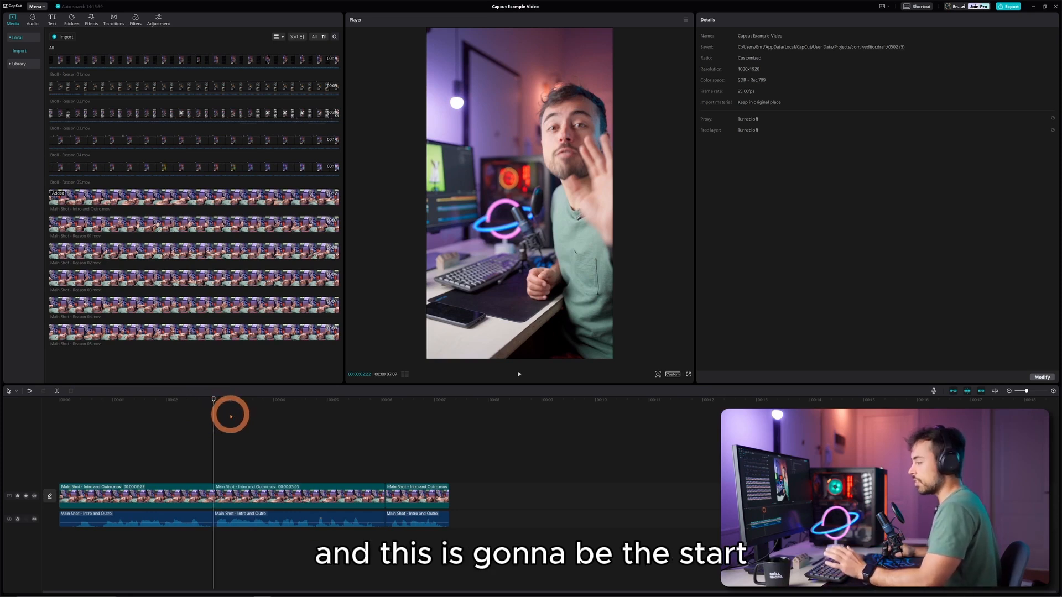
pyautogui.press('space')
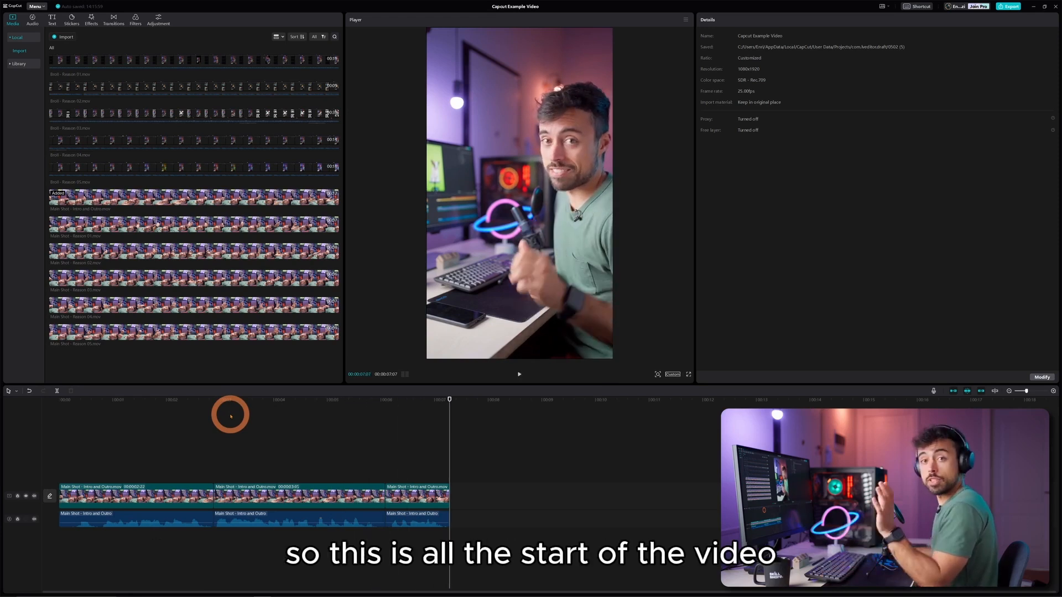
# - Move the first segment with its audio to the end of the timeline as the outro and play the new order
pyautogui.click(55, 401)
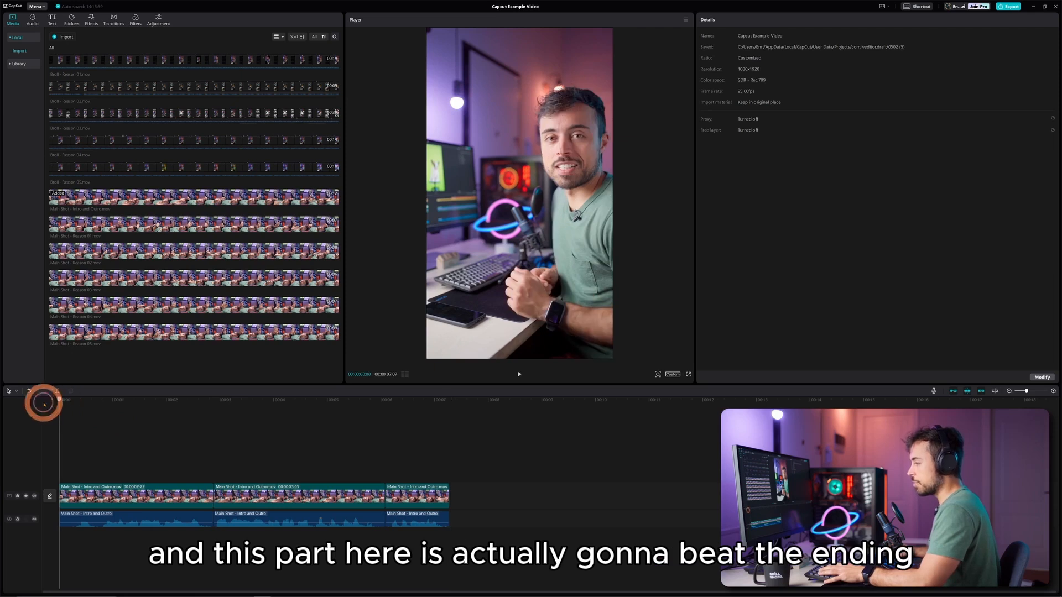
pyautogui.click(130, 486)
pyautogui.moveTo(99, 495); pyautogui.dragTo(495, 493)
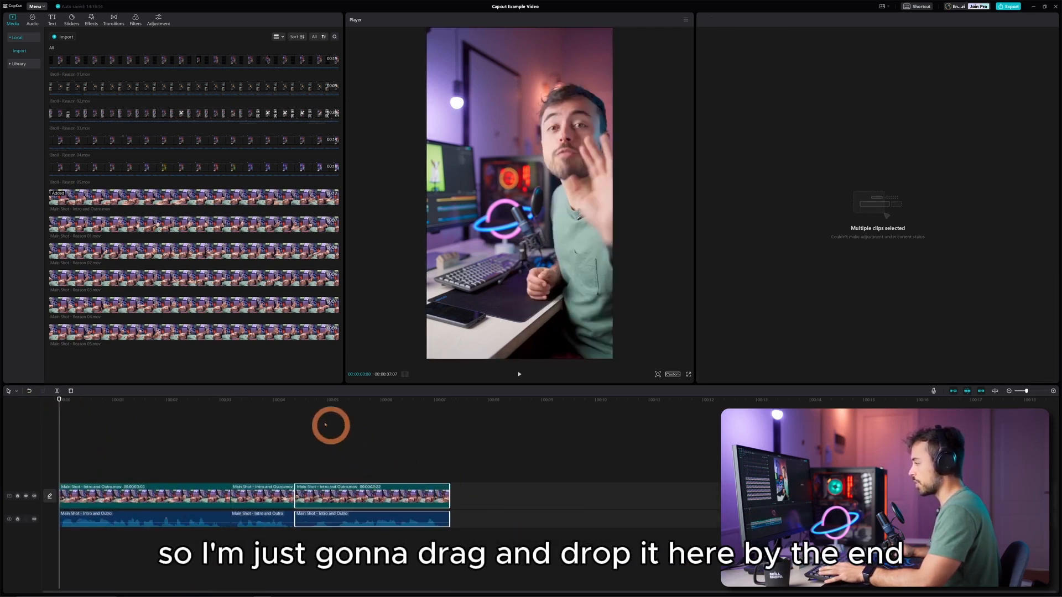
pyautogui.click(287, 402)
pyautogui.press('space')
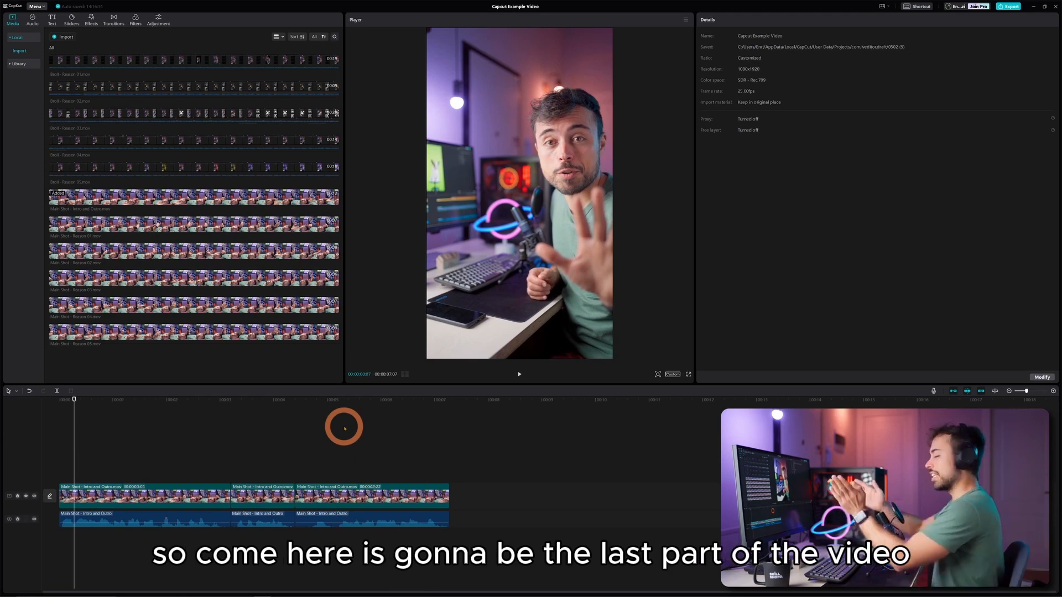
# - Try to move the outro segment further along the timeline, leaving a gap after the intro segments
pyautogui.click(407, 498)
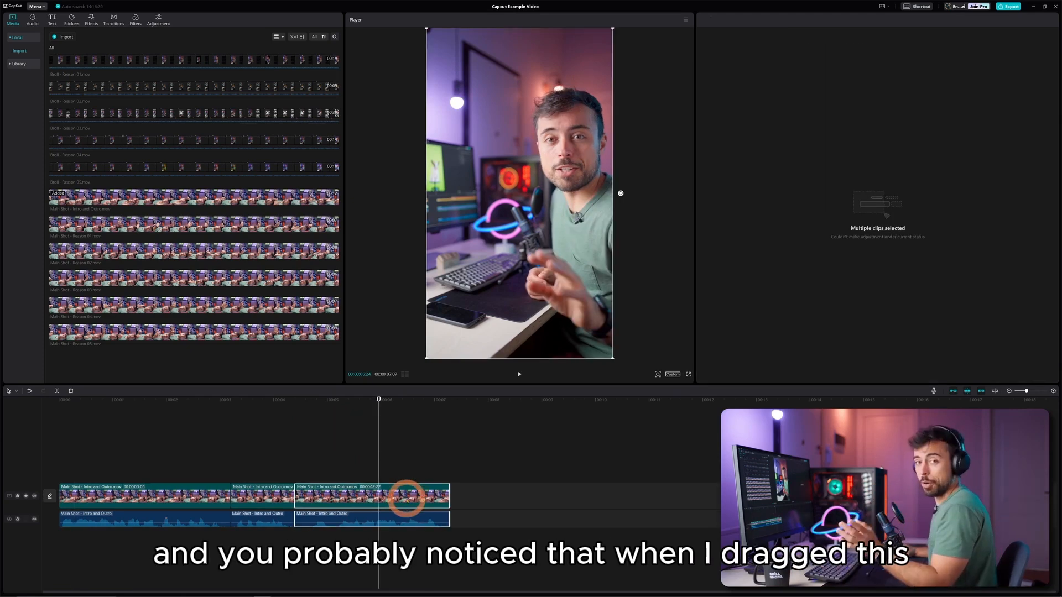
pyautogui.moveTo(349, 494); pyautogui.dragTo(668, 500)
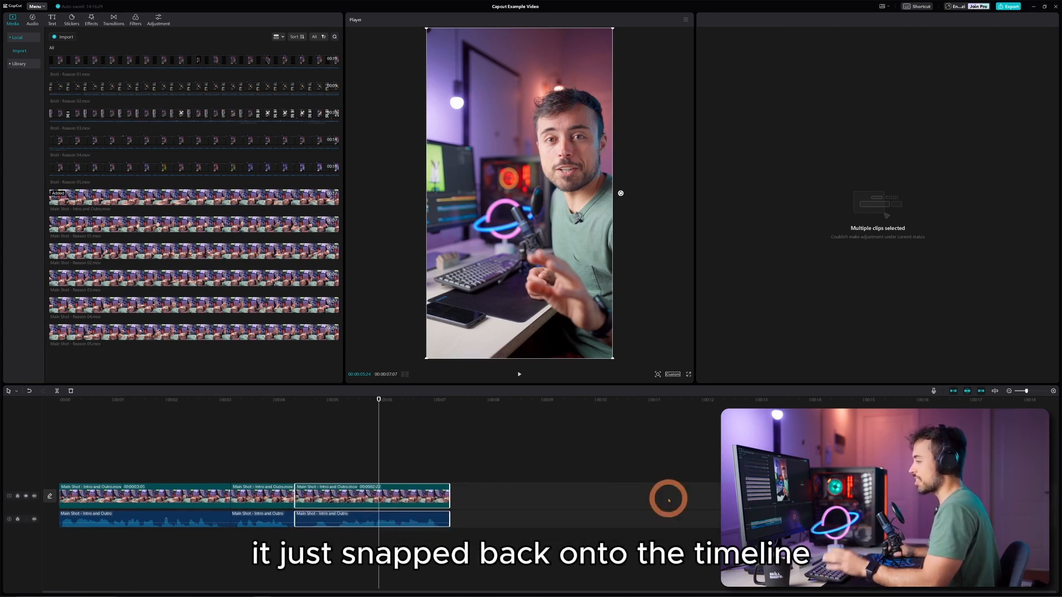
pyautogui.click(696, 458)
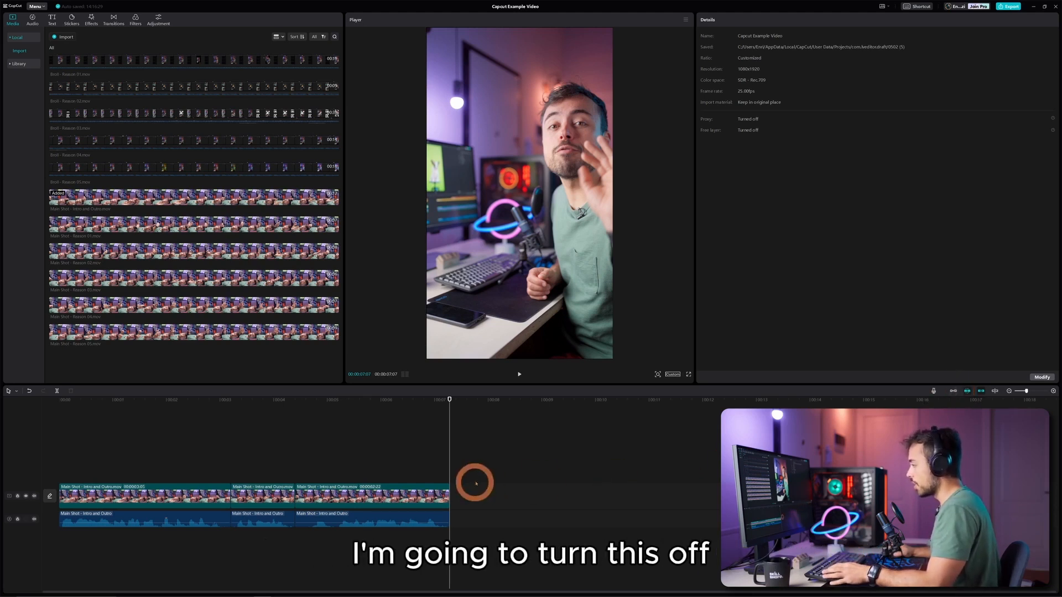
# - Turn off main-track snapping and move the outro segment with its audio further along, leaving a gap after the two intro segments
pyautogui.moveTo(475, 483); pyautogui.dragTo(408, 542)
pyautogui.moveTo(322, 496); pyautogui.dragTo(912, 496)
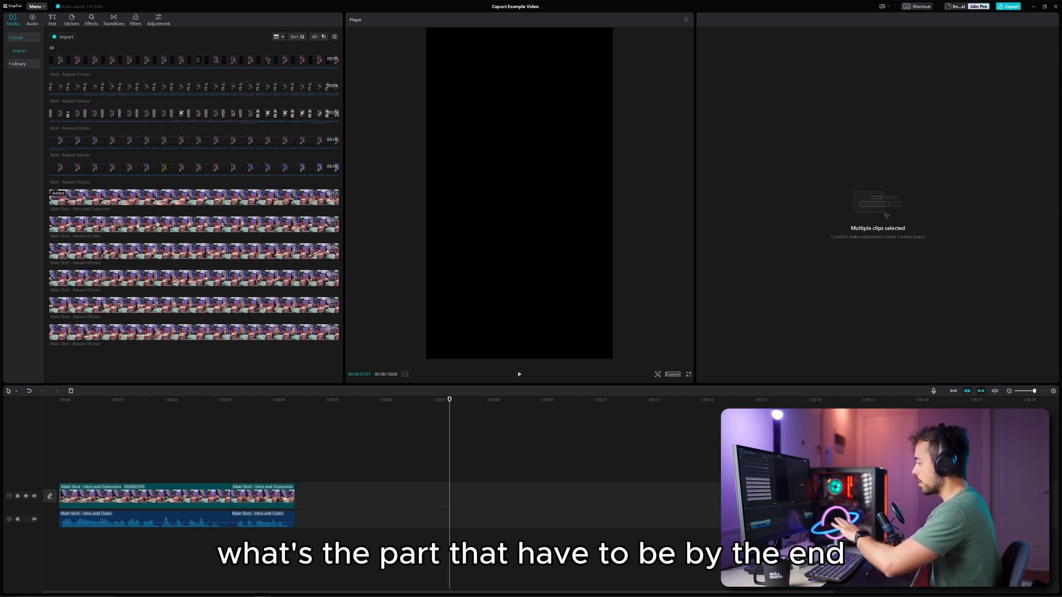
pyautogui.moveTo(186, 459); pyautogui.dragTo(311, 534)
pyautogui.click(339, 488)
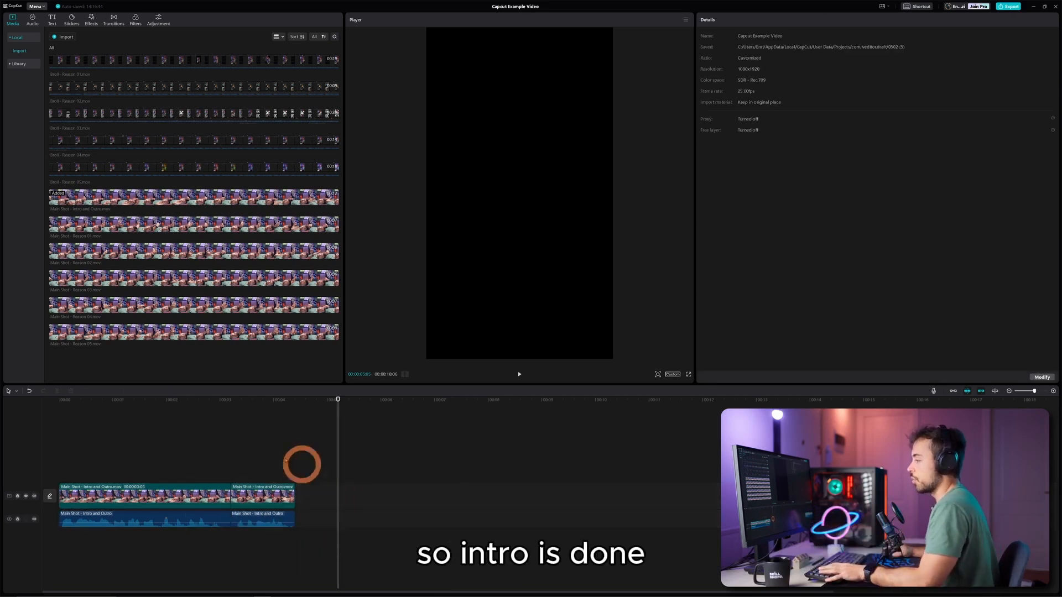
pyautogui.moveTo(180, 443); pyautogui.dragTo(324, 564)
pyautogui.moveTo(857, 459); pyautogui.dragTo(1055, 557)
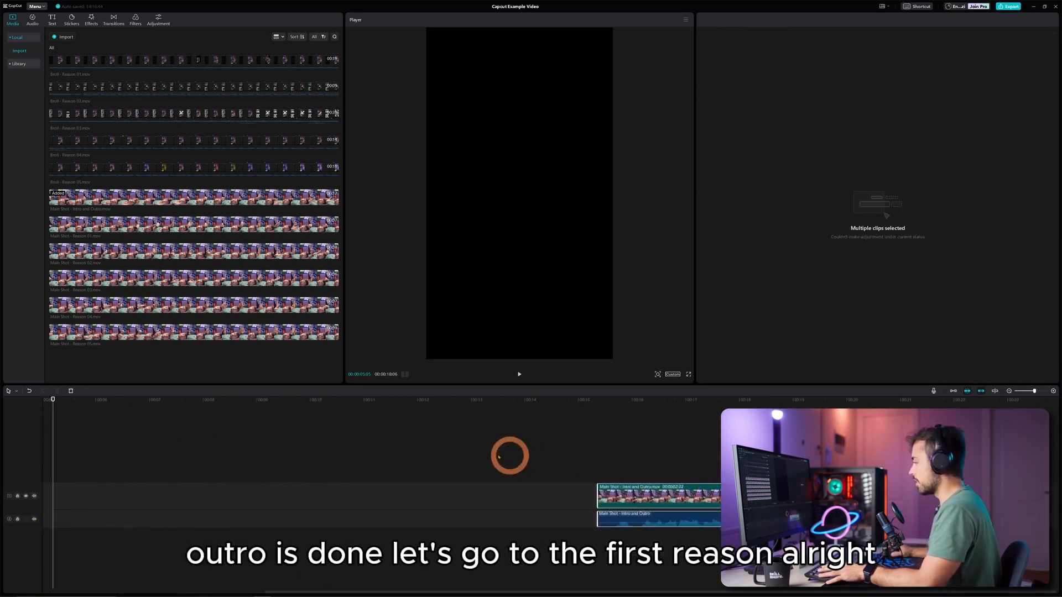
pyautogui.click(470, 453)
pyautogui.hscroll(-5, 434, 451)
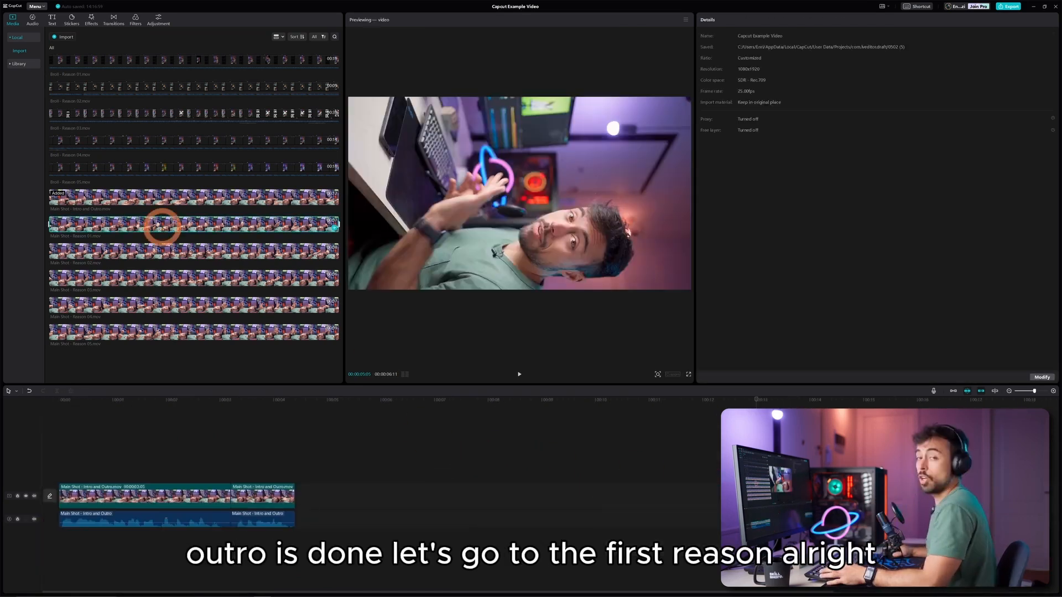
# - Place Main Shot - Reason 01 after the intro segments, separate its audio and play the clip
pyautogui.moveTo(159, 225); pyautogui.dragTo(338, 490)
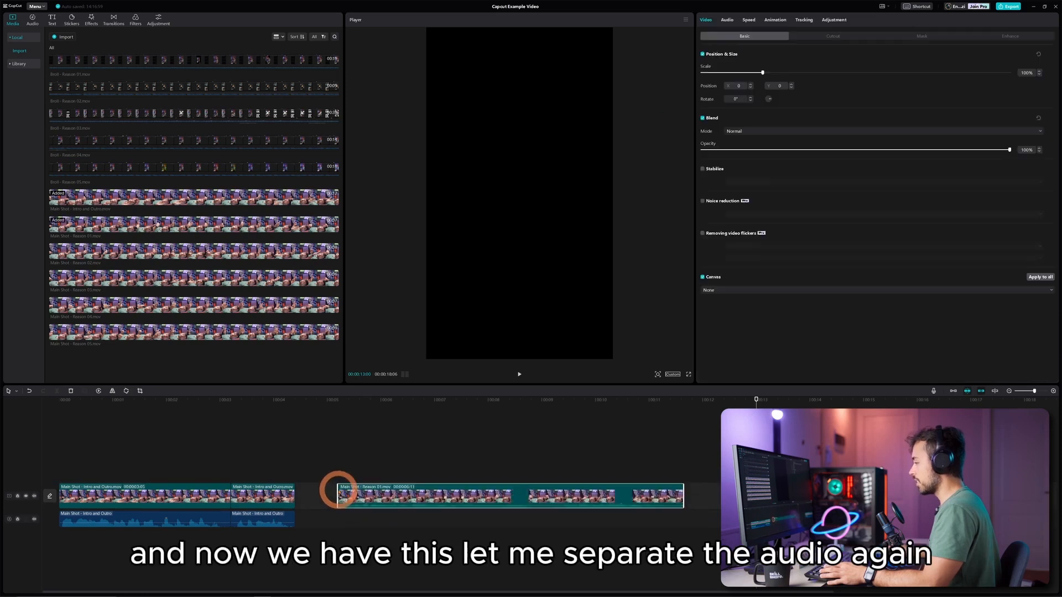
pyautogui.rightClick(503, 494)
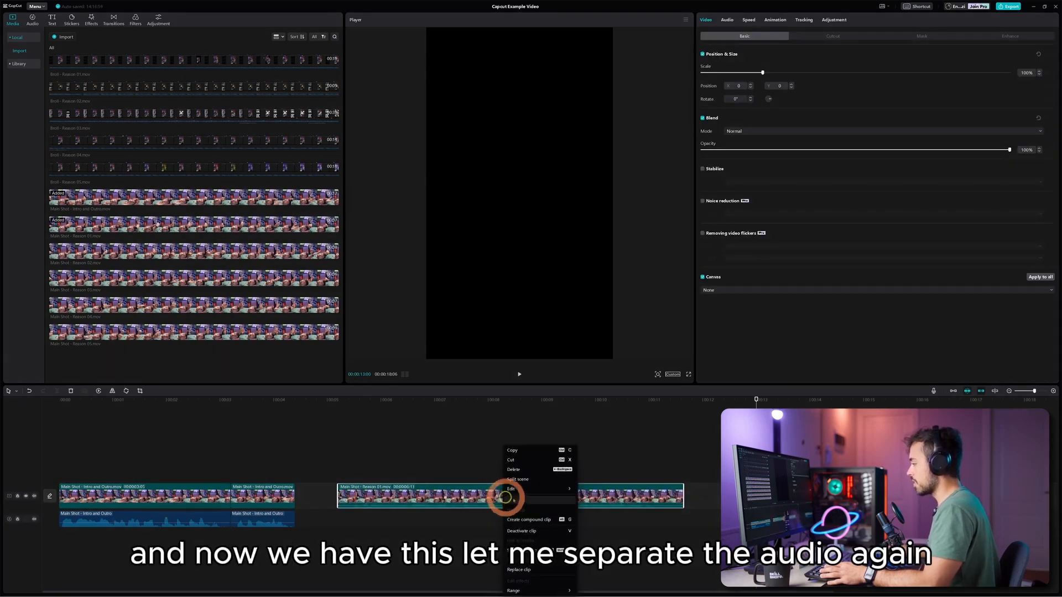
pyautogui.click(531, 550)
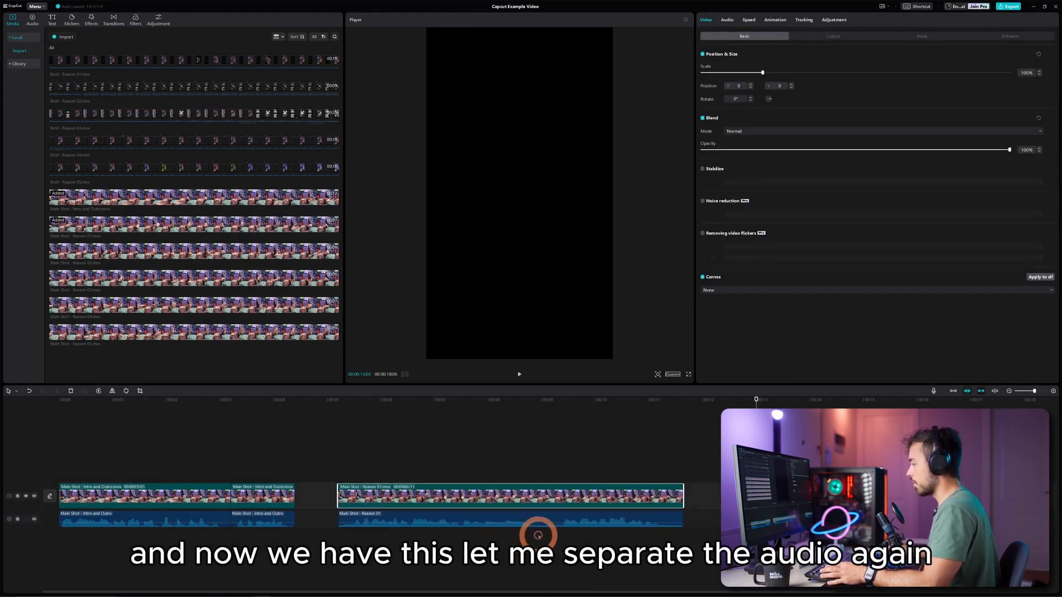
pyautogui.click(342, 404)
pyautogui.press('space')
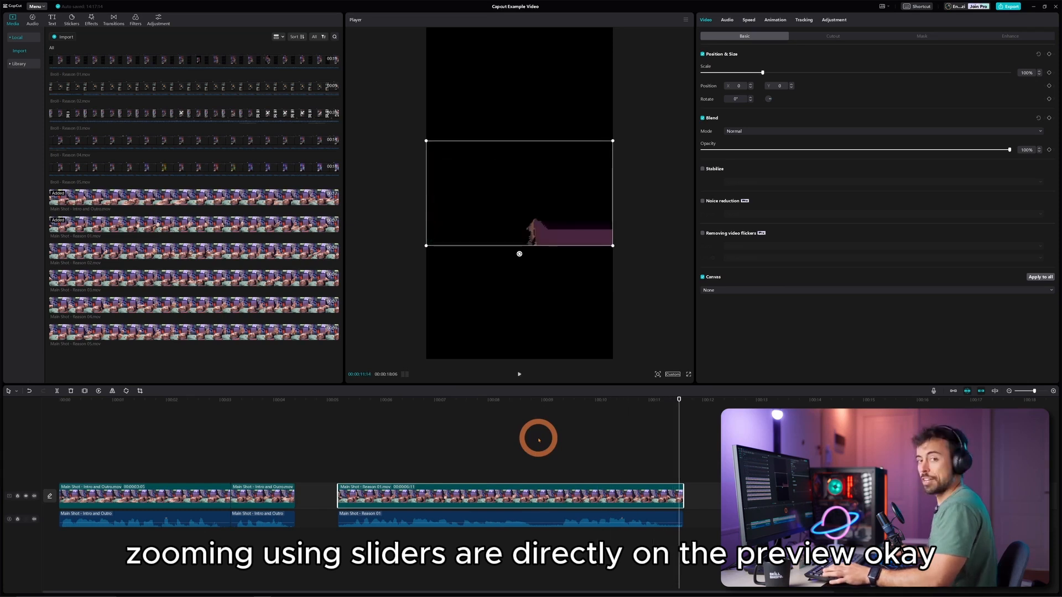
# - Rotate the Reason 01 video to -90°, scale it to 177% so it fills the vertical frame, and play it through
pyautogui.click(486, 404)
pyautogui.click(514, 479)
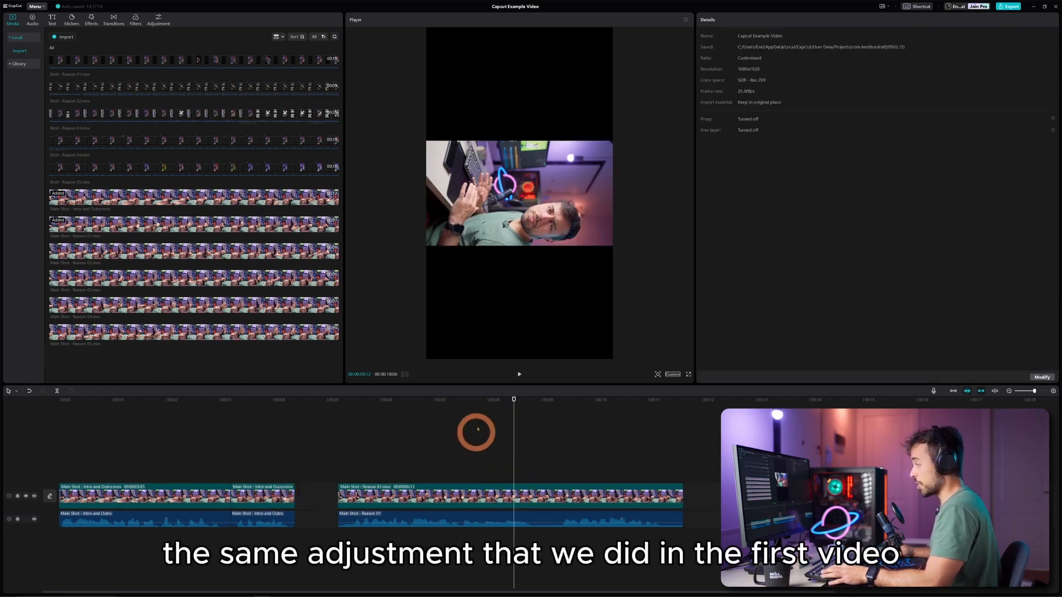
pyautogui.click(475, 490)
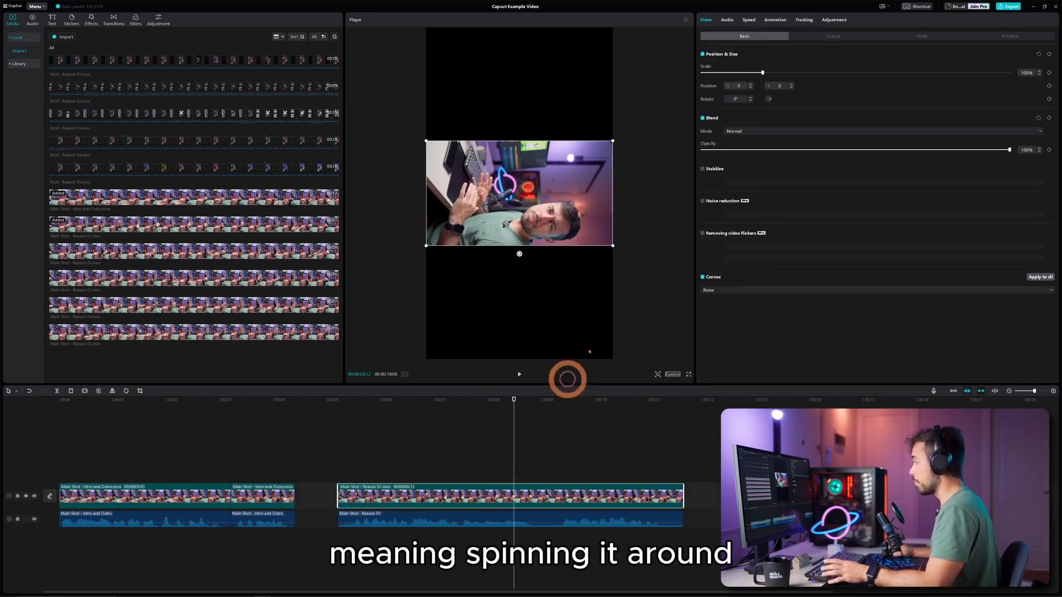
pyautogui.click(735, 99)
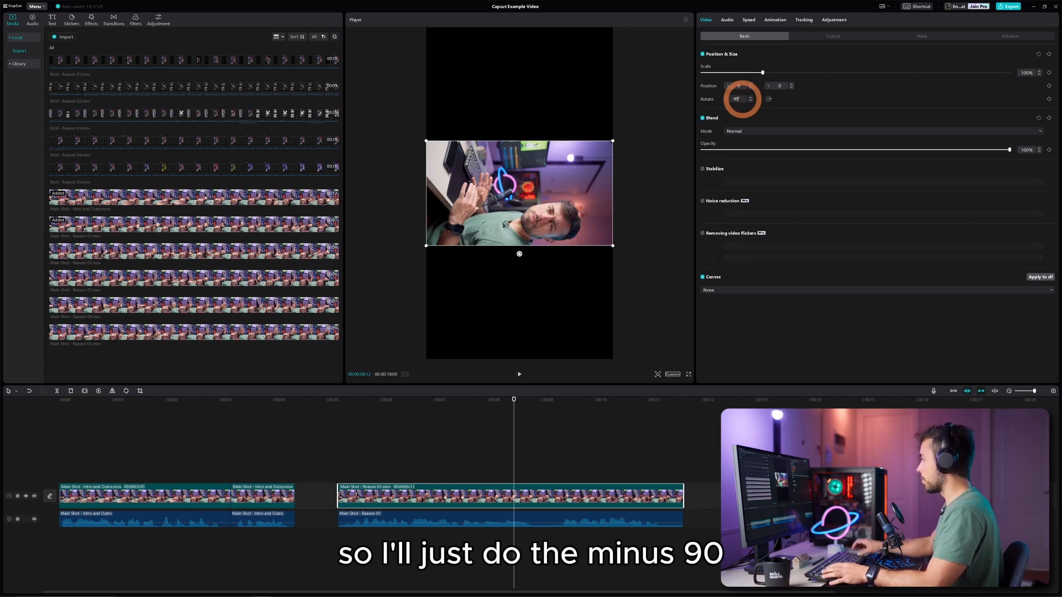
pyautogui.press('Return')
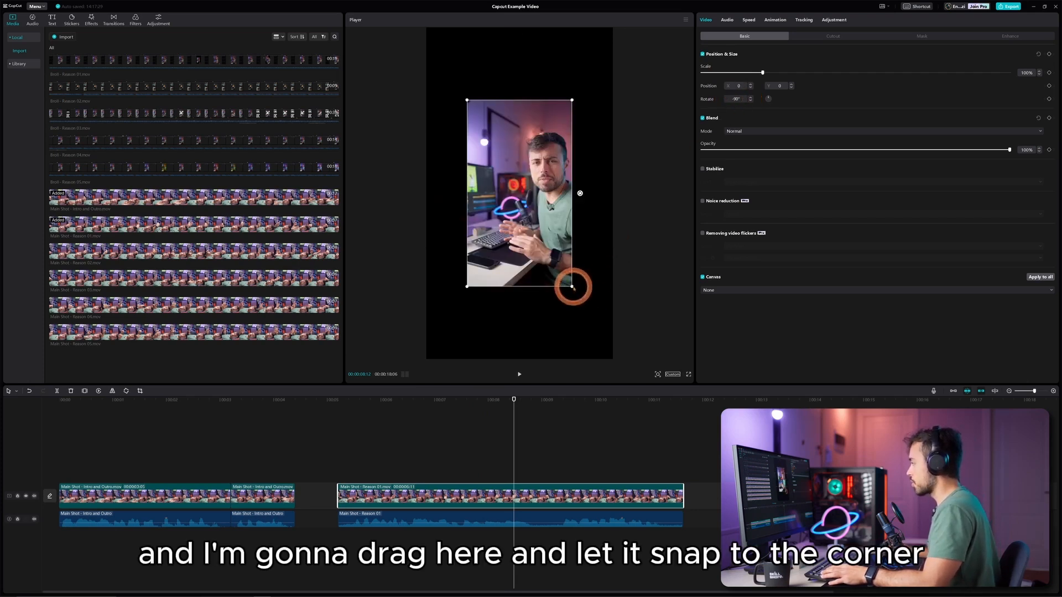
pyautogui.moveTo(572, 286); pyautogui.dragTo(599, 344)
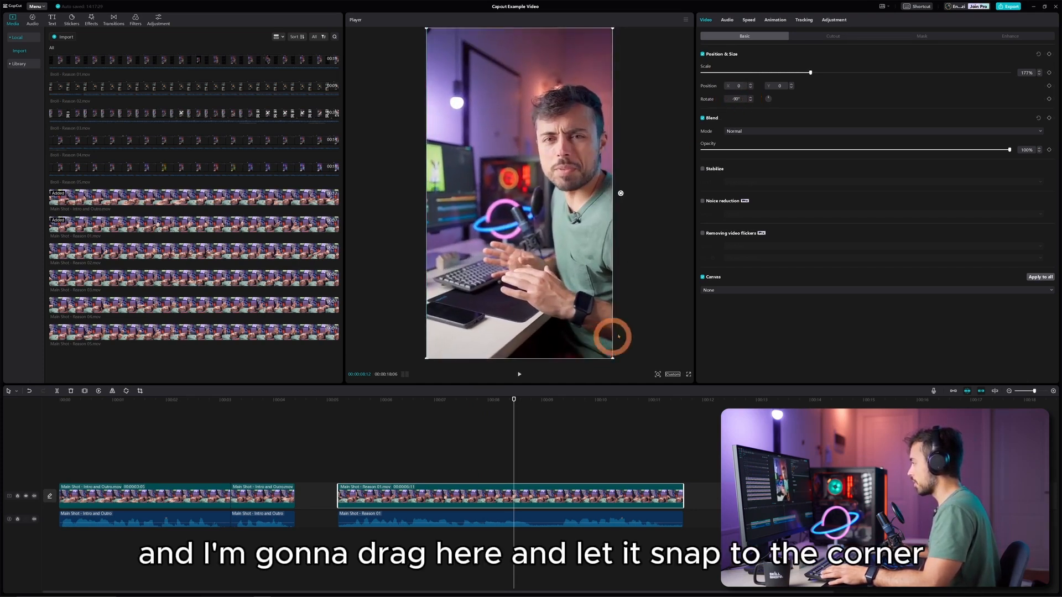
pyautogui.click(636, 325)
pyautogui.click(422, 405)
pyautogui.press('space')
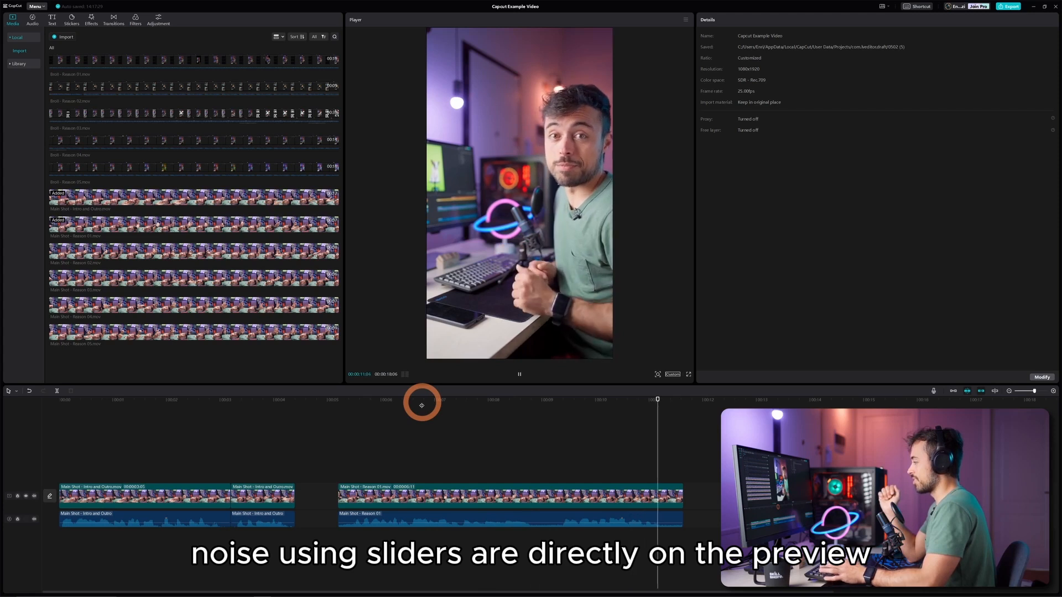
pyautogui.press('space')
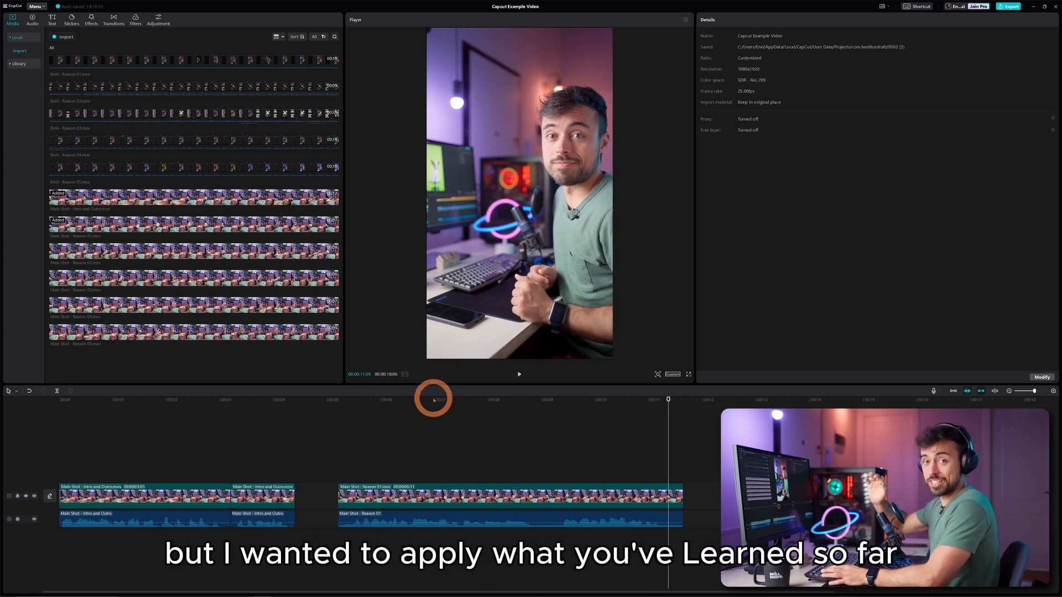
pyautogui.click(481, 445)
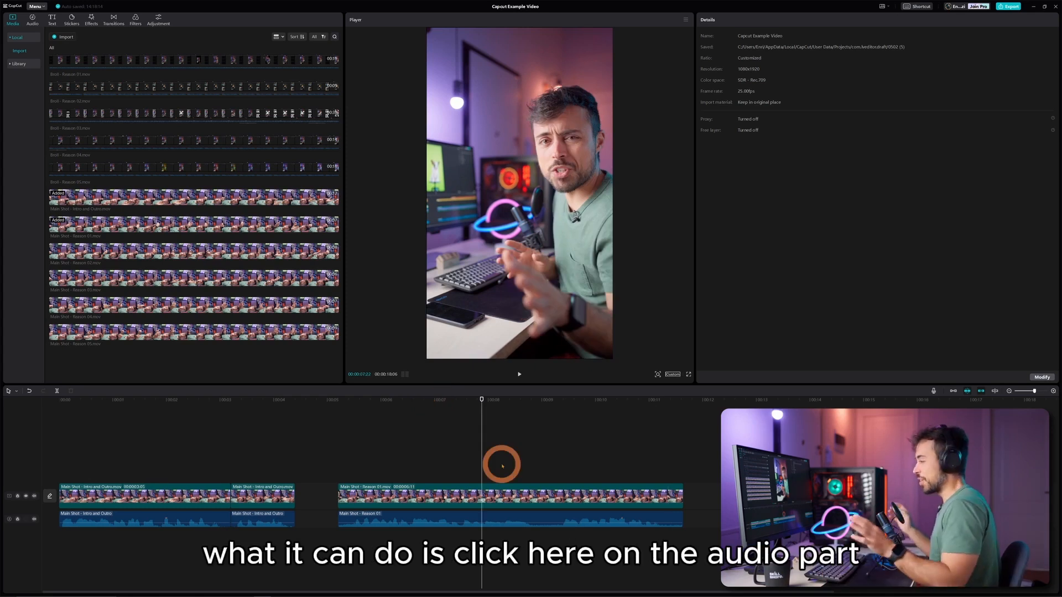
# - Turn on noise reduction for the Reason 01 audio, comparing playback with and without it
pyautogui.click(504, 515)
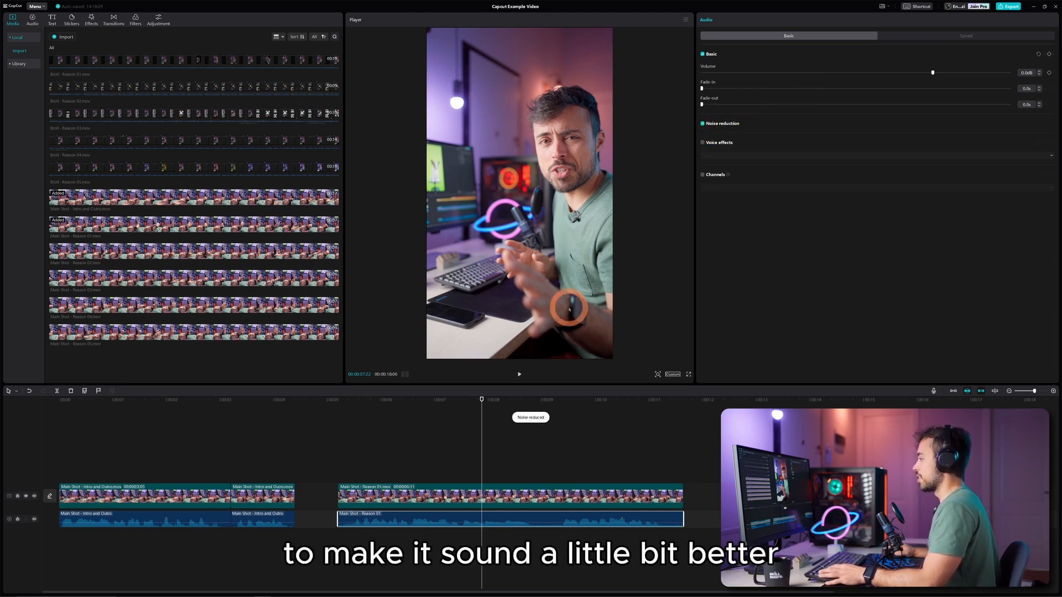
pyautogui.click(350, 403)
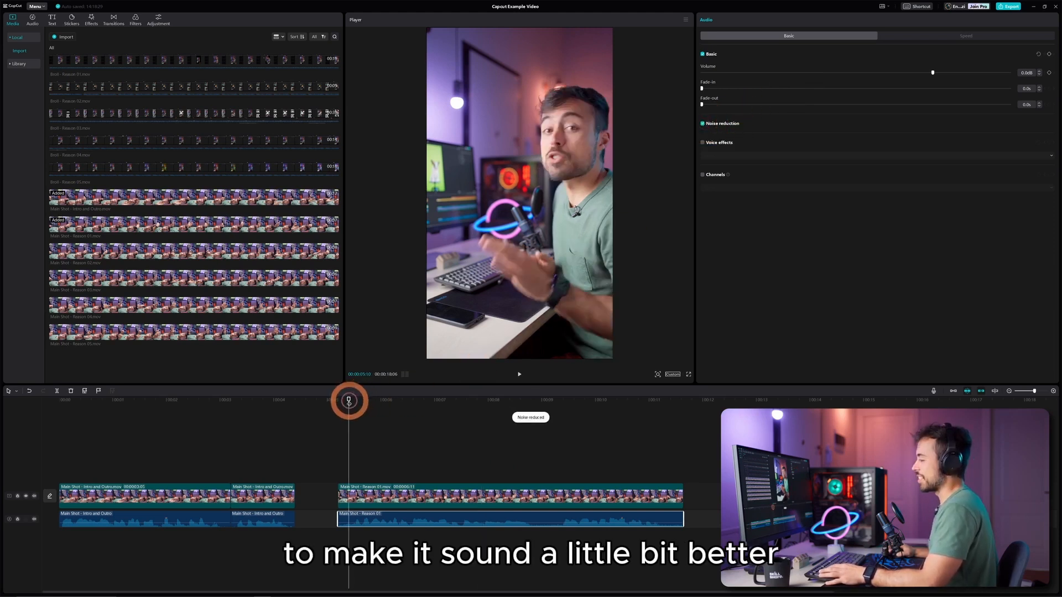
pyautogui.press('space')
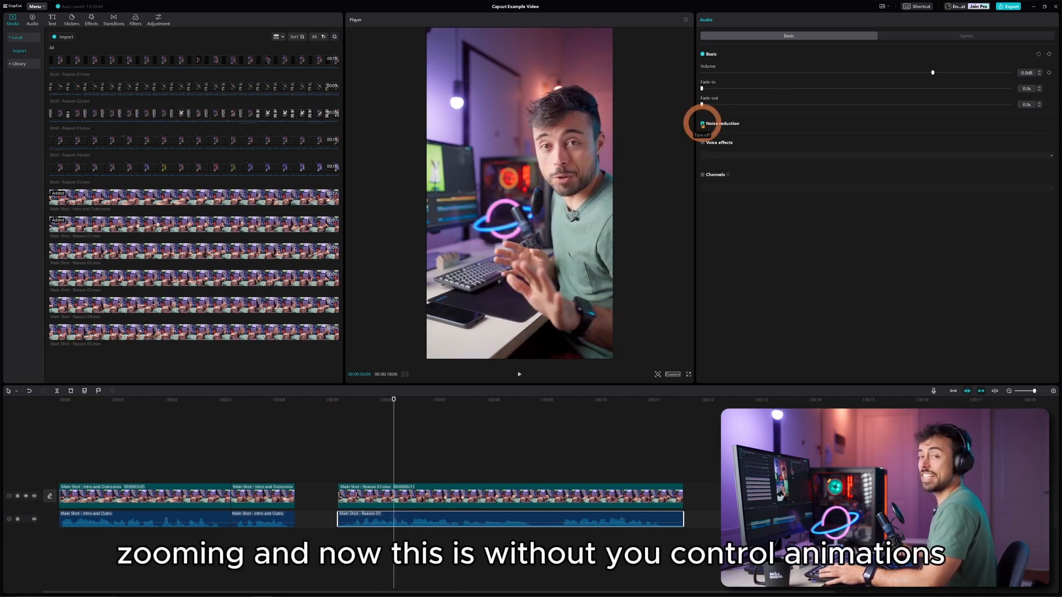
pyautogui.click(702, 123)
pyautogui.press('space')
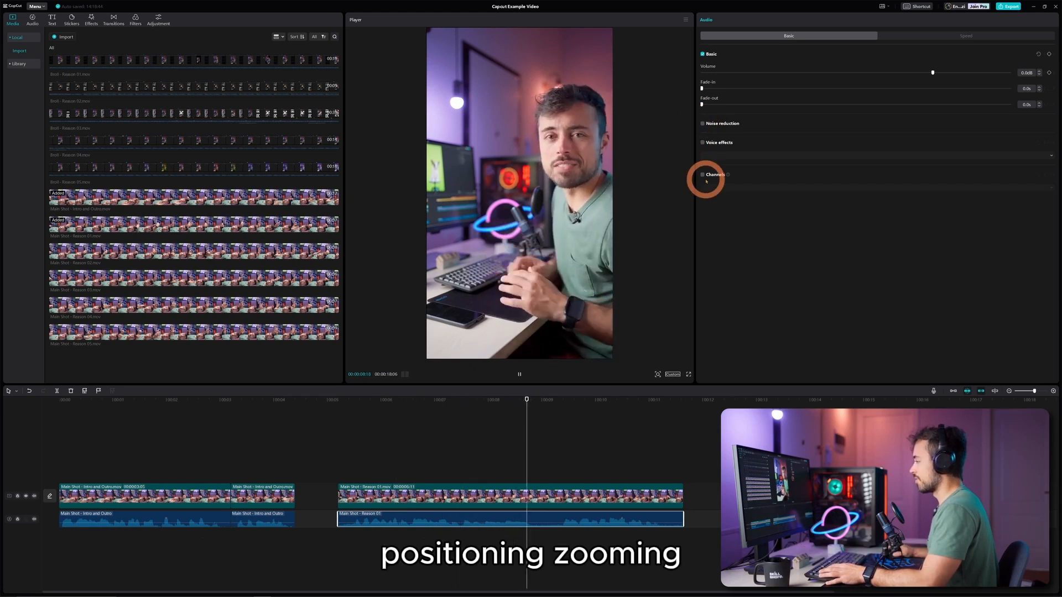
pyautogui.click(703, 124)
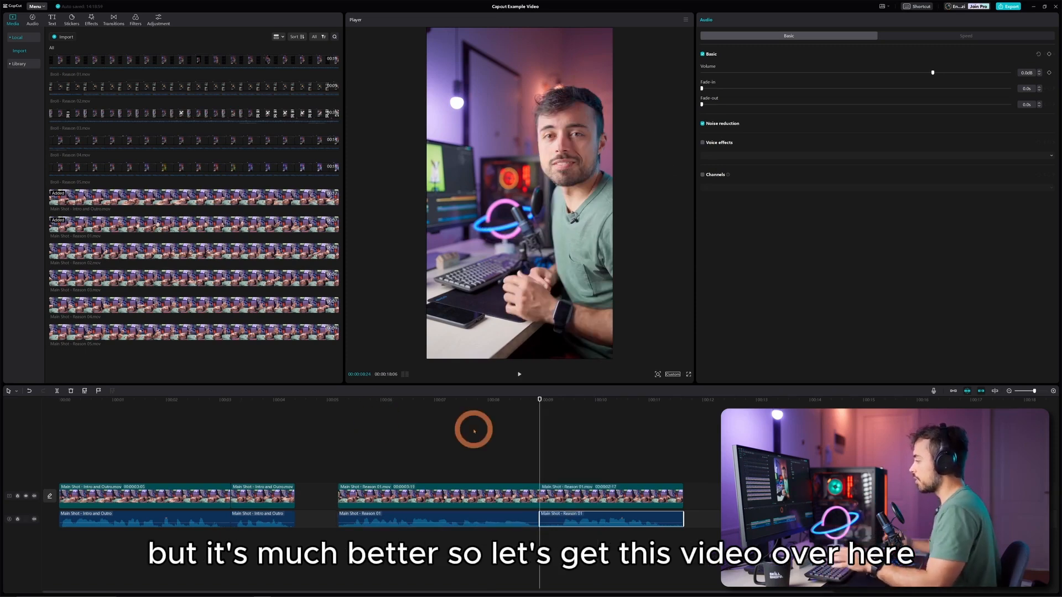
# - Cut the pause from 00:00:08:24 to 00:00:09:08 out of the Reason 01 video and audio, join both parts and play them
pyautogui.click(561, 405)
pyautogui.moveTo(575, 495)
pyautogui.mouseDown()
pyautogui.moveTo(587, 491)
pyautogui.moveTo(576, 488)
pyautogui.mouseUp()
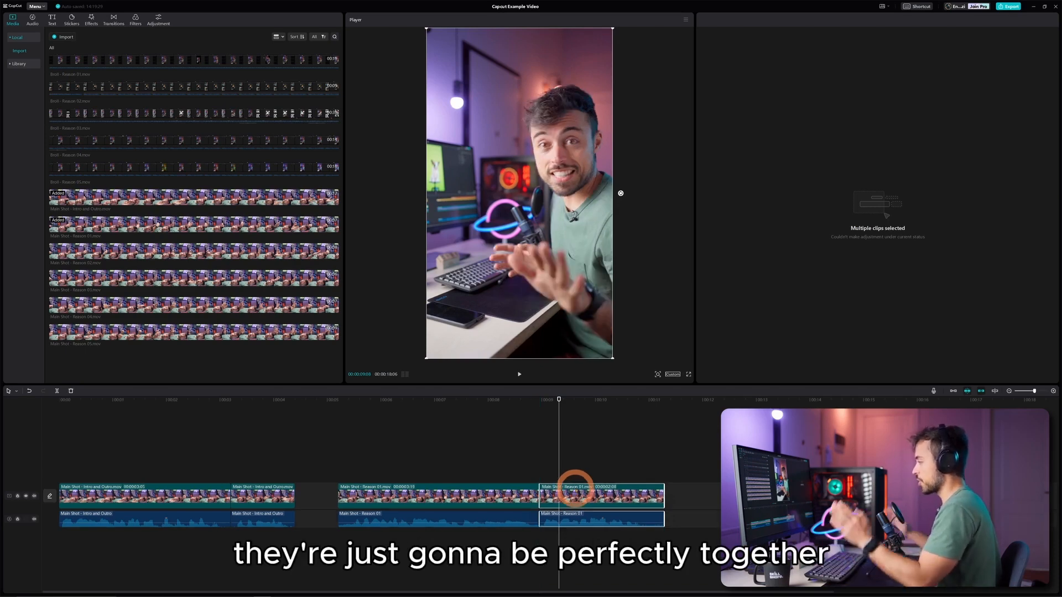
pyautogui.click(343, 401)
pyautogui.press('space')
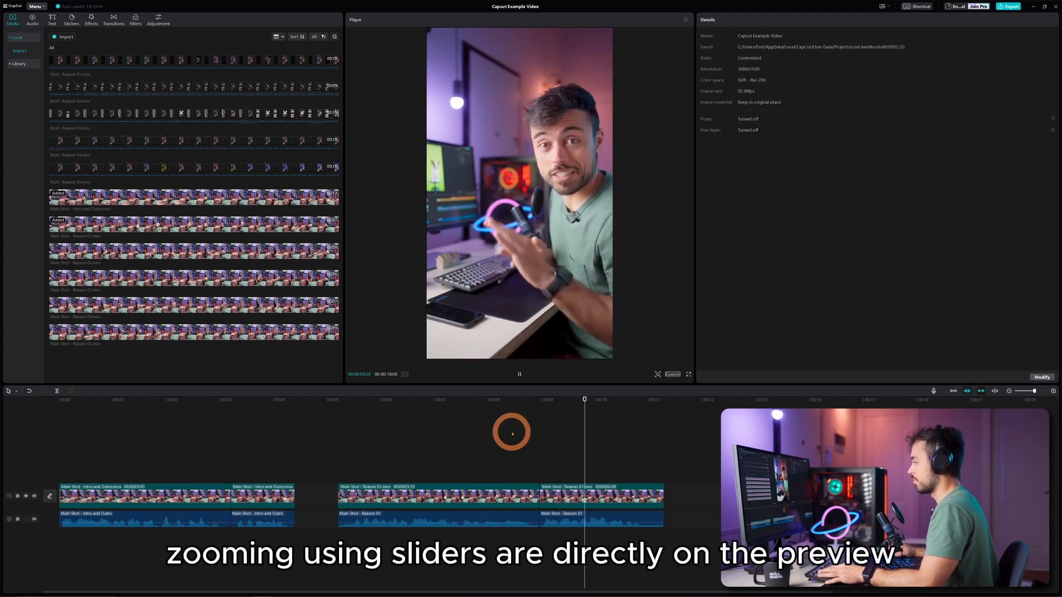
# - Move both Reason 01 segments with their audio against the end of the intro, and shift the outro further along the timeline
pyautogui.moveTo(514, 433); pyautogui.dragTo(627, 539)
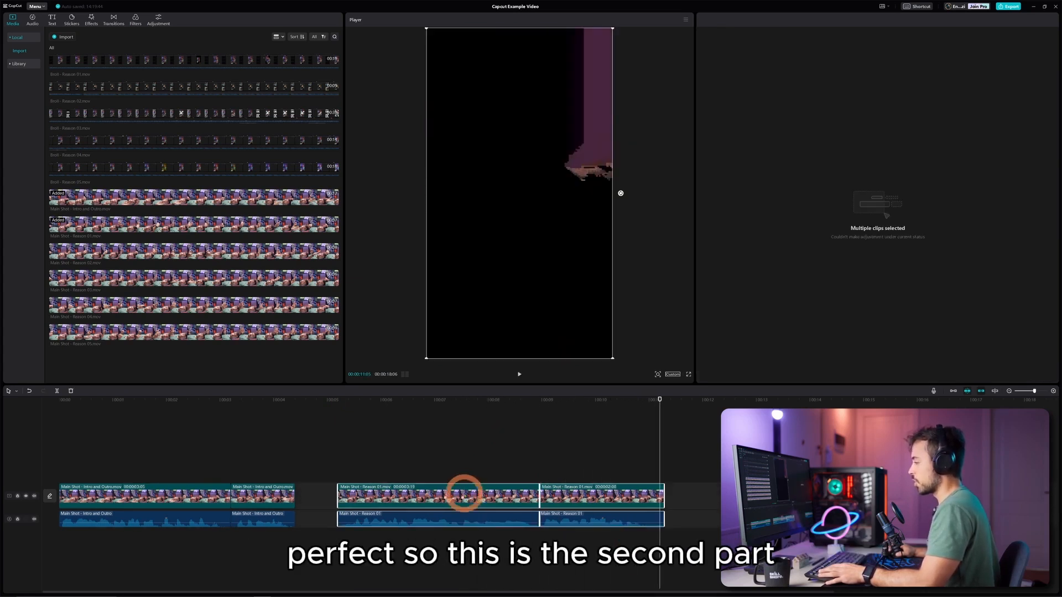
pyautogui.moveTo(464, 493); pyautogui.dragTo(422, 492)
pyautogui.click(450, 458)
pyautogui.hscroll(3, 450, 457)
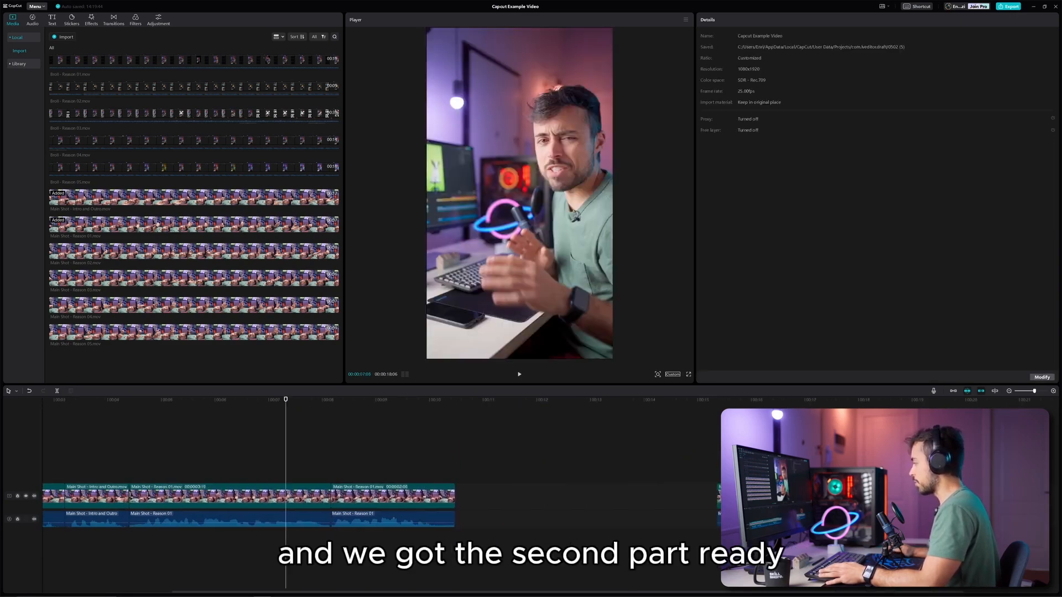
pyautogui.hscroll(2, 382, 492)
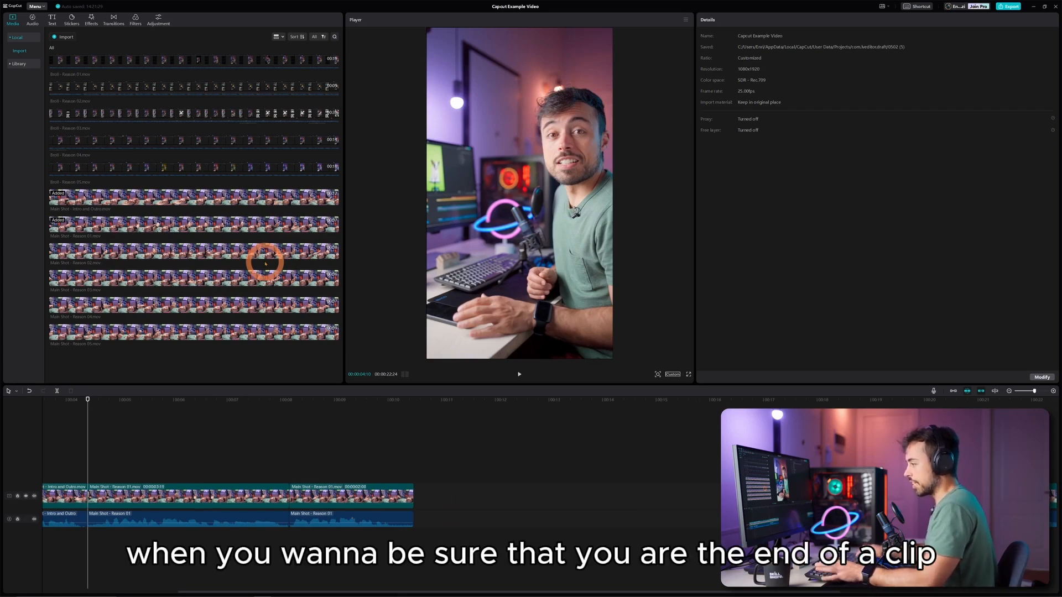
# - Jump the playhead between the clip starts and ends, stopping at the end of the second Reason 01 segment
pyautogui.press('Up')
pyautogui.press('Down')
pyautogui.press('Down')
pyautogui.press('Down')
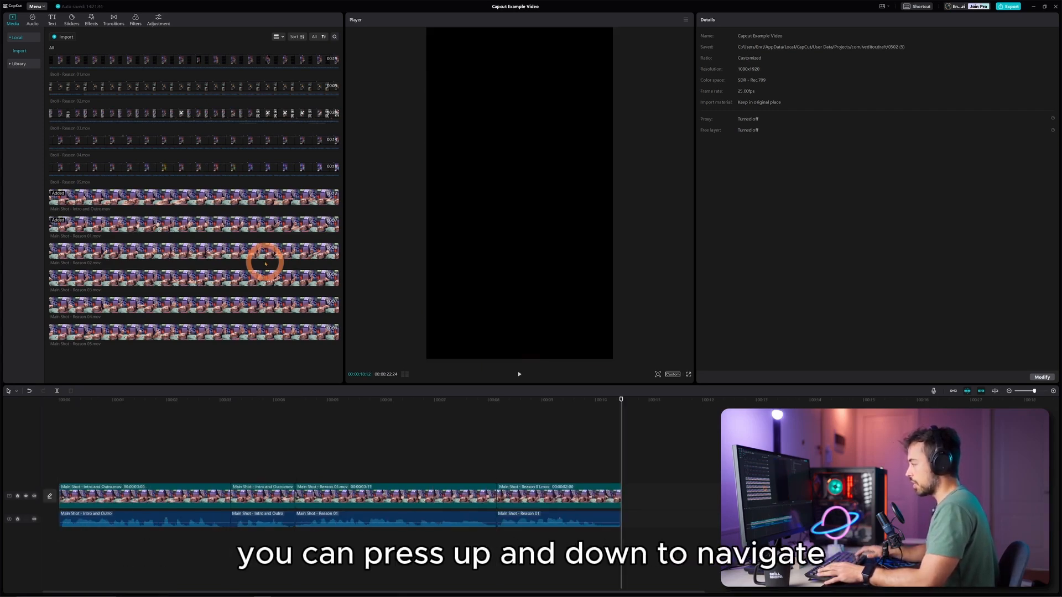
pyautogui.press('Up')
pyautogui.press('Down')
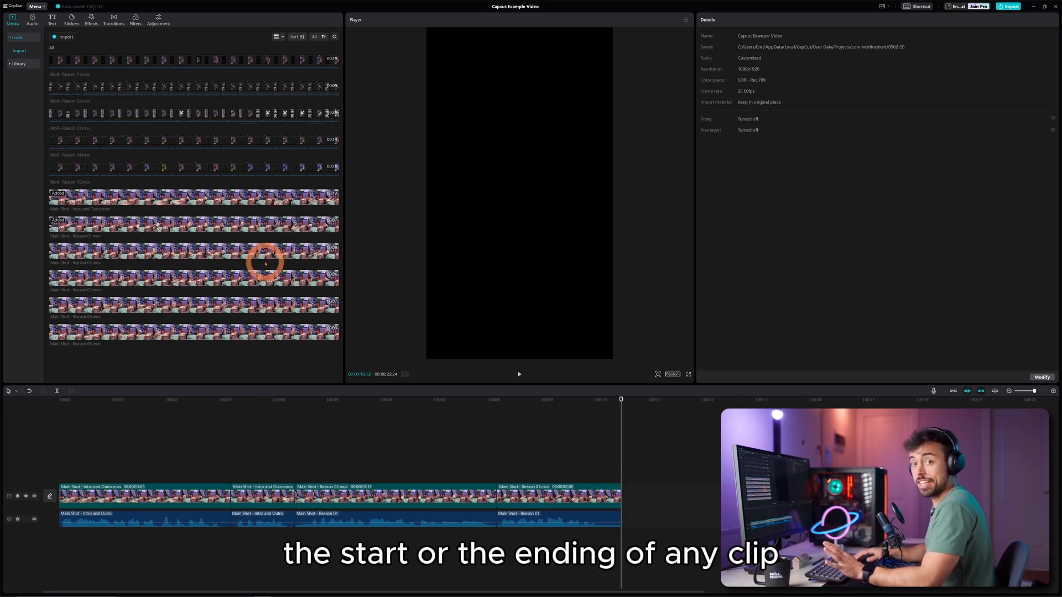
pyautogui.press('Up')
pyautogui.press('Down')
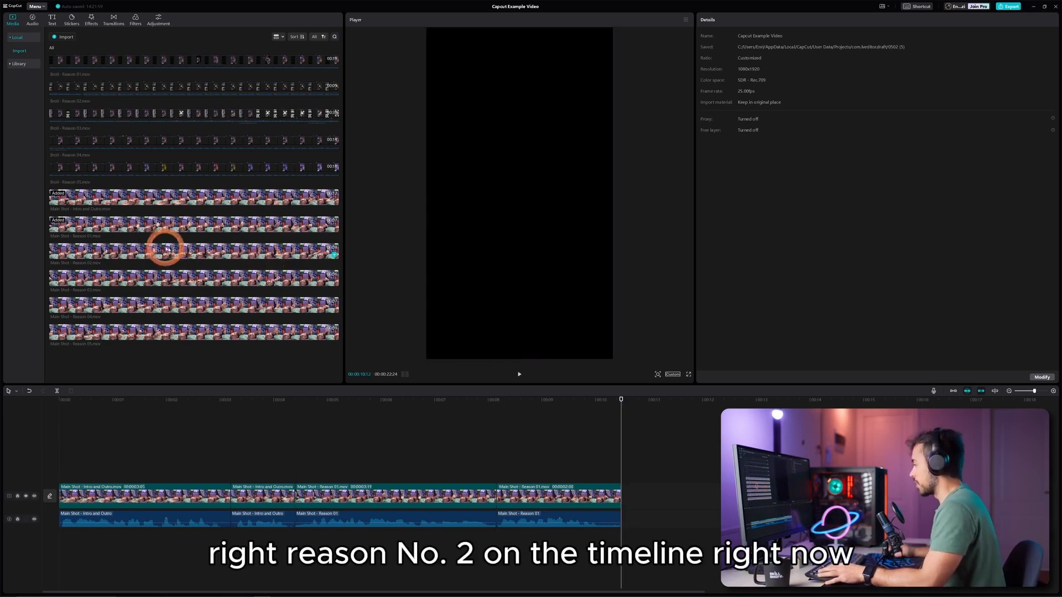
# - Place Main Shot - Reason 02 after the Reason 01 segments, separate its audio and play the clip
pyautogui.moveTo(166, 250); pyautogui.dragTo(642, 490)
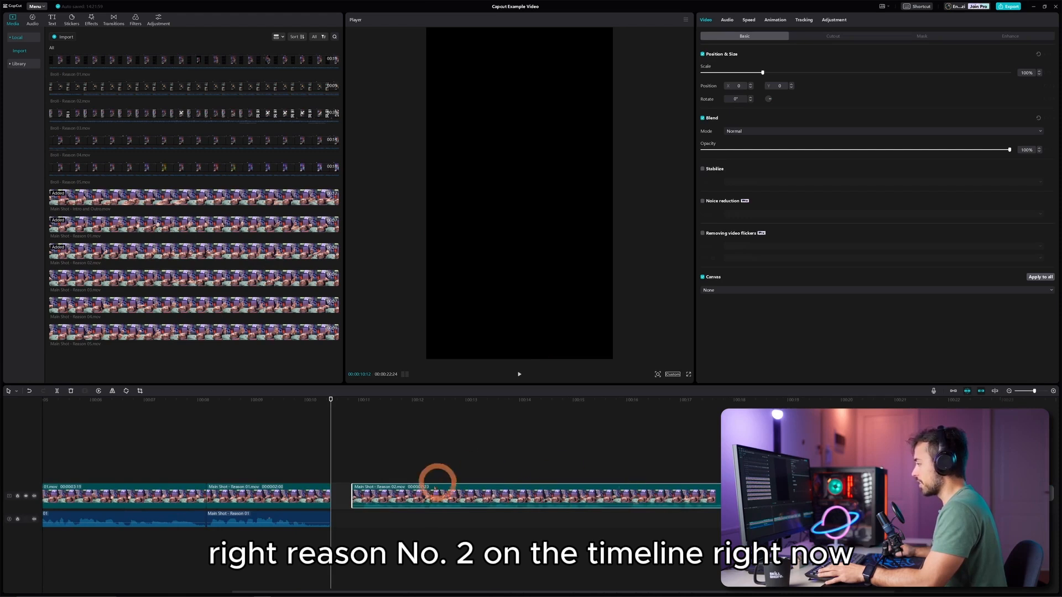
pyautogui.rightClick(396, 493)
pyautogui.click(429, 542)
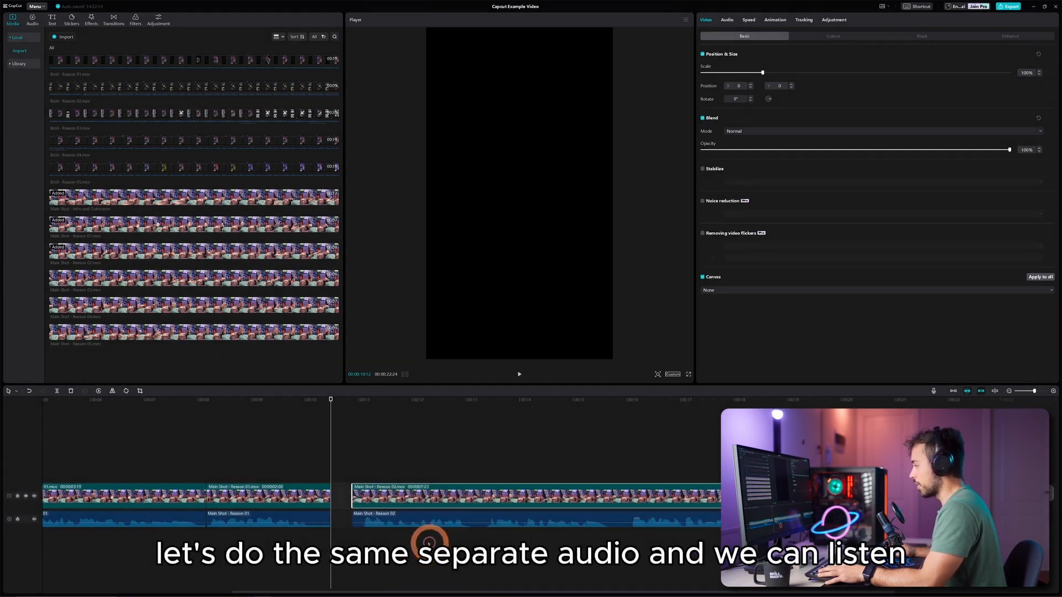
pyautogui.click(363, 401)
pyautogui.press('space')
pyautogui.click(468, 423)
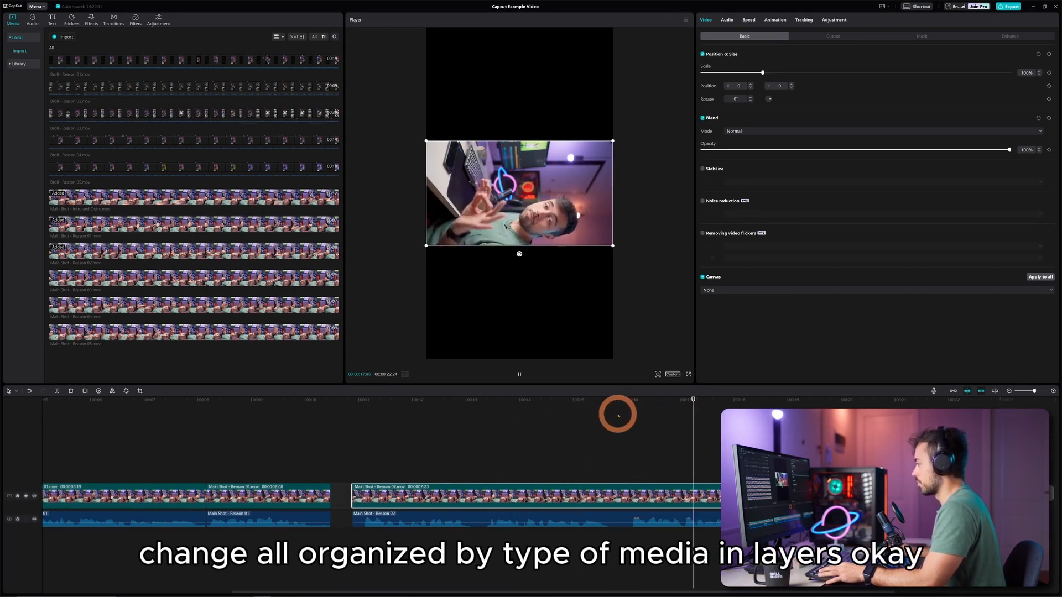
pyautogui.press('space')
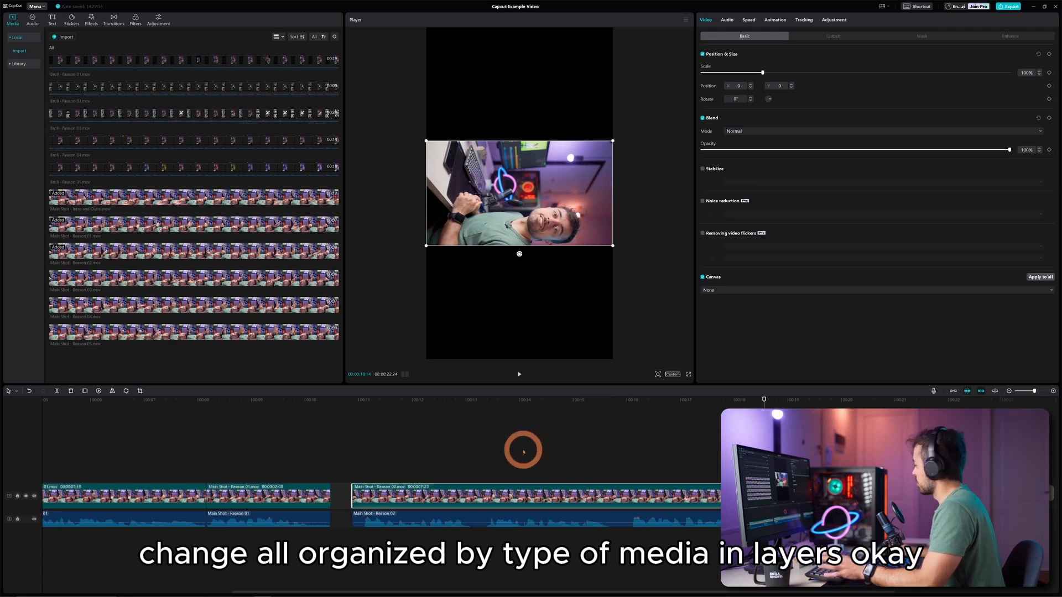
# - Move the Reason 02 video and audio against the end of Reason 01 and place Main Shot - Reason 03 after them
pyautogui.moveTo(522, 450); pyautogui.dragTo(588, 549)
pyautogui.moveTo(540, 493); pyautogui.dragTo(523, 493)
pyautogui.hscroll(3, 672, 472)
pyautogui.click(111, 274)
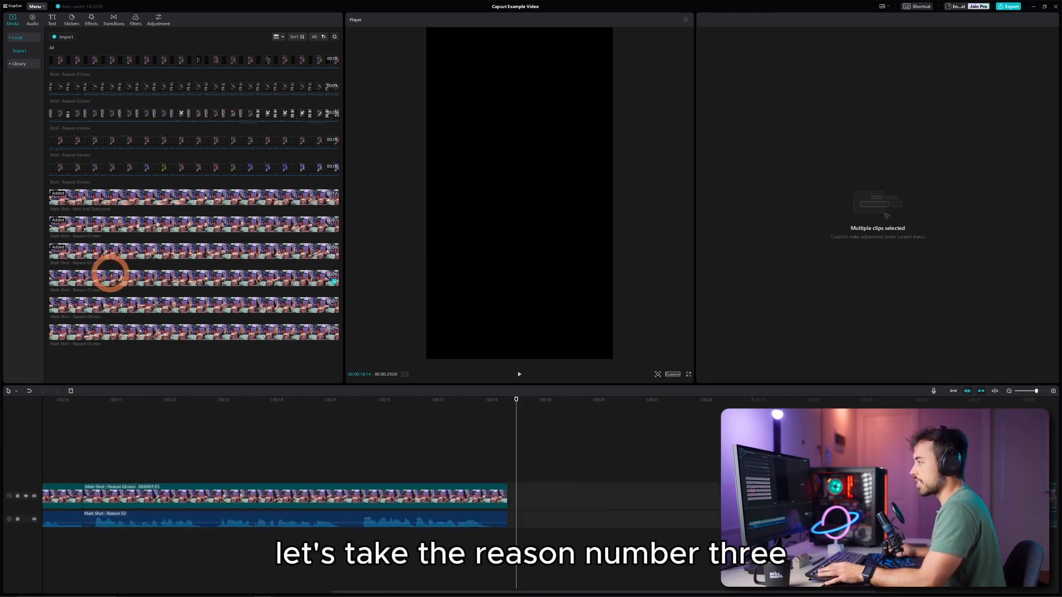
pyautogui.moveTo(112, 274); pyautogui.dragTo(524, 495)
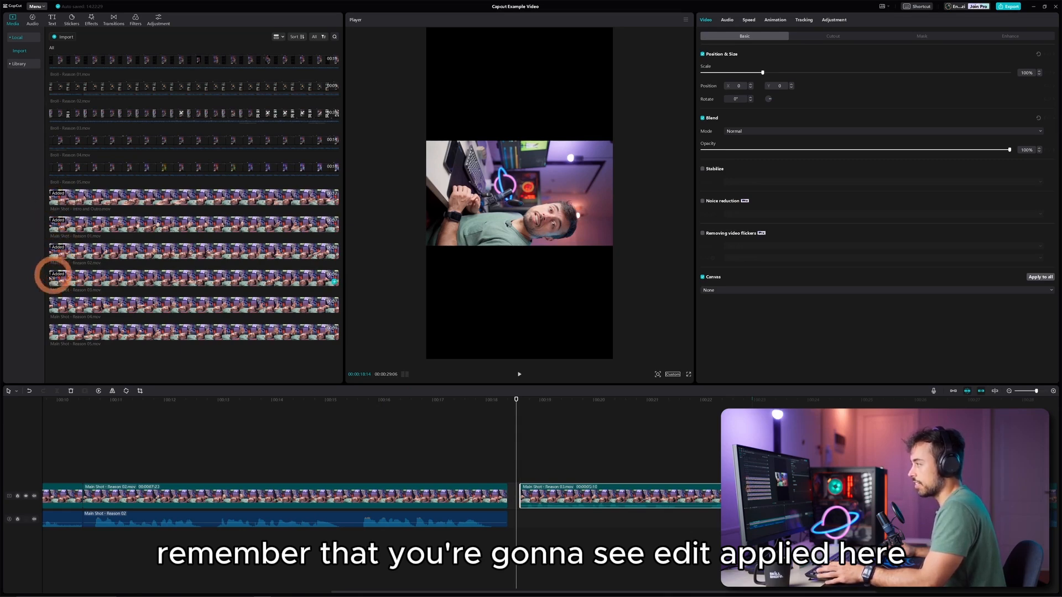
# - Separate the audio of Main Shot - Reason 03 and join the clip to the end of Reason 02
pyautogui.rightClick(635, 496)
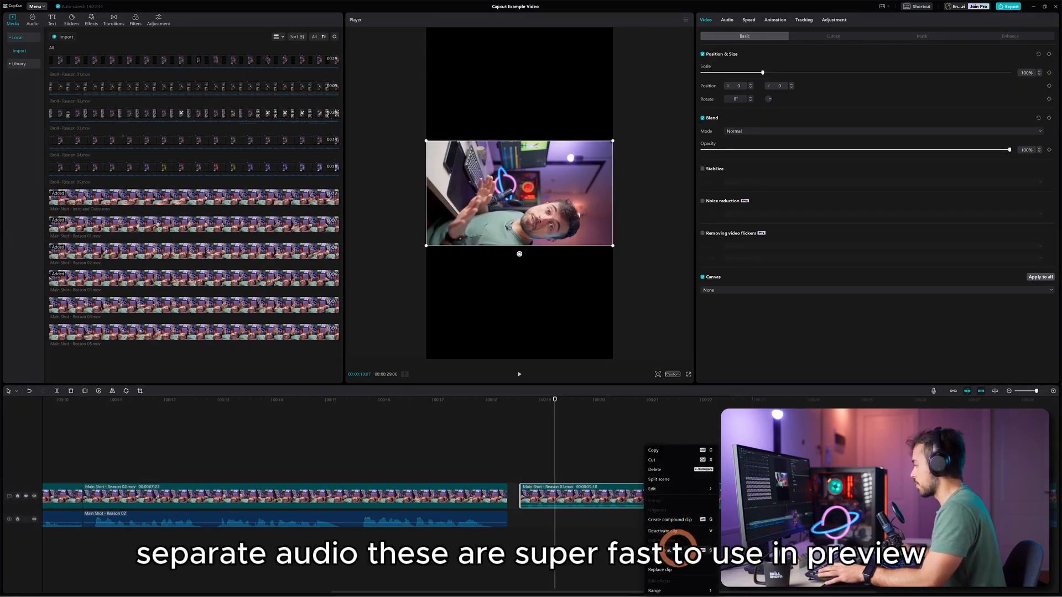
pyautogui.click(675, 541)
pyautogui.press('space')
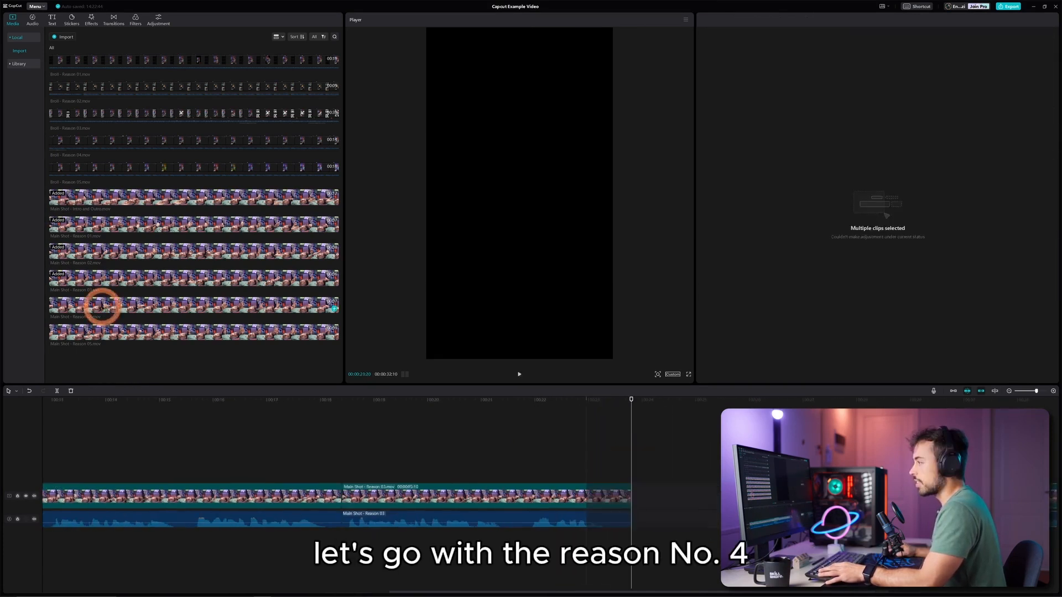
# - Place Main Shot - Reason 04 and Main Shot - Reason 05 after Reason 03, directly before the outro
pyautogui.moveTo(99, 304); pyautogui.dragTo(640, 454)
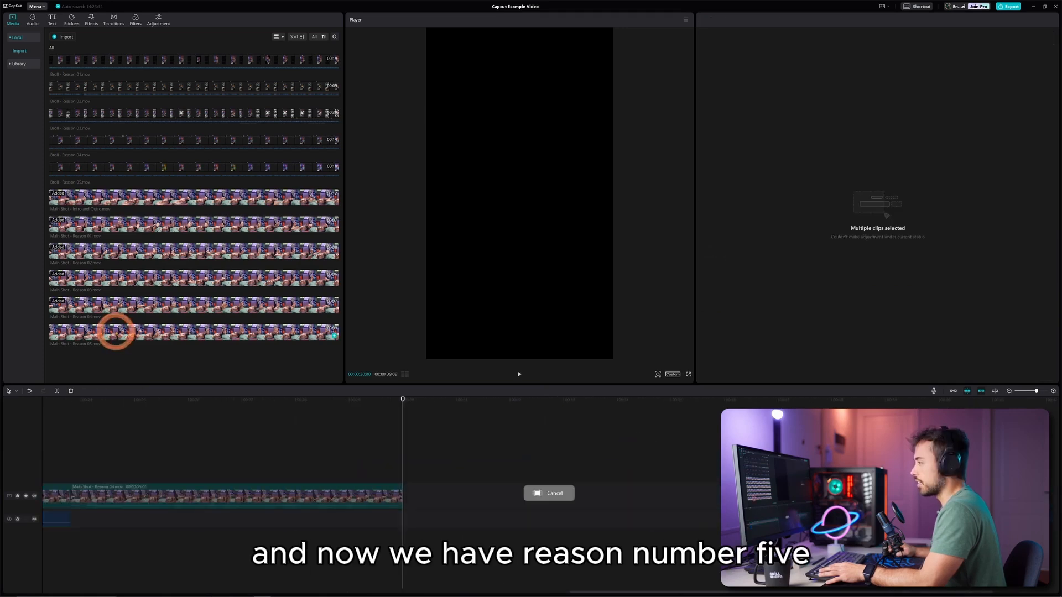
pyautogui.moveTo(107, 327); pyautogui.dragTo(406, 465)
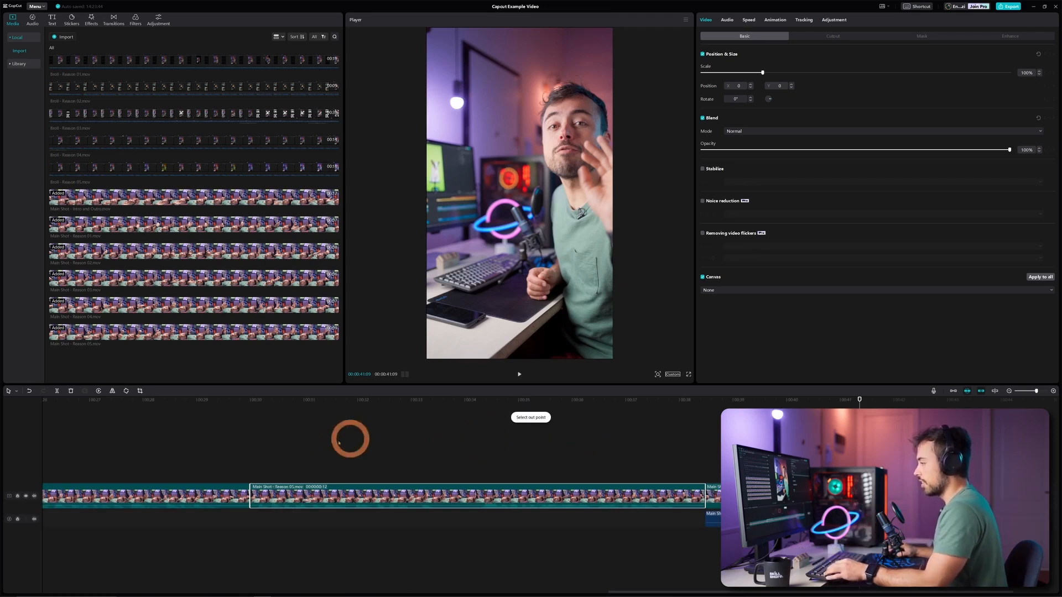
pyautogui.moveTo(1036, 391); pyautogui.dragTo(1021, 391)
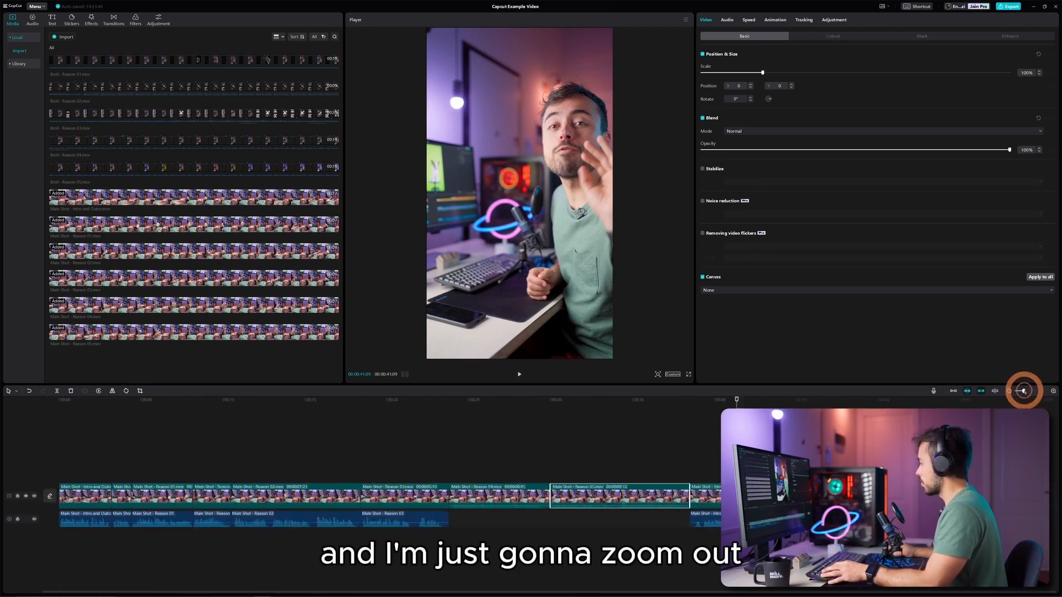
pyautogui.moveTo(83, 399); pyautogui.dragTo(34, 401)
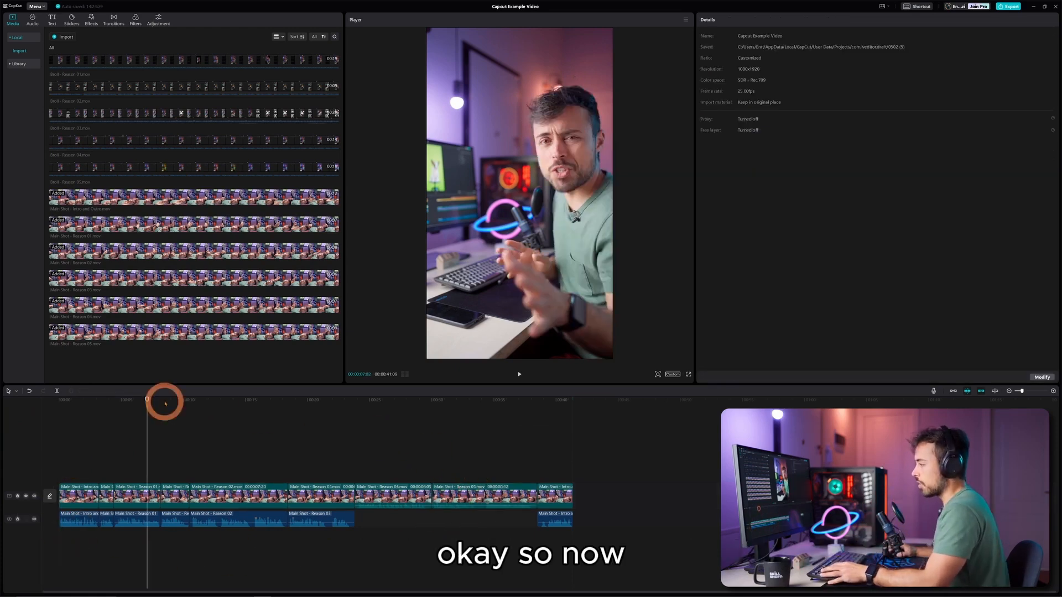
# - Rotate the sideways Reason 02 and Reason 03 clips upright and scale them to fill the vertical frame
pyautogui.moveTo(166, 402); pyautogui.dragTo(214, 404)
pyautogui.click(247, 494)
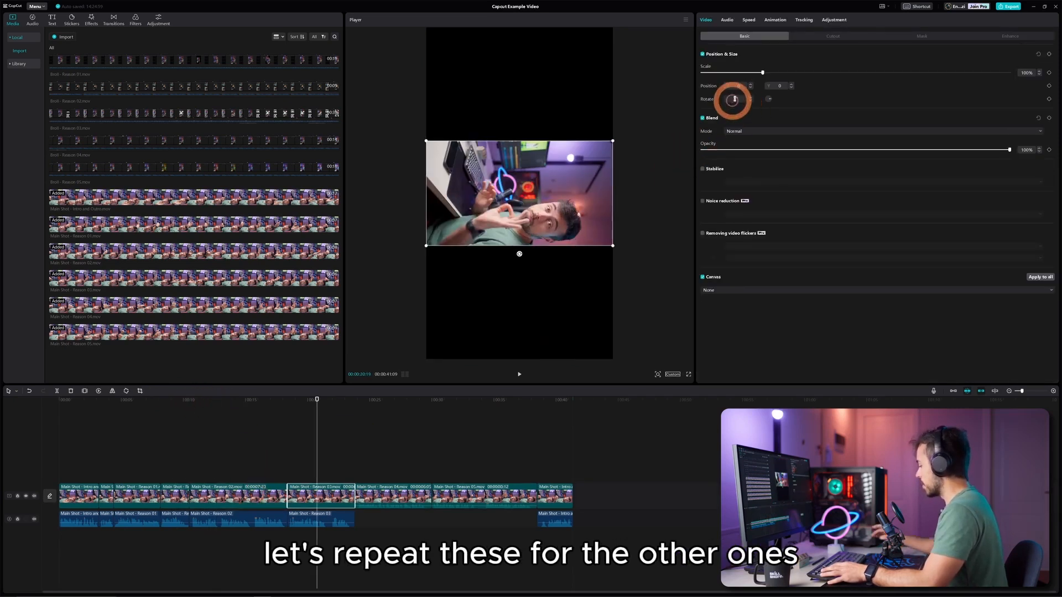
pyautogui.moveTo(736, 99); pyautogui.dragTo(734, 99)
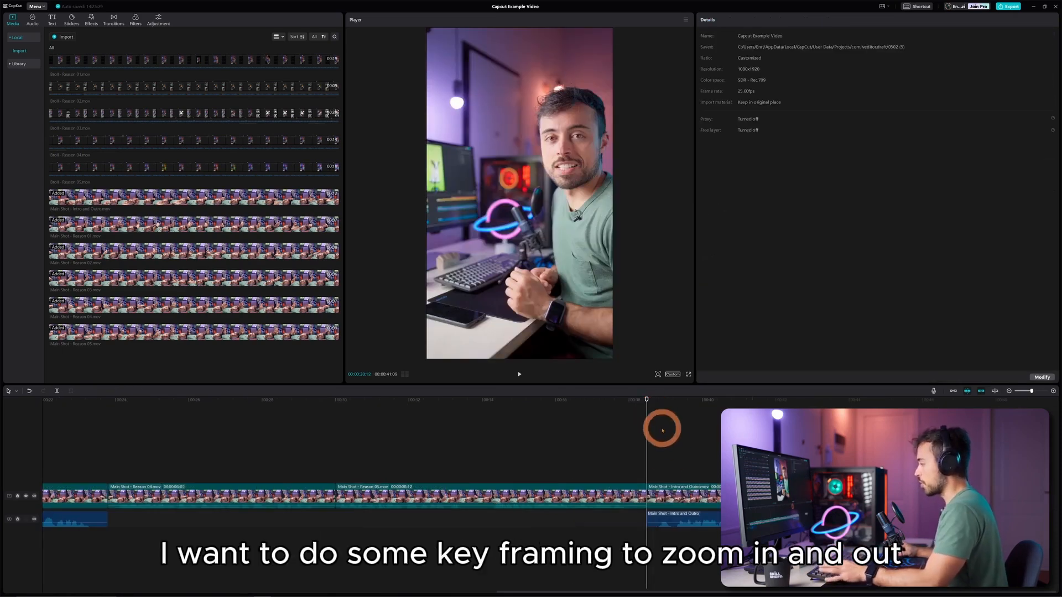
# - Add a scale keyframe at the very start of the outro clip
pyautogui.click(680, 493)
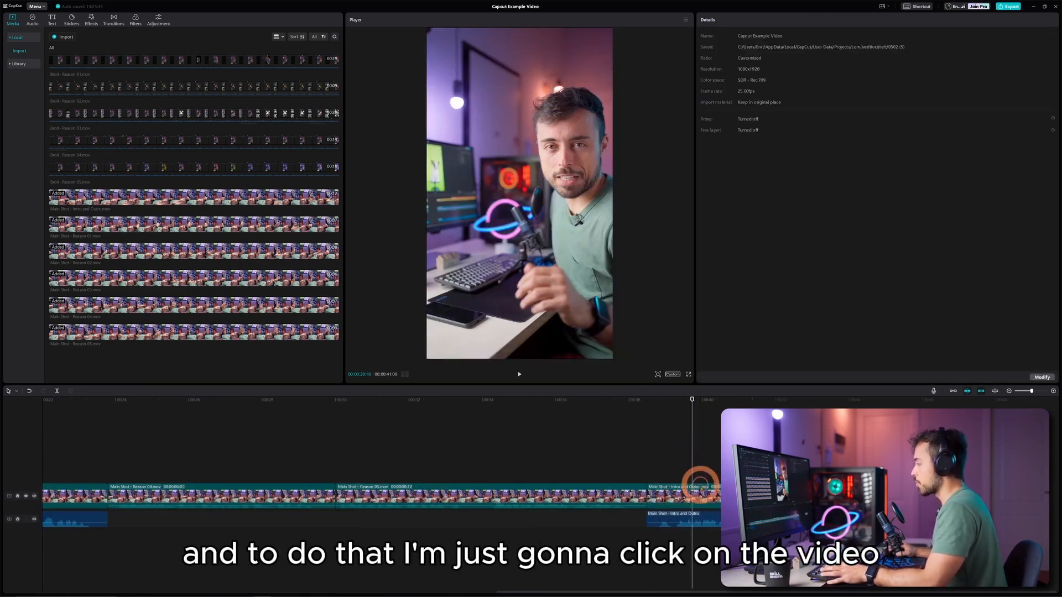
pyautogui.click(660, 494)
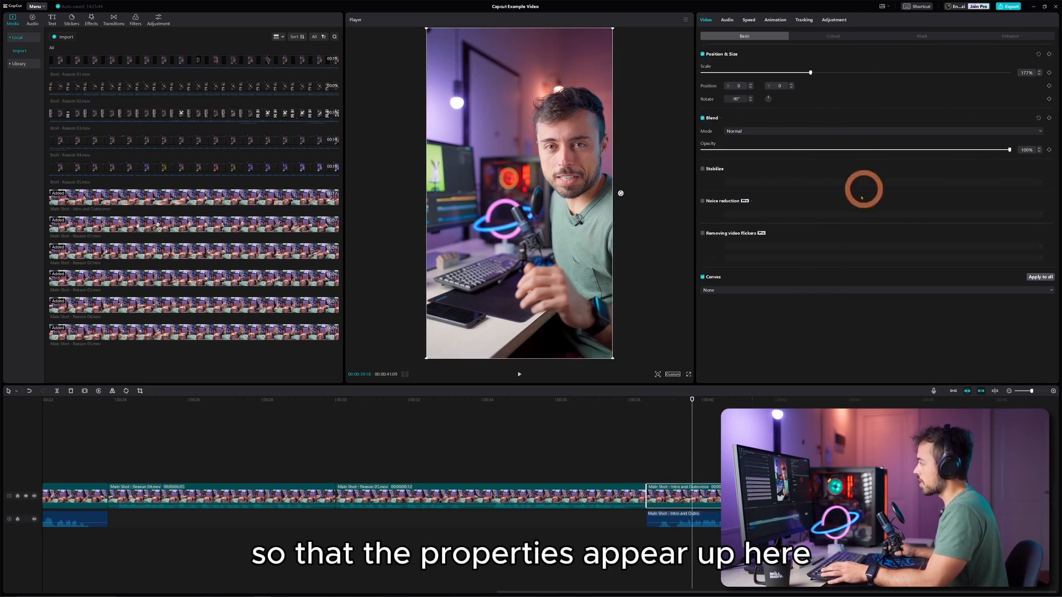
pyautogui.moveTo(643, 399); pyautogui.dragTo(647, 403)
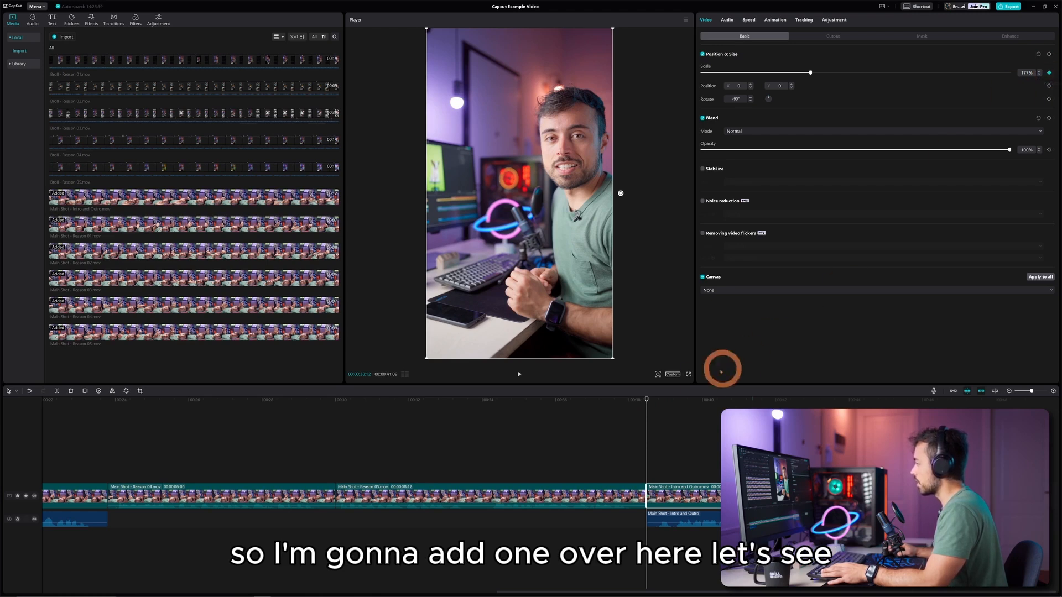
# - Scale the outro clip up to 190% at 00:00:39:17 to create a zoom-in keyframe
pyautogui.press('space')
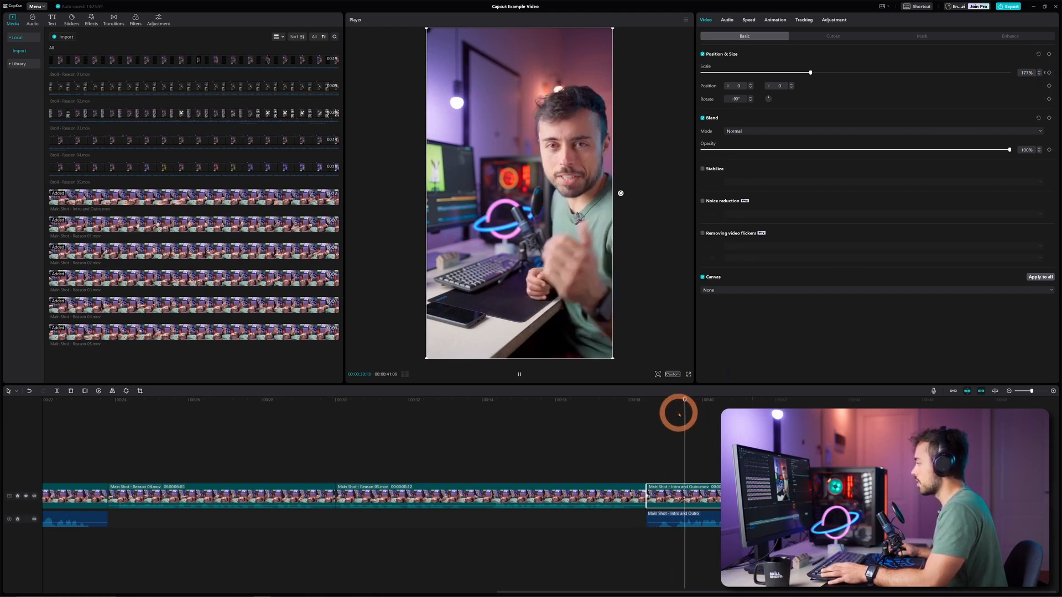
pyautogui.press('space')
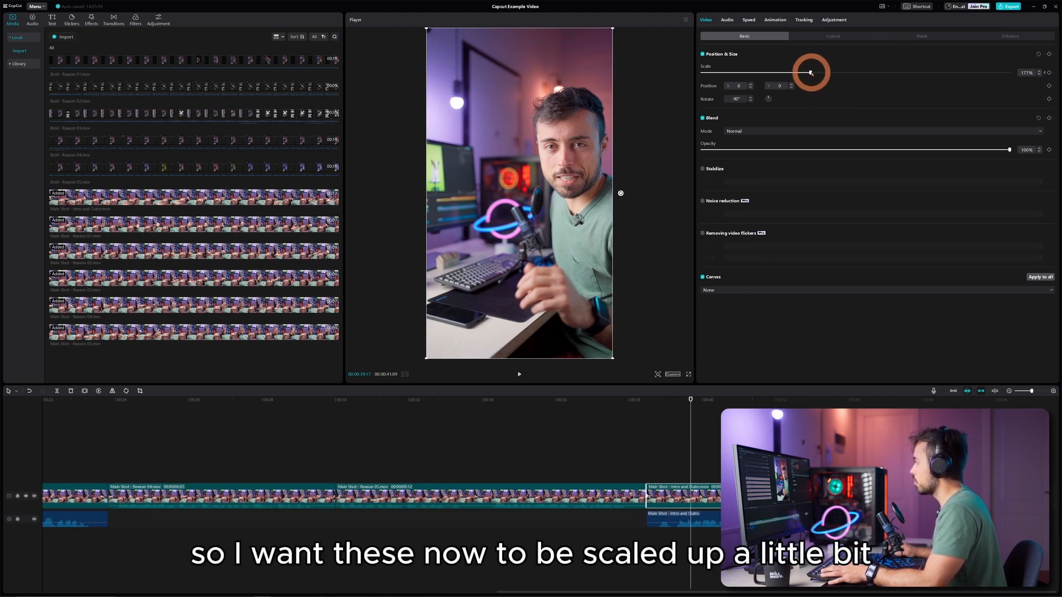
pyautogui.moveTo(811, 72); pyautogui.dragTo(817, 73)
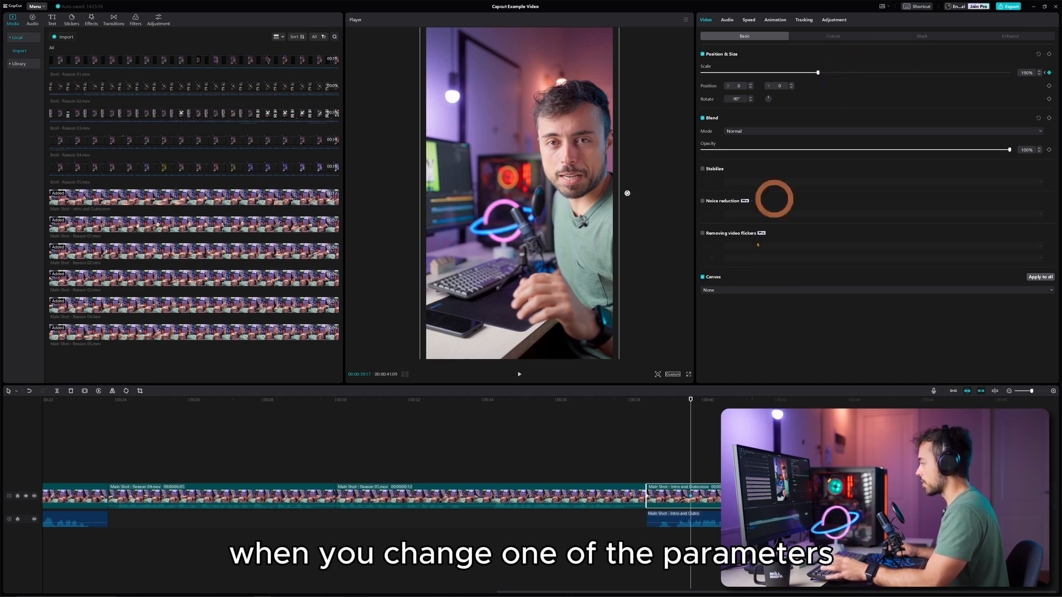
# - Add another scale keyframe to the outro at about 00:00:40:08, holding the 190% zoom
pyautogui.click(690, 400)
pyautogui.press('space')
pyautogui.press('space')
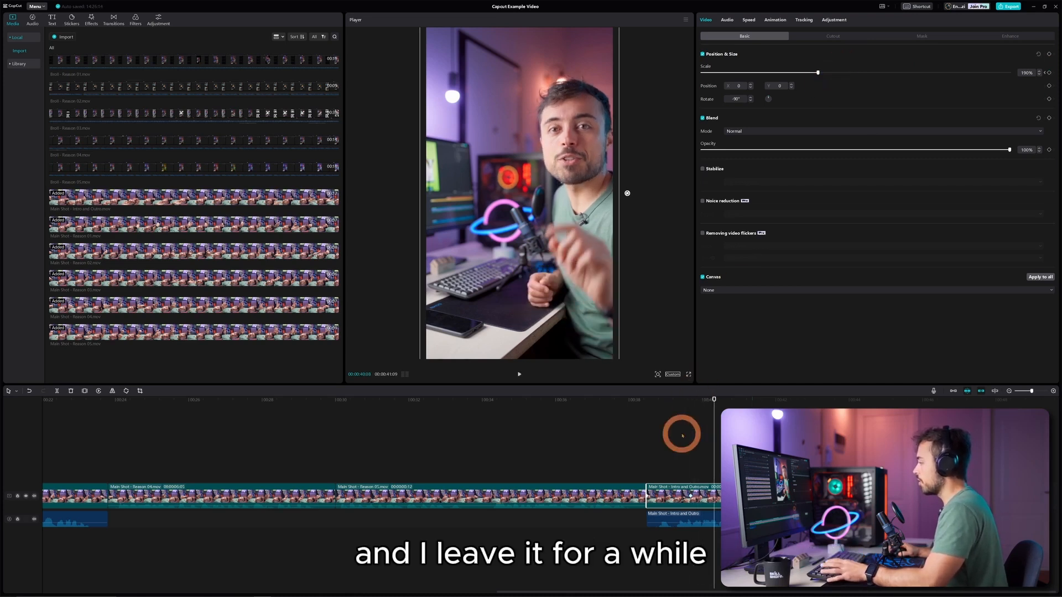
pyautogui.click(1049, 72)
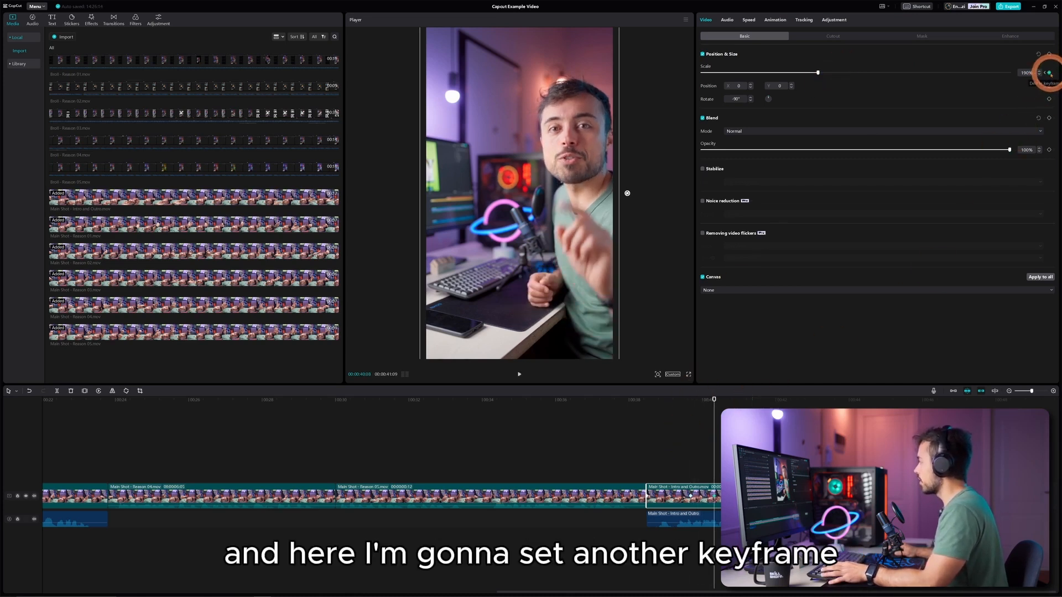
# - Set the outro's scale back to 177% at 00:00:40:17 to create the zoom-out
pyautogui.press('space')
pyautogui.press('space')
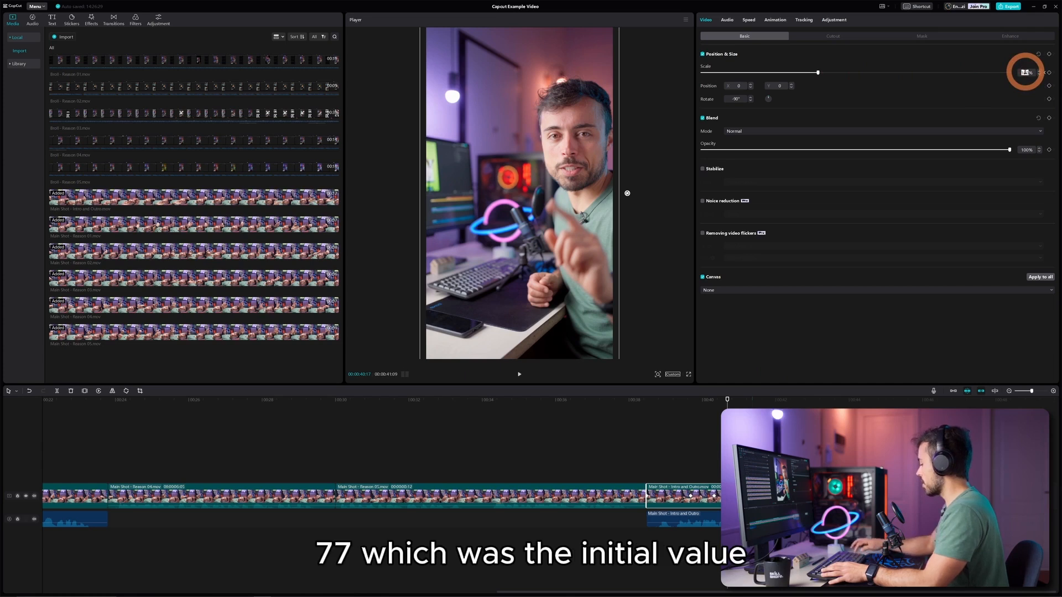
pyautogui.press('Return')
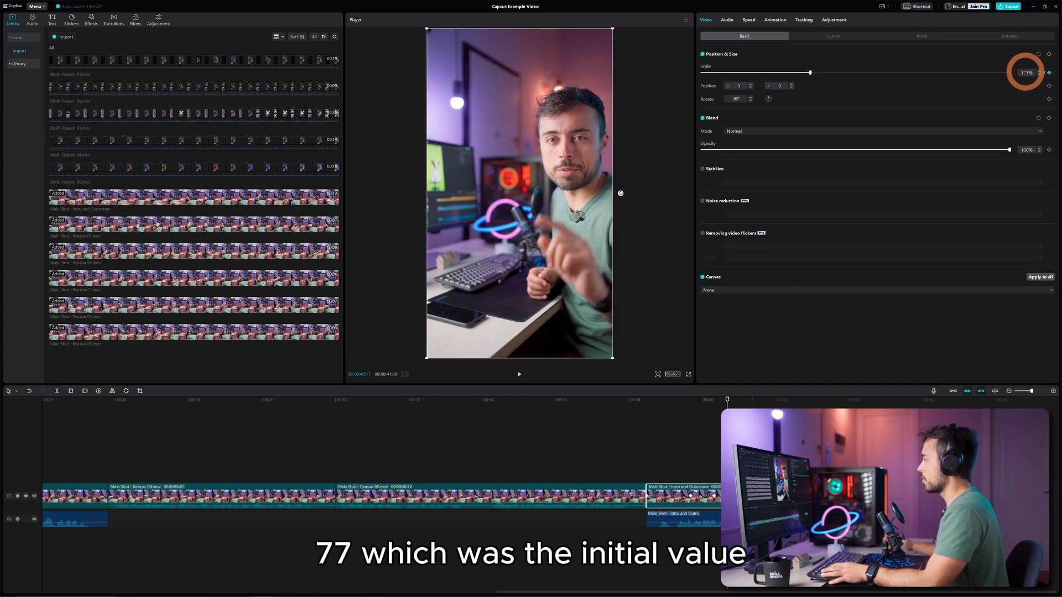
# - Play the outro from its start to check the zoom in and zoom out against its keyframes
pyautogui.click(643, 401)
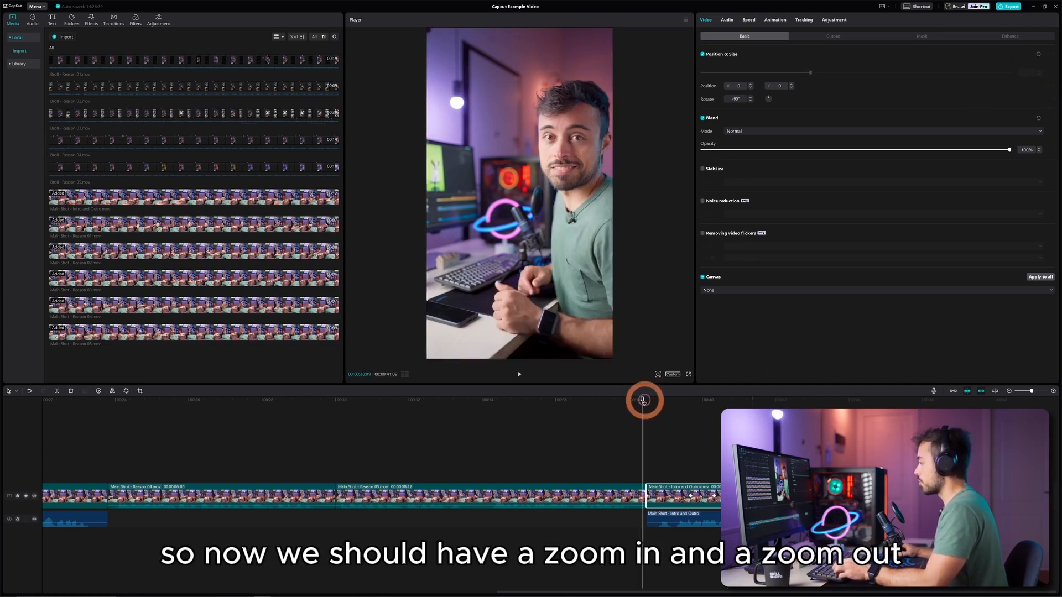
pyautogui.press('space')
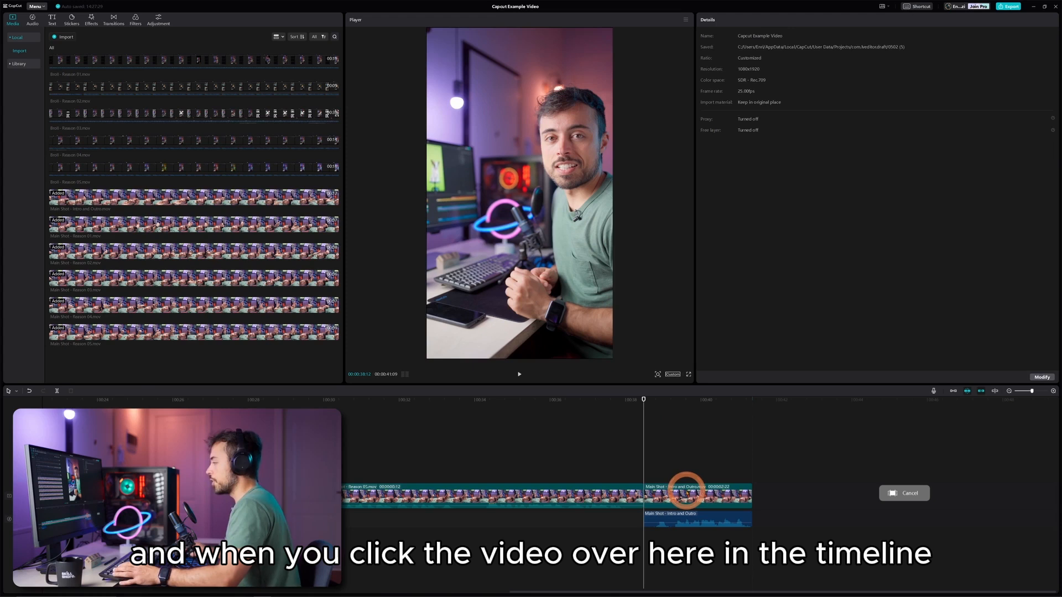
pyautogui.click(692, 494)
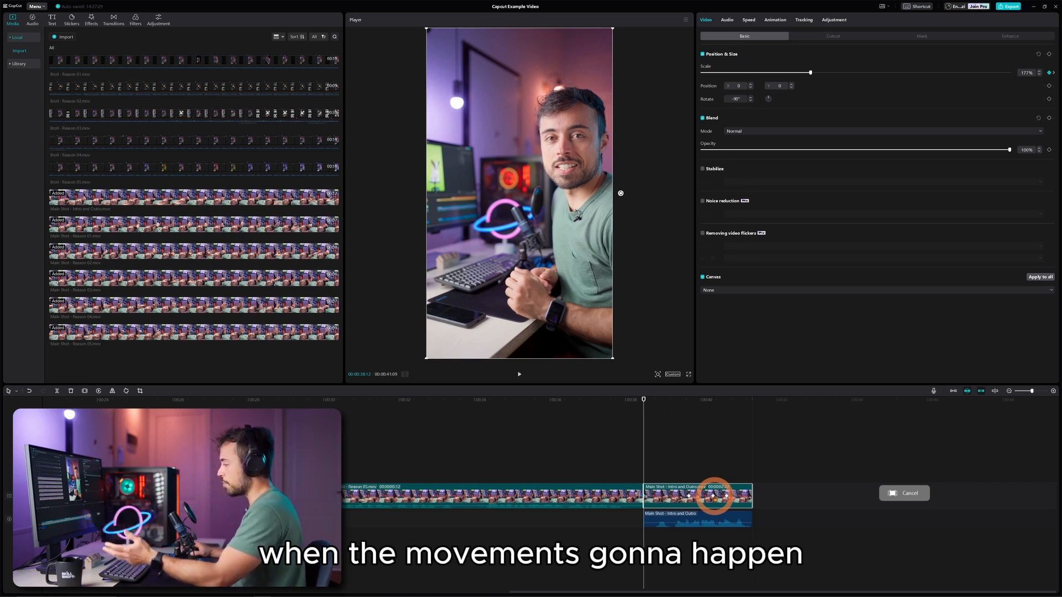
pyautogui.press('space')
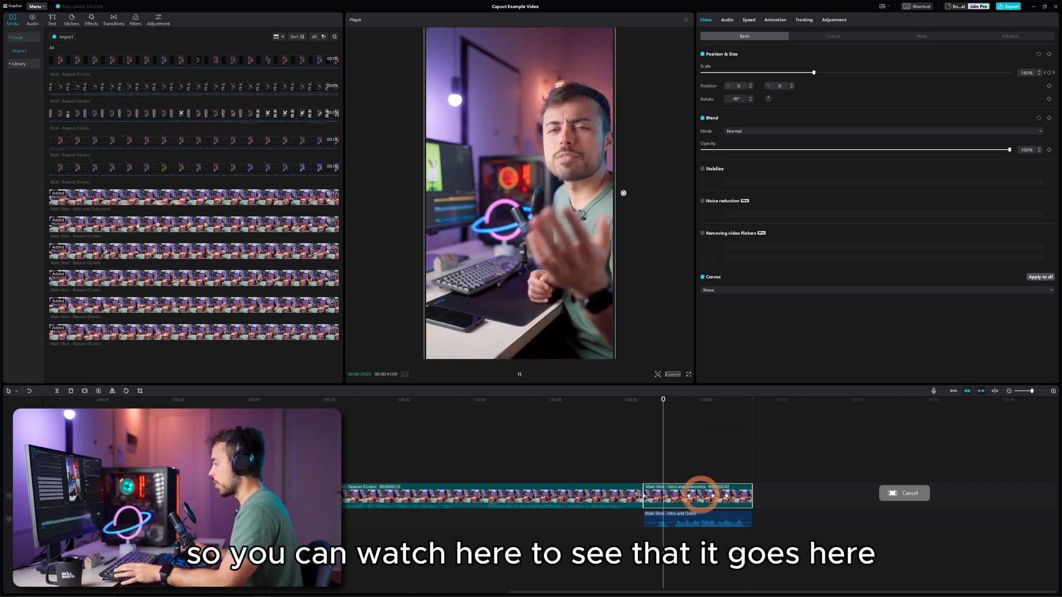
pyautogui.press('space')
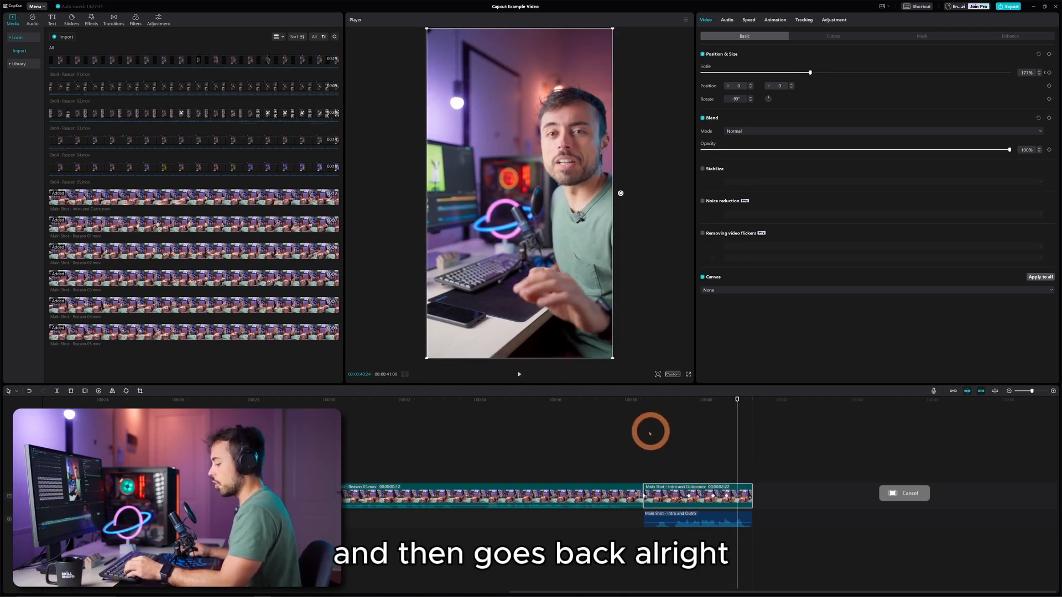
# - Place Broll - Reason 01 on a track above the main clips and trim its start to 00:00:08:19
pyautogui.scroll(-3, 631, 434)
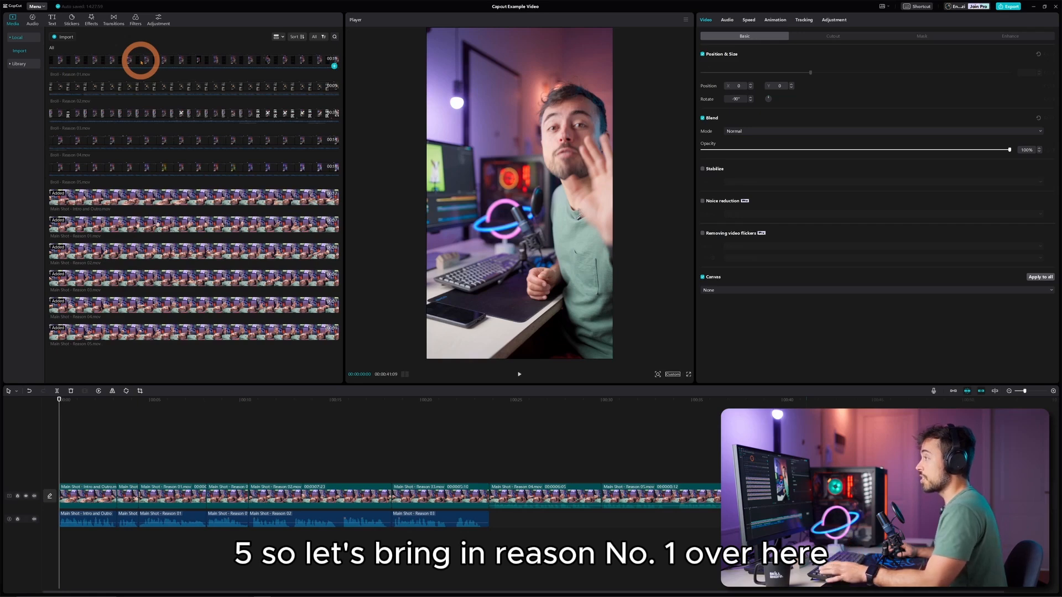
pyautogui.moveTo(141, 62); pyautogui.dragTo(118, 465)
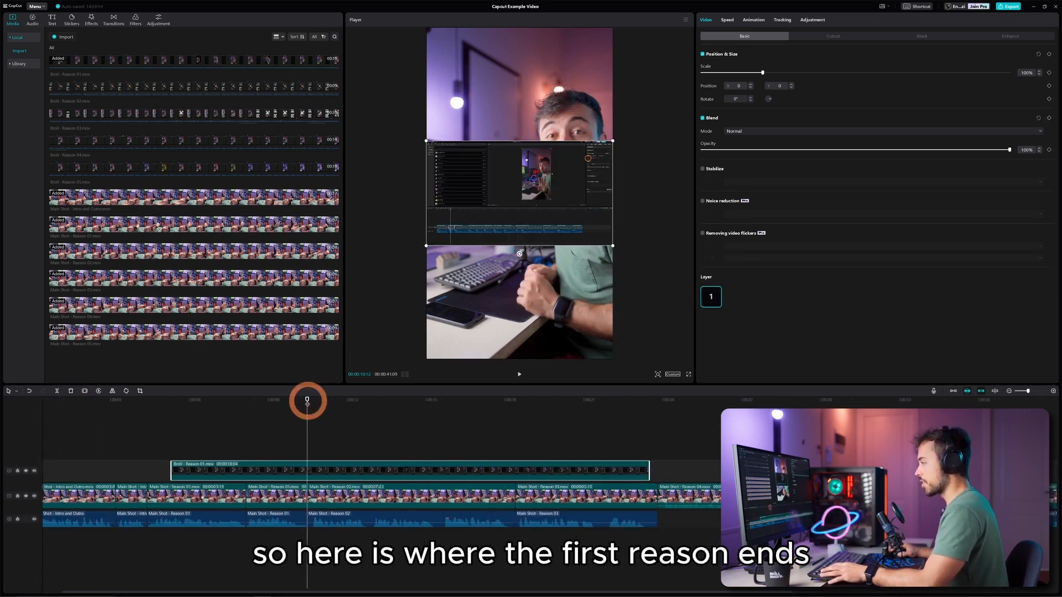
pyautogui.moveTo(183, 403); pyautogui.dragTo(146, 401)
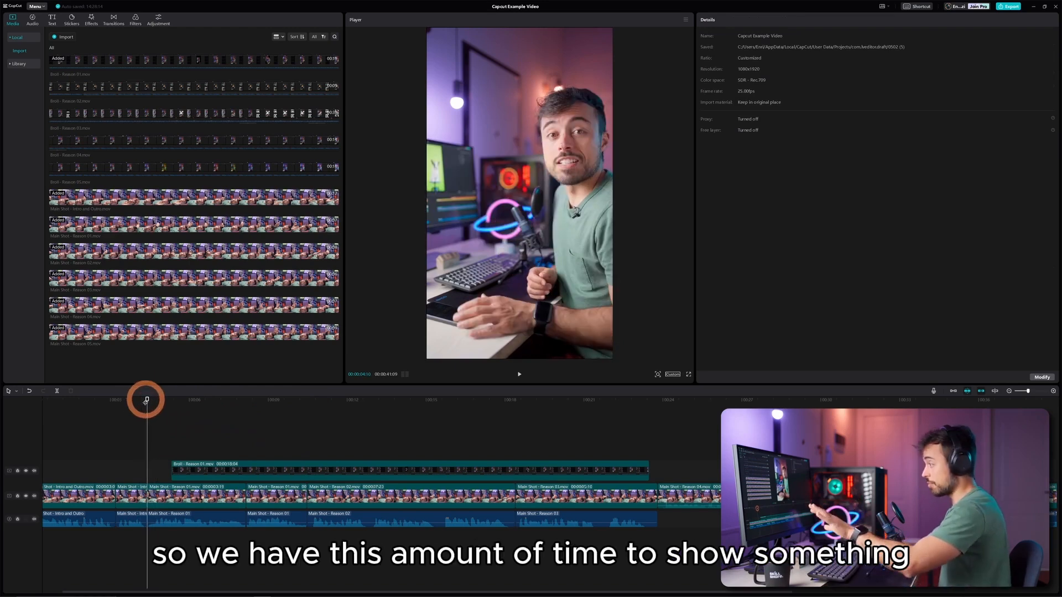
pyautogui.click(176, 400)
pyautogui.moveTo(176, 400); pyautogui.dragTo(258, 397)
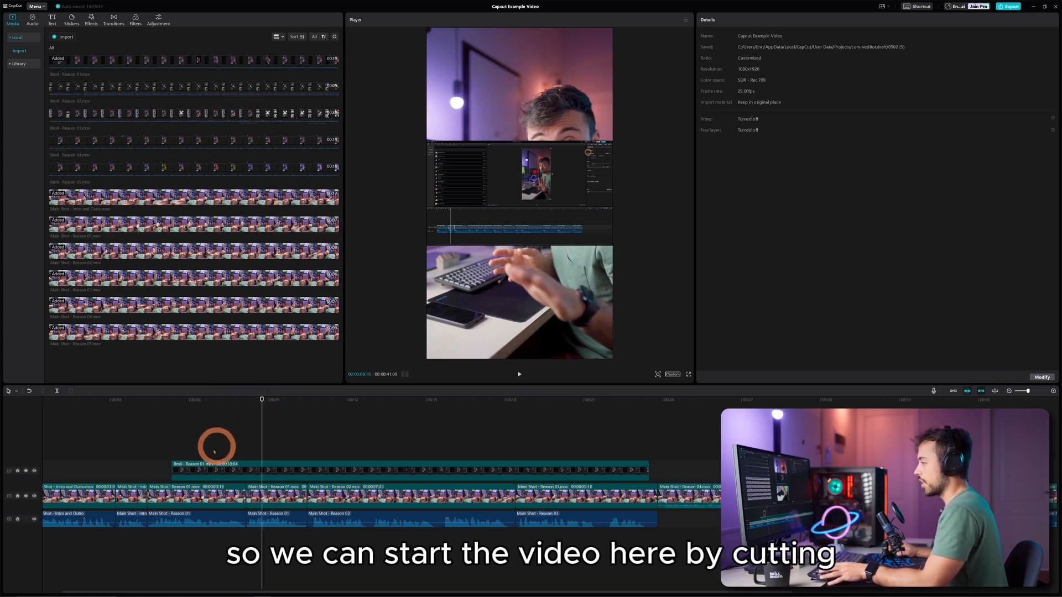
pyautogui.moveTo(172, 468); pyautogui.dragTo(266, 466)
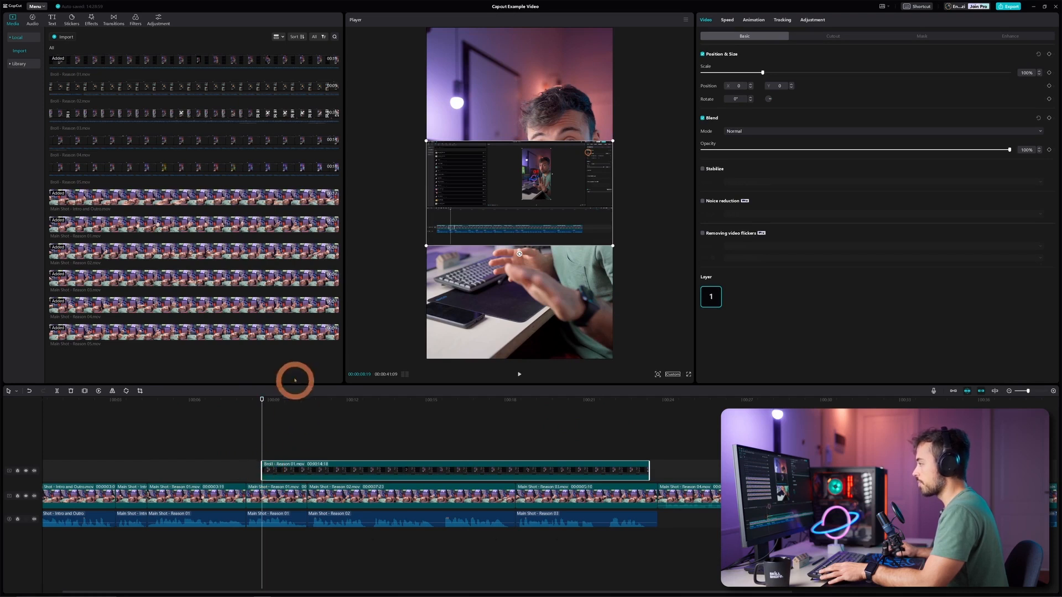
# - Split the Broll - Reason 01 clip at 00:00:11:12, where the mouse begins to move in the footage
pyautogui.moveTo(269, 403); pyautogui.dragTo(333, 403)
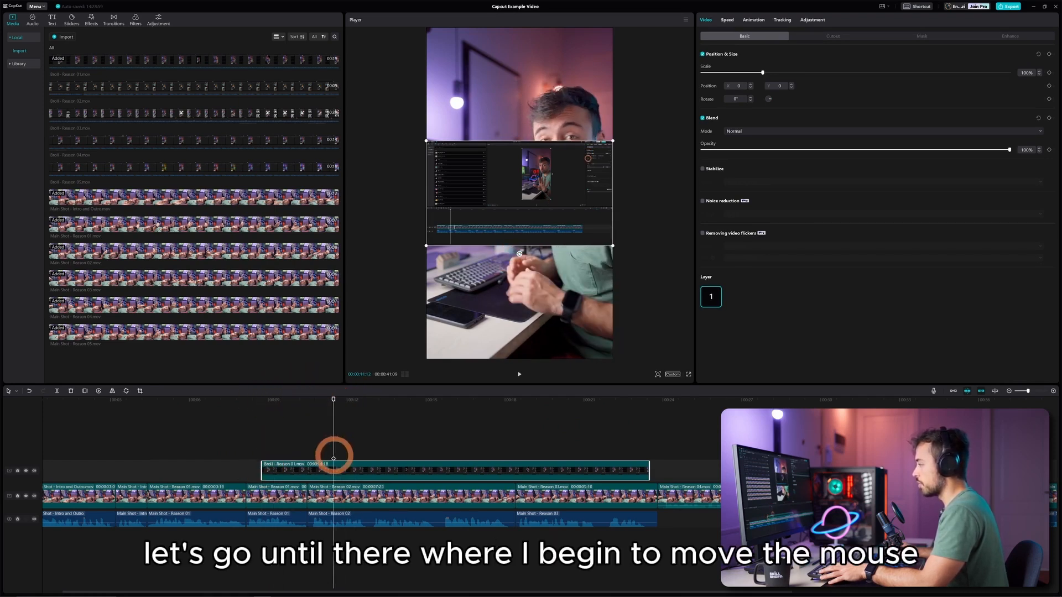
pyautogui.press('b')
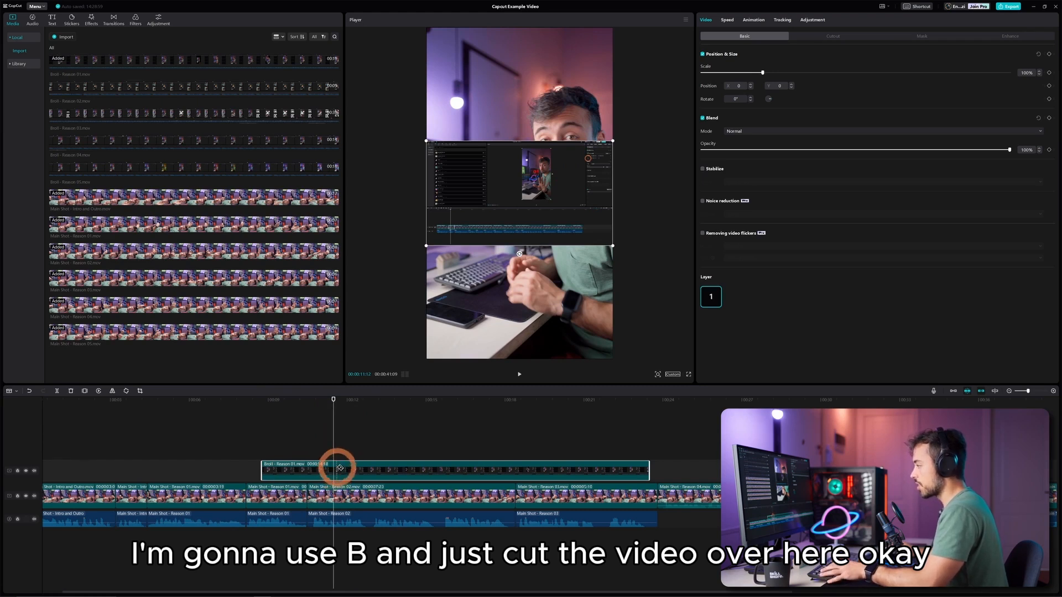
pyautogui.click(335, 471)
pyautogui.press('a')
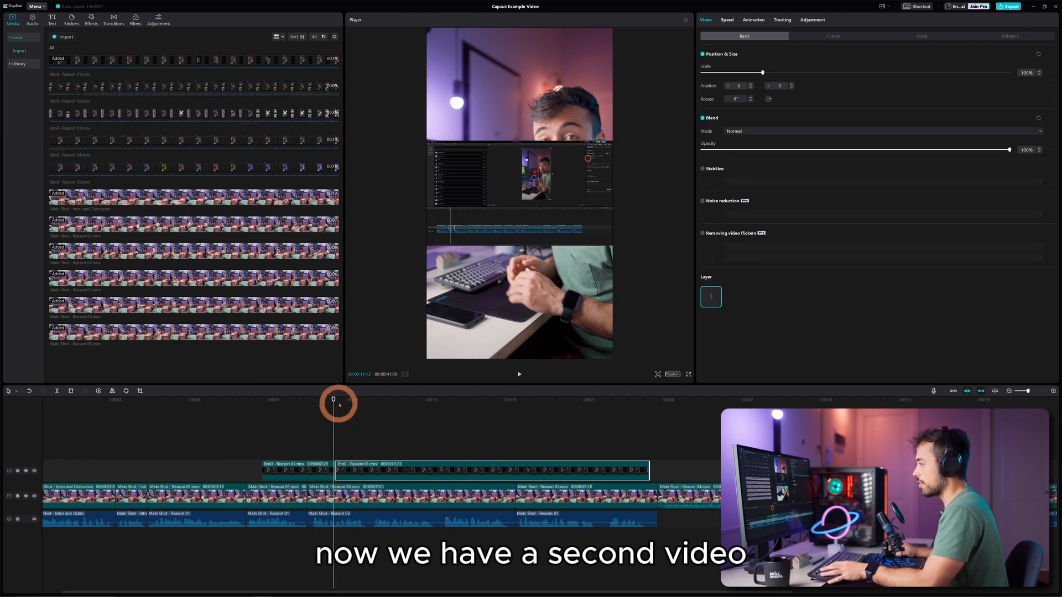
# - Trim the second Broll - Reason 01 piece to start at 00:00:13:01 and shorten its end to a length of about 7 seconds
pyautogui.click(340, 401)
pyautogui.moveTo(341, 403); pyautogui.dragTo(374, 402)
pyautogui.click(299, 467)
pyautogui.click(351, 468)
pyautogui.click(310, 470)
pyautogui.click(352, 469)
pyautogui.click(340, 466)
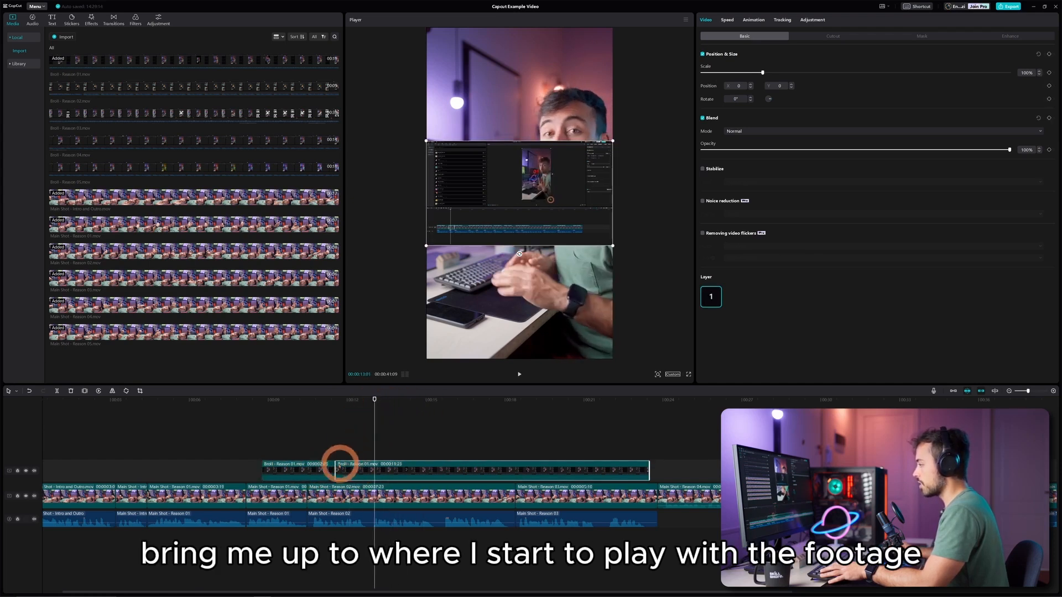
pyautogui.moveTo(337, 467); pyautogui.dragTo(374, 466)
pyautogui.moveTo(431, 400); pyautogui.dragTo(568, 406)
pyautogui.moveTo(648, 470); pyautogui.dragTo(568, 469)
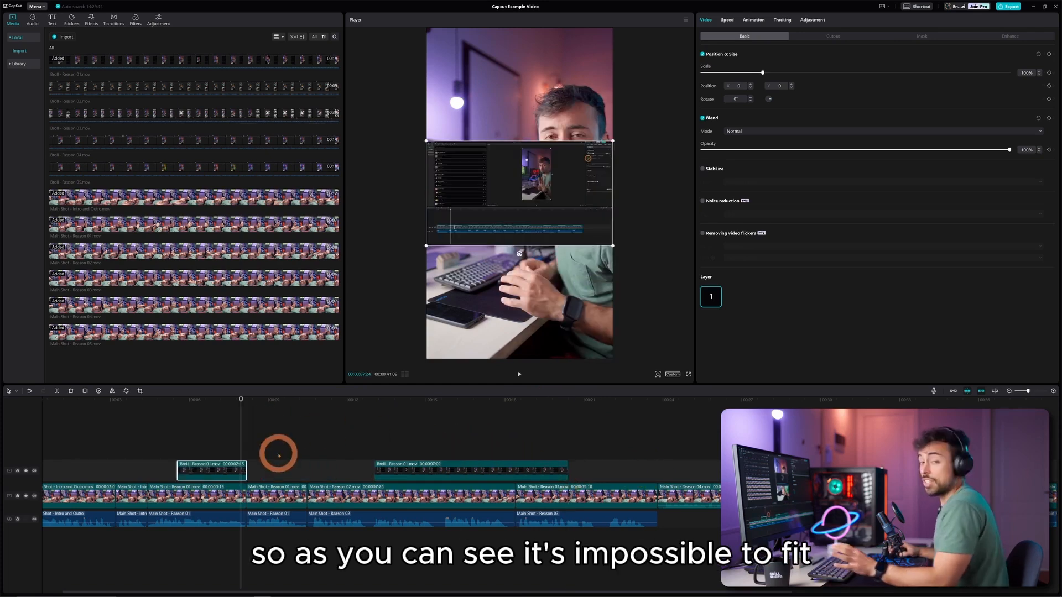
# - Try a speed of 5.0x on the first Broll - Reason 01 piece and return it to 1.0x
pyautogui.moveTo(208, 429); pyautogui.dragTo(445, 472)
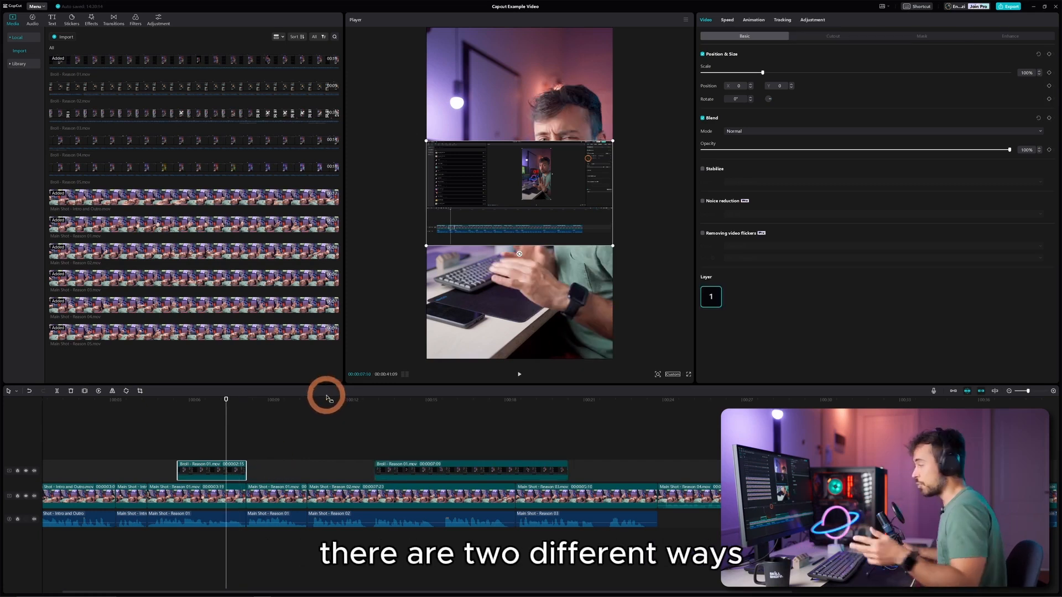
pyautogui.click(732, 20)
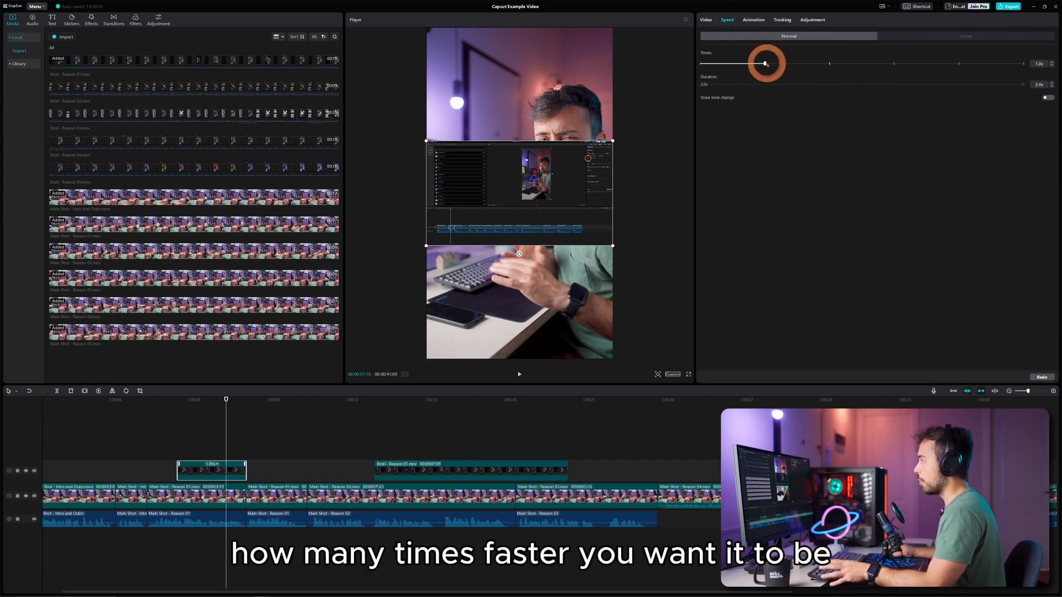
pyautogui.moveTo(895, 76); pyautogui.dragTo(894, 69)
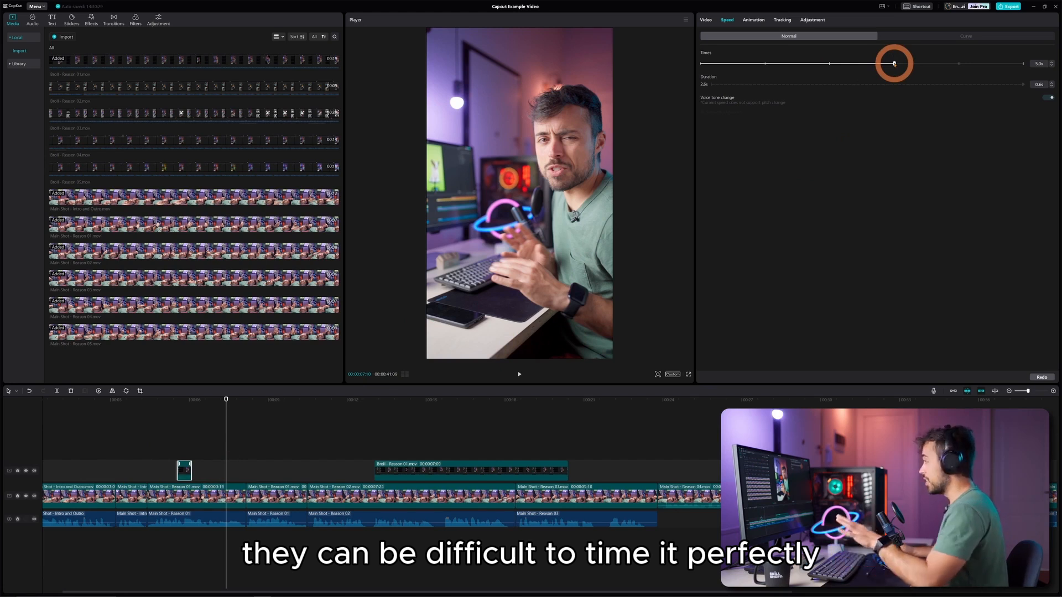
pyautogui.moveTo(894, 64); pyautogui.dragTo(767, 65)
pyautogui.click(368, 445)
pyautogui.click(715, 100)
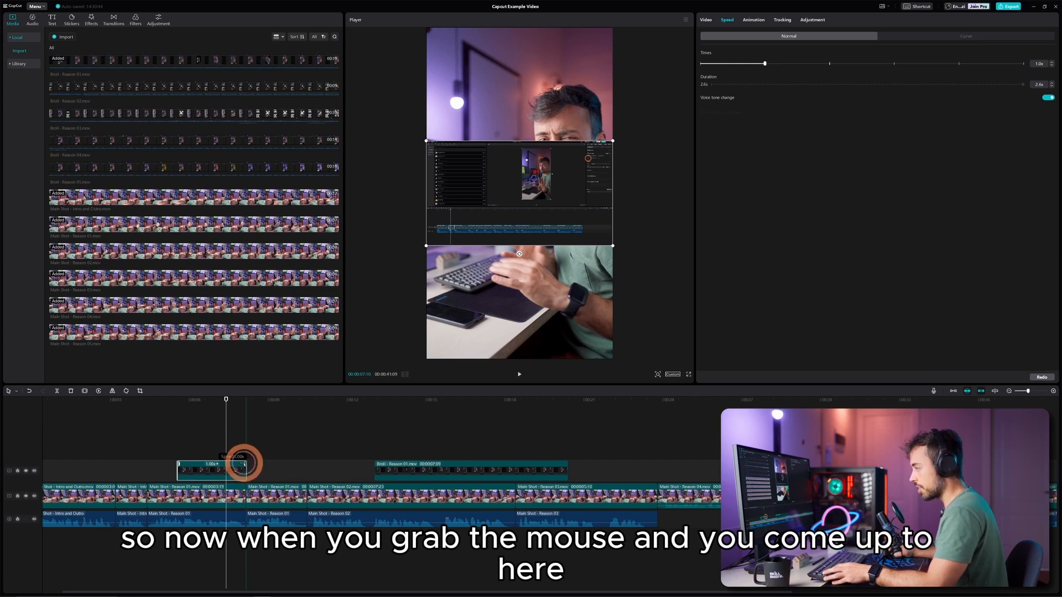
# - Speed up the first Broll - Reason 01 piece to 1.4x and the second to 4.0x, placing them back to back
pyautogui.moveTo(243, 463)
pyautogui.mouseDown()
pyautogui.moveTo(204, 463)
pyautogui.moveTo(243, 463)
pyautogui.moveTo(214, 463)
pyautogui.moveTo(224, 464)
pyautogui.mouseUp()
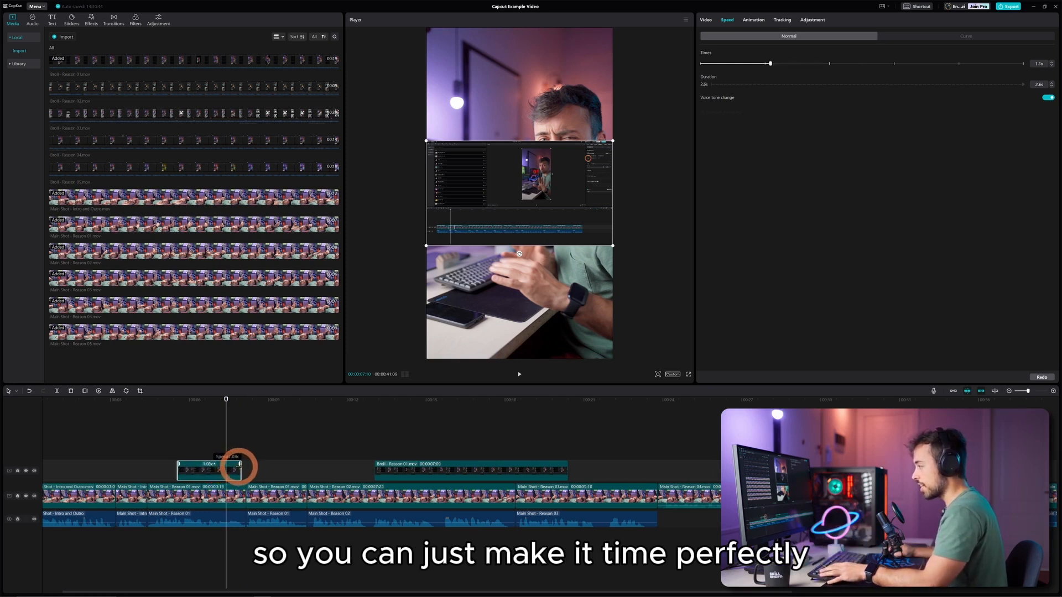
pyautogui.moveTo(225, 468); pyautogui.dragTo(224, 466)
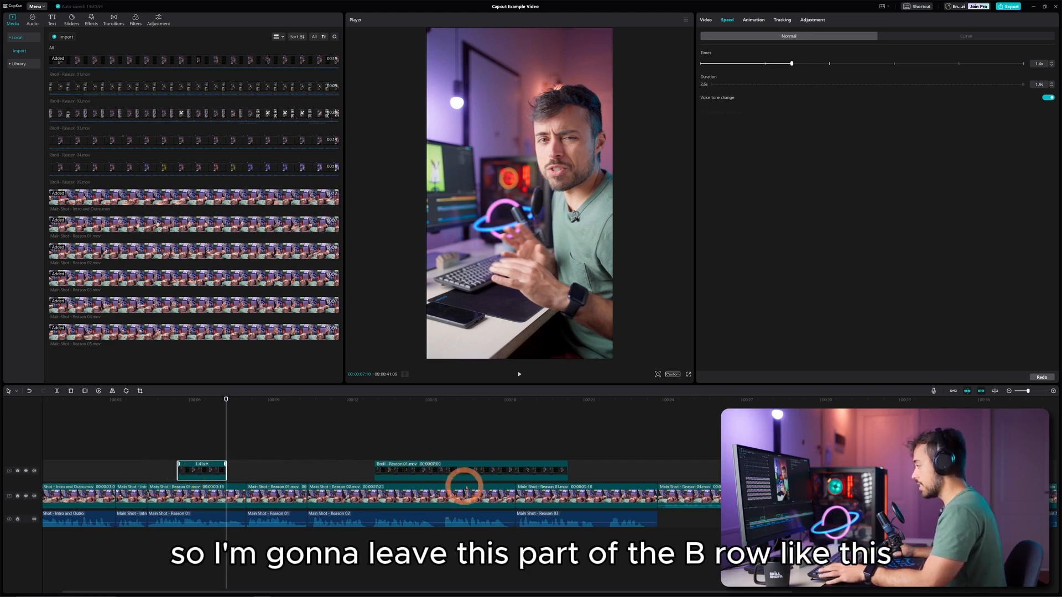
pyautogui.moveTo(470, 468); pyautogui.dragTo(325, 464)
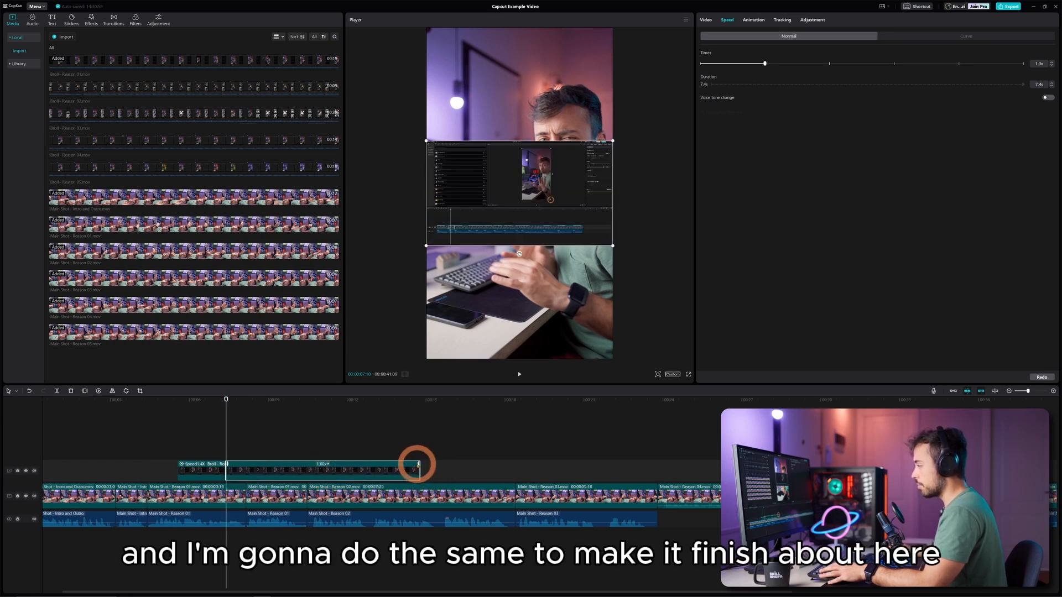
pyautogui.moveTo(419, 464); pyautogui.dragTo(274, 463)
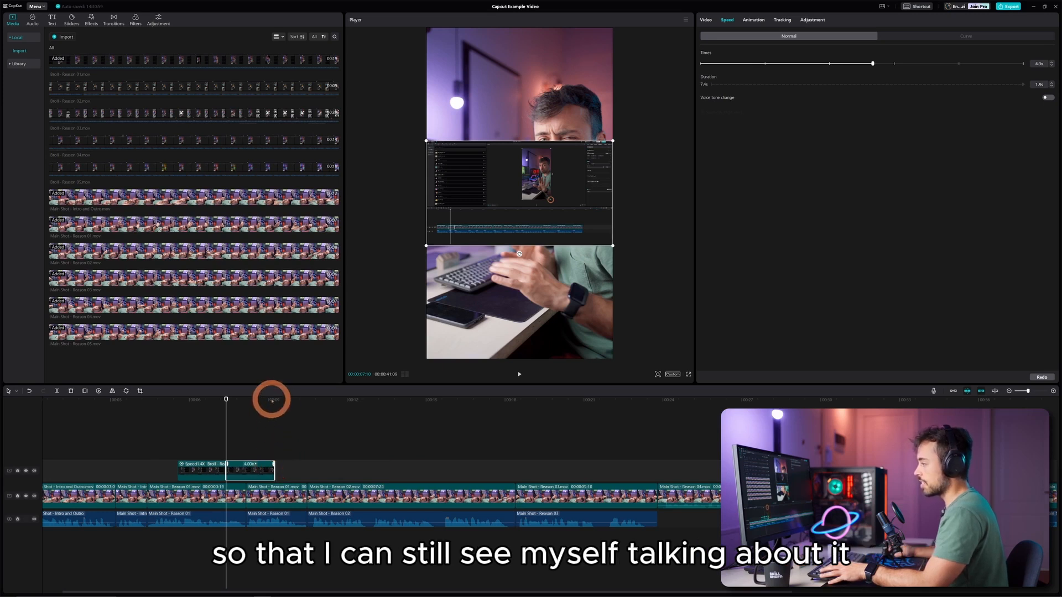
# - Play the Reason 01 segment to check the timing of the sped-up B-roll against the speech
pyautogui.click(273, 399)
pyautogui.click(305, 421)
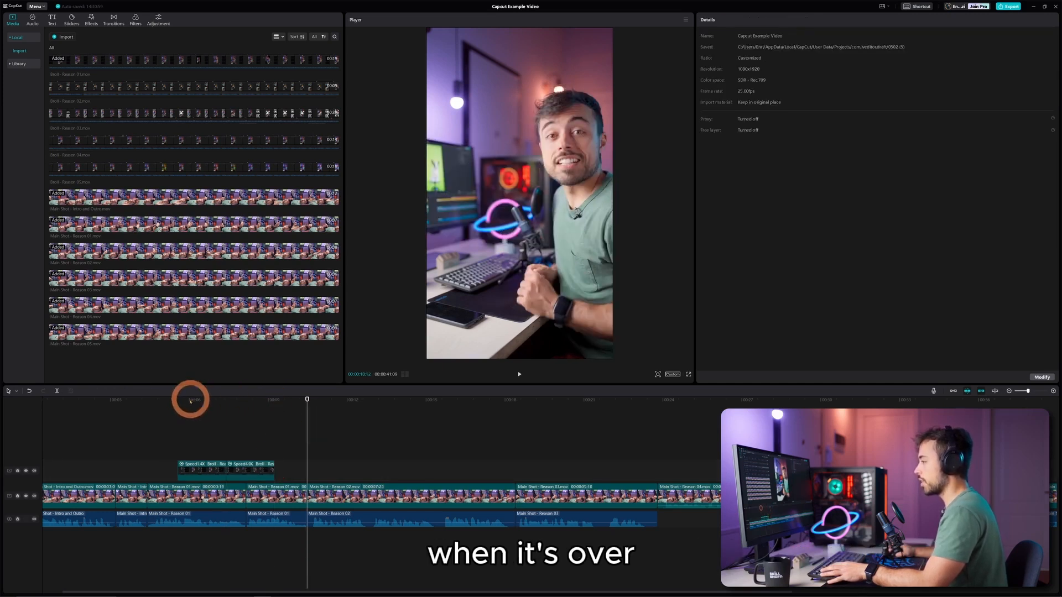
pyautogui.click(152, 405)
pyautogui.press('space')
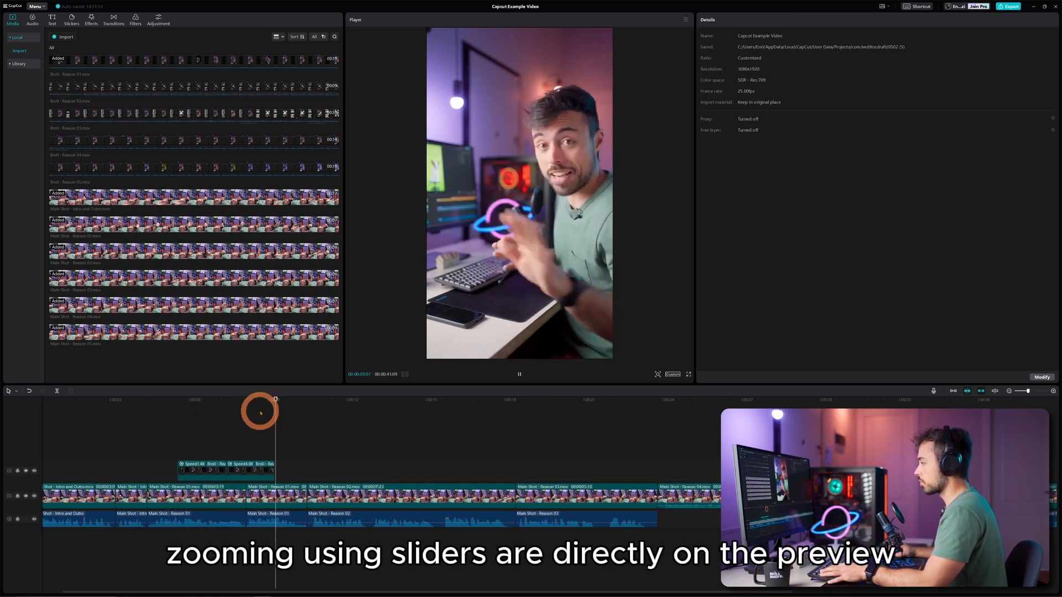
pyautogui.press('space')
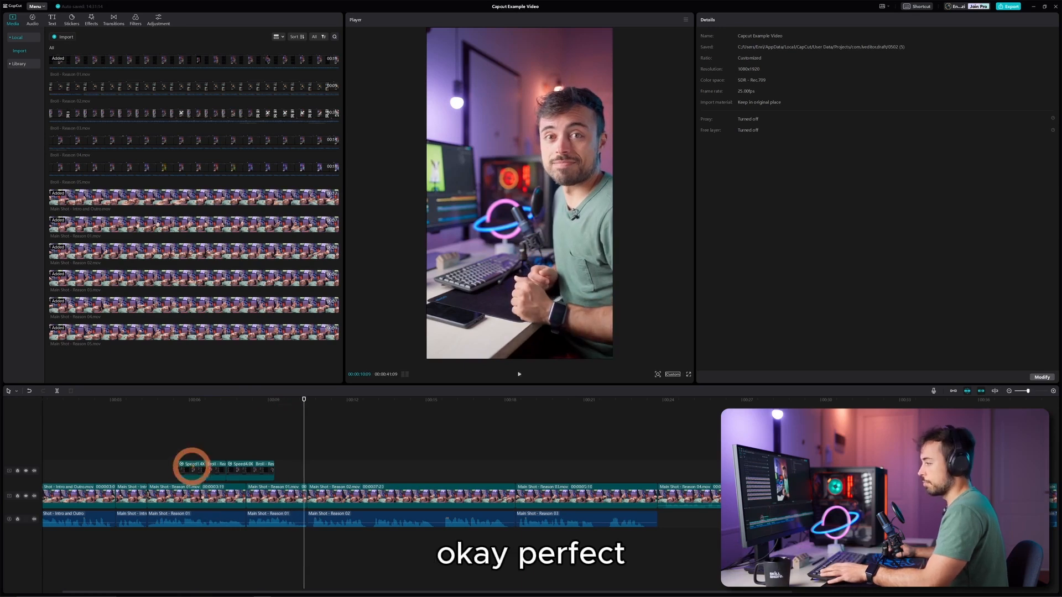
# - Enlarge the first Broll - Reason 01 piece in the preview and reposition it so the footage's parameter panel fills the frame
pyautogui.click(193, 405)
pyautogui.click(200, 467)
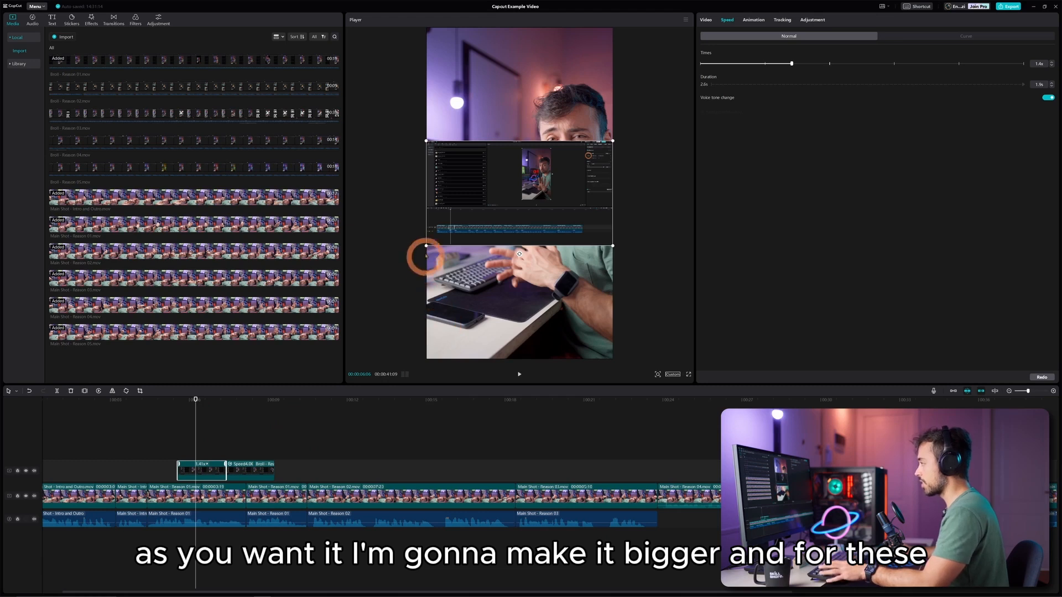
pyautogui.moveTo(426, 255); pyautogui.dragTo(266, 333)
pyautogui.moveTo(535, 232); pyautogui.dragTo(373, 226)
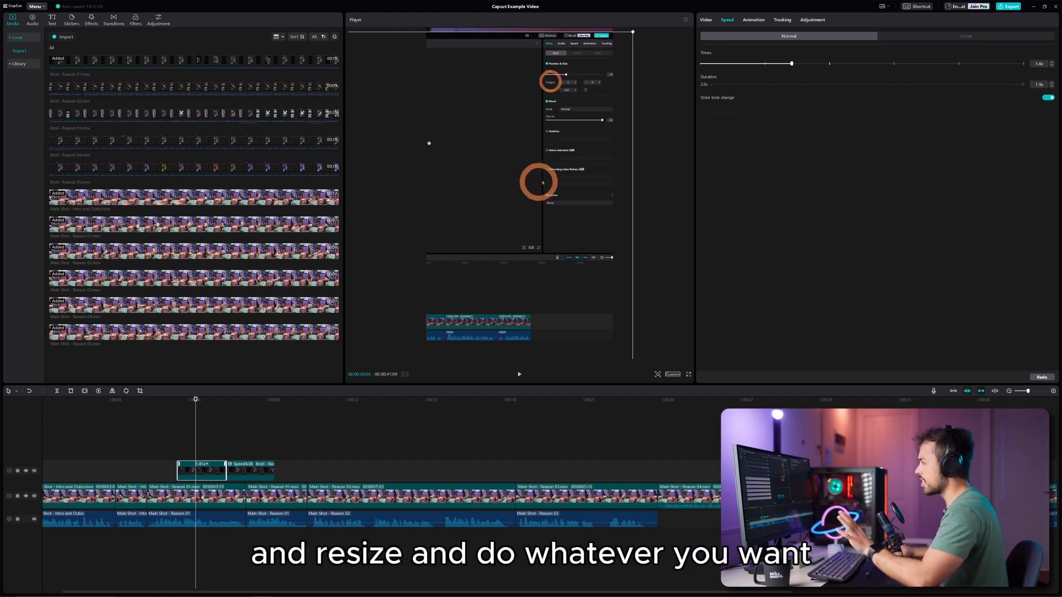
pyautogui.moveTo(541, 169); pyautogui.dragTo(496, 200)
pyautogui.moveTo(588, 62); pyautogui.dragTo(639, 36)
pyautogui.moveTo(553, 97); pyautogui.dragTo(527, 87)
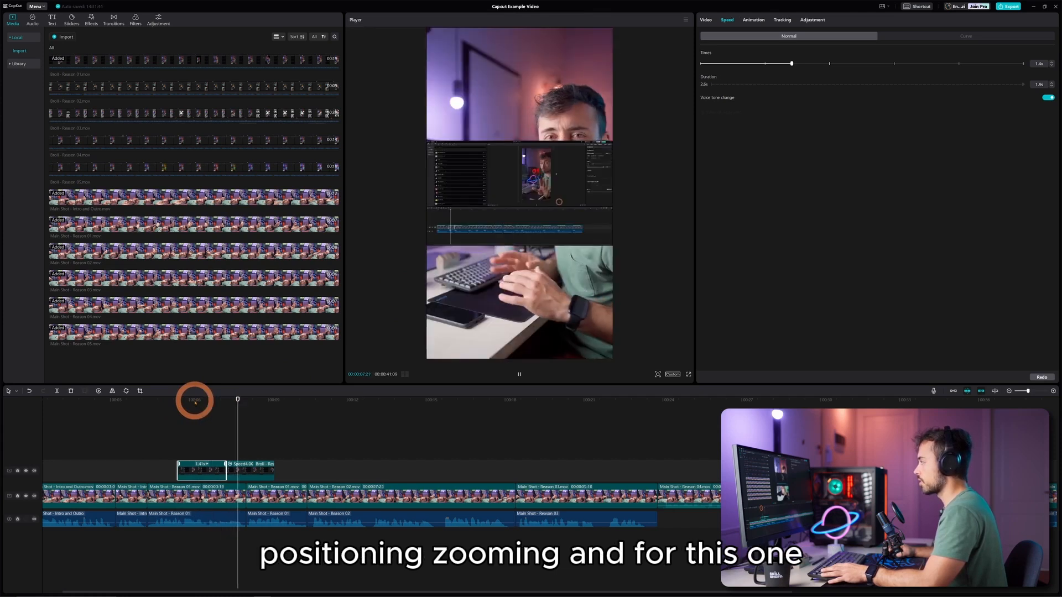
# - Enlarge the second Broll - Reason 01 piece and reposition it so the footage's player preview is centred in the frame
pyautogui.click(253, 468)
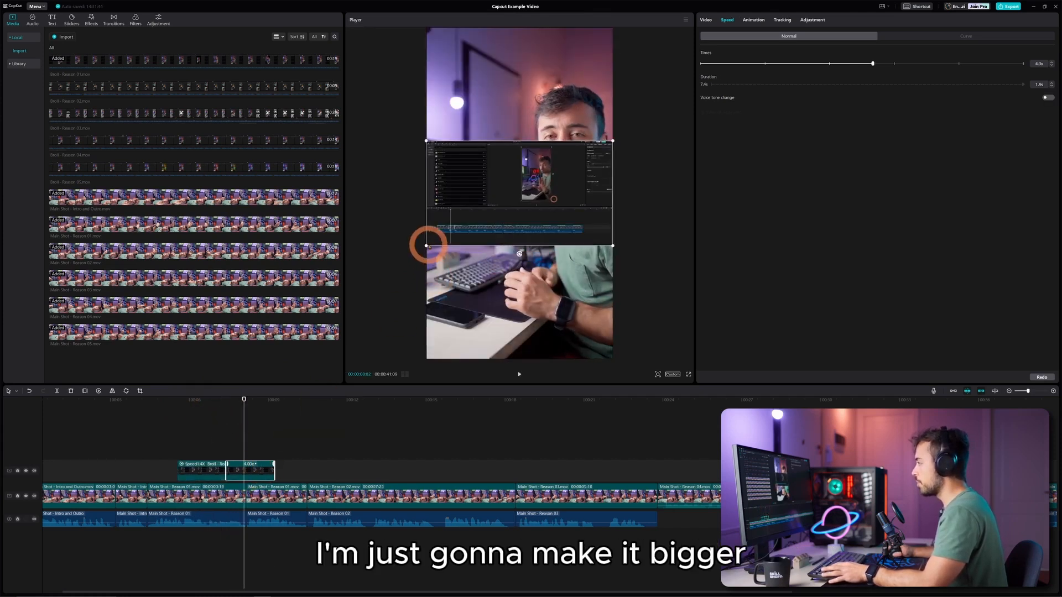
pyautogui.moveTo(427, 247); pyautogui.dragTo(185, 373)
pyautogui.moveTo(594, 187); pyautogui.dragTo(537, 243)
# - Play the second Broll - Reason 01 piece to check its new framing
pyautogui.click(224, 405)
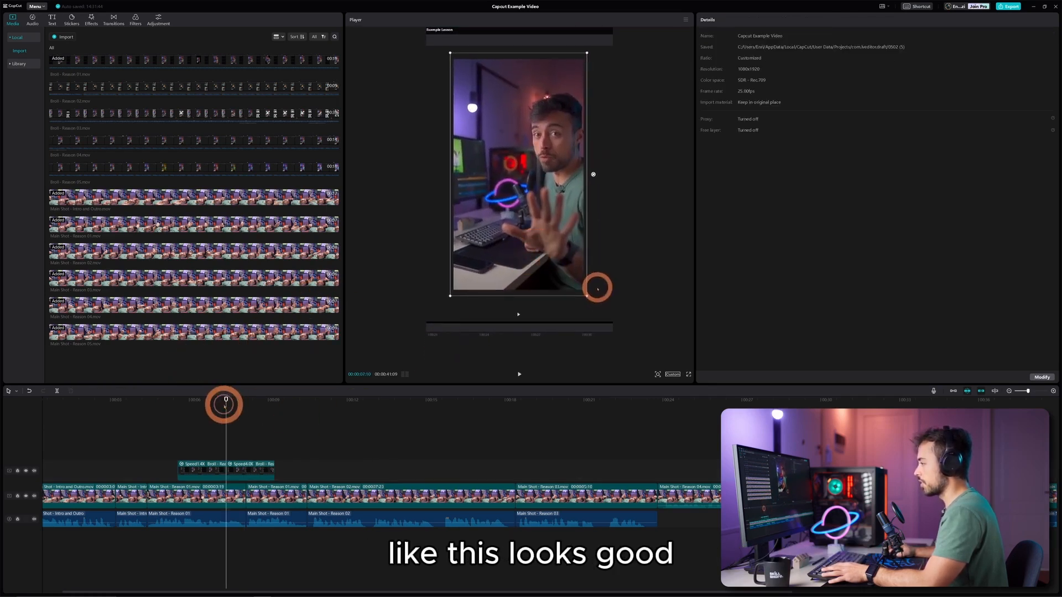
pyautogui.press('space')
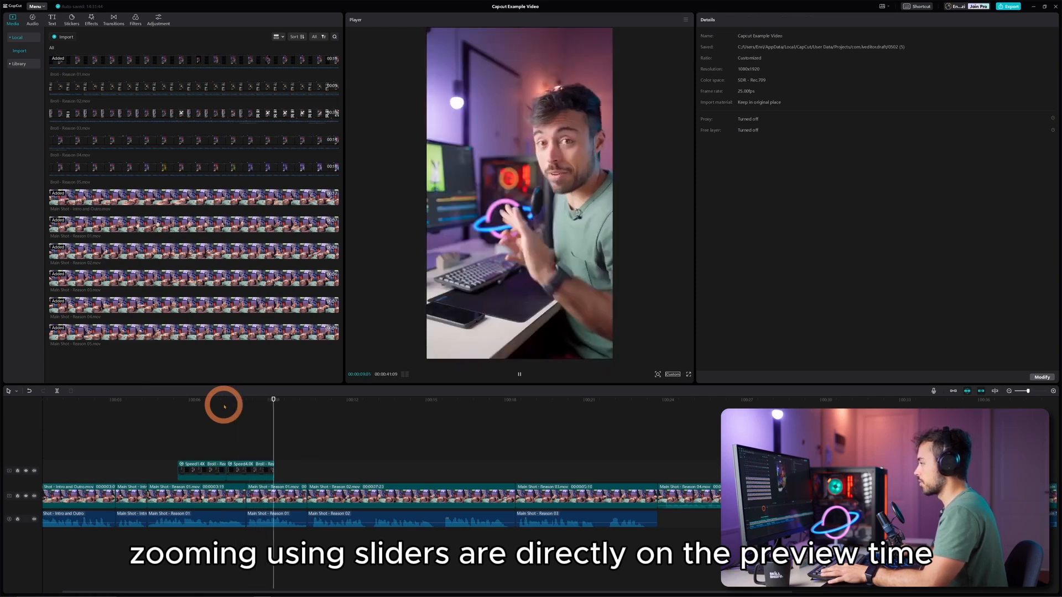
pyautogui.press('space')
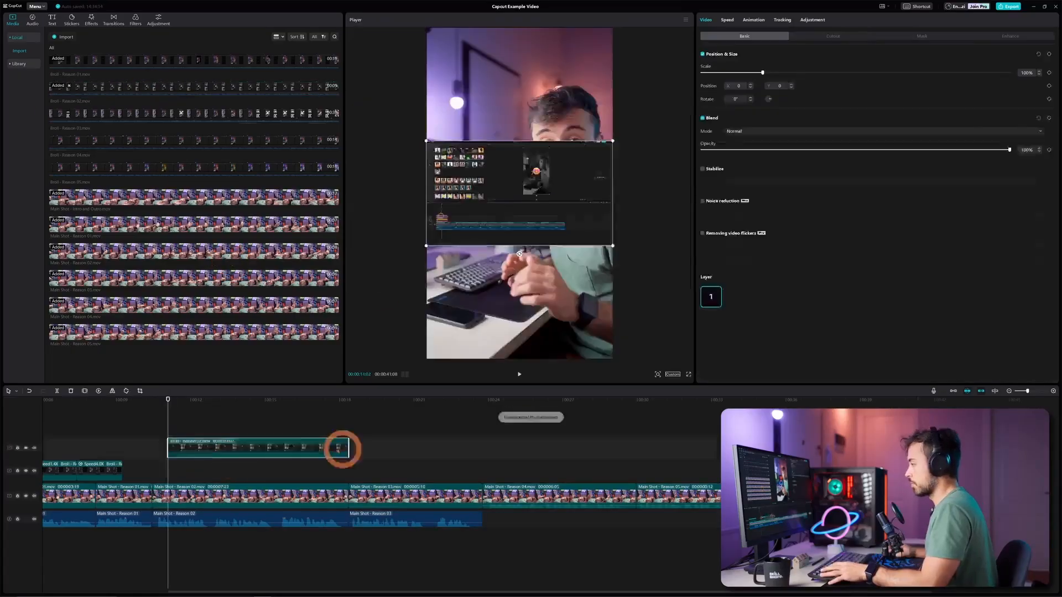
# - Move Broll - Reason 02 onto the existing B-roll track over the Reason 02 segment and set its speed to 2.2x
pyautogui.moveTo(342, 449); pyautogui.dragTo(342, 470)
pyautogui.click(215, 408)
pyautogui.click(277, 469)
pyautogui.click(727, 20)
pyautogui.moveTo(765, 63); pyautogui.dragTo(833, 63)
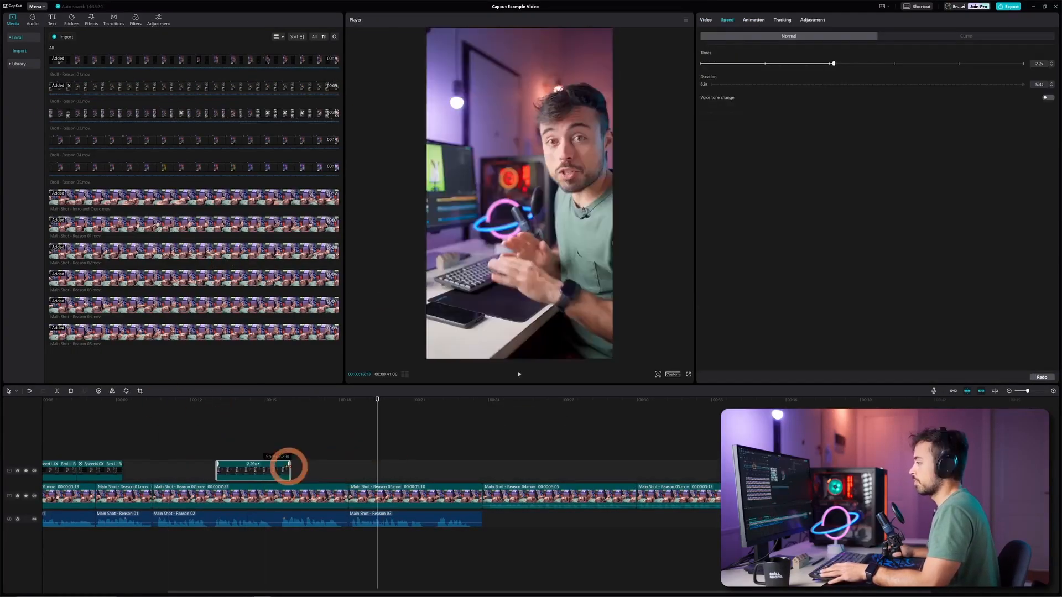
# - Place Broll - Reason 03 and Broll - Reason 04 above their reason segments and speed each up to about 4.2x
pyautogui.moveTo(193, 114); pyautogui.dragTo(418, 446)
pyautogui.click(519, 447)
pyautogui.moveTo(765, 63); pyautogui.dragTo(876, 63)
pyautogui.moveTo(194, 140); pyautogui.dragTo(426, 447)
pyautogui.moveTo(765, 63); pyautogui.dragTo(879, 63)
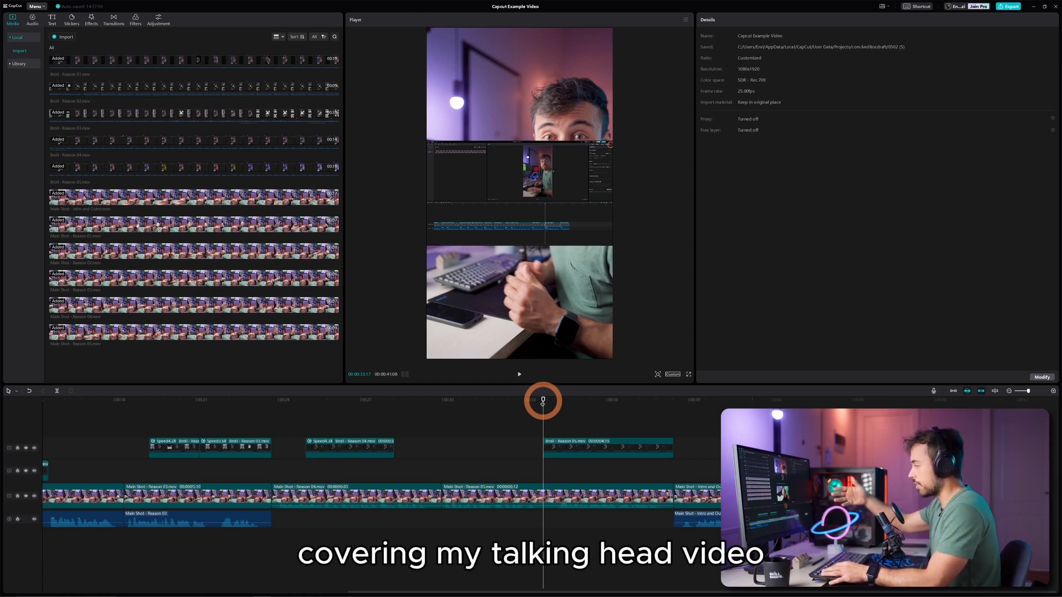
# - Duplicate the Broll - Reason 05 clip and stack the copy on a track above the original, aligned to the same start
pyautogui.click(586, 446)
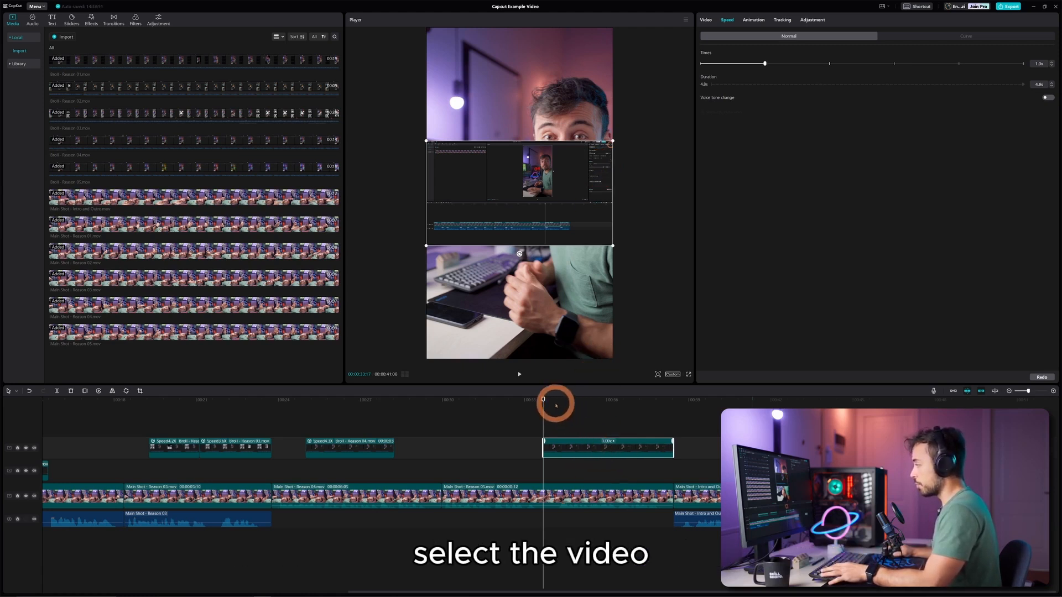
pyautogui.click(578, 402)
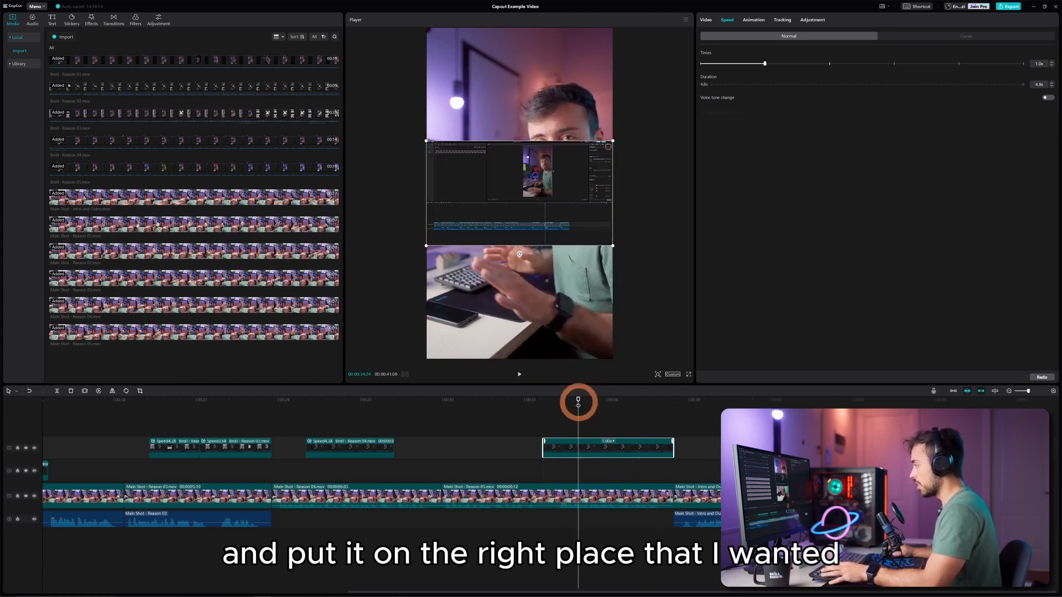
pyautogui.click(585, 447)
pyautogui.hotkey('ctrl', 'v')
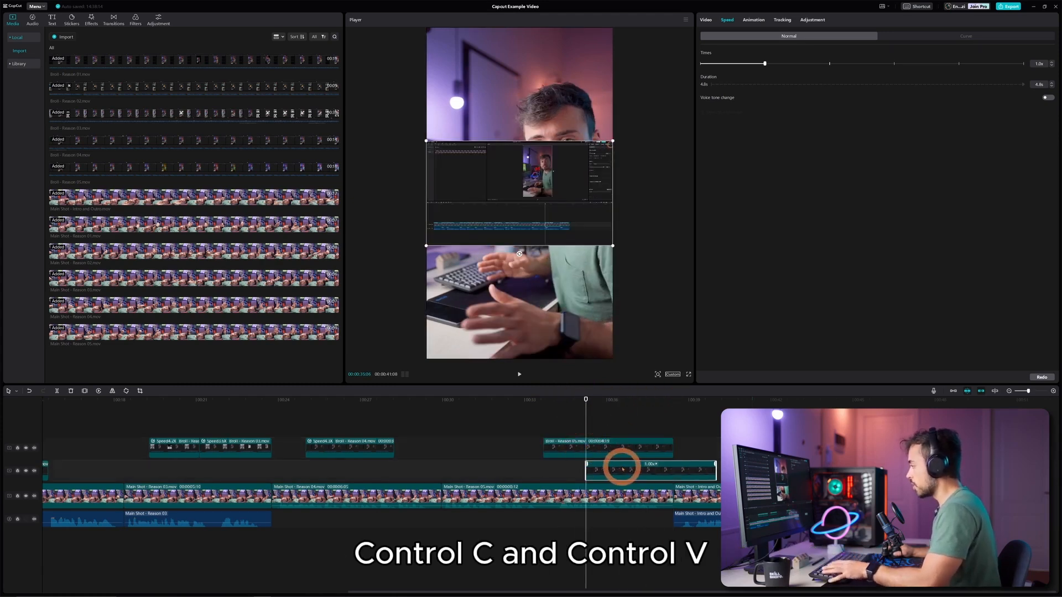
pyautogui.moveTo(623, 469); pyautogui.dragTo(582, 424)
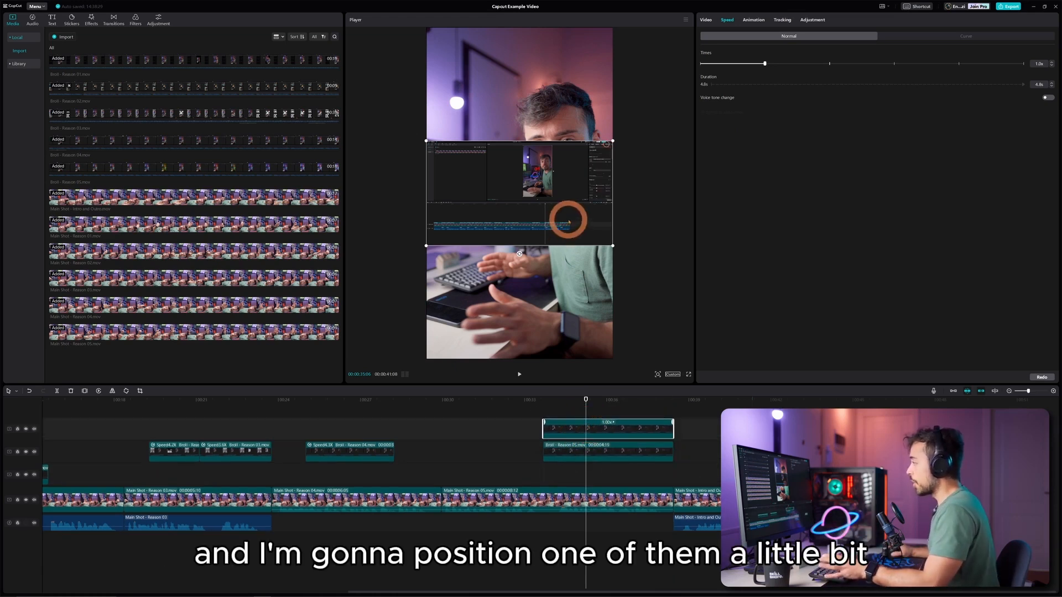
# - Scale the upper Broll - Reason 05 copy to about 375%, parameters filling the left half, and the lower to about 357%, preview filling the right half
pyautogui.moveTo(569, 221); pyautogui.dragTo(515, 268)
pyautogui.moveTo(371, 190); pyautogui.dragTo(232, 108)
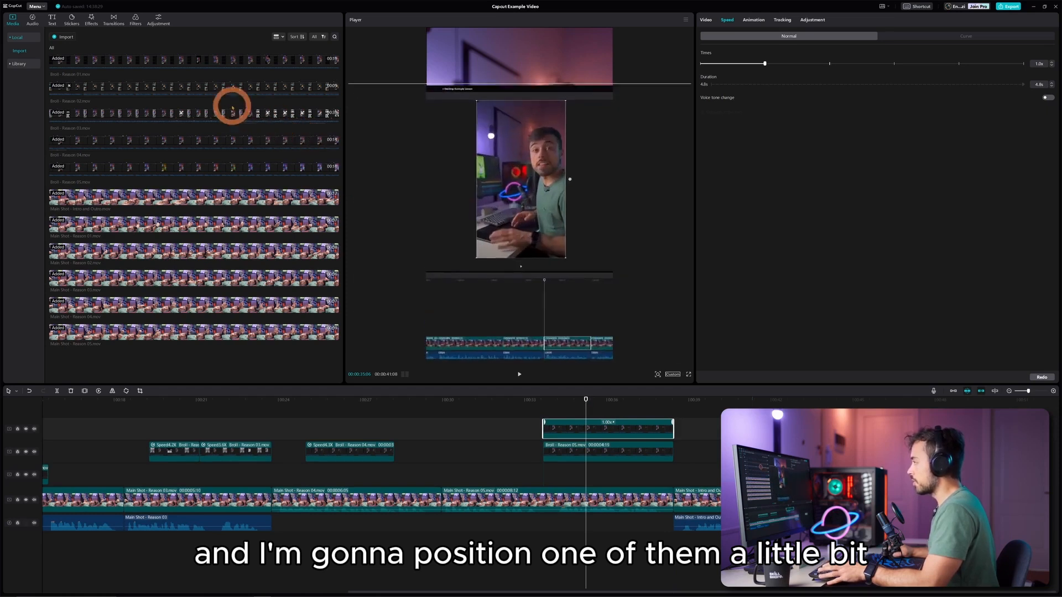
pyautogui.moveTo(562, 220); pyautogui.dragTo(328, 167)
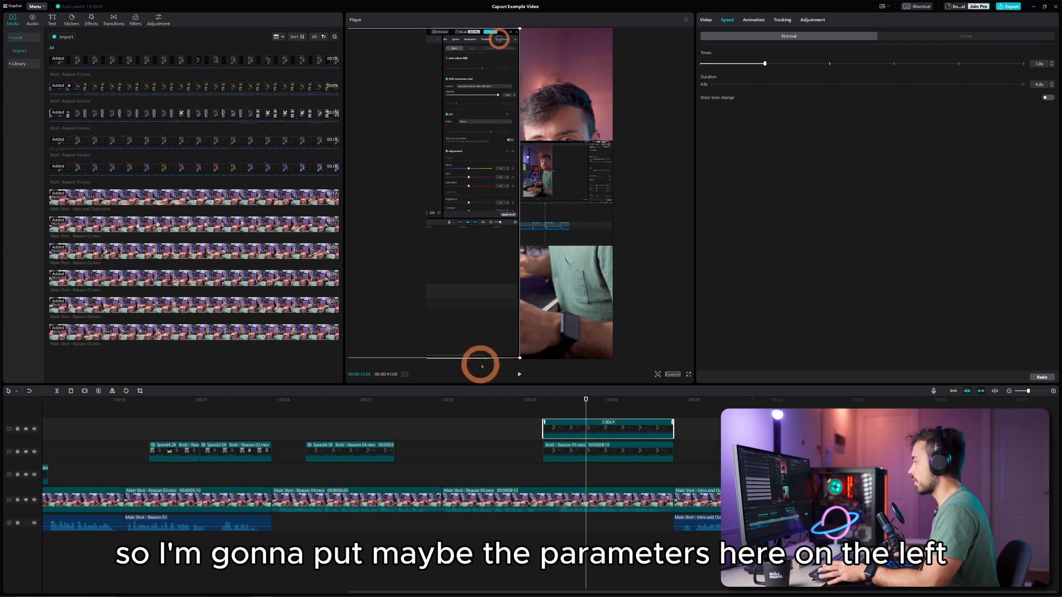
pyautogui.moveTo(522, 357)
pyautogui.mouseDown()
pyautogui.moveTo(547, 380)
pyautogui.moveTo(498, 260)
pyautogui.moveTo(445, 296)
pyautogui.moveTo(434, 289)
pyautogui.moveTo(449, 293)
pyautogui.mouseUp()
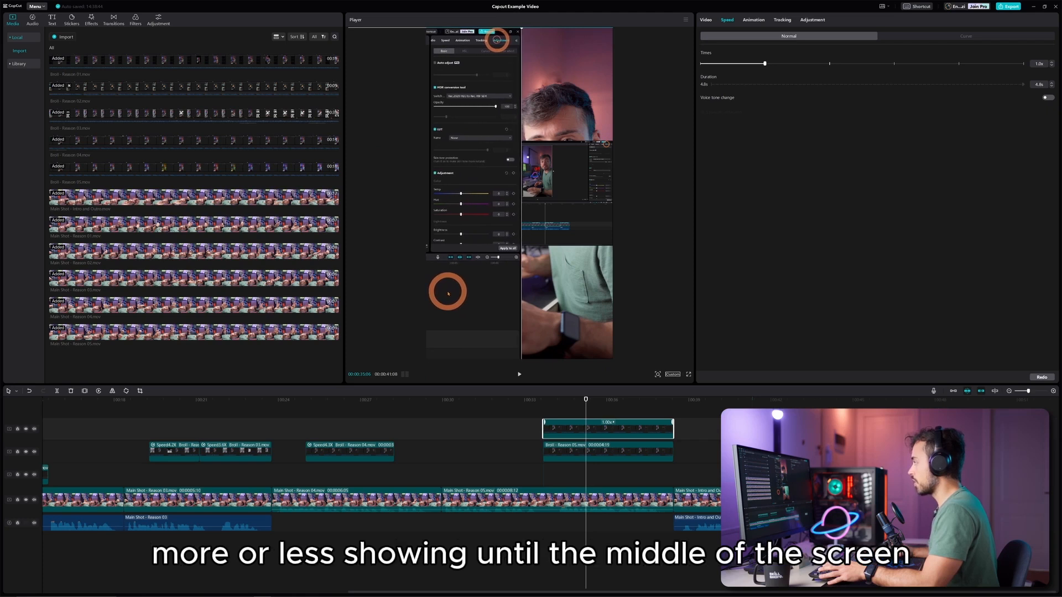
pyautogui.click(602, 450)
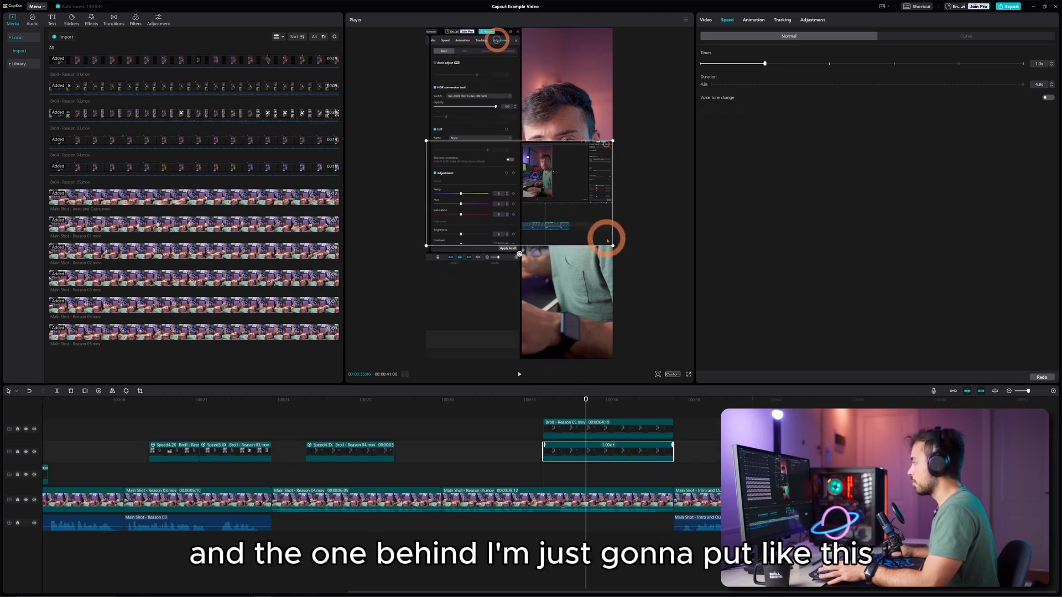
pyautogui.moveTo(612, 246); pyautogui.dragTo(570, 240)
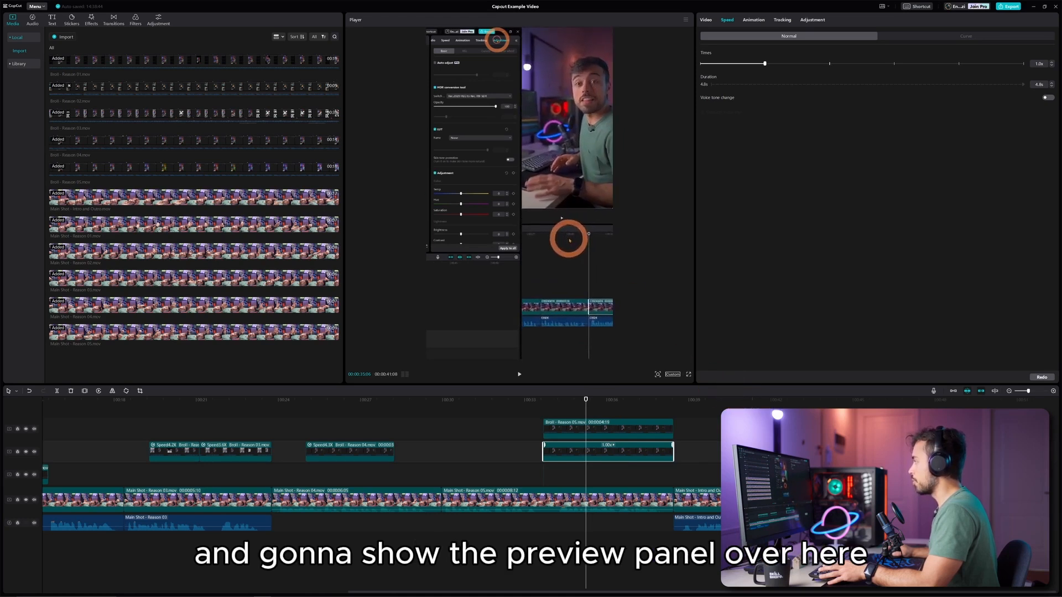
# - Play the split-screen Broll - Reason 05 section from its start to check which footage is shown
pyautogui.click(543, 399)
pyautogui.press('space')
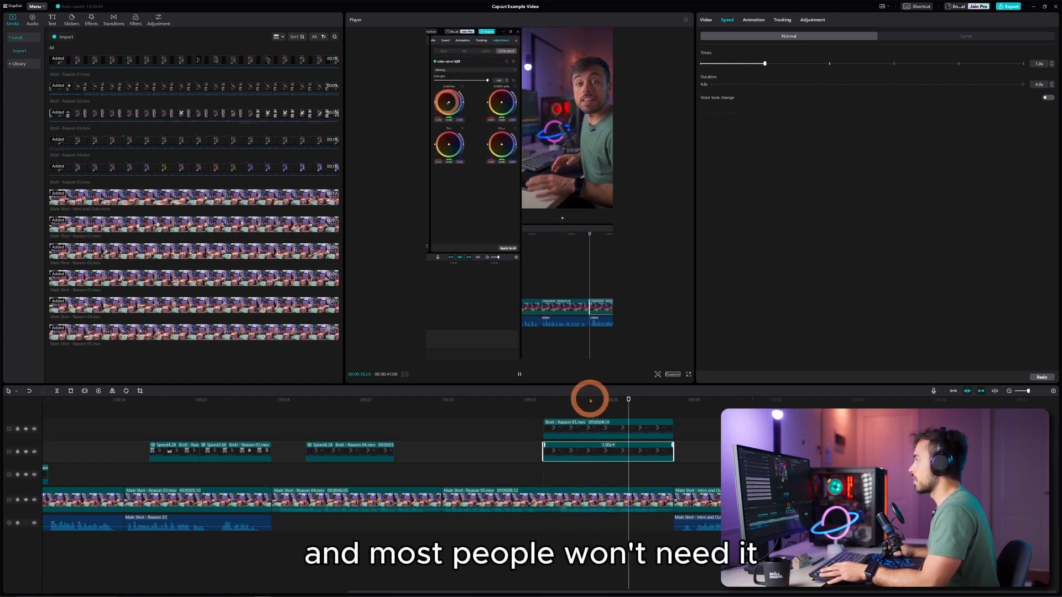
pyautogui.press('space')
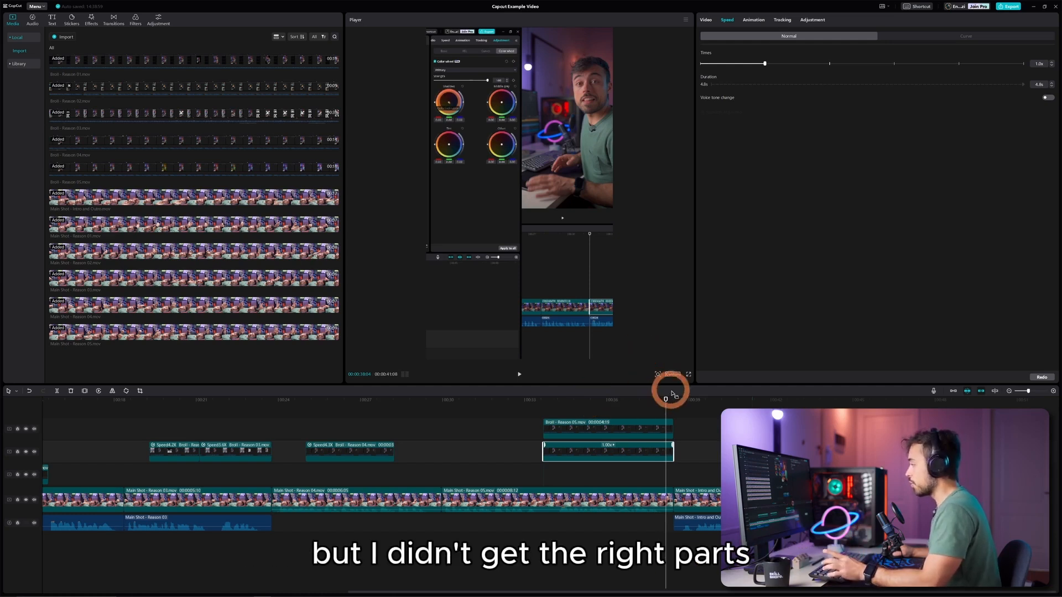
# - Extend the ends of both Broll - Reason 05 copies to about 10 seconds and set the playhead where the footage's colours start changing
pyautogui.click(679, 449)
pyautogui.click(669, 454)
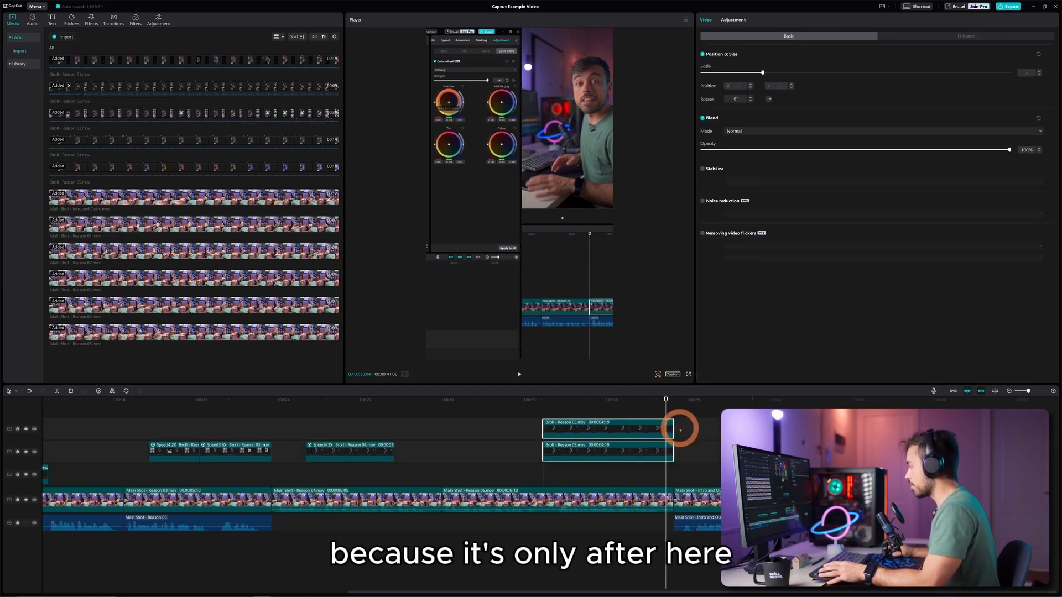
pyautogui.moveTo(675, 428); pyautogui.dragTo(819, 428)
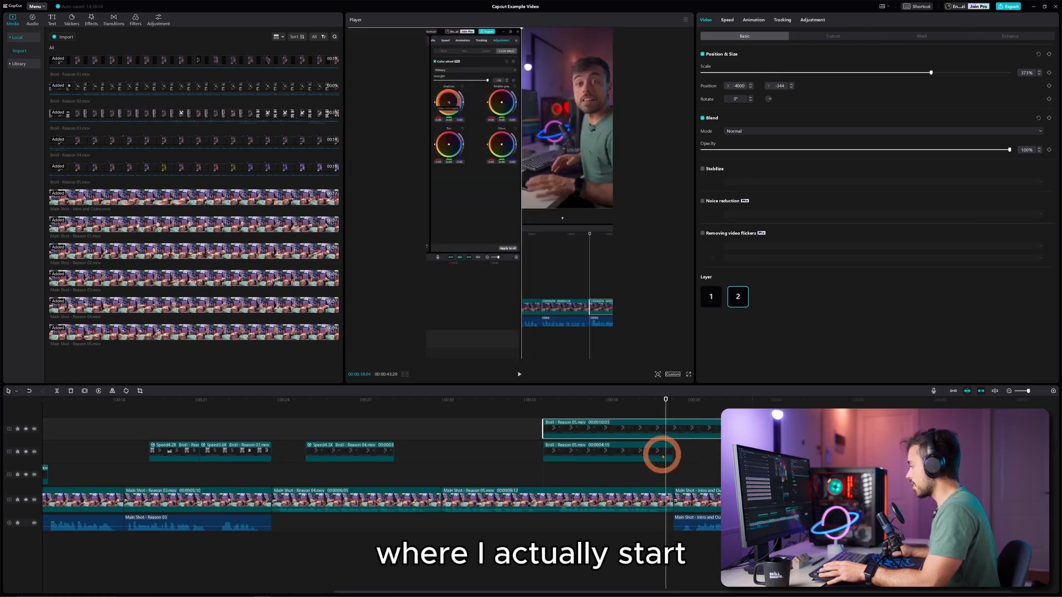
pyautogui.click(669, 453)
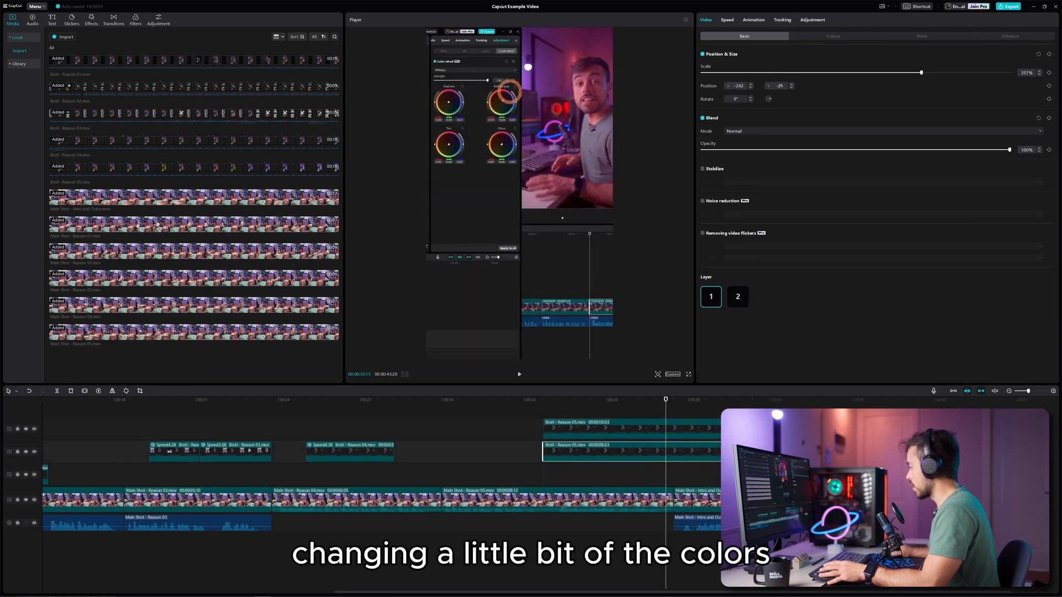
pyautogui.moveTo(672, 401)
pyautogui.mouseDown()
pyautogui.moveTo(690, 401)
pyautogui.moveTo(652, 399)
pyautogui.mouseUp()
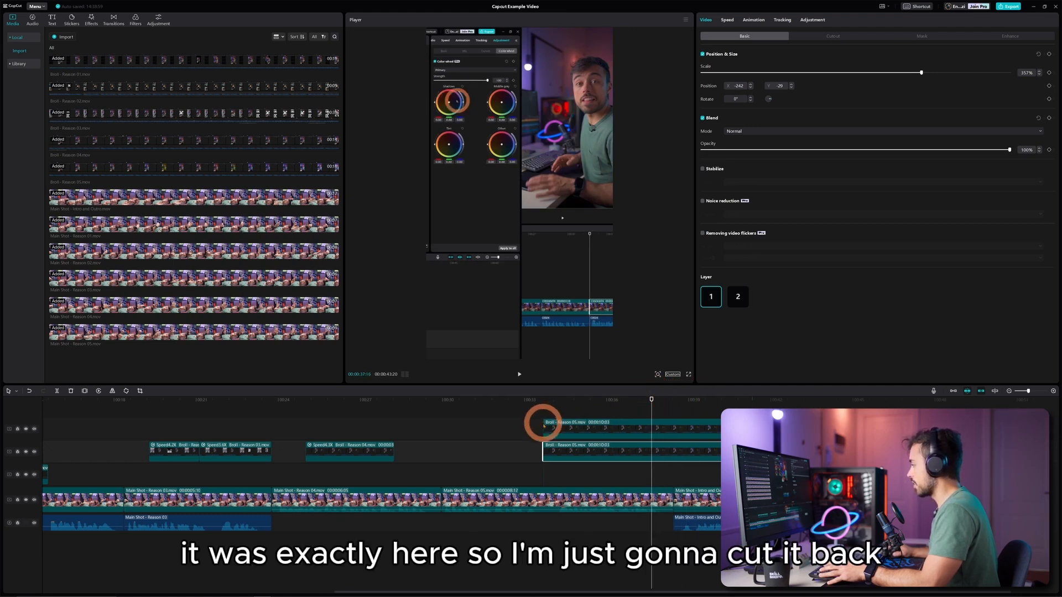
# - Trim the starts of both Broll - Reason 05 copies to the playhead, move them back together to end with Main Shot - Reason 05, and play the section
pyautogui.moveTo(544, 426); pyautogui.dragTo(652, 423)
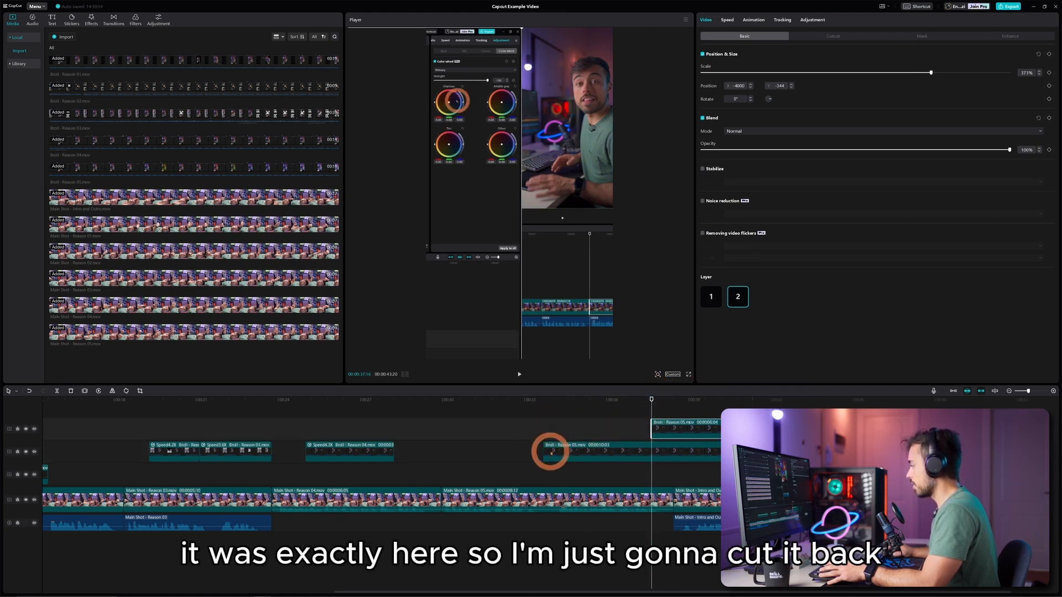
pyautogui.moveTo(551, 451)
pyautogui.mouseDown()
pyautogui.moveTo(540, 450)
pyautogui.moveTo(655, 448)
pyautogui.moveTo(632, 426)
pyautogui.moveTo(561, 432)
pyautogui.mouseUp()
pyautogui.keyDown('ctrl'); pyautogui.click(652, 427); pyautogui.keyUp('ctrl')
pyautogui.click(499, 407)
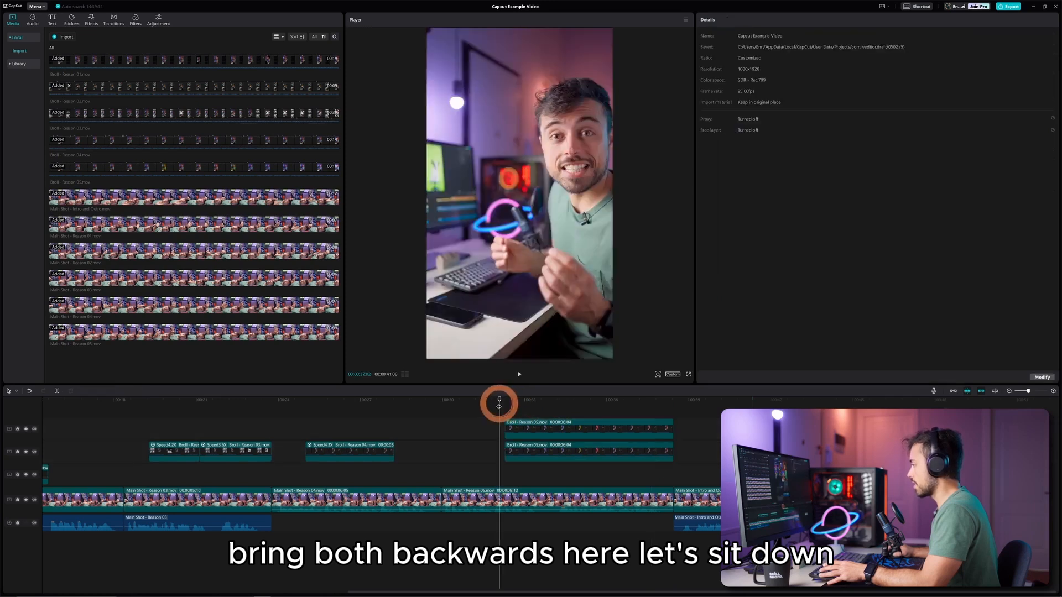
pyautogui.press('space')
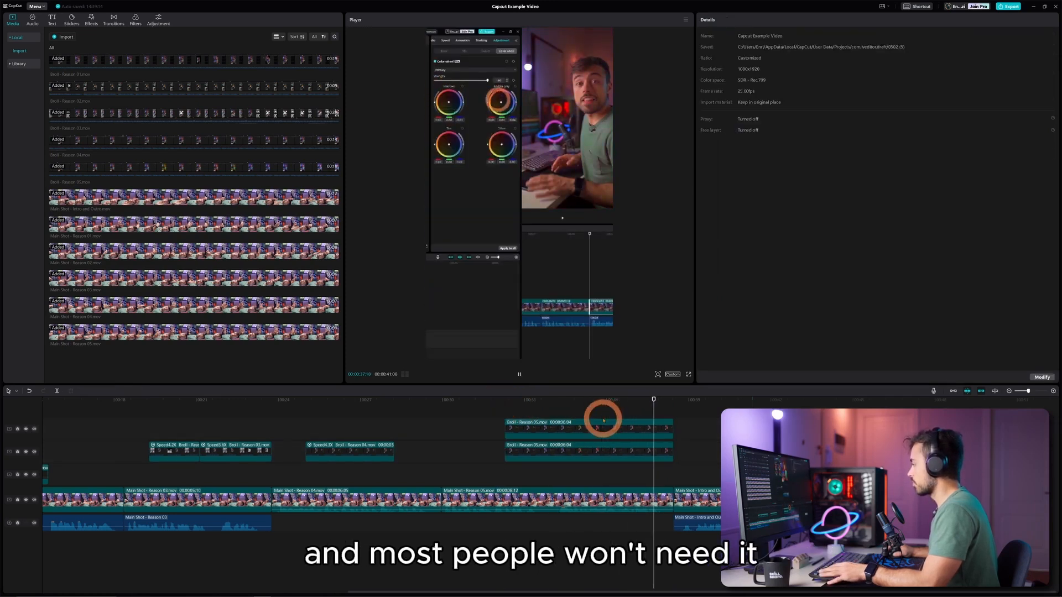
# - Copy the Main Shot - Reason 03 clip and place the duplicate on a track above its B-roll, aligned to the same start
pyautogui.click(374, 402)
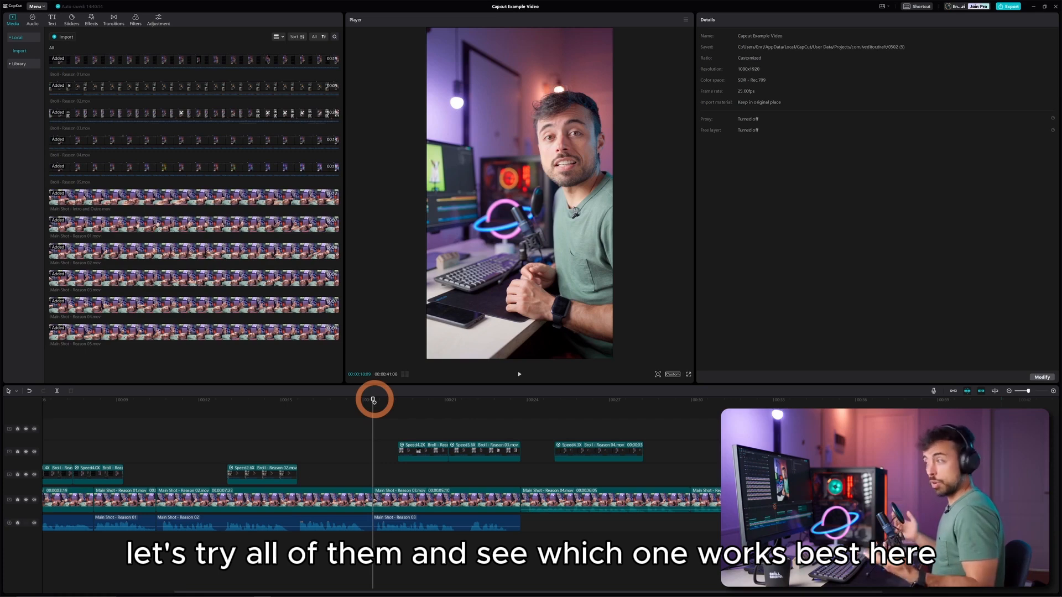
pyautogui.moveTo(374, 401); pyautogui.dragTo(423, 403)
pyautogui.click(413, 493)
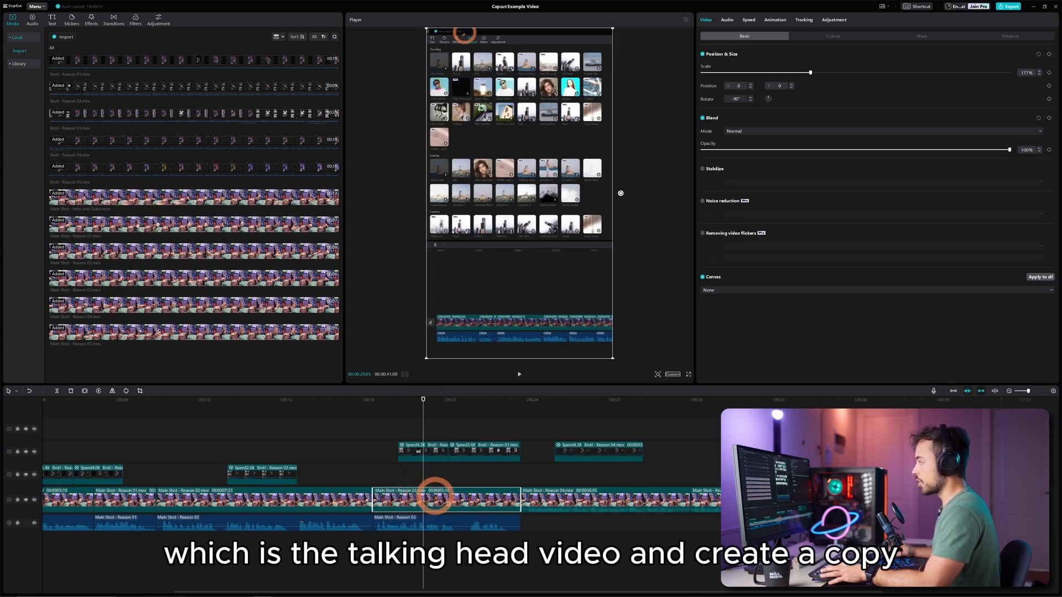
pyautogui.press('Up')
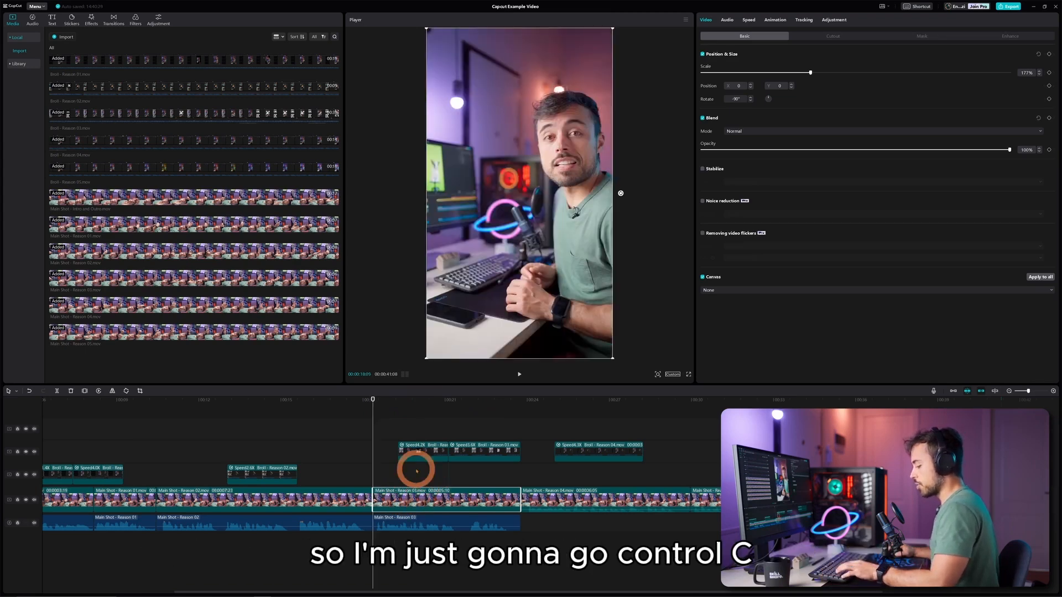
pyautogui.hotkey('ctrl', 'c')
pyautogui.hotkey('ctrl', 'v')
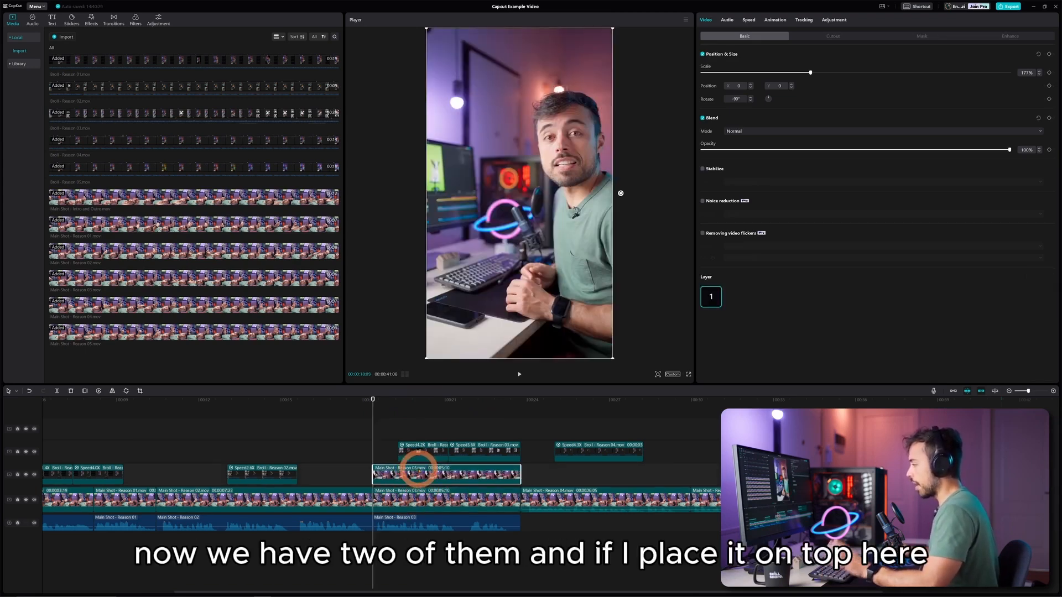
pyautogui.moveTo(418, 468); pyautogui.dragTo(428, 407)
pyautogui.click(391, 404)
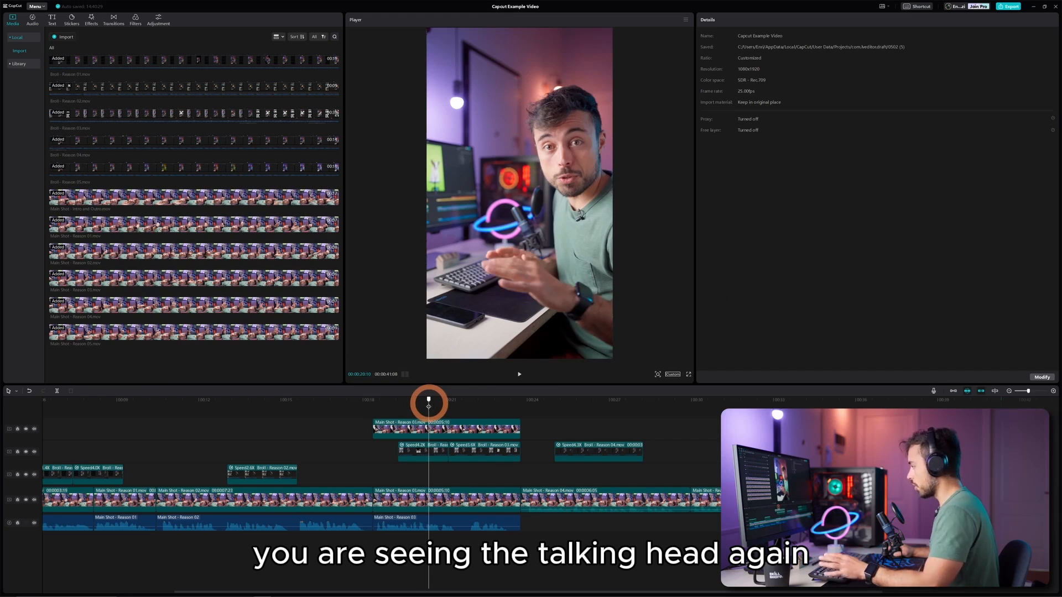
# - Try Auto cutout on the upper Main Shot - Reason 03 copy and shrink it to about 76% in the video frame's lower-right corner
pyautogui.click(414, 426)
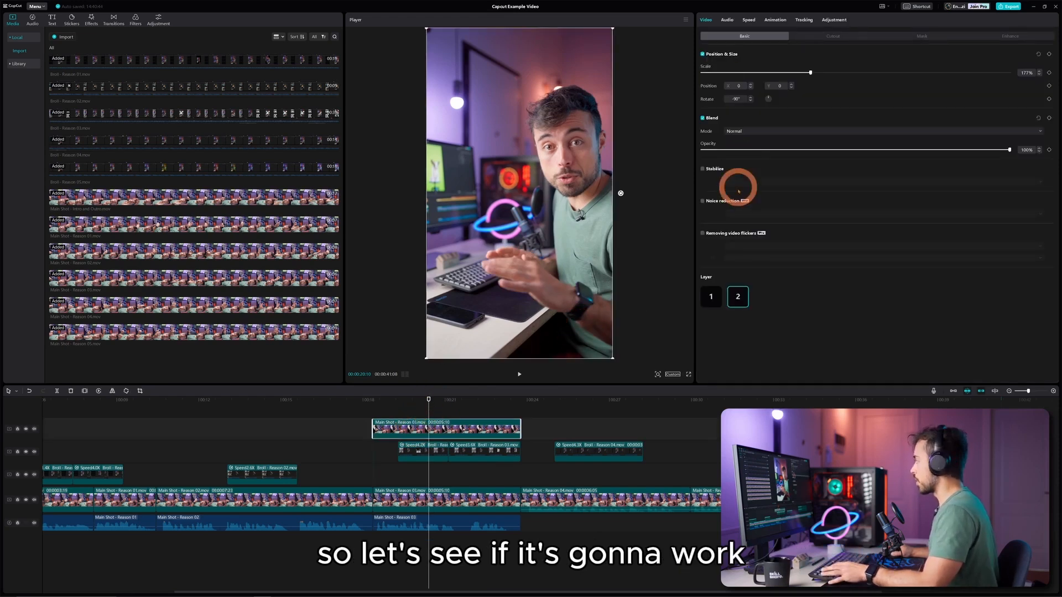
pyautogui.click(835, 36)
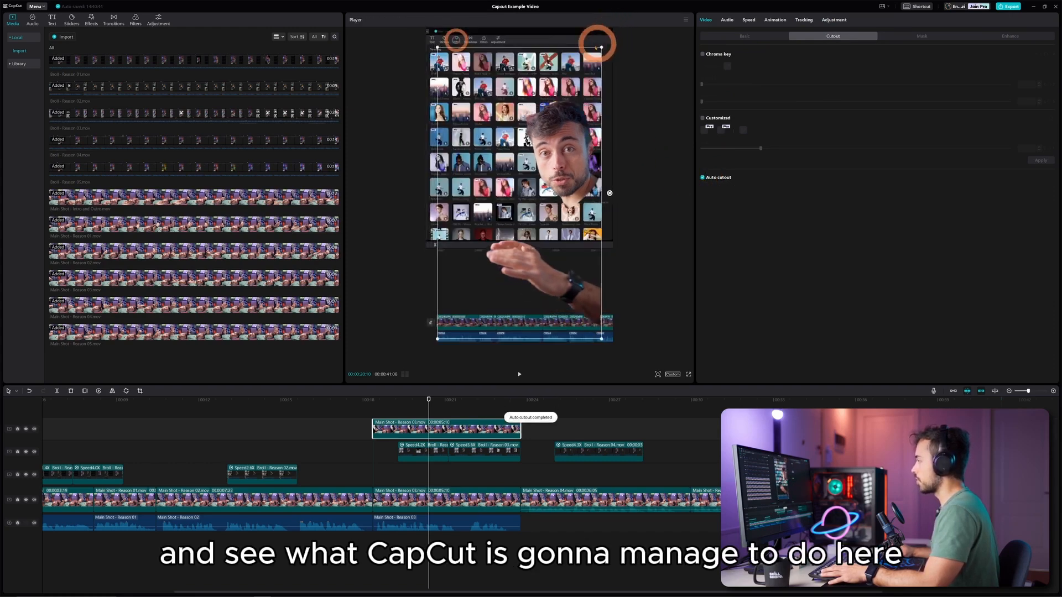
pyautogui.moveTo(537, 166); pyautogui.dragTo(594, 255)
pyautogui.click(420, 408)
pyautogui.moveTo(421, 413); pyautogui.dragTo(457, 411)
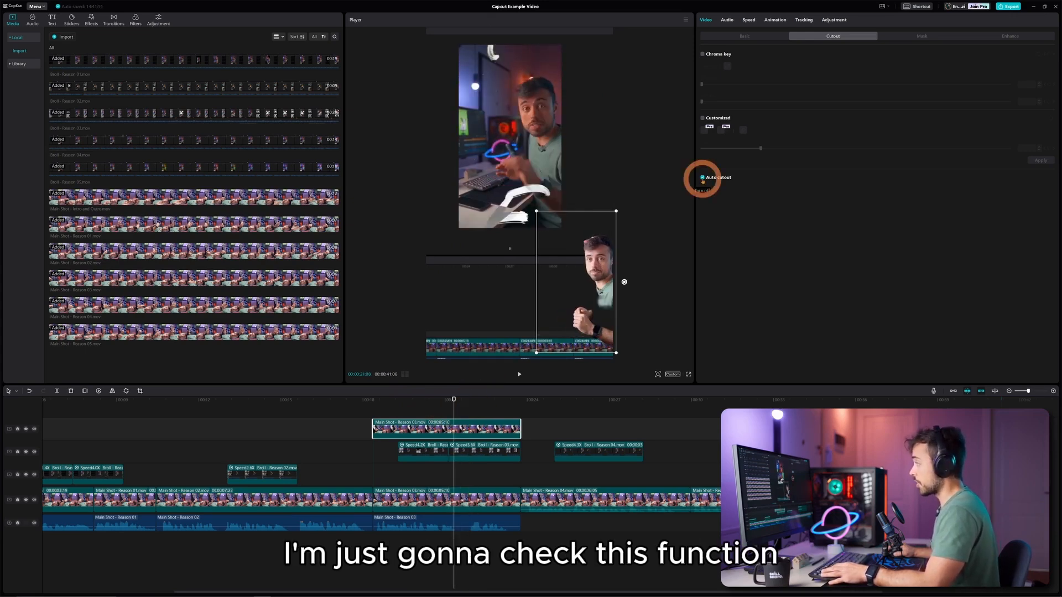
# - Replace the copy's Auto cutout with a Circle mask around the speaker, about 2213 by 1516 in size, with feather 5
pyautogui.click(702, 179)
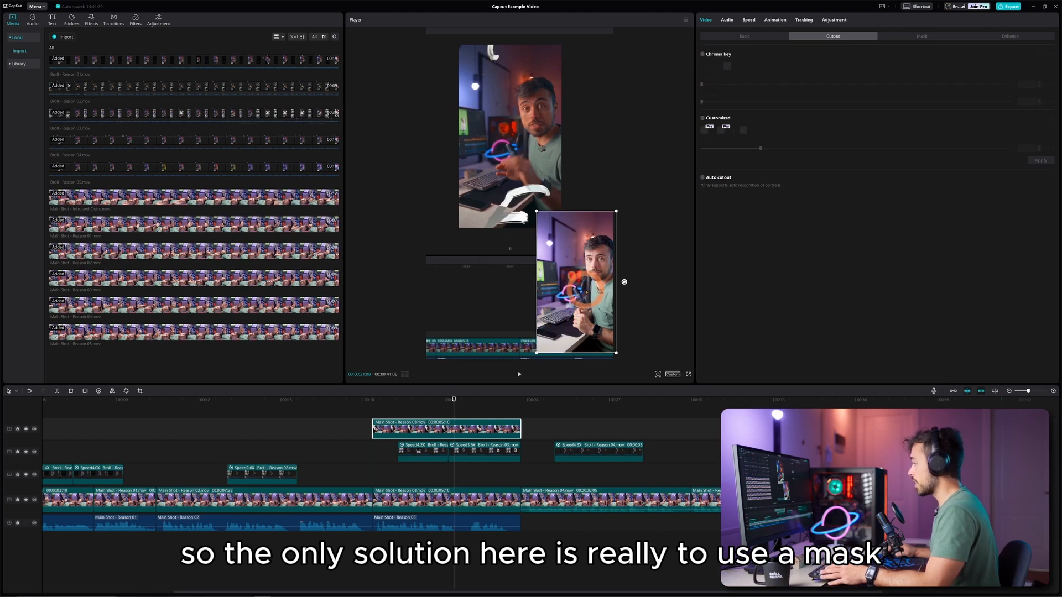
pyautogui.moveTo(580, 287); pyautogui.dragTo(582, 293)
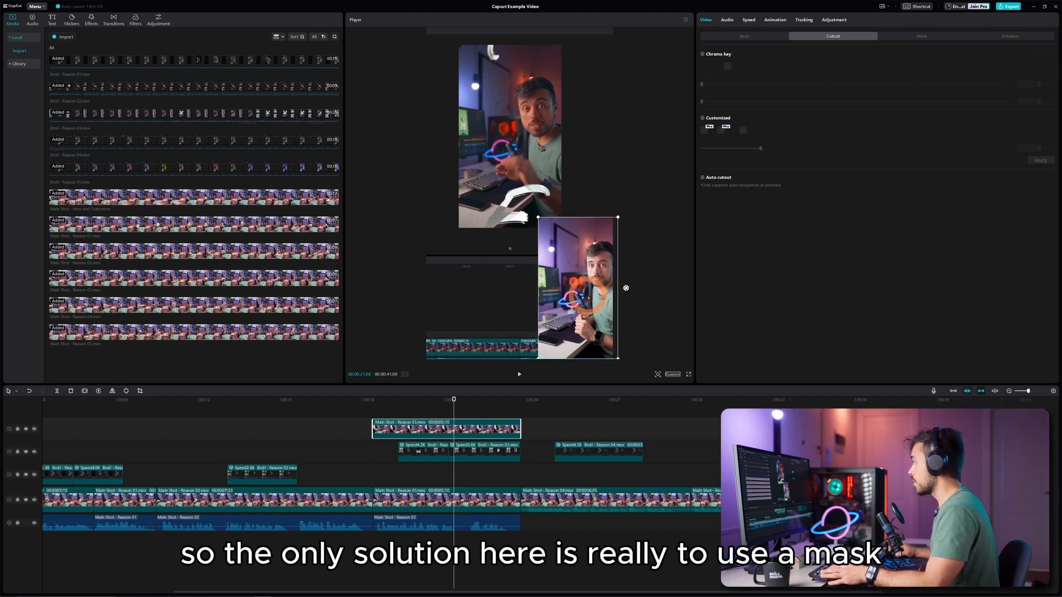
pyautogui.click(933, 36)
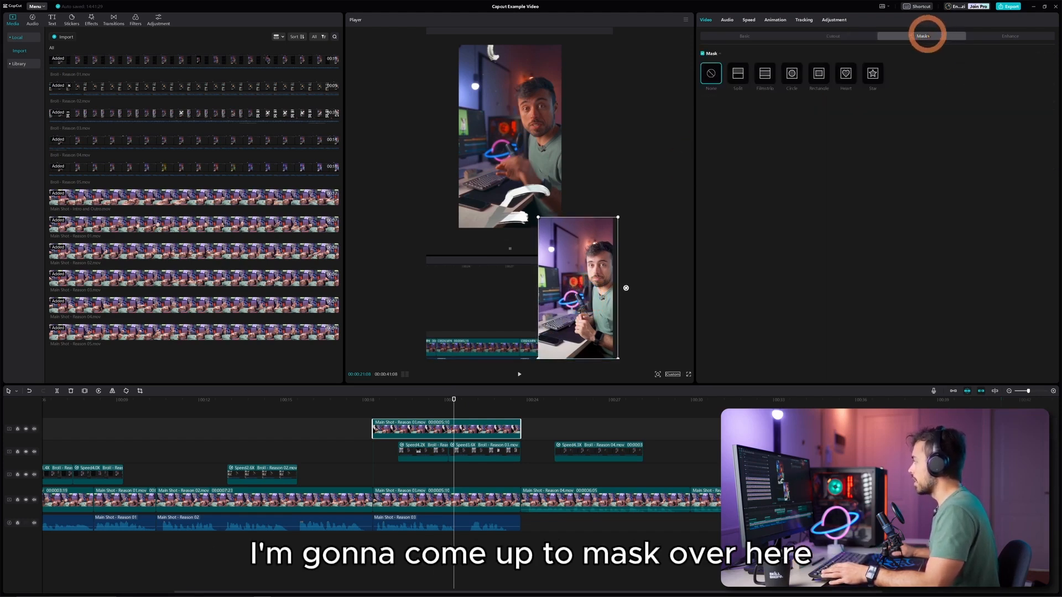
pyautogui.click(791, 74)
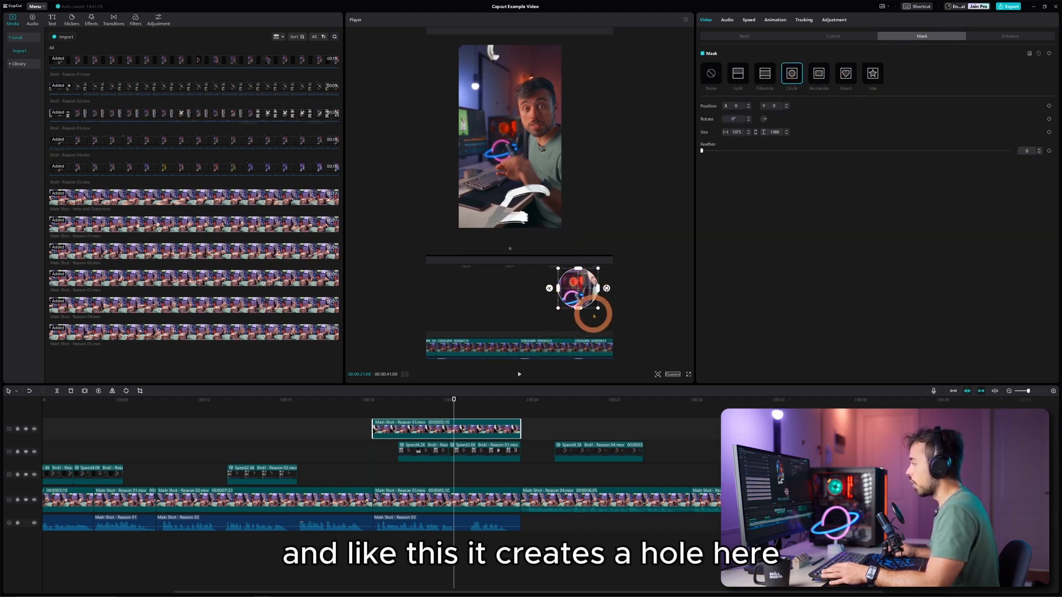
pyautogui.moveTo(598, 308)
pyautogui.mouseDown()
pyautogui.moveTo(600, 319)
pyautogui.moveTo(589, 280)
pyautogui.moveTo(588, 300)
pyautogui.mouseUp()
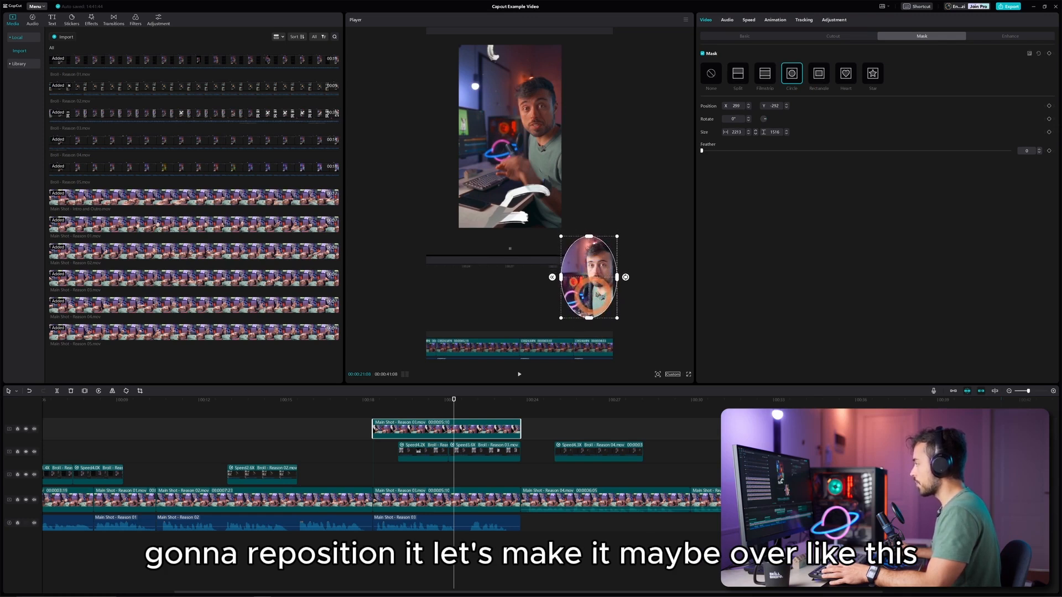
pyautogui.click(715, 153)
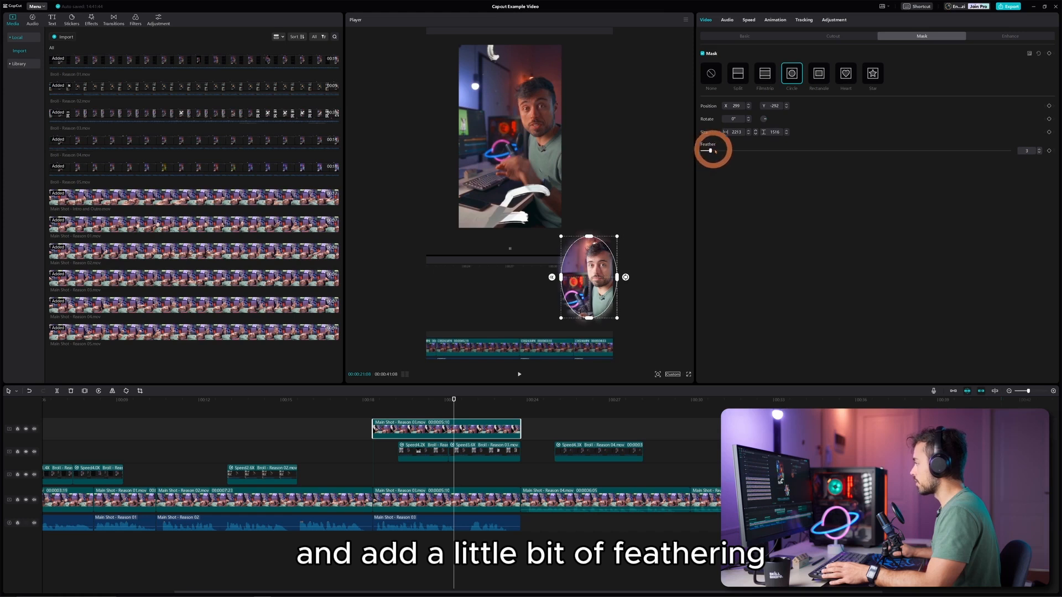
pyautogui.moveTo(715, 151); pyautogui.dragTo(716, 151)
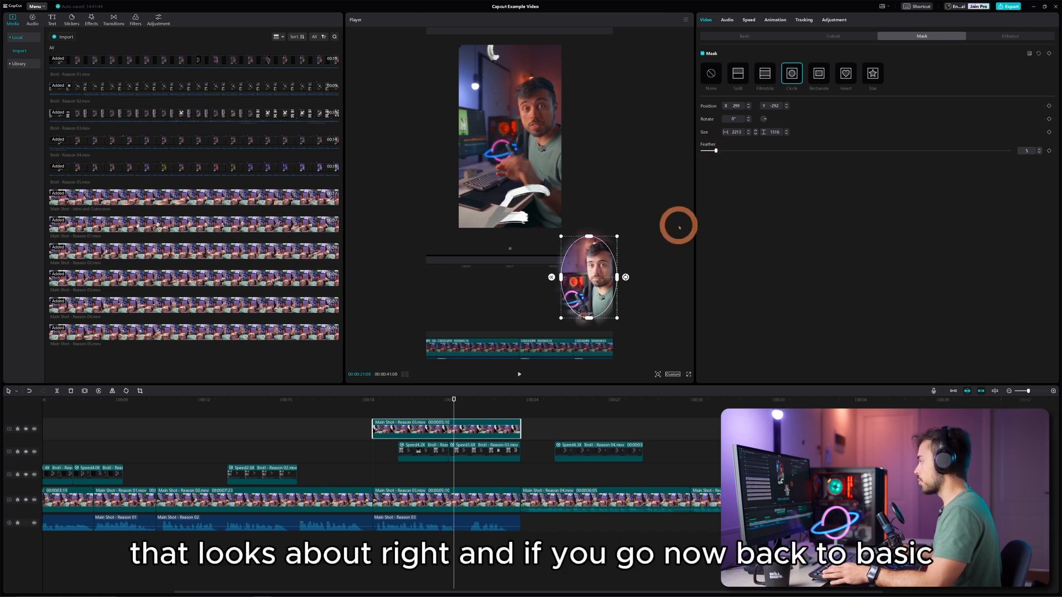
# - Align the masked talking head with the video frame's right edge near the lower corner and play the section from the clip's start
pyautogui.click(746, 36)
pyautogui.moveTo(597, 294); pyautogui.dragTo(596, 299)
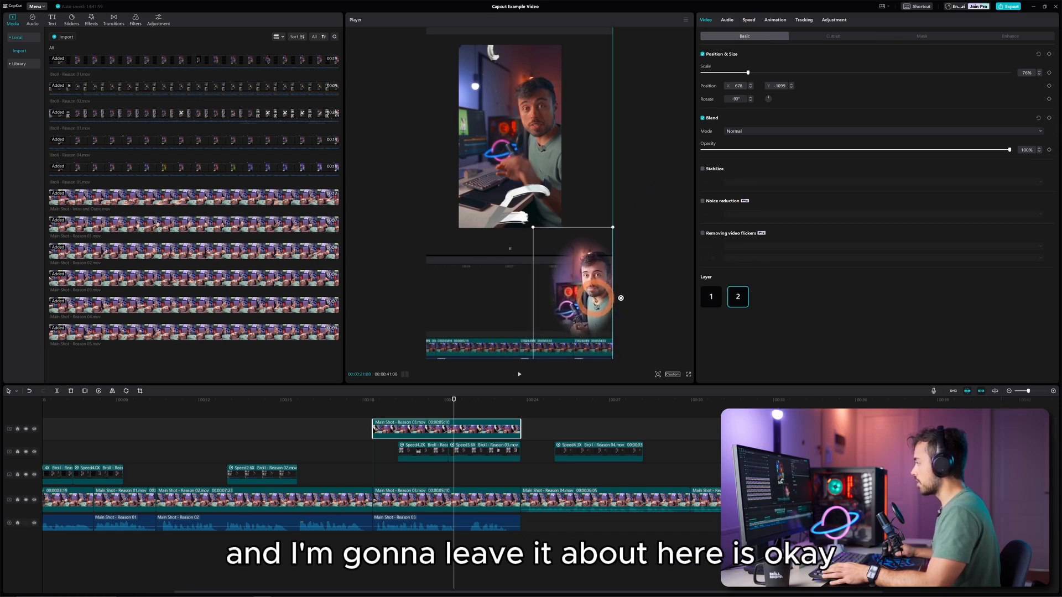
pyautogui.click(368, 409)
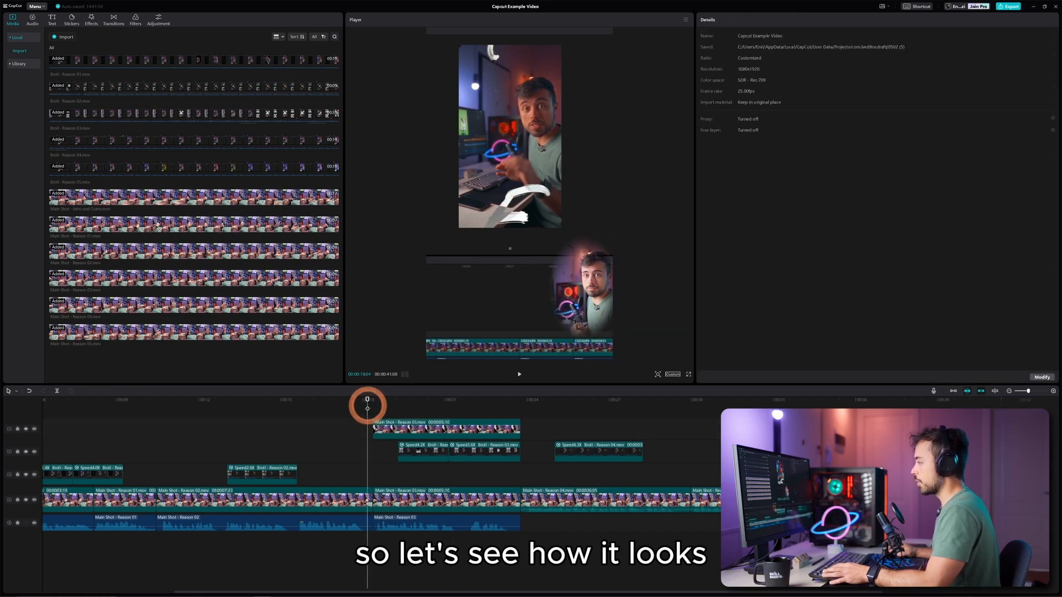
pyautogui.press('space')
pyautogui.press('space')
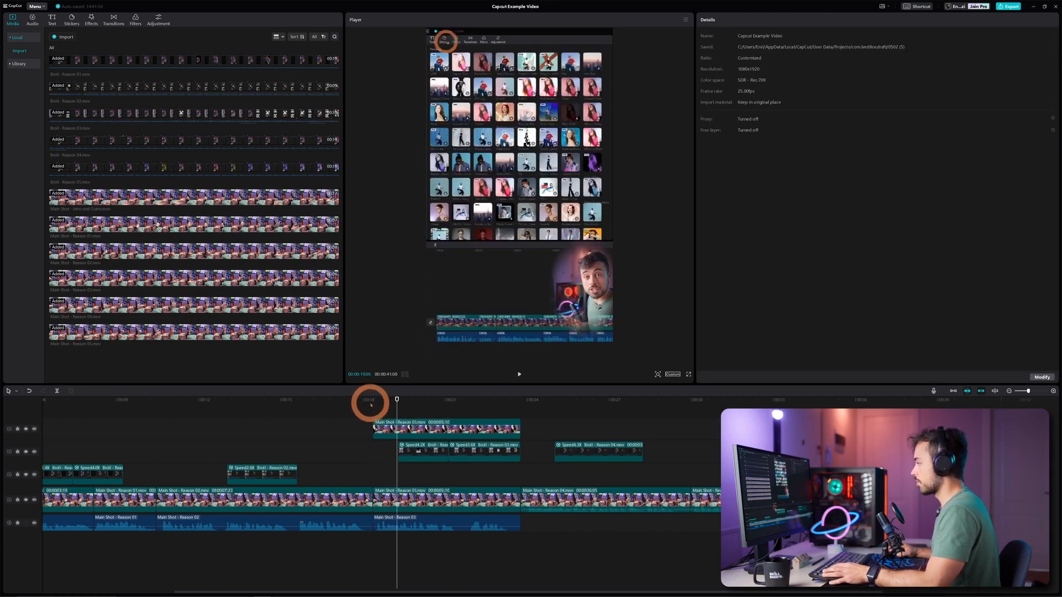
# - Trim the start of the masked Main Shot - Reason 03 copy to match the beginning of the B-roll beneath it
pyautogui.press('space')
pyautogui.press('space')
pyautogui.press('Up')
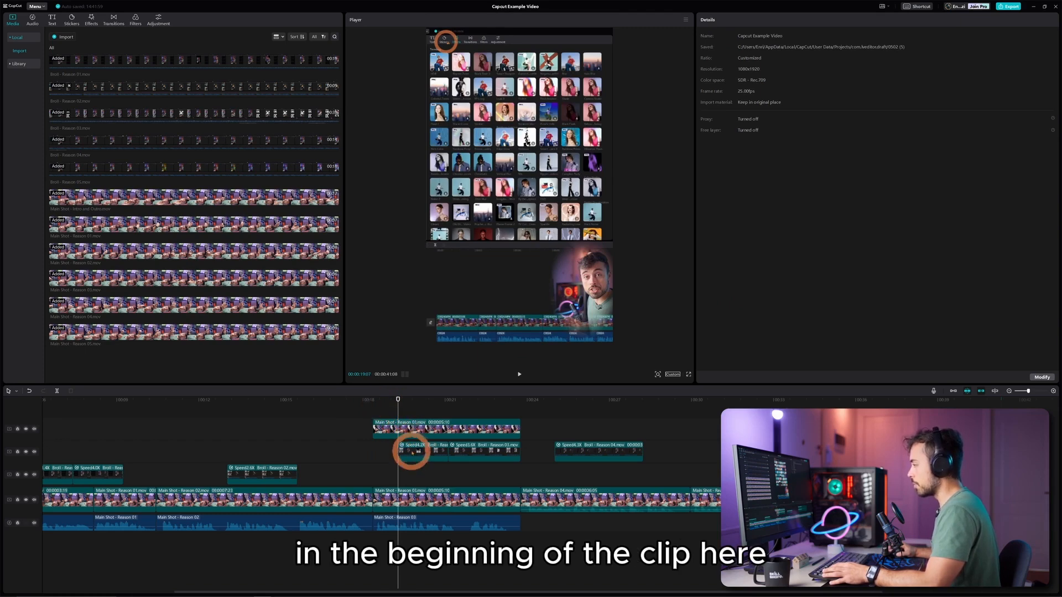
pyautogui.moveTo(374, 427); pyautogui.dragTo(398, 428)
pyautogui.click(382, 409)
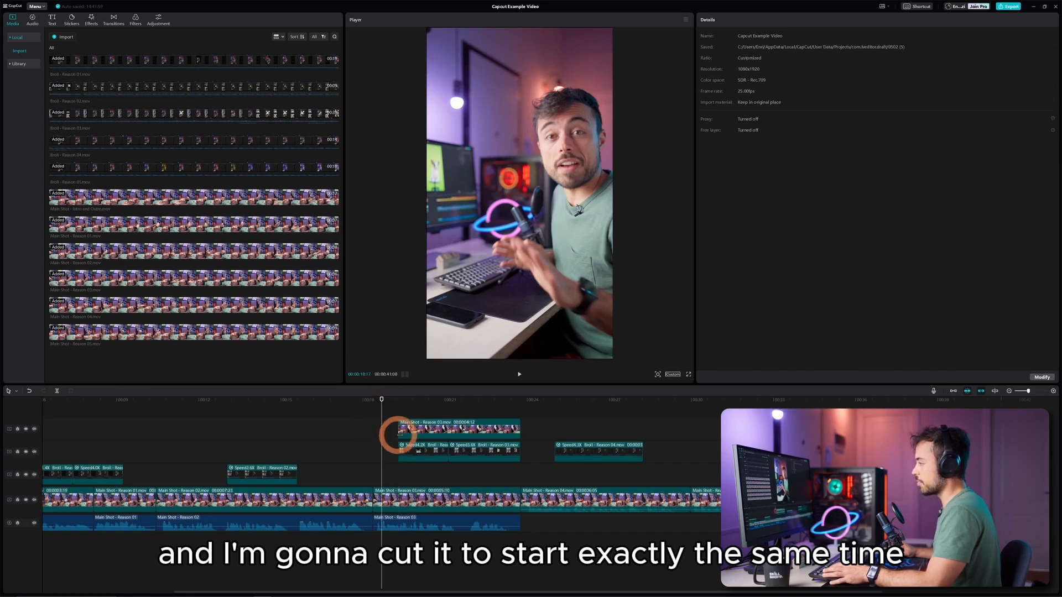
# - Play the masked section to find the cut in the talking head and split the upper Main Shot - Reason 03 copy there, at 00:00:21:03
pyautogui.press('space')
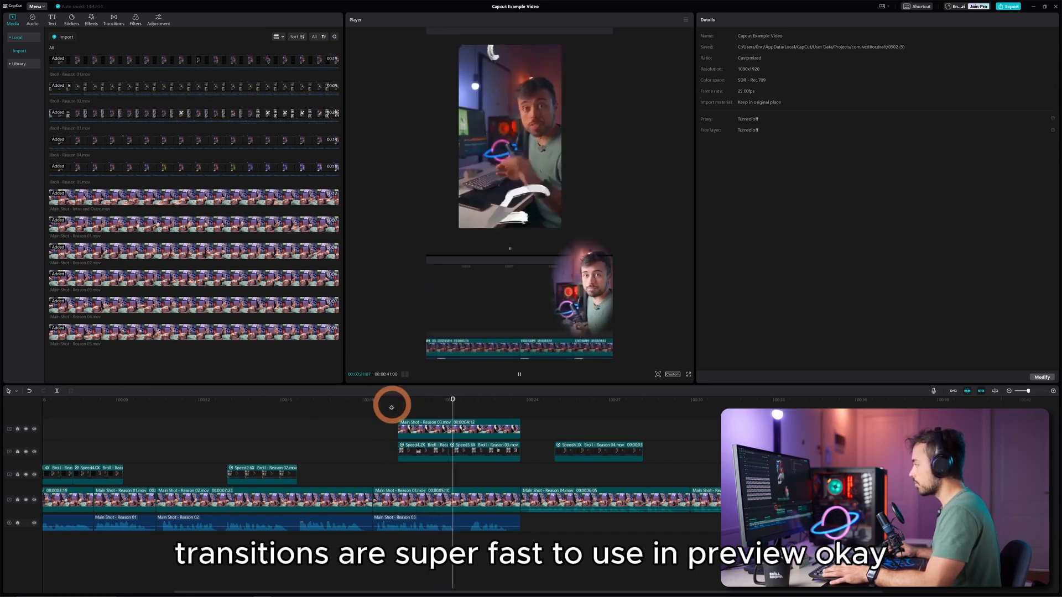
pyautogui.click(444, 399)
pyautogui.click(448, 398)
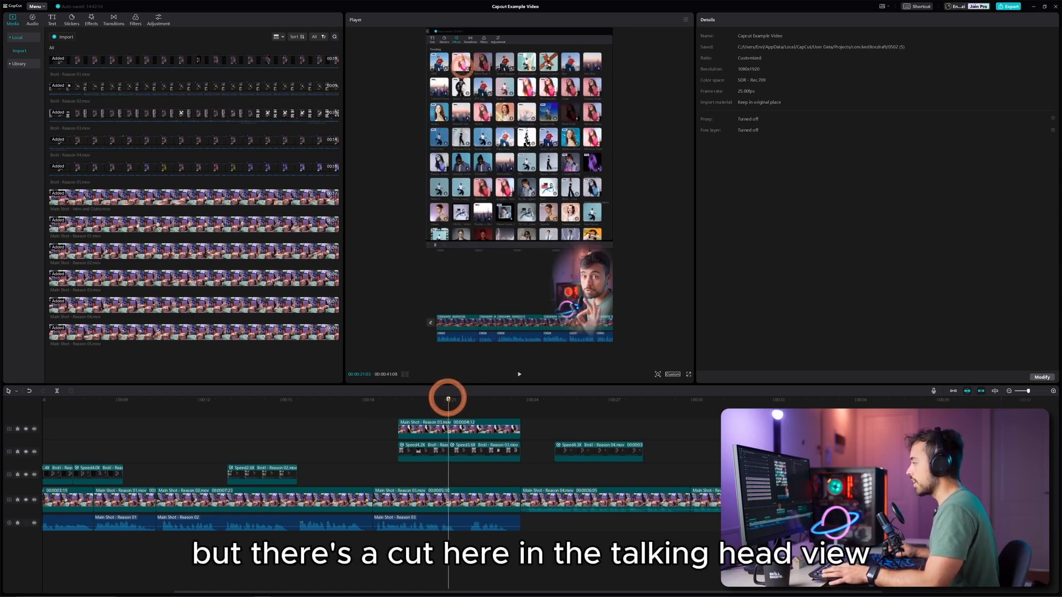
pyautogui.press('space')
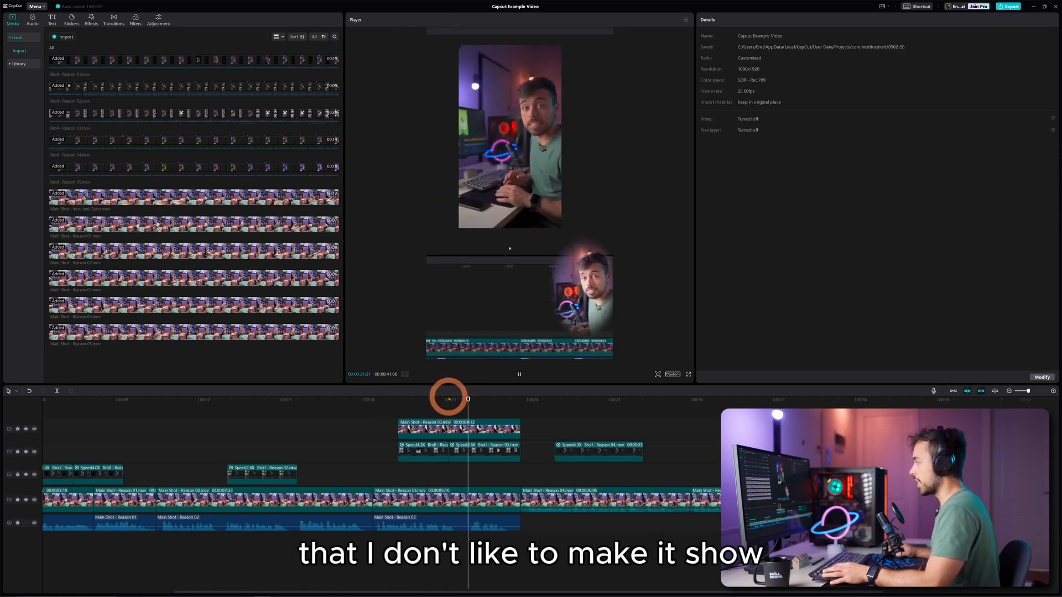
pyautogui.press('space')
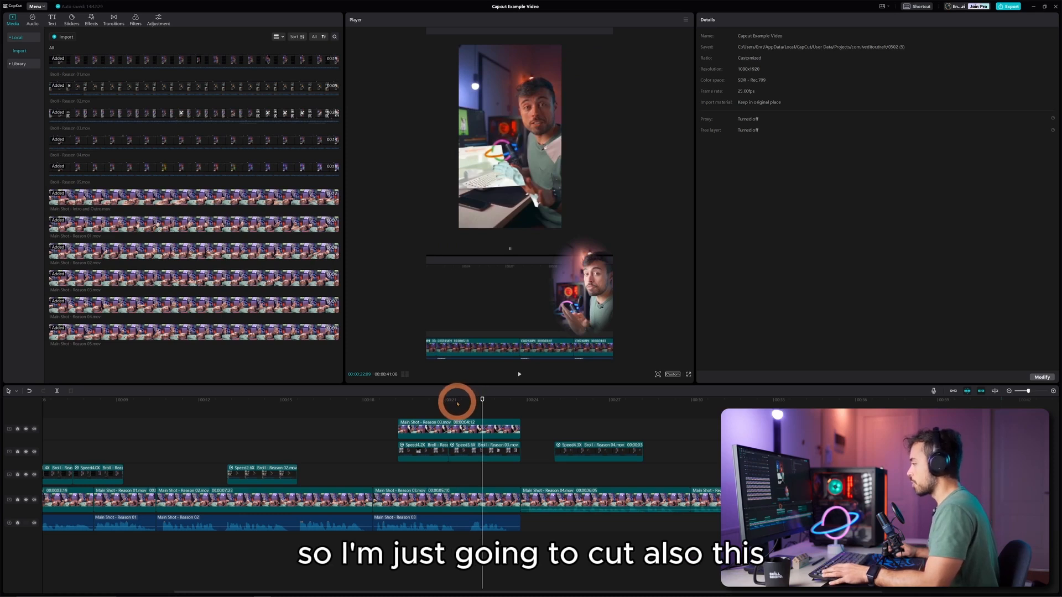
pyautogui.click(449, 398)
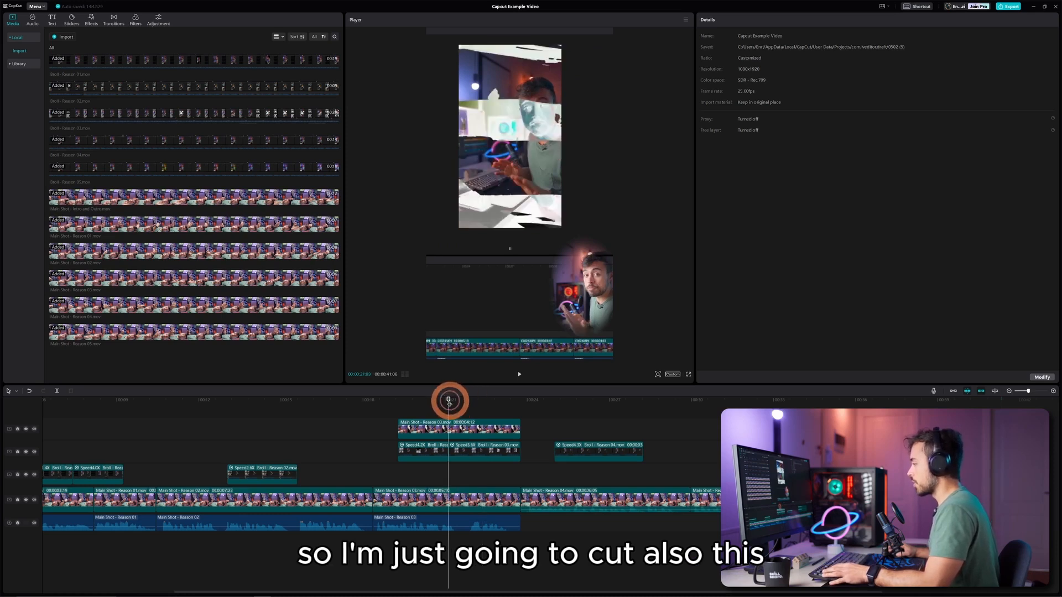
pyautogui.click(450, 433)
pyautogui.hotkey('ctrl', 'b')
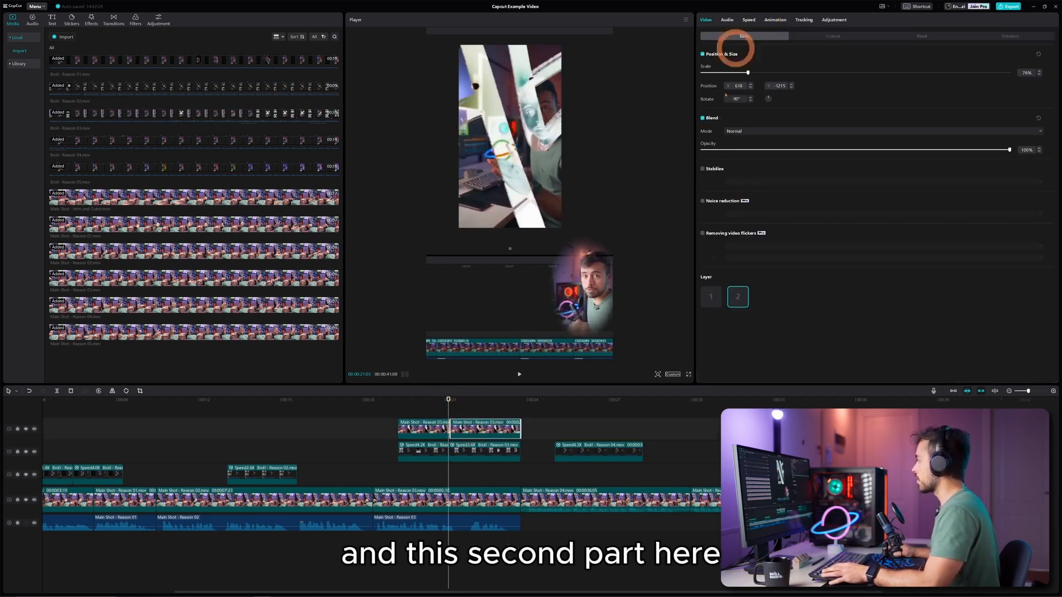
# - Try moving one part of the split talking head to the video frame's upper-left area, and play the section with the overlay
pyautogui.moveTo(593, 301); pyautogui.dragTo(469, 103)
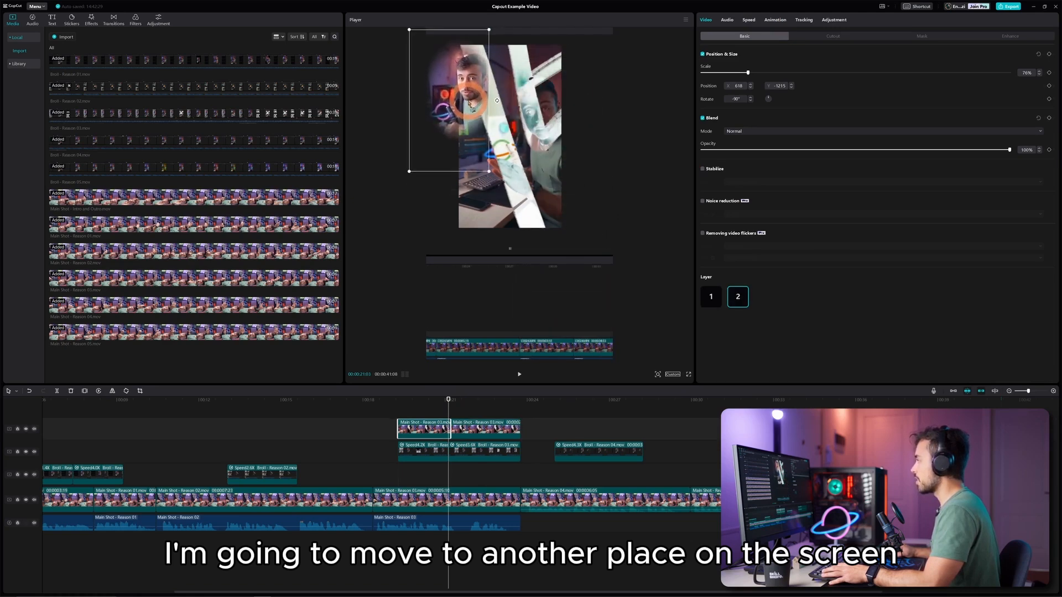
pyautogui.click(396, 400)
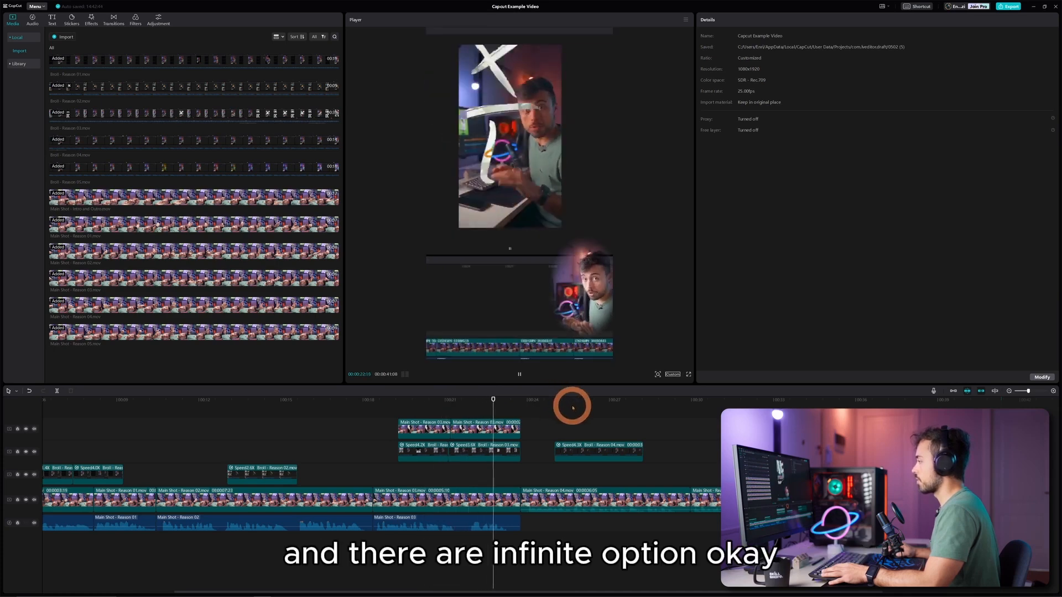
pyautogui.press('space')
# - Try trimming the starts of the second masked talking-head part and the second Broll - Reason 03 clip to where the audio begins
pyautogui.click(468, 422)
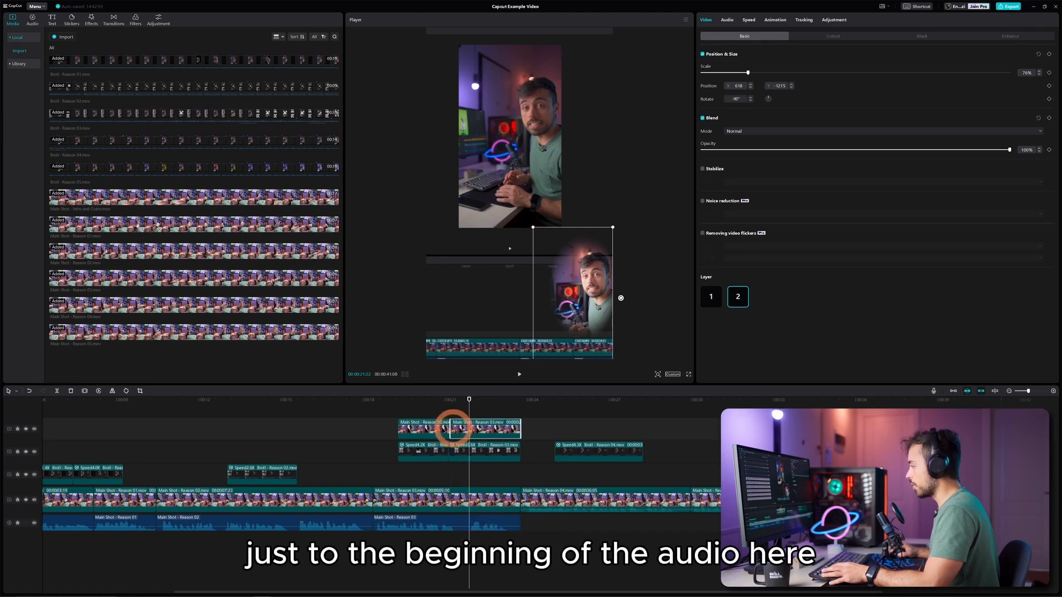
pyautogui.moveTo(451, 426); pyautogui.dragTo(469, 427)
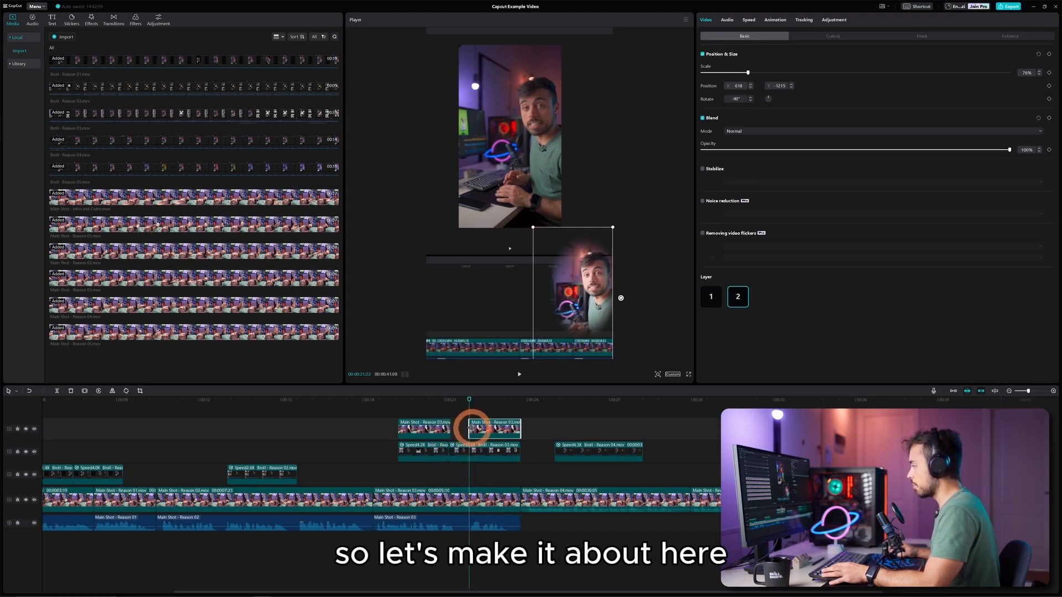
pyautogui.click(452, 455)
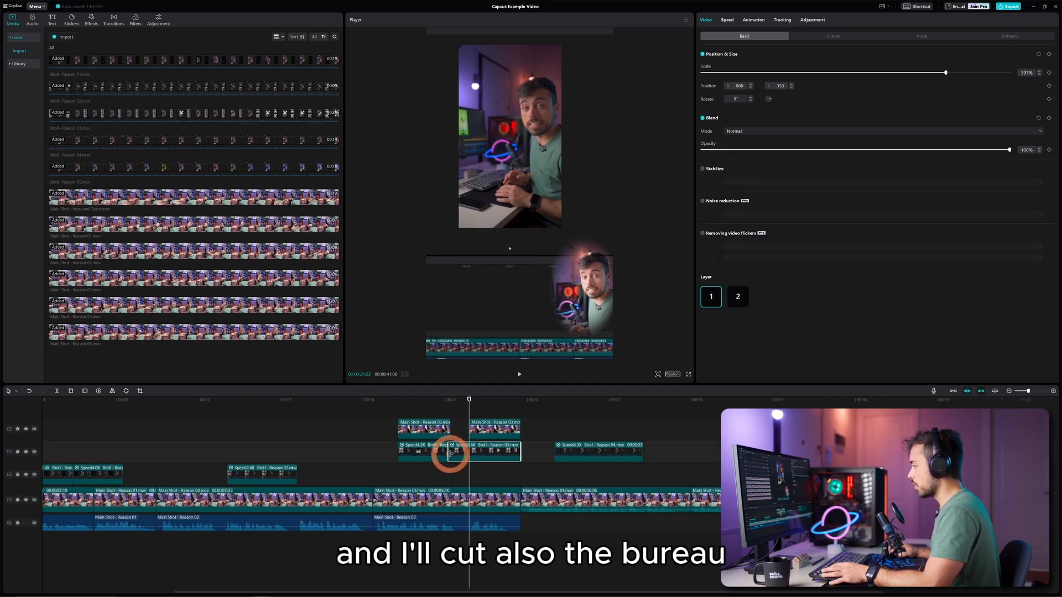
pyautogui.moveTo(450, 454); pyautogui.dragTo(481, 429)
pyautogui.click(469, 427)
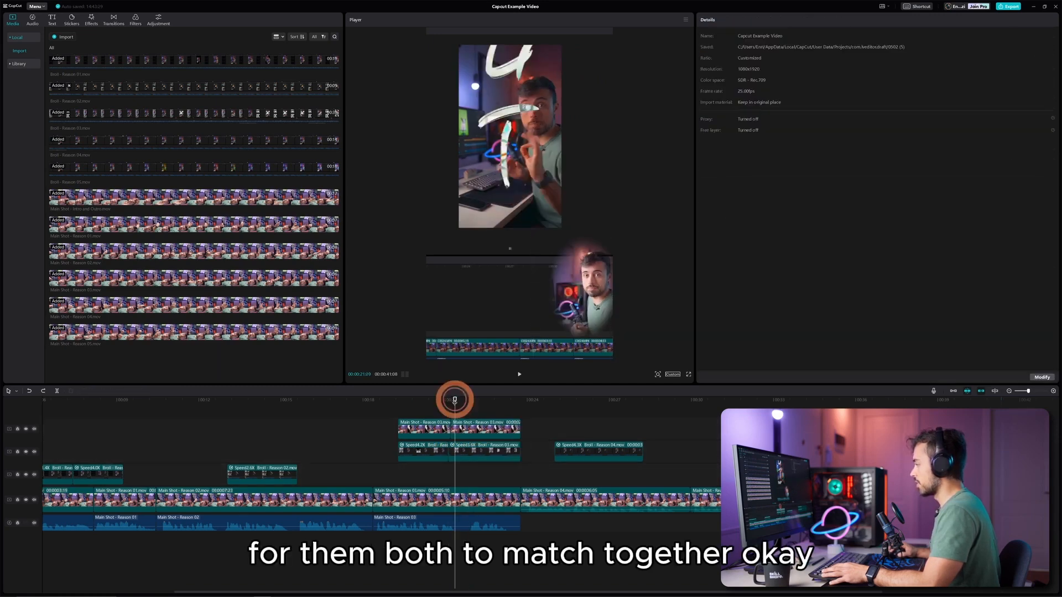
# - Split all tracks in the Reason 03 section at 00:00:21:21 and again where the first part's audio ends
pyautogui.press('space')
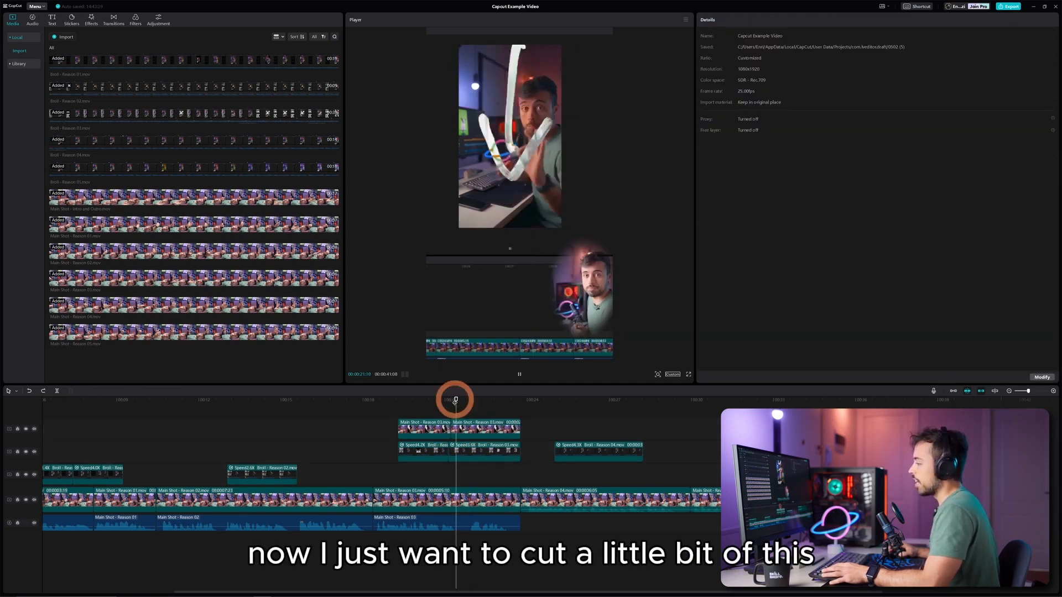
pyautogui.press('space')
pyautogui.moveTo(465, 399); pyautogui.dragTo(467, 398)
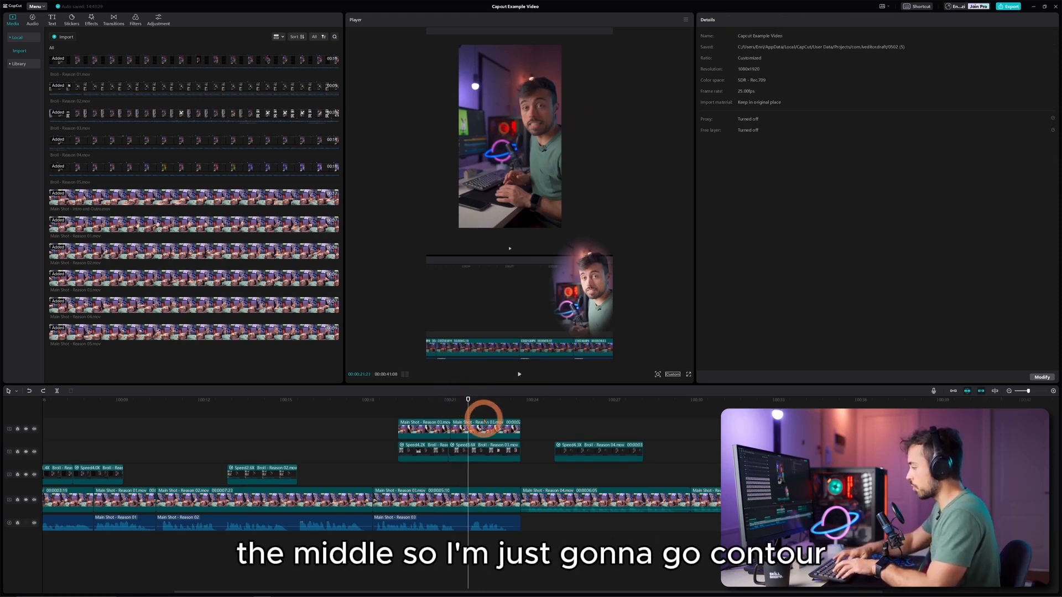
pyautogui.hotkey('ctrl', 'shift', 'b')
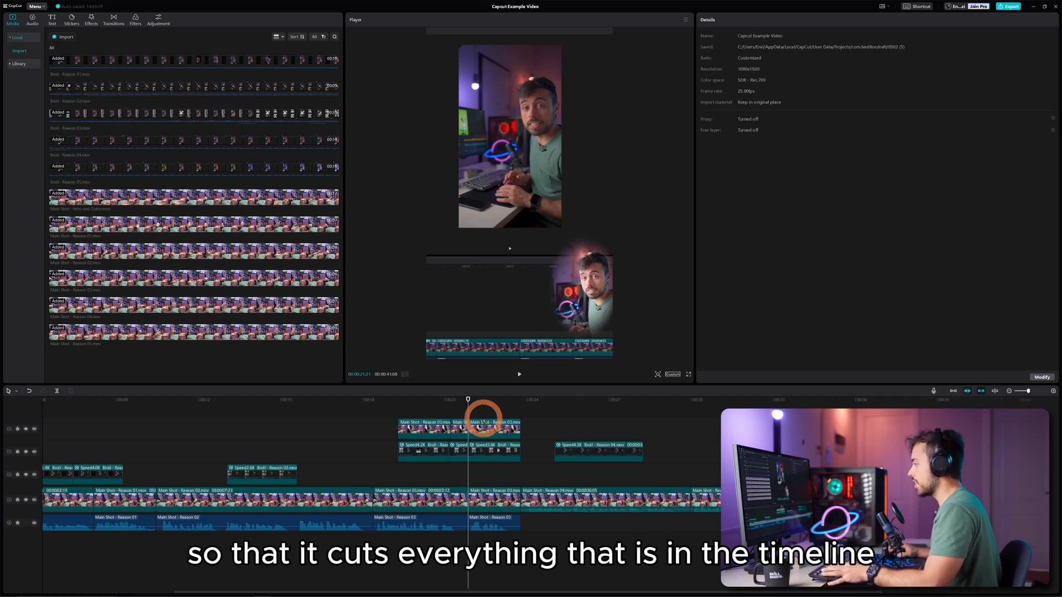
pyautogui.moveTo(450, 400); pyautogui.dragTo(456, 400)
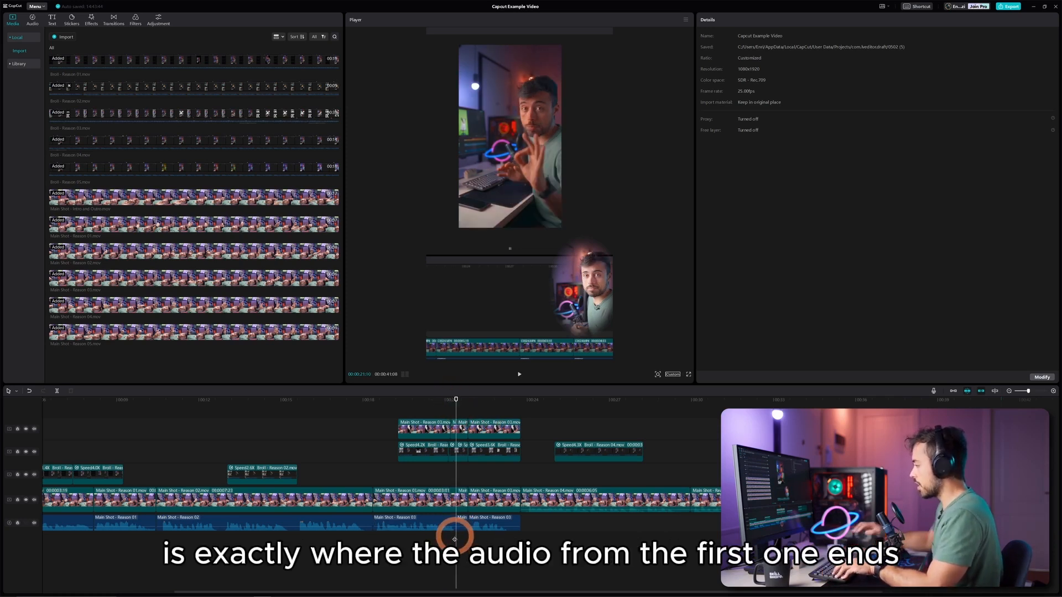
# - Delete the short segment between the two new cuts on all the Reason 03 video, overlay and audio tracks
pyautogui.scroll(3, 523, 479)
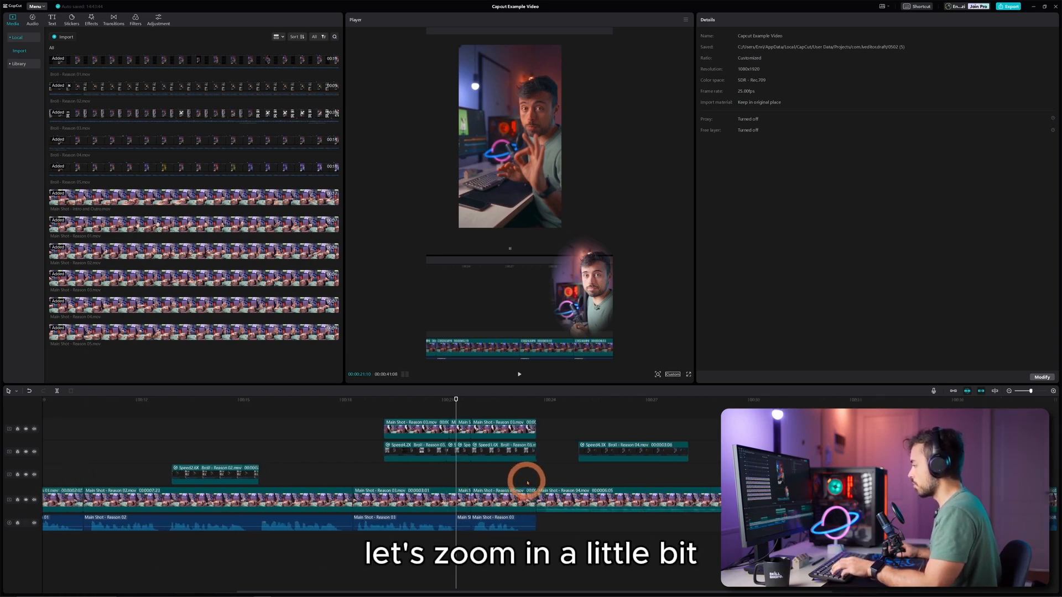
pyautogui.scroll(2, 527, 482)
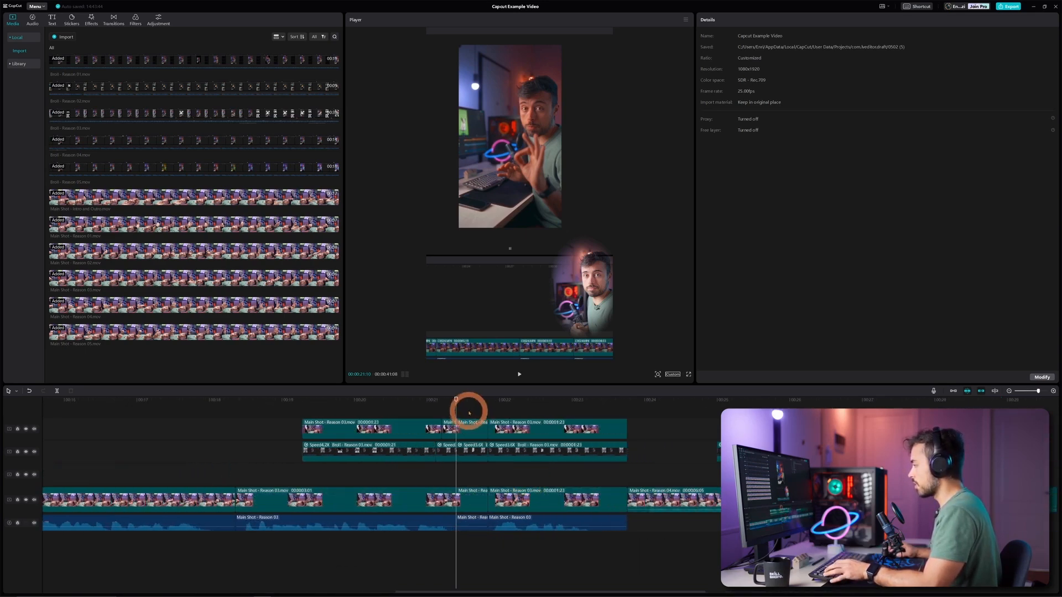
pyautogui.moveTo(467, 410); pyautogui.dragTo(477, 541)
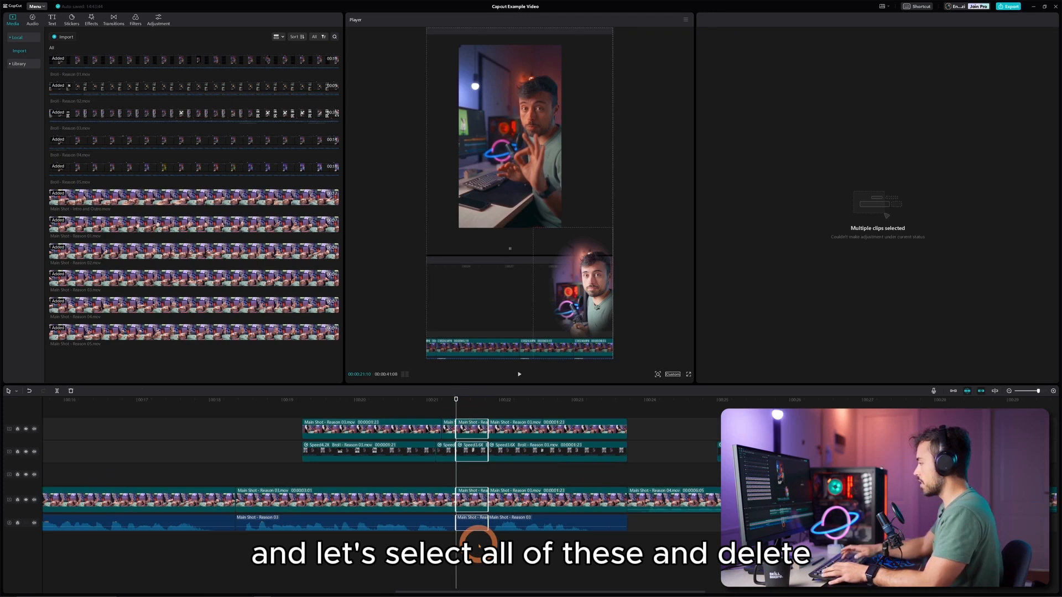
pyautogui.press('Delete')
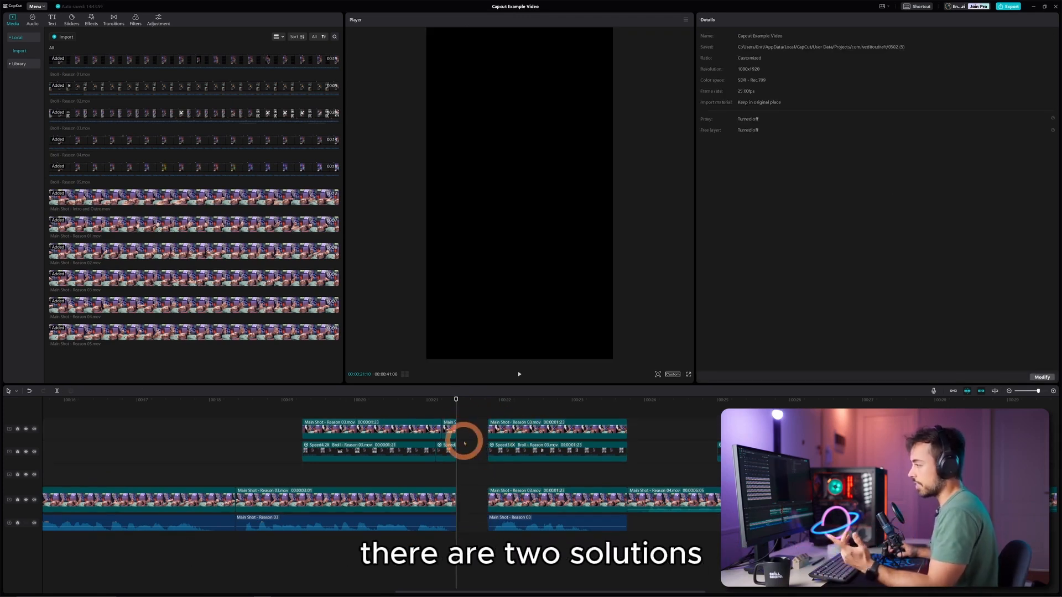
# - Select every clip after the gap with Select rightward and close the gap against the earlier Reason 03 clips
pyautogui.click(17, 391)
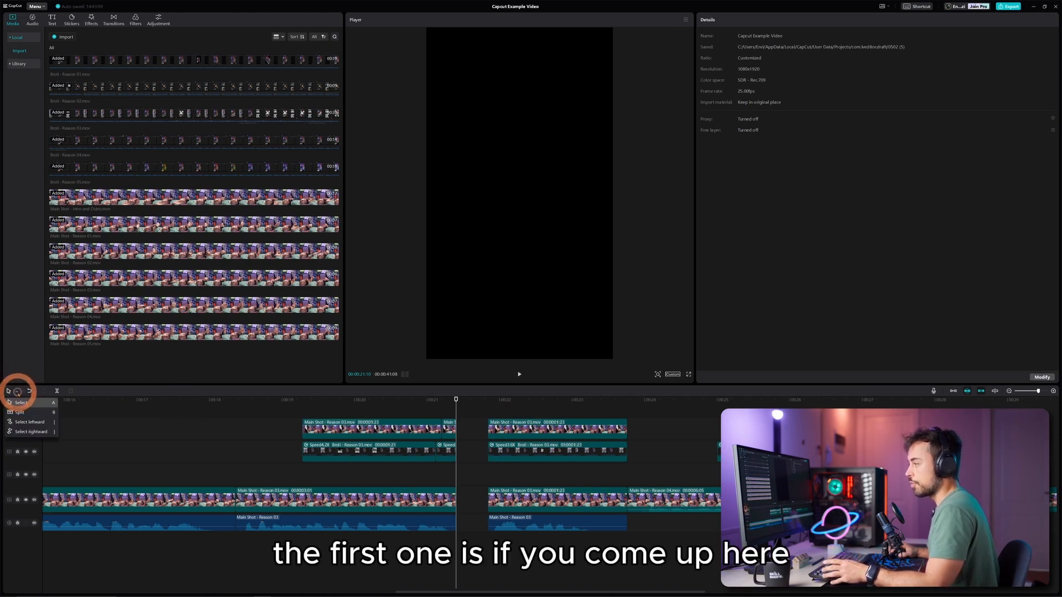
pyautogui.click(31, 432)
pyautogui.click(496, 431)
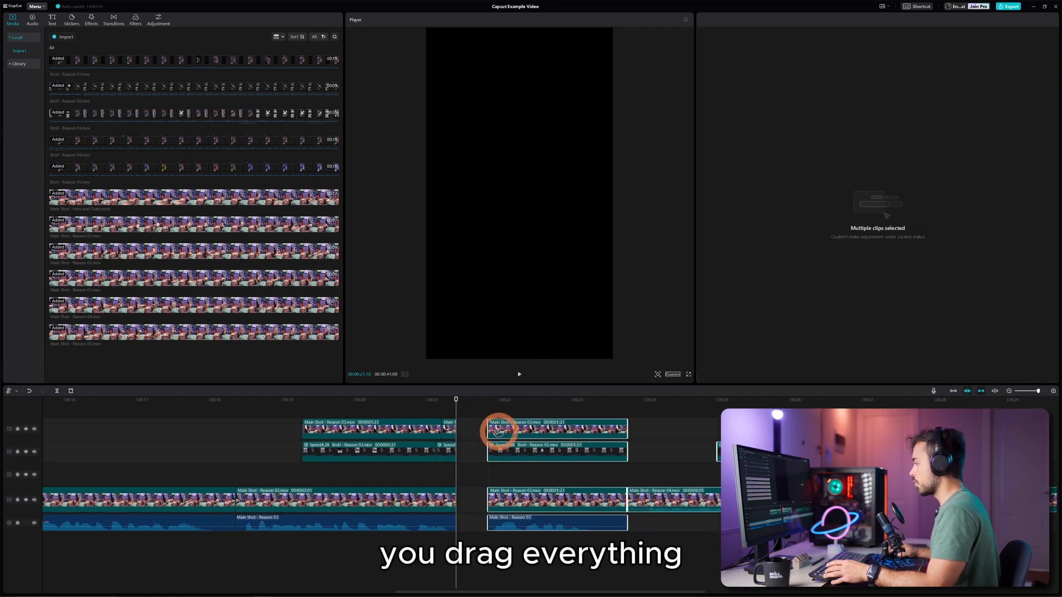
pyautogui.press('a')
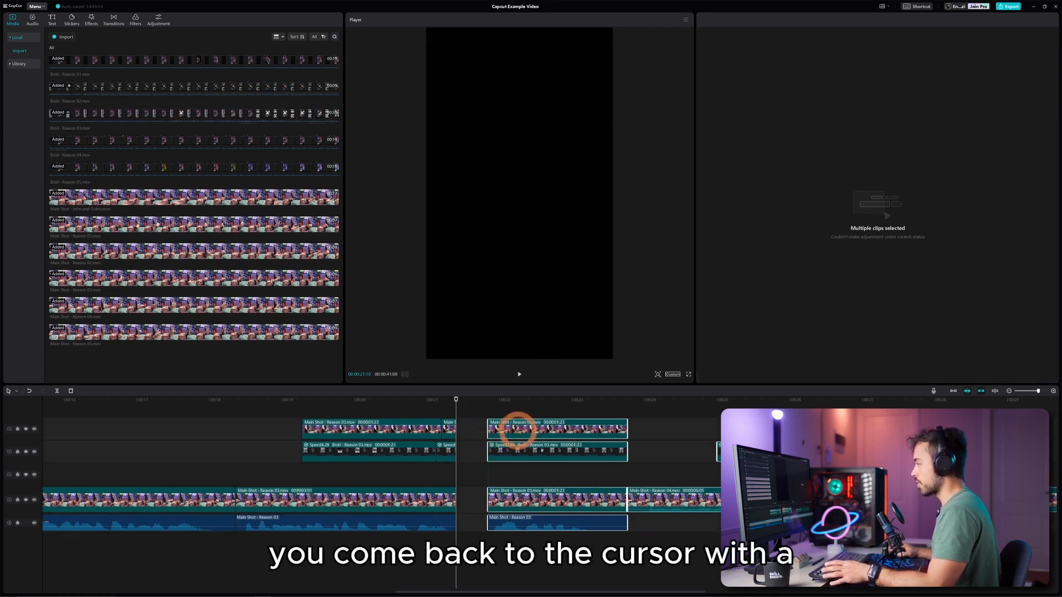
pyautogui.moveTo(523, 427)
pyautogui.mouseDown()
pyautogui.moveTo(491, 429)
pyautogui.moveTo(536, 423)
pyautogui.mouseUp()
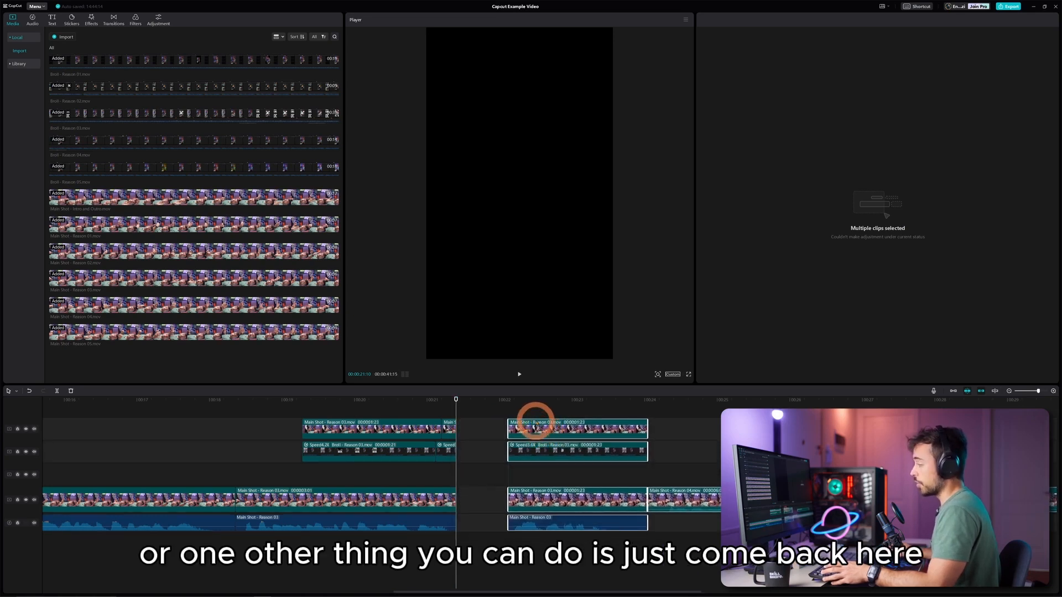
pyautogui.click(954, 391)
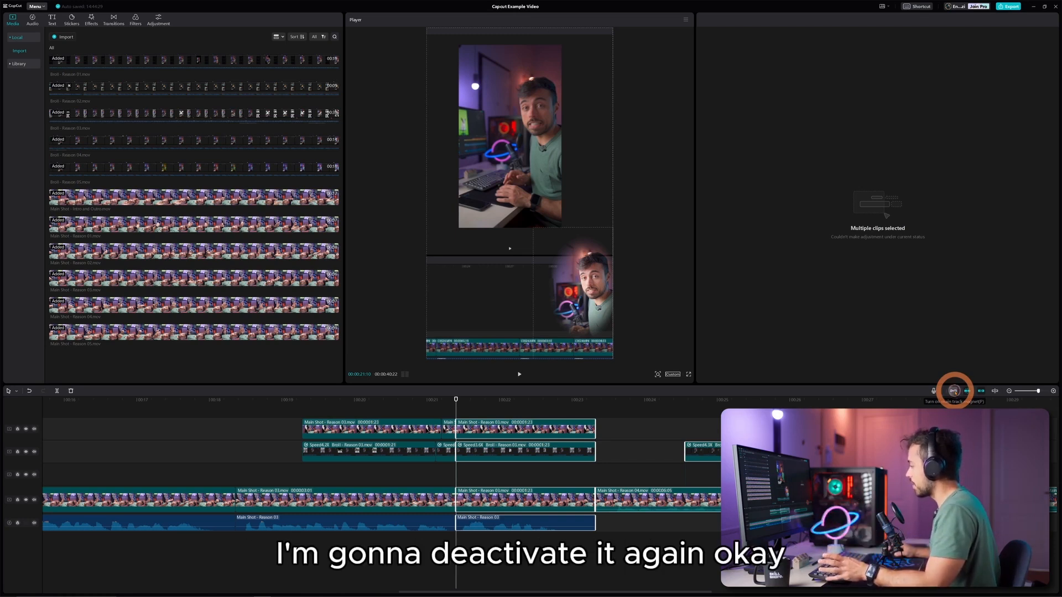
pyautogui.click(633, 429)
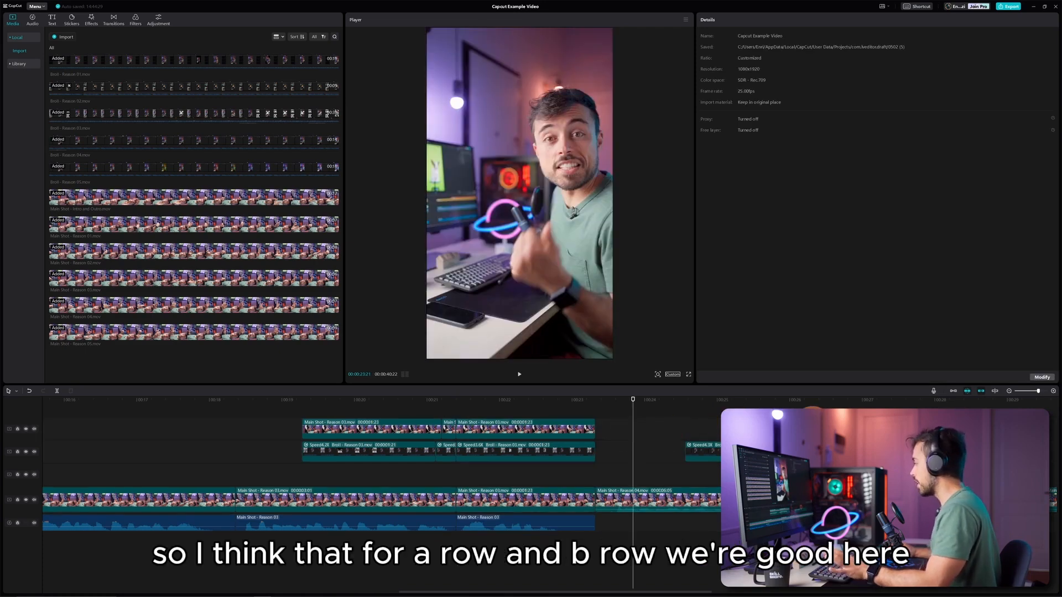
# - Save the Camera Shake video effect as a favorite and add it to the start of the timeline
pyautogui.moveTo(1038, 391); pyautogui.dragTo(1026, 391)
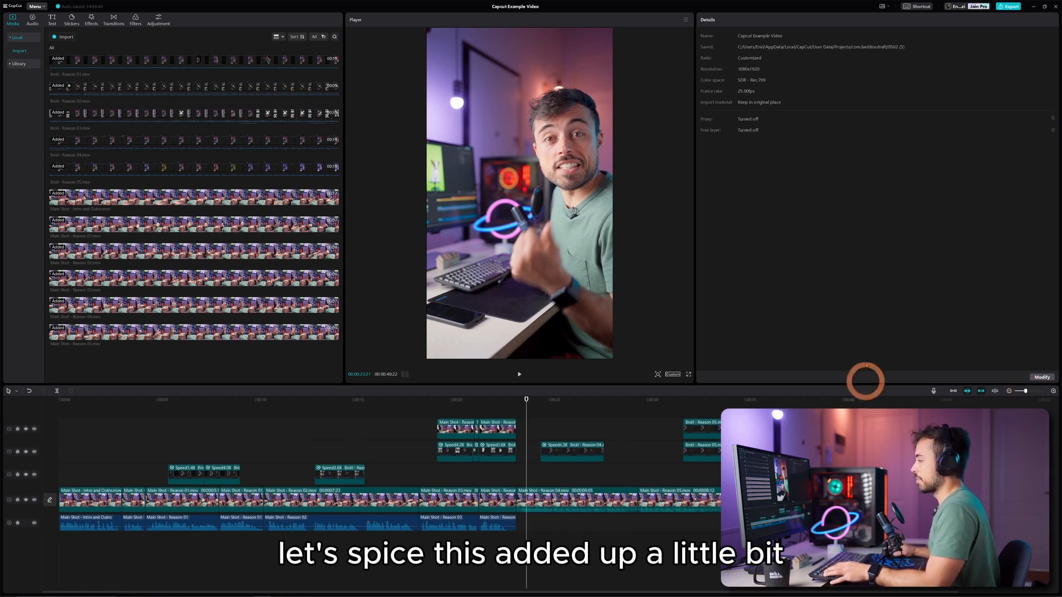
pyautogui.click(91, 20)
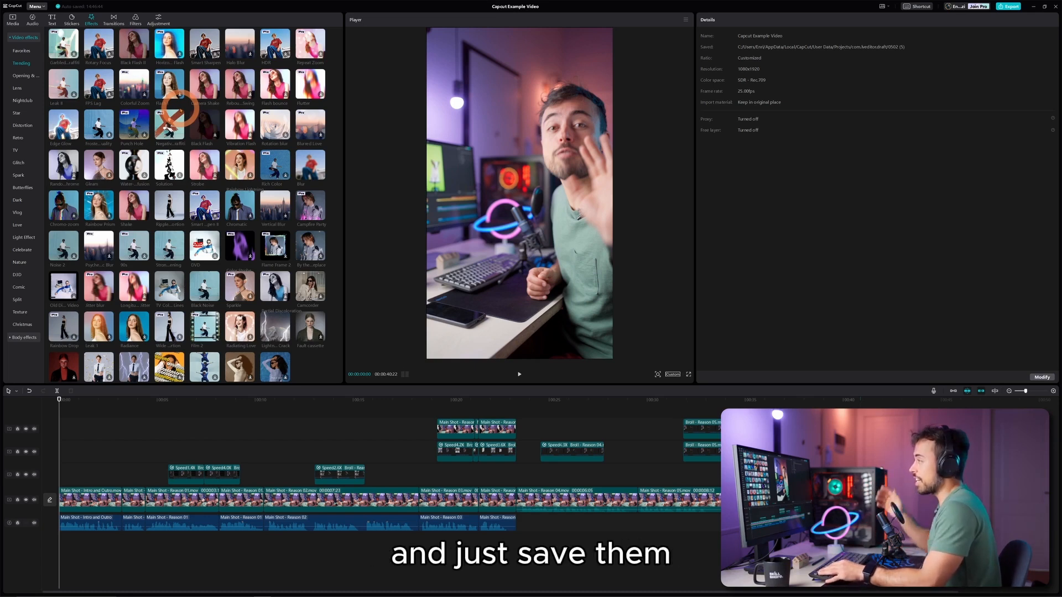
pyautogui.moveTo(247, 171)
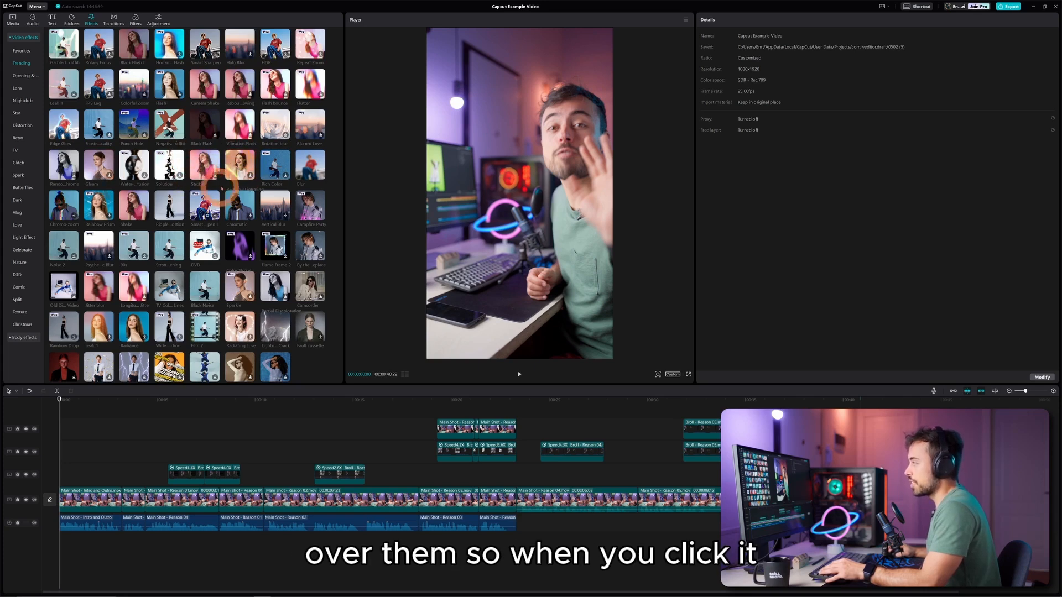
pyautogui.click(242, 175)
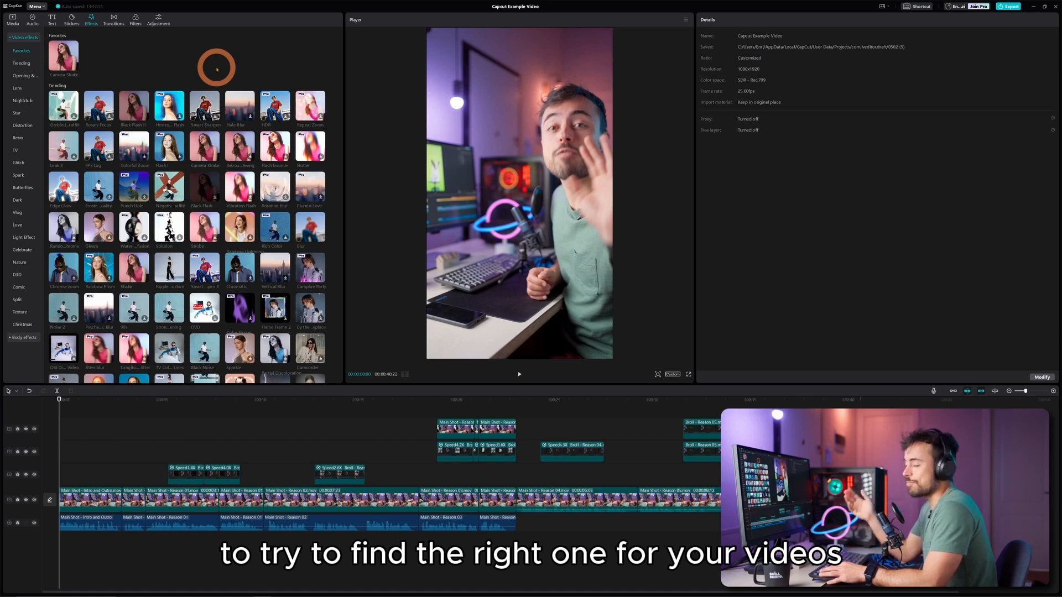
pyautogui.click(67, 59)
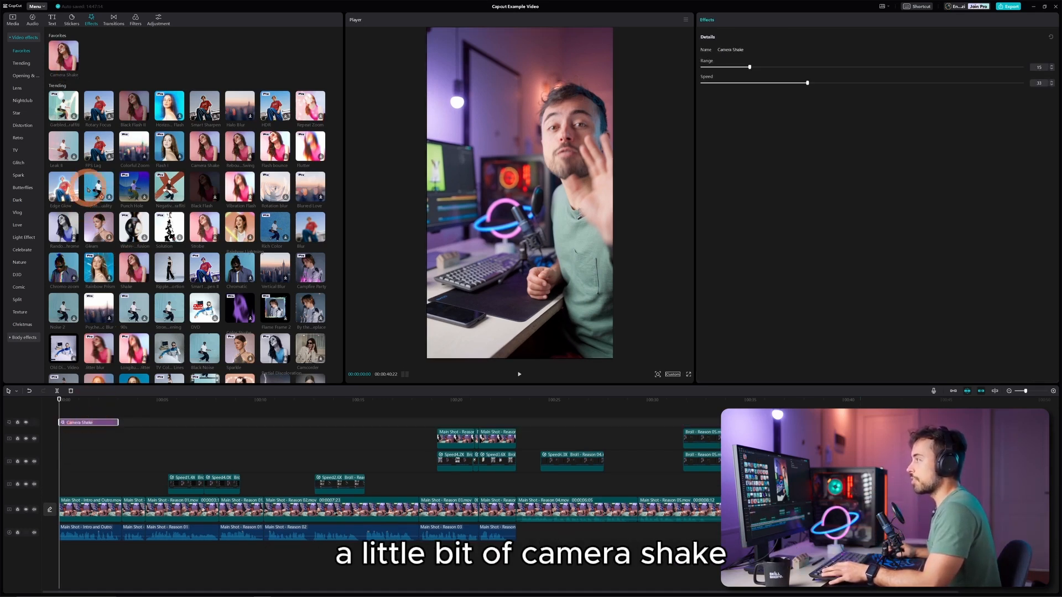
# - Save the Electro-optical Scanning body effect as a favorite and add it above Camera Shake at the timeline's start
pyautogui.click(9, 38)
pyautogui.click(21, 51)
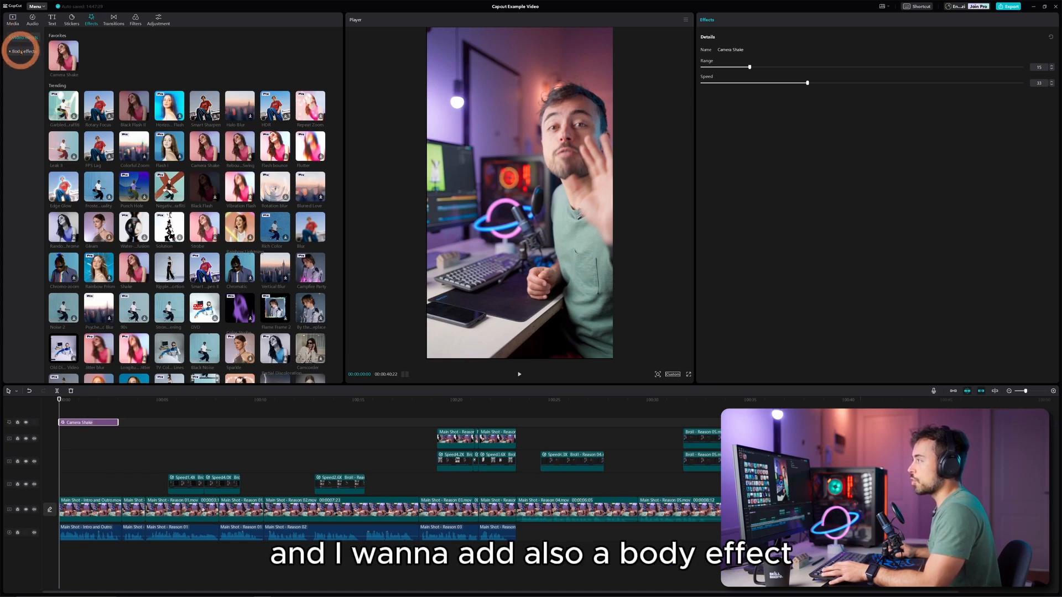
pyautogui.moveTo(314, 139)
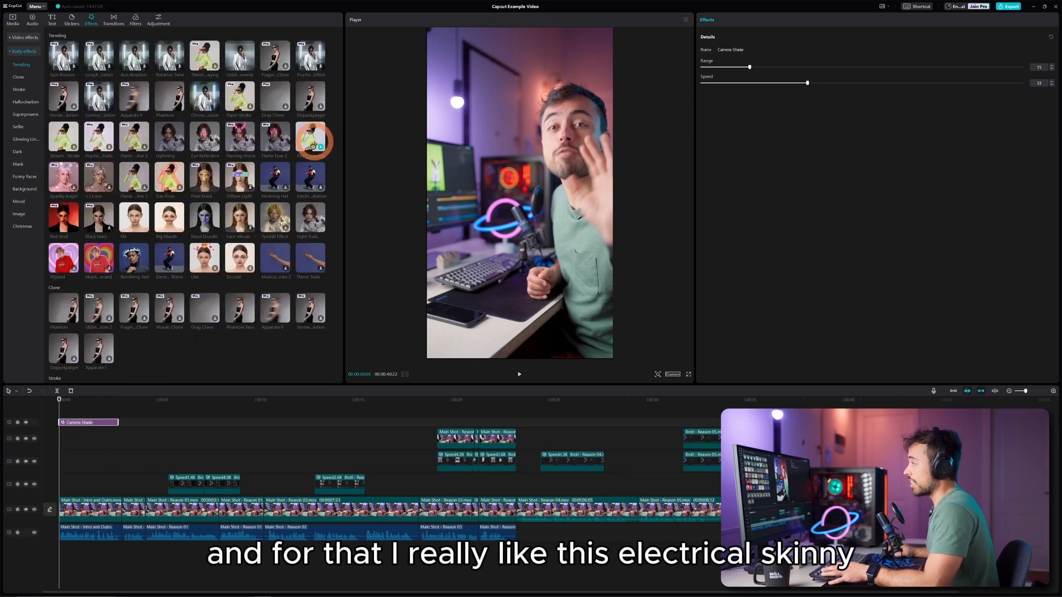
pyautogui.click(313, 147)
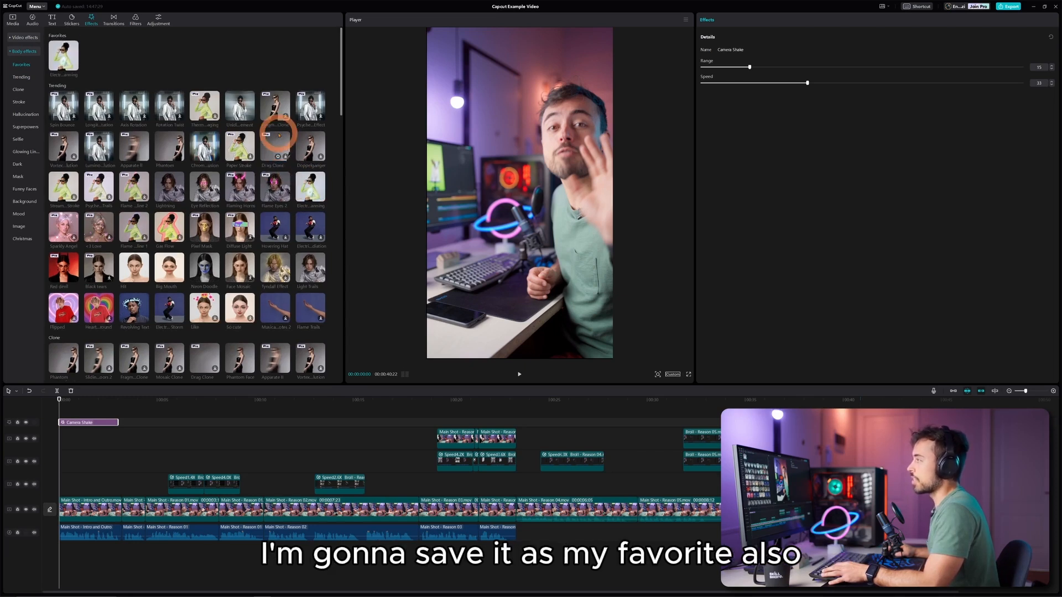
pyautogui.click(73, 66)
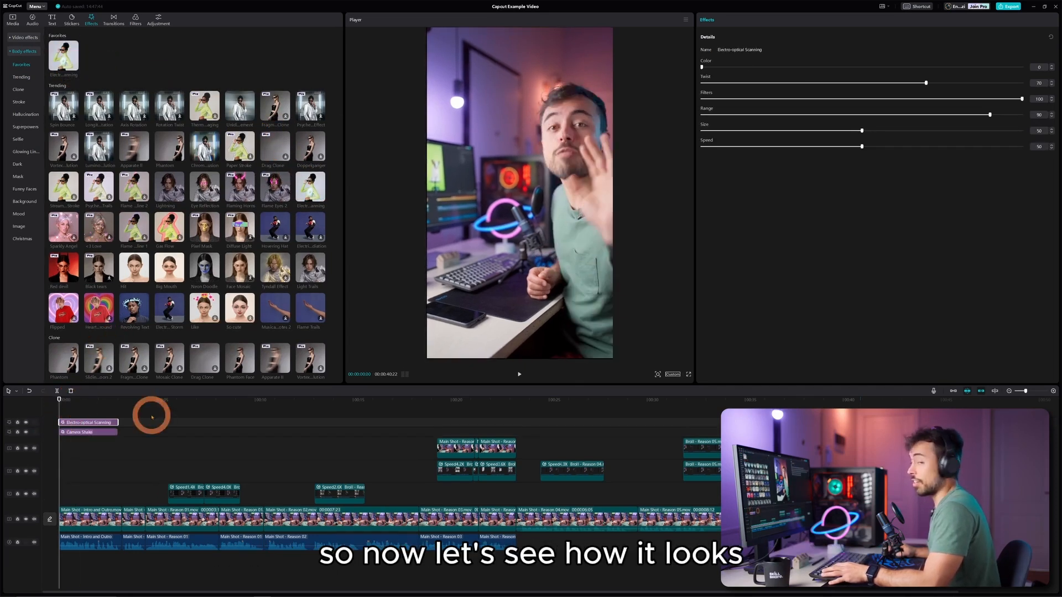
# - Play the intro to examine how the two effect layers affect the clips beneath them
pyautogui.press('space')
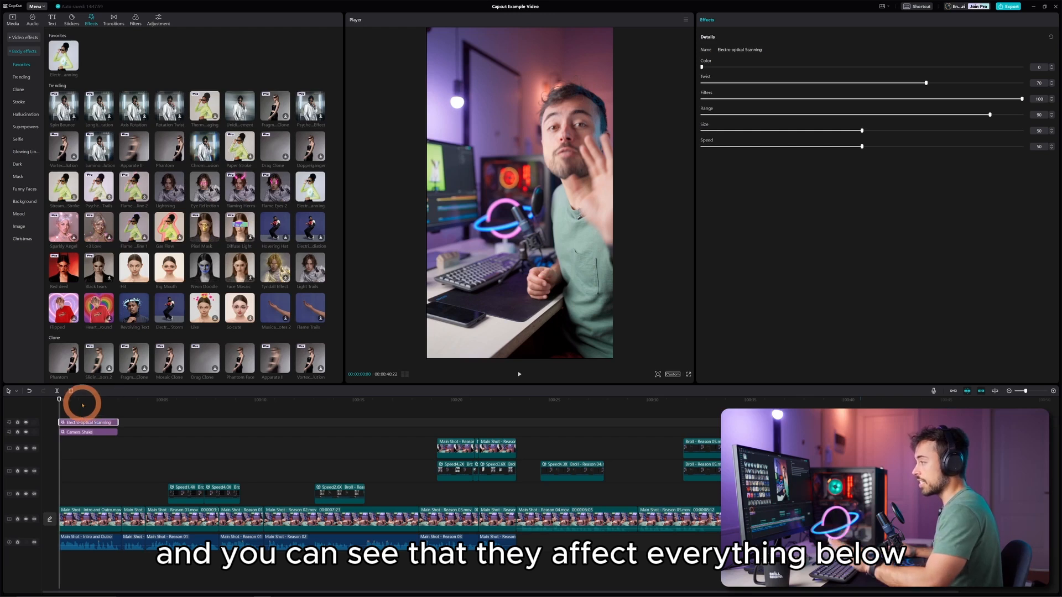
pyautogui.click(86, 517)
pyautogui.moveTo(88, 412); pyautogui.dragTo(114, 447)
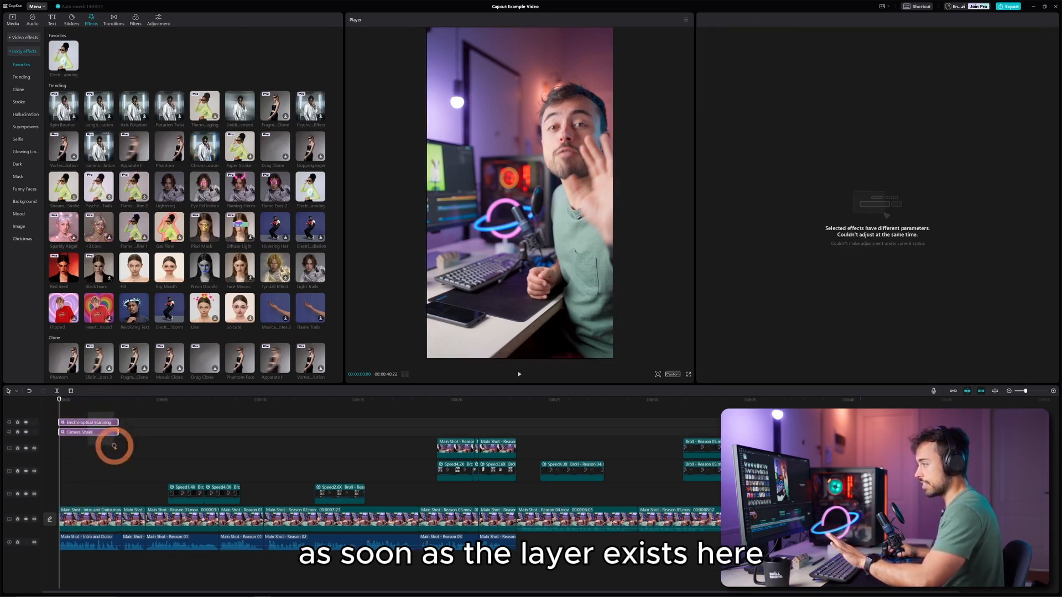
pyautogui.moveTo(63, 398)
pyautogui.mouseDown()
pyautogui.moveTo(119, 402)
pyautogui.moveTo(57, 401)
pyautogui.mouseUp()
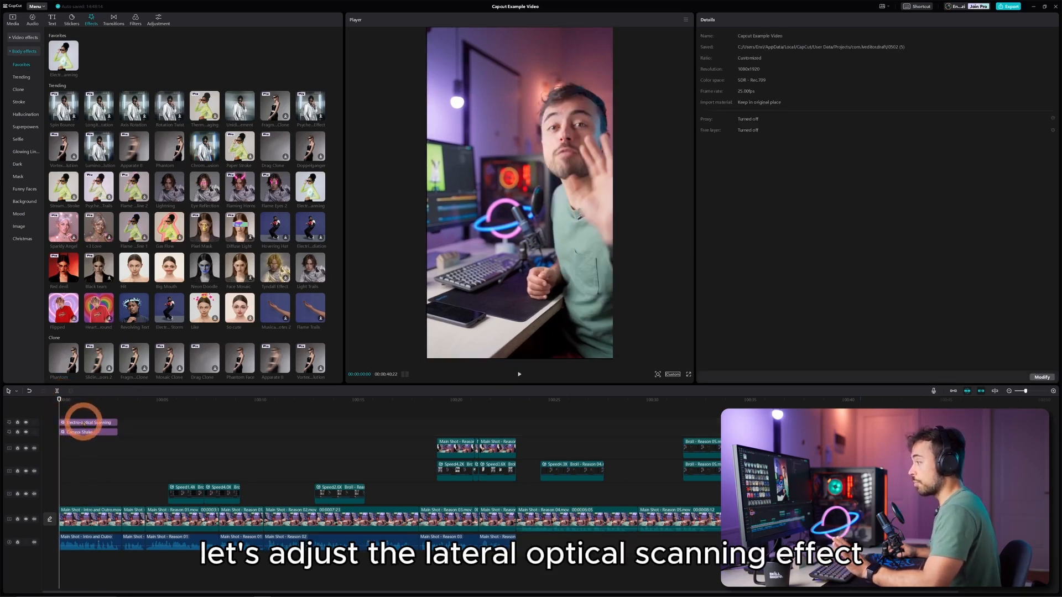
pyautogui.press('space')
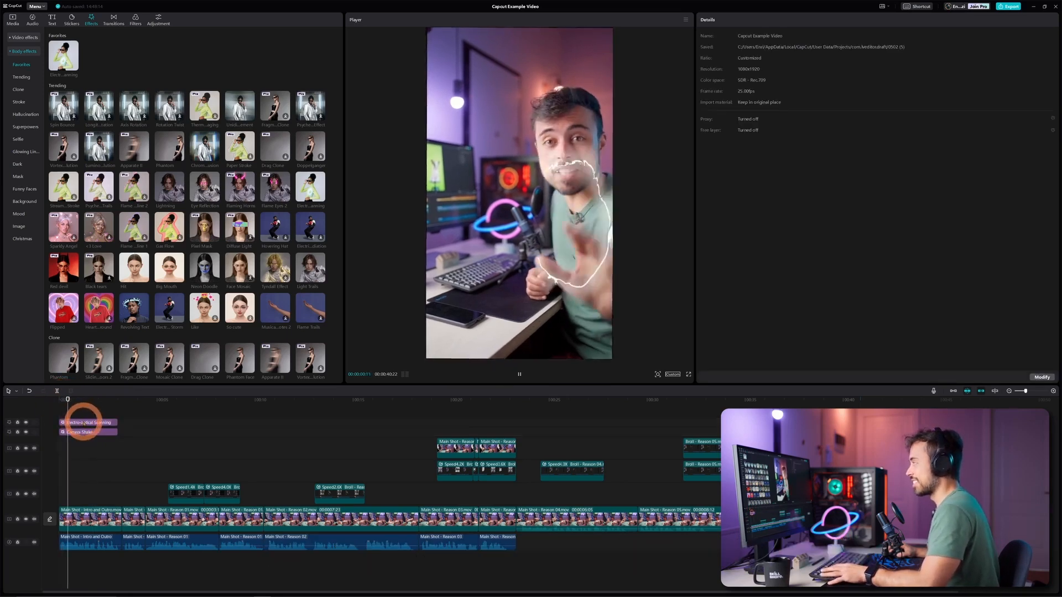
pyautogui.press('space')
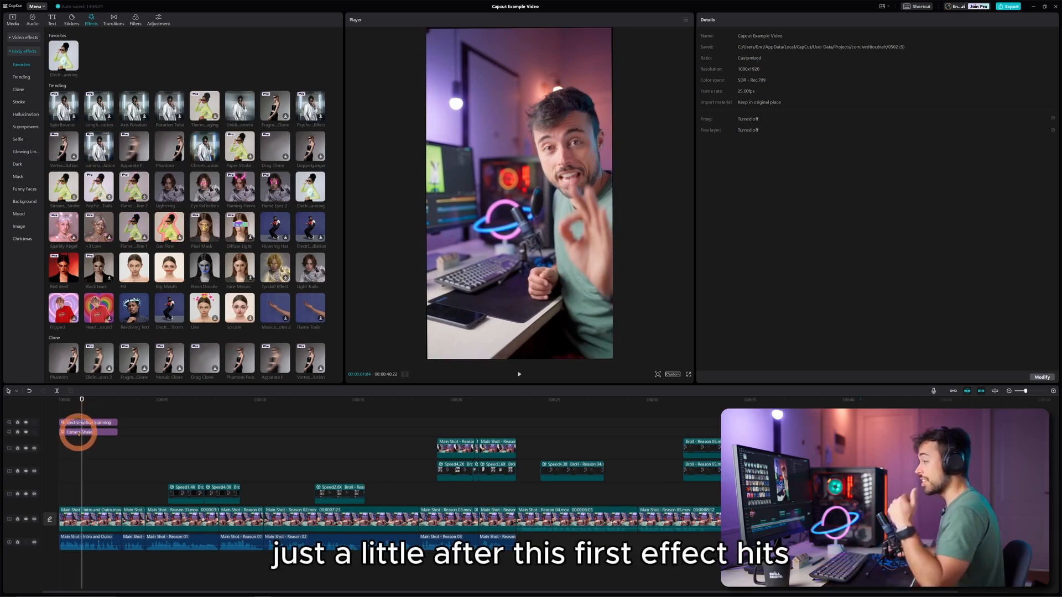
# - Shift Camera Shake slightly after the start of Electro-optical Scanning, trim both effects to end together at about 2 seconds, and preview them
pyautogui.moveTo(80, 435); pyautogui.dragTo(93, 434)
pyautogui.click(60, 402)
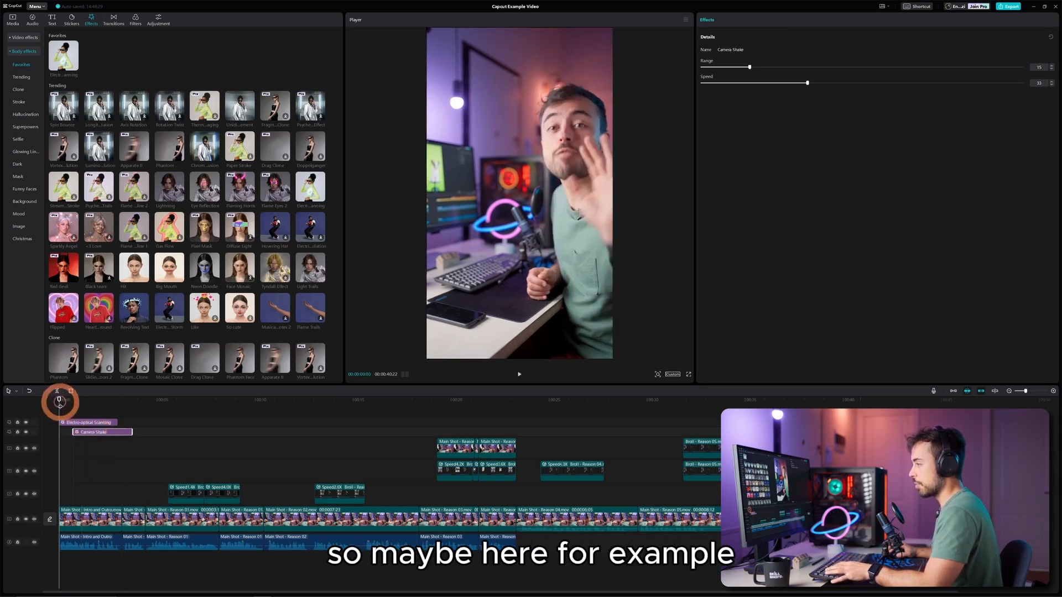
pyautogui.moveTo(131, 432); pyautogui.dragTo(102, 423)
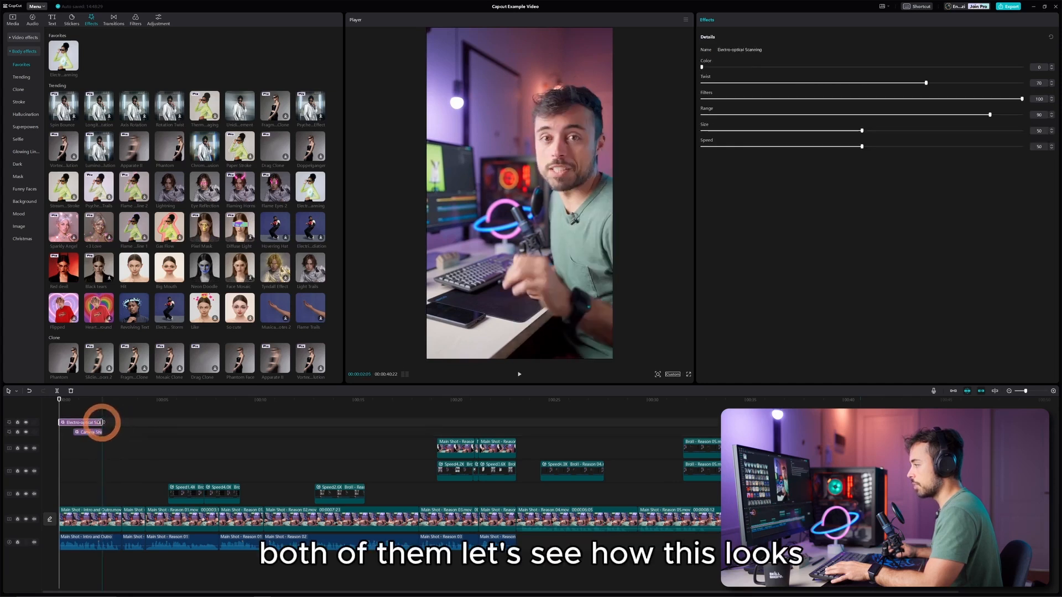
pyautogui.press('space')
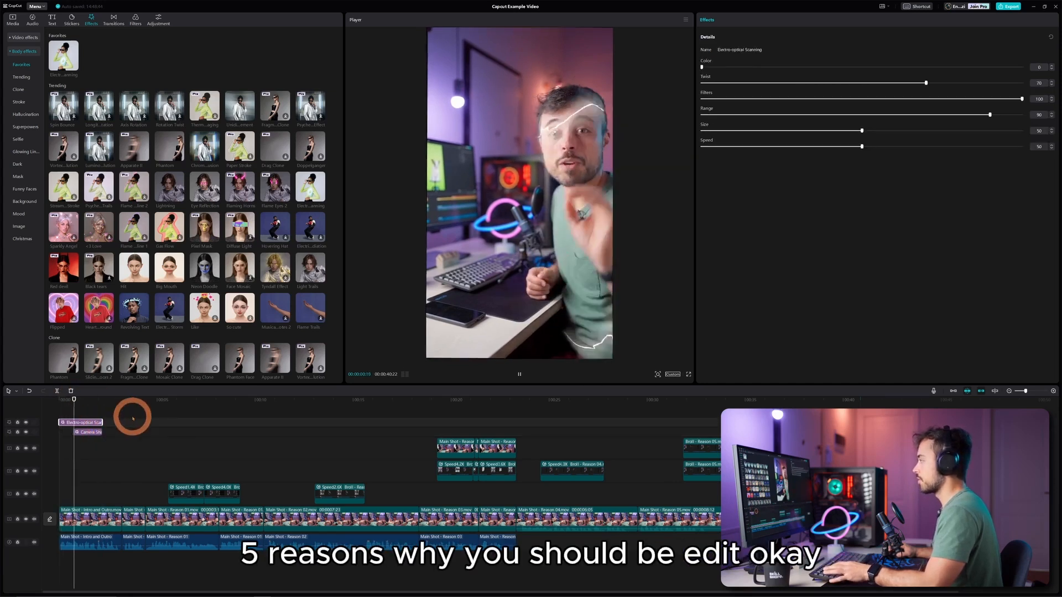
# - Extend the start of the Camera Shake effect slightly earlier and play the intro from the beginning
pyautogui.moveTo(74, 432); pyautogui.dragTo(68, 432)
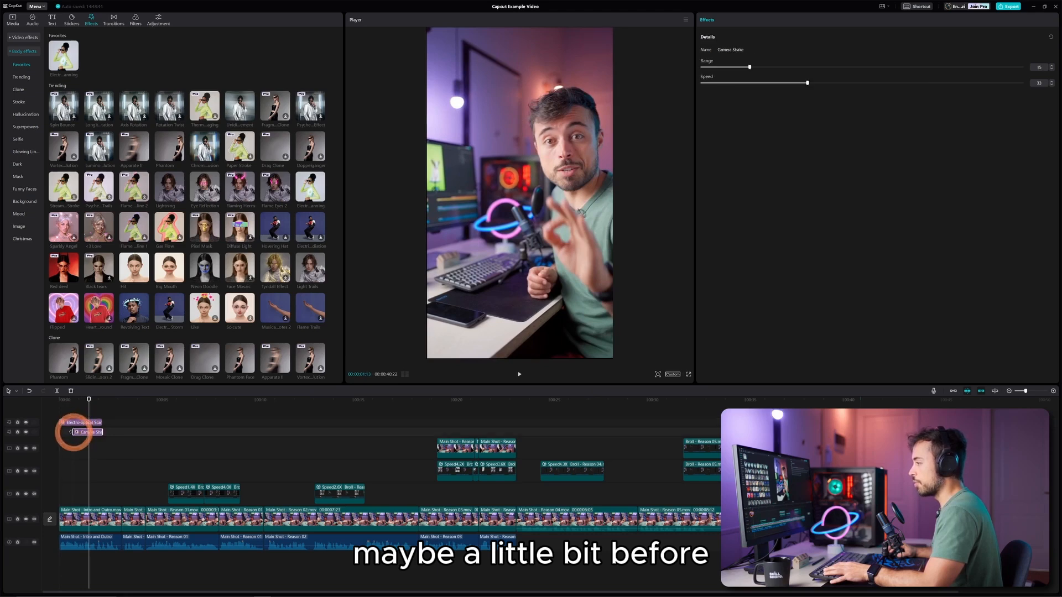
pyautogui.click(58, 403)
pyautogui.press('space')
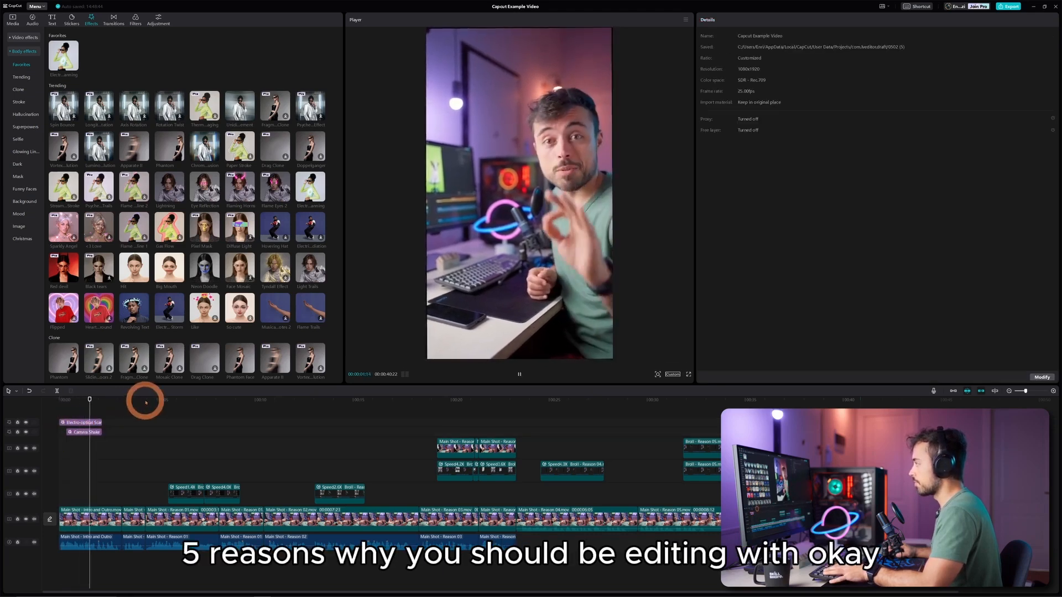
pyautogui.press('space')
# - Shorten the end of Camera Shake so it finishes before Electro-optical Scanning, and replay the intro
pyautogui.moveTo(103, 433); pyautogui.dragTo(65, 397)
pyautogui.press('space')
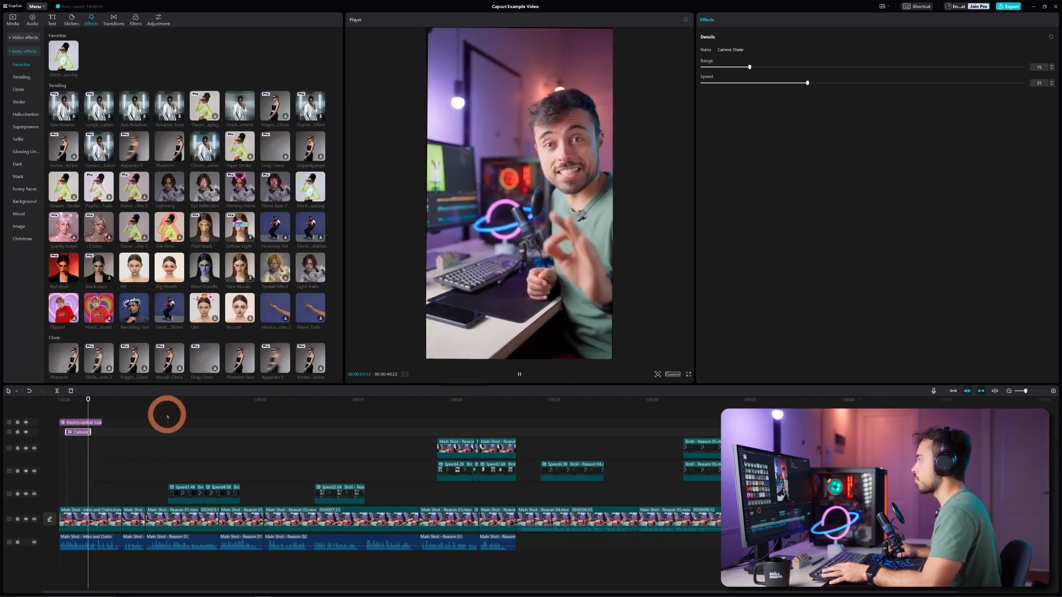
pyautogui.click(153, 413)
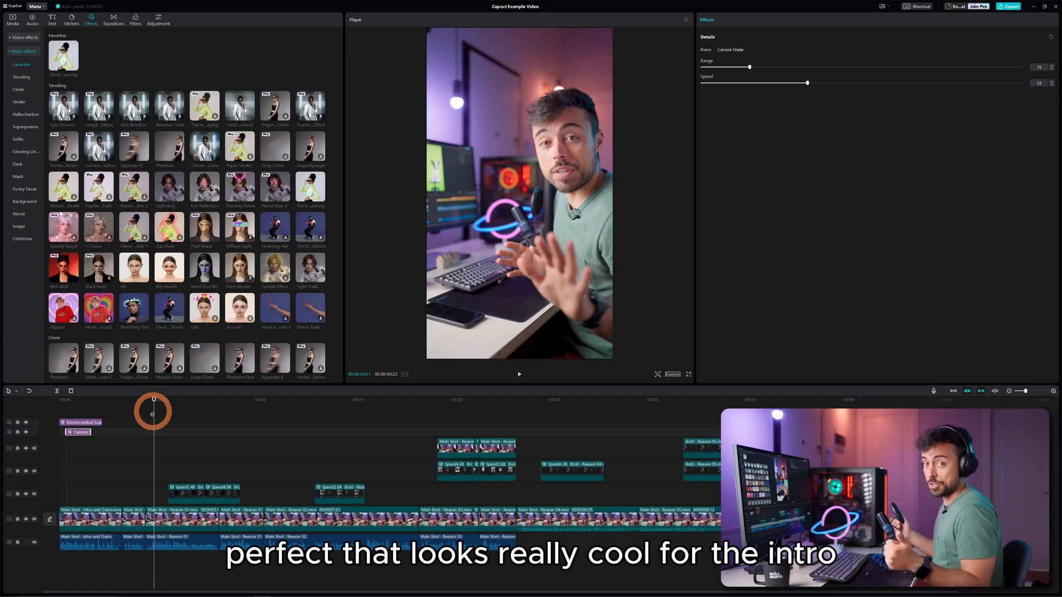
# - Add the trending Pull In transition at the cut between the intro and the Reason 01 clip on the main track
pyautogui.moveTo(153, 413); pyautogui.dragTo(146, 407)
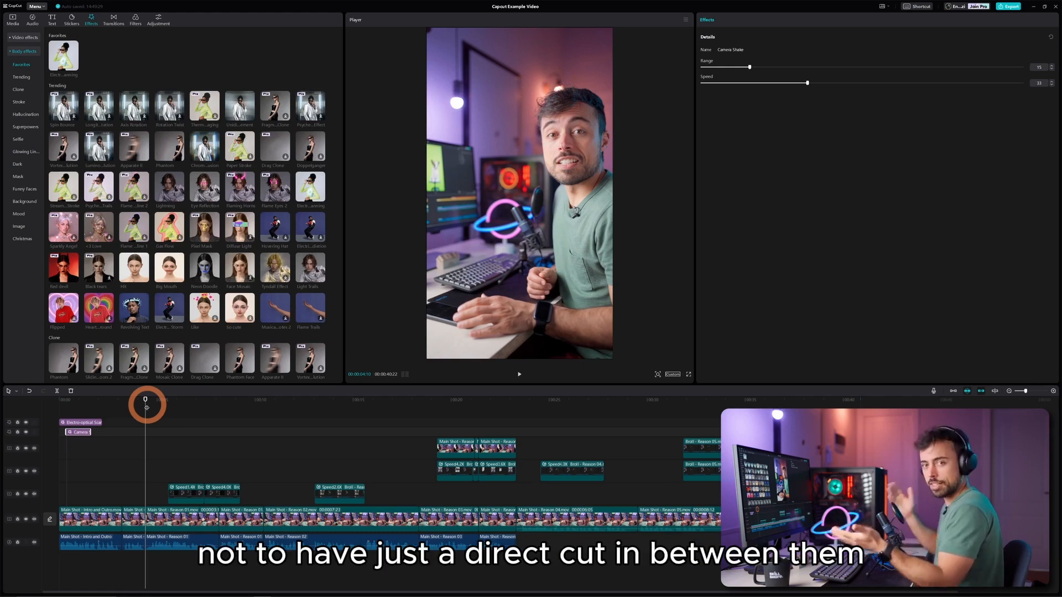
pyautogui.click(154, 450)
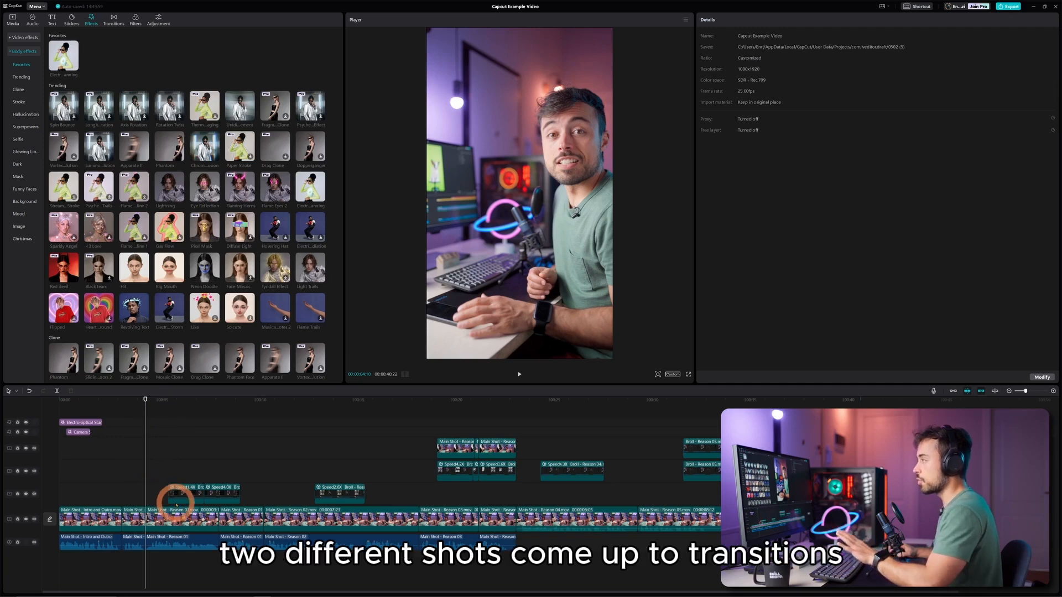
pyautogui.click(115, 22)
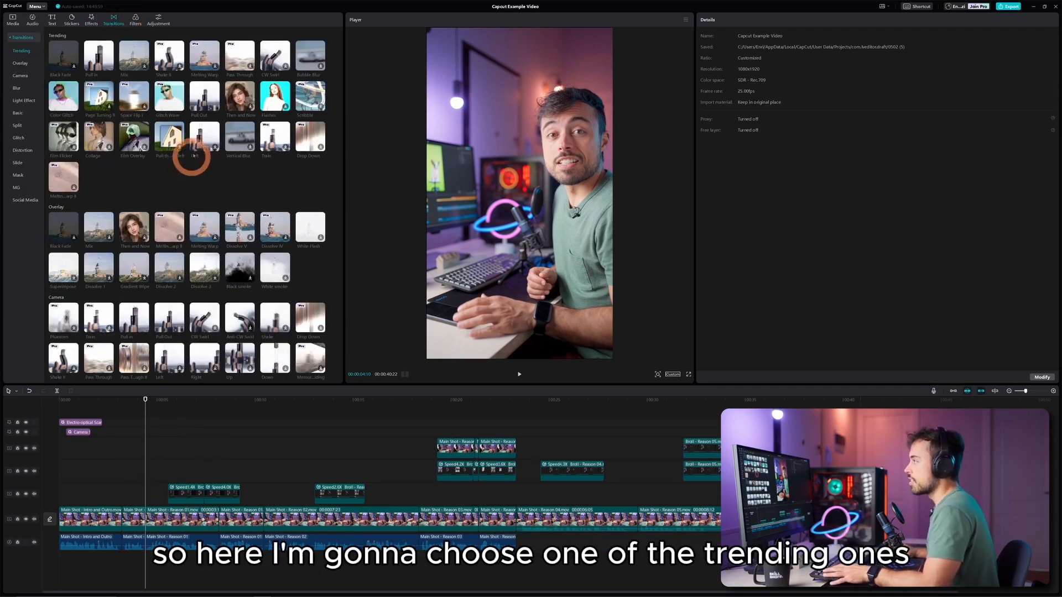
pyautogui.click(109, 66)
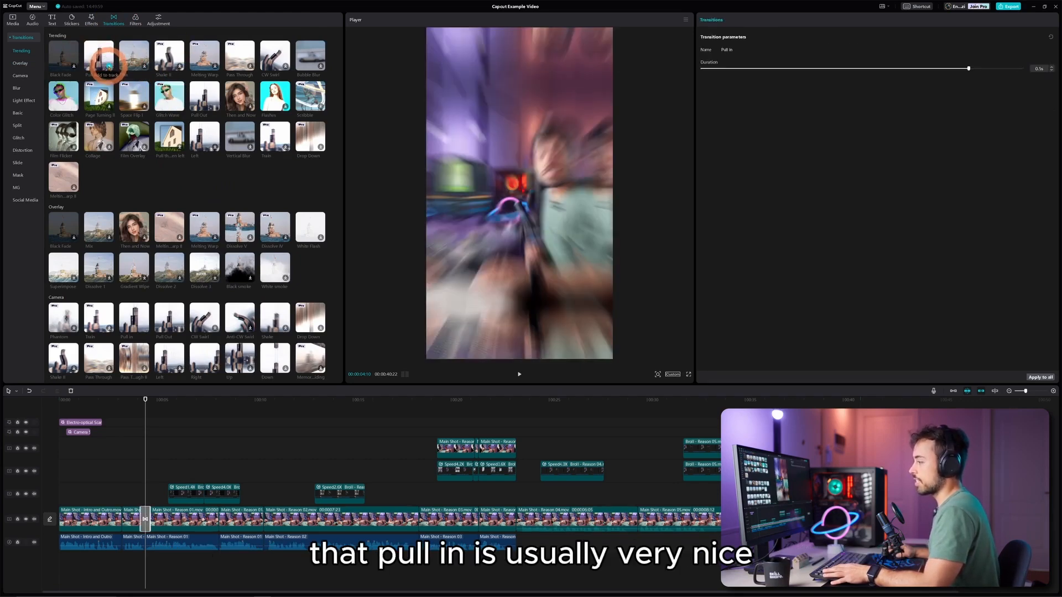
# - Try shortening the Pull In transition before Reason 01 to 0.2 s and play across it
pyautogui.scroll(2, 155, 494)
pyautogui.scroll(1, 164, 496)
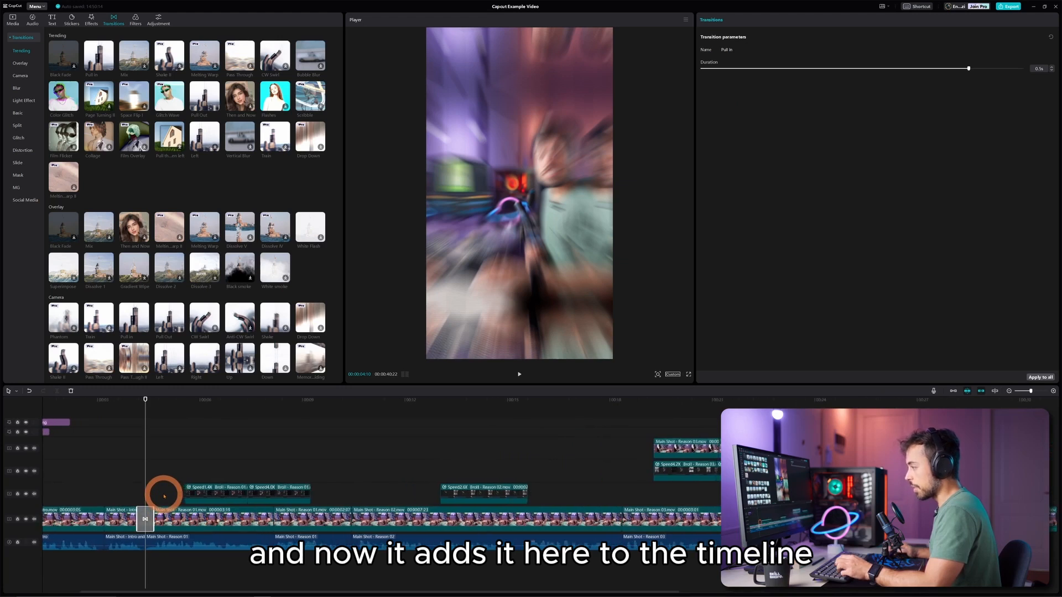
pyautogui.hscroll(-2, 164, 494)
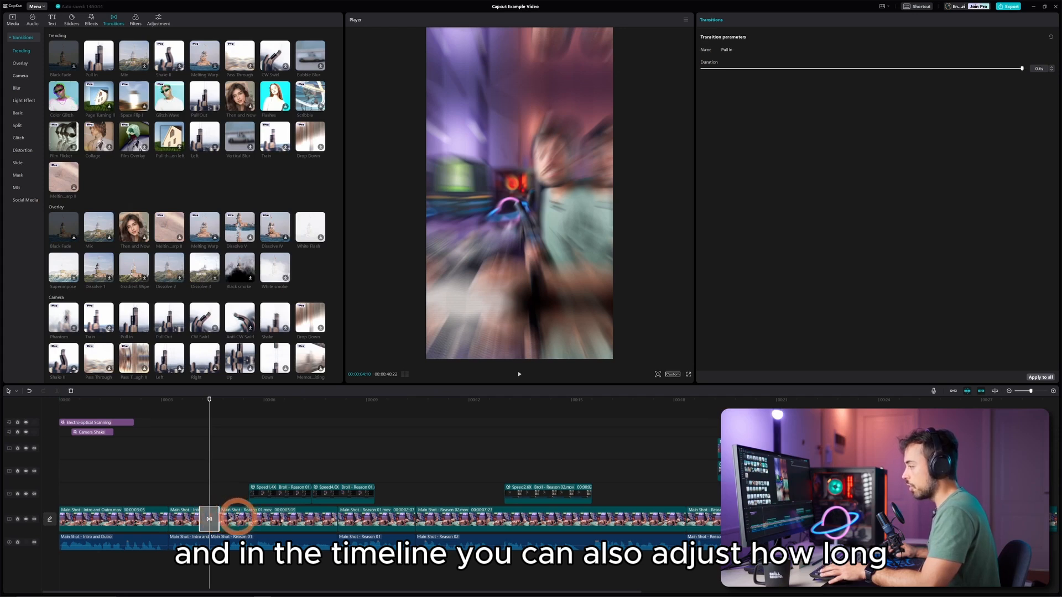
pyautogui.moveTo(217, 514); pyautogui.dragTo(217, 518)
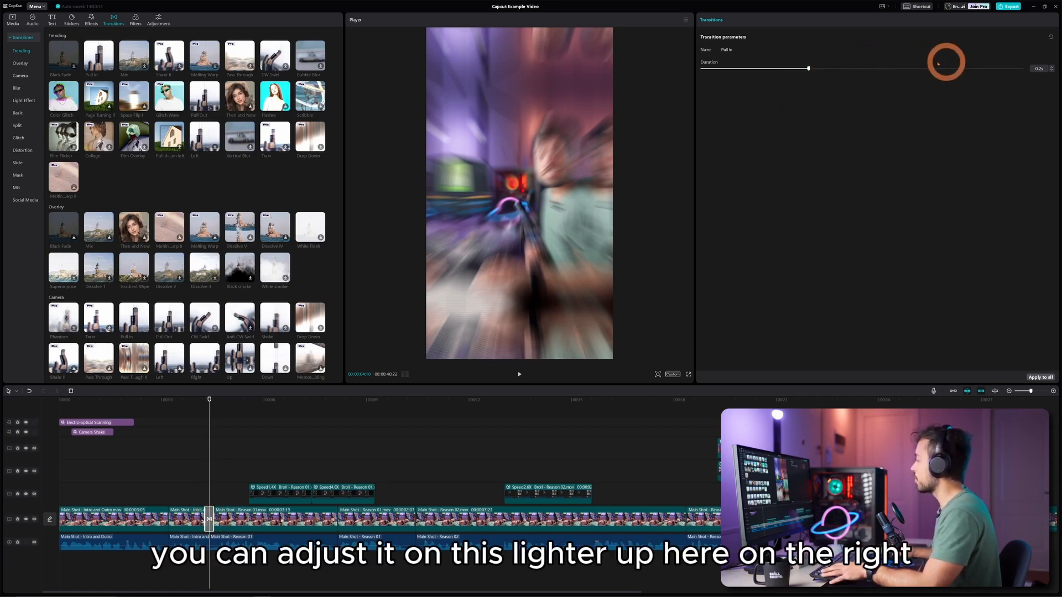
pyautogui.click(200, 400)
pyautogui.click(185, 402)
pyautogui.press('space')
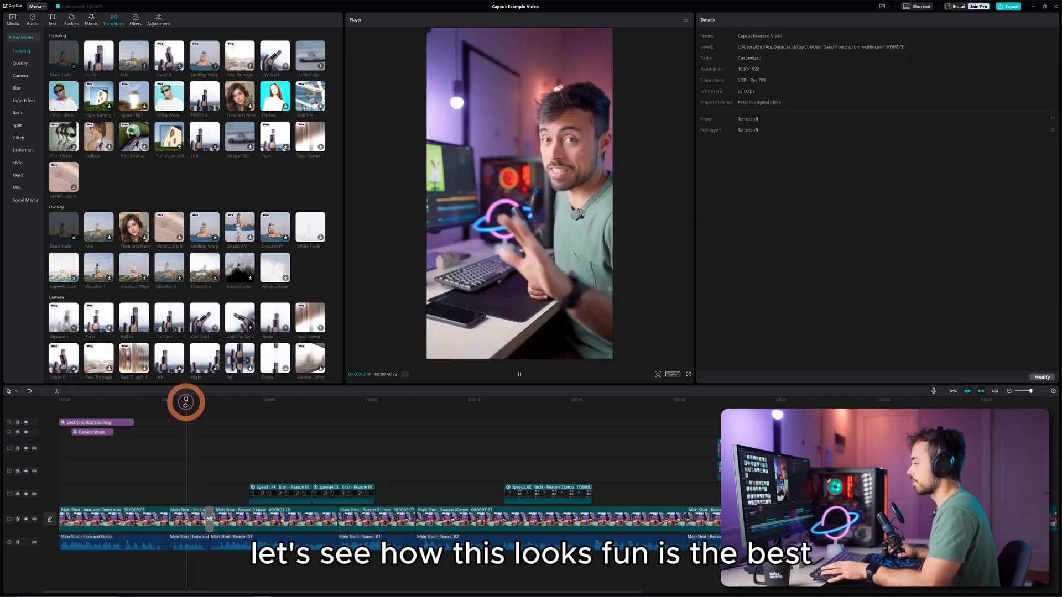
pyautogui.press('space')
# - Set the Pull In transition before Reason 01 to 0.6 s and play through it
pyautogui.click(209, 518)
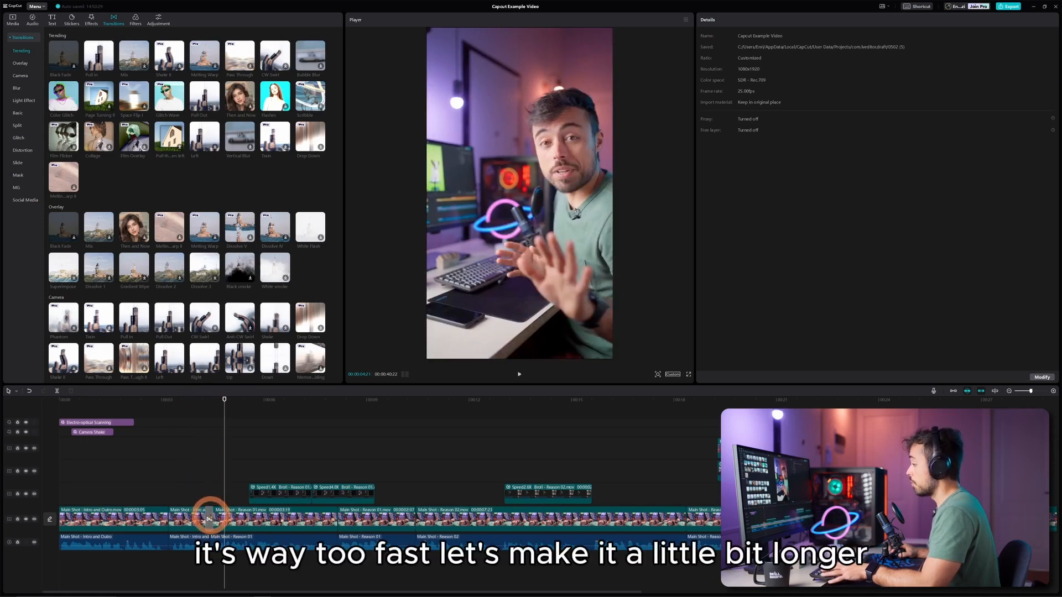
pyautogui.moveTo(210, 518); pyautogui.dragTo(218, 518)
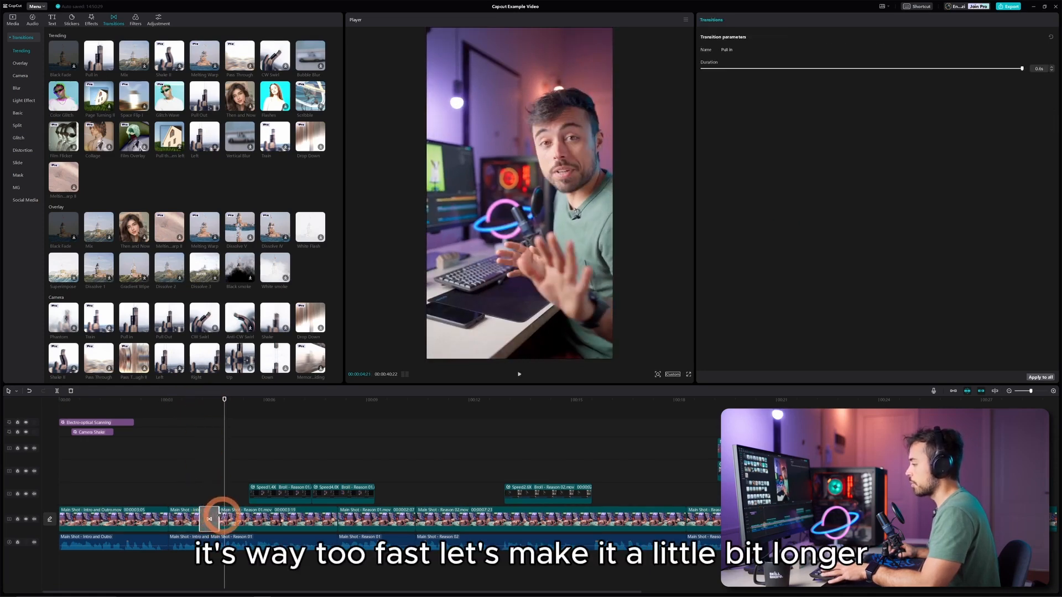
pyautogui.click(189, 399)
pyautogui.press('space')
pyautogui.press('space')
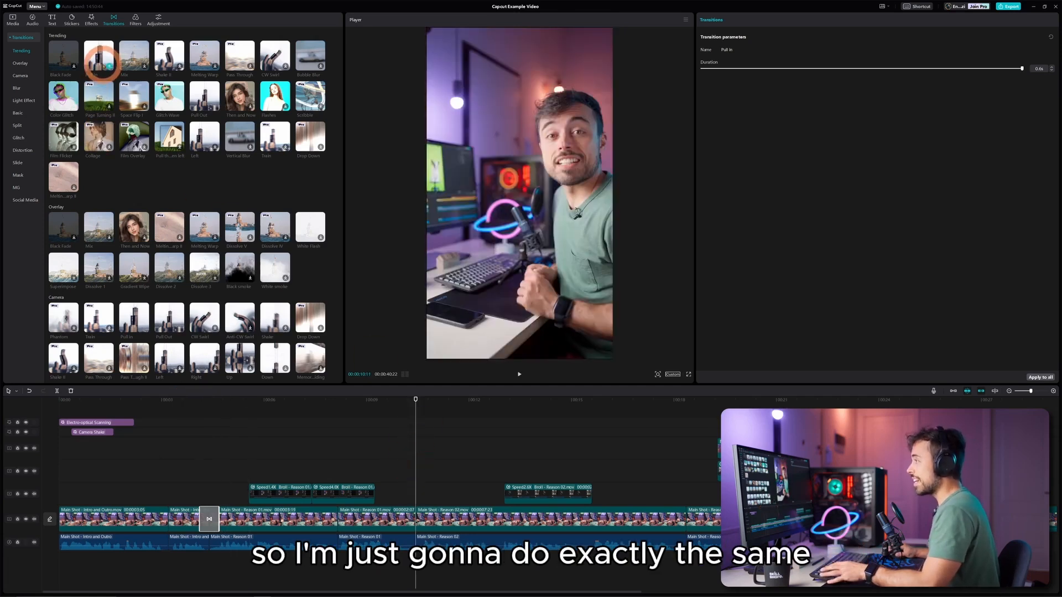
# - Add the Pull In transition at each remaining cut between the reasons and at the cut before the outro
pyautogui.click(108, 66)
pyautogui.hscroll(5, 453, 413)
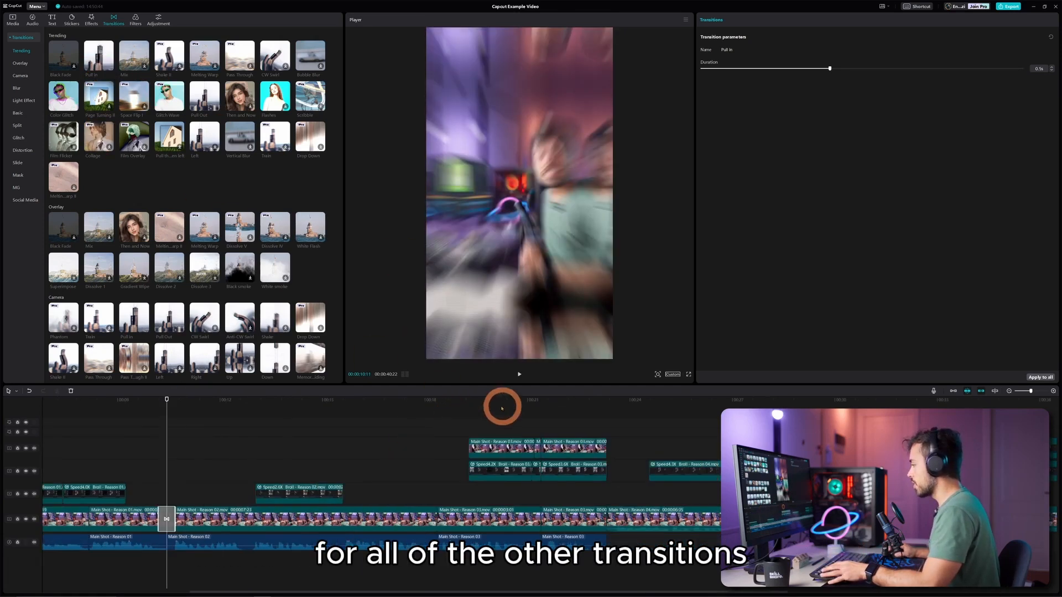
pyautogui.click(431, 400)
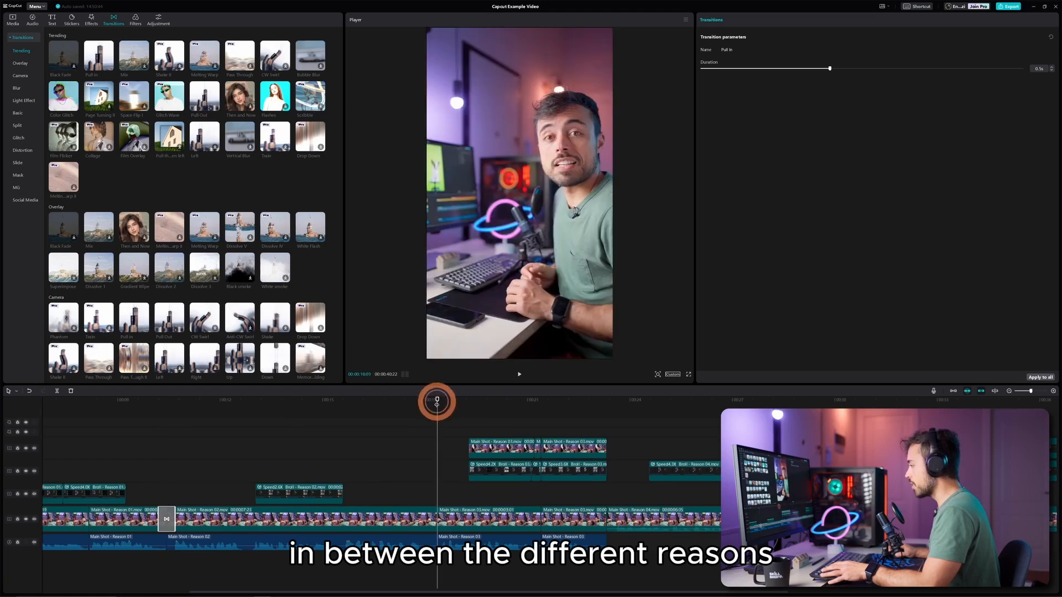
pyautogui.click(108, 65)
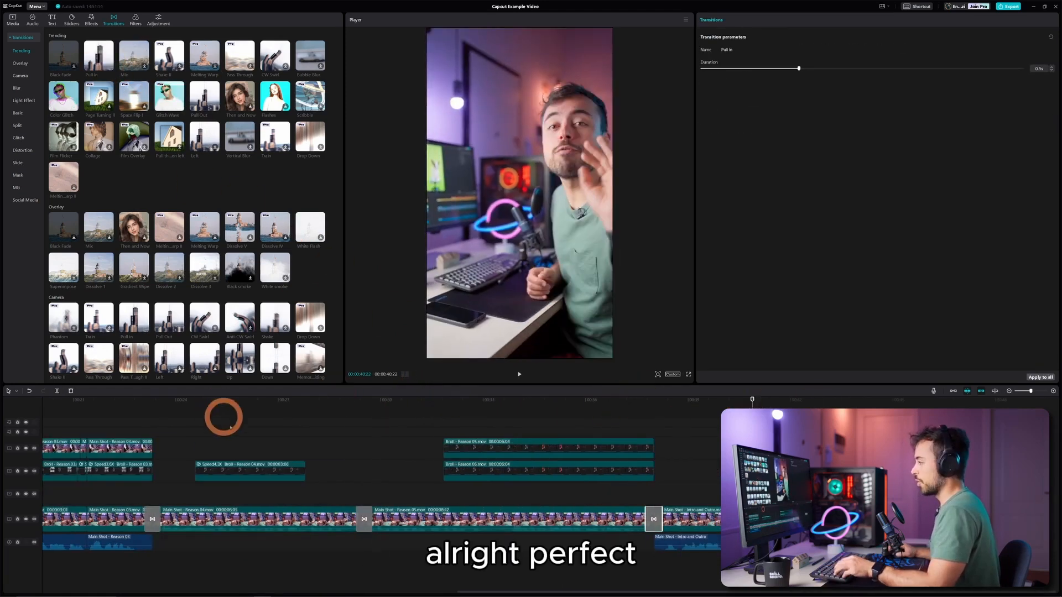
pyautogui.scroll(-2, 230, 428)
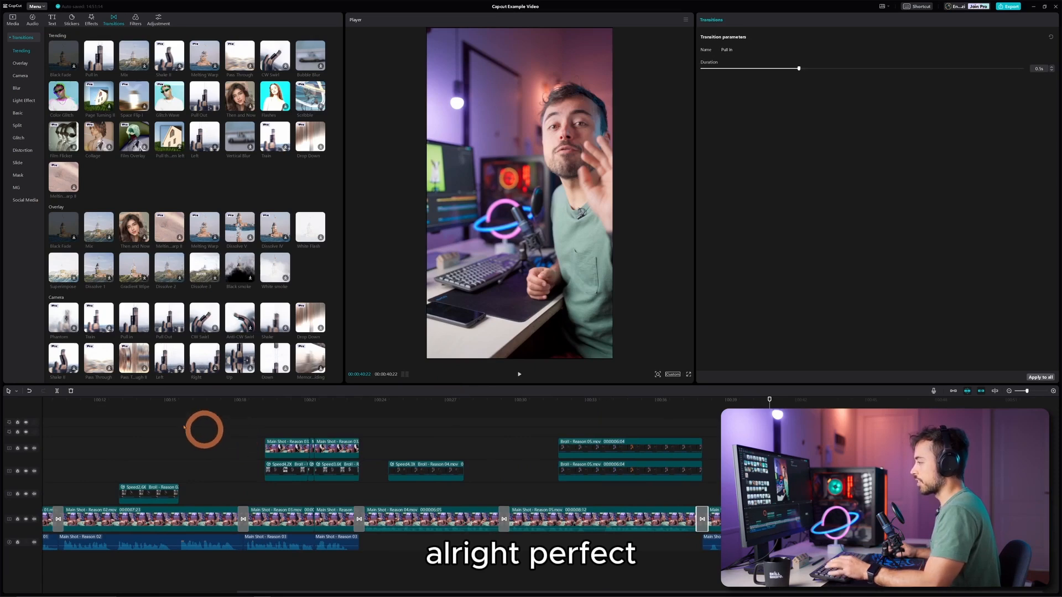
# - Mark the trending TITLES text template with the red subtitle bar as a favorite and insert it at the start of the video
pyautogui.moveTo(118, 400); pyautogui.dragTo(10, 400)
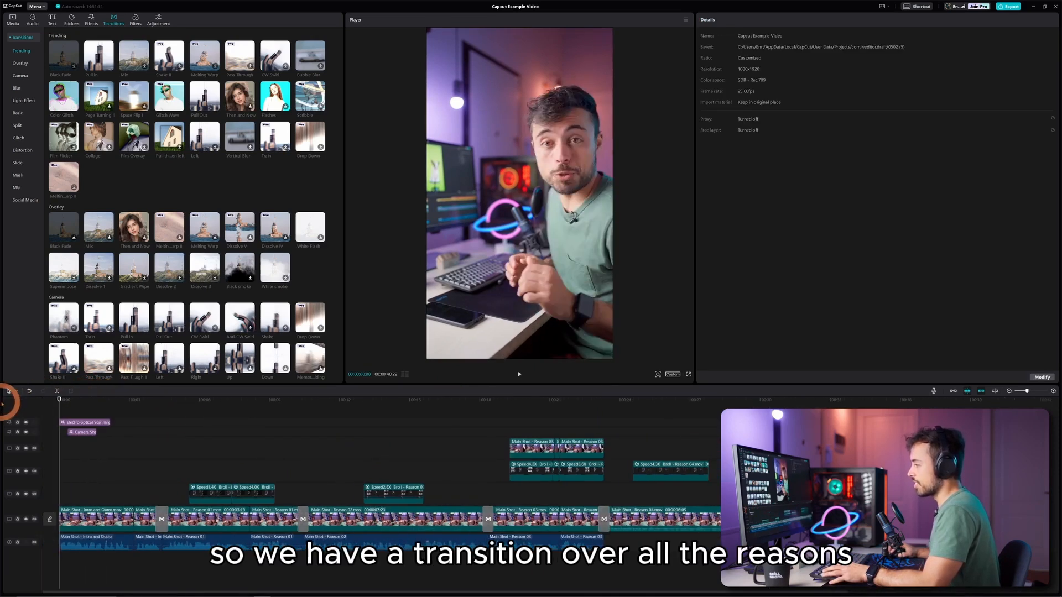
pyautogui.click(64, 398)
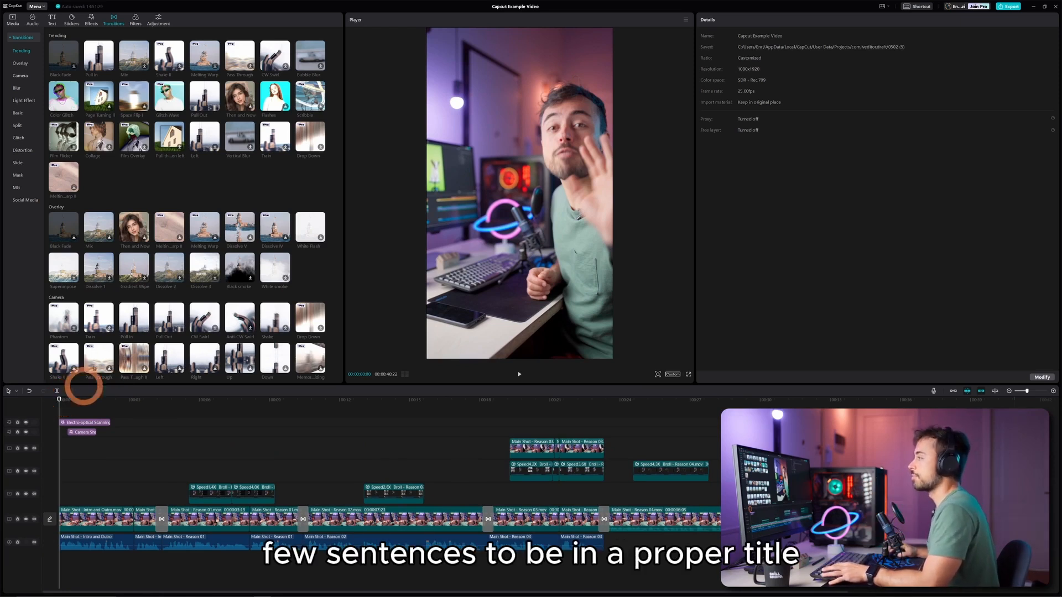
pyautogui.click(52, 19)
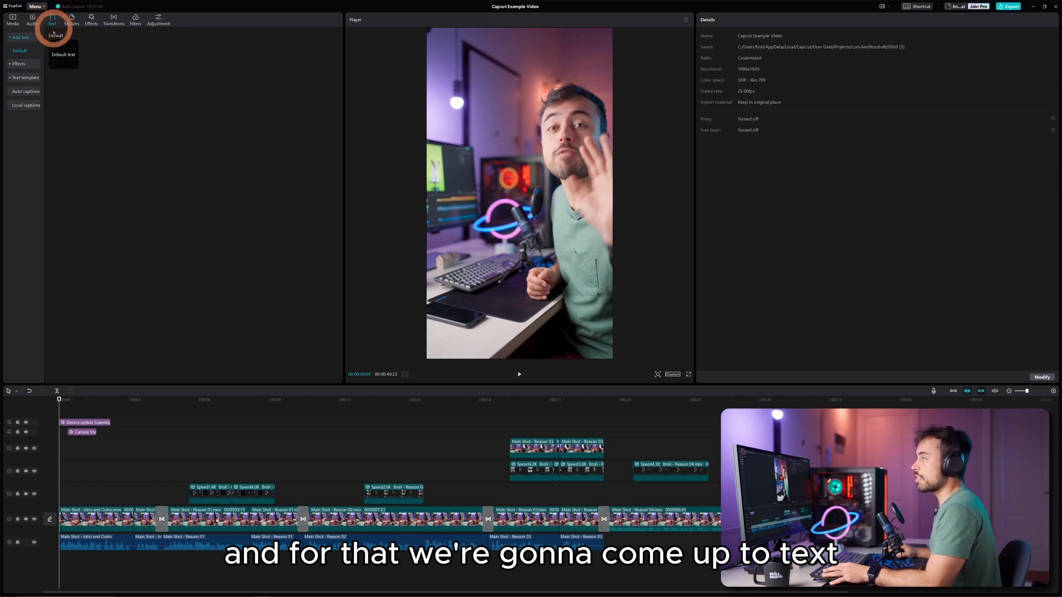
pyautogui.click(25, 77)
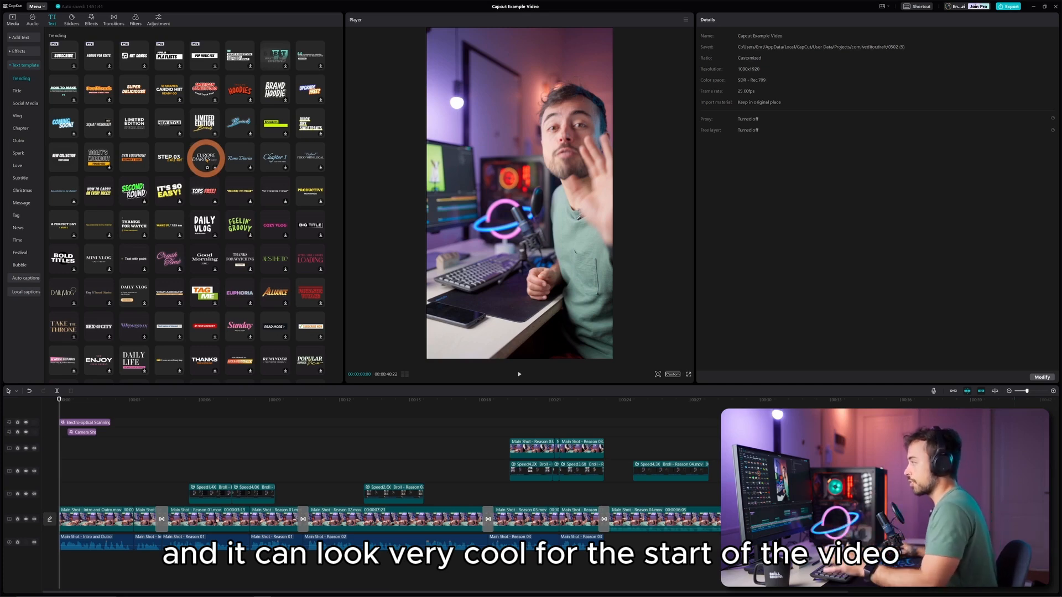
pyautogui.scroll(-4, 165, 316)
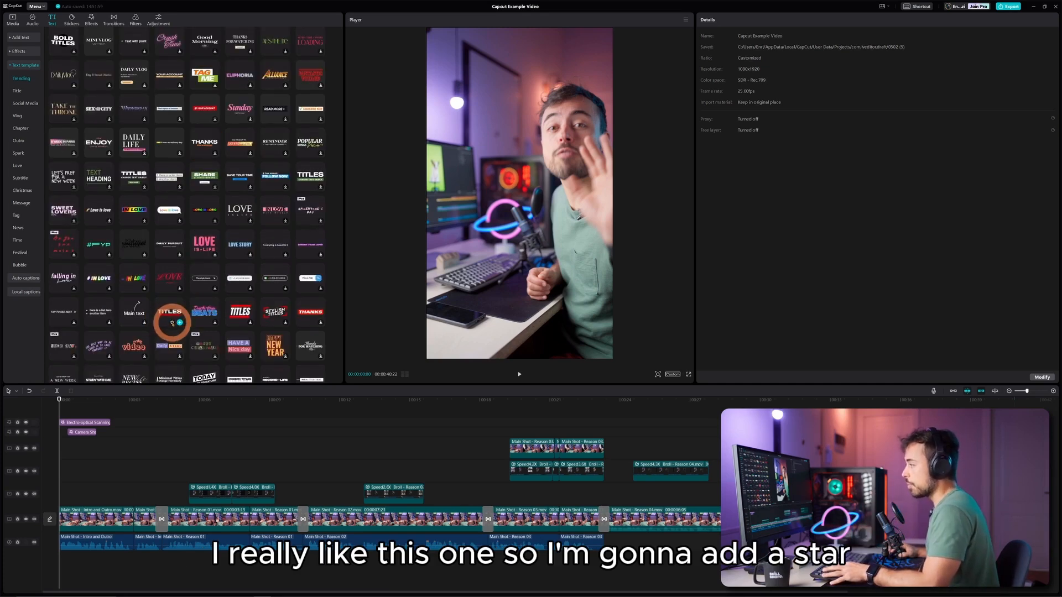
pyautogui.click(172, 323)
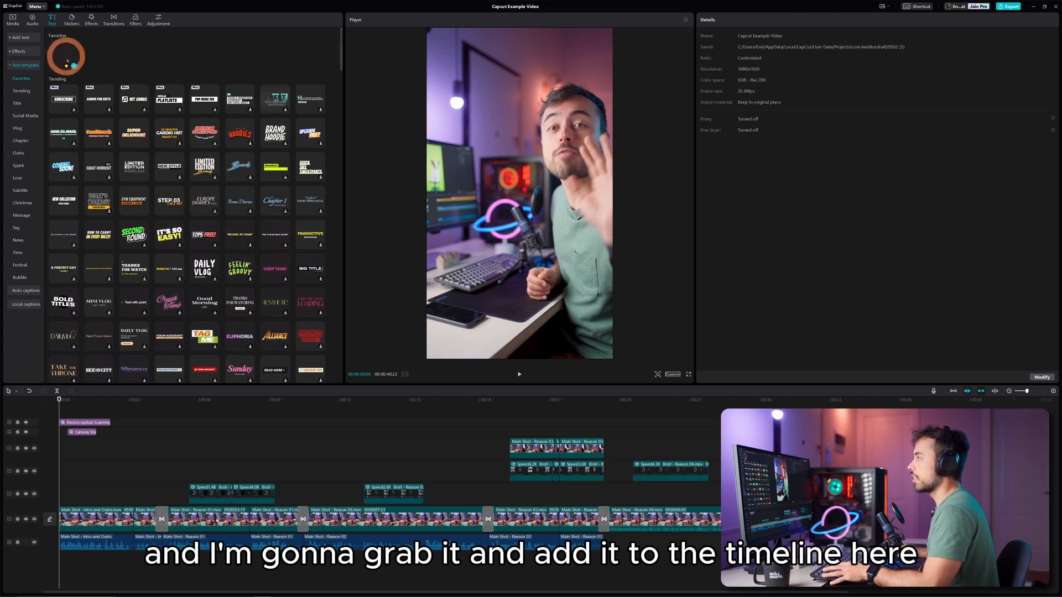
pyautogui.click(74, 64)
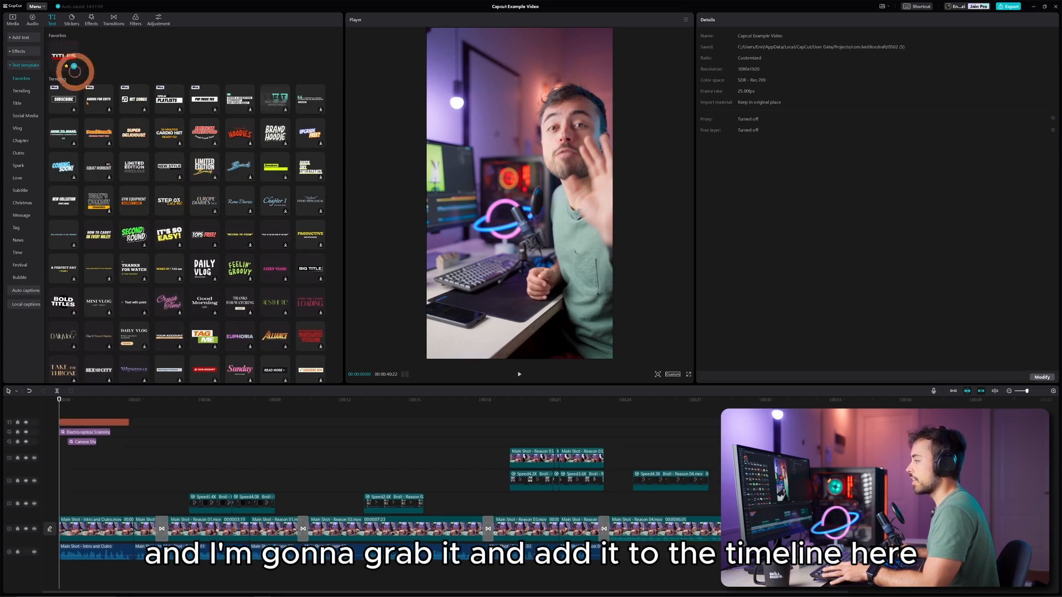
# - Change the title template's main text to "5 REASONS" and its second line to "CAPCUT DESKTOP"
pyautogui.click(79, 402)
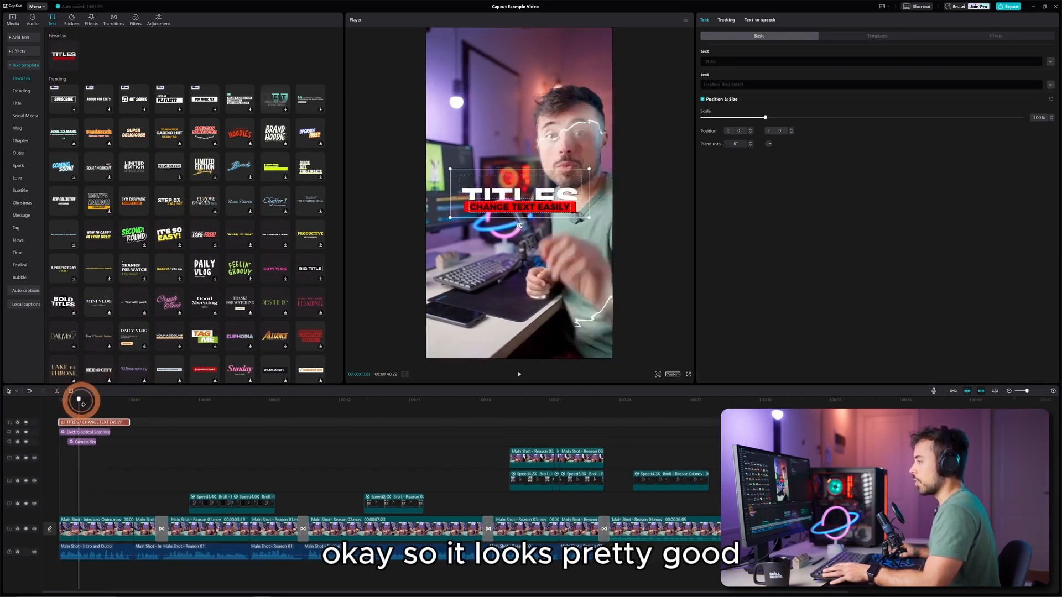
pyautogui.moveTo(83, 405); pyautogui.dragTo(86, 405)
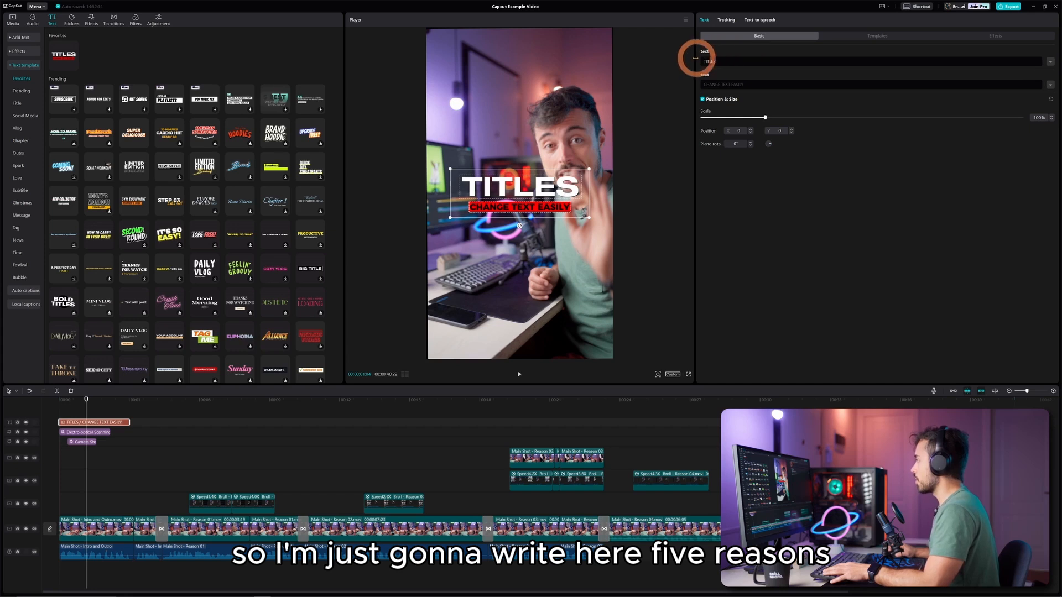
pyautogui.press('capslock')
pyautogui.write('5 REASONS')
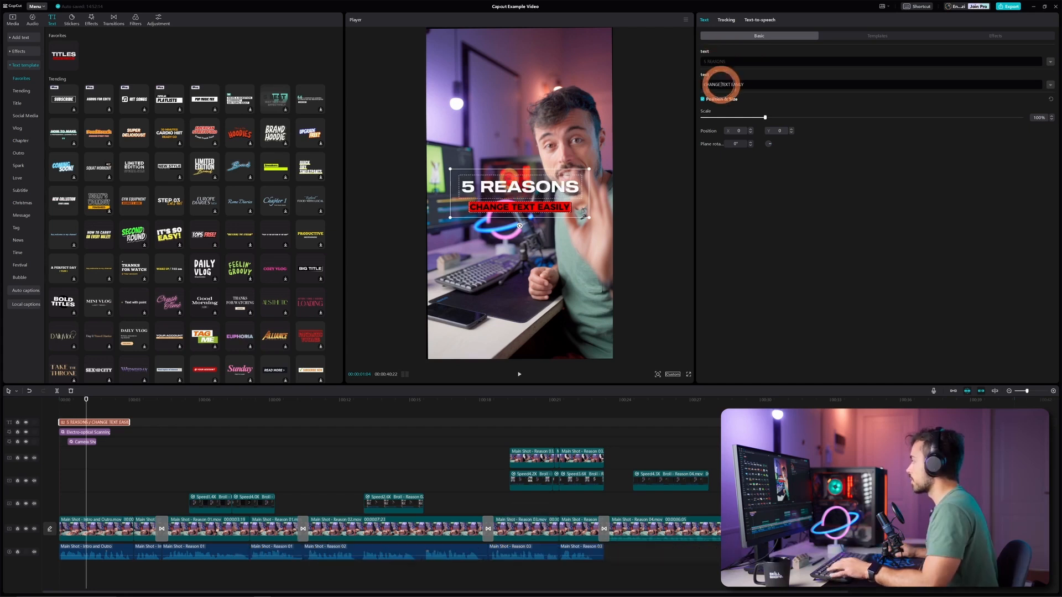
pyautogui.tripleClick(720, 84)
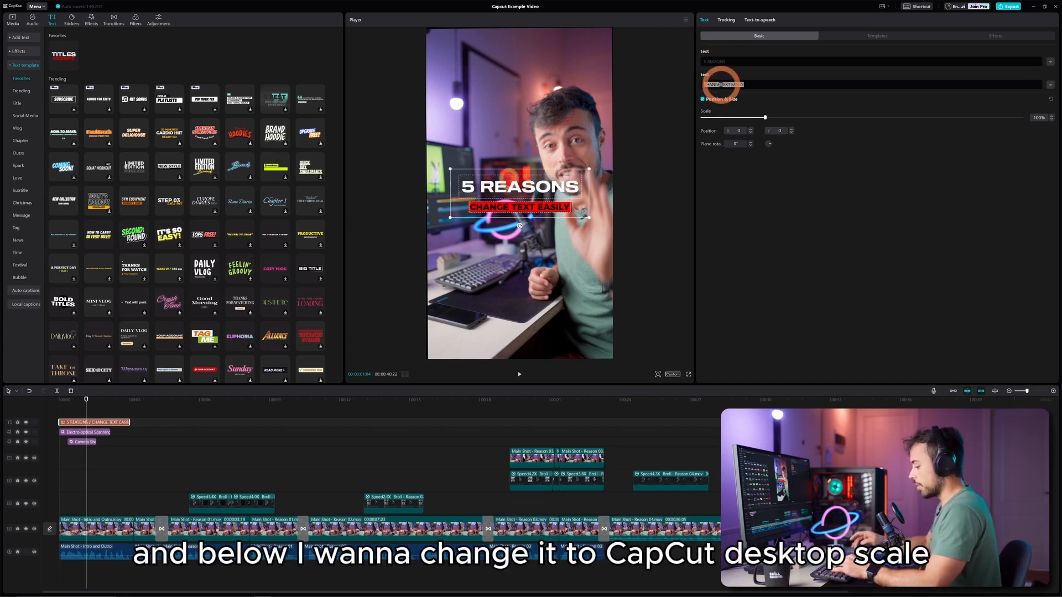
pyautogui.write('CAPCUT DESKTOP')
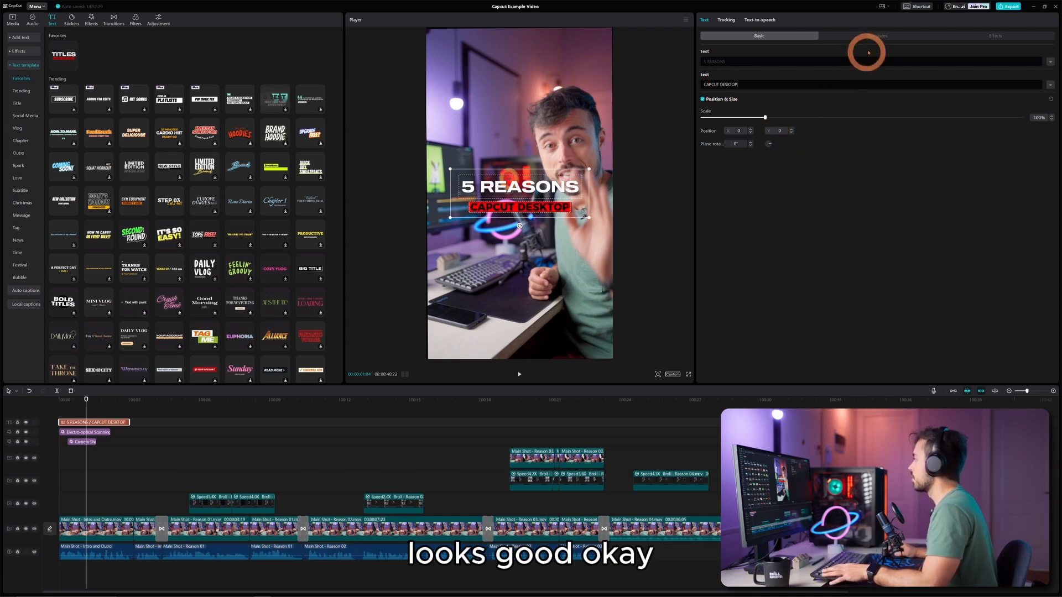
# - Lower the title in the frame to a vertical position of about -464 and play the intro
pyautogui.click(130, 397)
pyautogui.click(86, 400)
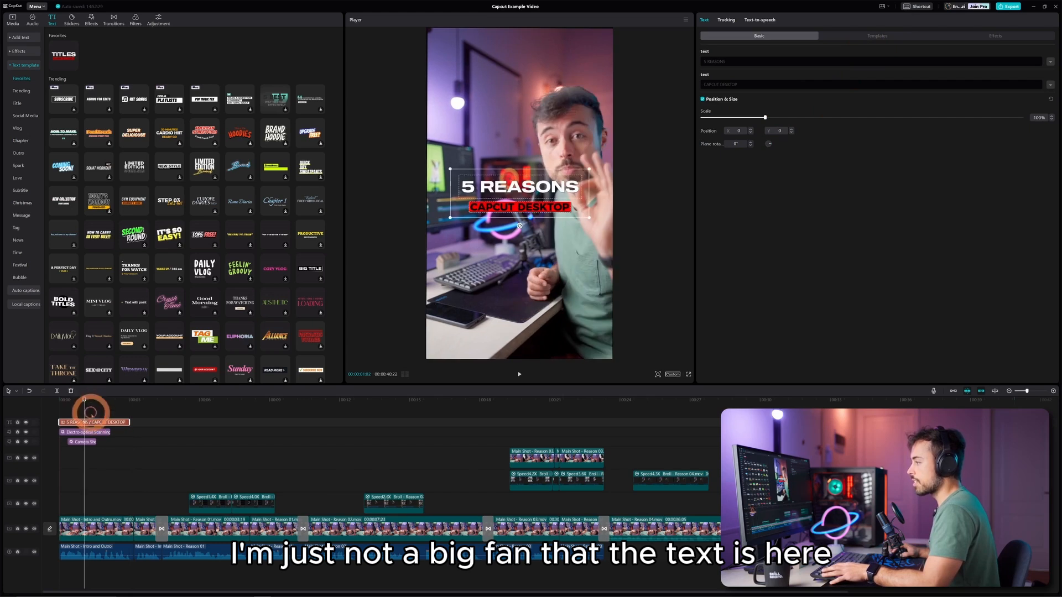
pyautogui.moveTo(547, 206); pyautogui.dragTo(547, 246)
pyautogui.press('space')
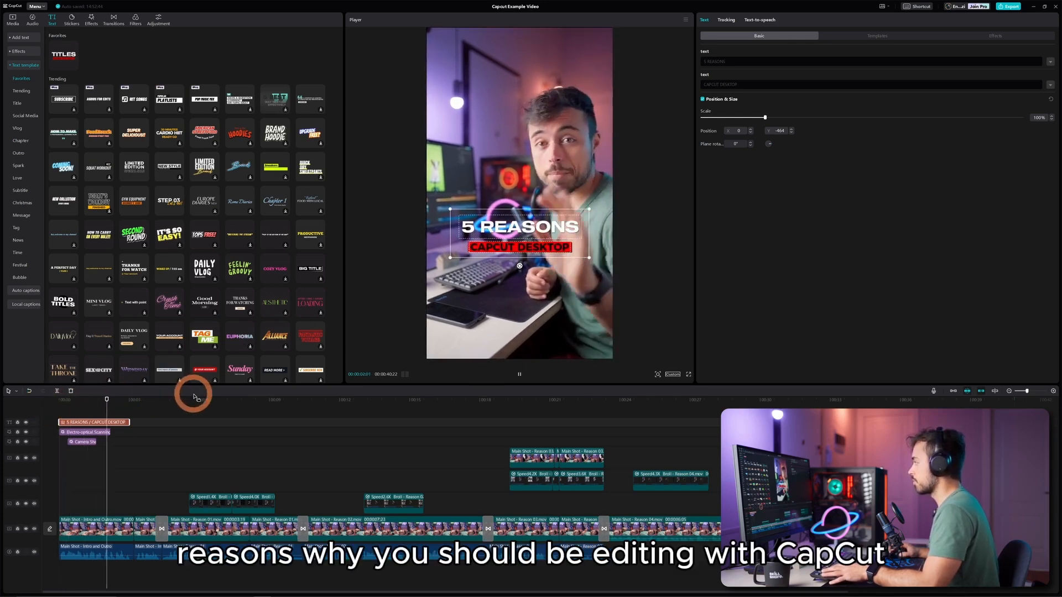
# - Scale the second intro clip to about 206%, reposition it to about X -146, Y -90, and play across the cut
pyautogui.click(115, 402)
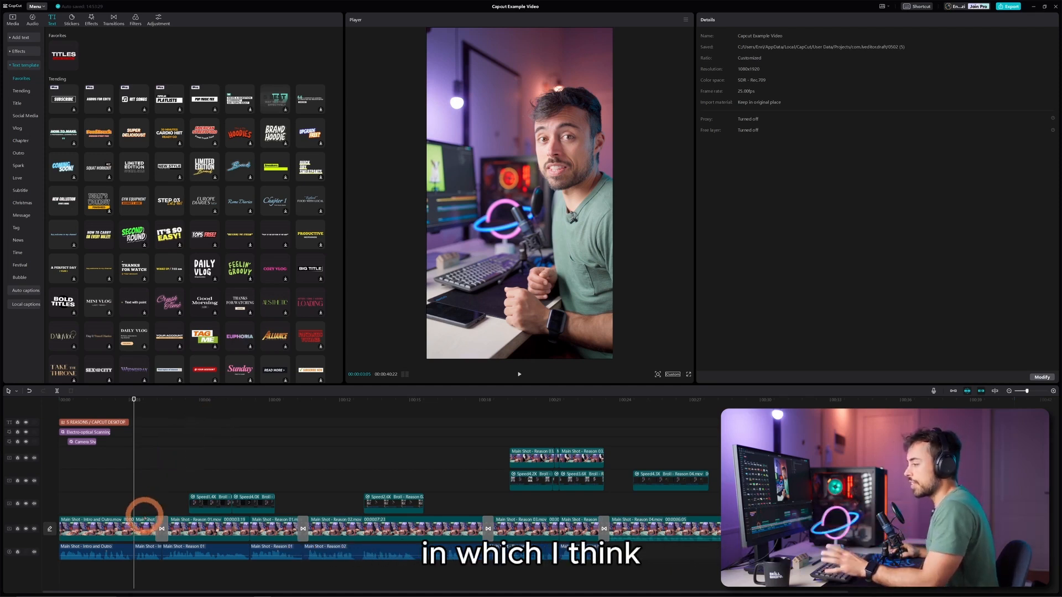
pyautogui.moveTo(118, 402); pyautogui.dragTo(133, 401)
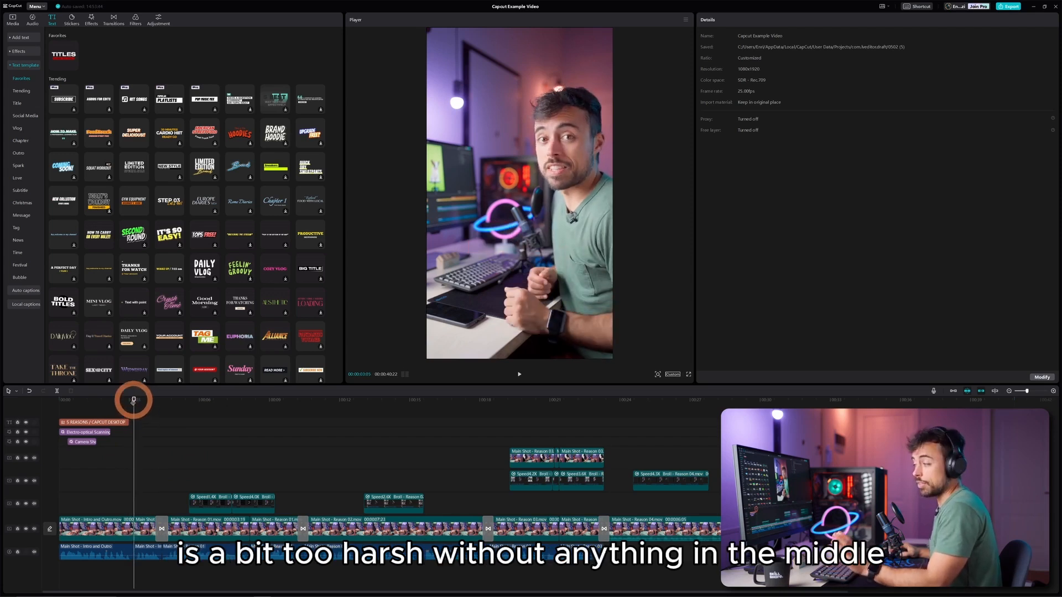
pyautogui.click(144, 526)
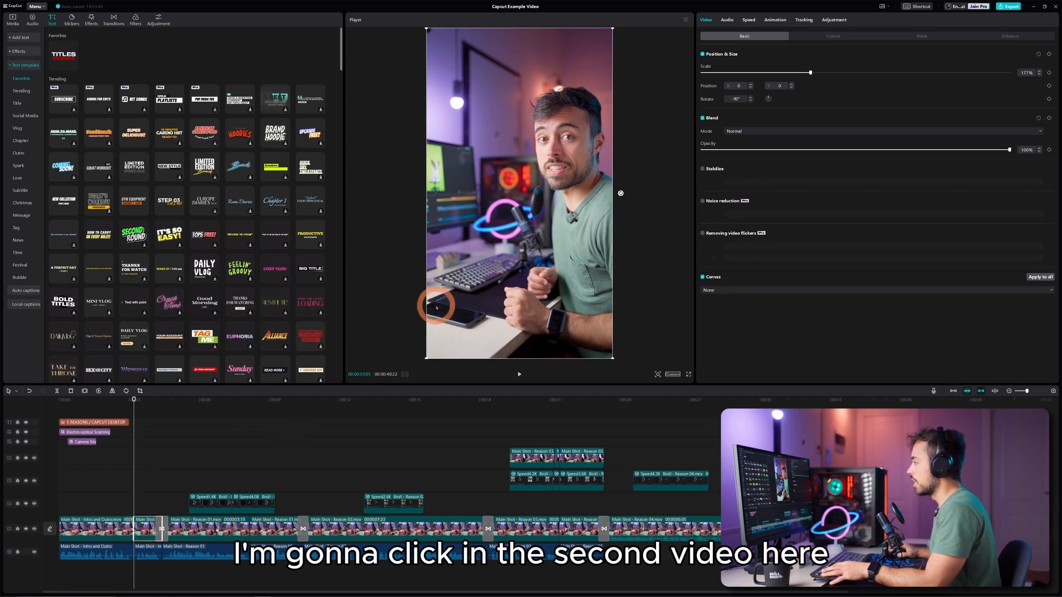
pyautogui.moveTo(426, 358); pyautogui.dragTo(403, 370)
pyautogui.moveTo(505, 321); pyautogui.dragTo(455, 329)
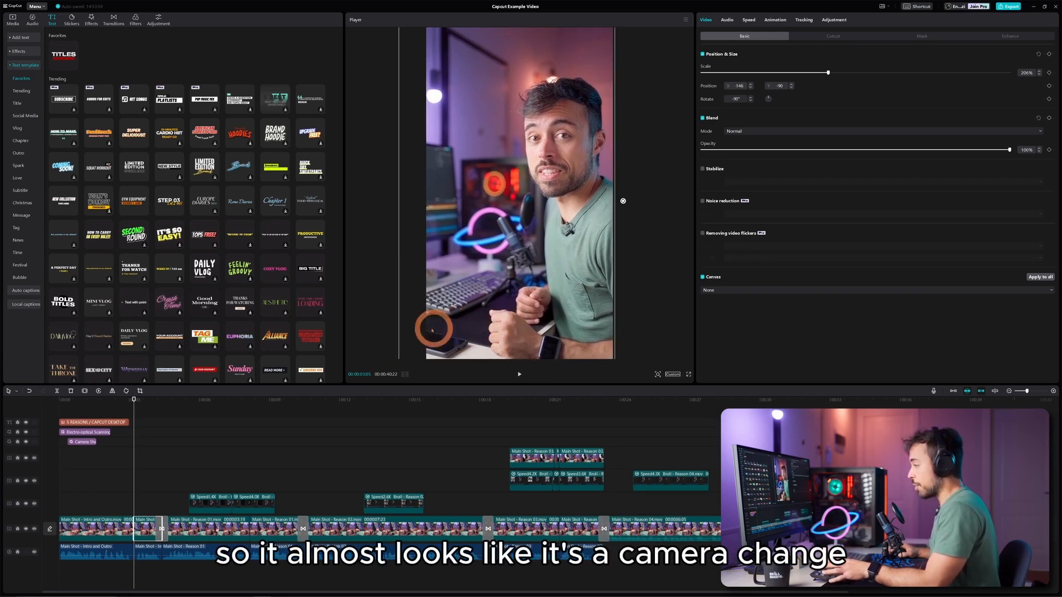
pyautogui.moveTo(138, 399); pyautogui.dragTo(115, 399)
pyautogui.press('space')
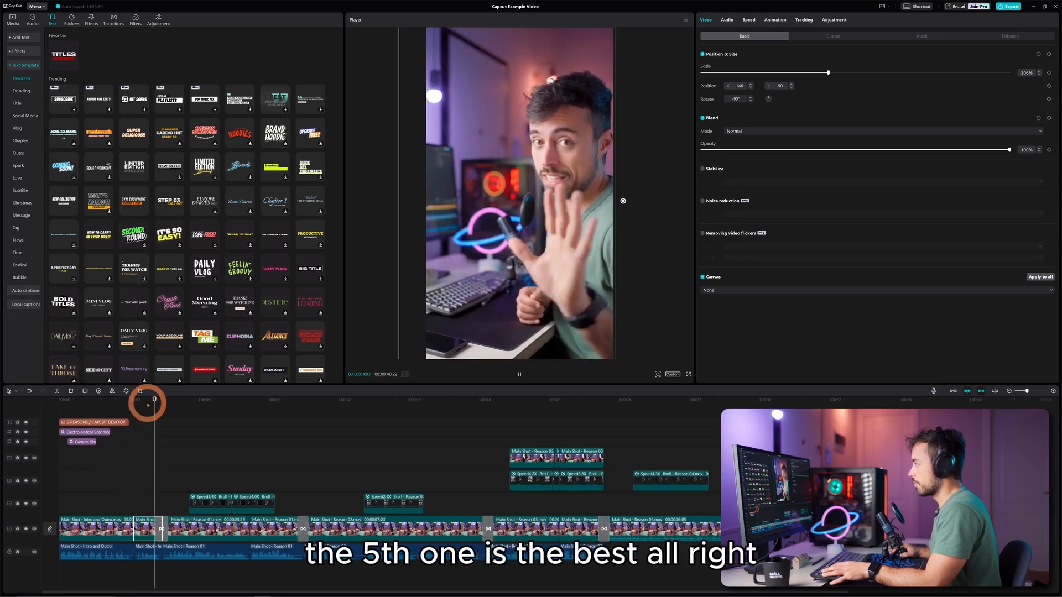
pyautogui.press('space')
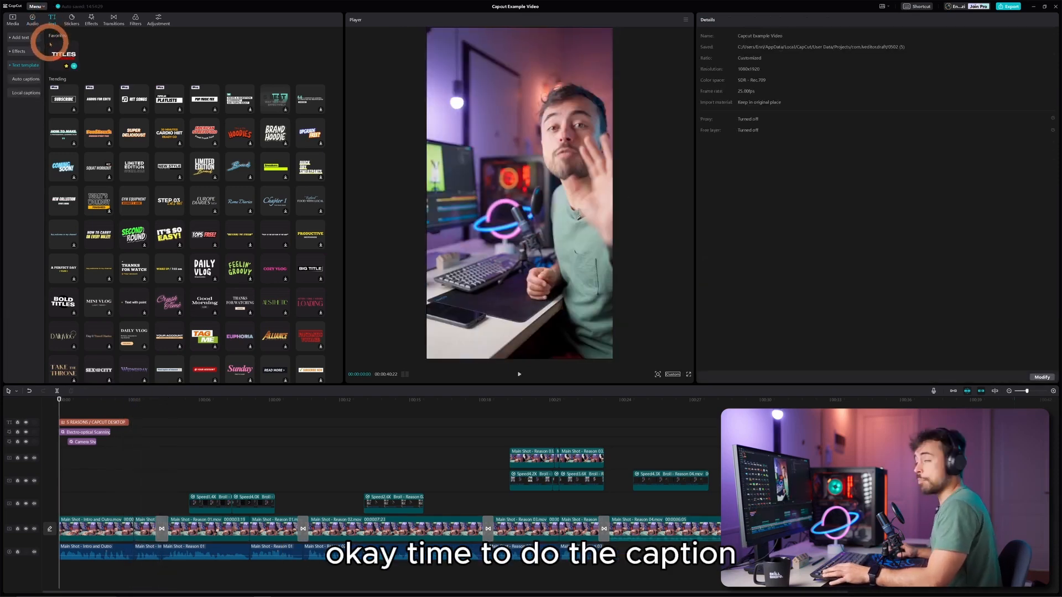
# - Generate English auto captions for the whole video and delete the first two captions, which duplicate the title
pyautogui.click(28, 79)
pyautogui.click(198, 242)
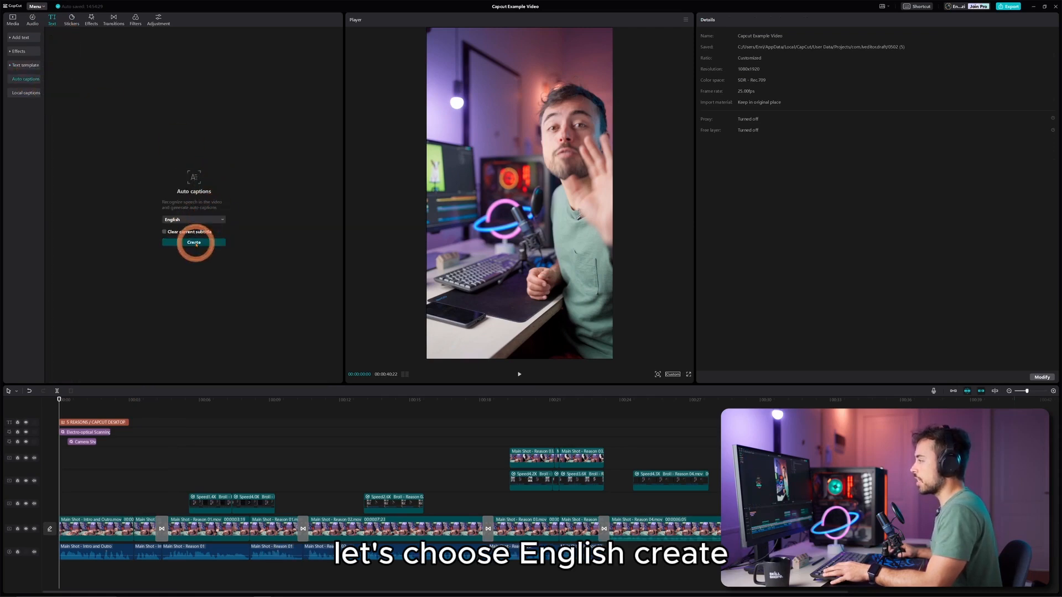
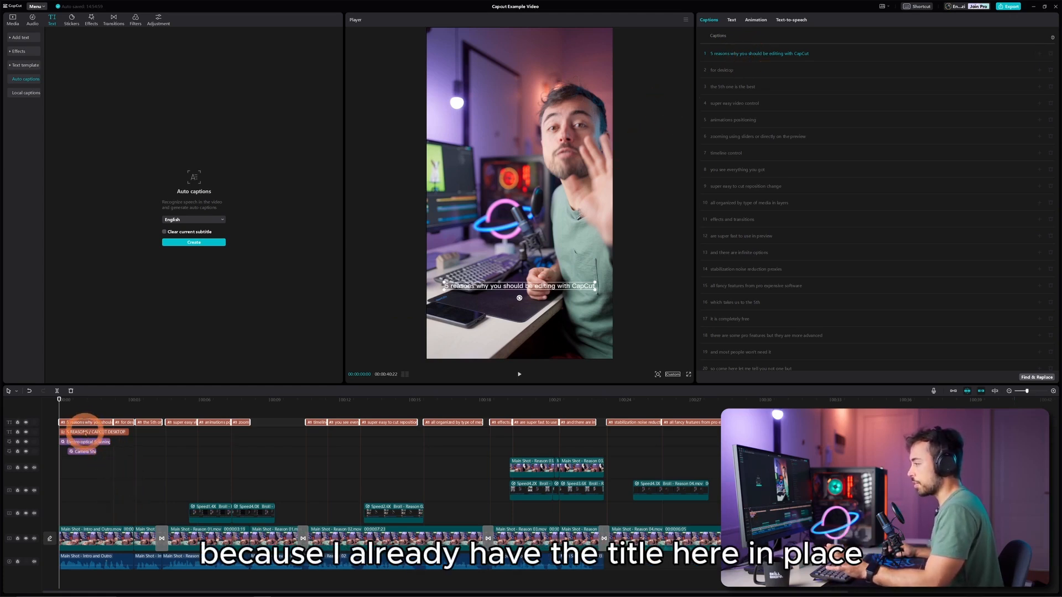
pyautogui.click(1019, 53)
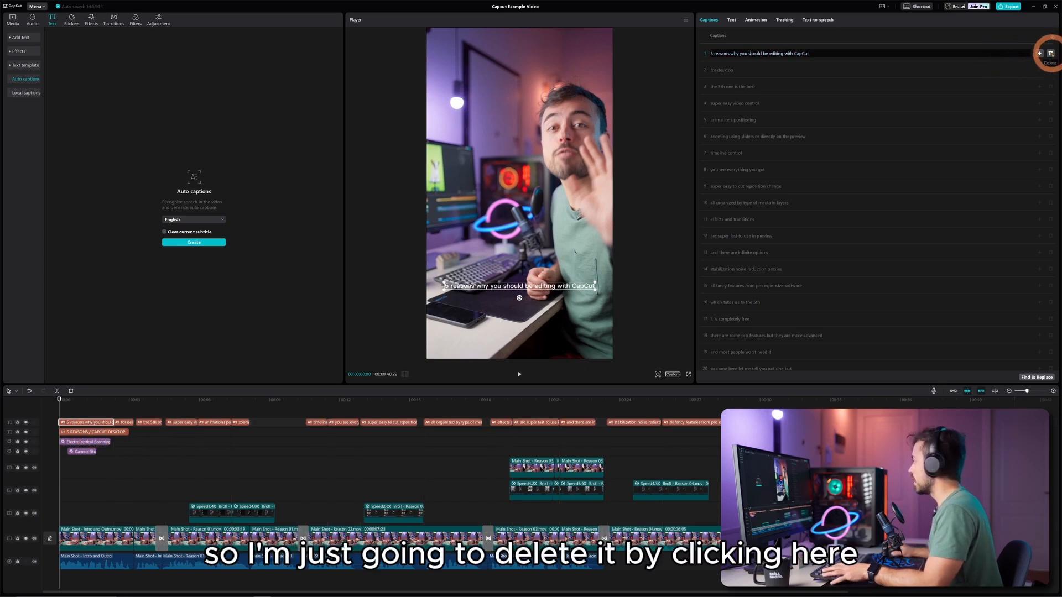
pyautogui.click(1051, 53)
pyautogui.click(1050, 53)
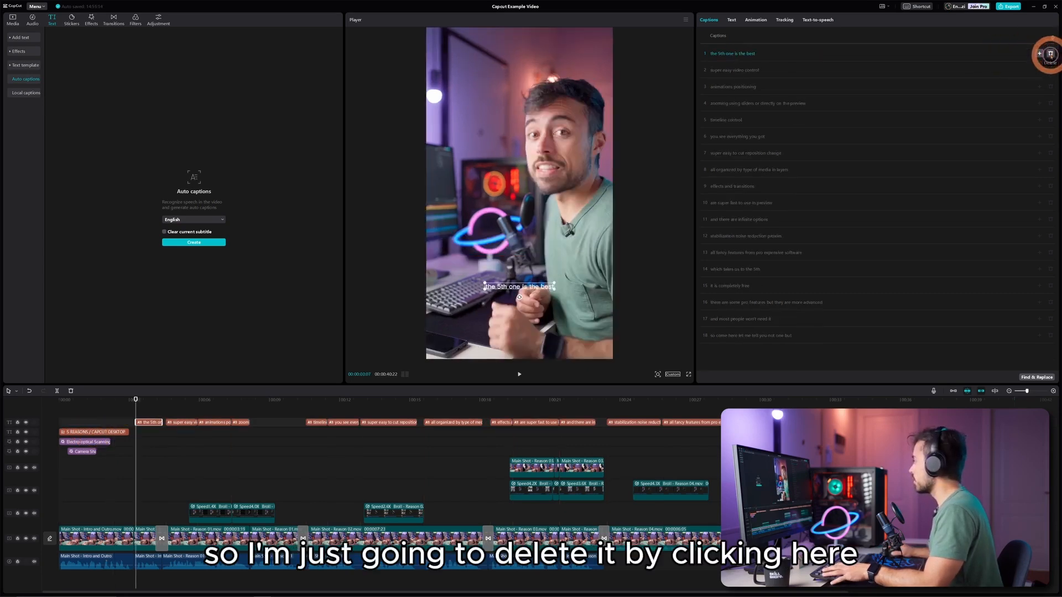
# - Split the long captions throughout the list into short phrases, such as "the 5th one" and "is the best"
pyautogui.click(741, 54)
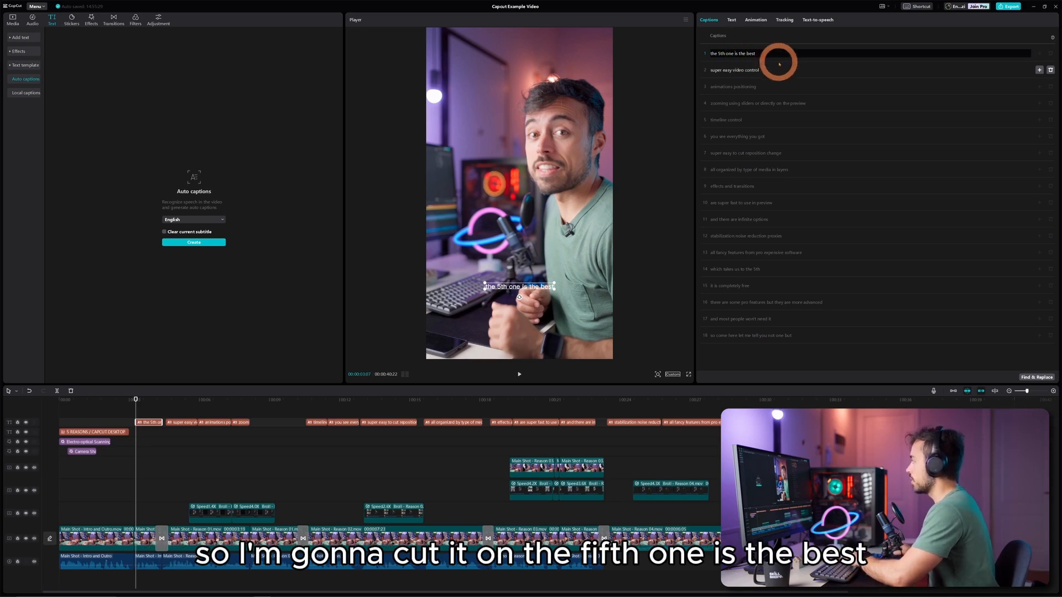
pyautogui.press('Return')
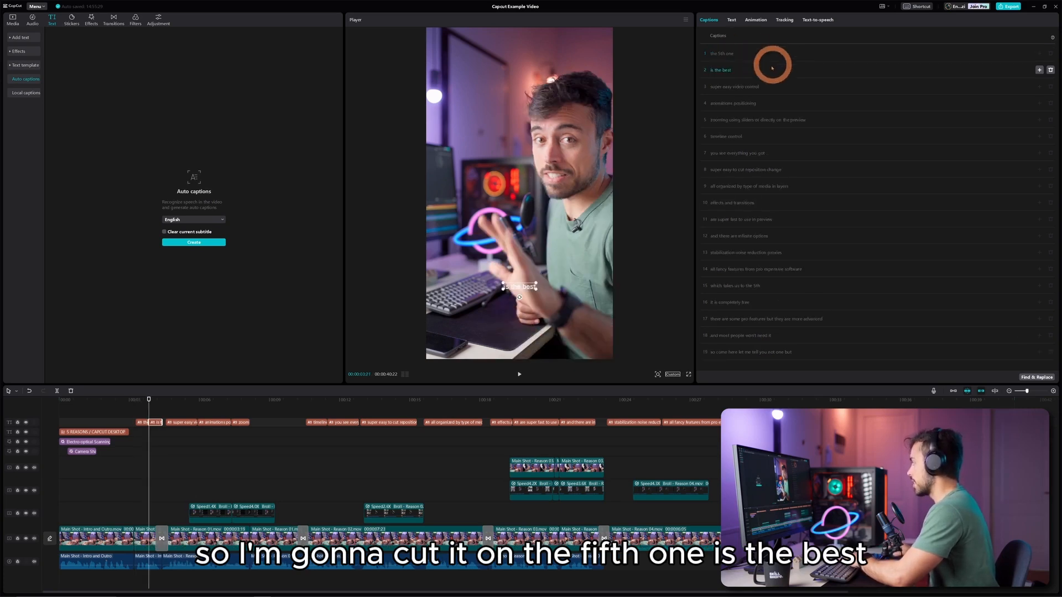
pyautogui.click(733, 88)
pyautogui.press('Return')
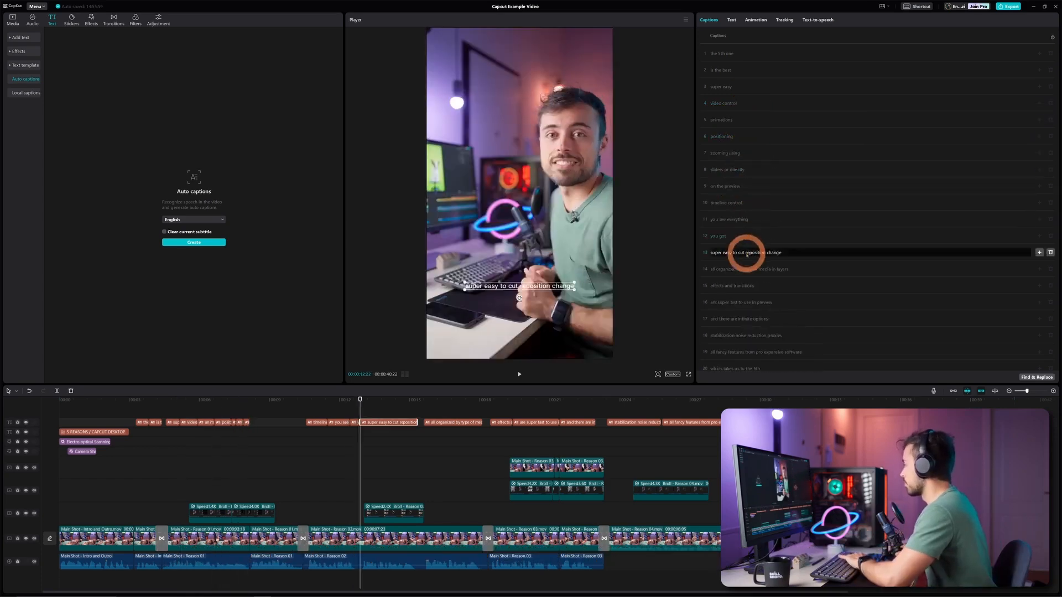
pyautogui.click(746, 244)
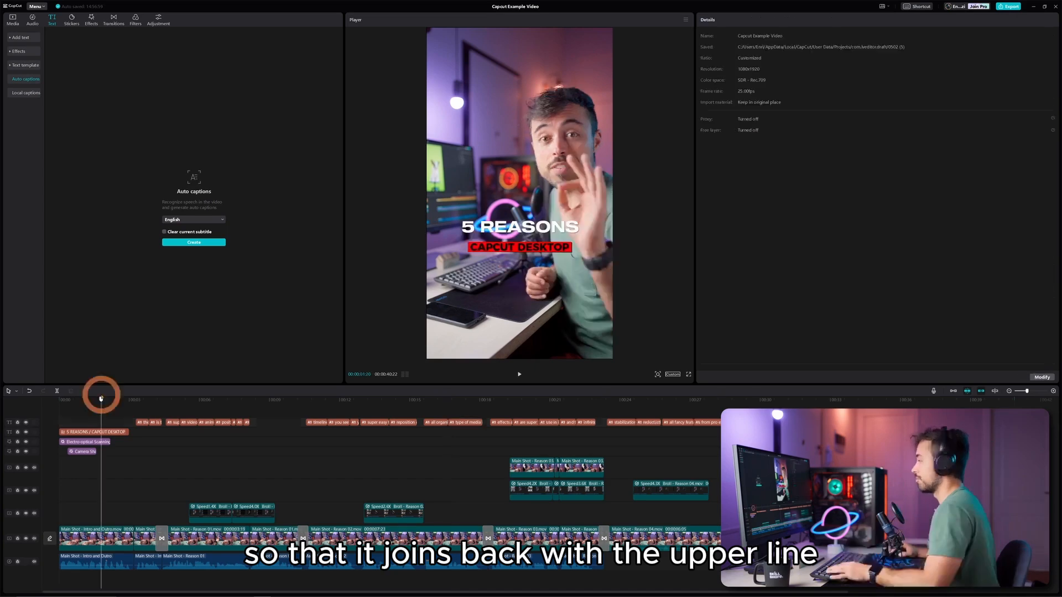
pyautogui.moveTo(101, 397); pyautogui.dragTo(103, 395)
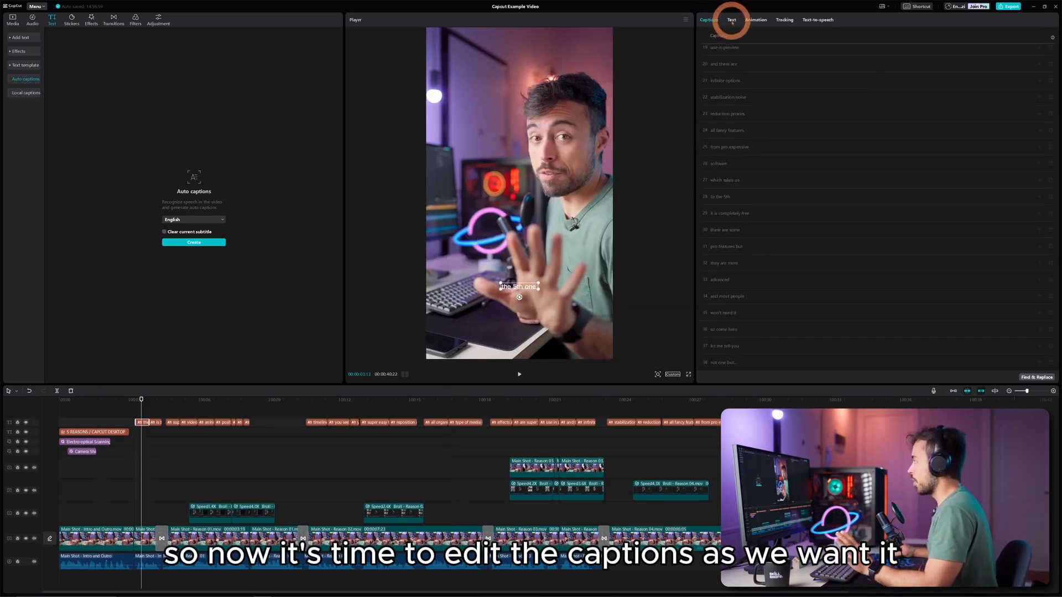
# - Style all captions with the black-on-yellow preset and the Ubuntu font
pyautogui.click(732, 21)
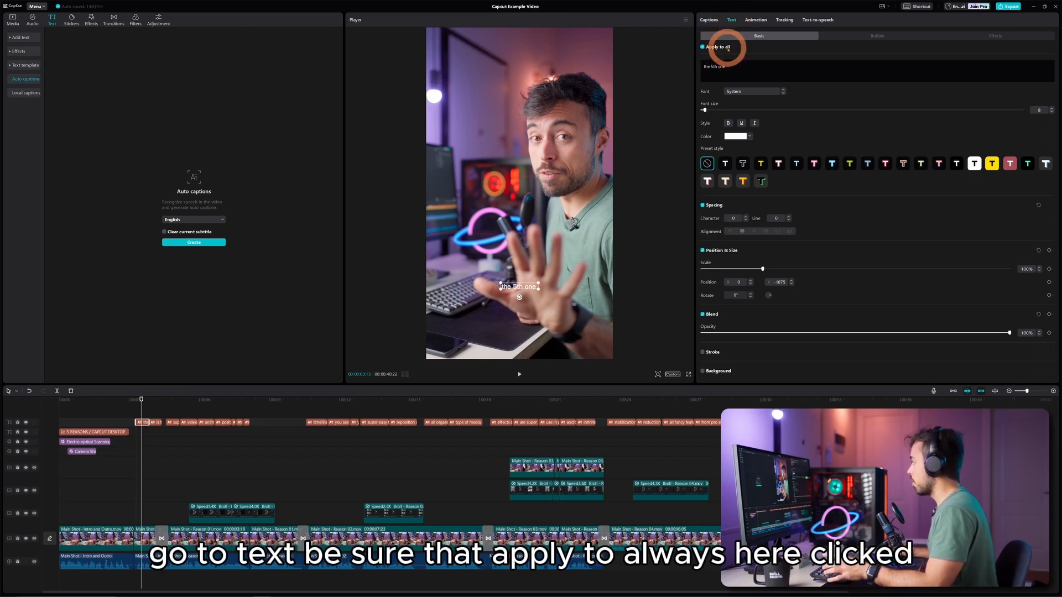
pyautogui.click(990, 165)
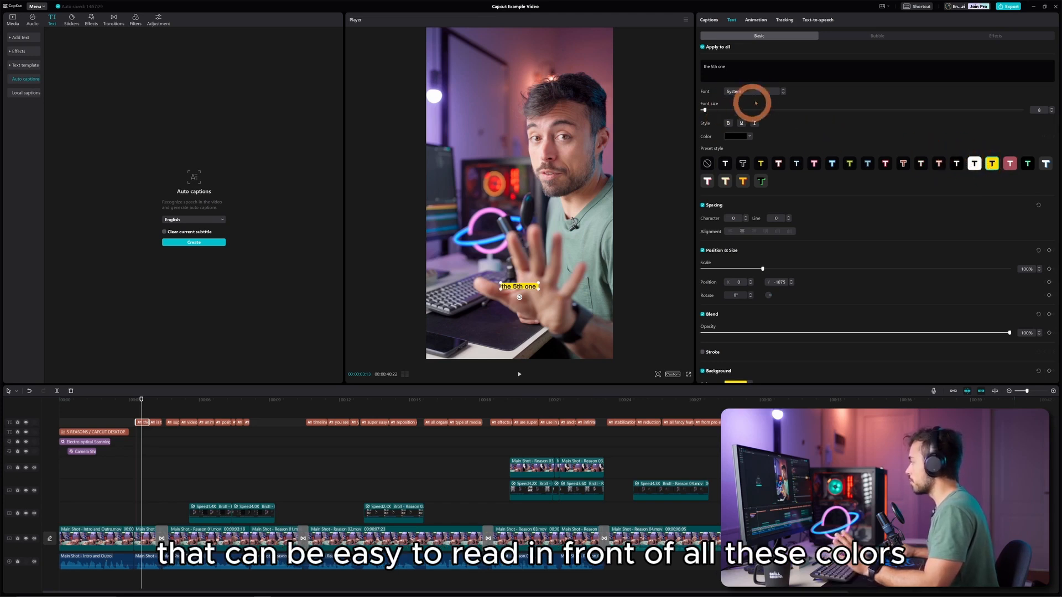
pyautogui.click(754, 91)
pyautogui.click(756, 111)
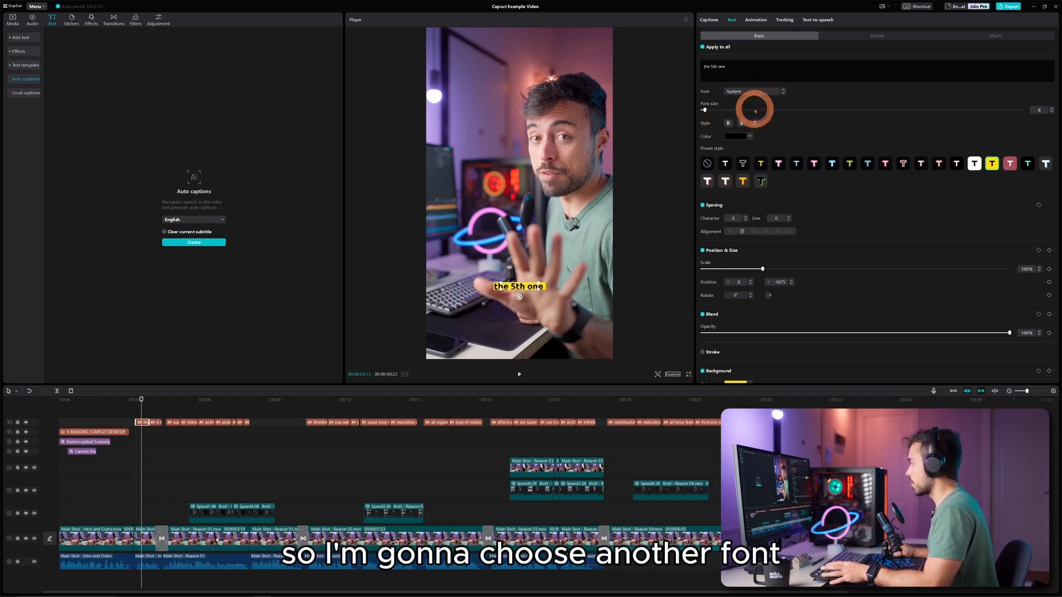
# - Set the caption background's height to 55% and increase its width to give the text more room
pyautogui.scroll(-5, 962, 332)
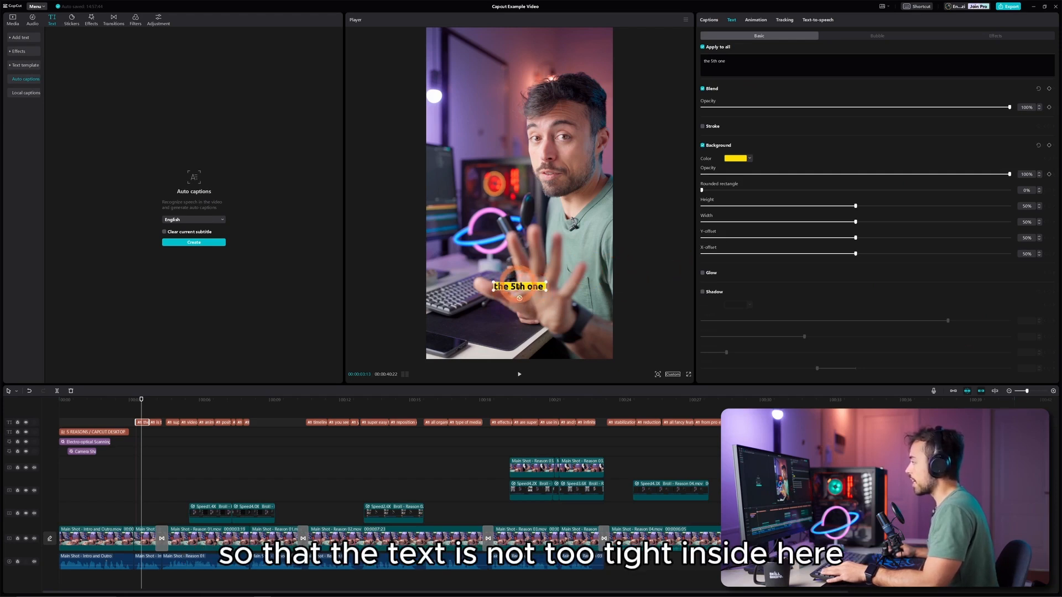
pyautogui.click(1026, 206)
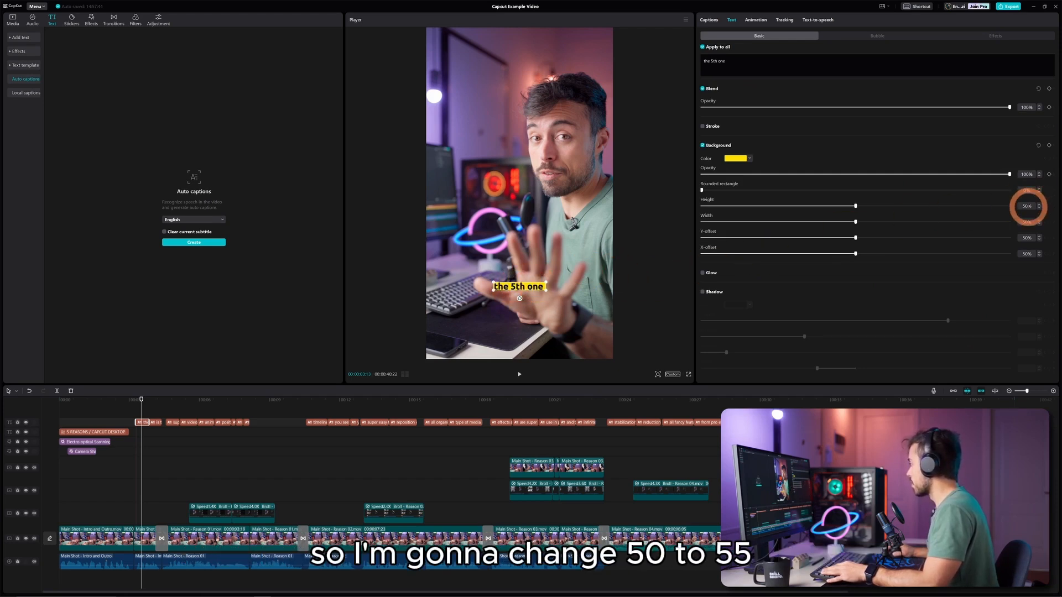
pyautogui.write('55')
pyautogui.click(1028, 224)
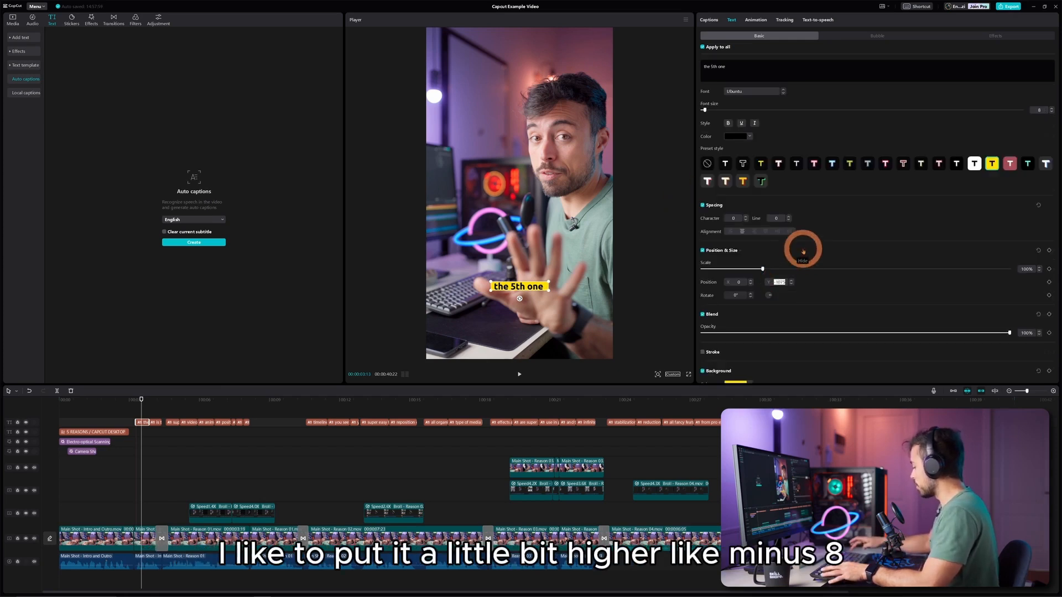
# - Raise the captions to a vertical position of -850 and play the video to check them
pyautogui.write('0')
pyautogui.press('Return')
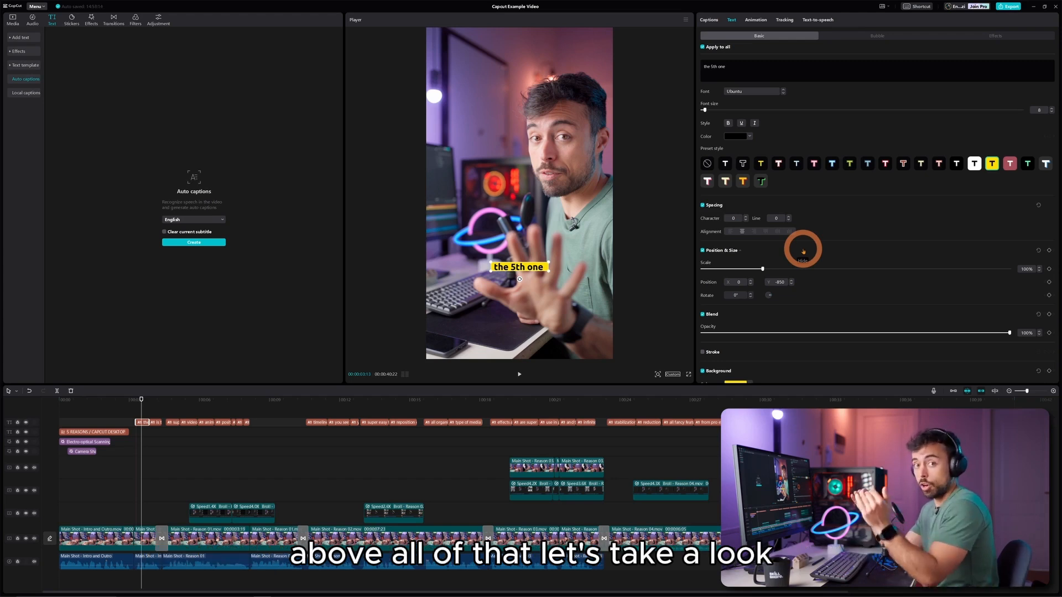
pyautogui.click(173, 399)
pyautogui.press('space')
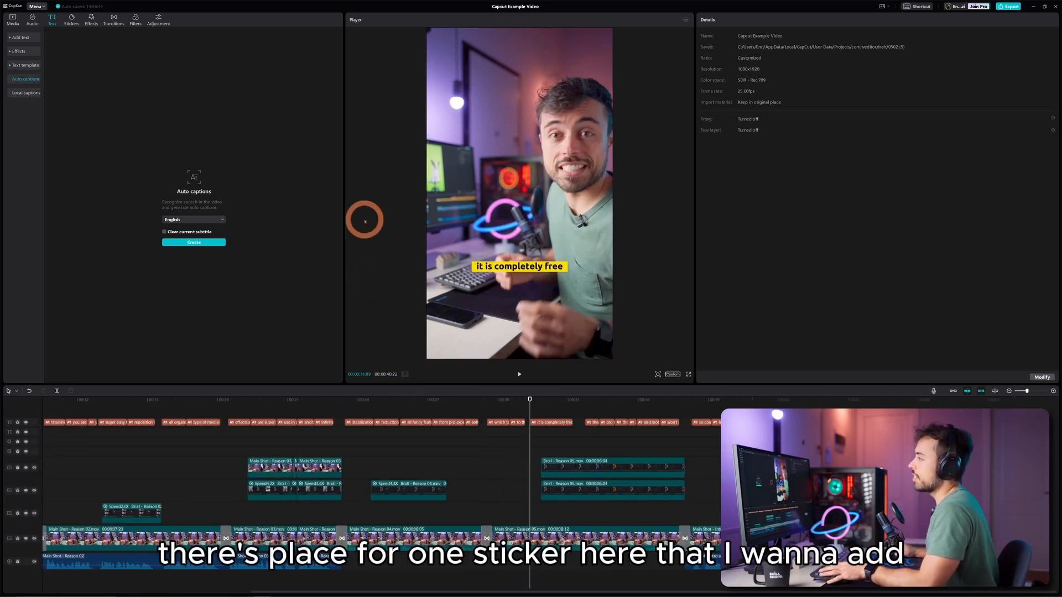
# - Mark a yellow face emoji sticker as a favorite, insert it at "it is completely free" and trim it to that caption's length
pyautogui.click(71, 21)
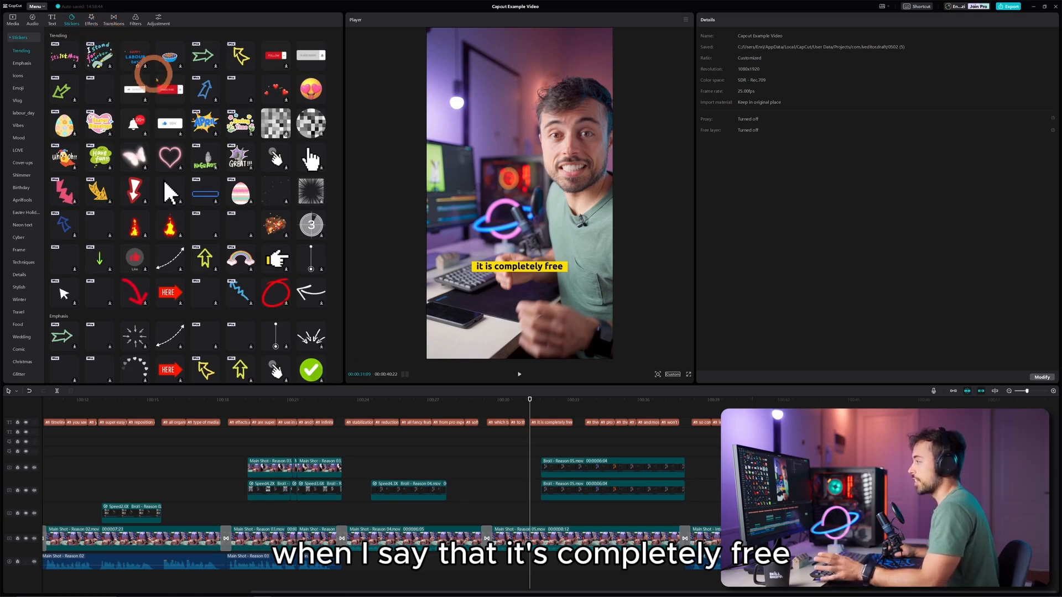
pyautogui.scroll(-15, 205, 138)
pyautogui.scroll(-5, 206, 139)
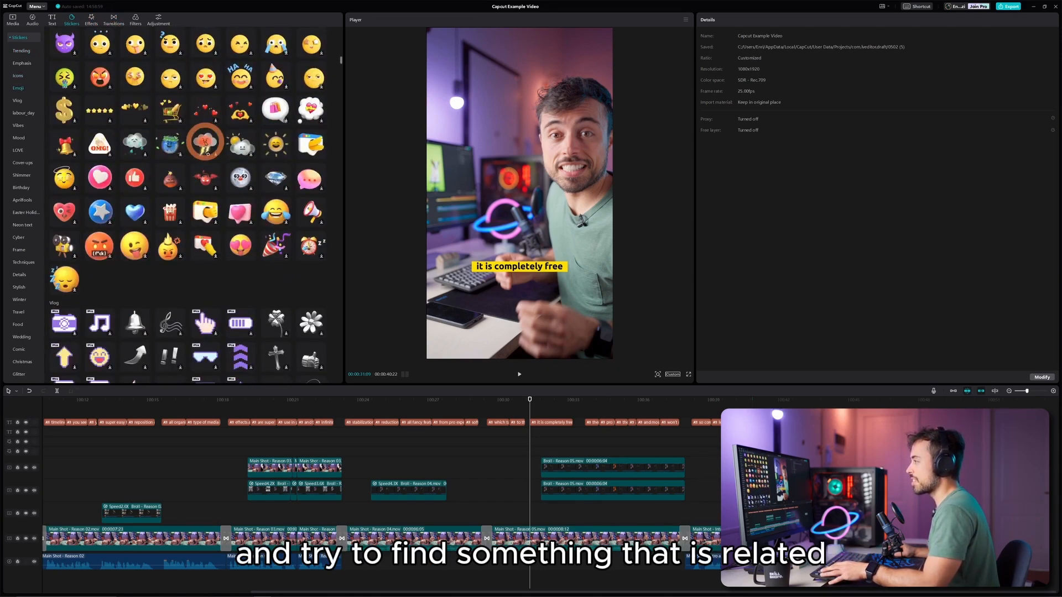
pyautogui.scroll(4, 205, 138)
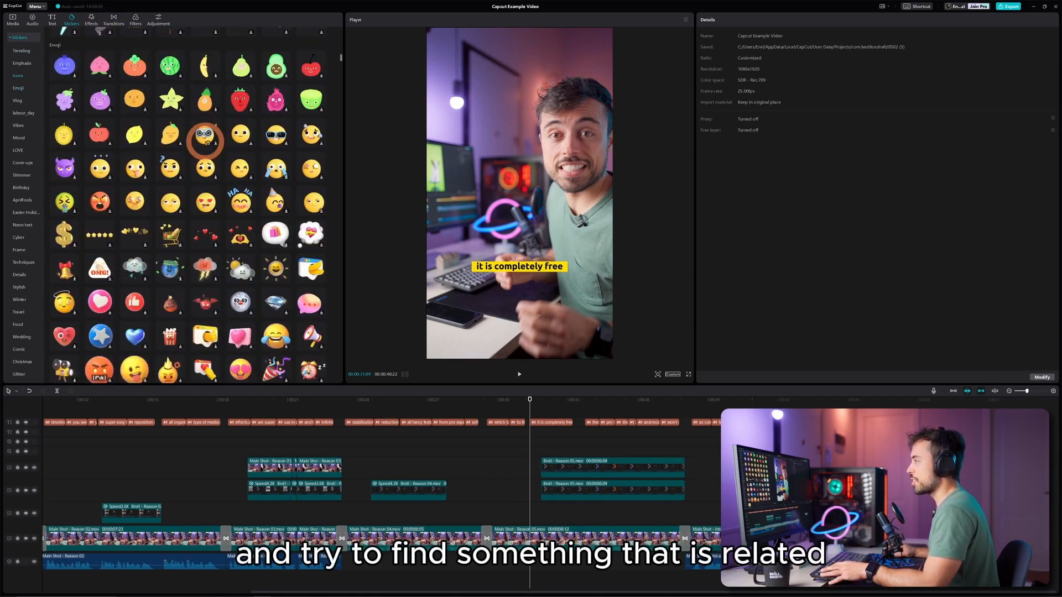
pyautogui.click(138, 210)
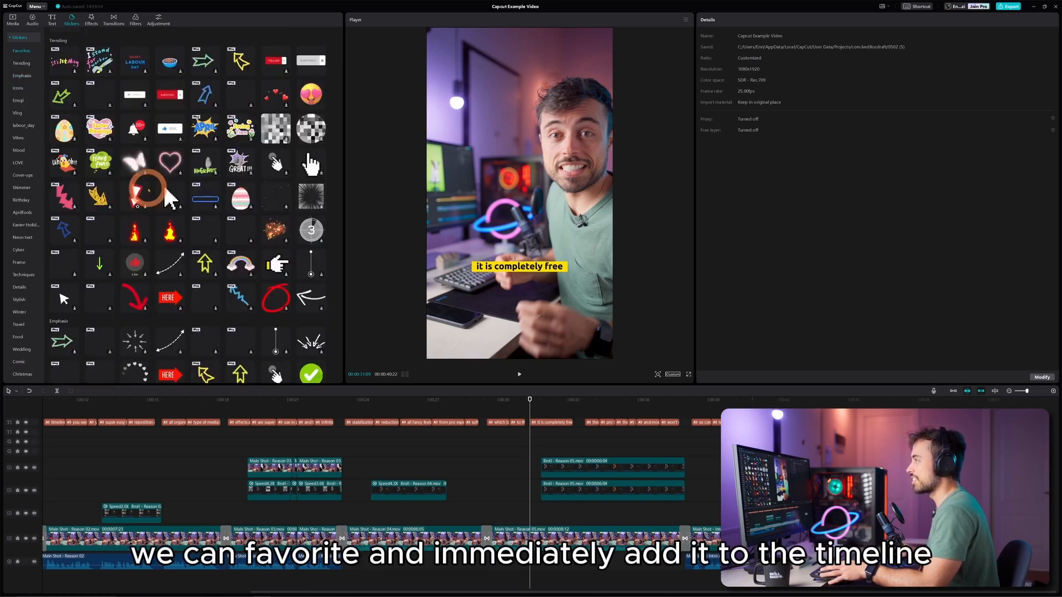
pyautogui.click(74, 64)
pyautogui.moveTo(600, 422); pyautogui.dragTo(573, 420)
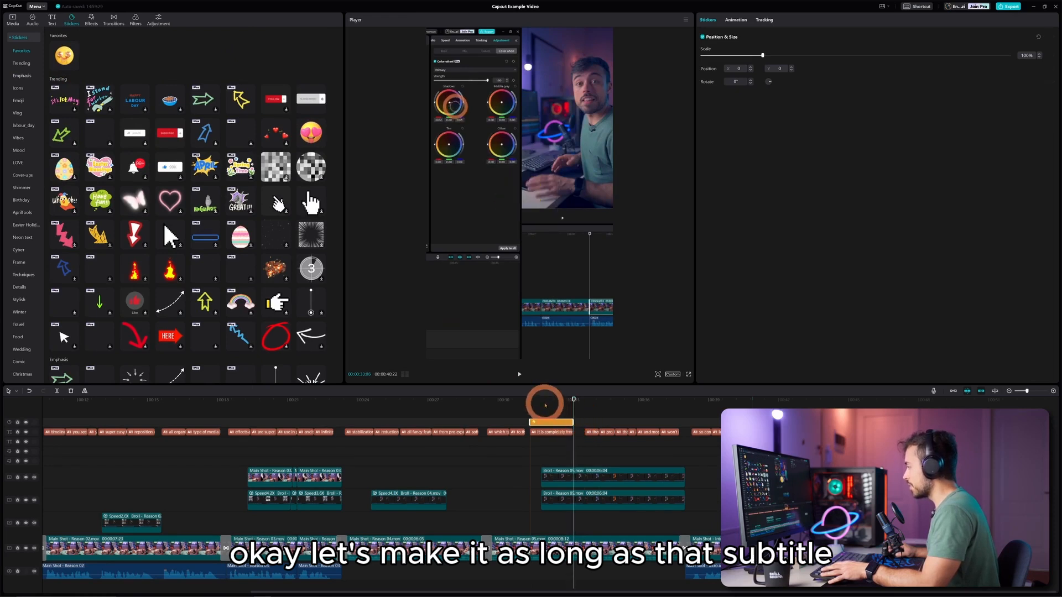
# - Scale the emoji sticker to about 52%, place it beside the caption at about X -627, Y -710, and play that part
pyautogui.click(537, 402)
pyautogui.moveTo(520, 237); pyautogui.dragTo(478, 258)
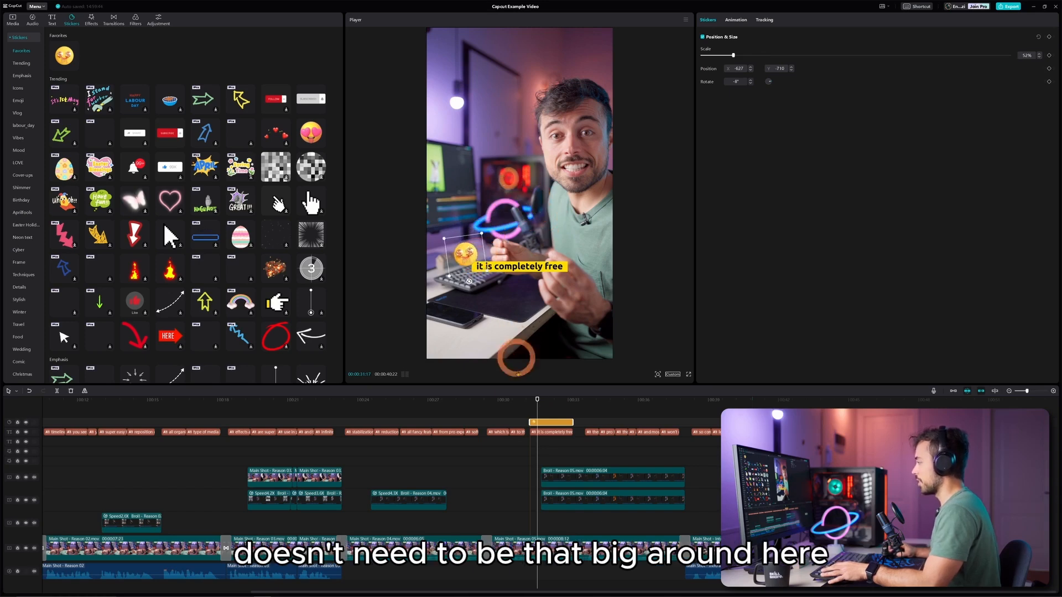
pyautogui.click(522, 406)
pyautogui.press('space')
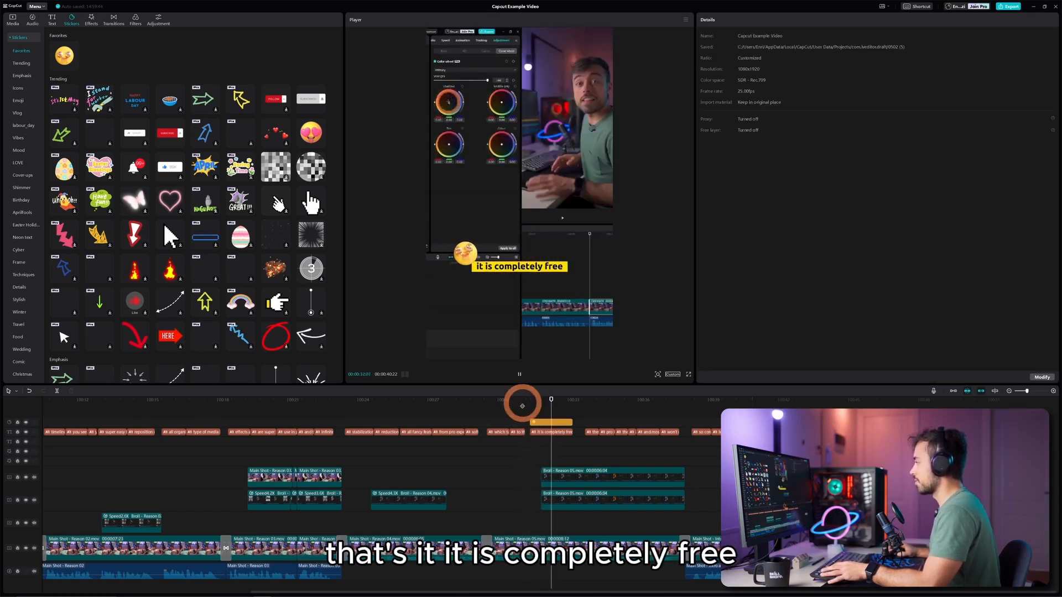
pyautogui.press('space')
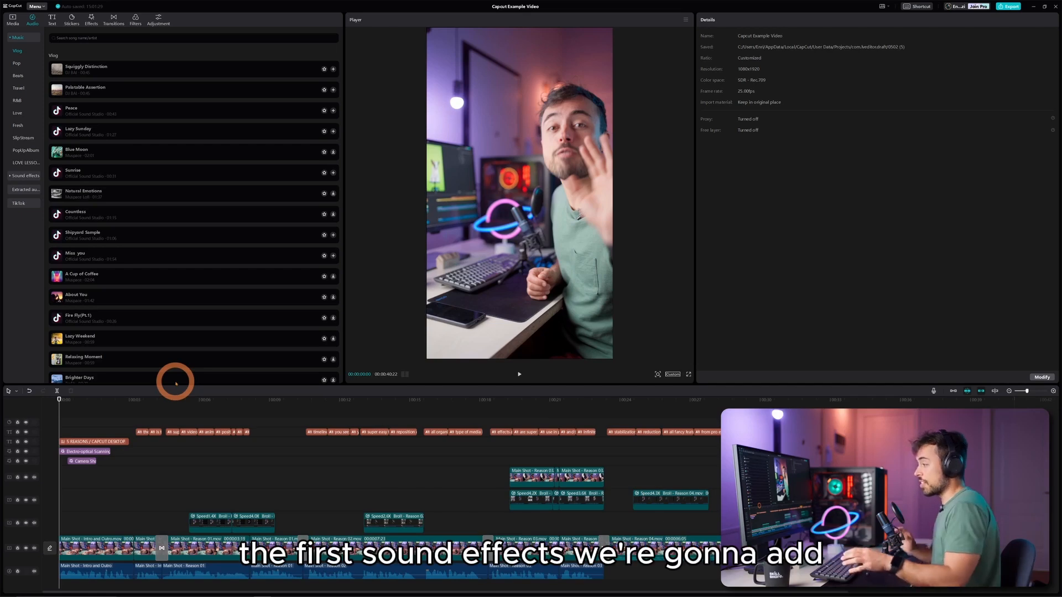
# - Search the audio library for "dagger" and add the Pulling out dagger sound effect at the intro title
pyautogui.press('space')
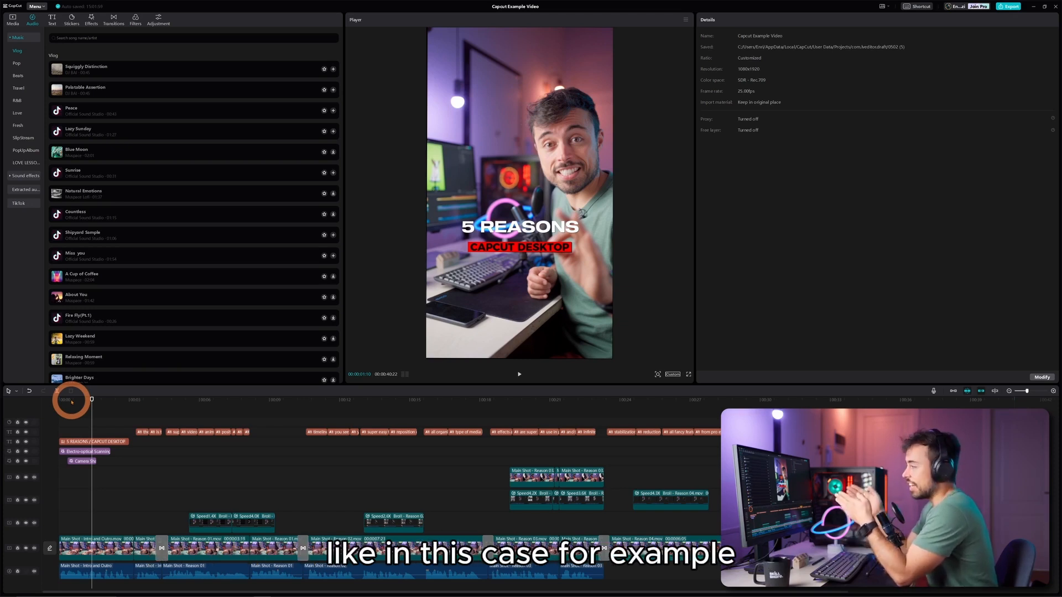
pyautogui.moveTo(72, 402)
pyautogui.mouseDown()
pyautogui.moveTo(61, 396)
pyautogui.moveTo(82, 397)
pyautogui.mouseUp()
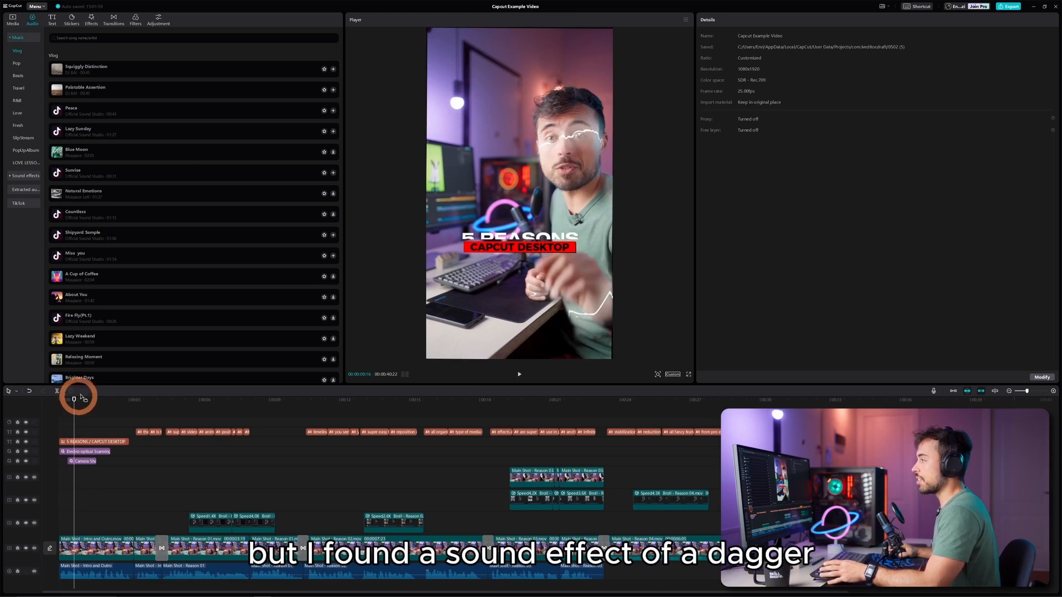
pyautogui.click(107, 39)
pyautogui.write('dagger')
pyautogui.press('Return')
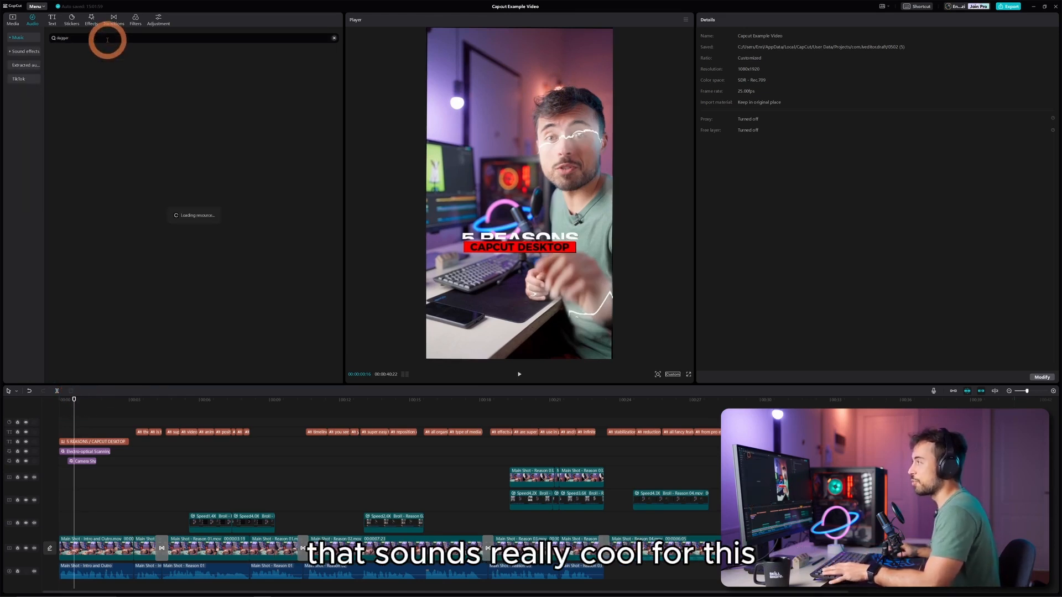
pyautogui.click(166, 57)
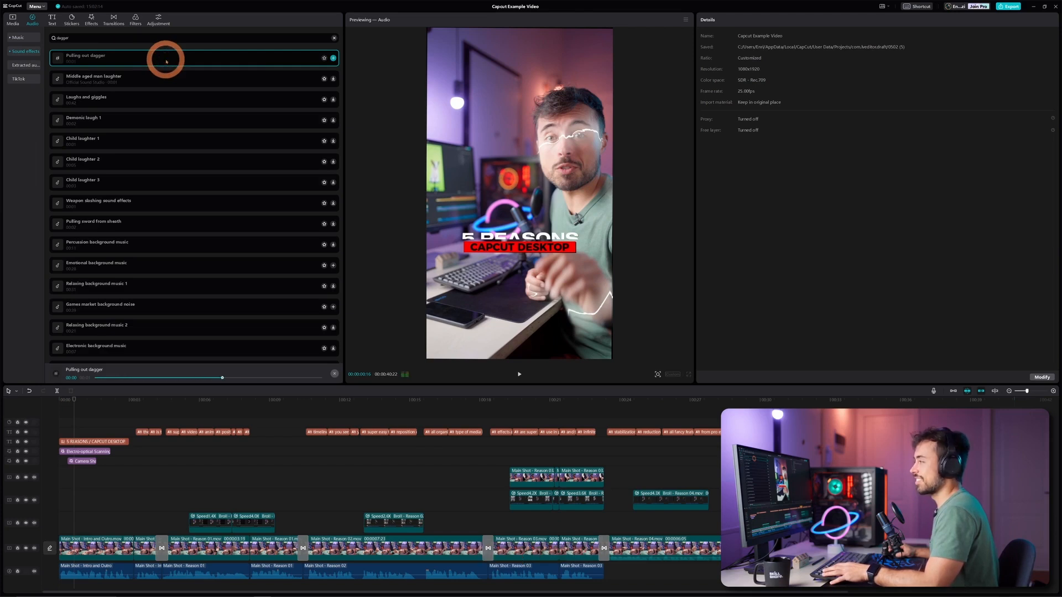
pyautogui.click(333, 57)
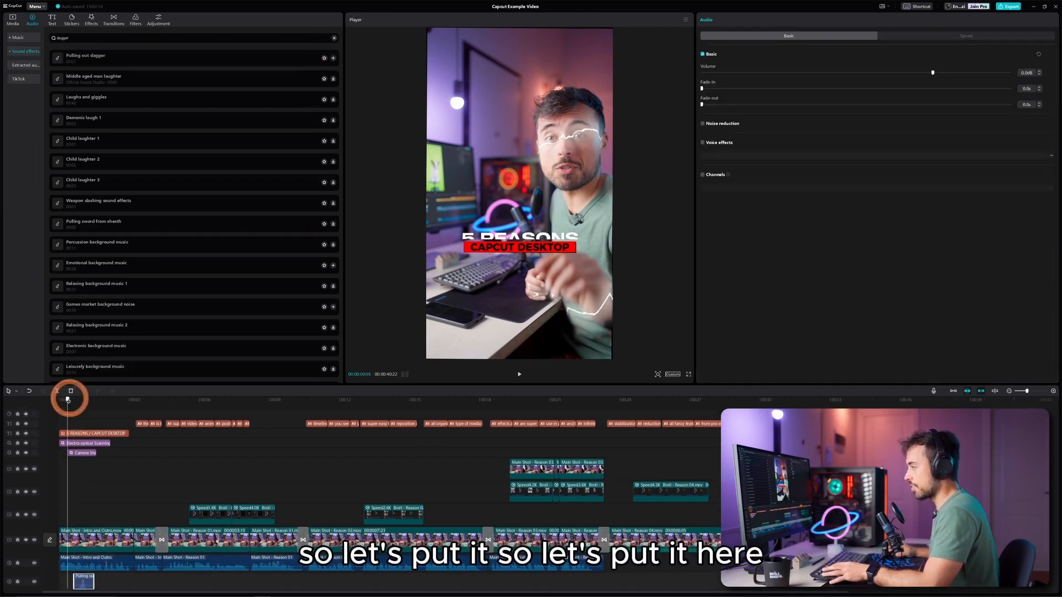
# - Move the dagger sound to the start of the electric effect, at about 00:00:00:04, and play the intro
pyautogui.moveTo(68, 399); pyautogui.dragTo(59, 399)
pyautogui.moveTo(84, 577); pyautogui.dragTo(73, 576)
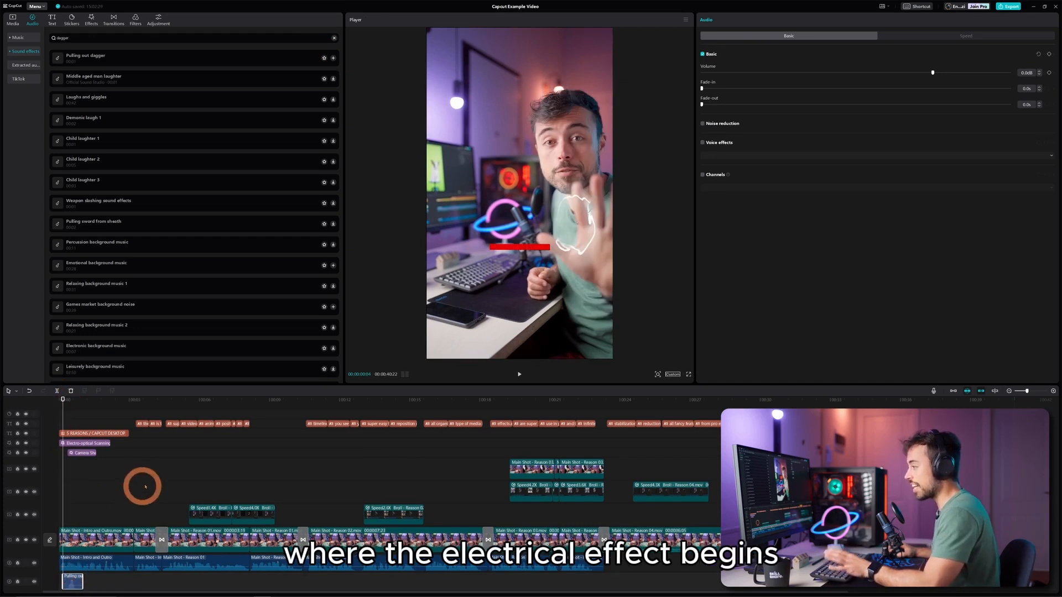
pyautogui.press('space')
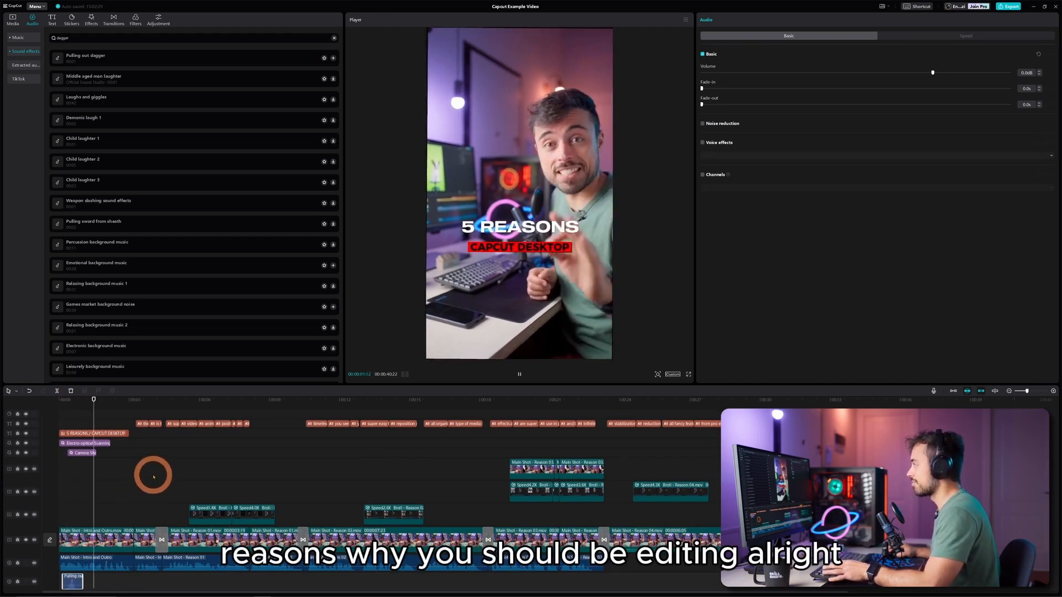
pyautogui.click(80, 582)
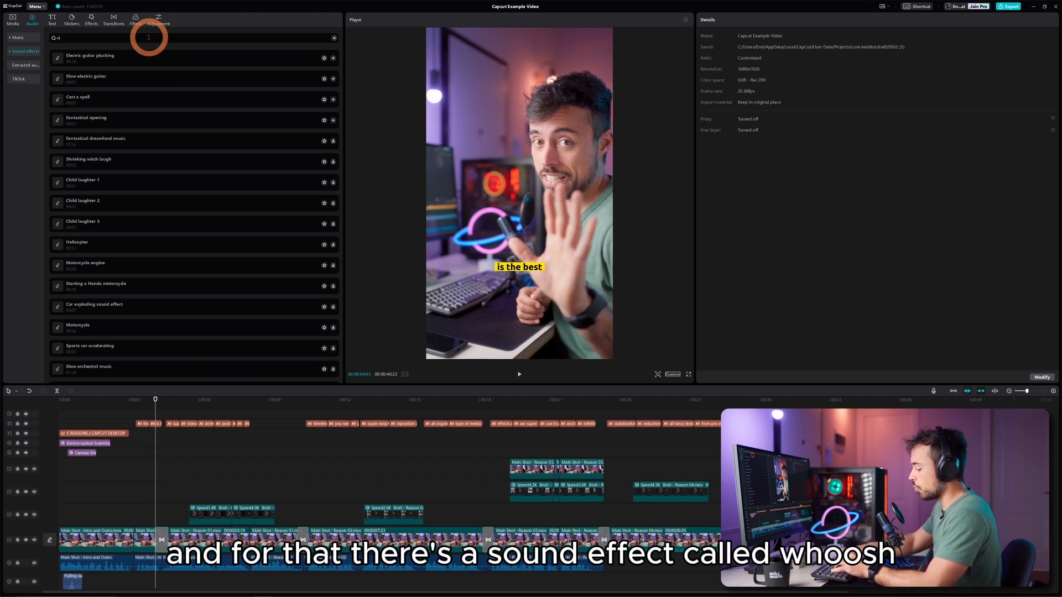
# - Search the sound effects for a woosh and preview Woosh, Woosh with echo and Si-Fi woosh
pyautogui.write('osh')
pyautogui.press('Return')
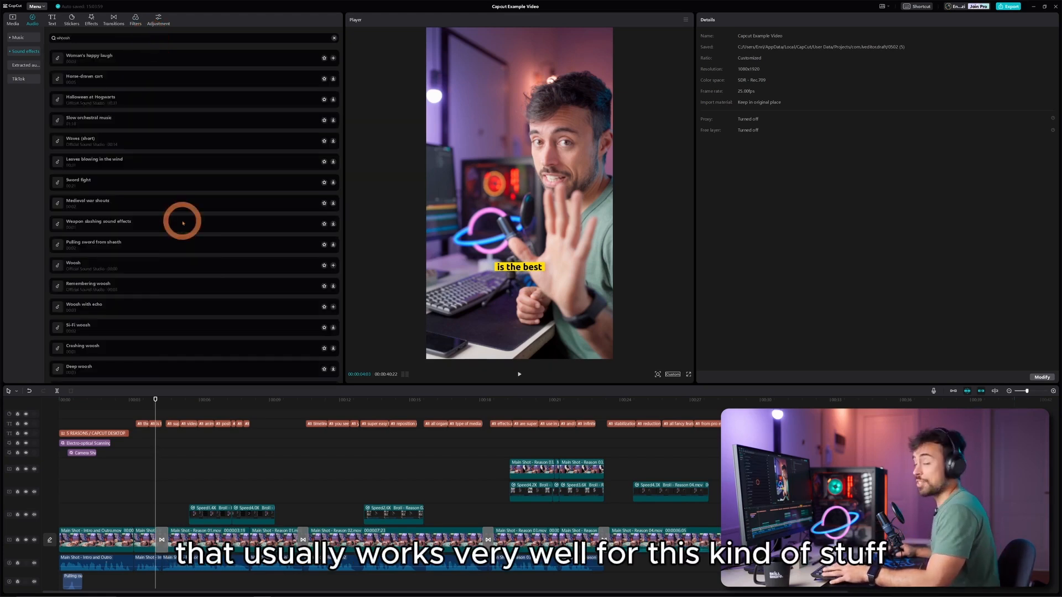
pyautogui.click(161, 261)
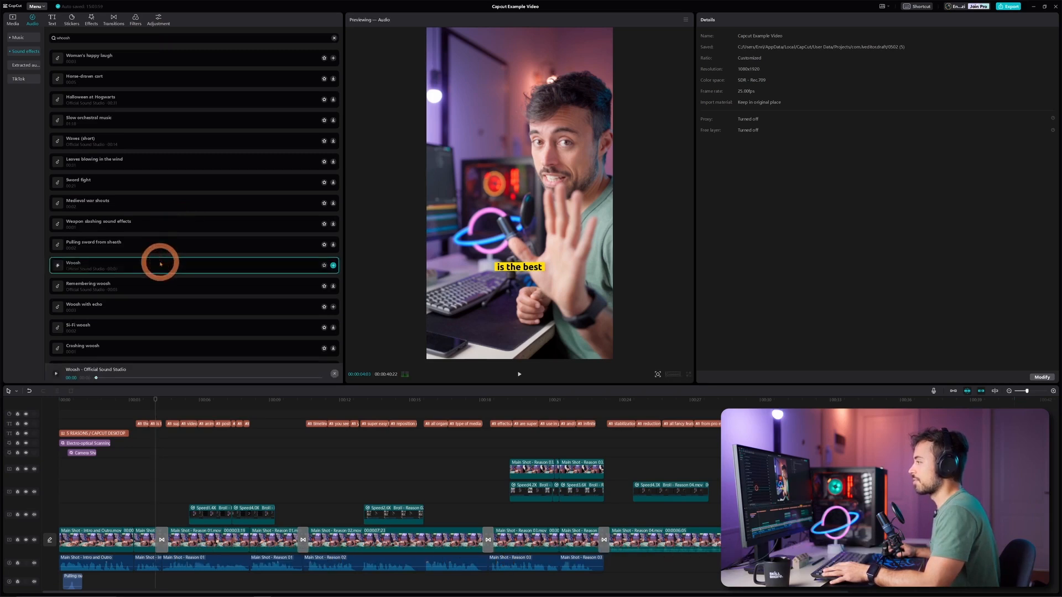
pyautogui.click(150, 308)
pyautogui.click(156, 325)
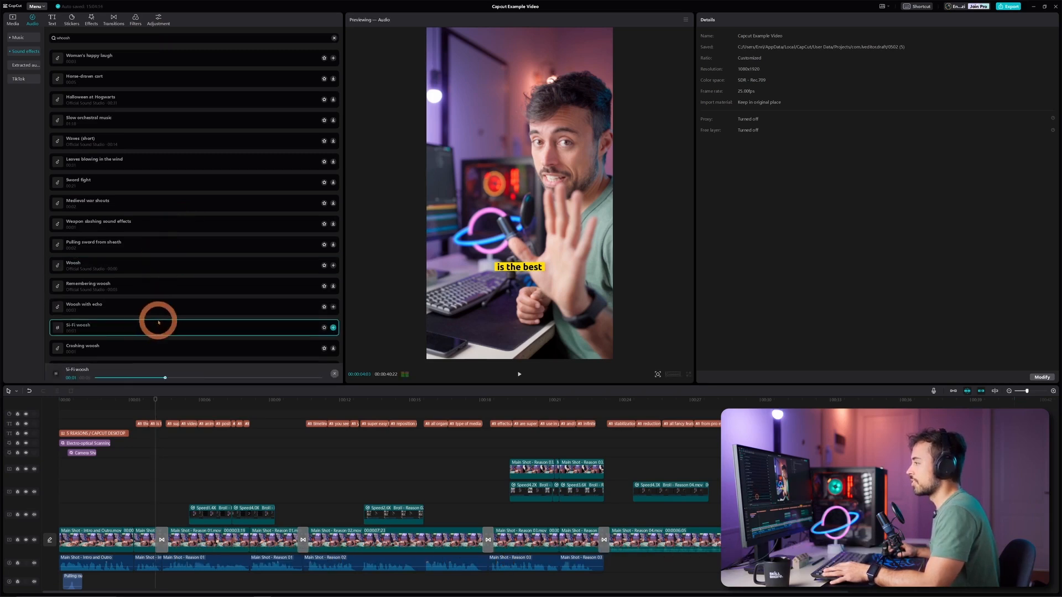
pyautogui.scroll(-2, 158, 322)
pyautogui.scroll(2, 158, 322)
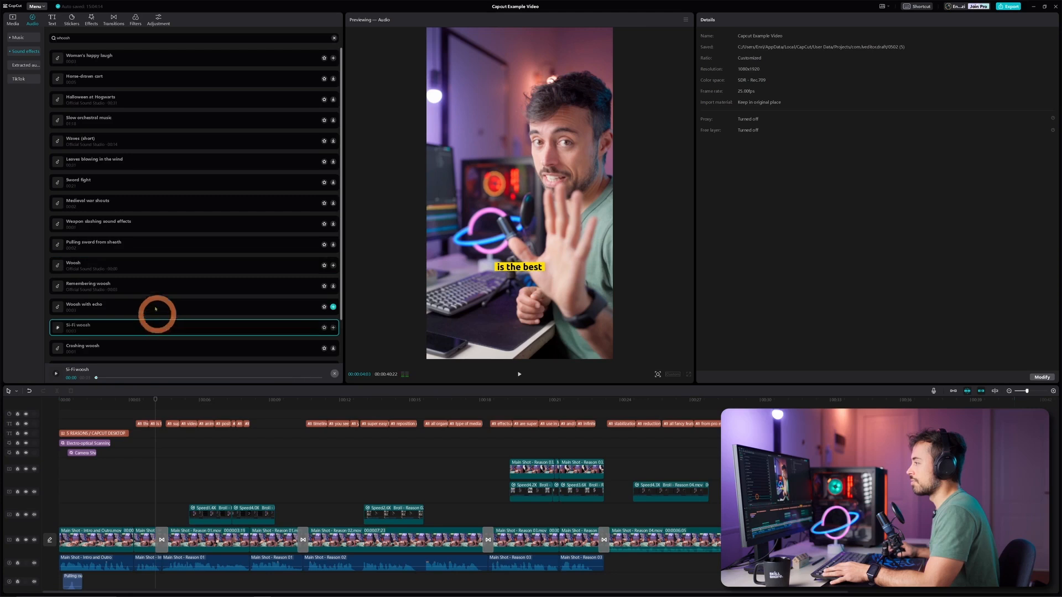
pyautogui.click(151, 265)
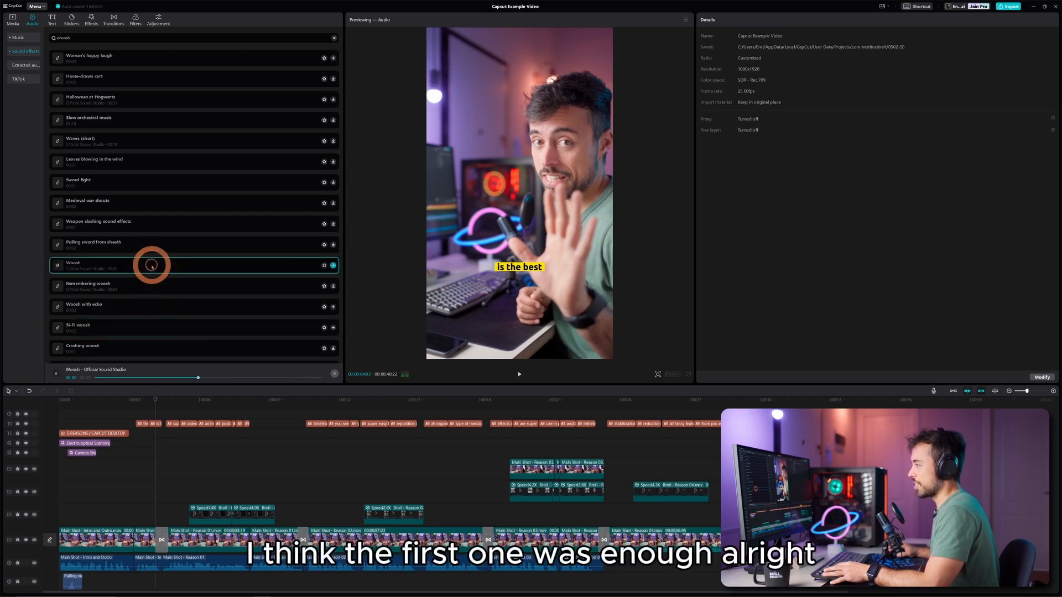
# - Add the Woosh sound effect at the start of each clip transition, and play the video around the first one
pyautogui.click(333, 265)
pyautogui.click(297, 399)
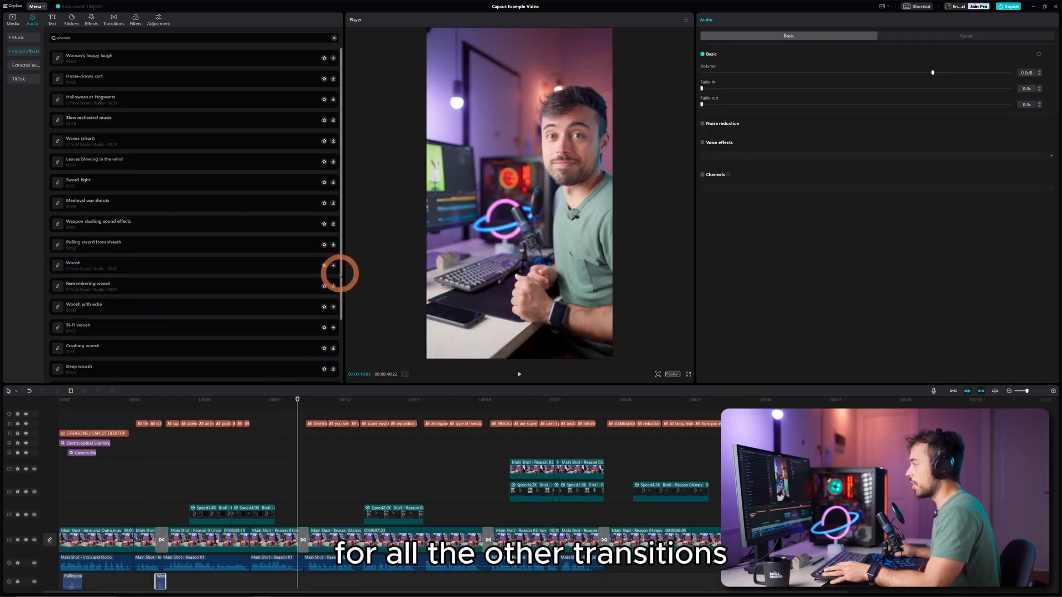
pyautogui.click(332, 265)
pyautogui.click(483, 398)
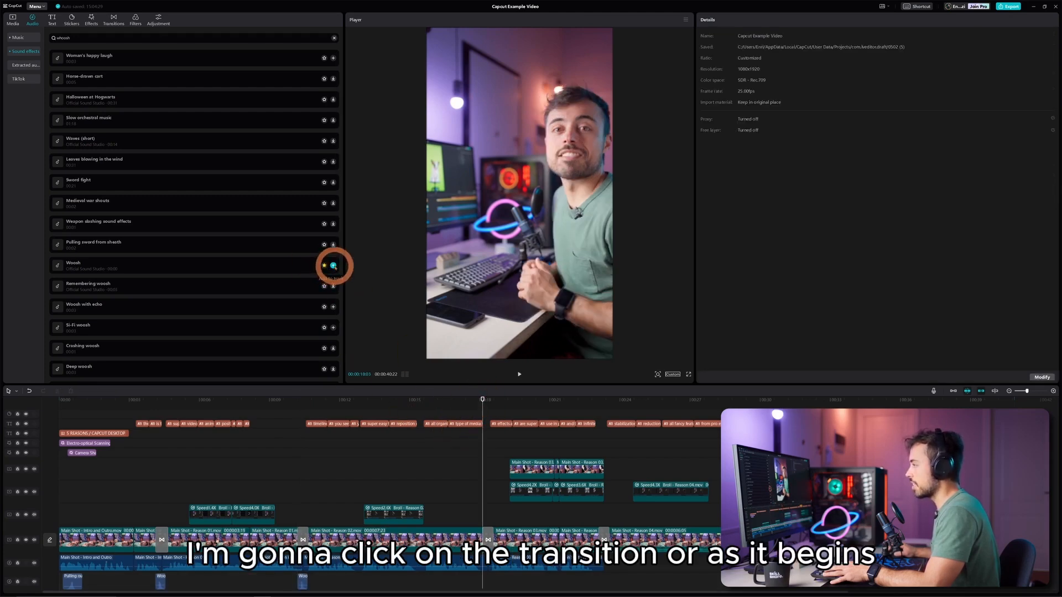
pyautogui.click(333, 266)
pyautogui.hscroll(5, 553, 454)
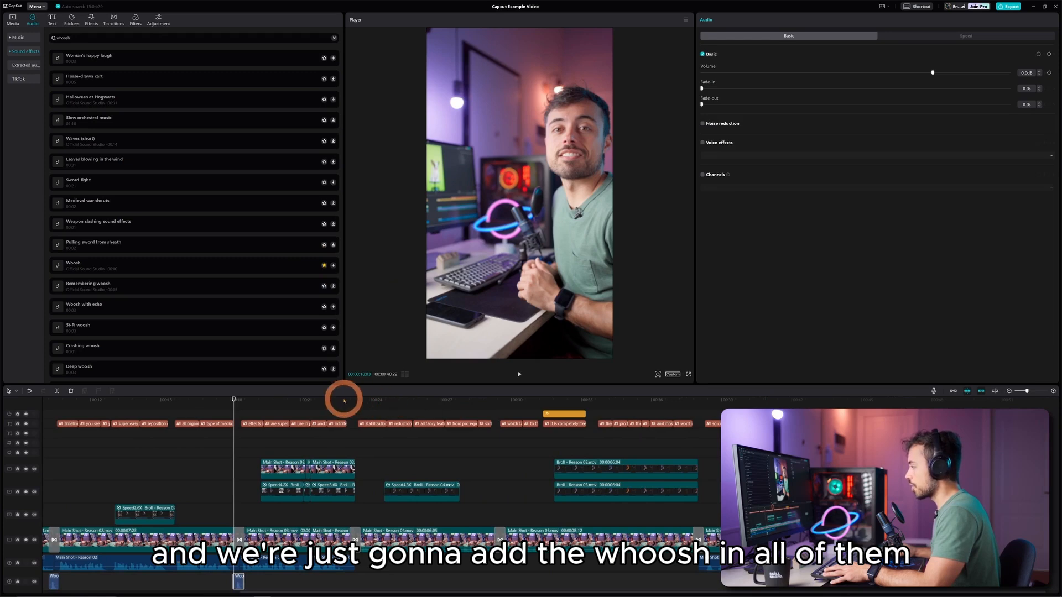
pyautogui.click(343, 400)
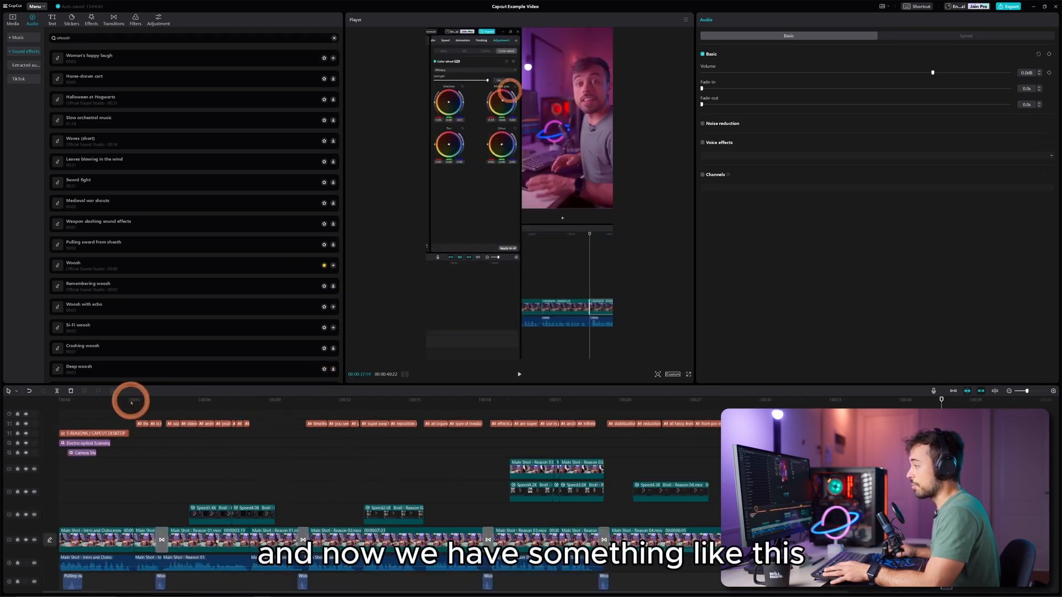
pyautogui.click(131, 400)
pyautogui.press('space')
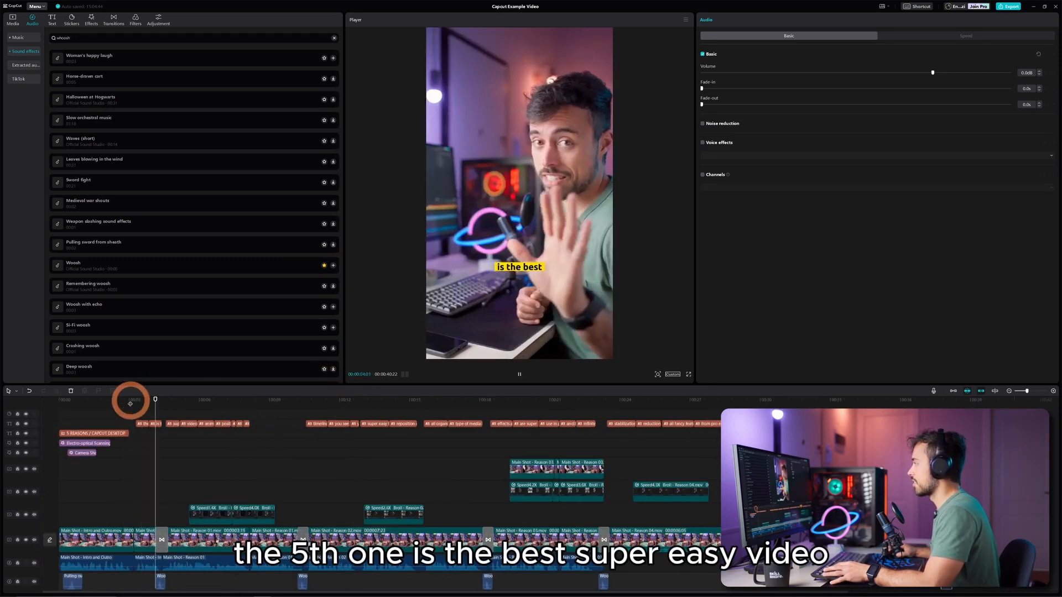
pyautogui.press('space')
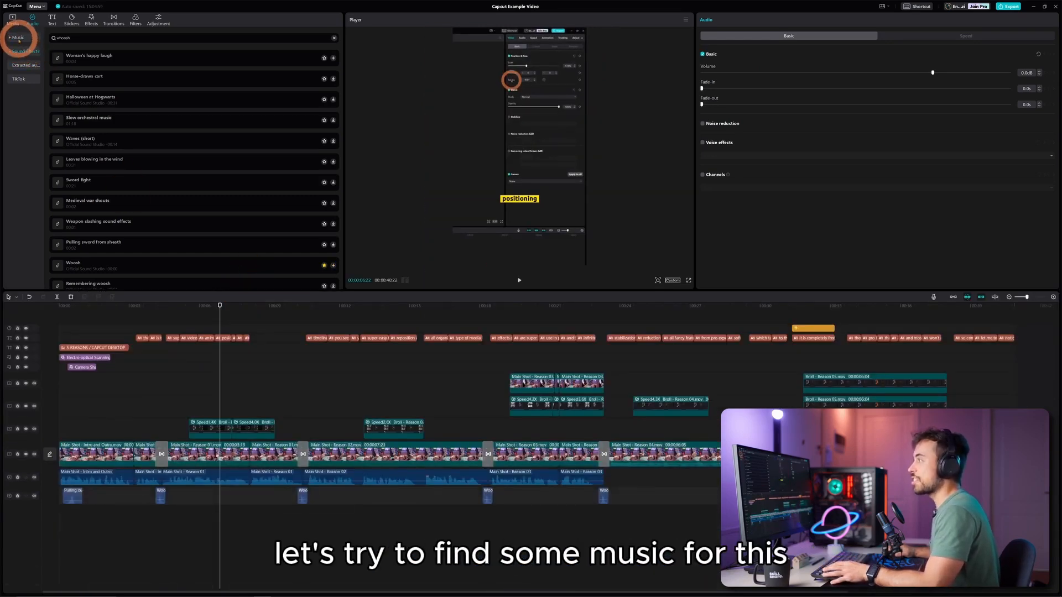
# - Browse the Vlog and Pop music, add the song Funk it up and move it to the start of the timeline
pyautogui.click(18, 38)
pyautogui.click(25, 51)
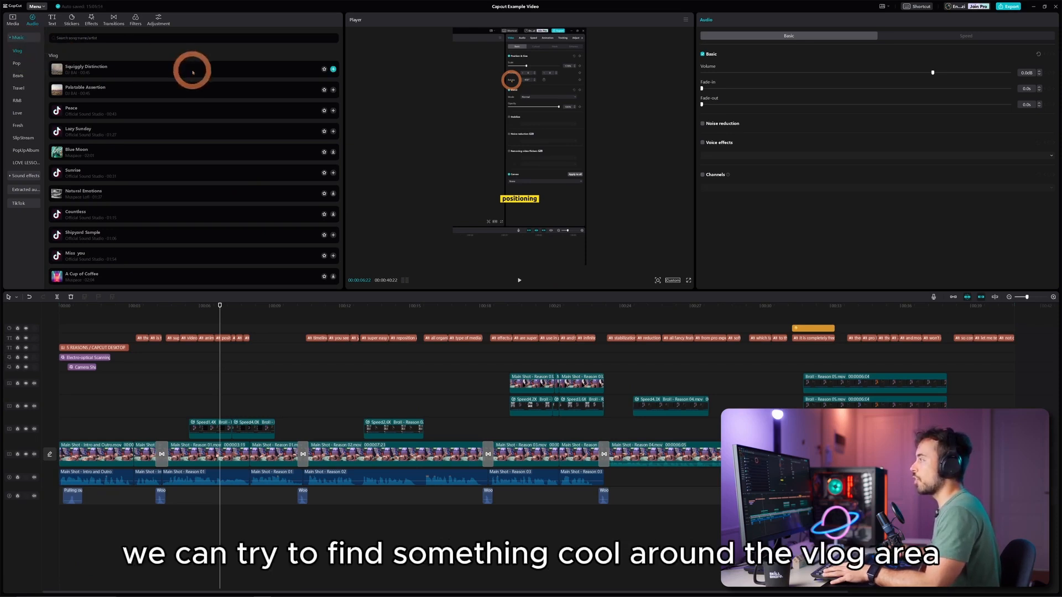
pyautogui.click(243, 172)
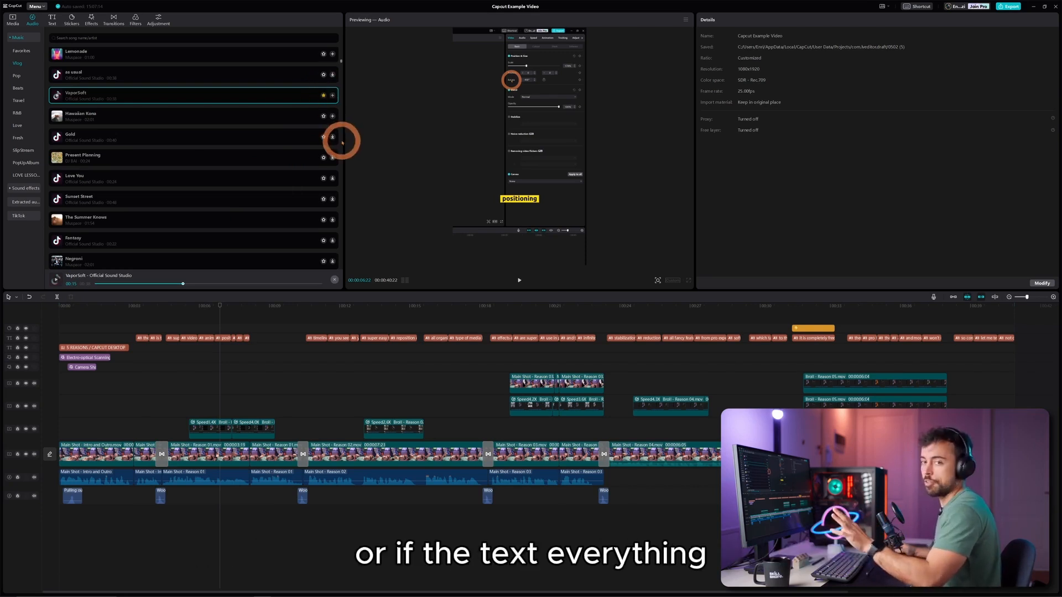
pyautogui.scroll(5, 267, 159)
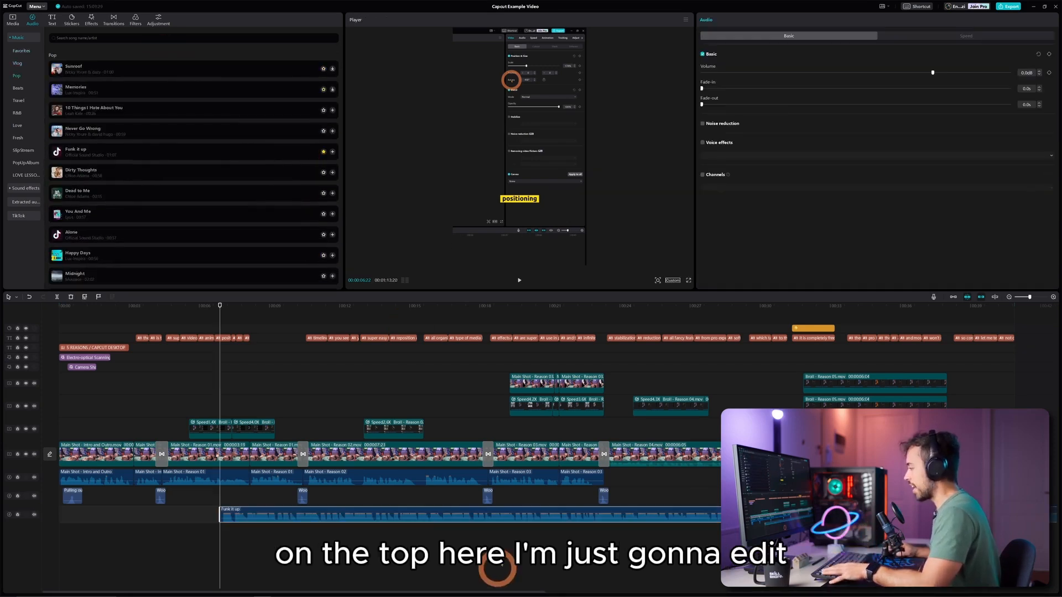
pyautogui.click(540, 514)
pyautogui.moveTo(495, 518); pyautogui.dragTo(367, 517)
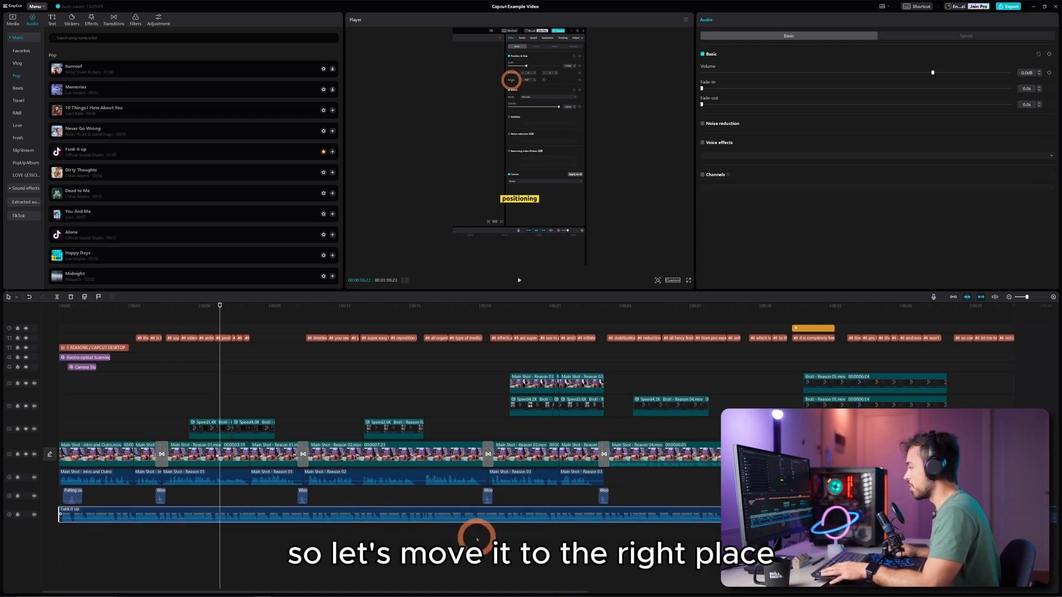
# - Split the Funk it up song at the end of the last video clip and delete the excess part
pyautogui.hscroll(10, 475, 533)
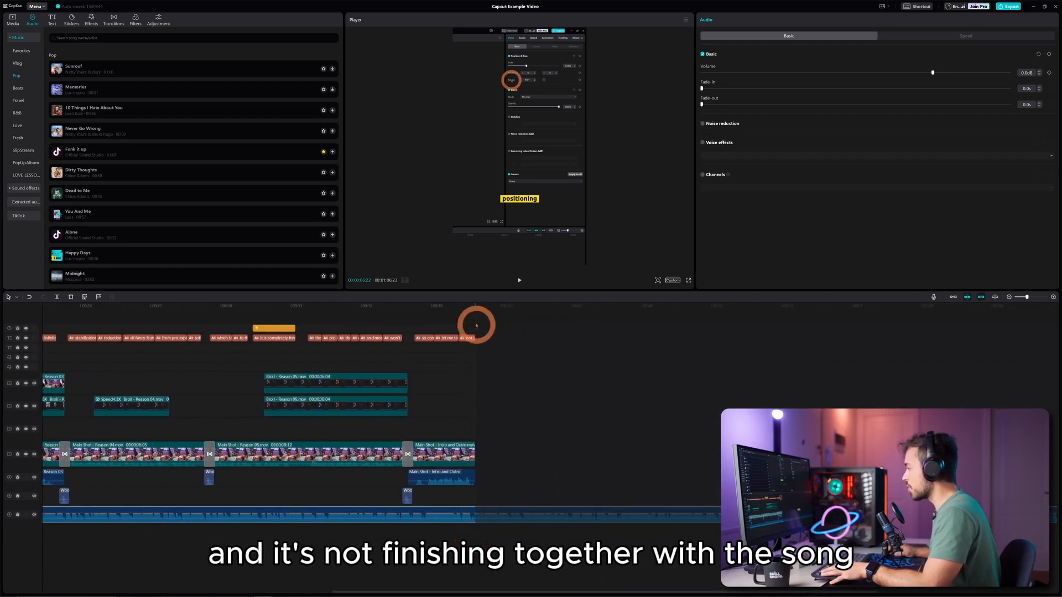
pyautogui.click(481, 514)
pyautogui.click(474, 515)
pyautogui.press('a')
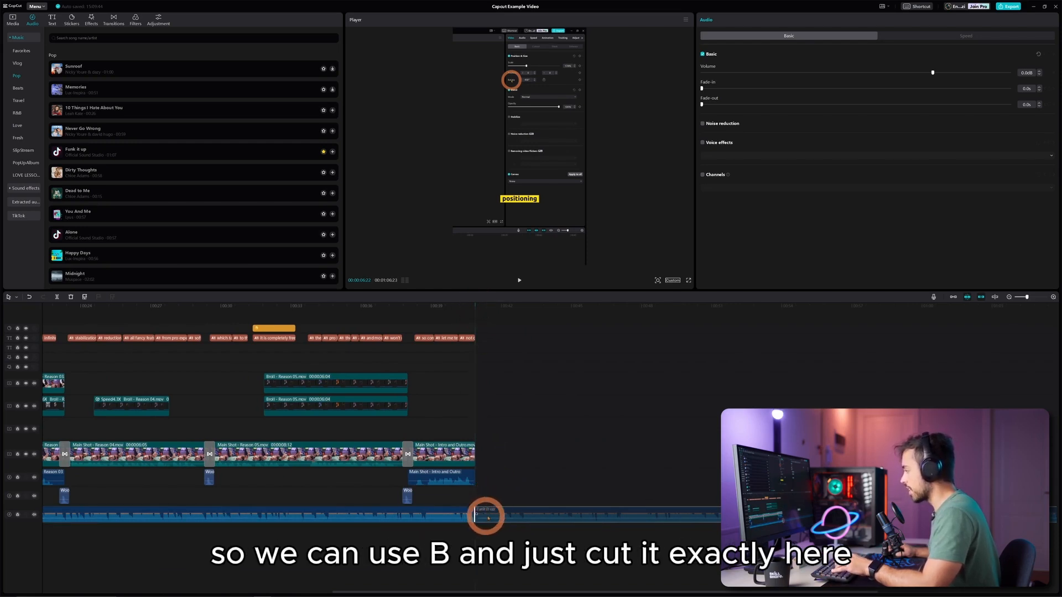
pyautogui.click(493, 516)
pyautogui.press('Delete')
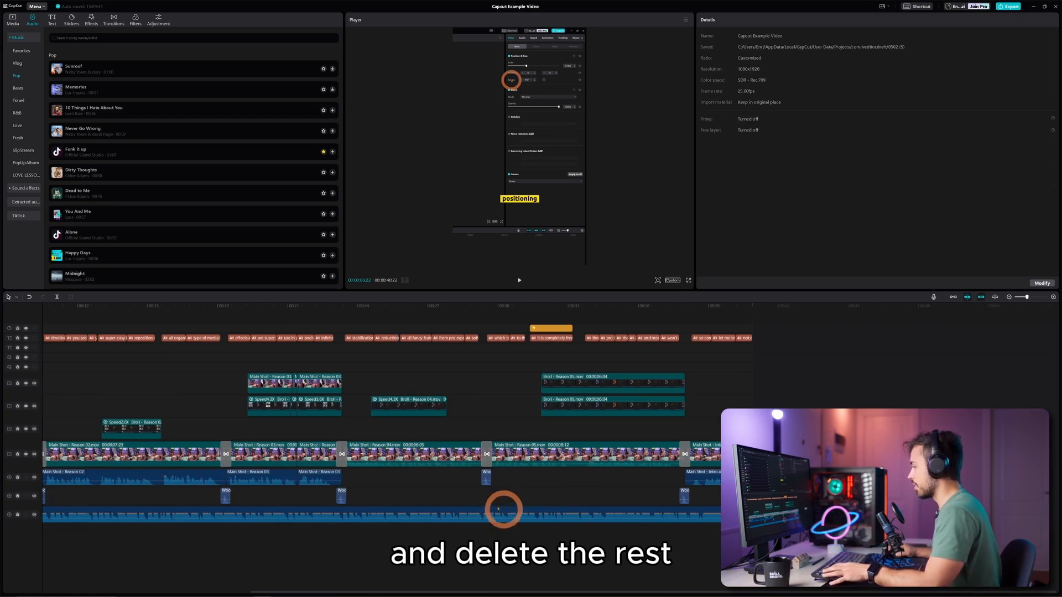
# - Play the intro, lower the song's volume to about -26.6 dB, replay from the start and fine-tune the volume to about -21.8 dB
pyautogui.moveTo(55, 308); pyautogui.dragTo(12, 307)
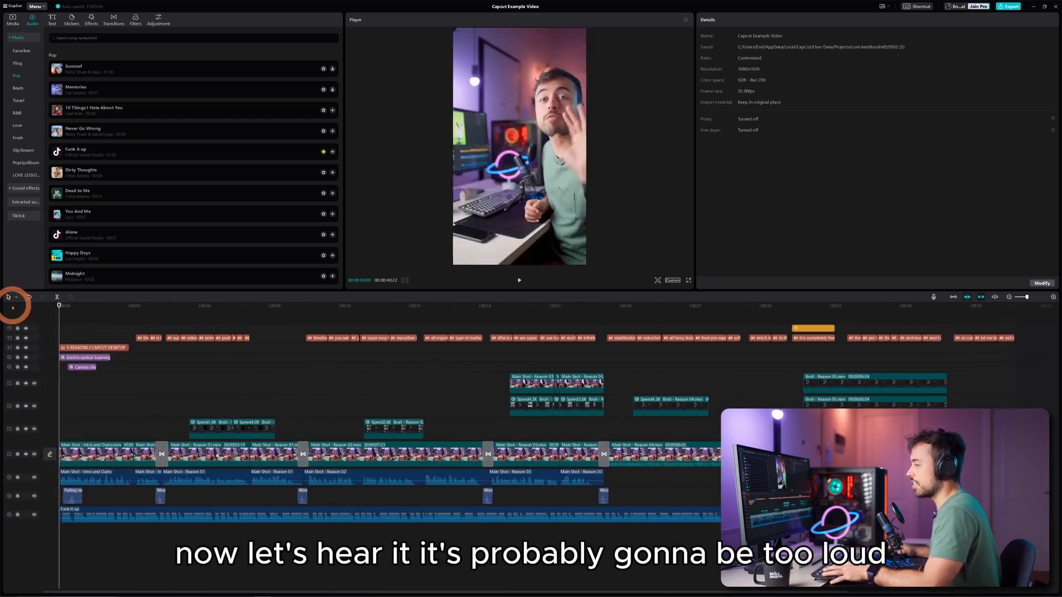
pyautogui.press('space')
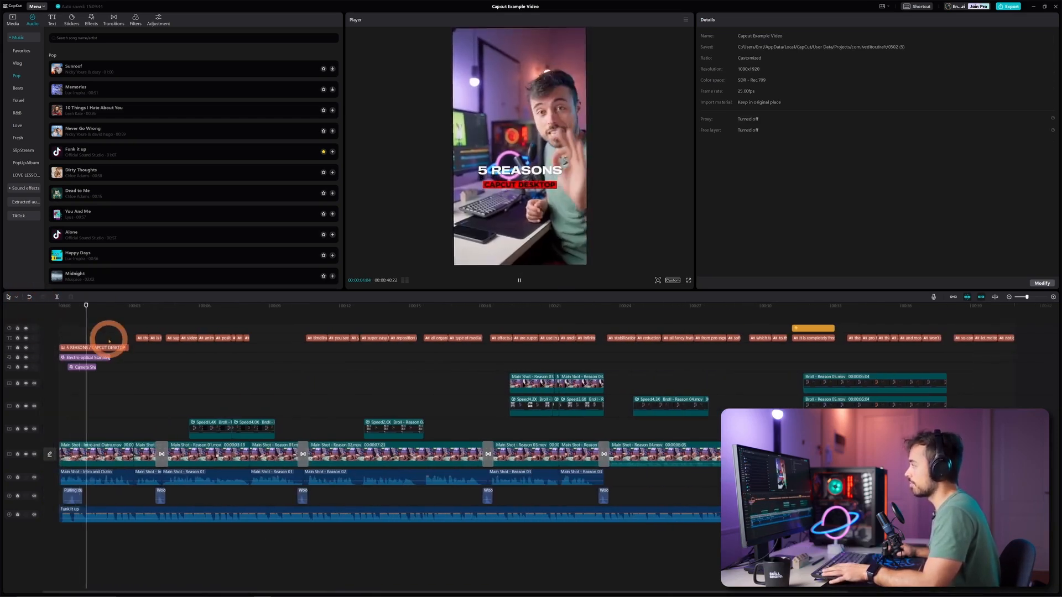
pyautogui.click(189, 551)
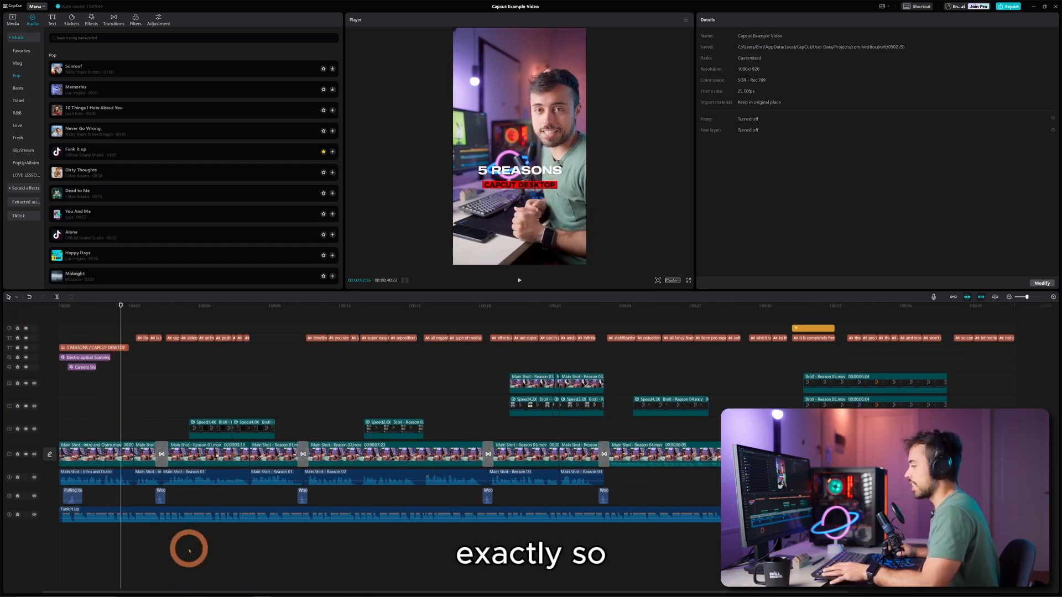
pyautogui.click(204, 517)
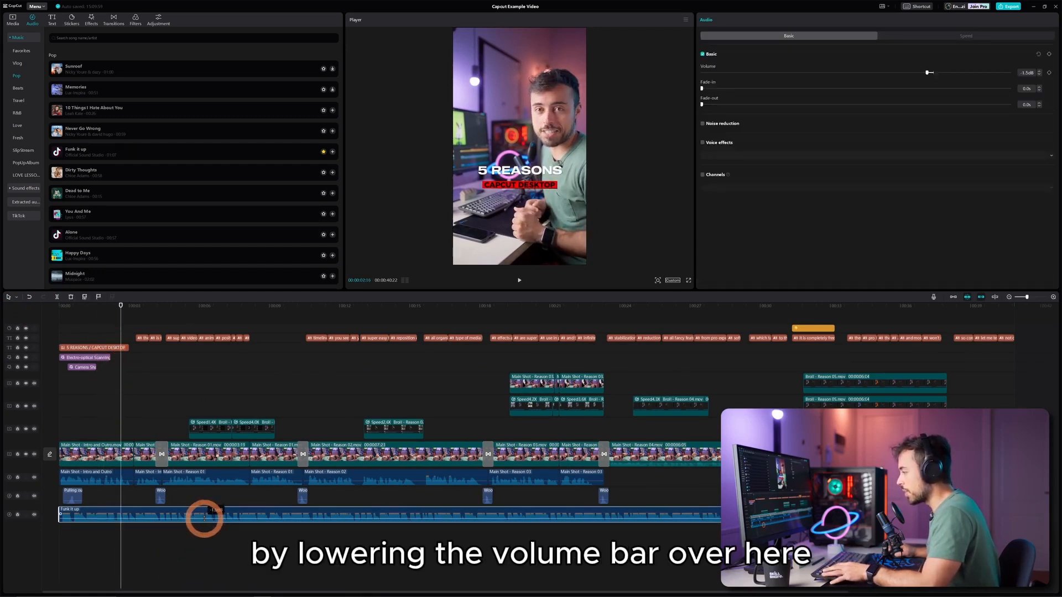
pyautogui.moveTo(205, 517); pyautogui.dragTo(203, 521)
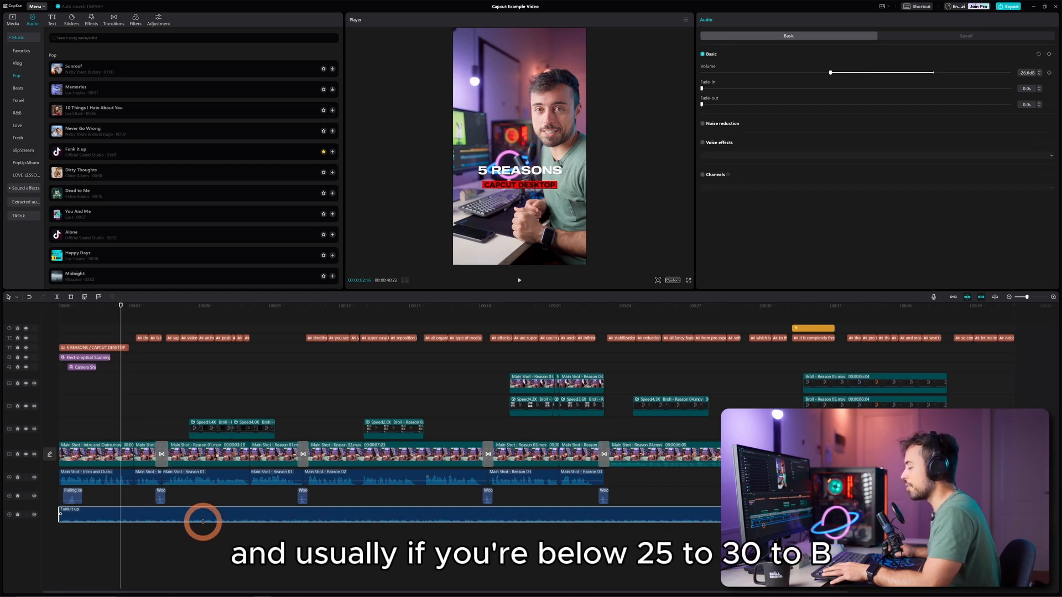
pyautogui.moveTo(79, 307); pyautogui.dragTo(40, 304)
pyautogui.press('space')
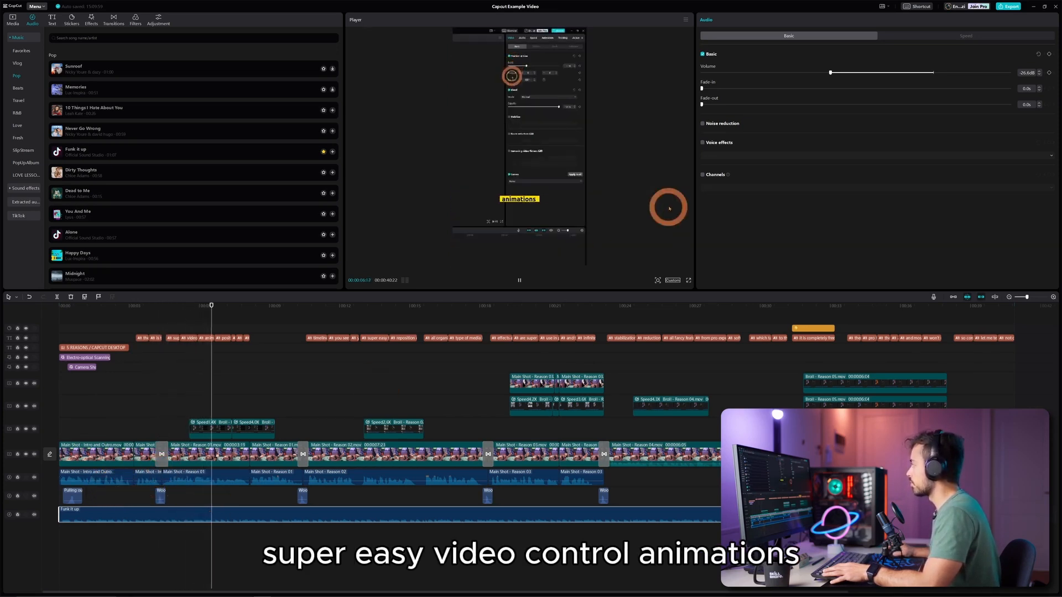
pyautogui.moveTo(830, 72); pyautogui.dragTo(845, 72)
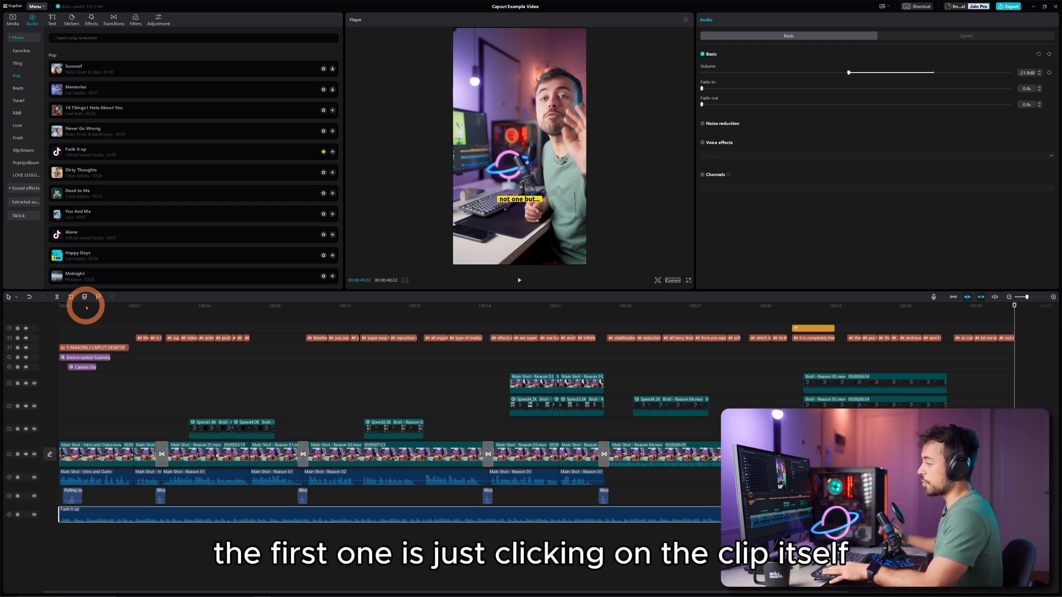
# - Add a custom adjustment layer, move it to the start of the timeline and stretch it to the end of the video
pyautogui.click(95, 451)
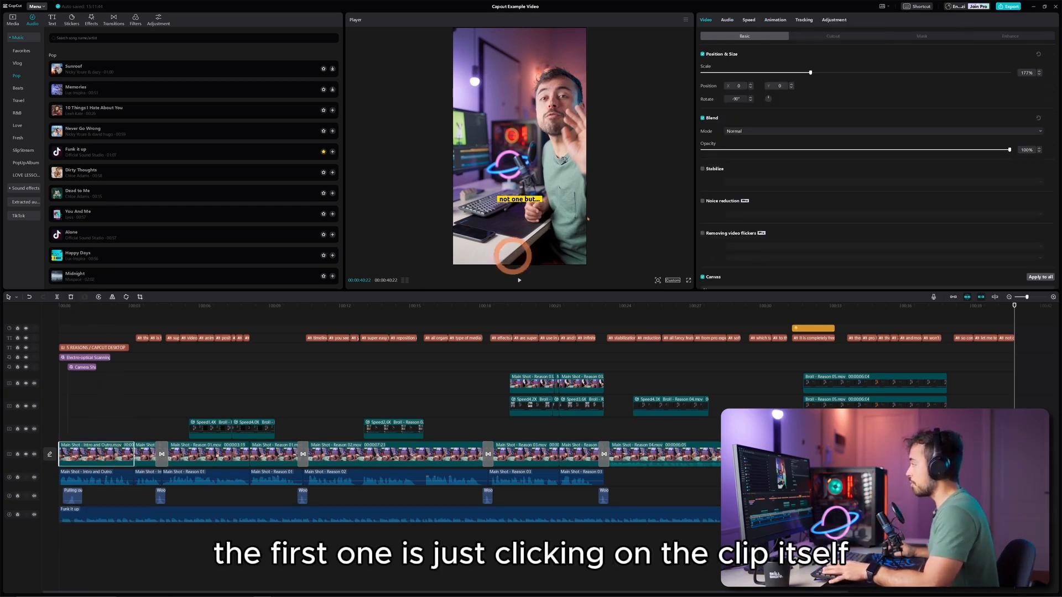
pyautogui.click(834, 20)
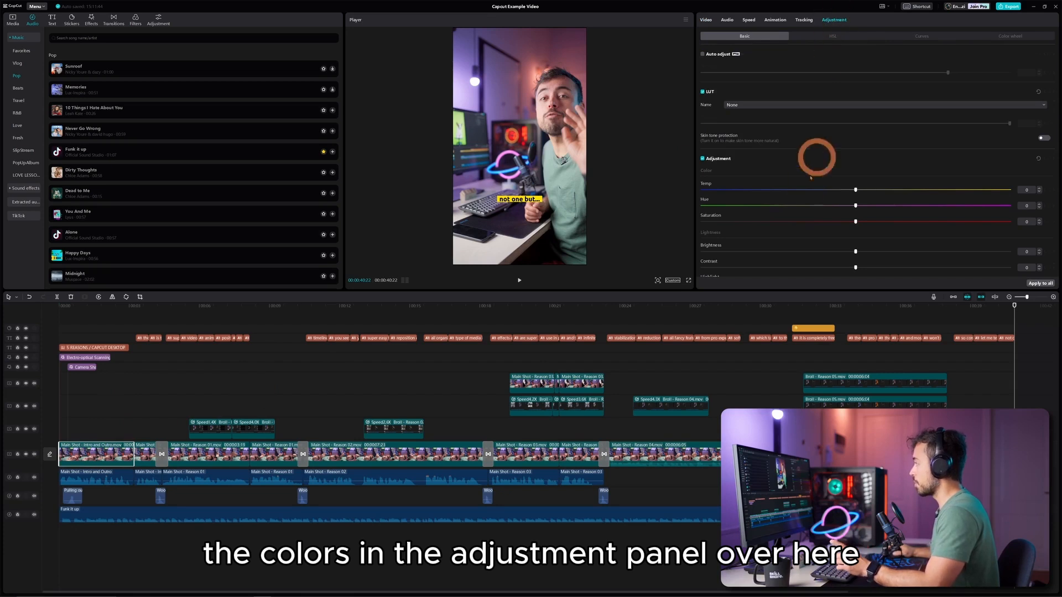
pyautogui.click(159, 21)
pyautogui.moveTo(77, 51)
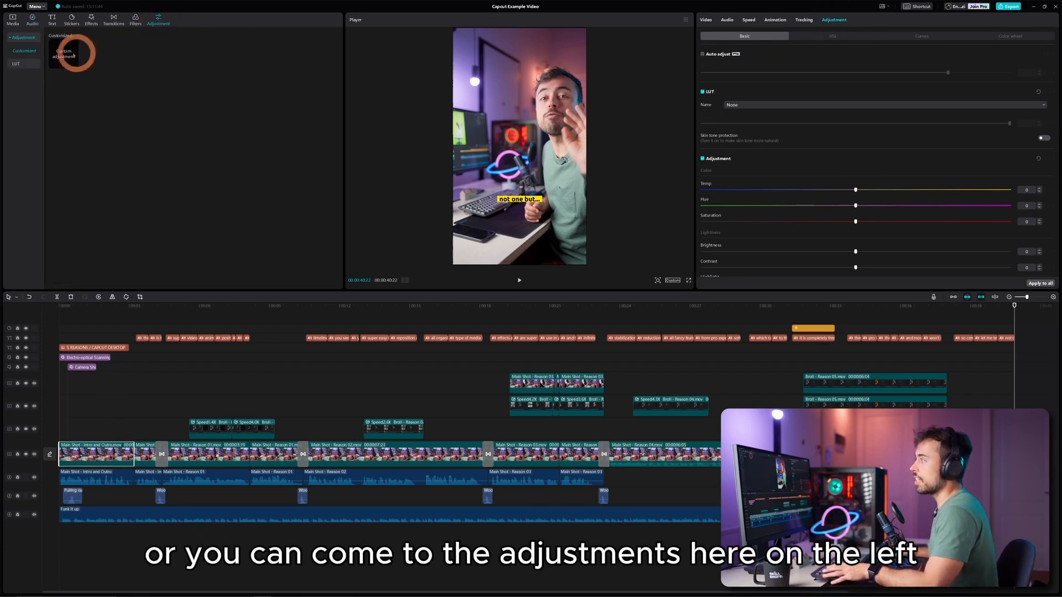
pyautogui.click(74, 64)
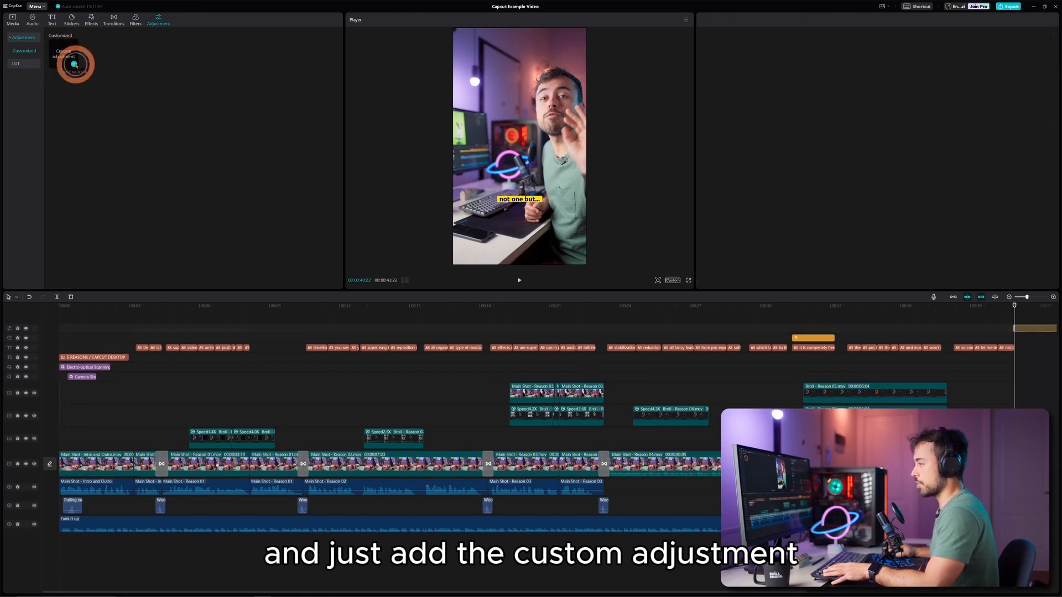
pyautogui.moveTo(1033, 327); pyautogui.dragTo(40, 327)
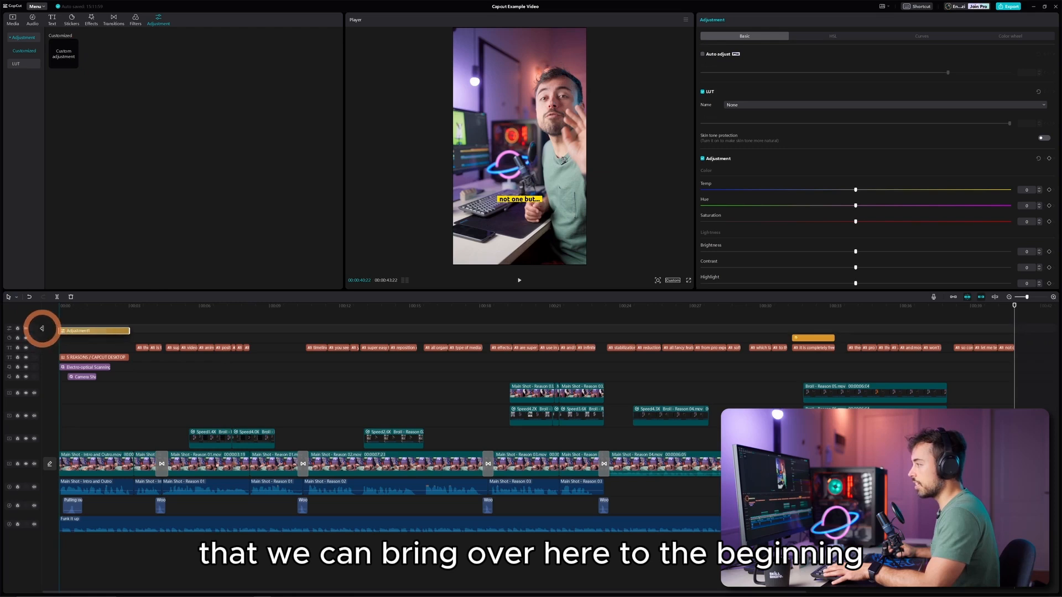
pyautogui.moveTo(130, 329); pyautogui.dragTo(1013, 337)
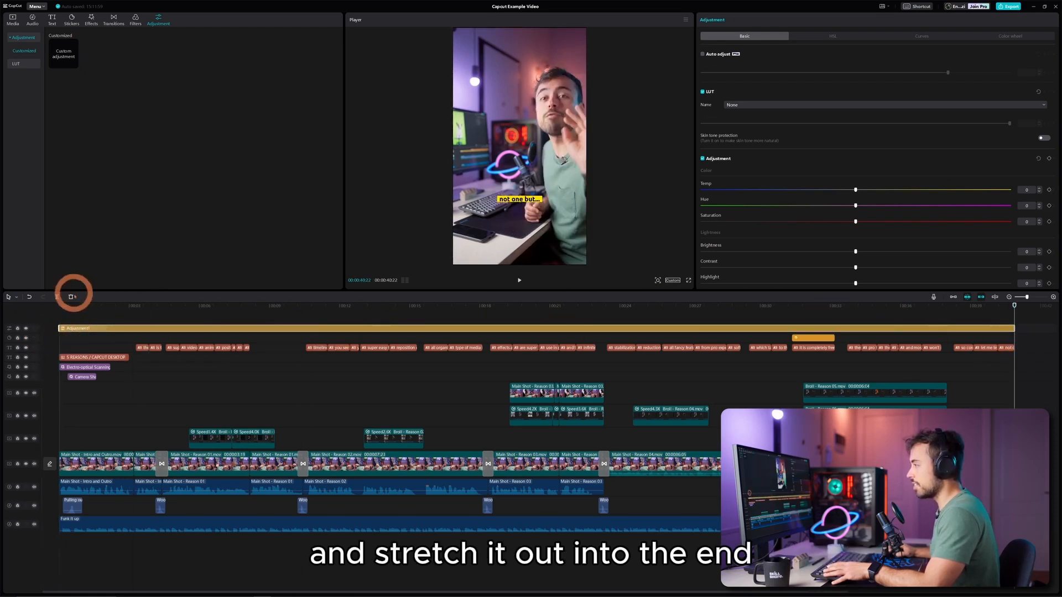
# - Set the adjustment layer's contrast to 6, highlight to -14 and shadow to 6, and add a vignette of 3
pyautogui.moveTo(88, 304); pyautogui.dragTo(143, 314)
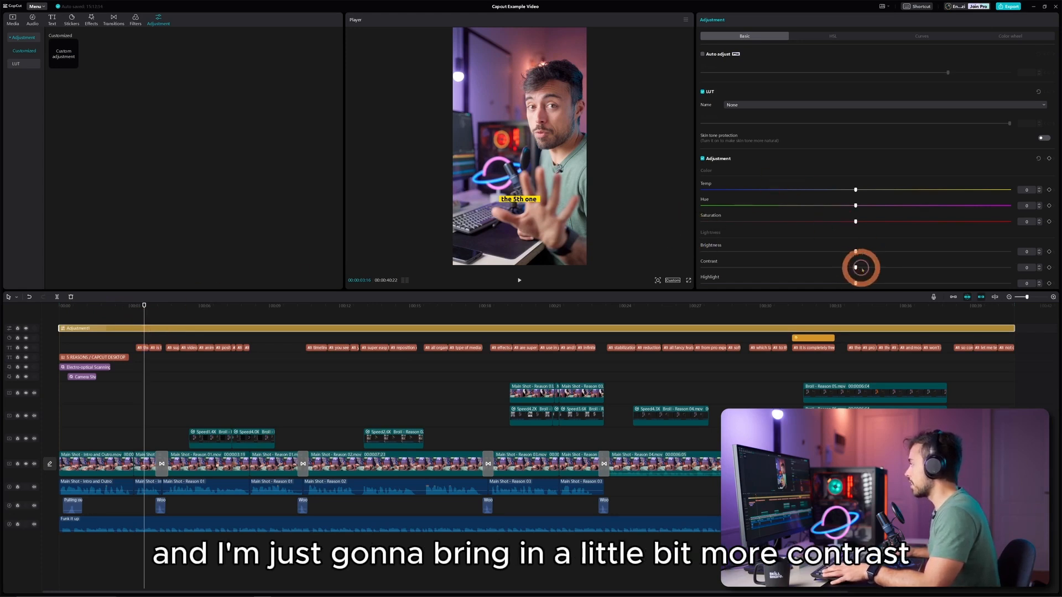
pyautogui.moveTo(861, 269); pyautogui.dragTo(819, 283)
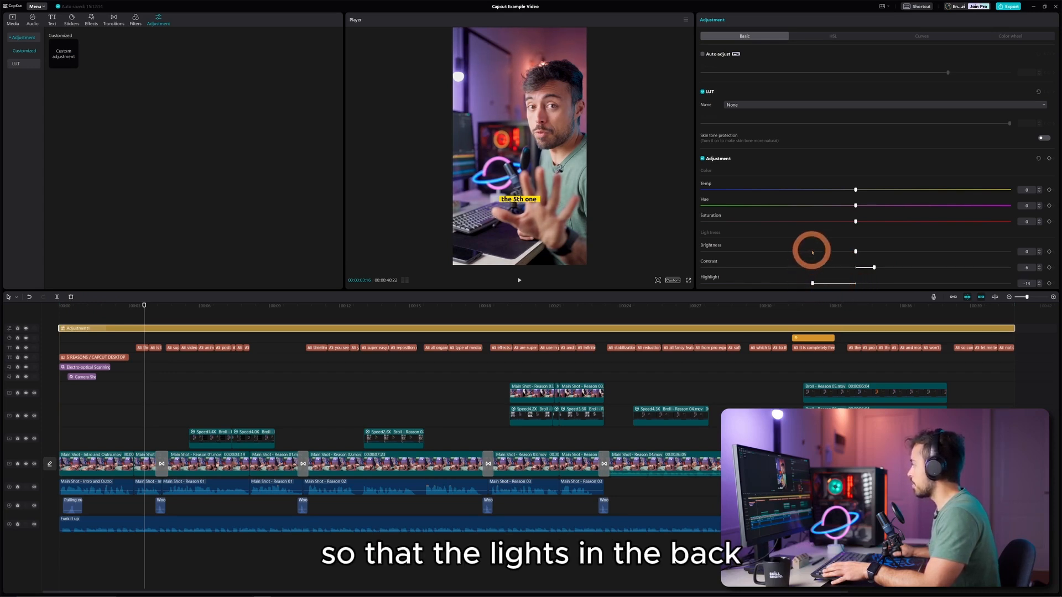
pyautogui.scroll(-3, 811, 248)
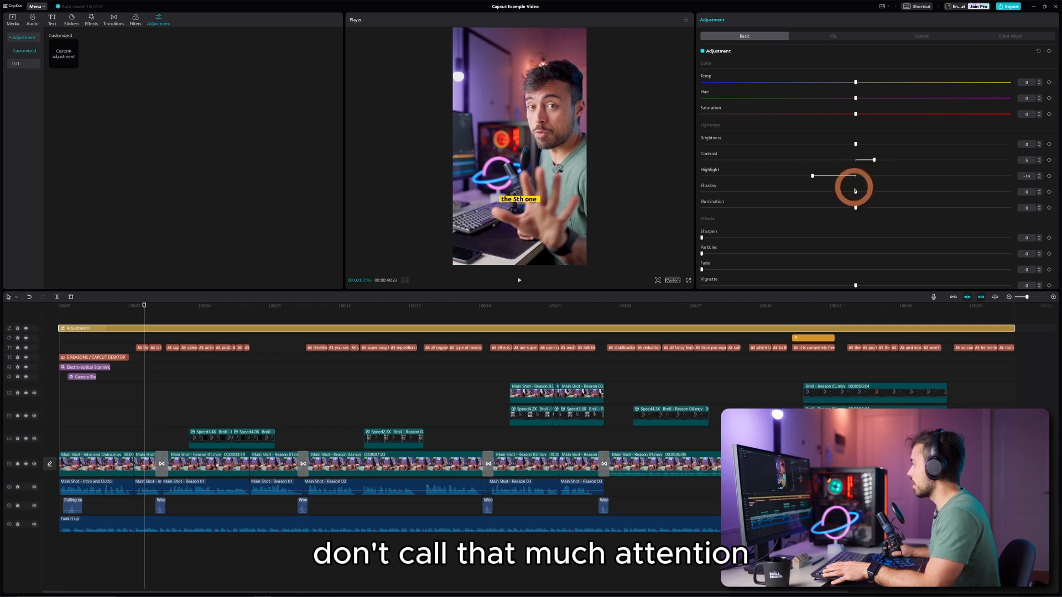
pyautogui.moveTo(856, 191); pyautogui.dragTo(866, 191)
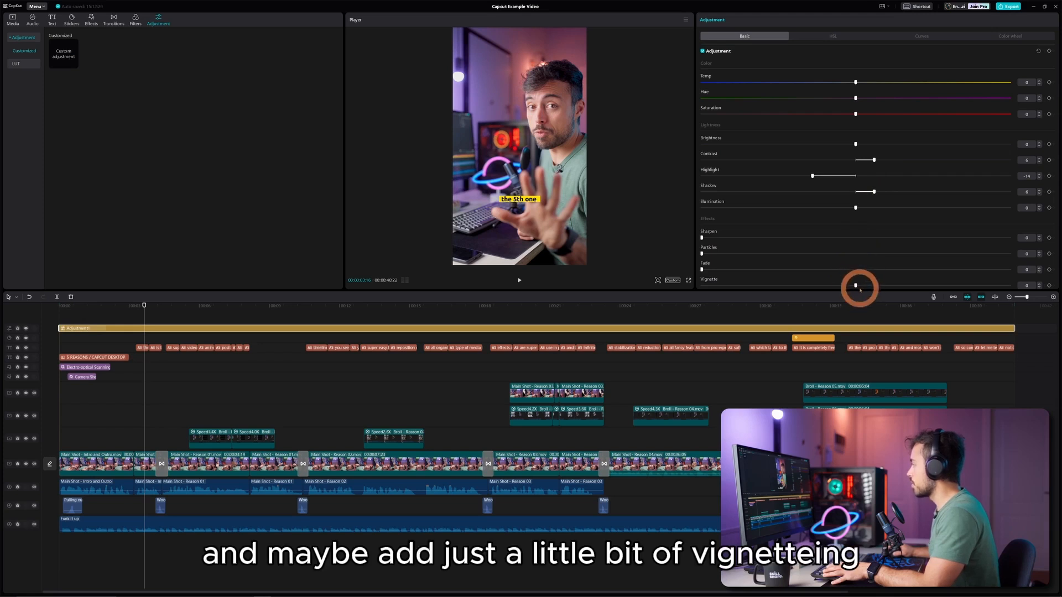
pyautogui.moveTo(837, 285)
pyautogui.mouseDown()
pyautogui.moveTo(804, 285)
pyautogui.moveTo(823, 285)
pyautogui.mouseUp()
pyautogui.moveTo(855, 286)
pyautogui.mouseDown()
pyautogui.moveTo(875, 285)
pyautogui.moveTo(863, 281)
pyautogui.mouseUp()
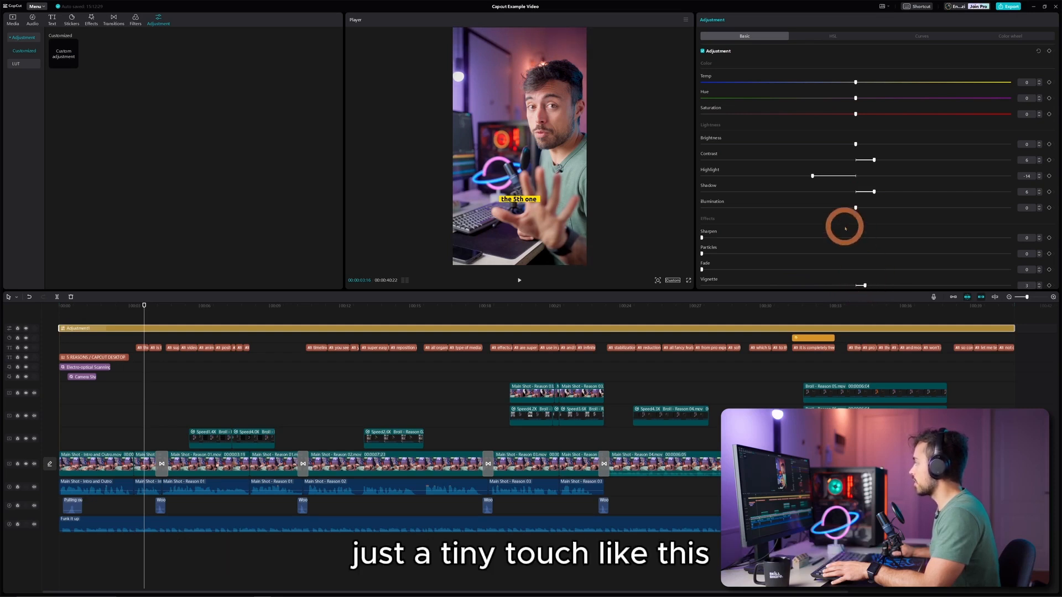
# - Compare the picture with and without the color adjustment by hiding and showing the adjustment layer's track
pyautogui.scroll(3, 845, 229)
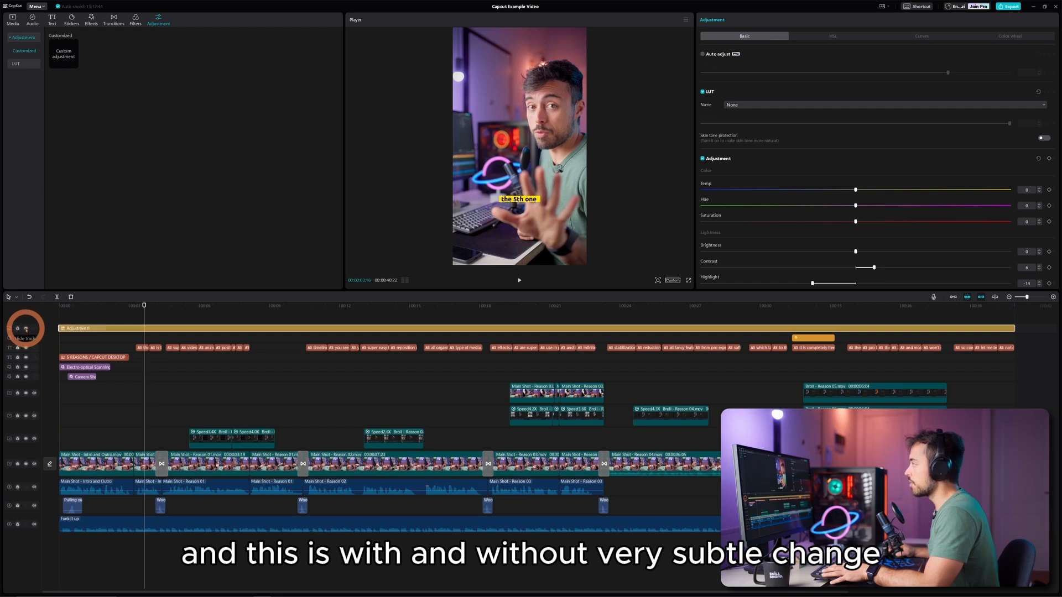
pyautogui.click(25, 329)
pyautogui.click(26, 329)
pyautogui.click(25, 330)
pyautogui.click(25, 330)
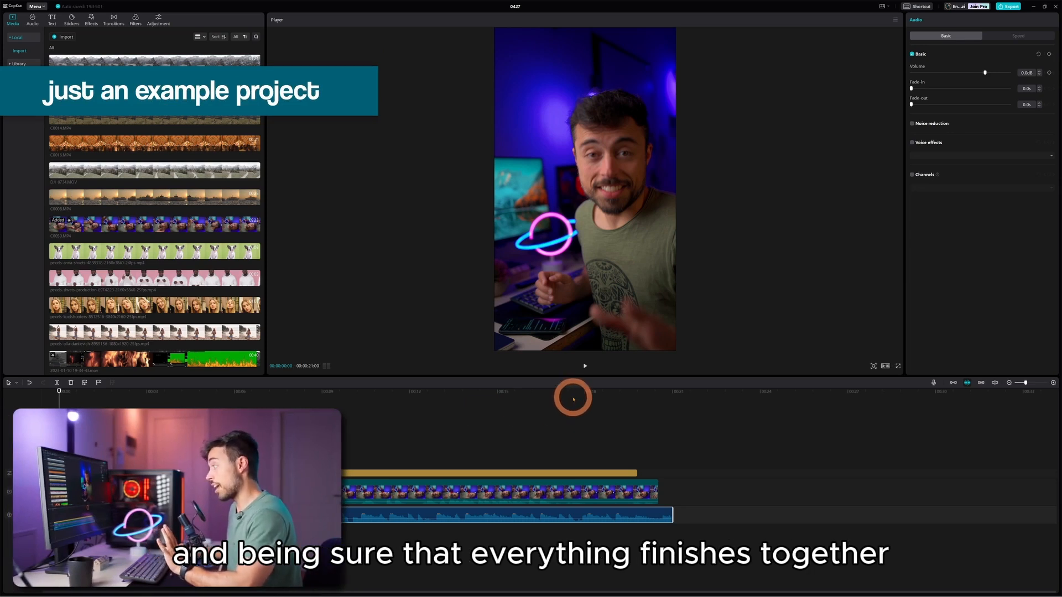
# - In project 0427, extend the adjustment layer and trim the song so both end exactly with the video clip
pyautogui.click(646, 395)
pyautogui.click(648, 391)
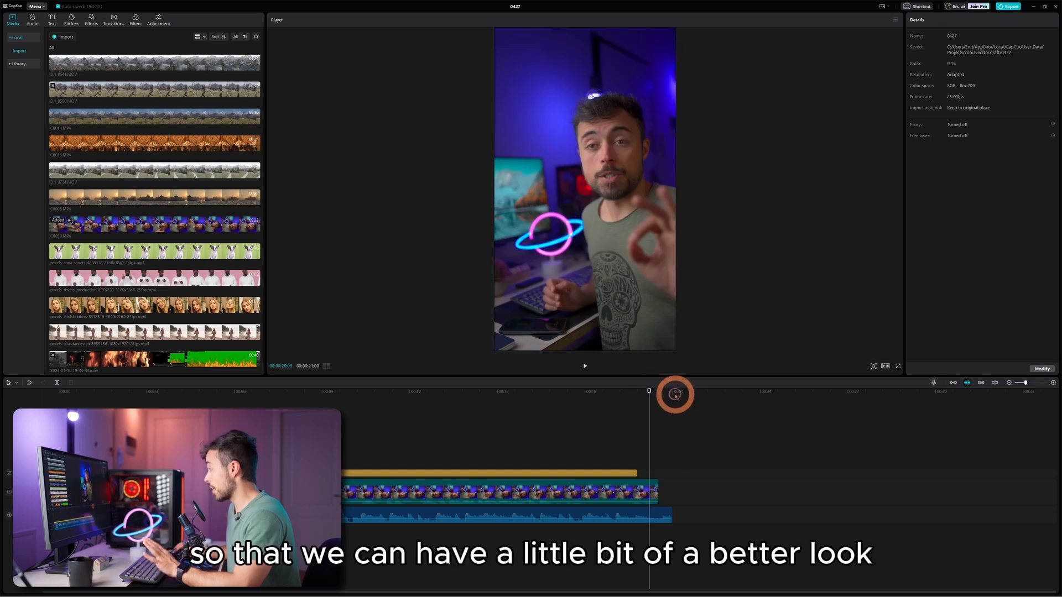
pyautogui.moveTo(1025, 382); pyautogui.dragTo(1041, 382)
pyautogui.hscroll(2, 899, 429)
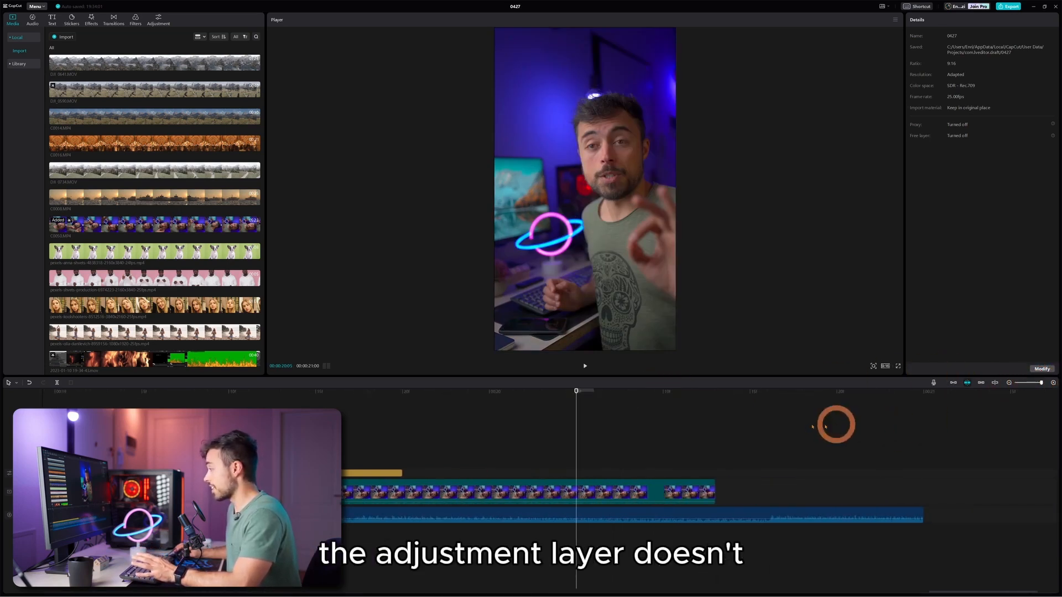
pyautogui.moveTo(402, 473); pyautogui.dragTo(708, 470)
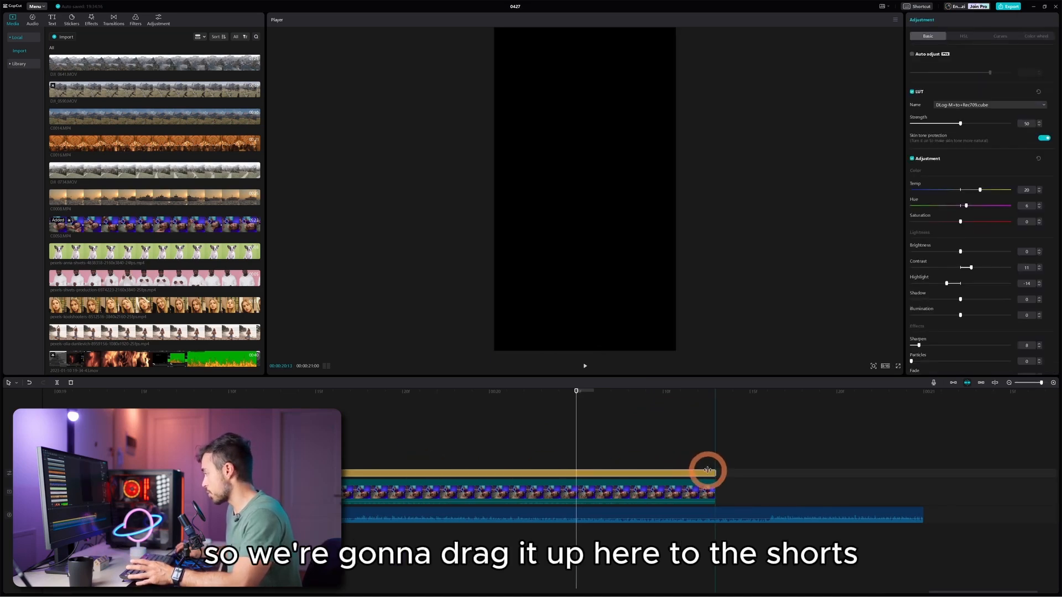
pyautogui.click(718, 508)
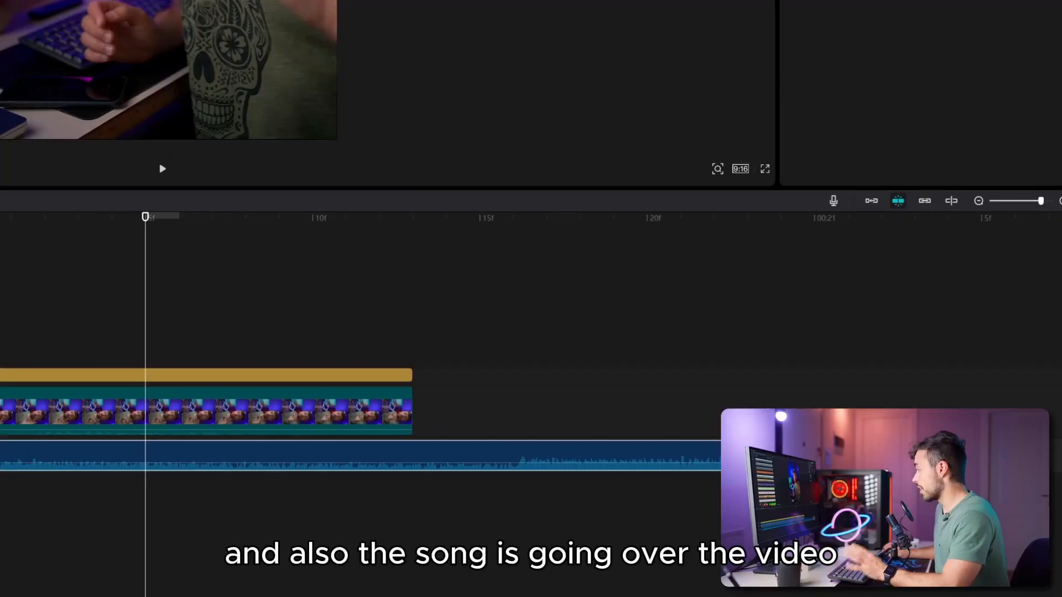
pyautogui.moveTo(802, 445); pyautogui.dragTo(415, 436)
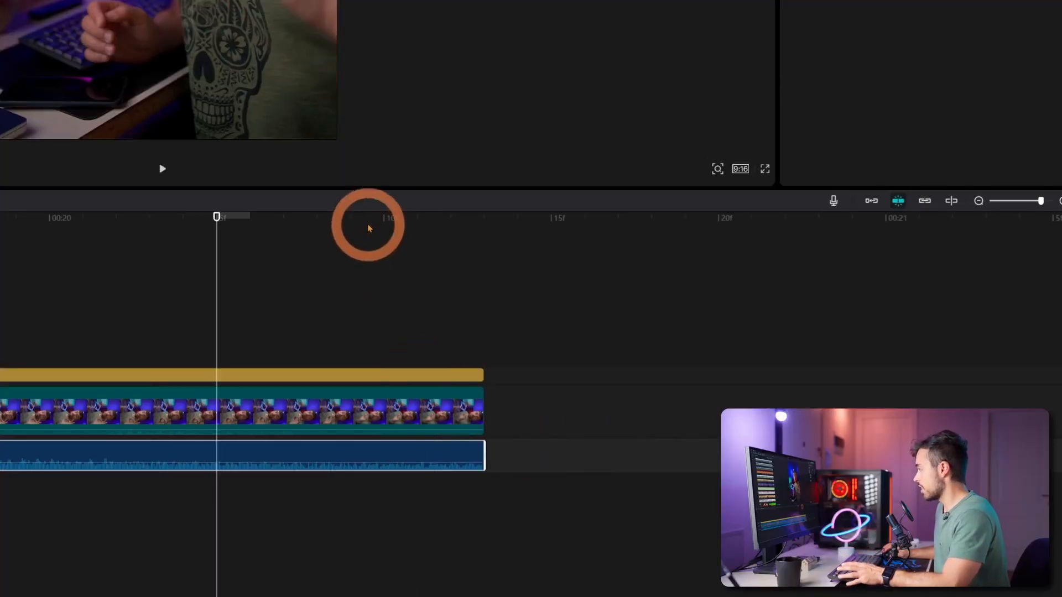
# - Set the out point at the end of the clips and the in point at the start of the timeline
pyautogui.moveTo(368, 225); pyautogui.dragTo(482, 277)
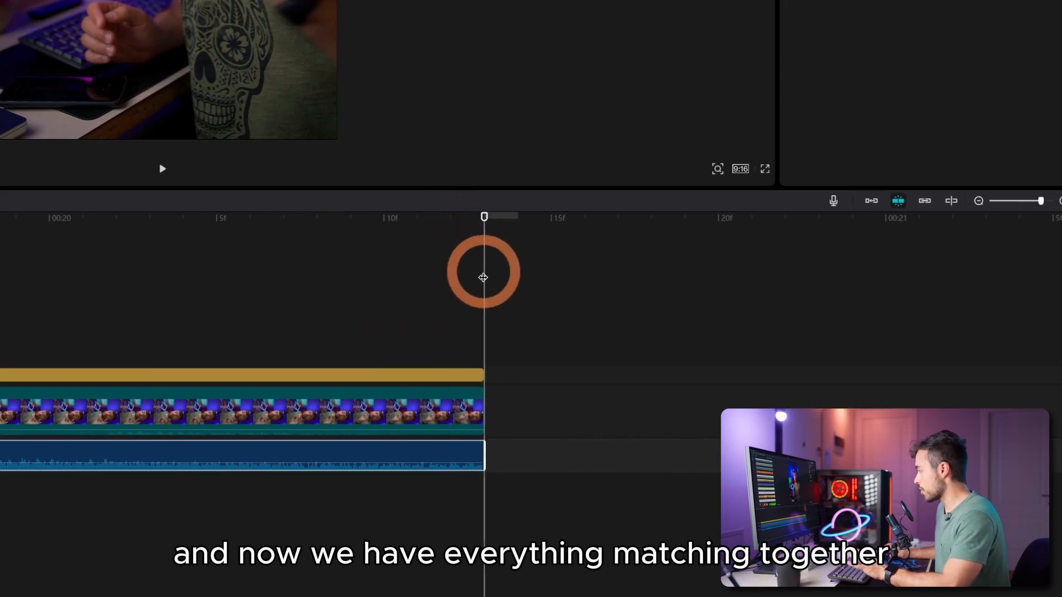
pyautogui.moveTo(1040, 201); pyautogui.dragTo(1036, 202)
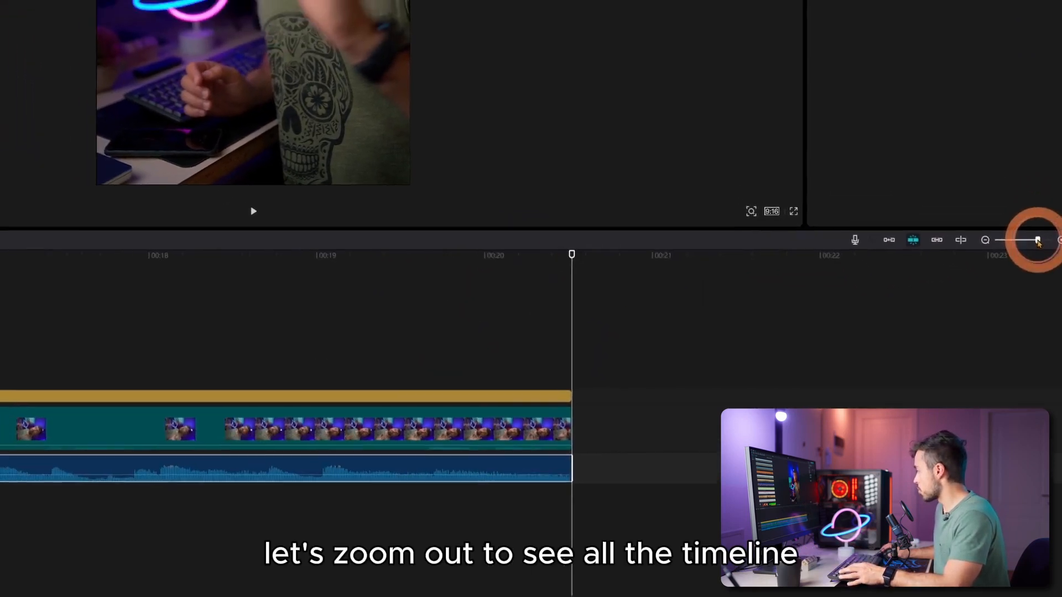
pyautogui.moveTo(1038, 240); pyautogui.dragTo(1014, 240)
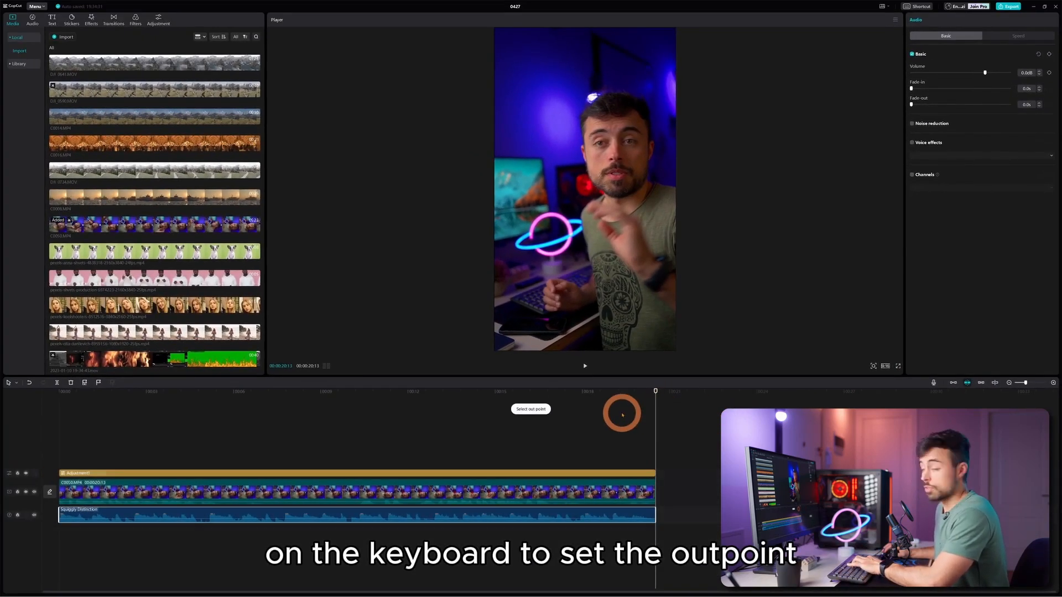
pyautogui.moveTo(78, 392); pyautogui.dragTo(44, 391)
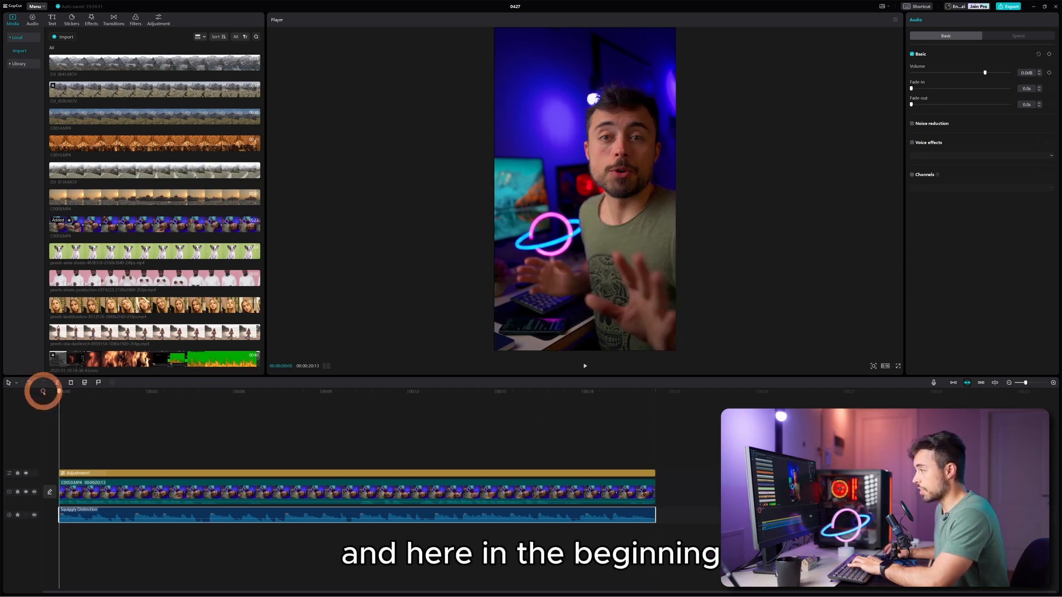
pyautogui.press('i')
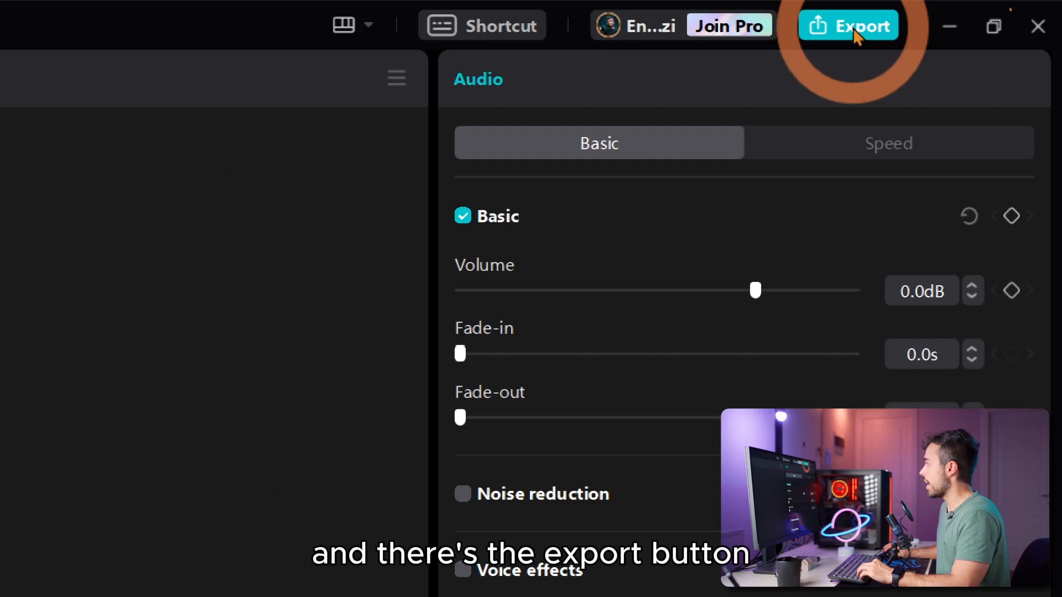
# - Open the export settings, look through the resolution options while keeping 1080P, and set the bit rate to Higher
pyautogui.click(853, 27)
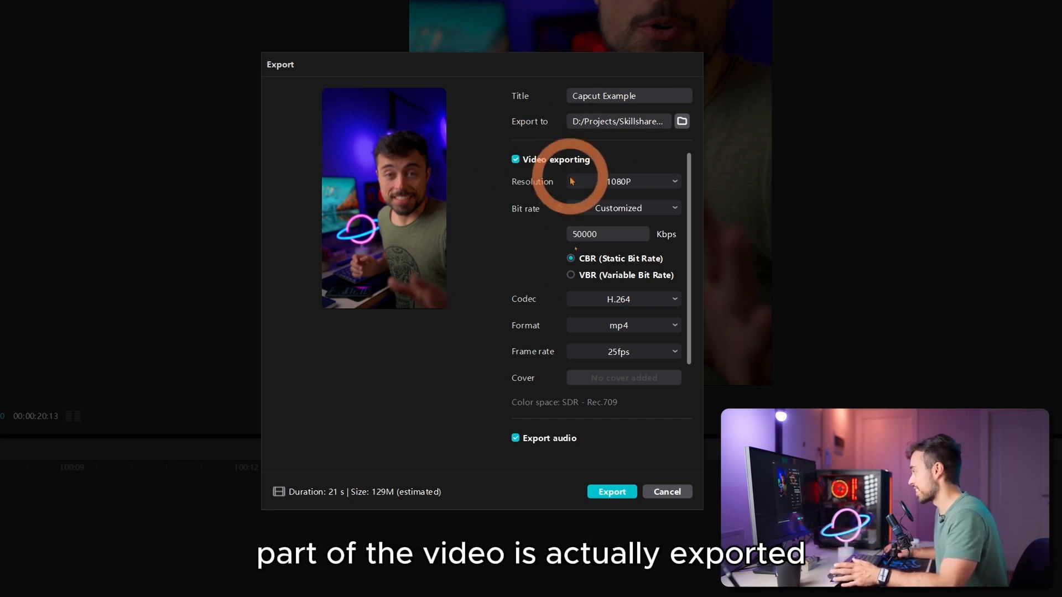
pyautogui.click(641, 183)
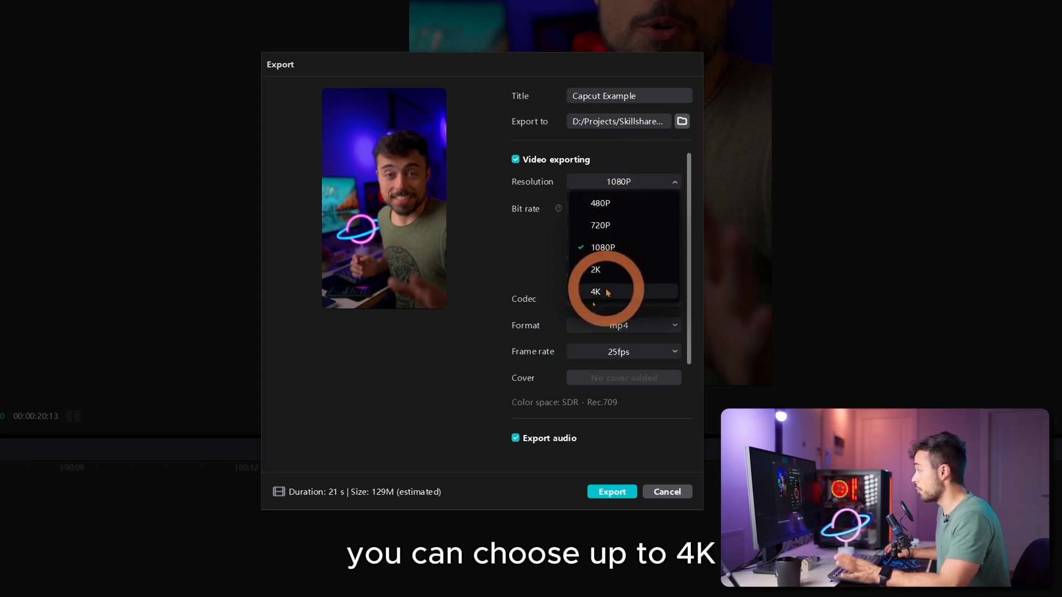
pyautogui.click(517, 217)
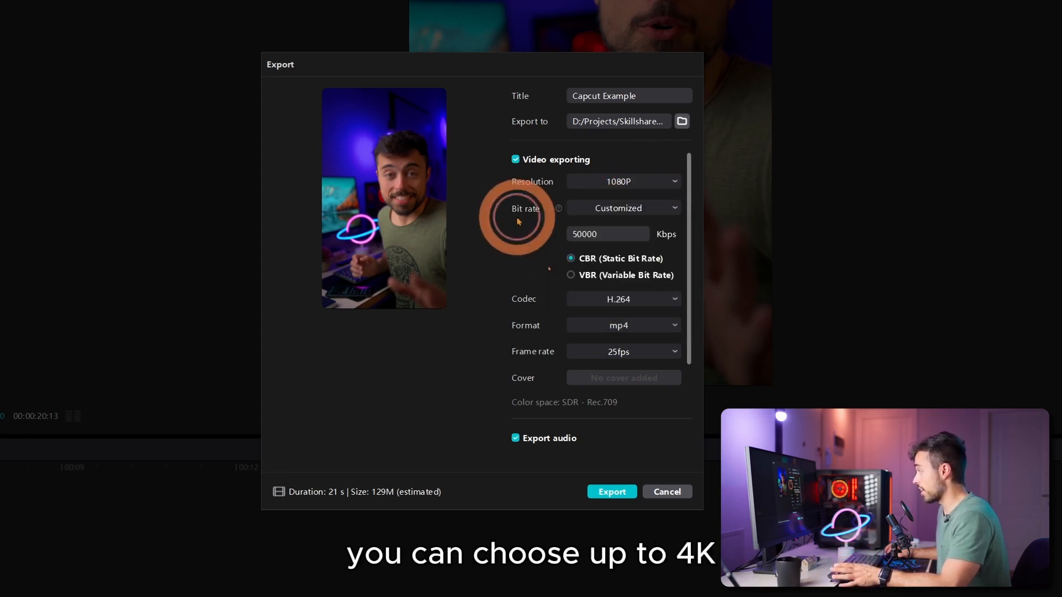
pyautogui.click(640, 210)
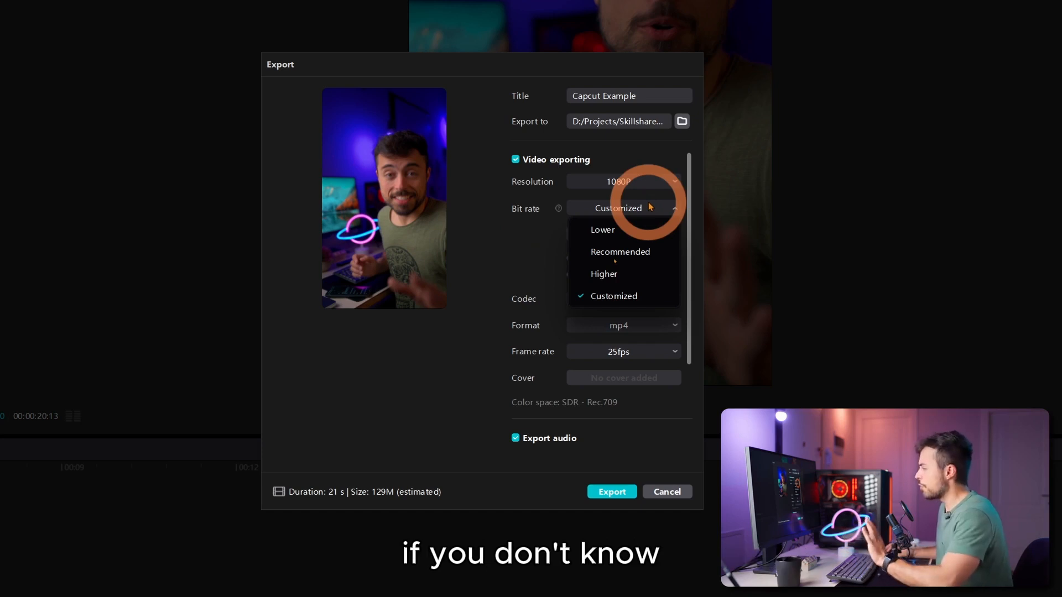
pyautogui.click(619, 274)
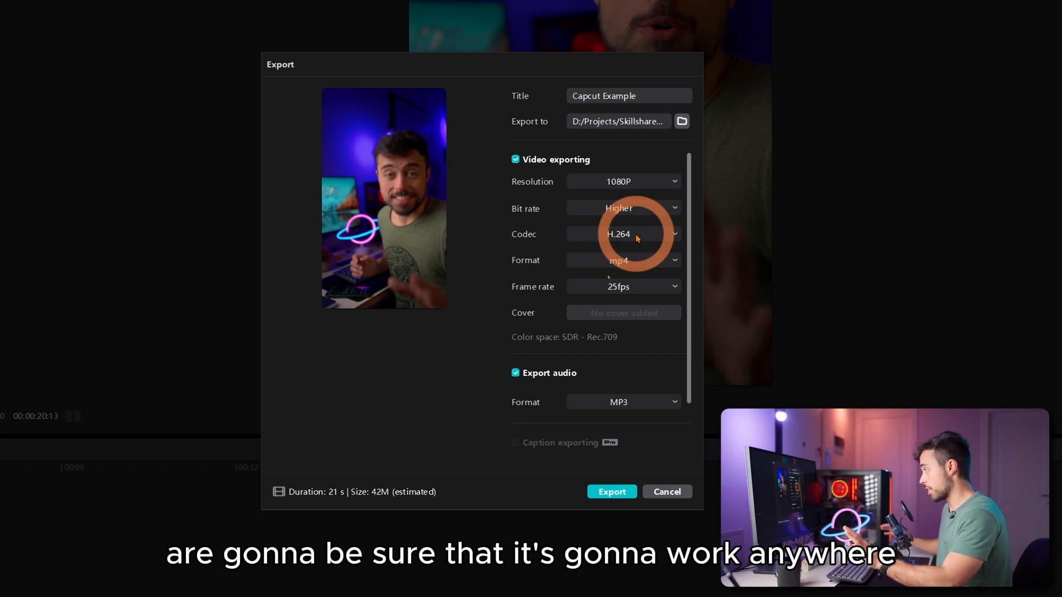
# - Review the codec, format, frame rate, audio and caption export options, keeping H.264, mp4 and 25fps
pyautogui.click(638, 238)
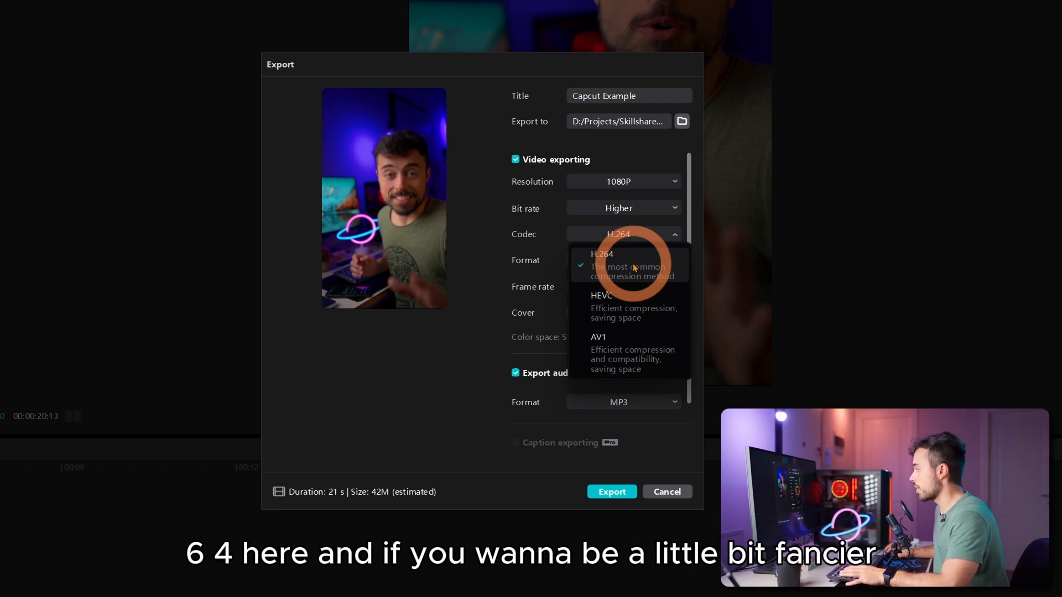
pyautogui.click(645, 238)
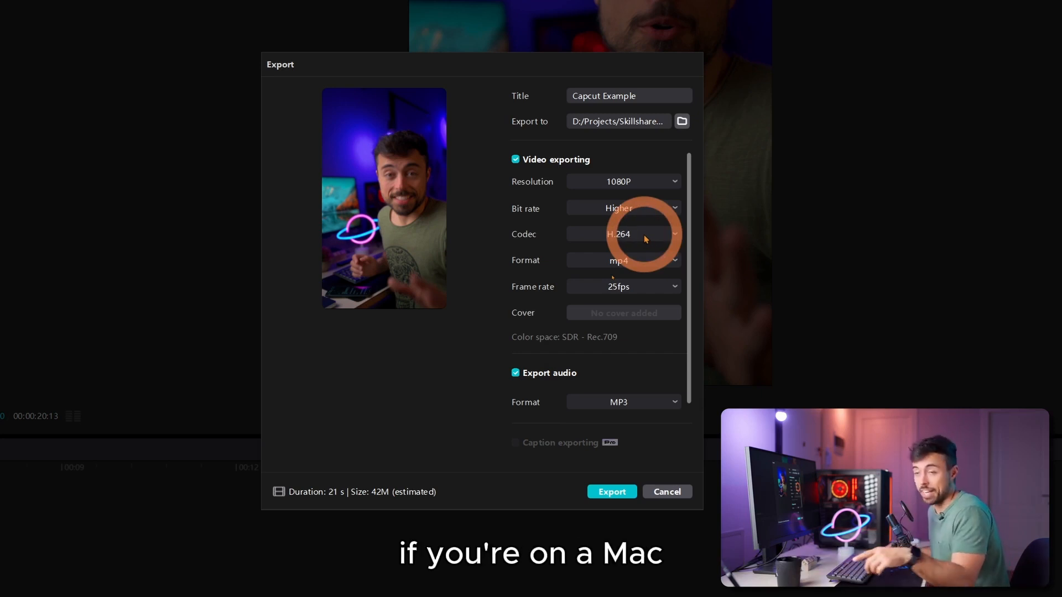
pyautogui.click(639, 263)
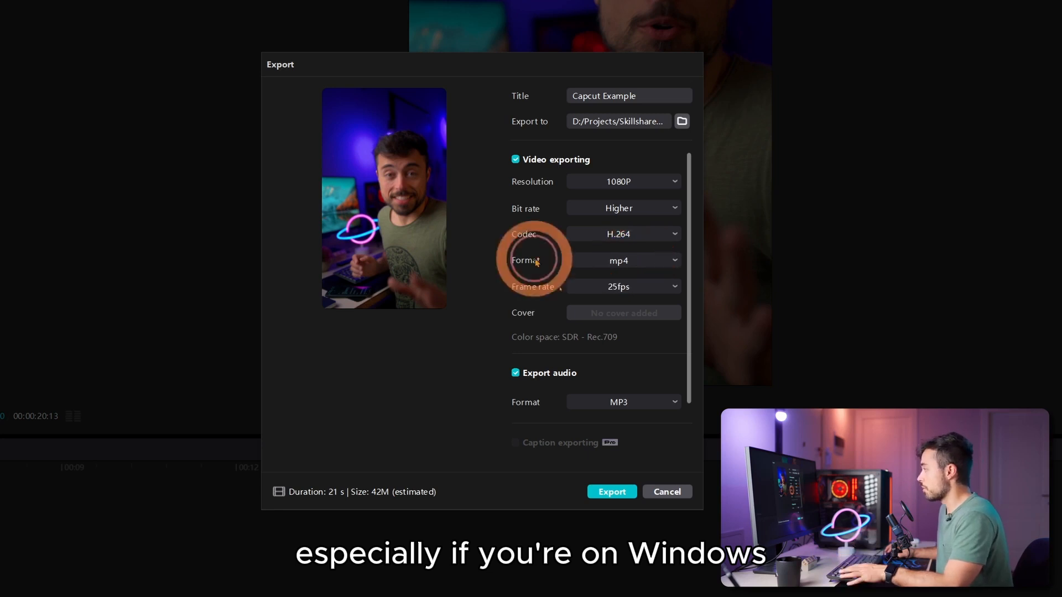
pyautogui.click(641, 269)
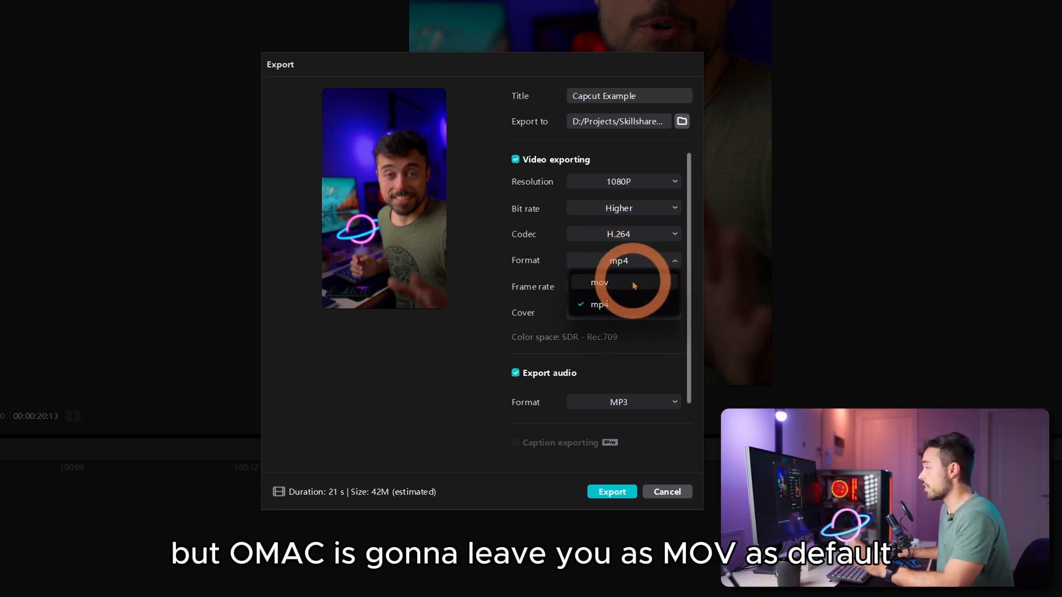
pyautogui.click(634, 286)
pyautogui.click(637, 287)
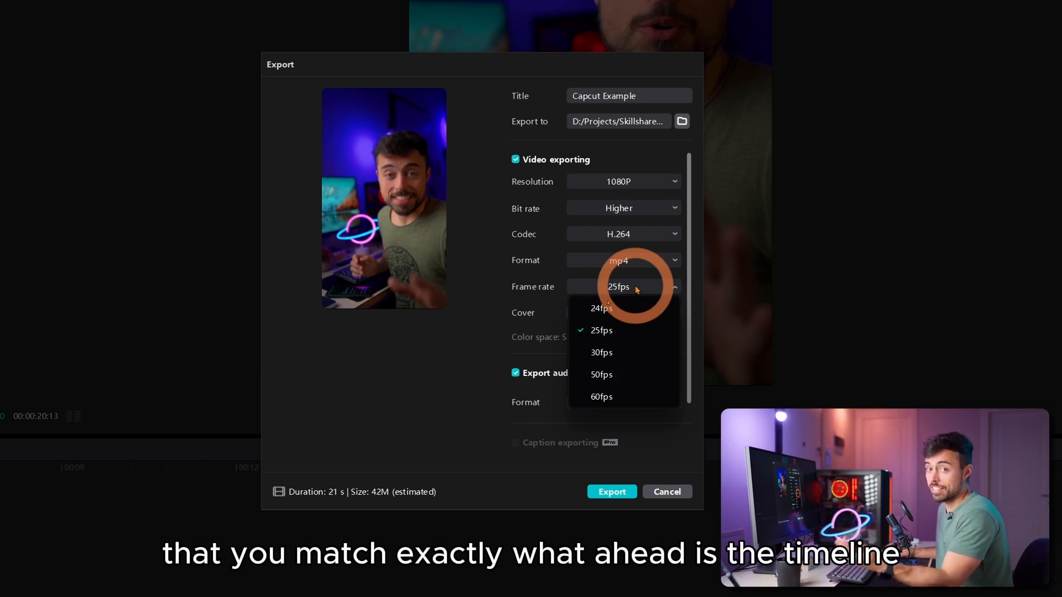
pyautogui.click(637, 287)
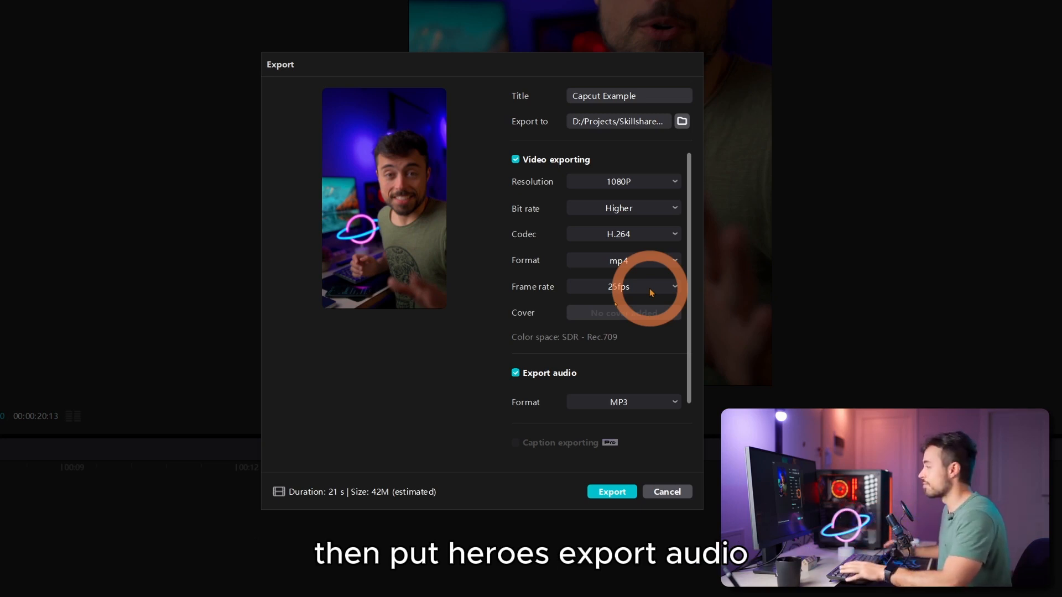
pyautogui.scroll(-2, 560, 331)
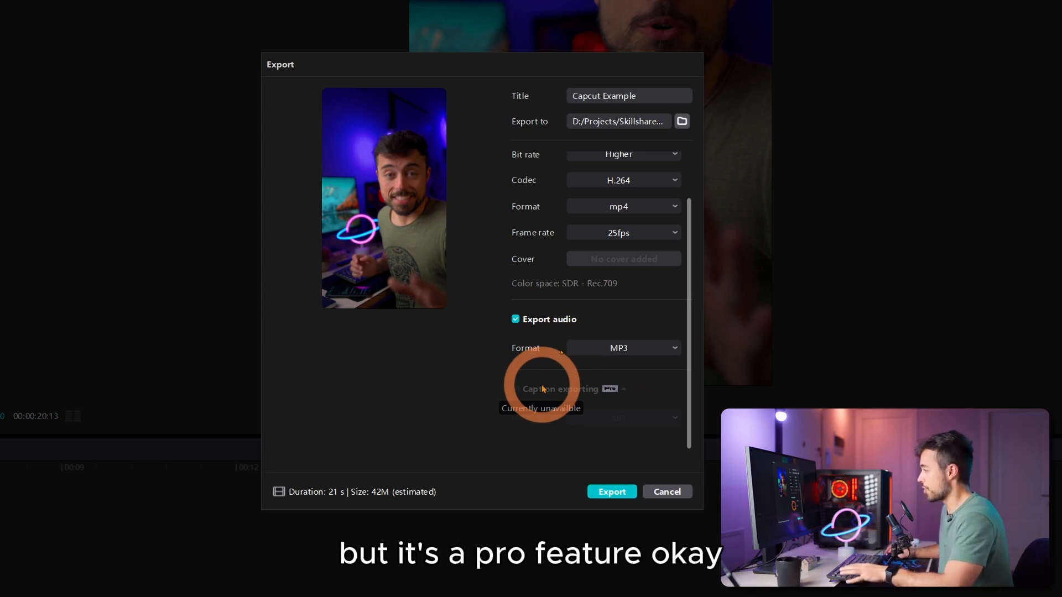
pyautogui.scroll(2, 560, 387)
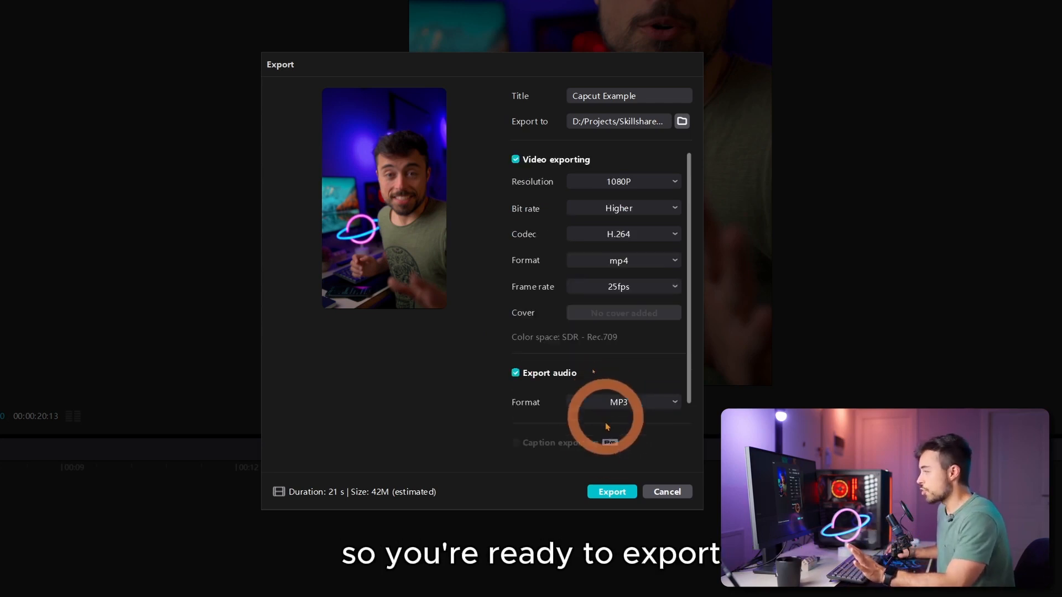
# - Export the video and inspect Capcut Example.mp4 and the audio files in the Capcut Example output folder
pyautogui.click(613, 493)
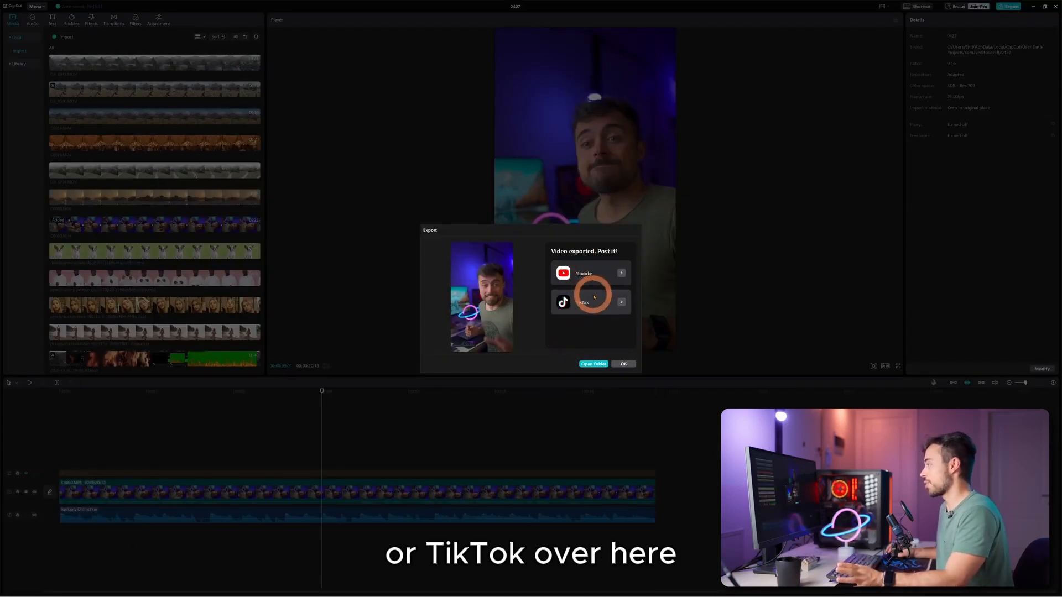
pyautogui.click(595, 365)
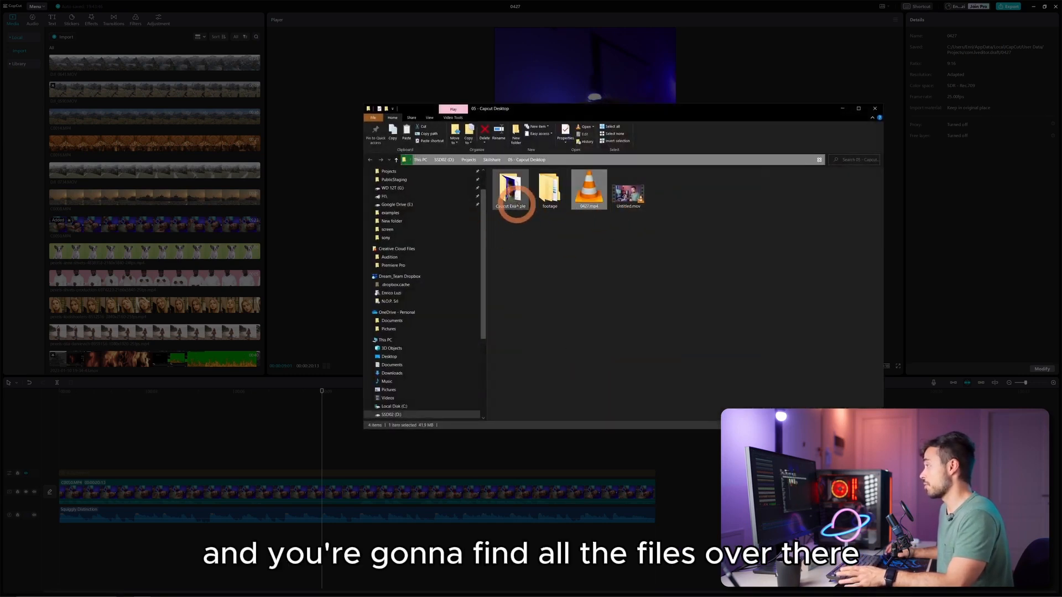
pyautogui.doubleClick(514, 197)
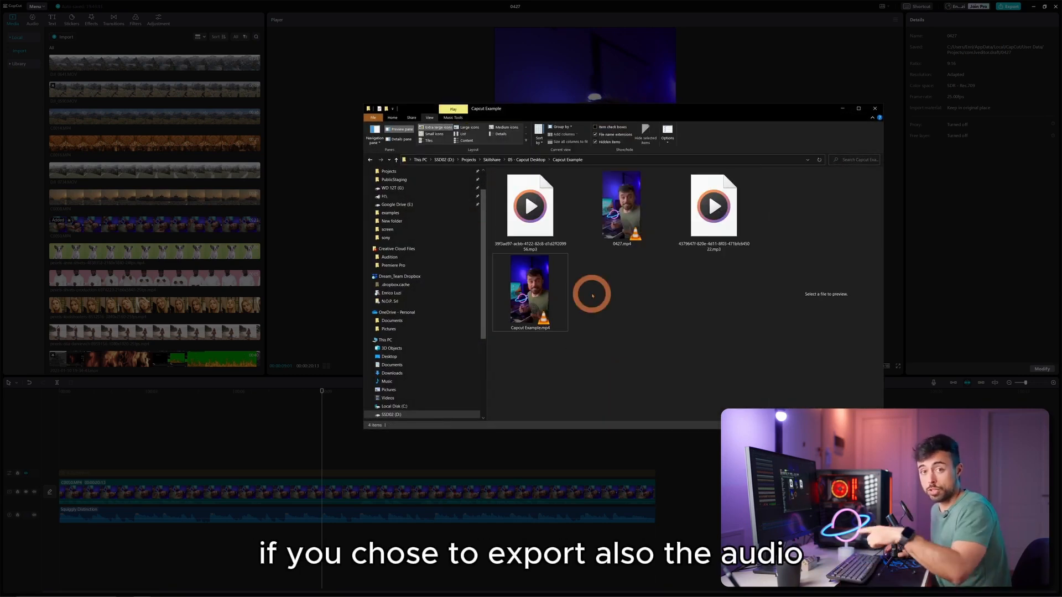
pyautogui.click(529, 210)
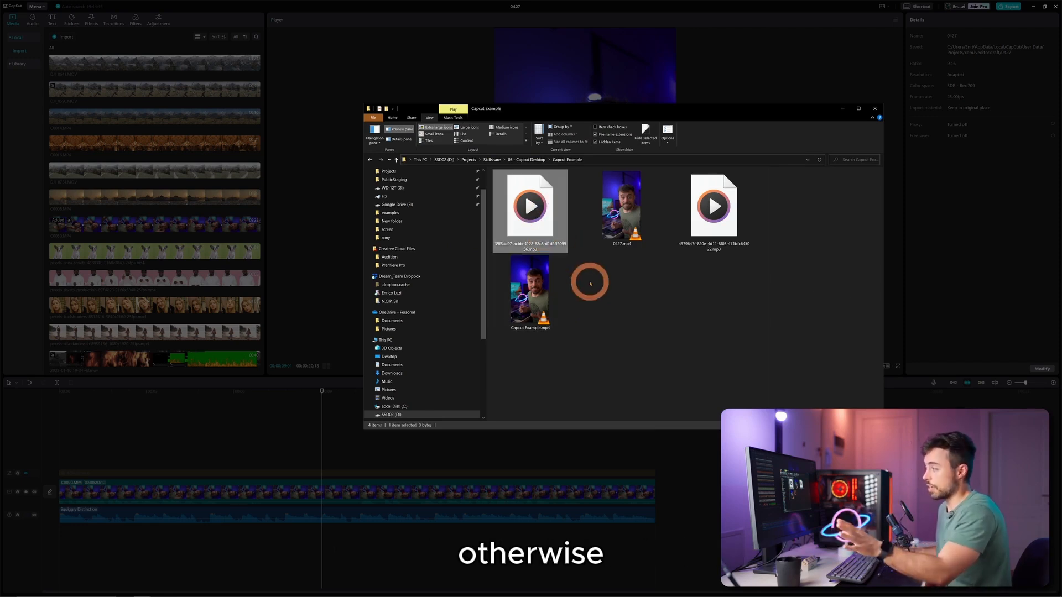
pyautogui.doubleClick(534, 292)
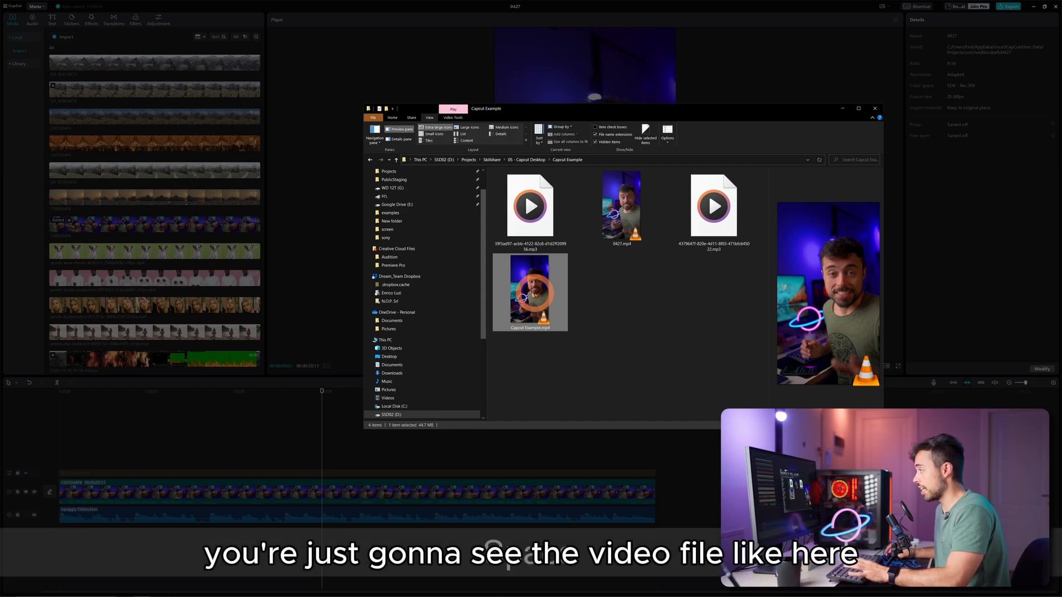